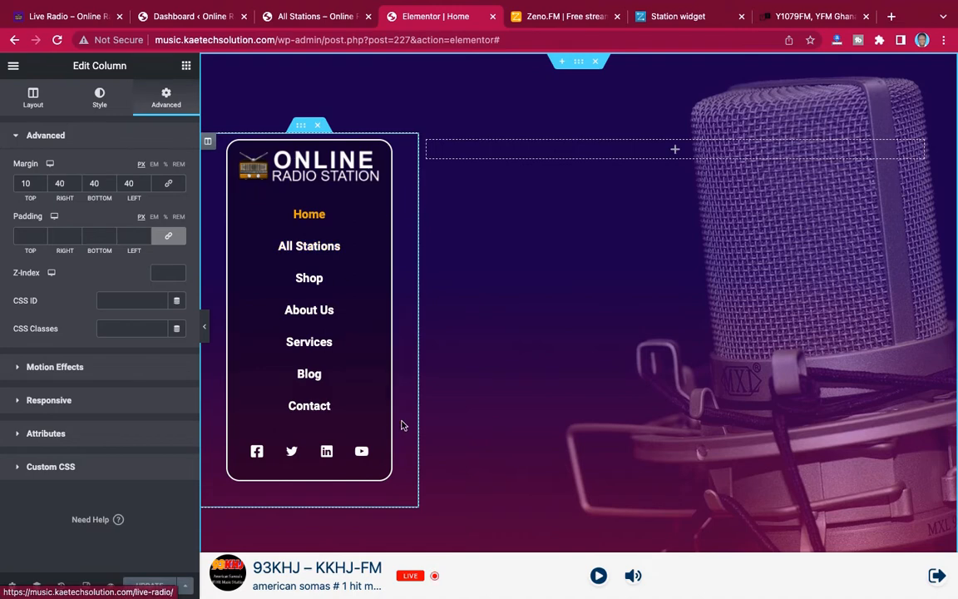
Open the widget library for the empty column beside the navigation menu
{"action": "scroll", "coordinate": [630, 327], "scroll_direction": "down", "scroll_amount": 1}
{"action": "scroll", "coordinate": [630, 327], "scroll_direction": "down", "scroll_amount": 5}
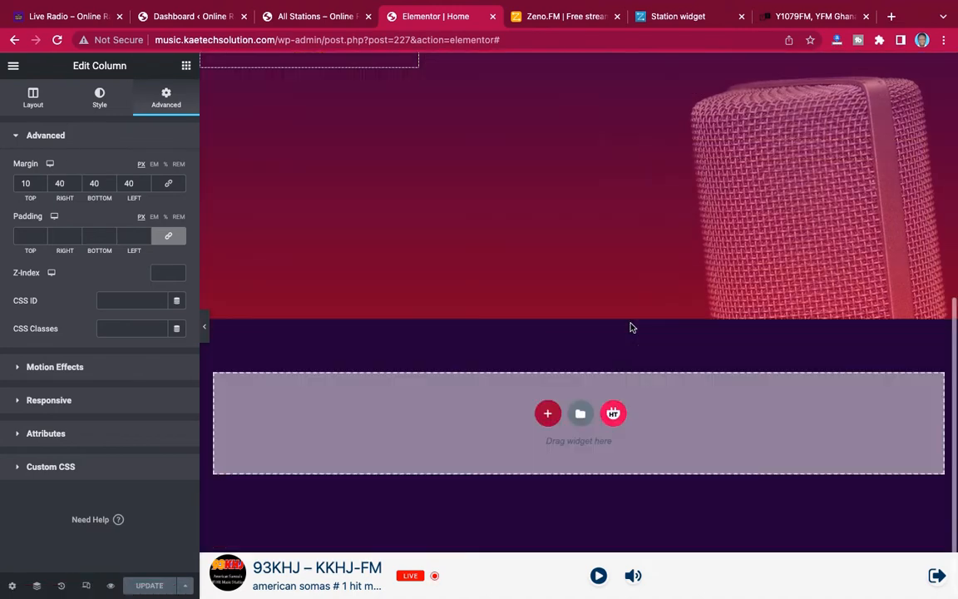
{"action": "scroll", "coordinate": [630, 327], "scroll_direction": "up", "scroll_amount": 6}
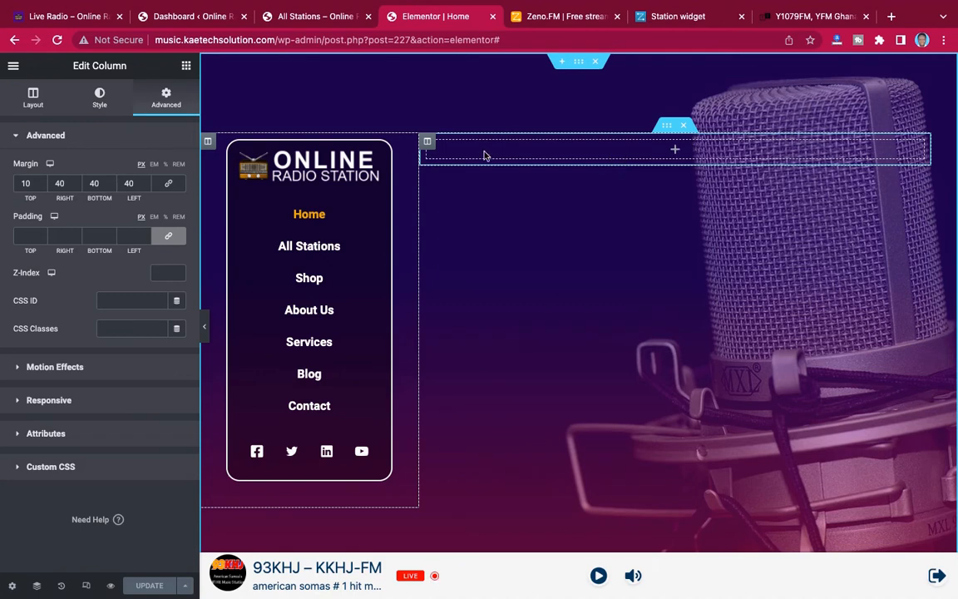
{"action": "left_click", "coordinate": [733, 153]}
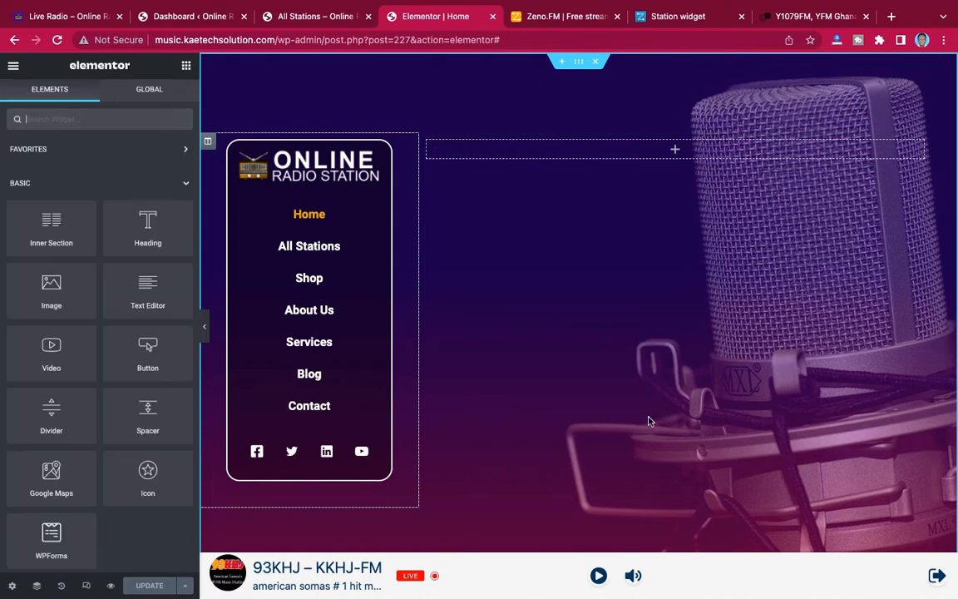
Switch to the finished Online Radio Station site and examine its home page's radio player, station listings and overall layout
{"action": "left_click", "coordinate": [50, 16]}
{"action": "left_click", "coordinate": [165, 110]}
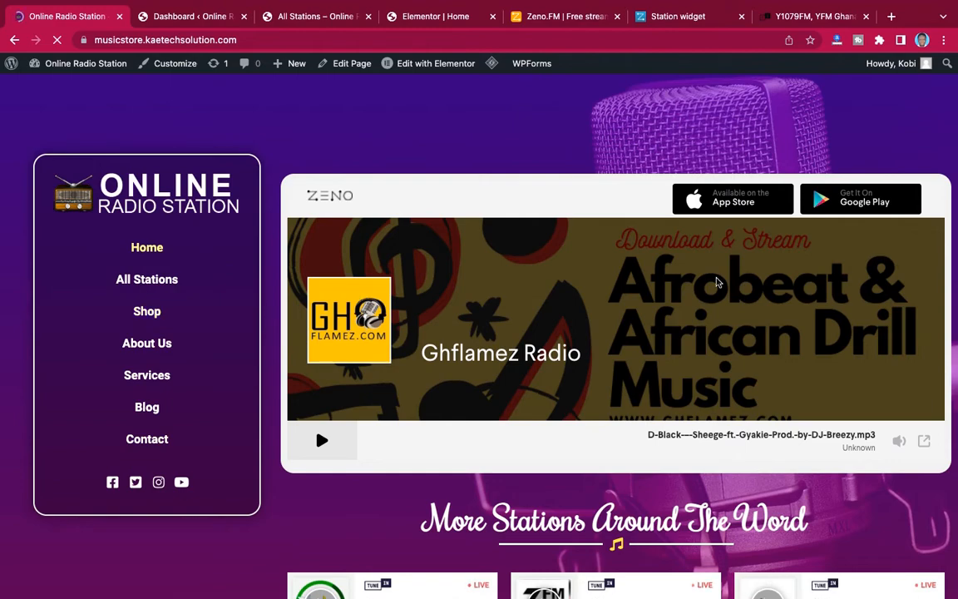
{"action": "scroll", "coordinate": [716, 283], "scroll_direction": "down", "scroll_amount": 2}
{"action": "scroll", "coordinate": [717, 283], "scroll_direction": "down", "scroll_amount": 5}
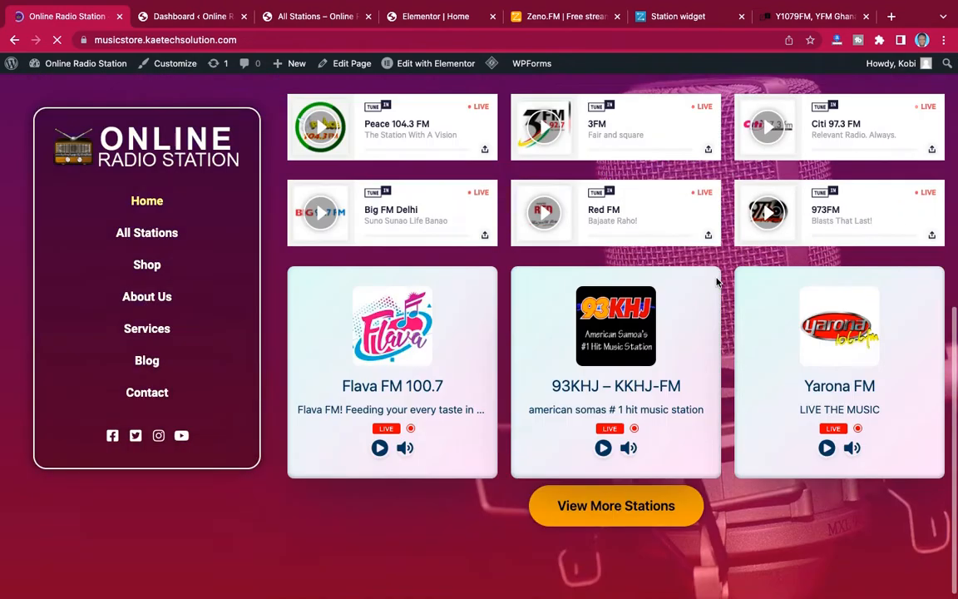
{"action": "scroll", "coordinate": [717, 282], "scroll_direction": "up", "scroll_amount": 6}
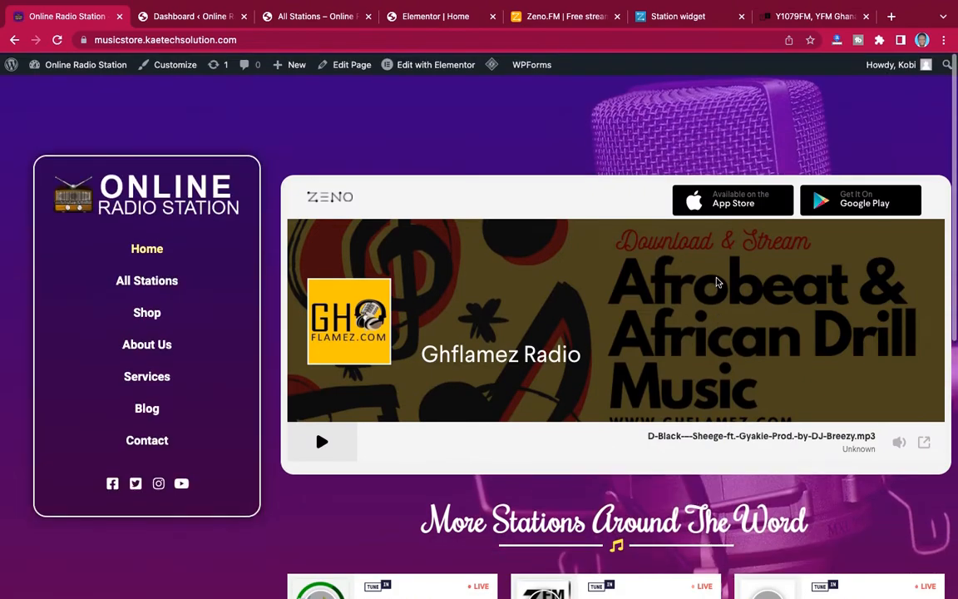
{"action": "scroll", "coordinate": [717, 283], "scroll_direction": "down", "scroll_amount": 5}
{"action": "scroll", "coordinate": [717, 282], "scroll_direction": "down", "scroll_amount": 1}
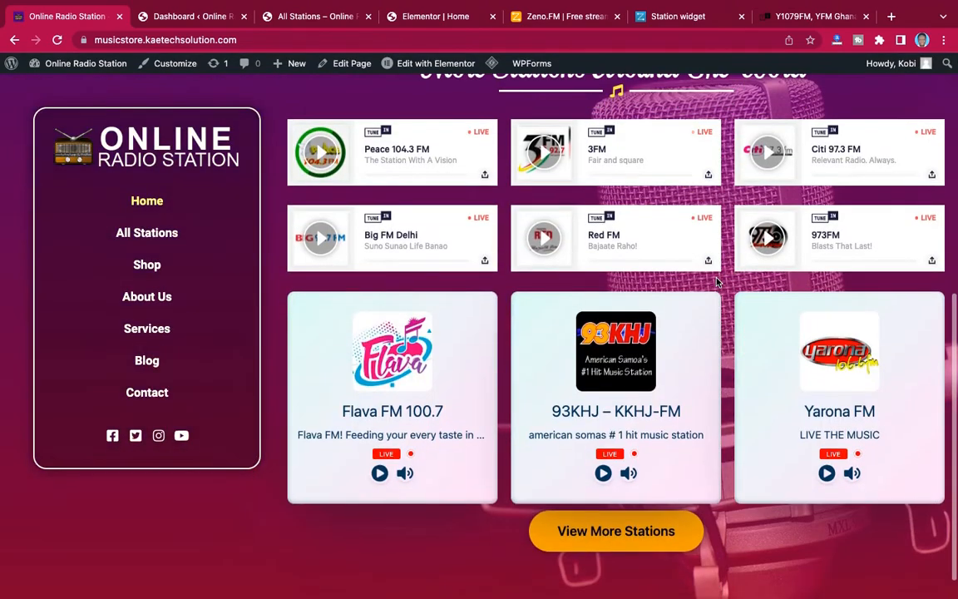
{"action": "scroll", "coordinate": [710, 347], "scroll_direction": "up", "scroll_amount": 4}
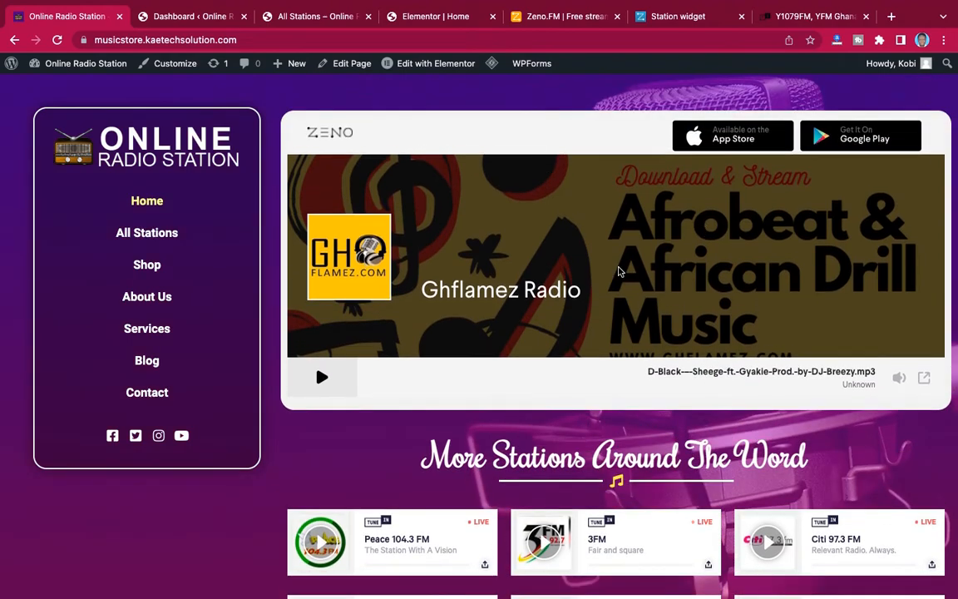
{"action": "scroll", "coordinate": [617, 283], "scroll_direction": "down", "scroll_amount": 2}
{"action": "scroll", "coordinate": [616, 275], "scroll_direction": "down", "scroll_amount": 3}
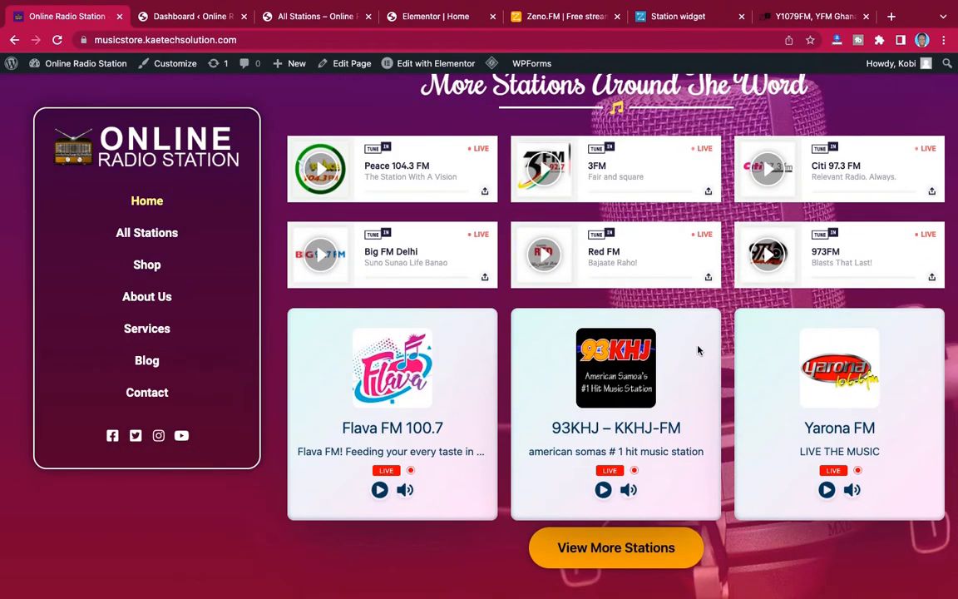
{"action": "scroll", "coordinate": [697, 349], "scroll_direction": "up", "scroll_amount": 5}
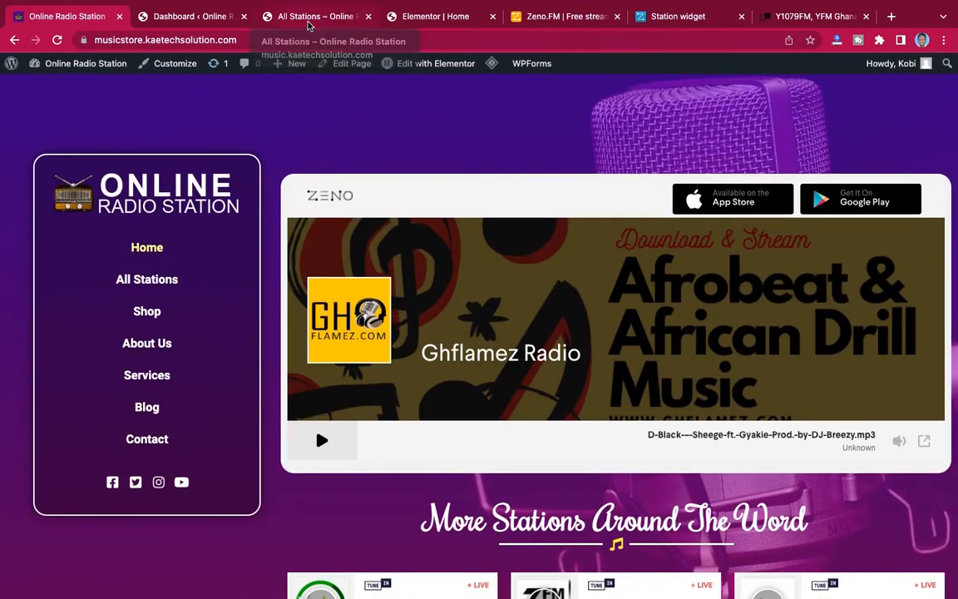
Return to the Elementor home page editor and add an HTML widget to the empty column beside the navigation menu
{"action": "left_click", "coordinate": [433, 18]}
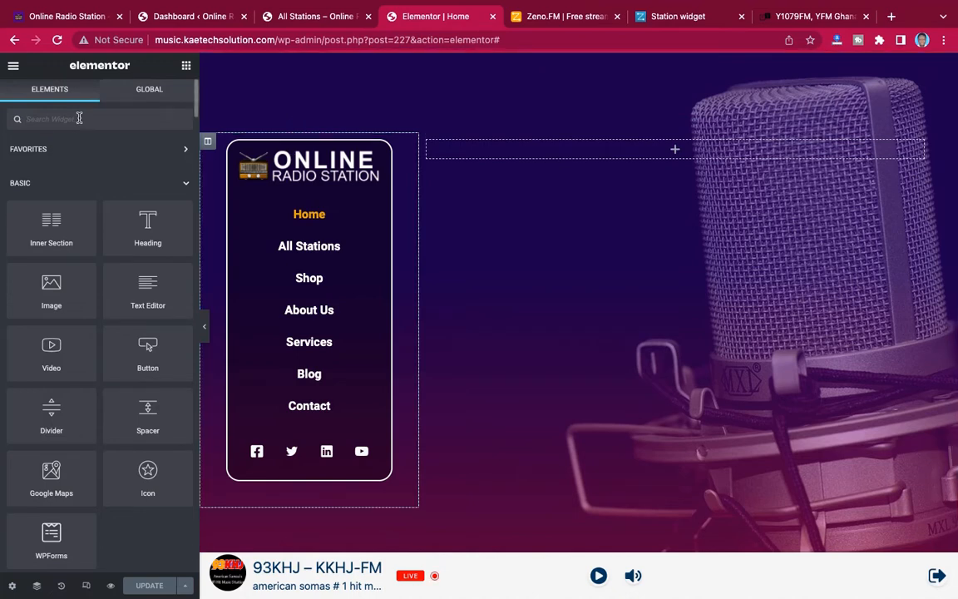
{"action": "type", "text": "html"}
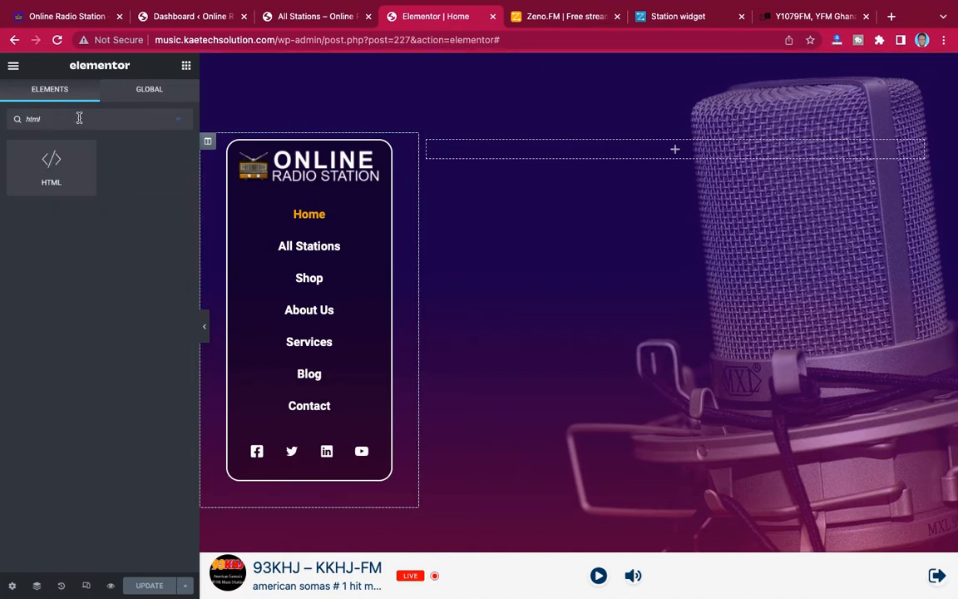
{"action": "left_click_drag", "start_coordinate": [47, 162], "coordinate": [663, 148]}
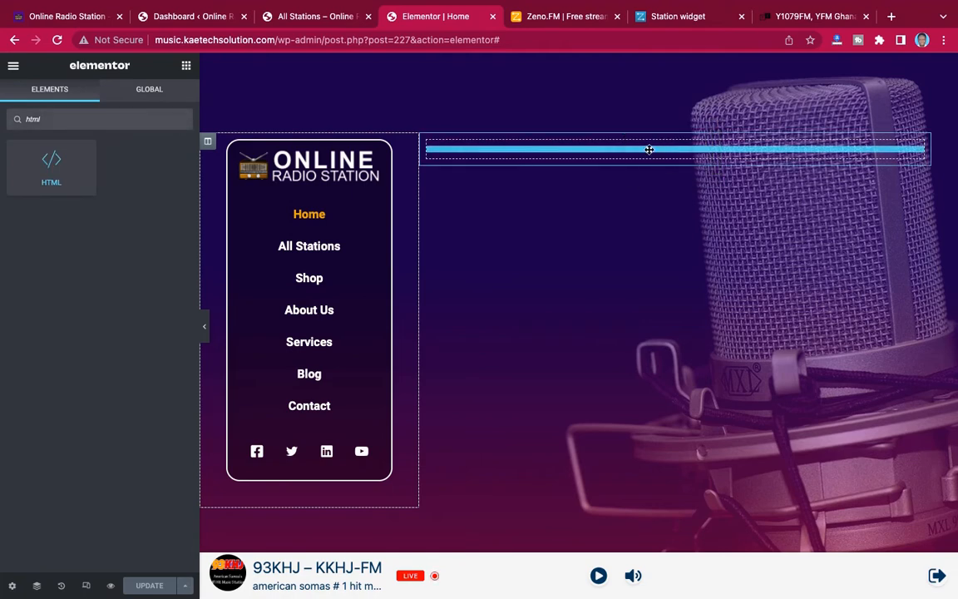
{"action": "left_click_drag", "start_coordinate": [649, 149], "coordinate": [649, 148]}
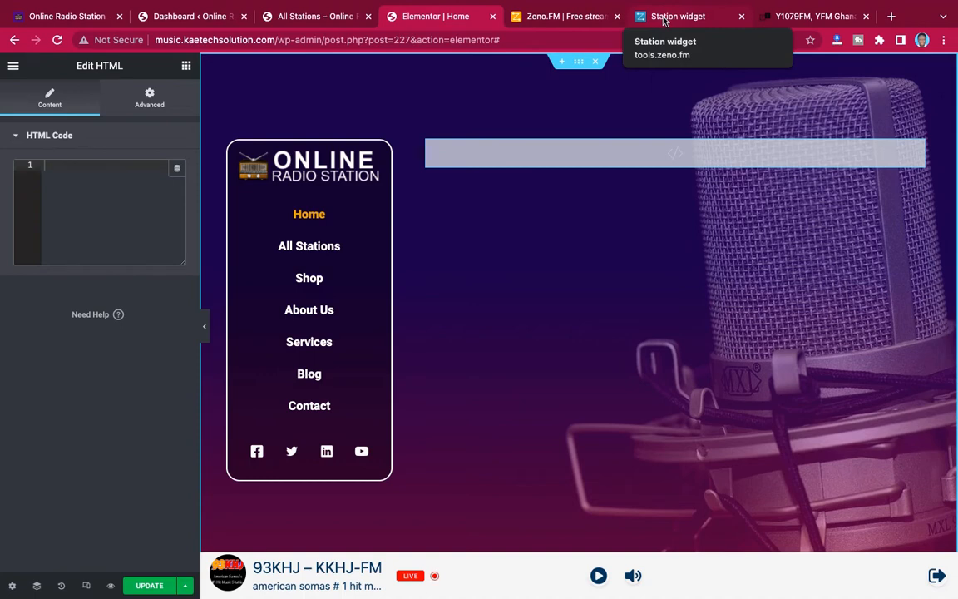
Switch to Zeno Tools and open the widget settings of the Kaetech Digital Radio station
{"action": "left_click", "coordinate": [664, 21]}
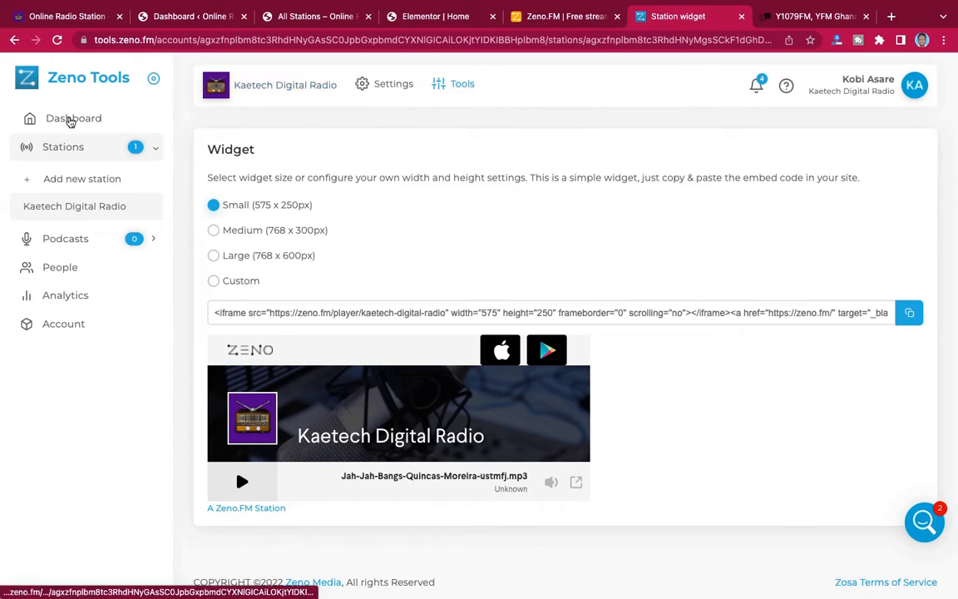
{"action": "left_click", "coordinate": [73, 119]}
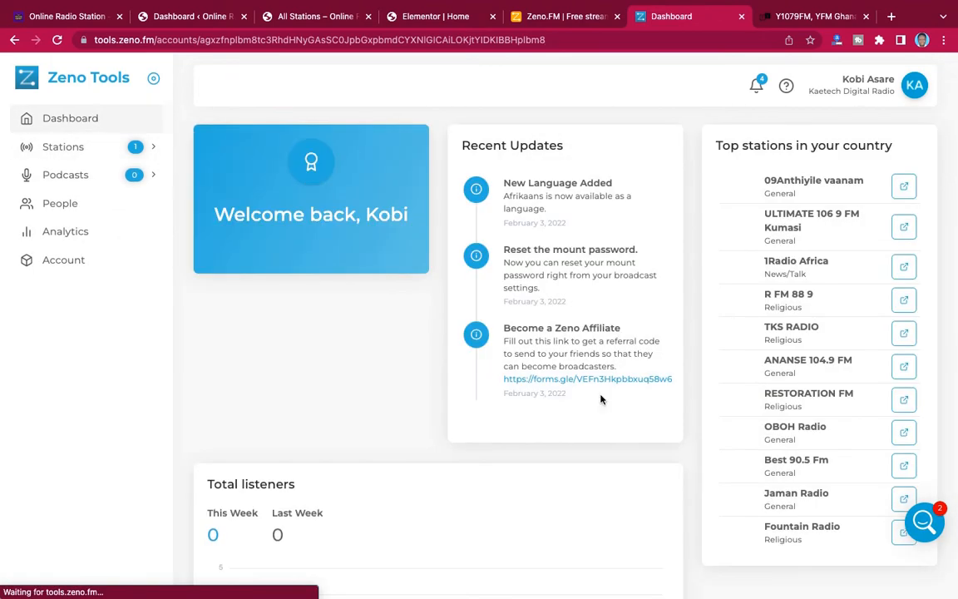
{"action": "scroll", "coordinate": [602, 399], "scroll_direction": "down", "scroll_amount": 5}
{"action": "scroll", "coordinate": [602, 399], "scroll_direction": "up", "scroll_amount": 5}
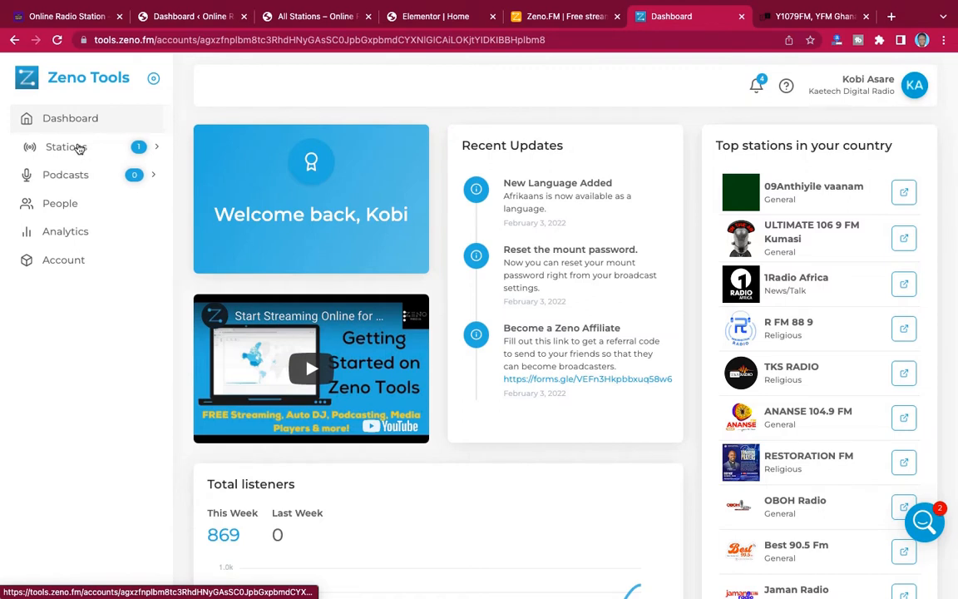
{"action": "left_click", "coordinate": [83, 150]}
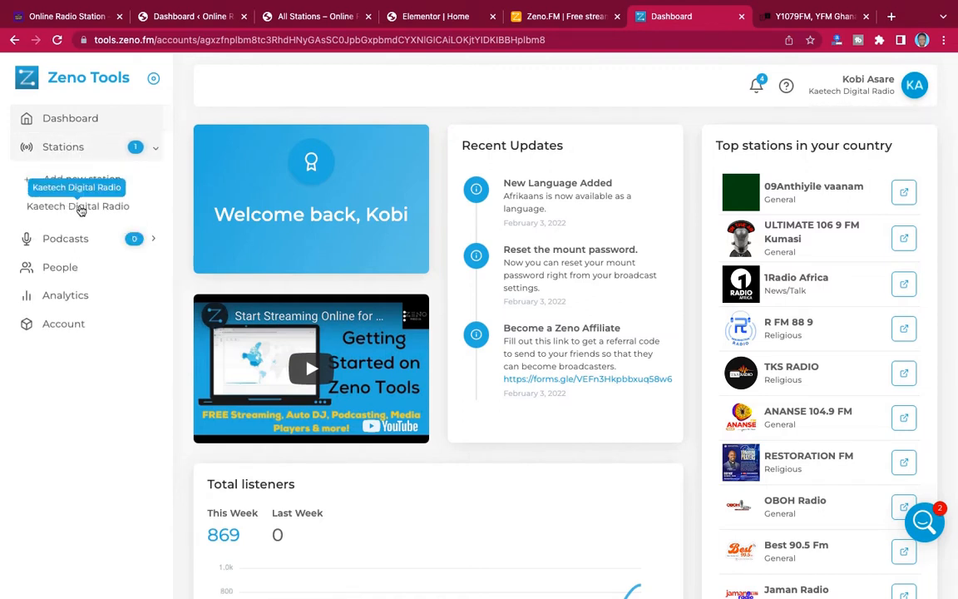
{"action": "left_click", "coordinate": [72, 208]}
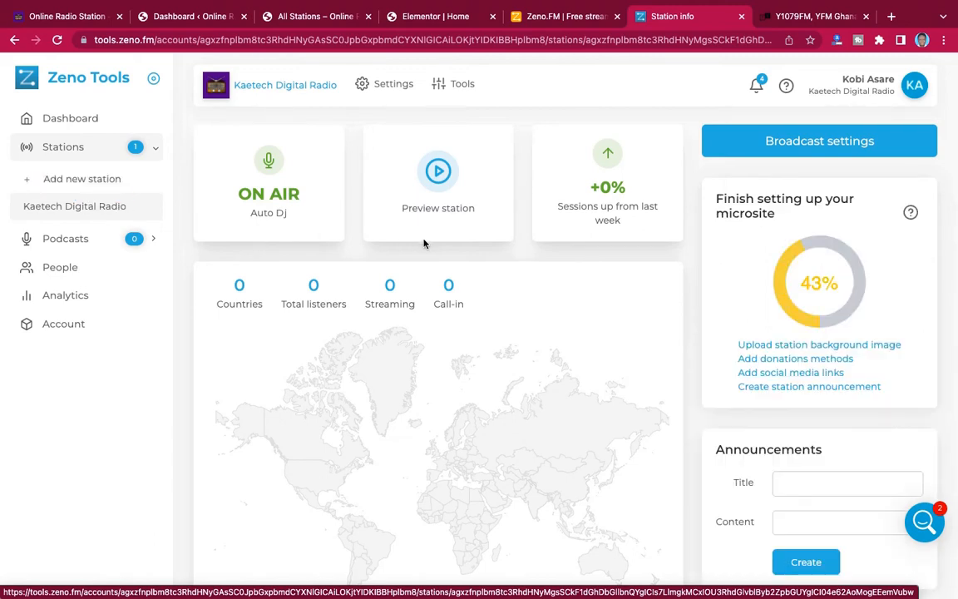
{"action": "left_click", "coordinate": [452, 85]}
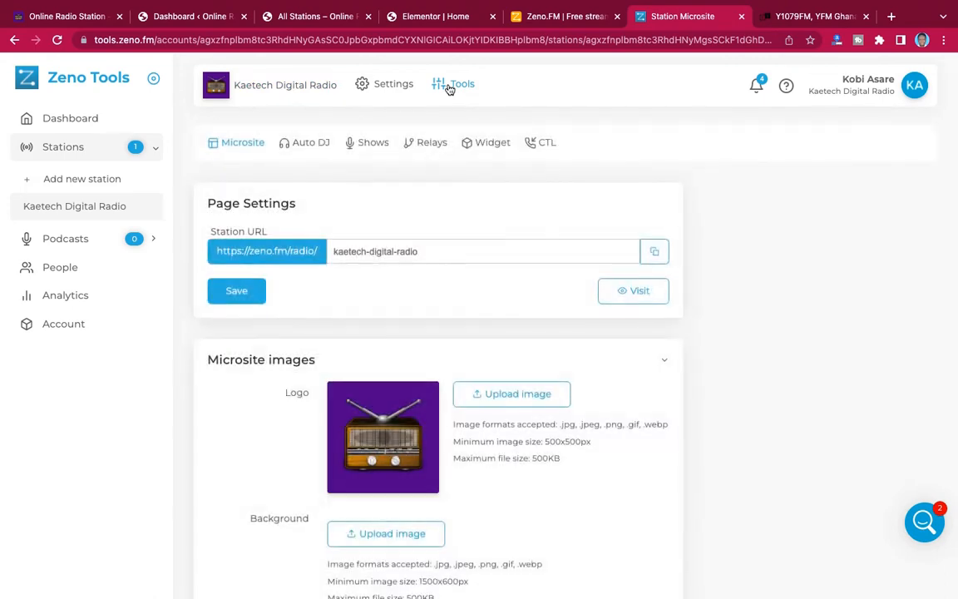
{"action": "left_click", "coordinate": [489, 143]}
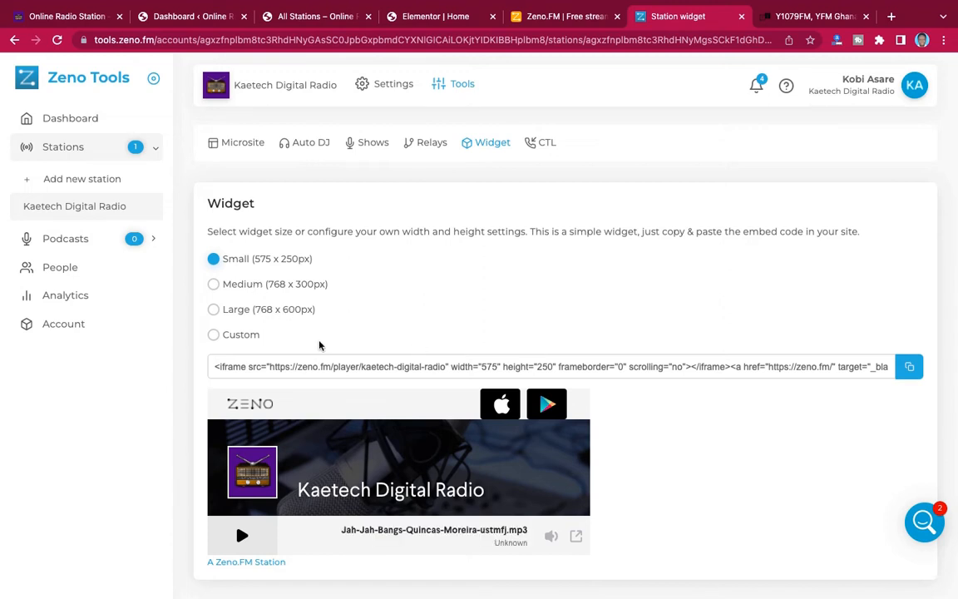
Choose the Large (768 x 600px) player widget size and copy its embed code
{"action": "scroll", "coordinate": [318, 345], "scroll_direction": "down", "scroll_amount": 2}
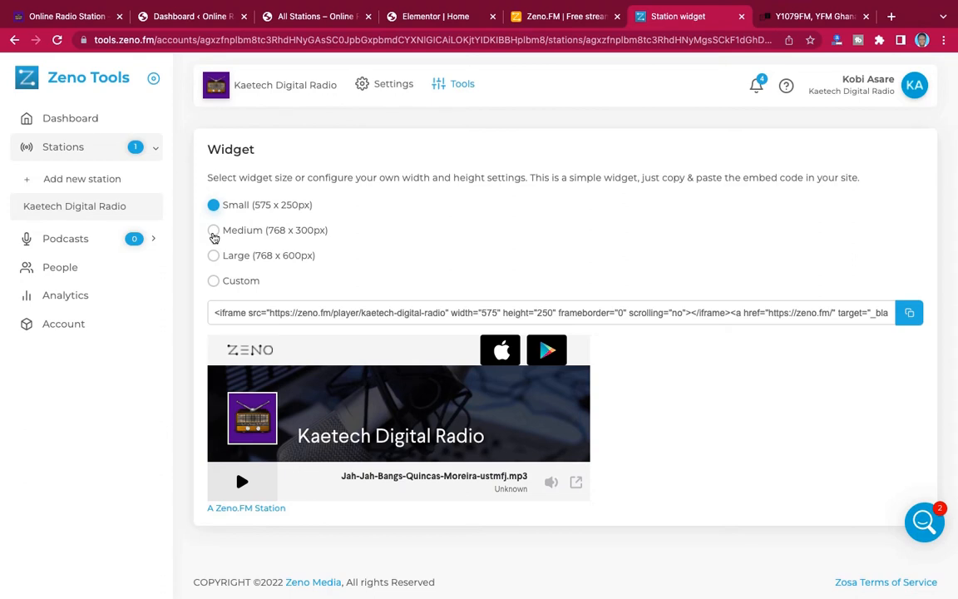
{"action": "left_click", "coordinate": [214, 232]}
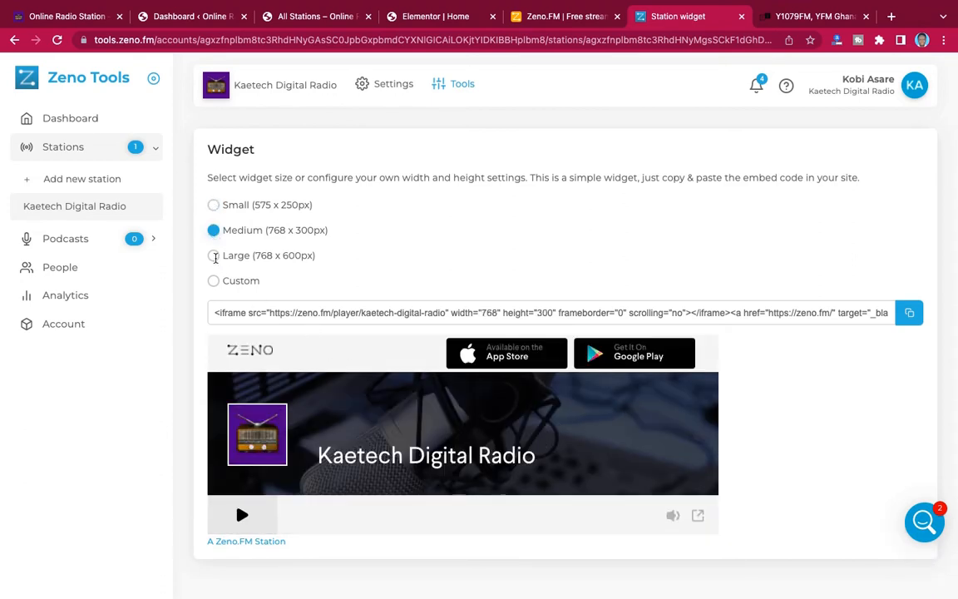
{"action": "left_click", "coordinate": [213, 256]}
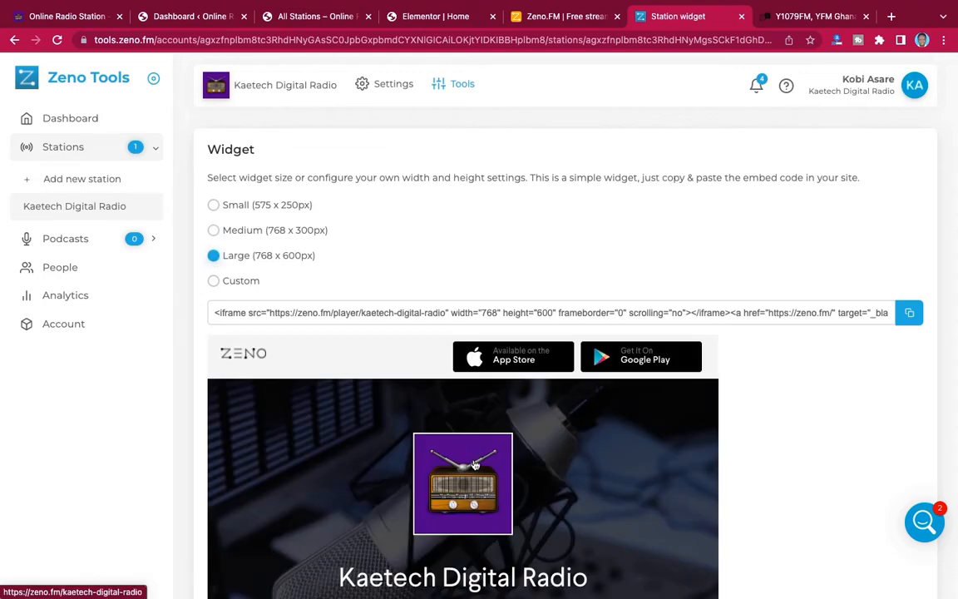
{"action": "scroll", "coordinate": [475, 465], "scroll_direction": "down", "scroll_amount": 3}
{"action": "scroll", "coordinate": [540, 422], "scroll_direction": "up", "scroll_amount": 2}
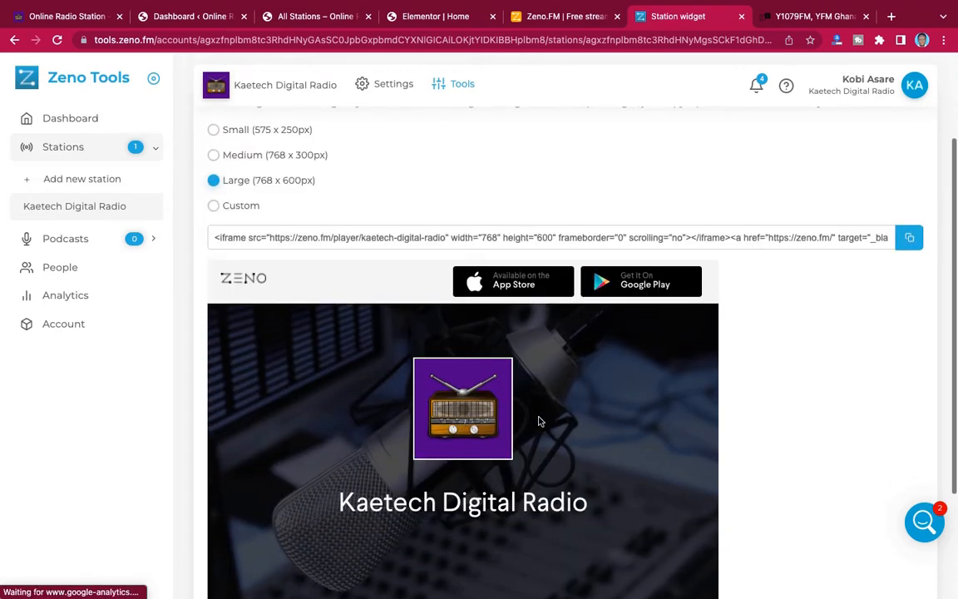
{"action": "scroll", "coordinate": [540, 422], "scroll_direction": "down", "scroll_amount": 3}
{"action": "scroll", "coordinate": [475, 306], "scroll_direction": "up", "scroll_amount": 3}
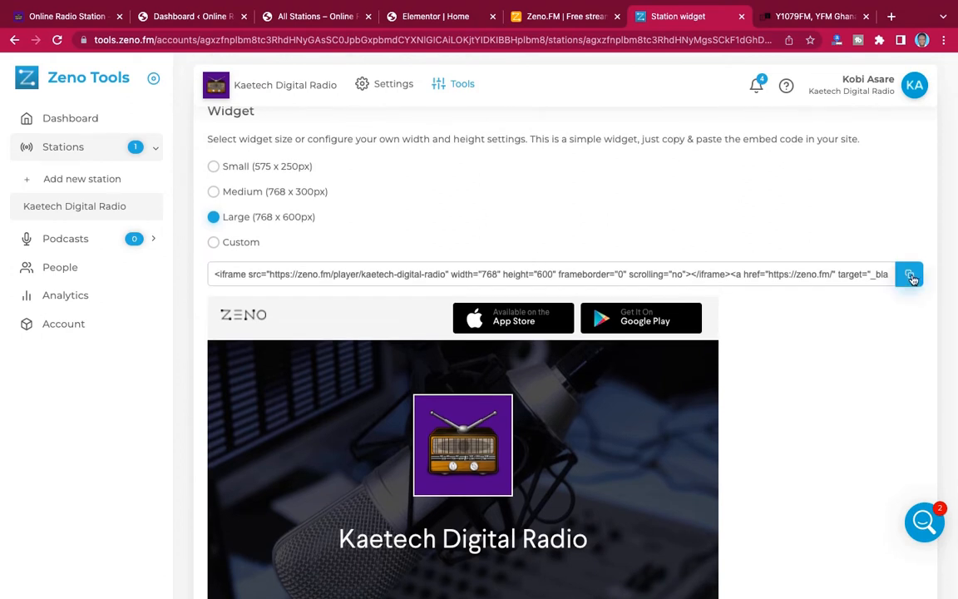
{"action": "left_click", "coordinate": [911, 277]}
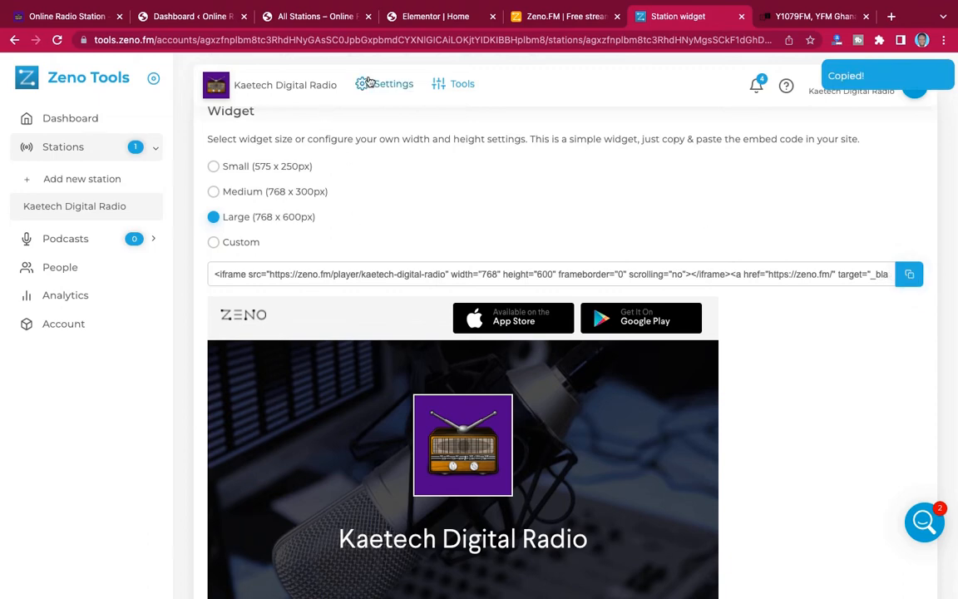
Return to the Elementor editor, paste the Zeno player embed code into the HTML widget, and review the embedded player
{"action": "left_click", "coordinate": [420, 16]}
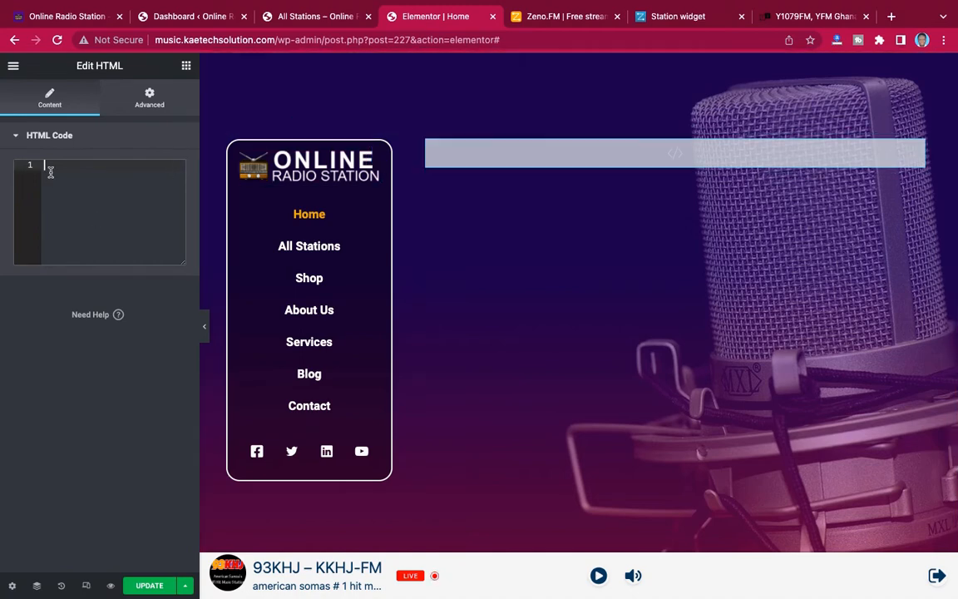
{"action": "key", "text": "super+v"}
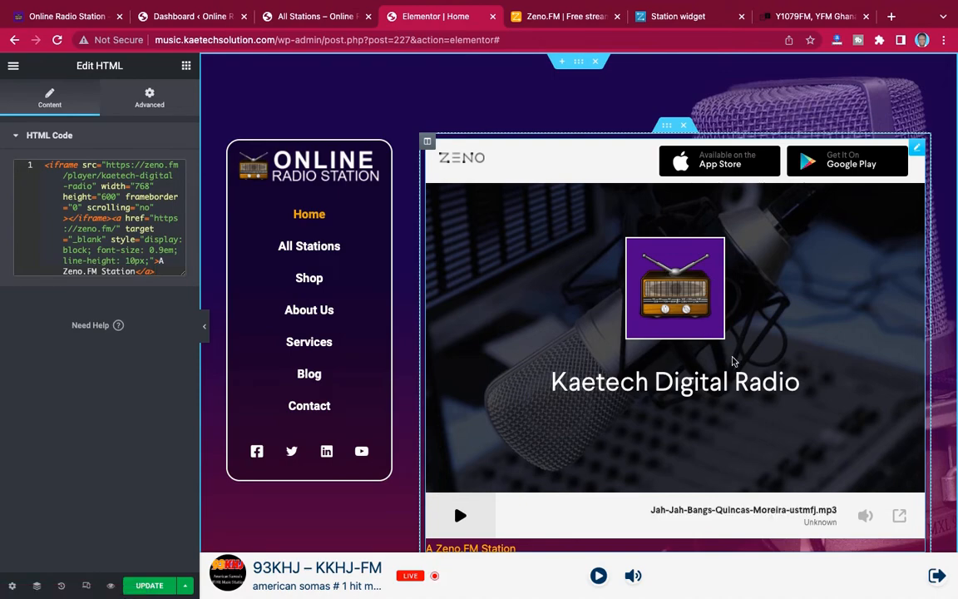
{"action": "scroll", "coordinate": [734, 362], "scroll_direction": "down", "scroll_amount": 2}
{"action": "scroll", "coordinate": [734, 362], "scroll_direction": "down", "scroll_amount": 4}
{"action": "scroll", "coordinate": [733, 362], "scroll_direction": "up", "scroll_amount": 6}
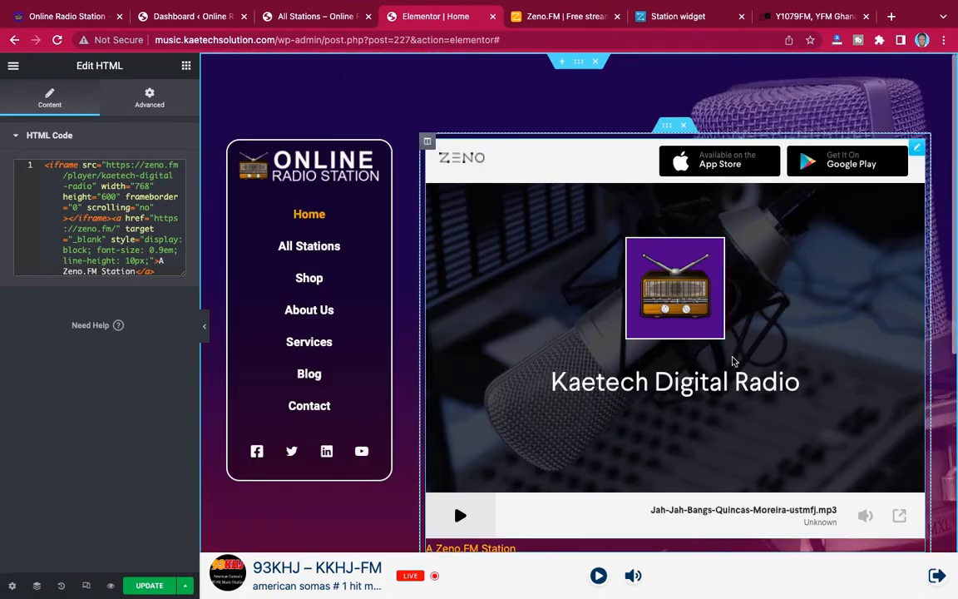
{"action": "scroll", "coordinate": [734, 362], "scroll_direction": "down", "scroll_amount": 2}
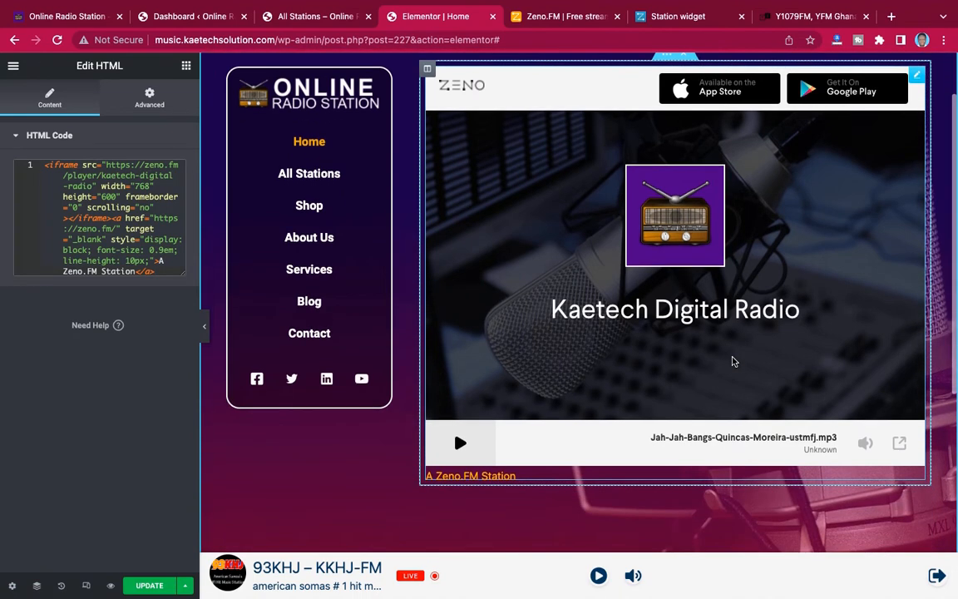
{"action": "scroll", "coordinate": [733, 362], "scroll_direction": "up", "scroll_amount": 1}
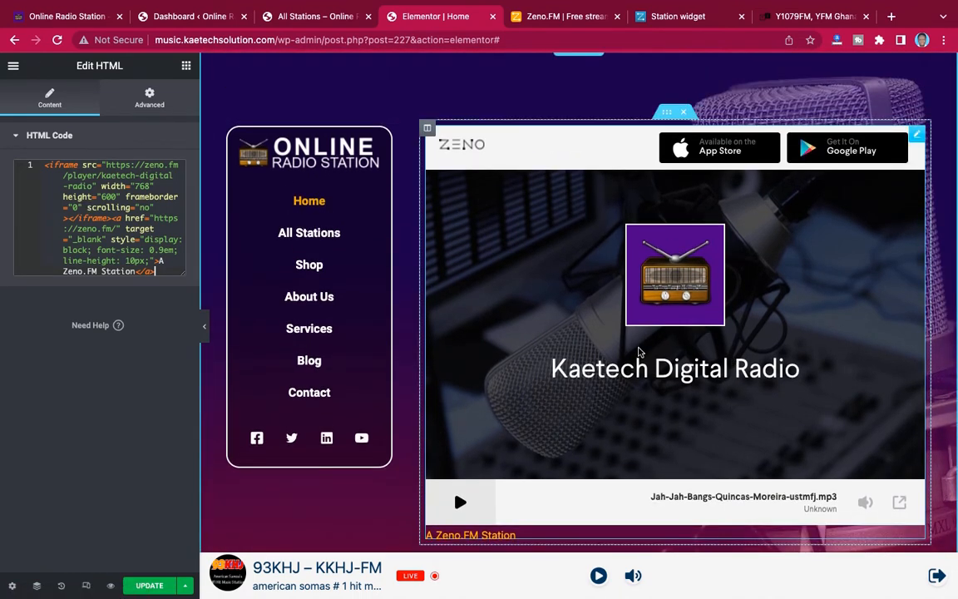
Remove the "A Zeno.FM Station" link code after the closing iframe tag in the HTML widget
{"action": "scroll", "coordinate": [638, 352], "scroll_direction": "down", "scroll_amount": 1}
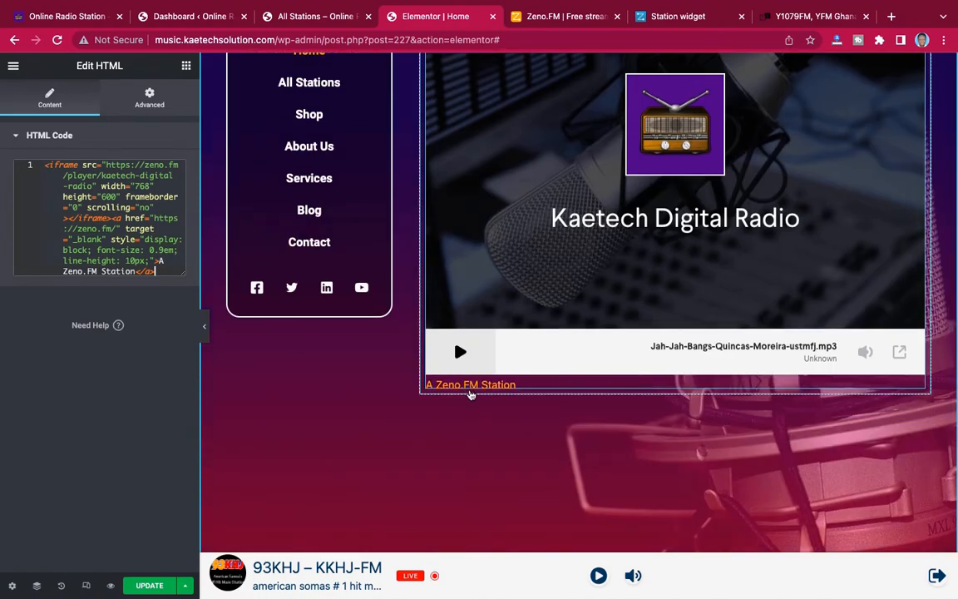
{"action": "scroll", "coordinate": [598, 325], "scroll_direction": "up", "scroll_amount": 1}
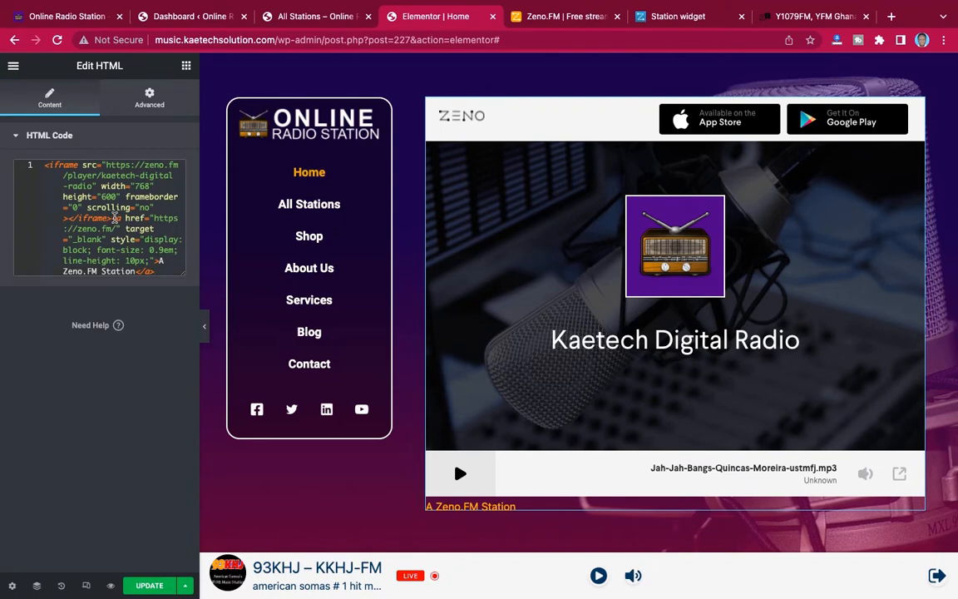
{"action": "left_click_drag", "start_coordinate": [115, 218], "coordinate": [167, 271]}
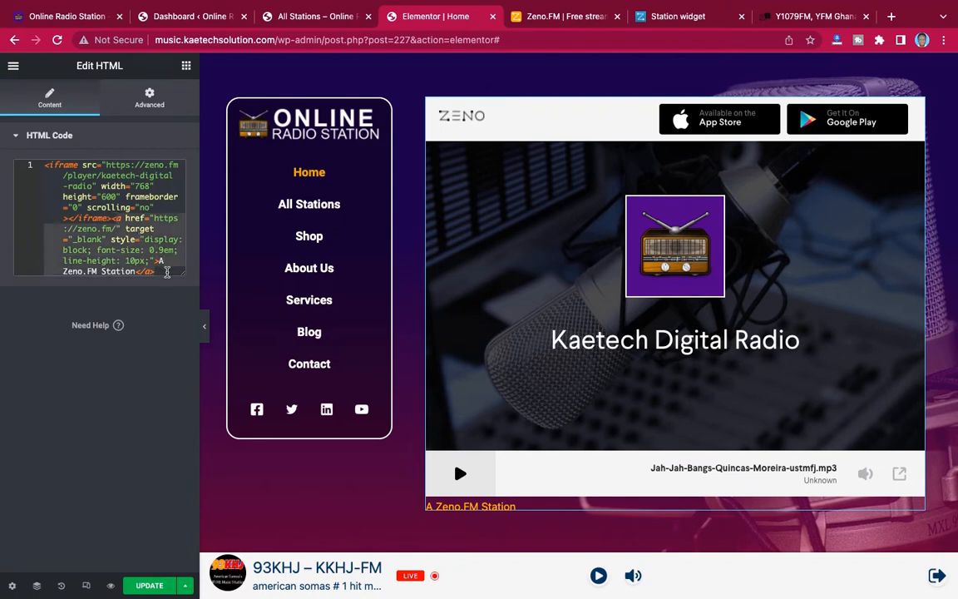
{"action": "type", "text": "<"}
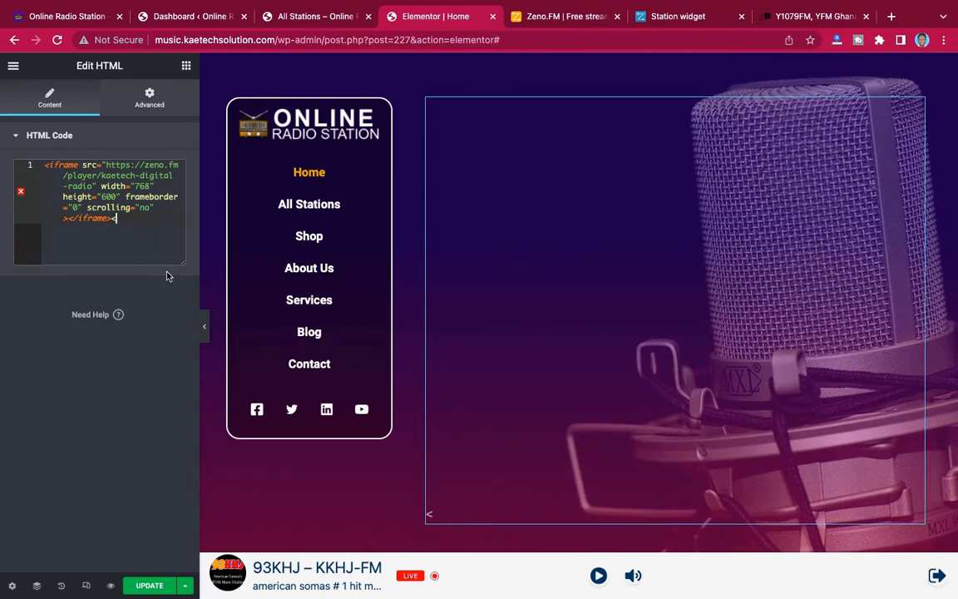
{"action": "key", "text": "BackSpace"}
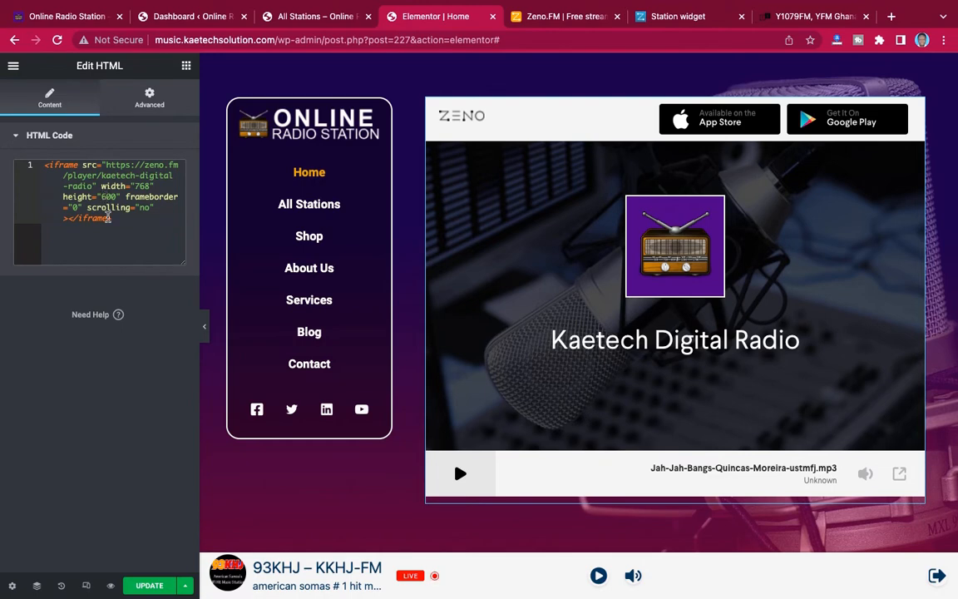
Set the player iframe's height to 500 in the embed code and preview the layout at full width
{"action": "key", "text": "BackSpace"}
{"action": "type", "text": "5"}
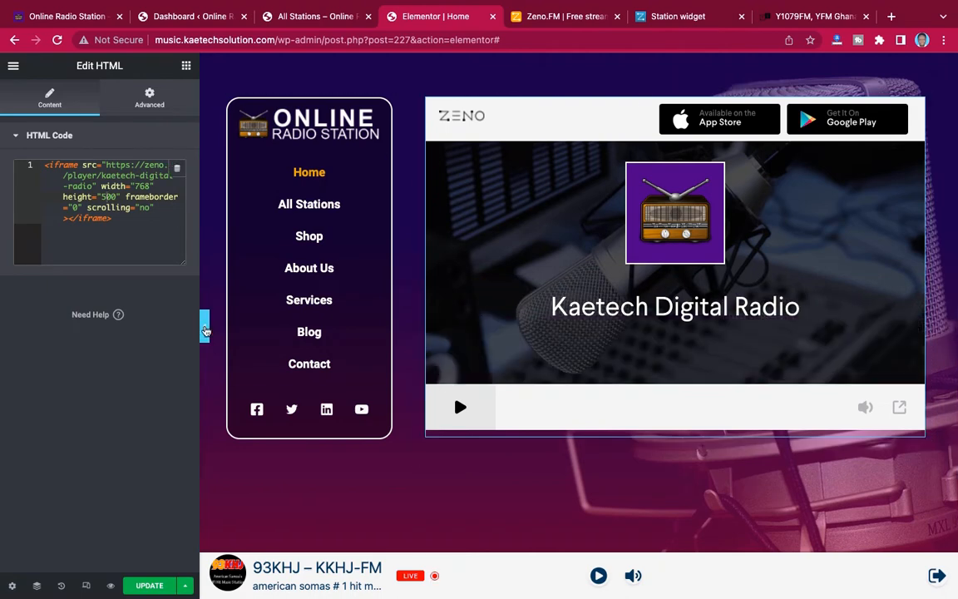
{"action": "left_click", "coordinate": [205, 330]}
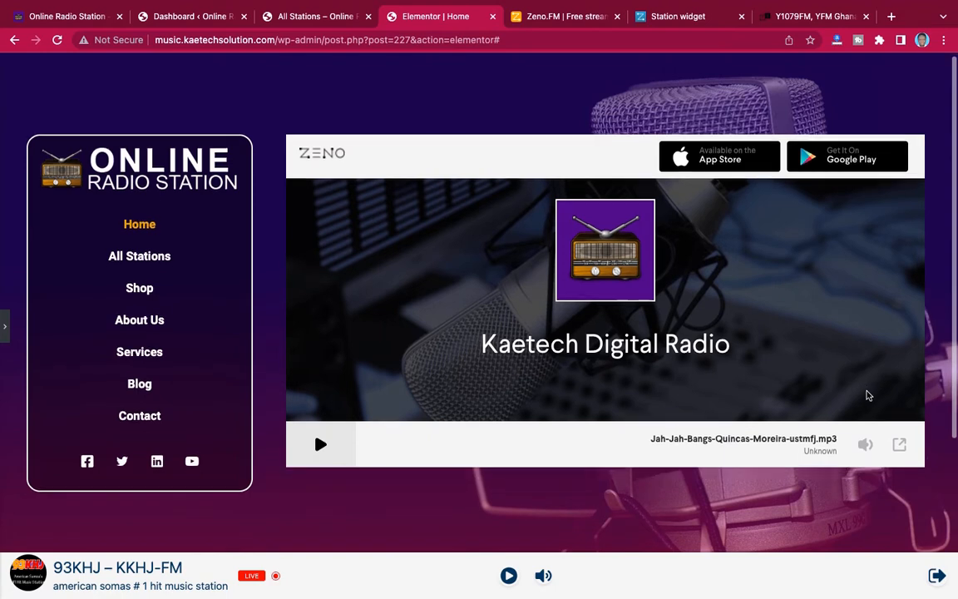
{"action": "scroll", "coordinate": [865, 394], "scroll_direction": "down", "scroll_amount": 1}
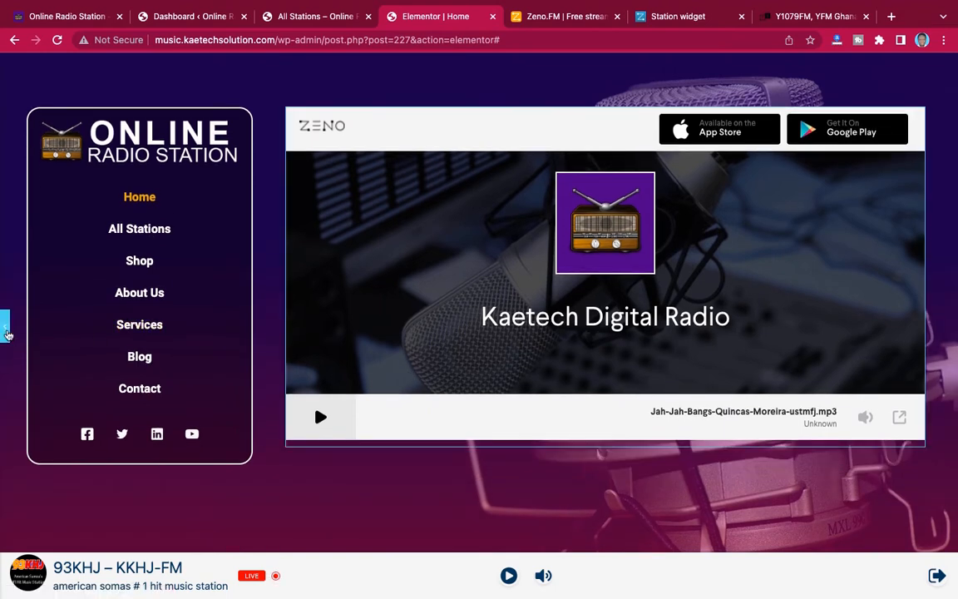
{"action": "left_click", "coordinate": [6, 326]}
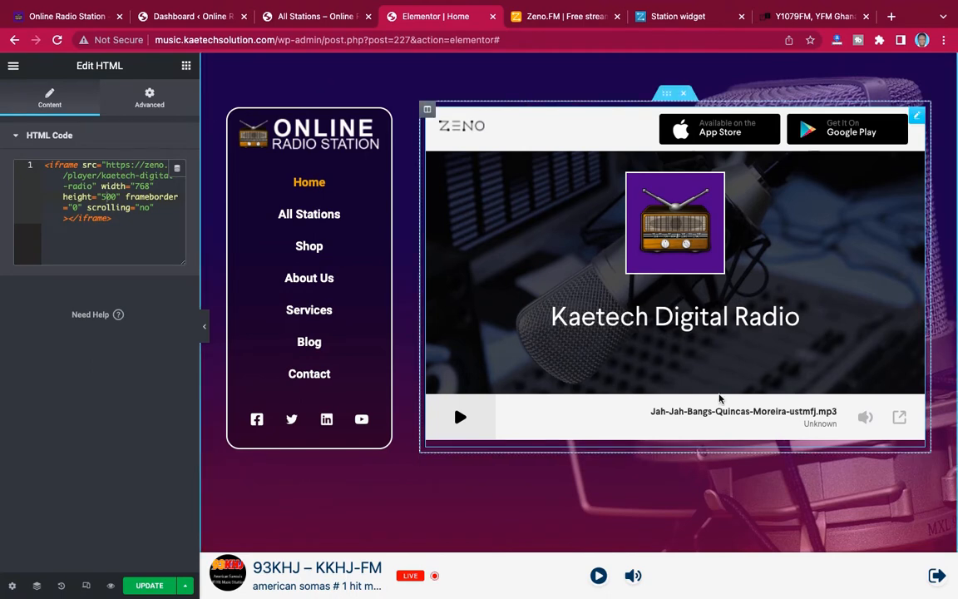
{"action": "scroll", "coordinate": [707, 411], "scroll_direction": "down", "scroll_amount": 3}
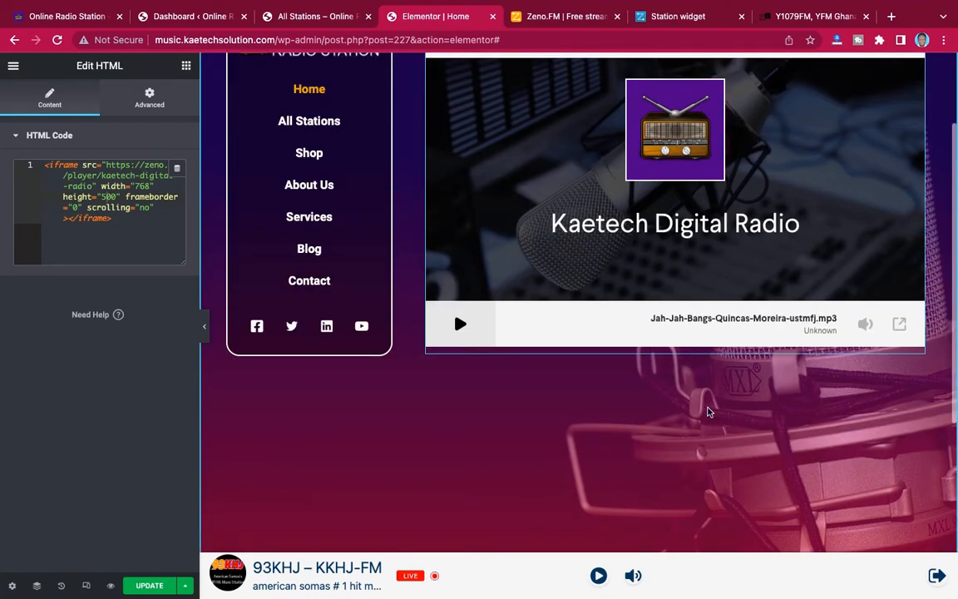
{"action": "scroll", "coordinate": [707, 411], "scroll_direction": "up", "scroll_amount": 3}
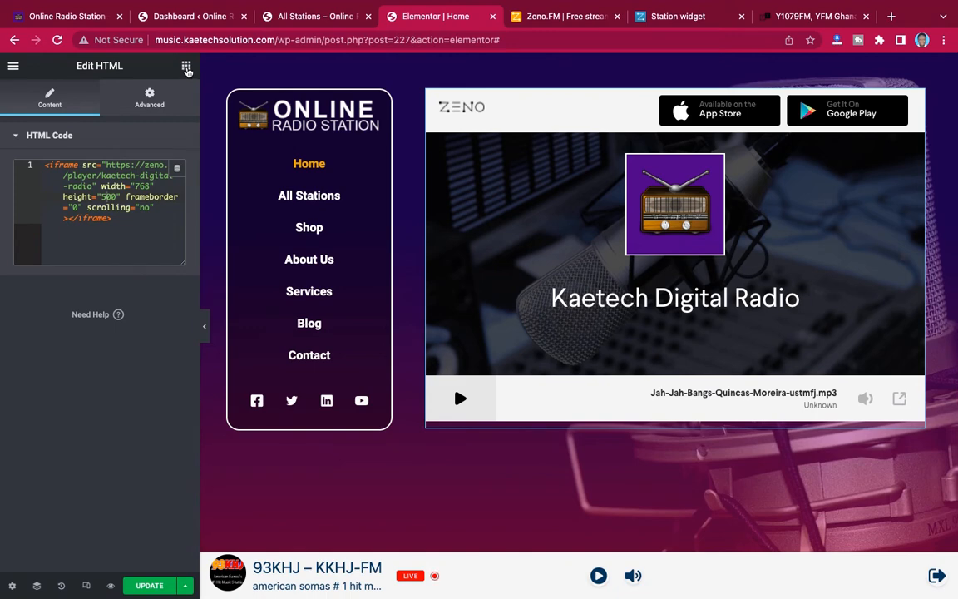
Add a two-column inner section directly below the embedded Zeno player
{"action": "left_click", "coordinate": [186, 67]}
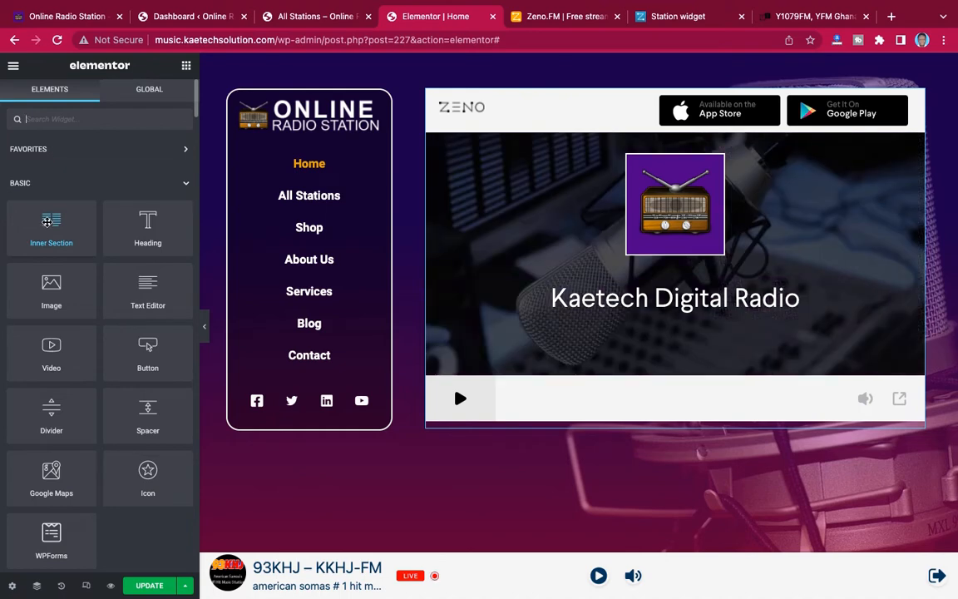
{"action": "left_click_drag", "start_coordinate": [48, 221], "coordinate": [688, 417]}
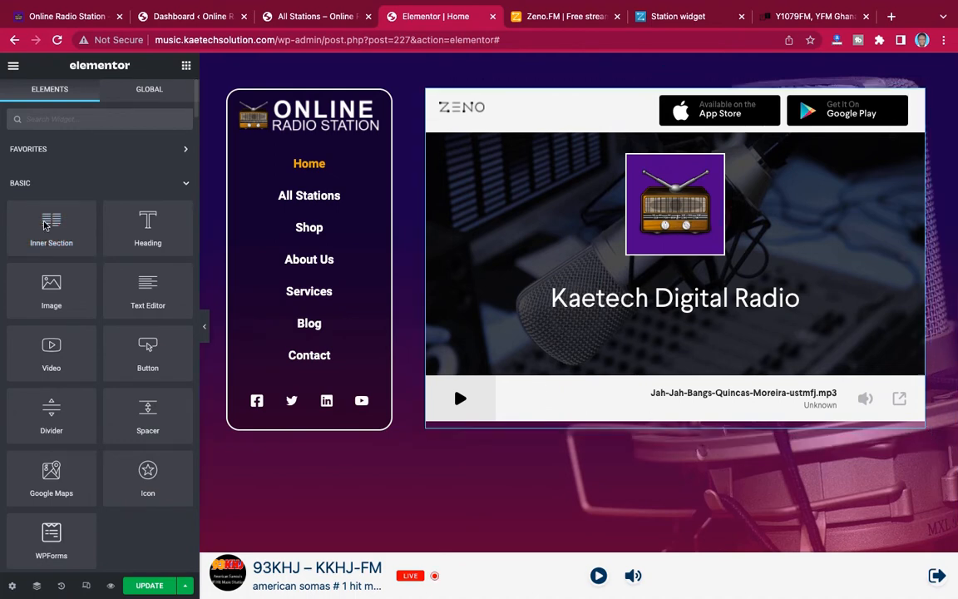
{"action": "left_click_drag", "start_coordinate": [48, 221], "coordinate": [685, 433]}
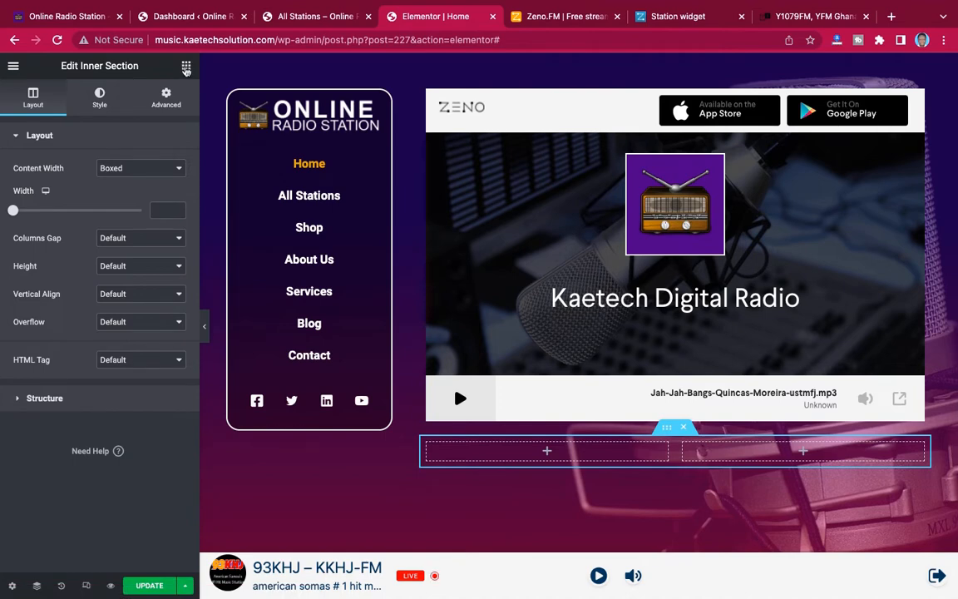
Add a heading widget between the Zeno player and the inner section
{"action": "left_click", "coordinate": [186, 68]}
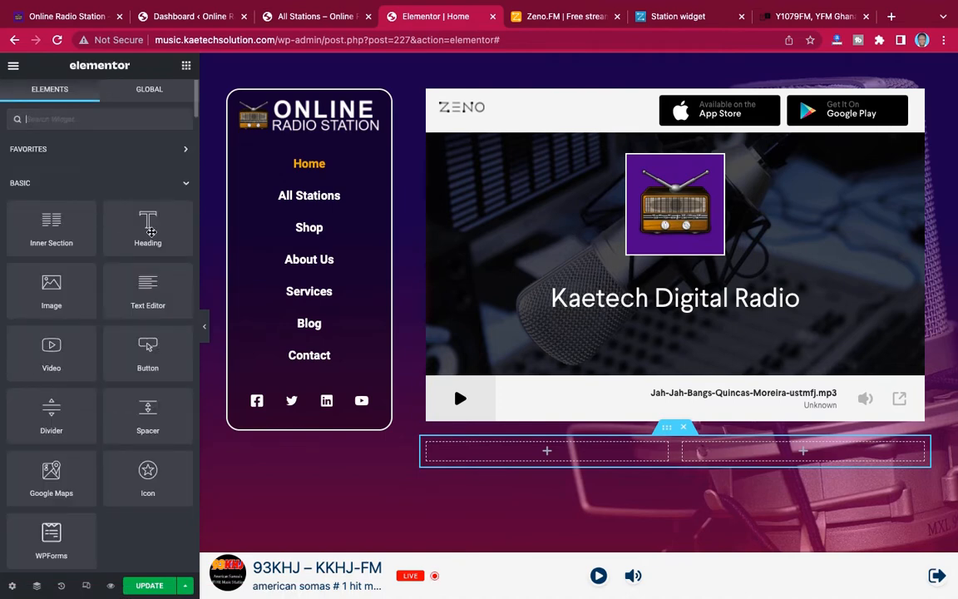
{"action": "left_click_drag", "start_coordinate": [145, 224], "coordinate": [712, 429]}
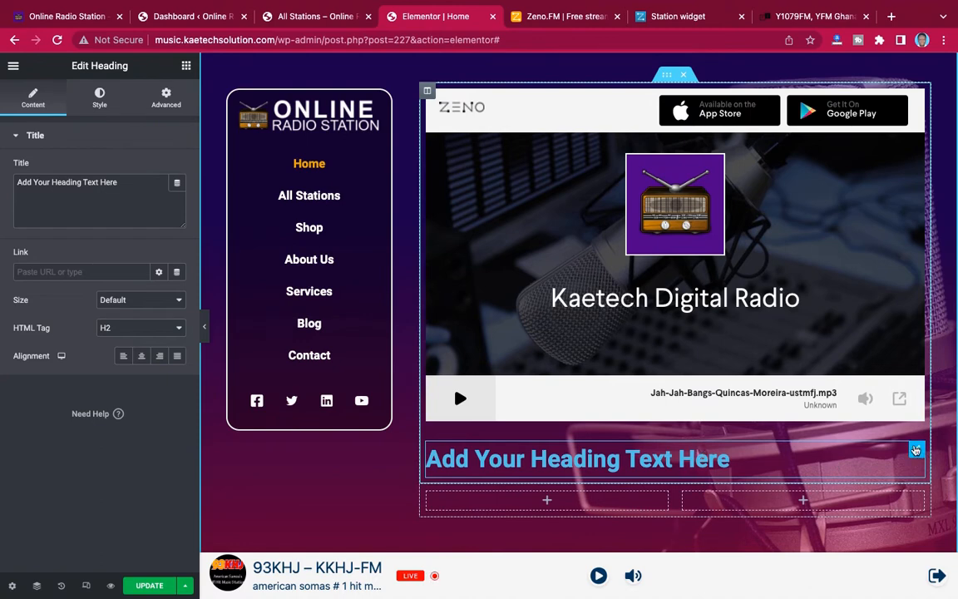
{"action": "left_click_drag", "start_coordinate": [915, 450], "coordinate": [804, 441]}
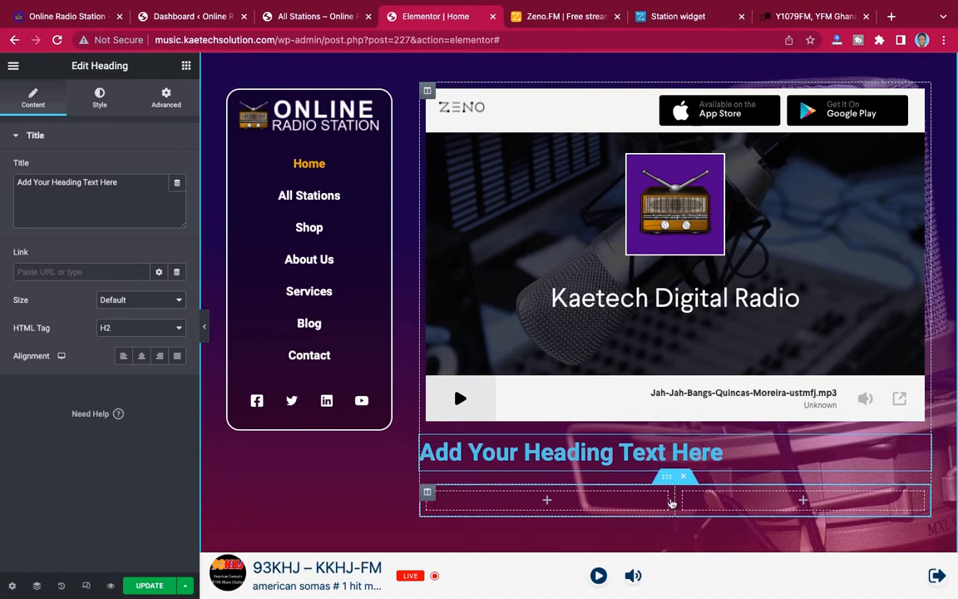
Add a divider below the heading, give it an icon element, and set its width to 28%
{"action": "left_click", "coordinate": [186, 66]}
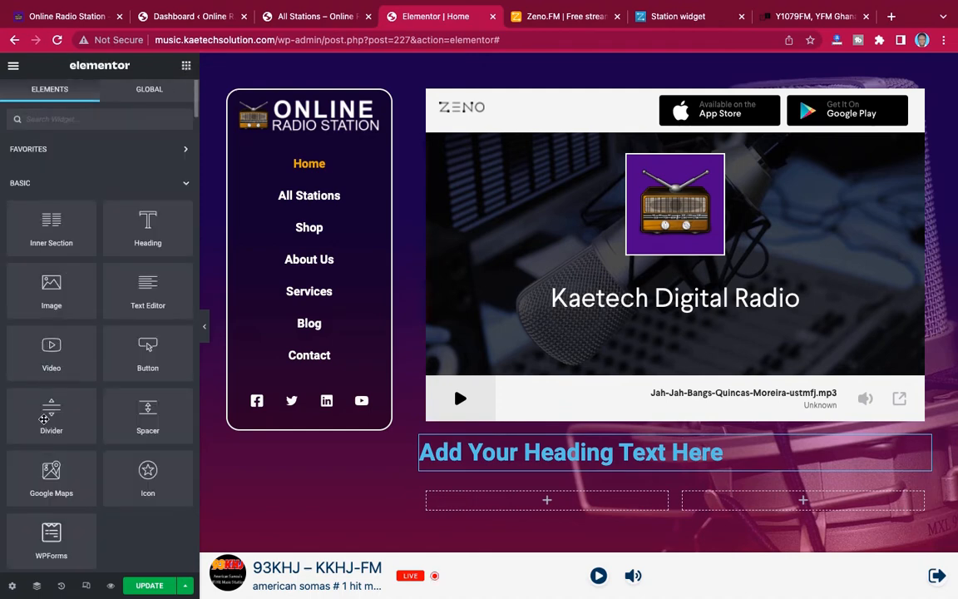
{"action": "left_click_drag", "start_coordinate": [48, 413], "coordinate": [651, 472]}
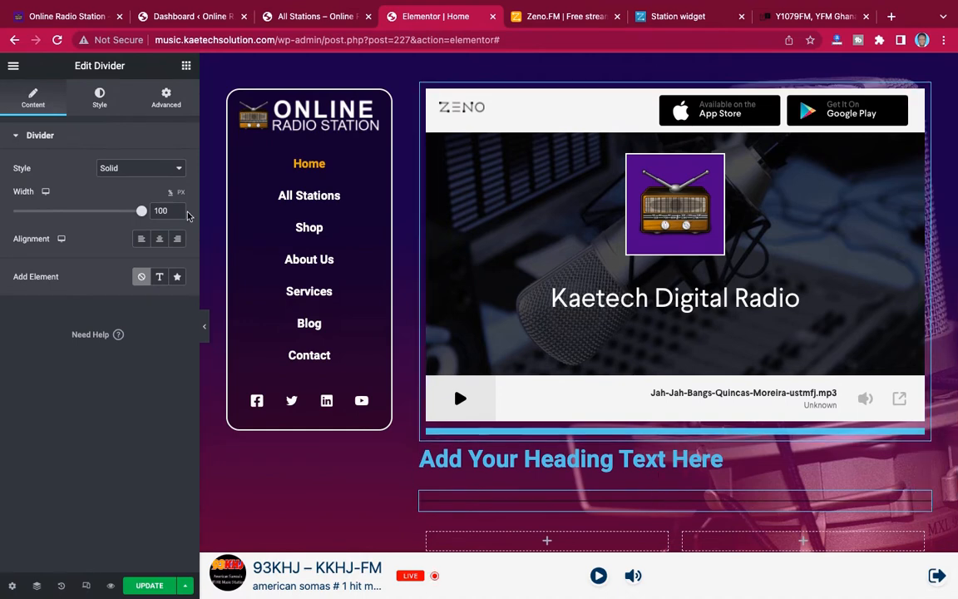
{"action": "left_click", "coordinate": [176, 279]}
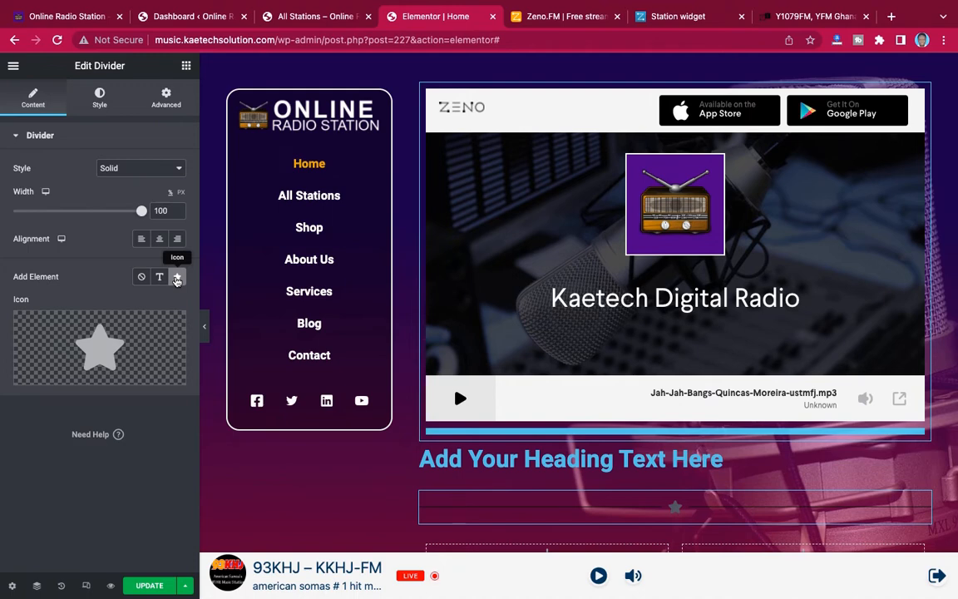
{"action": "mouse_move", "coordinate": [113, 341]}
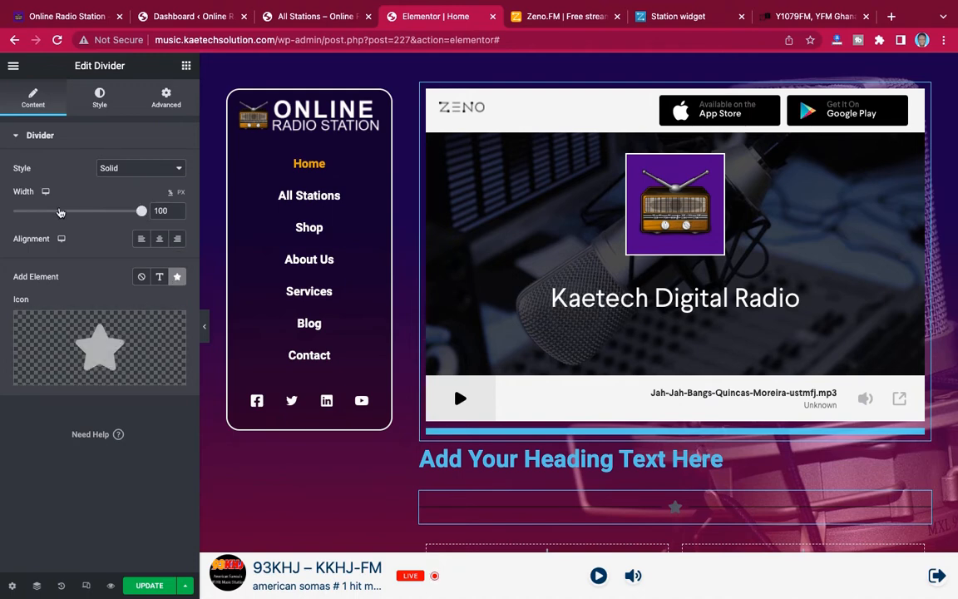
{"action": "left_click_drag", "start_coordinate": [59, 212], "coordinate": [49, 211]}
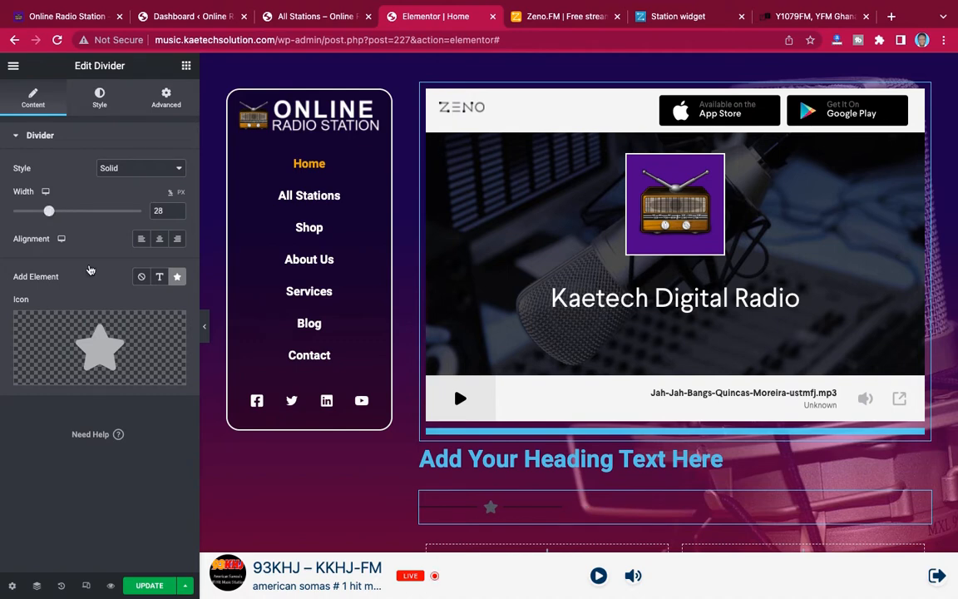
{"action": "mouse_move", "coordinate": [83, 314]}
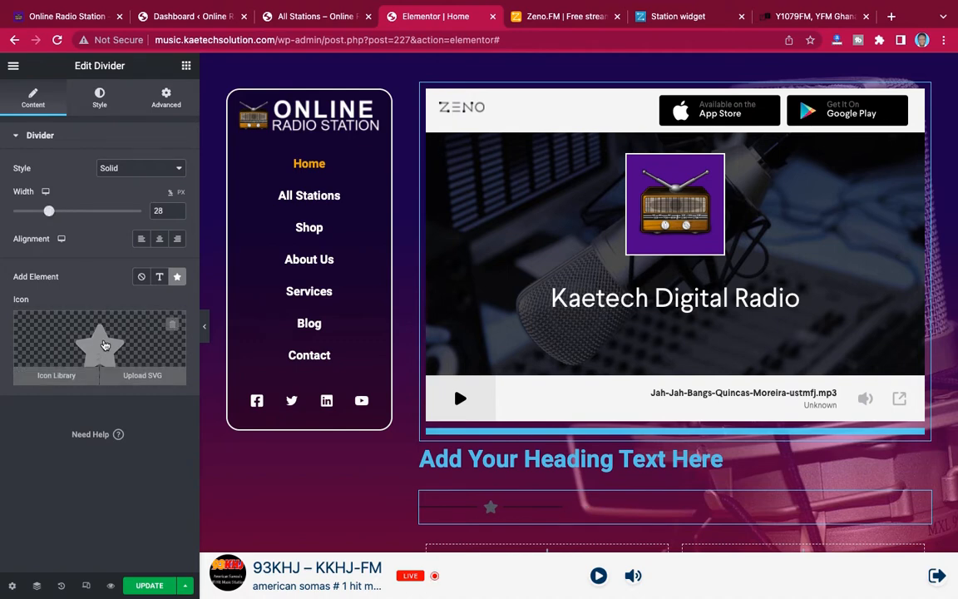
Replace the divider's star icon with the Music icon from the icon library
{"action": "left_click", "coordinate": [105, 345]}
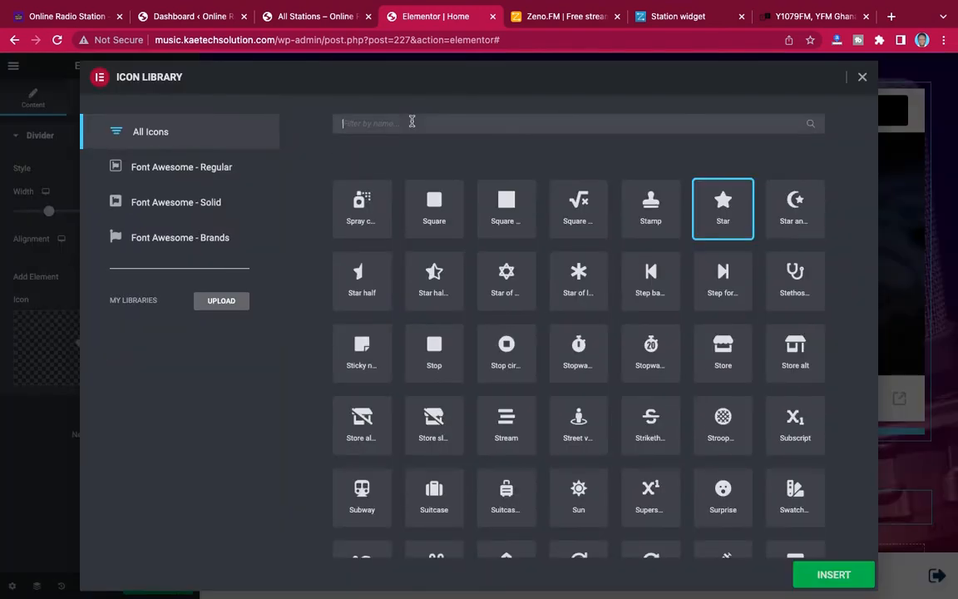
{"action": "type", "text": "music"}
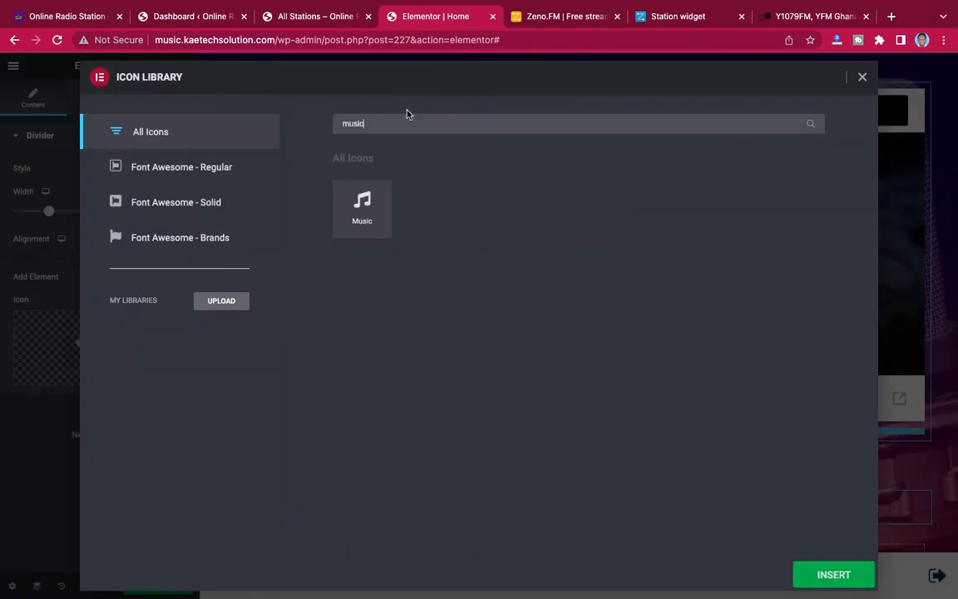
{"action": "left_click", "coordinate": [362, 208]}
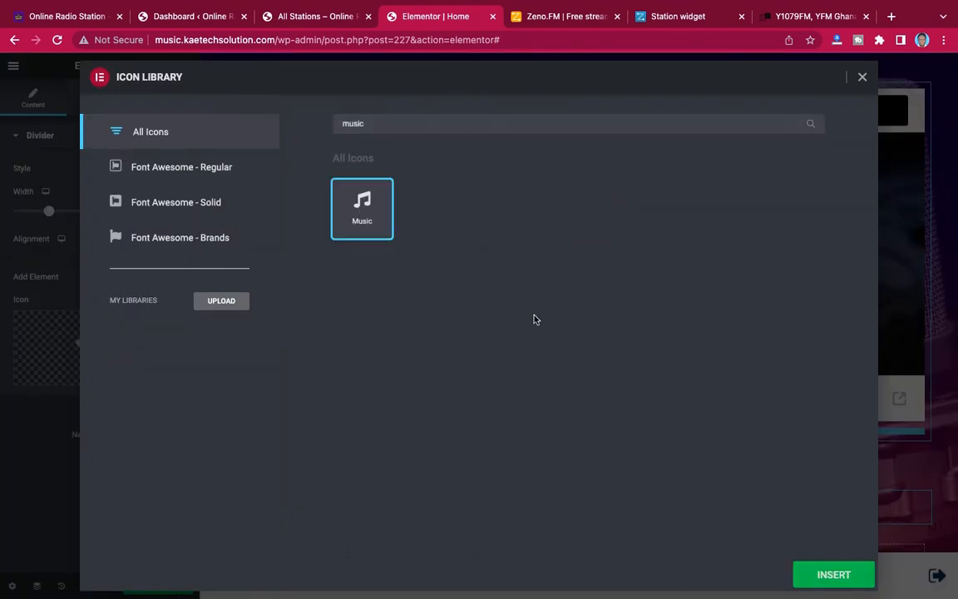
{"action": "left_click", "coordinate": [828, 573]}
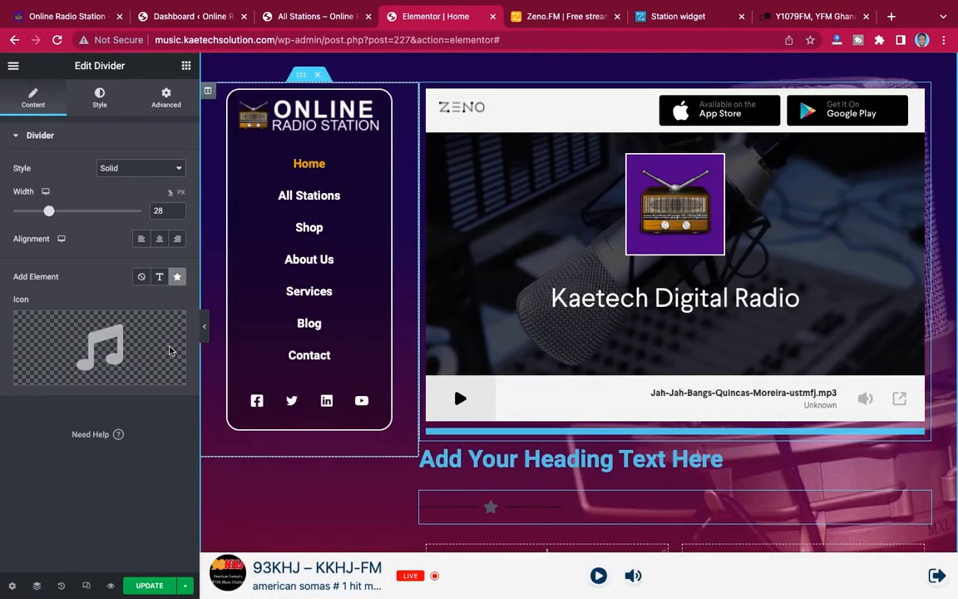
Style the divider line with white (#FFFFFF), a weight of 3 and a gap of 2
{"action": "left_click", "coordinate": [100, 98]}
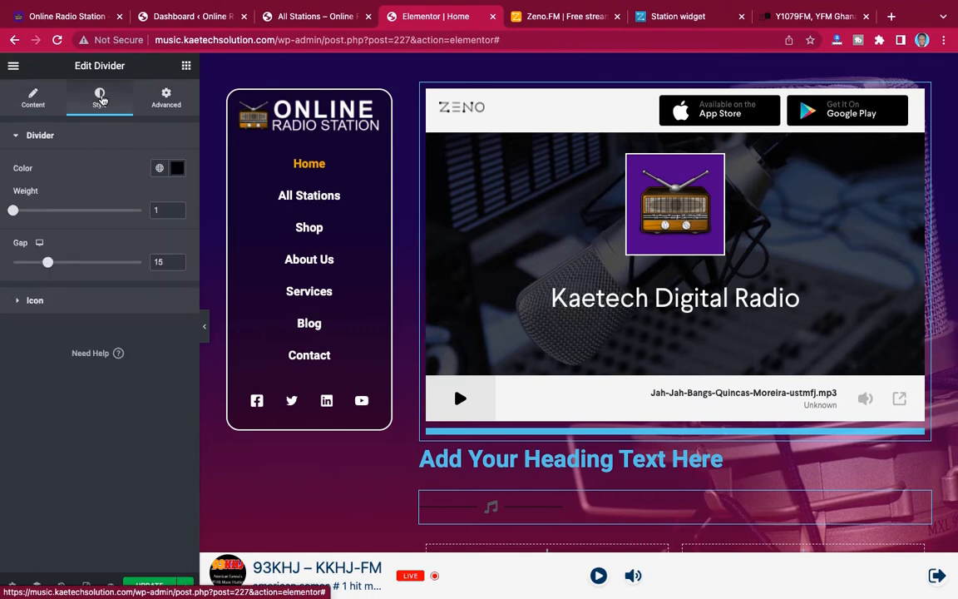
{"action": "left_click", "coordinate": [178, 170]}
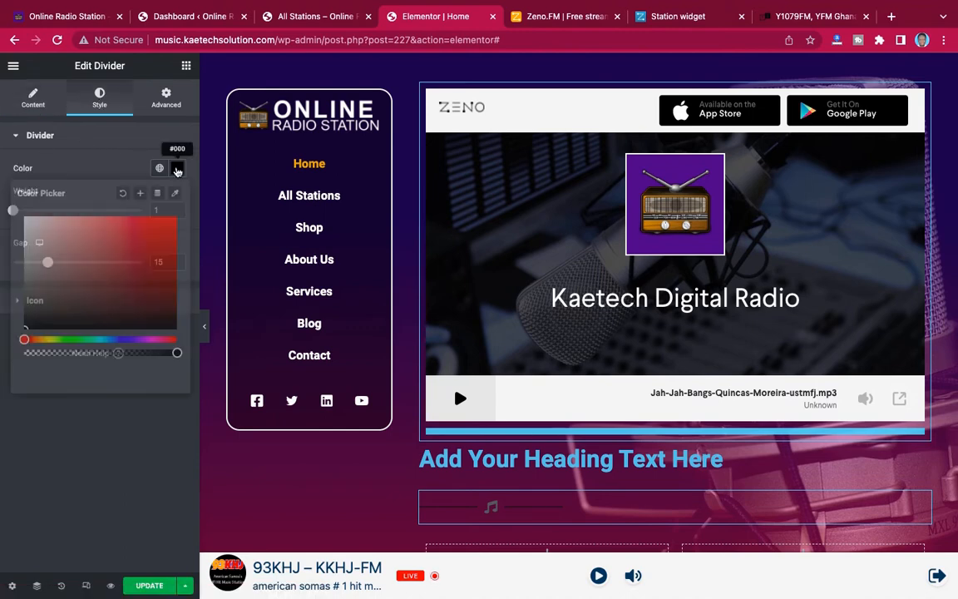
{"action": "left_click_drag", "start_coordinate": [58, 231], "coordinate": [4, 193]}
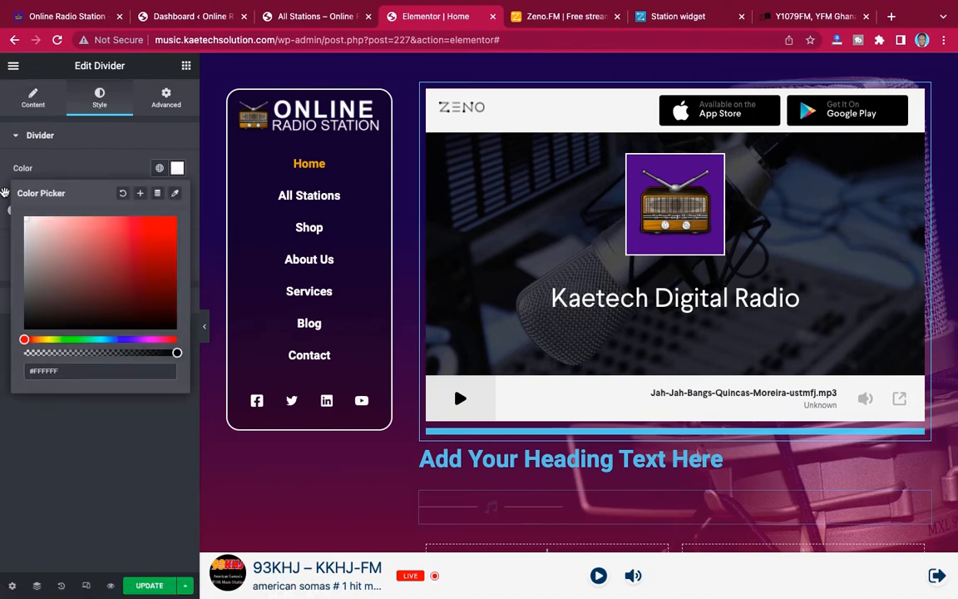
{"action": "left_click", "coordinate": [96, 170]}
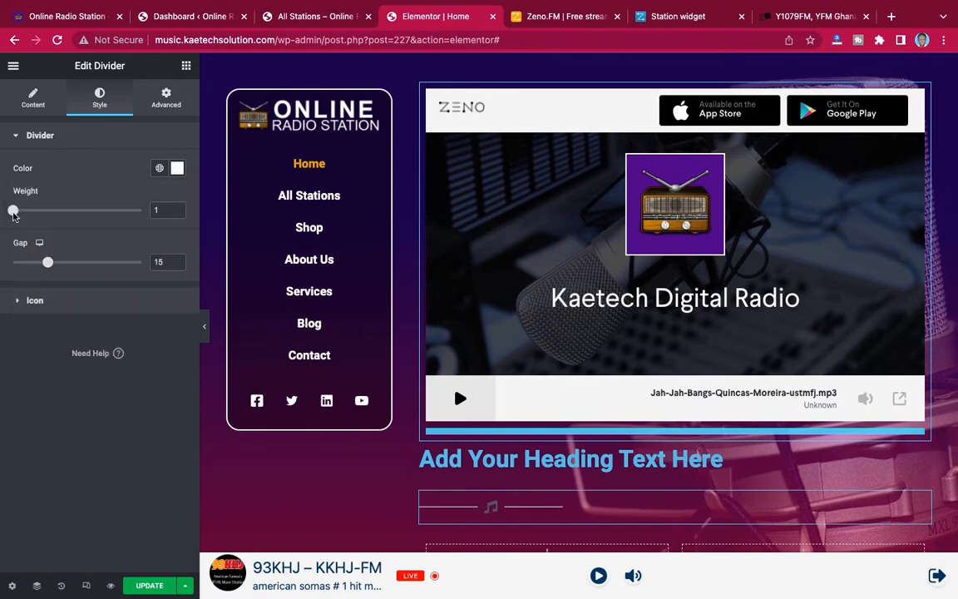
{"action": "double_click", "coordinate": [155, 210]}
{"action": "type", "text": "4"}
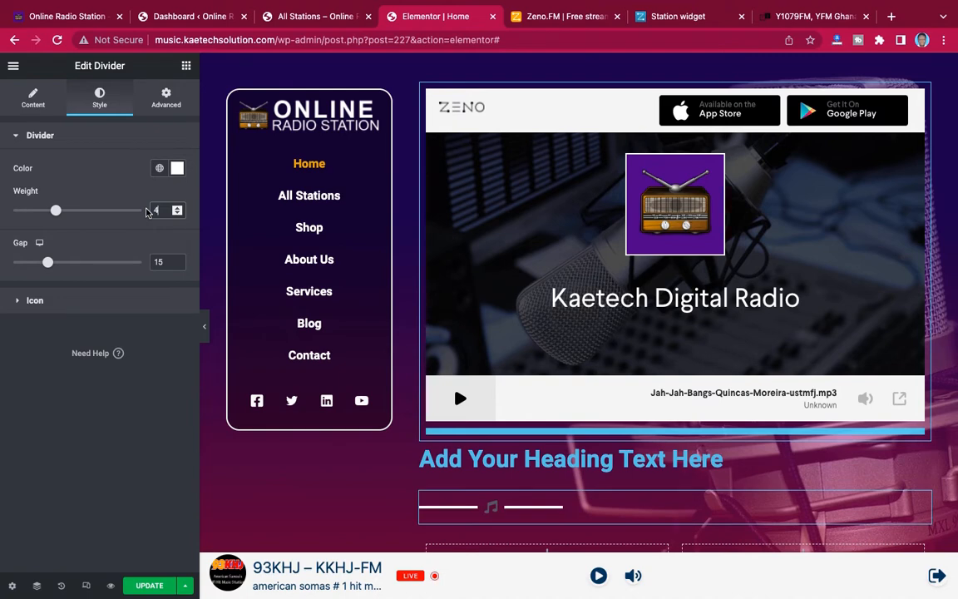
{"action": "left_click_drag", "start_coordinate": [164, 214], "coordinate": [133, 212]}
{"action": "type", "text": "3"}
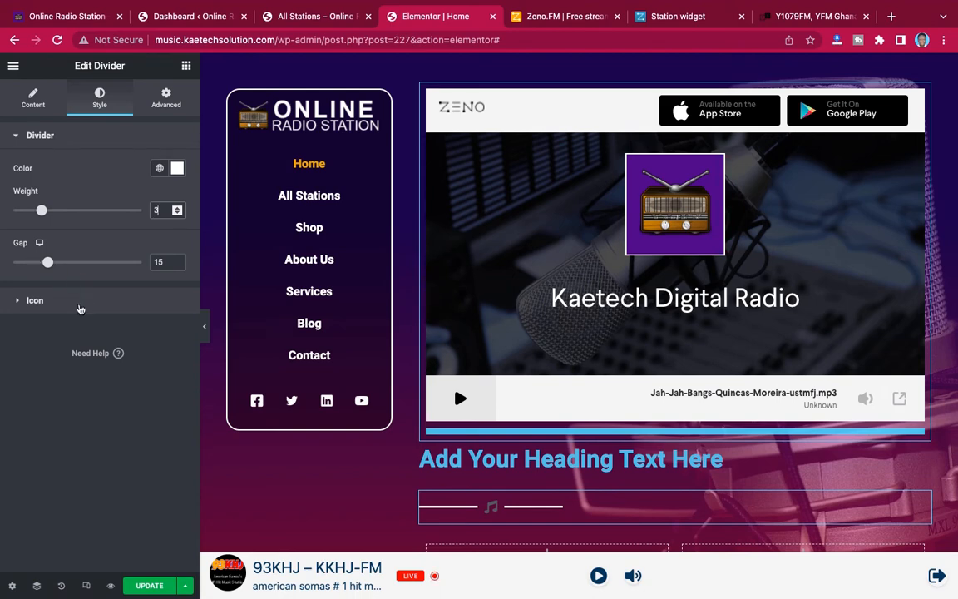
{"action": "left_click_drag", "start_coordinate": [45, 264], "coordinate": [2, 261]}
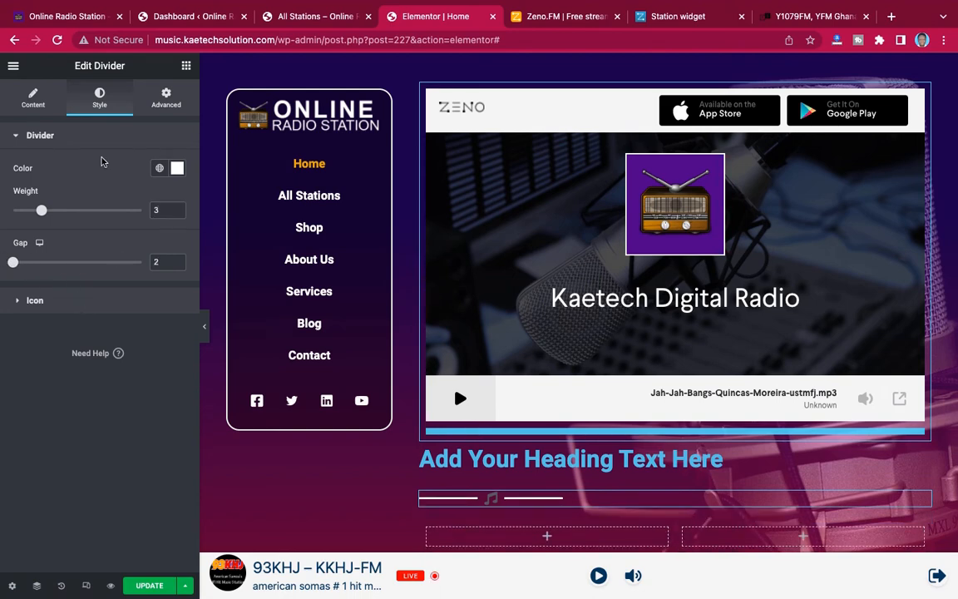
Set the primary color of the divider's music icon to orange (#F2A709)
{"action": "left_click", "coordinate": [83, 307]}
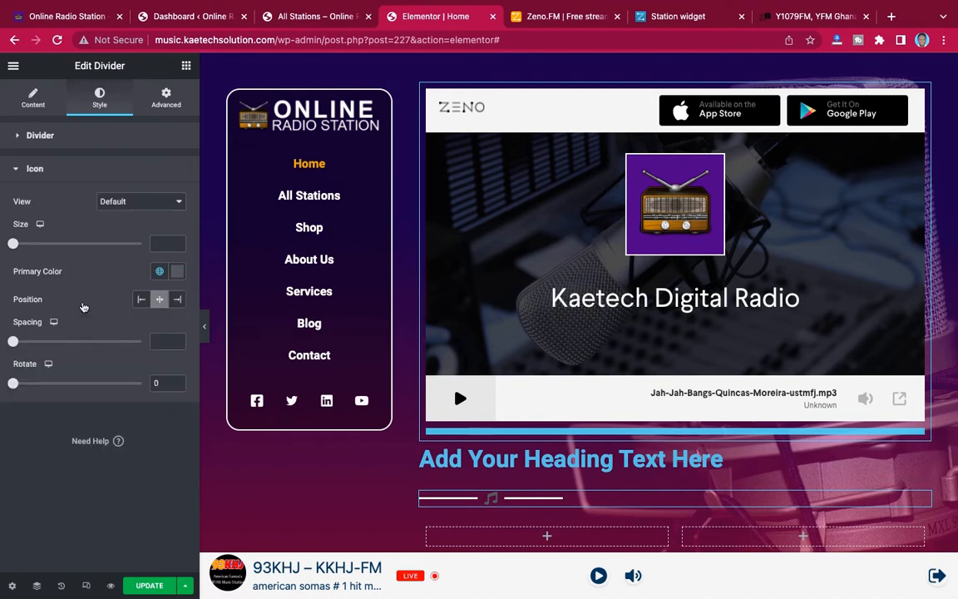
{"action": "left_click", "coordinate": [177, 273]}
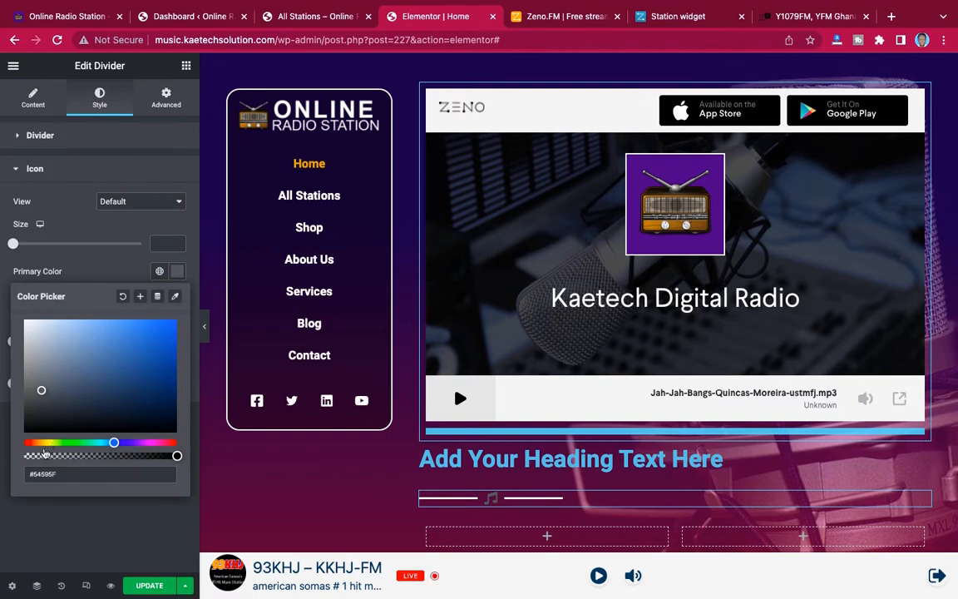
{"action": "left_click", "coordinate": [40, 442]}
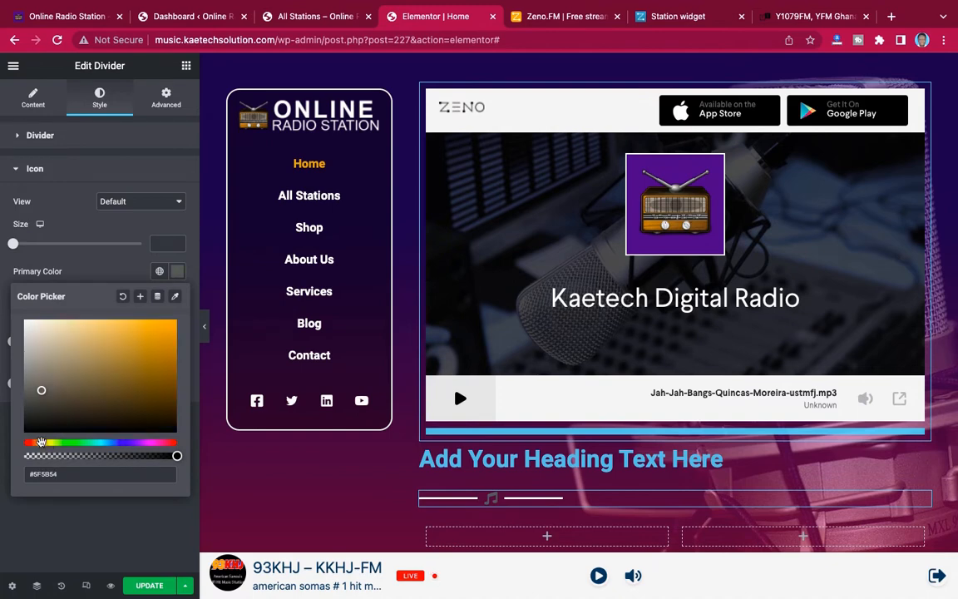
{"action": "left_click", "coordinate": [170, 325]}
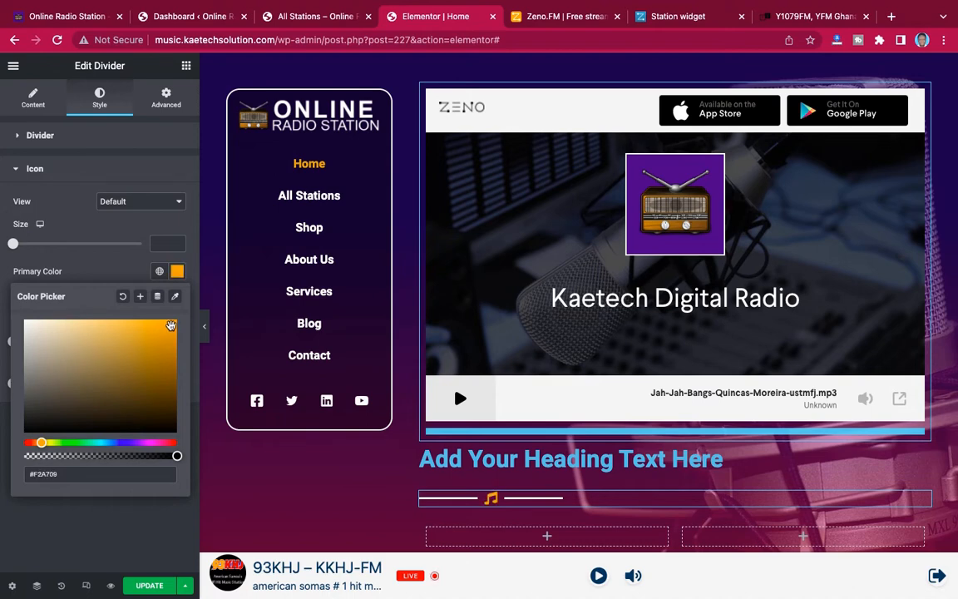
{"action": "left_click", "coordinate": [102, 271]}
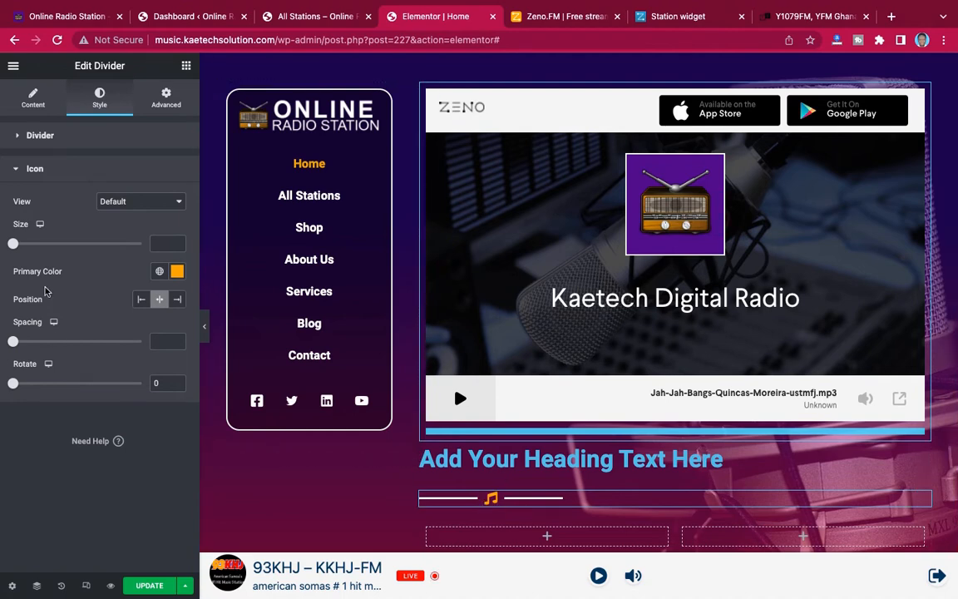
Center-align both the divider and the heading above it
{"action": "left_click", "coordinate": [33, 99]}
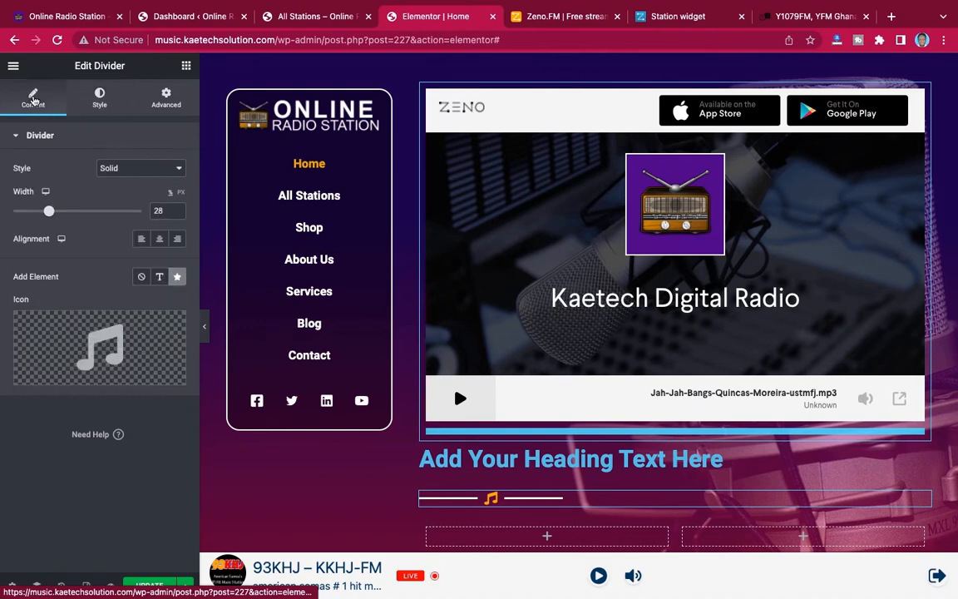
{"action": "left_click", "coordinate": [161, 241]}
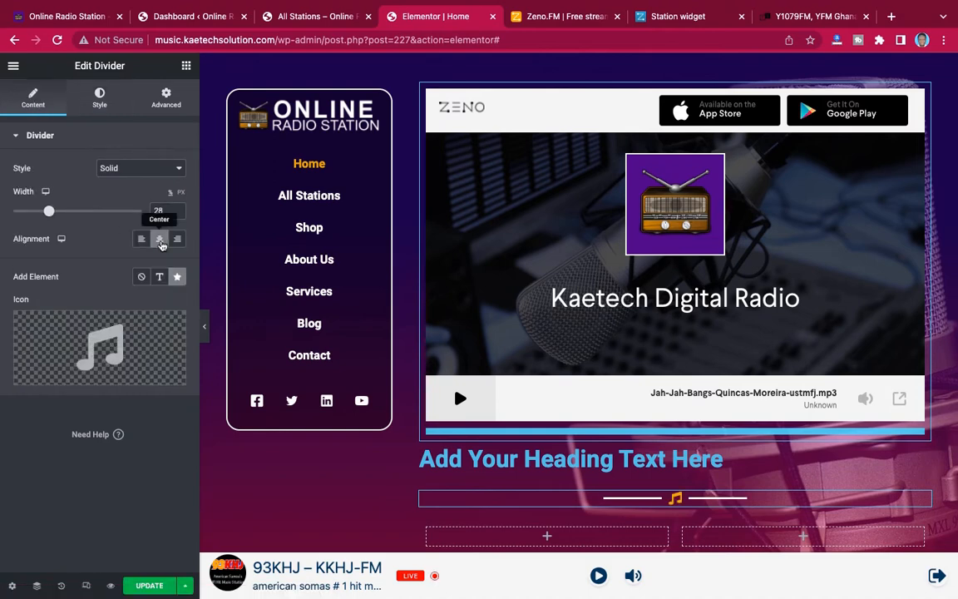
{"action": "left_click", "coordinate": [711, 456]}
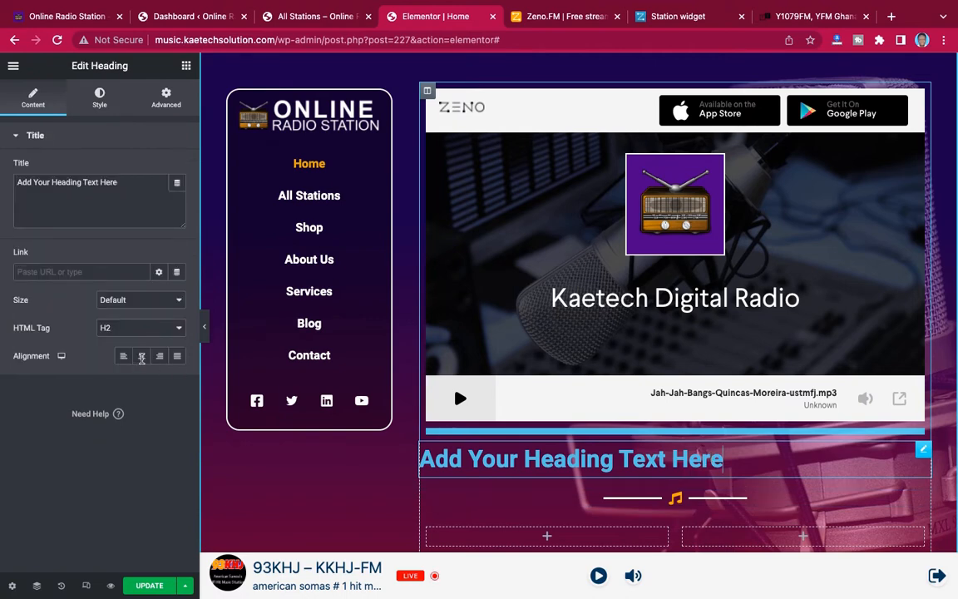
{"action": "left_click", "coordinate": [141, 356]}
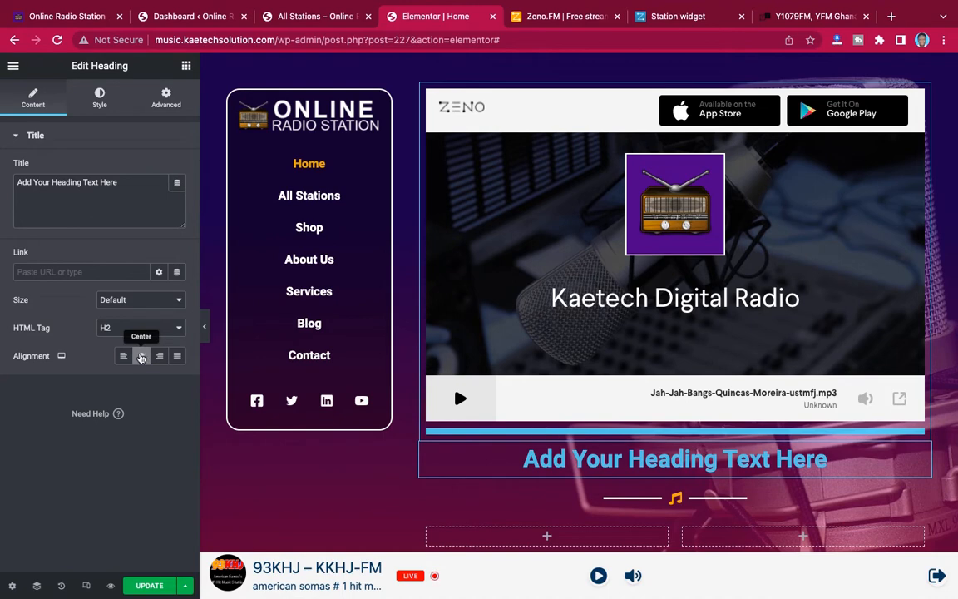
Replace the heading's placeholder title with "More Stations Around The Word", copied from the finished Online Radio Station demo site
{"action": "triple_click", "coordinate": [39, 182]}
{"action": "mouse_move", "coordinate": [80, 17]}
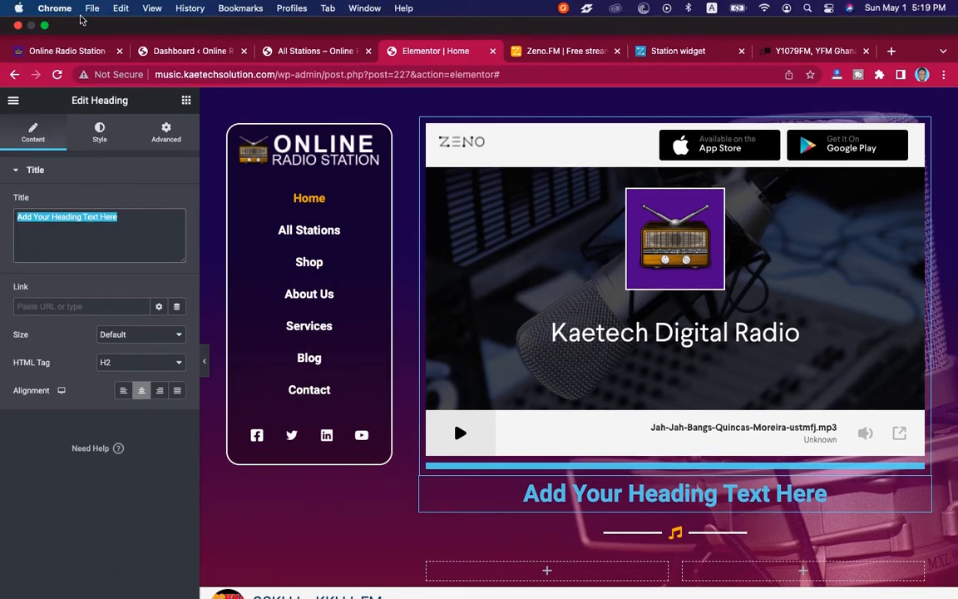
{"action": "left_click", "coordinate": [66, 51]}
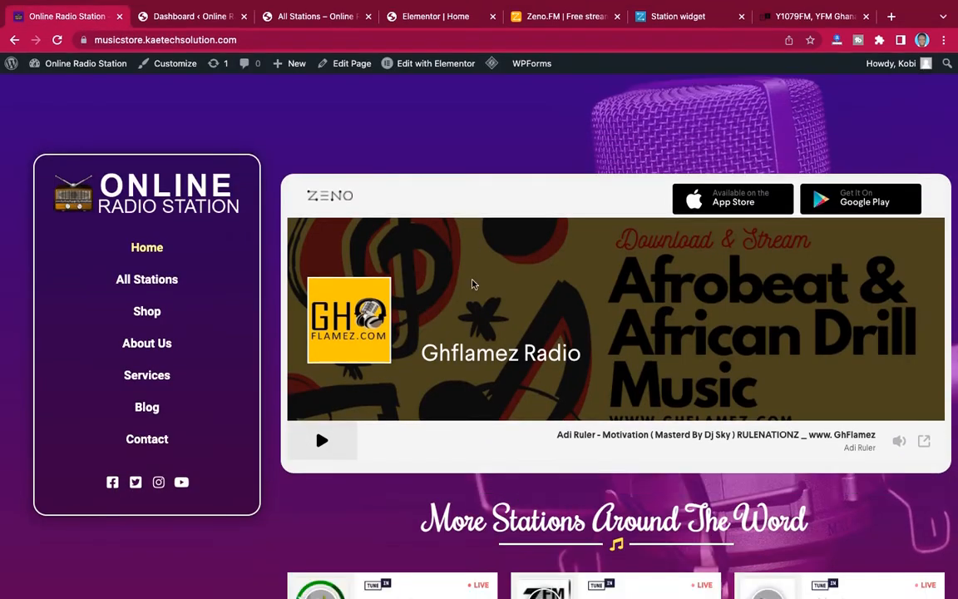
{"action": "left_click_drag", "start_coordinate": [808, 519], "coordinate": [421, 522]}
{"action": "key", "text": "ctrl+c"}
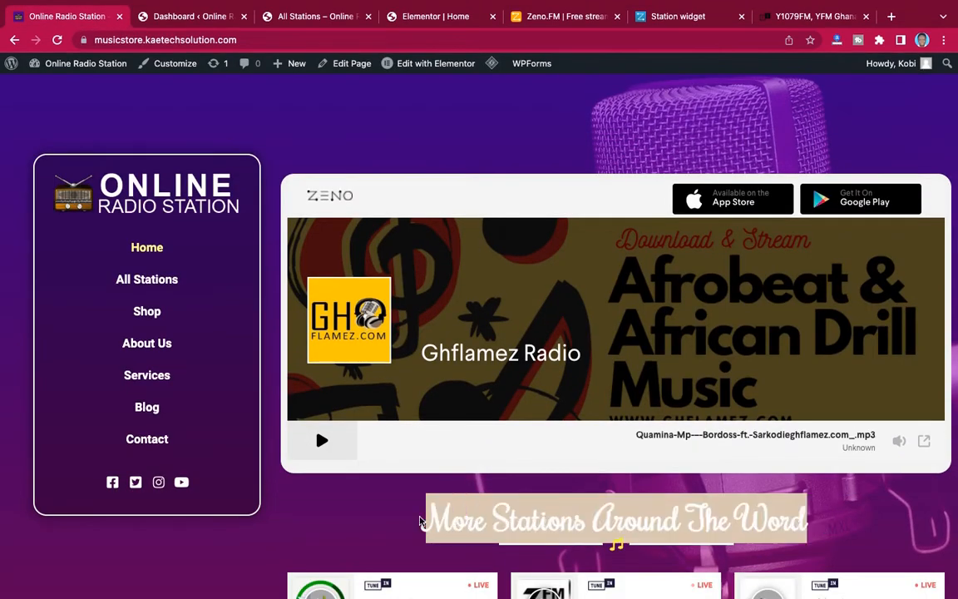
{"action": "left_click", "coordinate": [190, 16]}
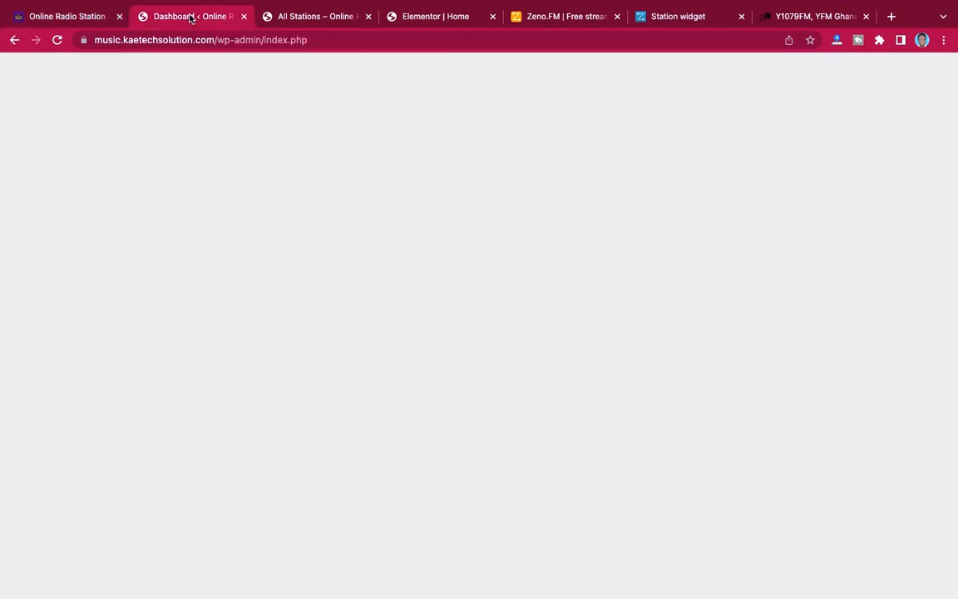
{"action": "left_click", "coordinate": [413, 19]}
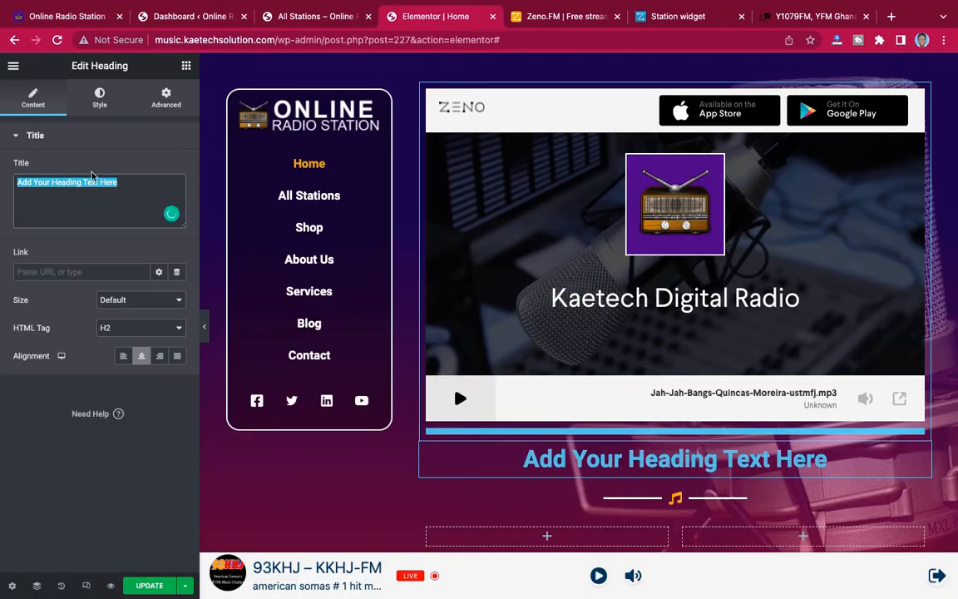
{"action": "key", "text": "ctrl+v"}
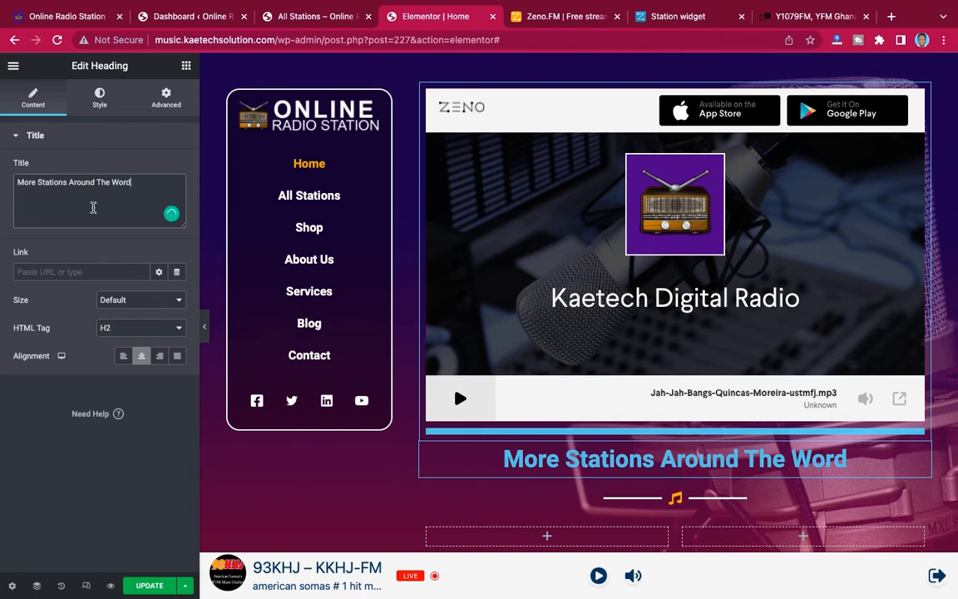
Set the heading's text color to white (#FFFFFF)
{"action": "left_click", "coordinate": [100, 98]}
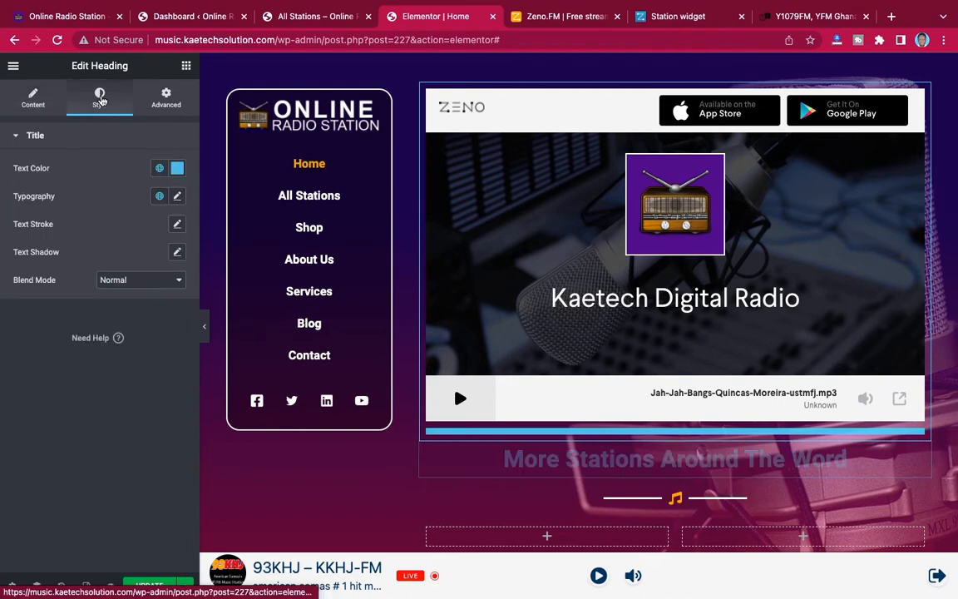
{"action": "left_click", "coordinate": [178, 169]}
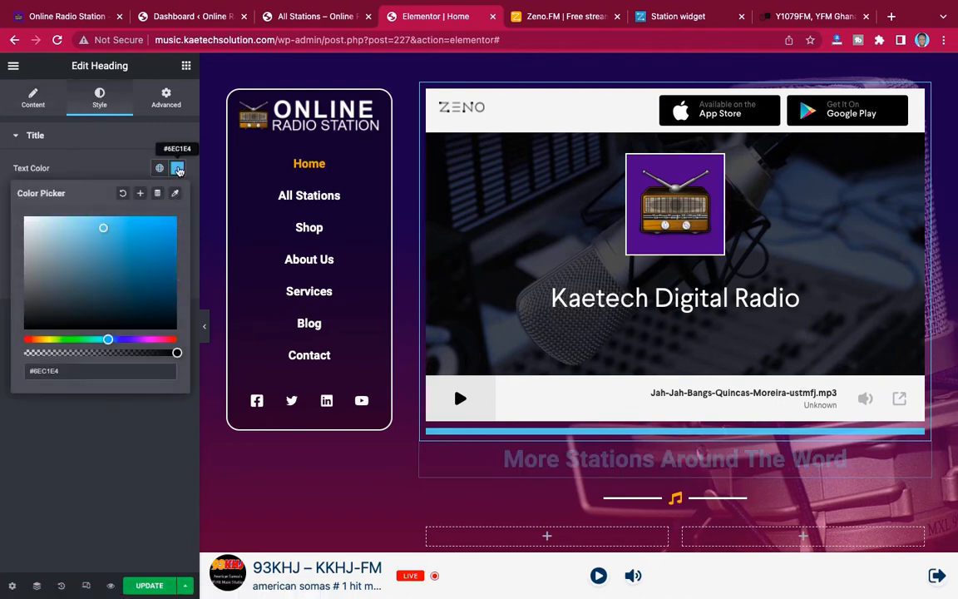
{"action": "left_click_drag", "start_coordinate": [46, 227], "coordinate": [6, 196]}
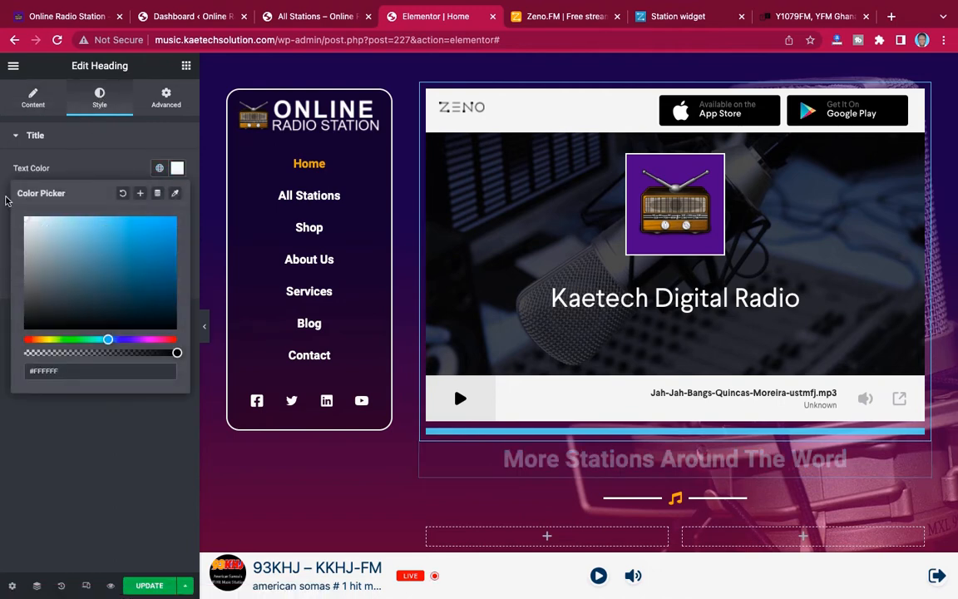
{"action": "left_click", "coordinate": [89, 151]}
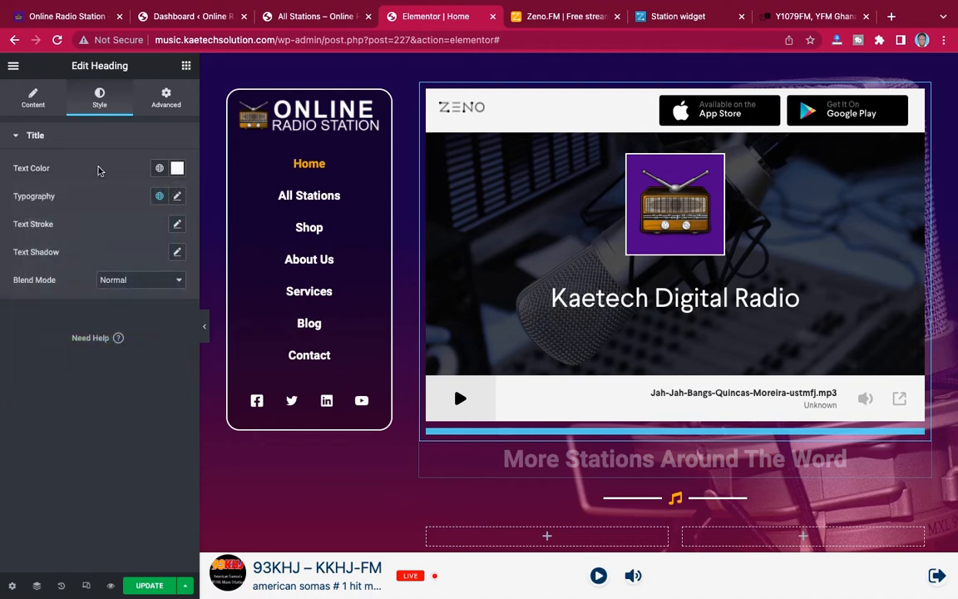
Set the heading's typography to the Rochester font family at a size of 55 px
{"action": "left_click", "coordinate": [178, 197]}
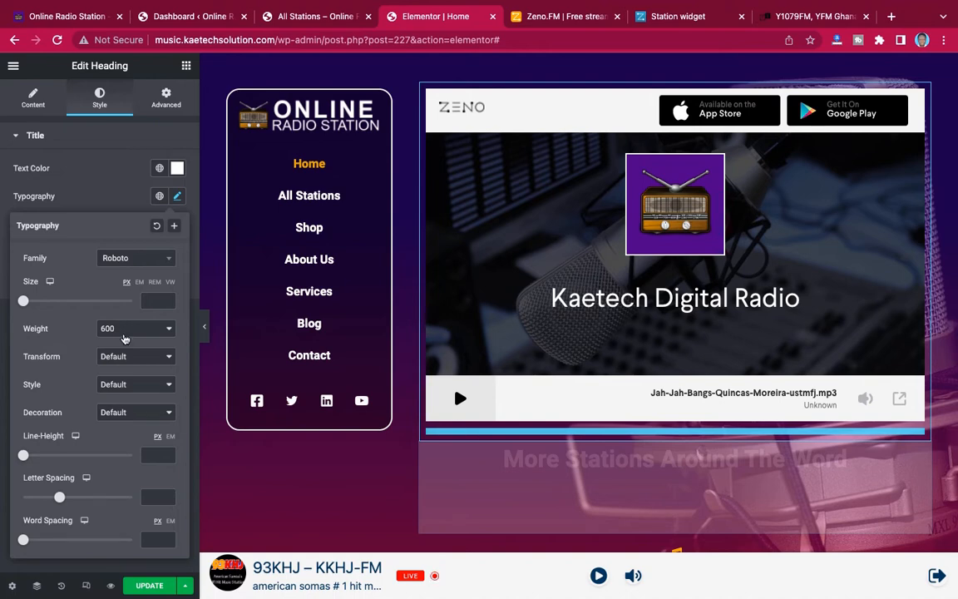
{"action": "left_click", "coordinate": [130, 258]}
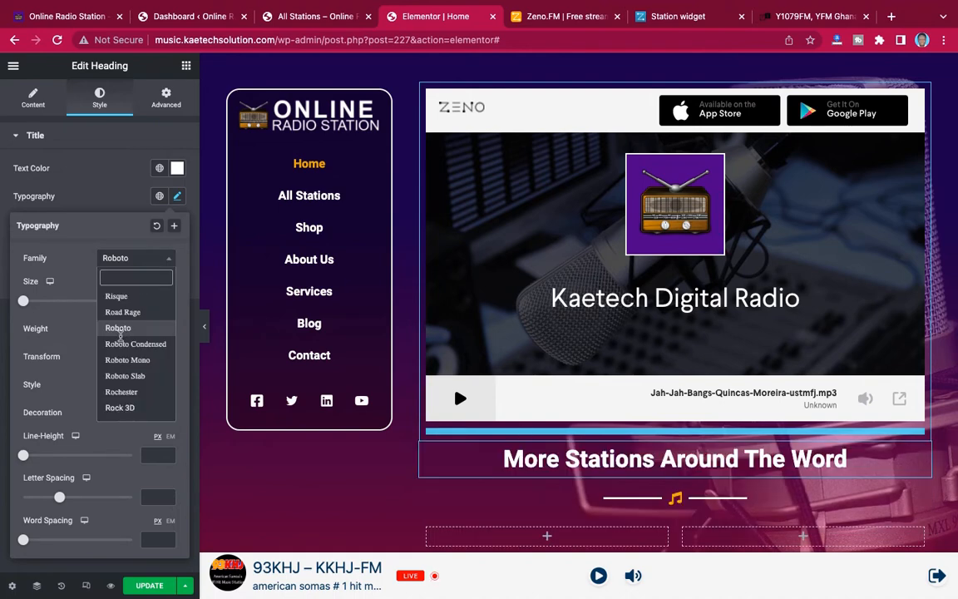
{"action": "left_click", "coordinate": [123, 396]}
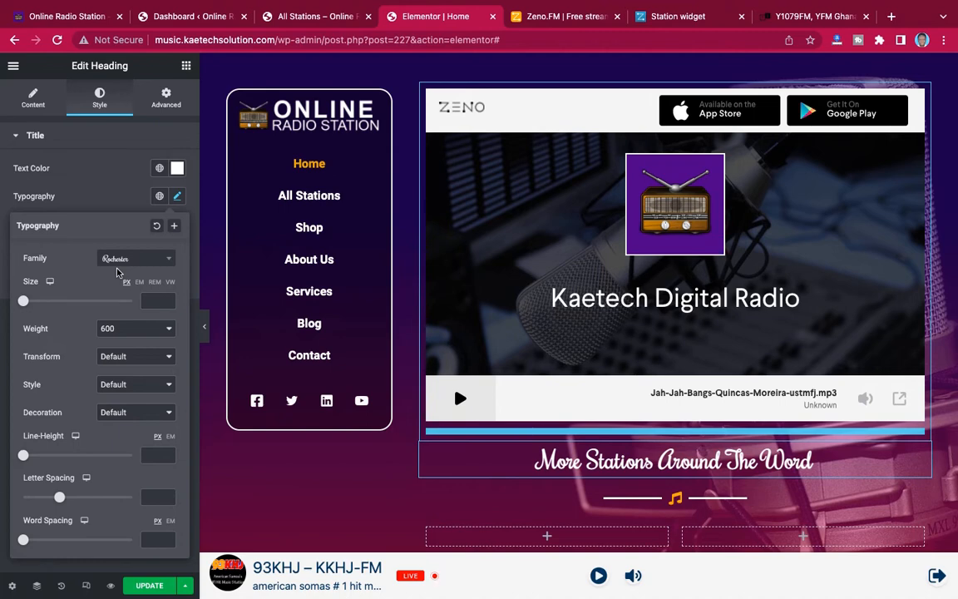
{"action": "left_click", "coordinate": [155, 300]}
{"action": "type", "text": "55"}
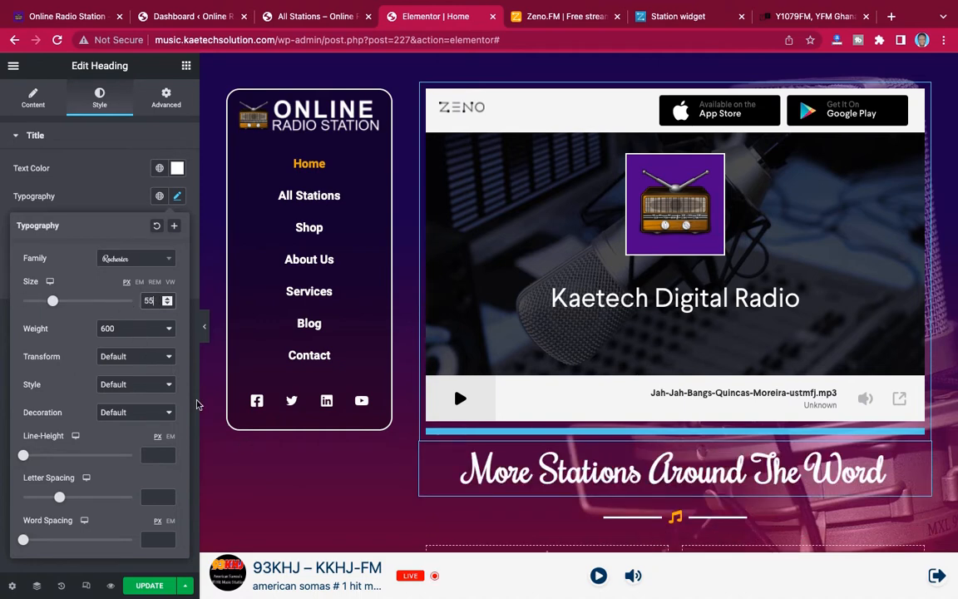
{"action": "left_click", "coordinate": [123, 135]}
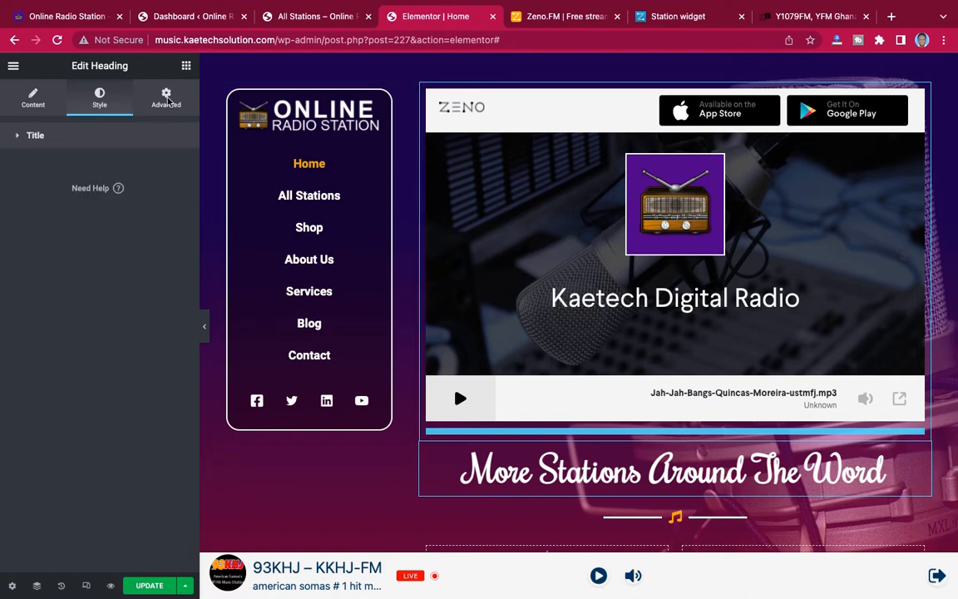
Unlink the heading's margin values and set its bottom margin to -20 px
{"action": "left_click", "coordinate": [167, 101]}
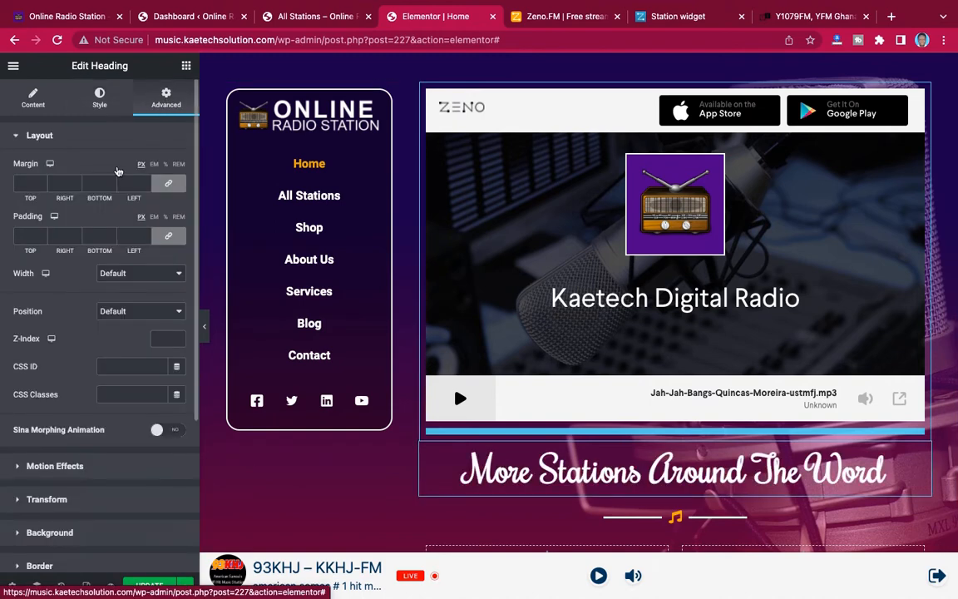
{"action": "left_click", "coordinate": [170, 182]}
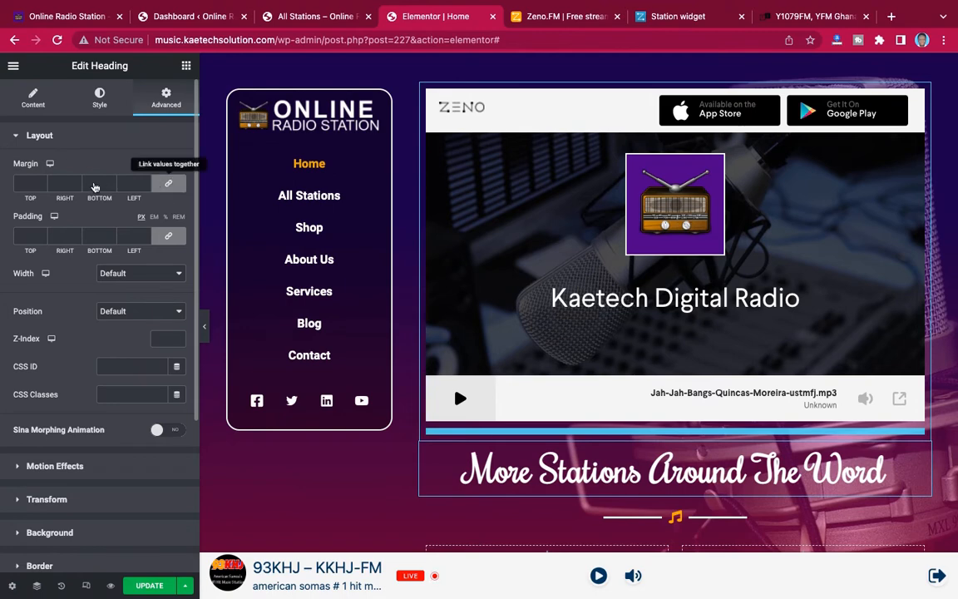
{"action": "left_click", "coordinate": [93, 183]}
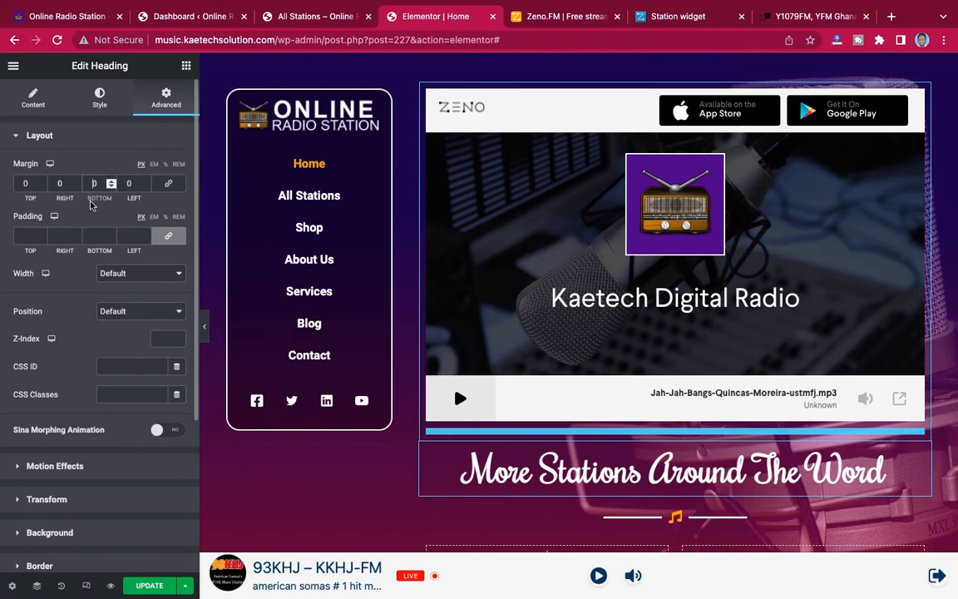
{"action": "type", "text": "-2"}
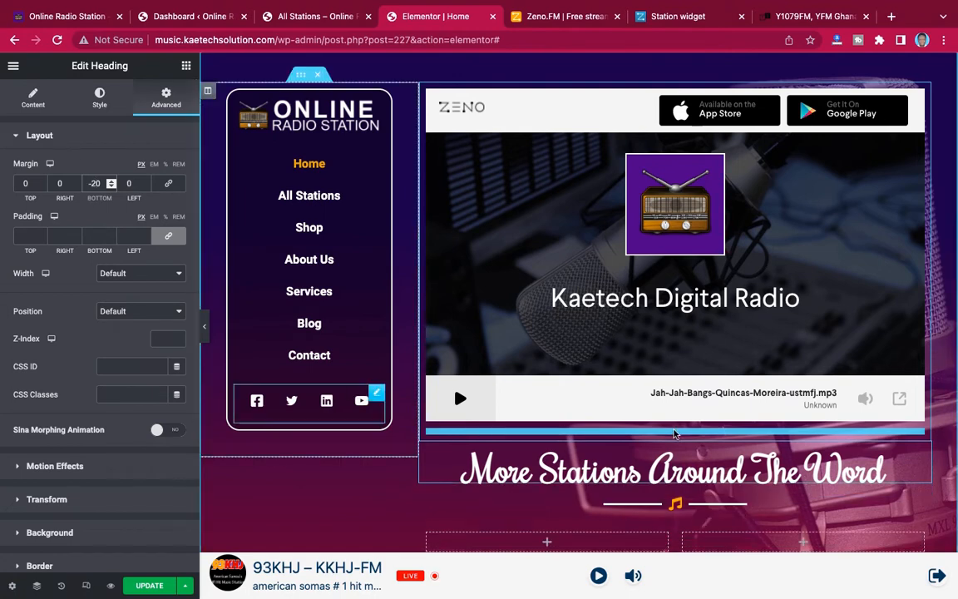
Duplicate the first column of the inner section below the divider to make three columns
{"action": "scroll", "coordinate": [762, 474], "scroll_direction": "down", "scroll_amount": 1}
{"action": "scroll", "coordinate": [761, 474], "scroll_direction": "down", "scroll_amount": 3}
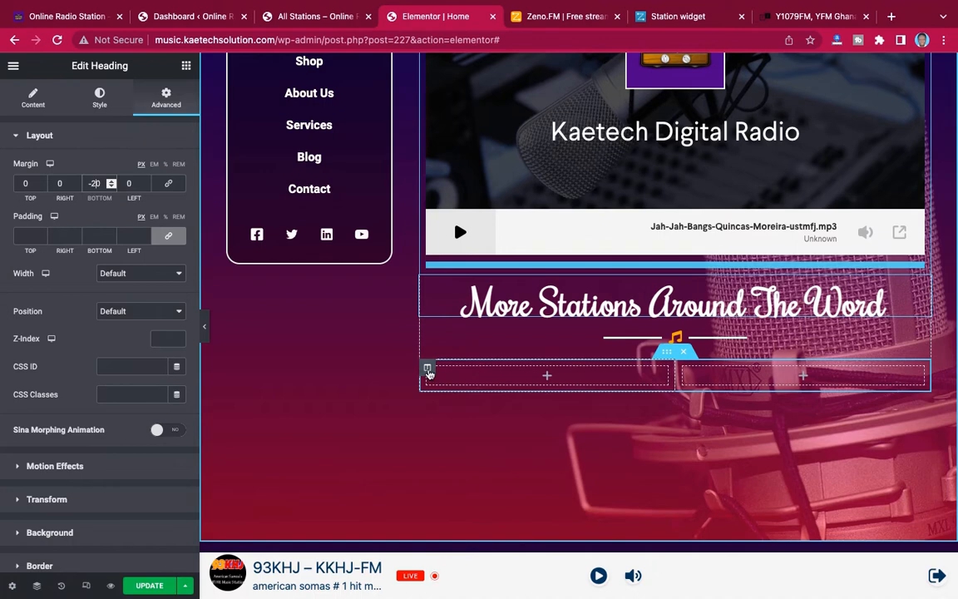
{"action": "right_click", "coordinate": [428, 371]}
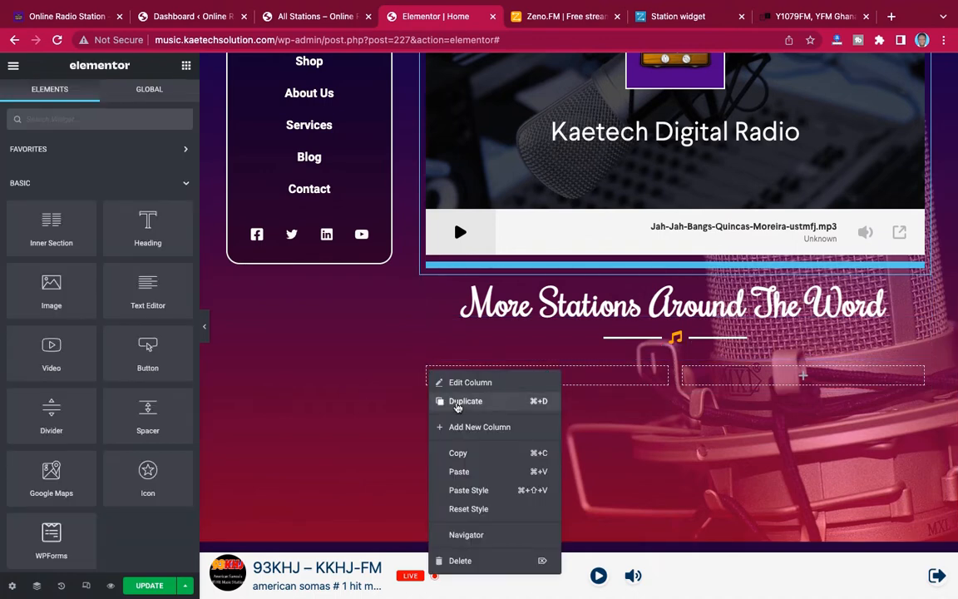
{"action": "left_click", "coordinate": [456, 403]}
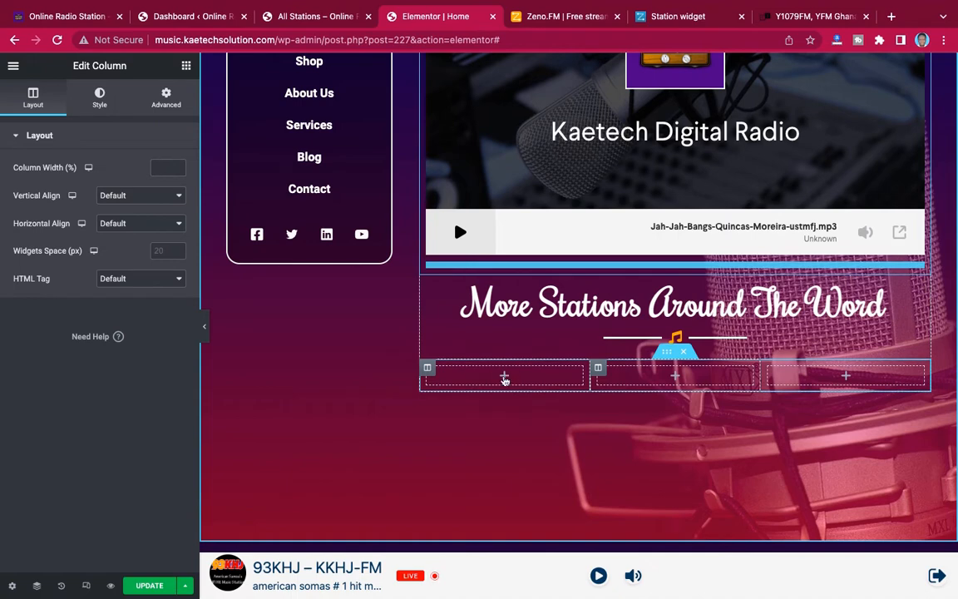
Check the reference home page's station rows, and copy the iframe embed code of the Y1079FM station from its TuneIn page
{"action": "left_click", "coordinate": [81, 18]}
{"action": "scroll", "coordinate": [632, 379], "scroll_direction": "down", "scroll_amount": 5}
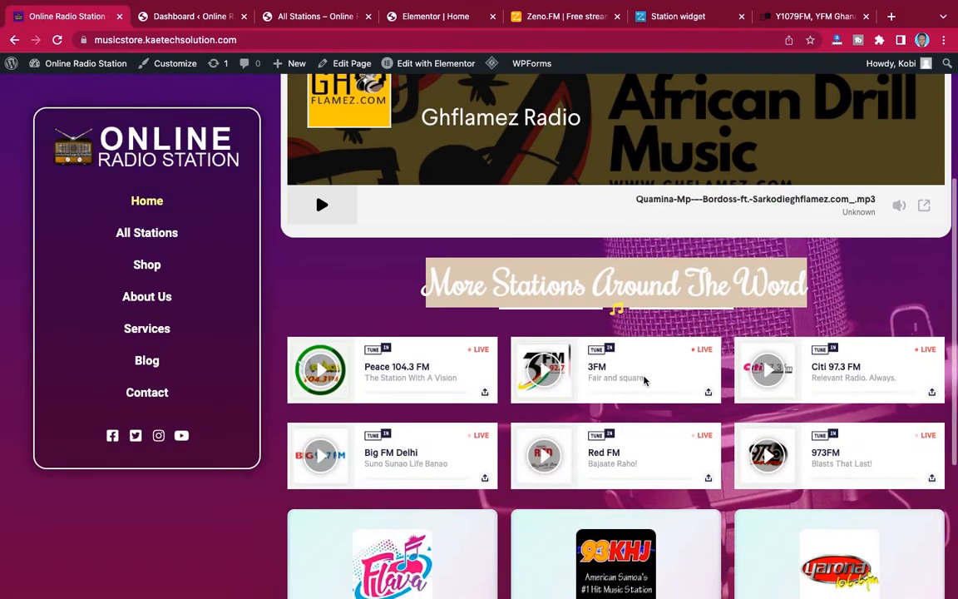
{"action": "scroll", "coordinate": [645, 380], "scroll_direction": "down", "scroll_amount": 3}
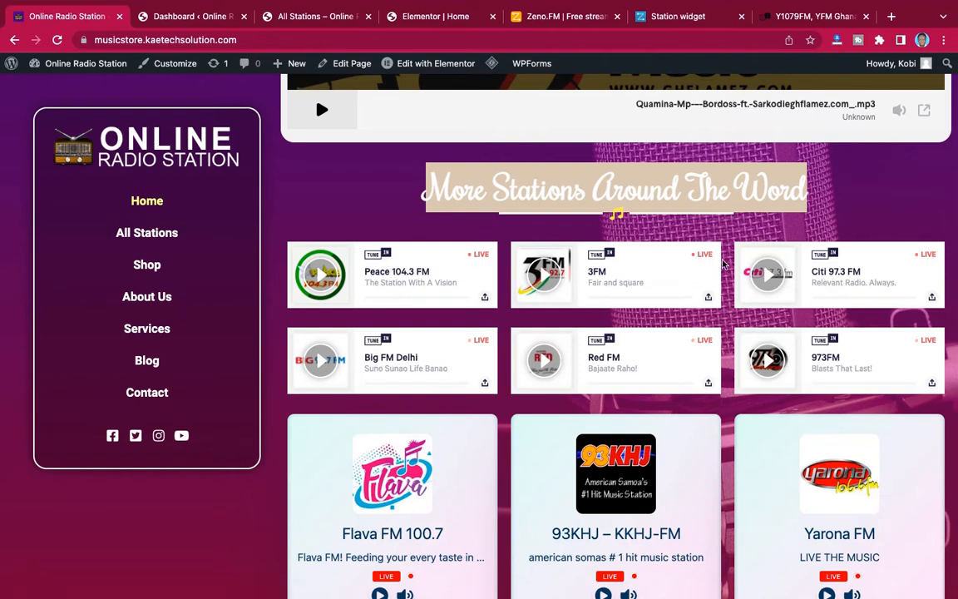
{"action": "left_click", "coordinate": [801, 18]}
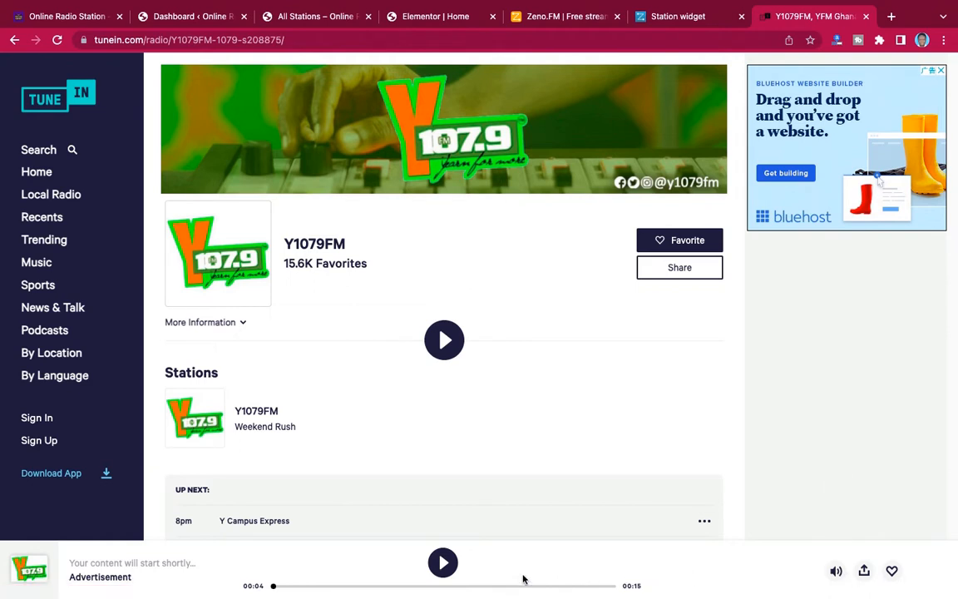
{"action": "mouse_move", "coordinate": [829, 582]}
{"action": "left_click", "coordinate": [865, 571]}
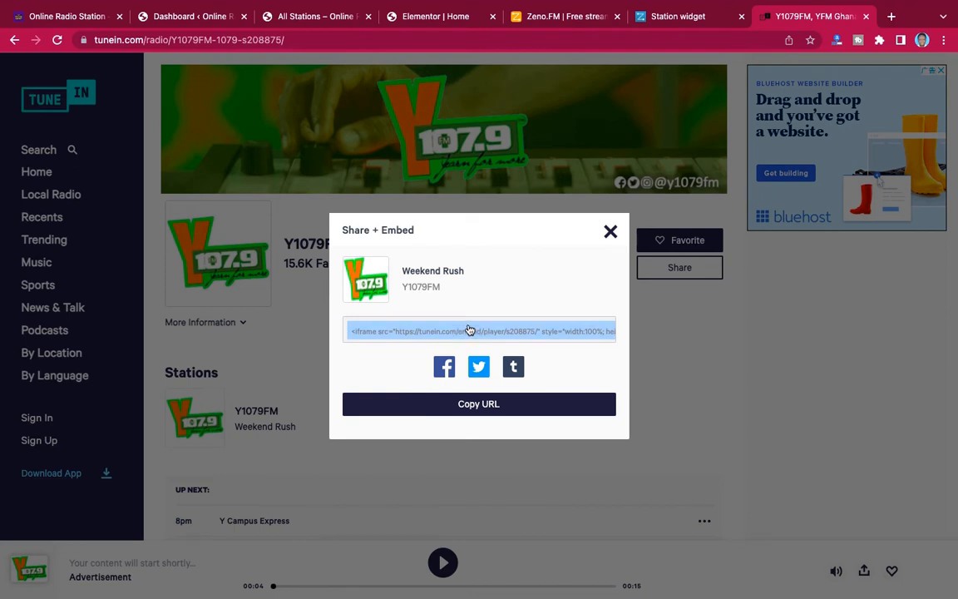
{"action": "left_click", "coordinate": [469, 331]}
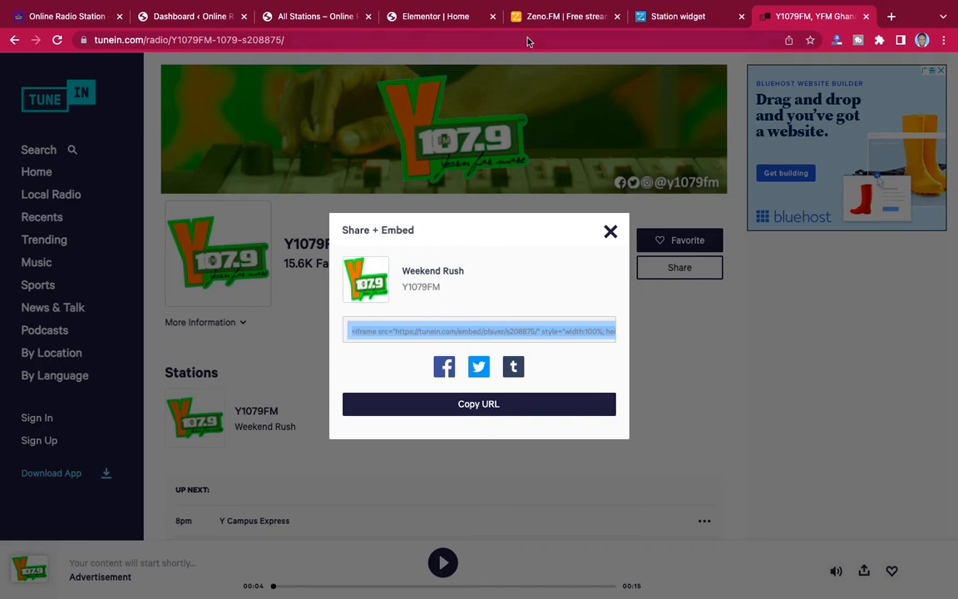
Back in Elementor, add a Shortcode widget to the first empty column and paste the Y1079FM TuneIn iframe code (player s208875) into it
{"action": "left_click", "coordinate": [392, 15]}
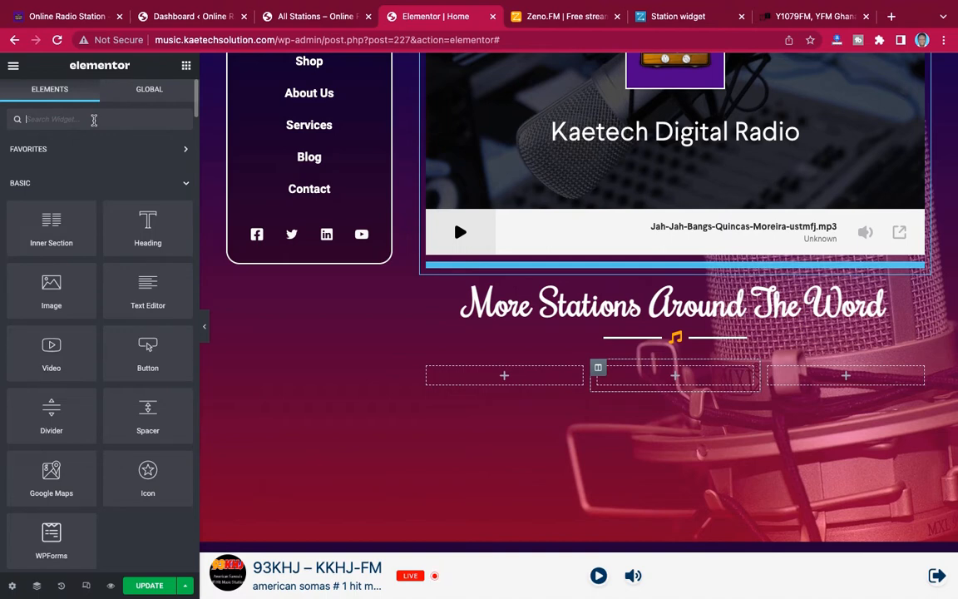
{"action": "type", "text": "short"}
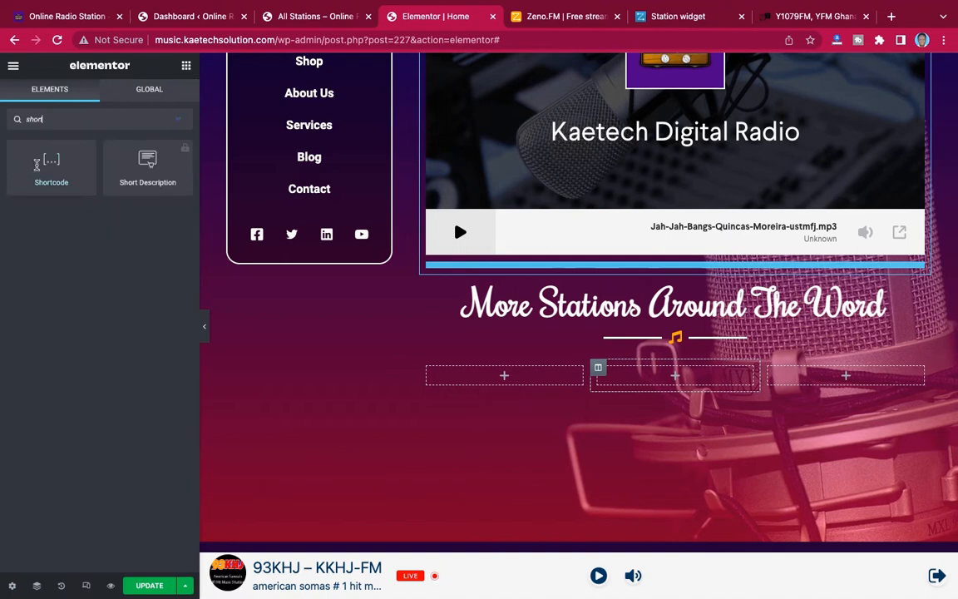
{"action": "left_click_drag", "start_coordinate": [48, 160], "coordinate": [509, 376]}
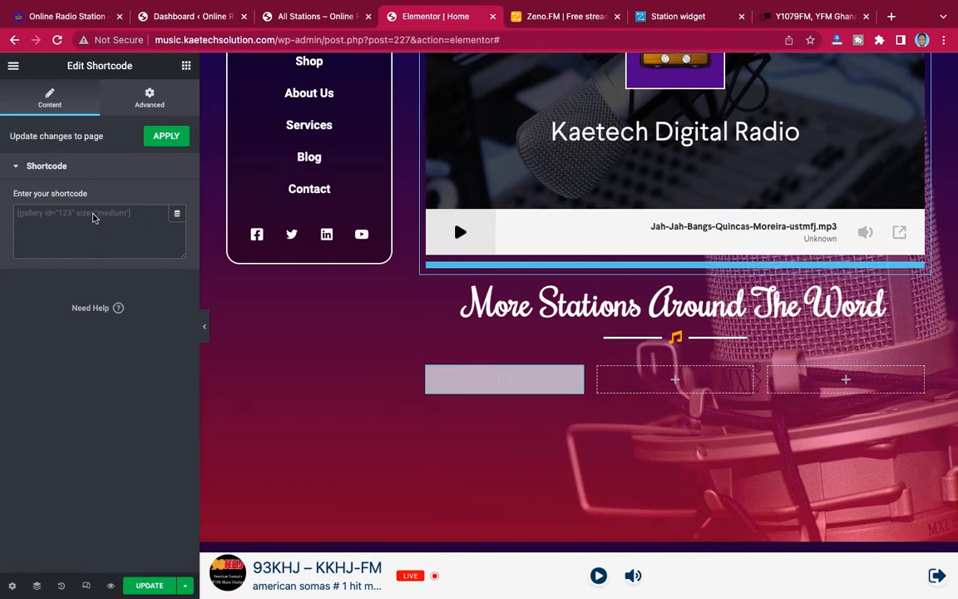
{"action": "left_click", "coordinate": [93, 214]}
{"action": "type", "text": "<iframe src=\"https://tunein.com/embed/player/s208875/\" style=\"width:100%; height:100px;\" scrolling=\"no\" frameborder=\"no\"></iframe>"}
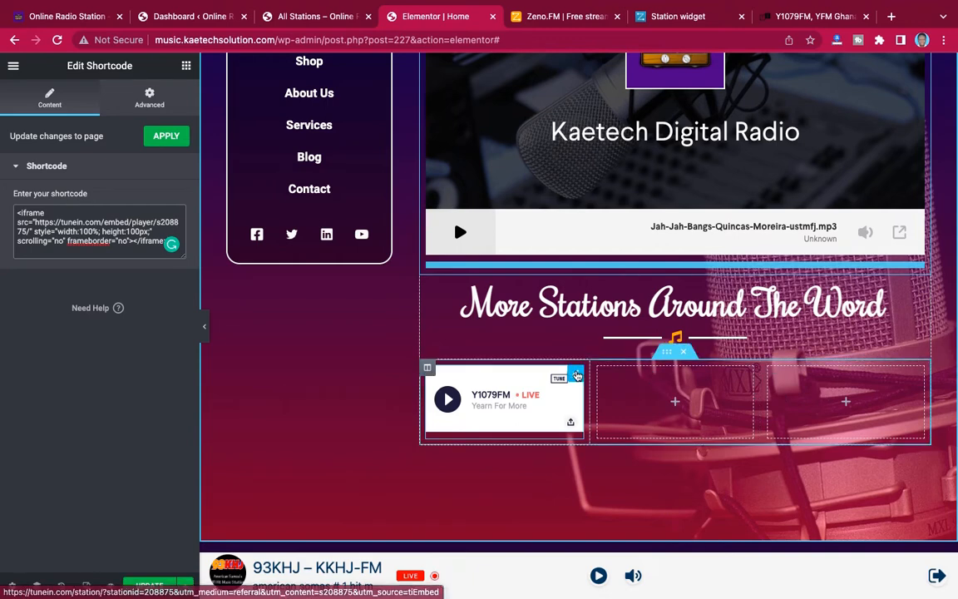
Copy the TuneIn player's Shortcode widget into the second and third columns of the inner section
{"action": "right_click", "coordinate": [576, 375]}
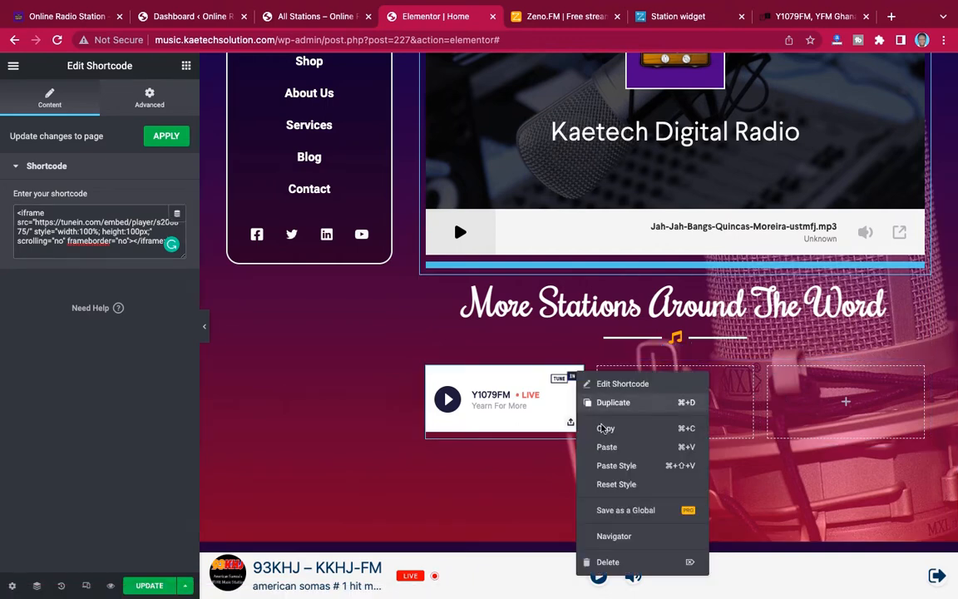
{"action": "left_click", "coordinate": [602, 428]}
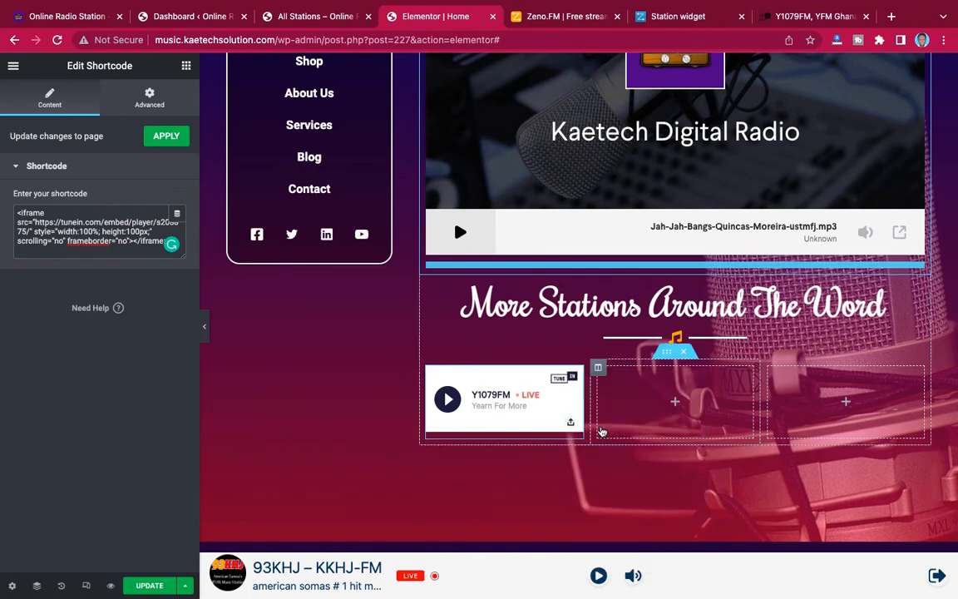
{"action": "right_click", "coordinate": [640, 406]}
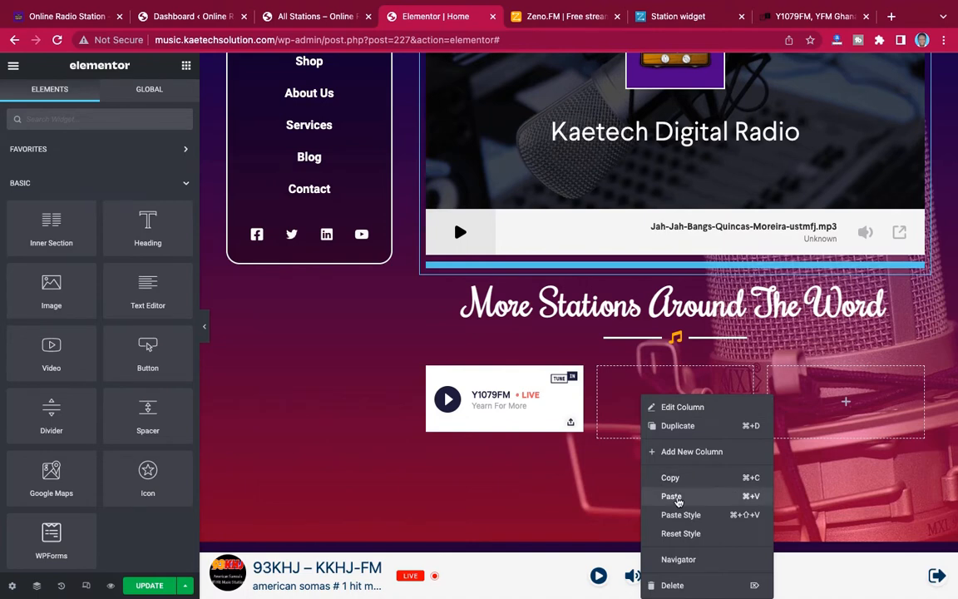
{"action": "left_click", "coordinate": [671, 496]}
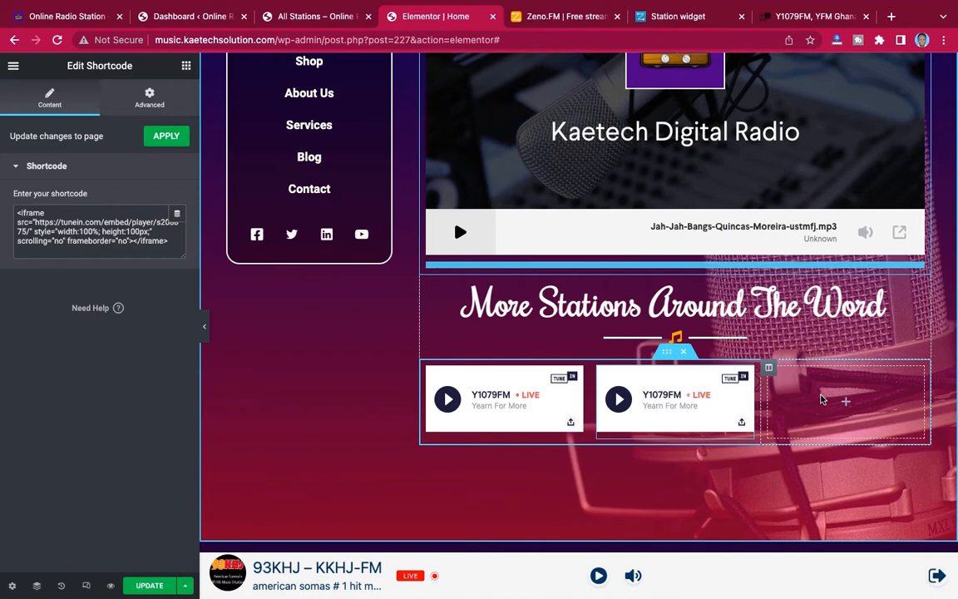
{"action": "right_click", "coordinate": [821, 400]}
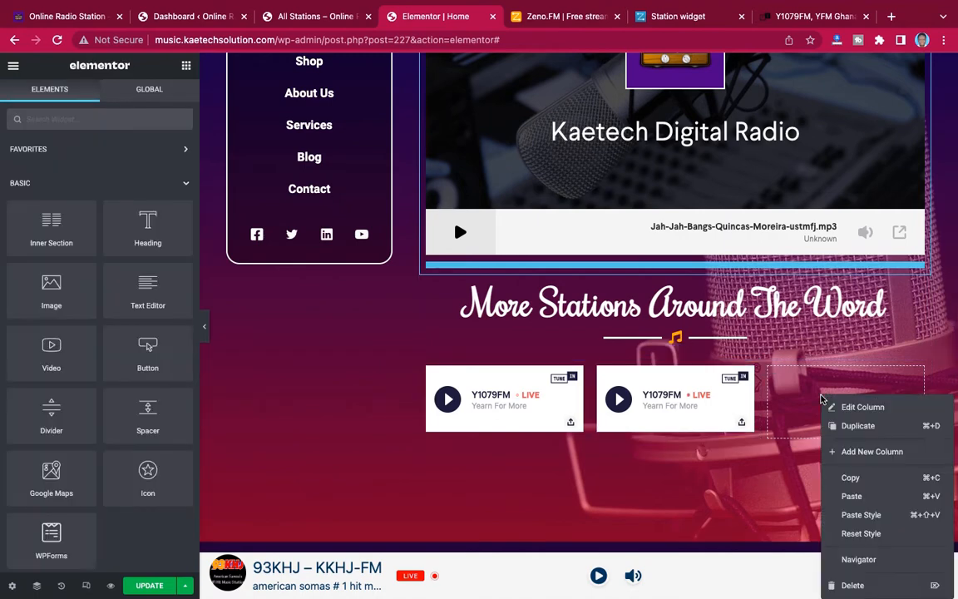
{"action": "left_click", "coordinate": [853, 497]}
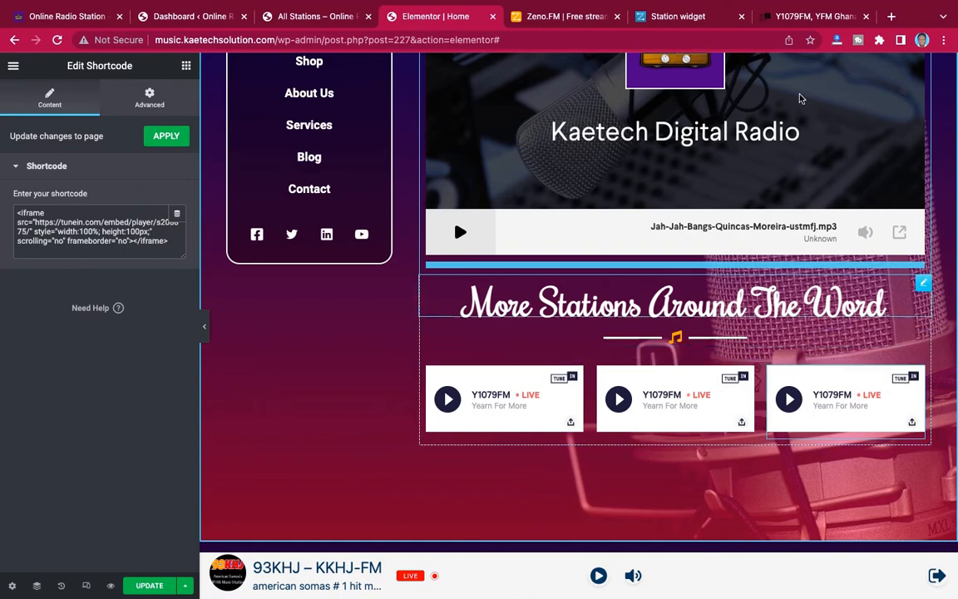
Duplicate the inner section with the three TuneIn players twice to make three rows
{"action": "scroll", "coordinate": [813, 405], "scroll_direction": "down", "scroll_amount": 3}
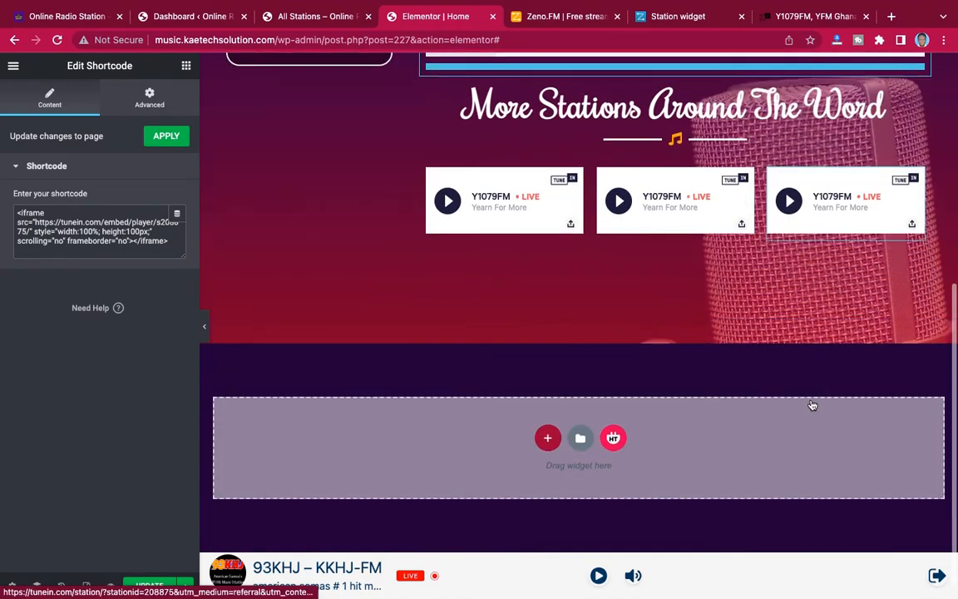
{"action": "scroll", "coordinate": [812, 405], "scroll_direction": "up", "scroll_amount": 2}
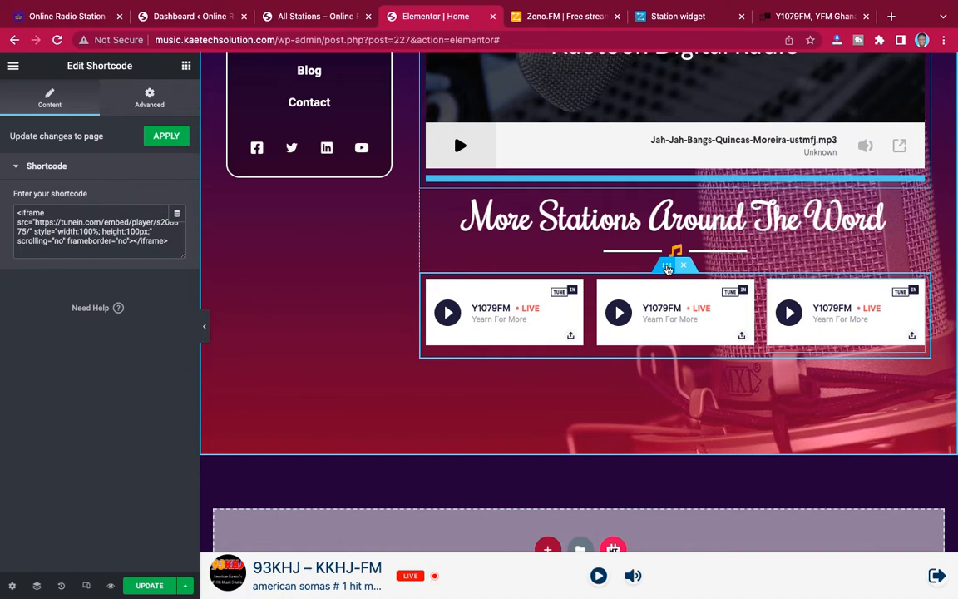
{"action": "right_click", "coordinate": [667, 268]}
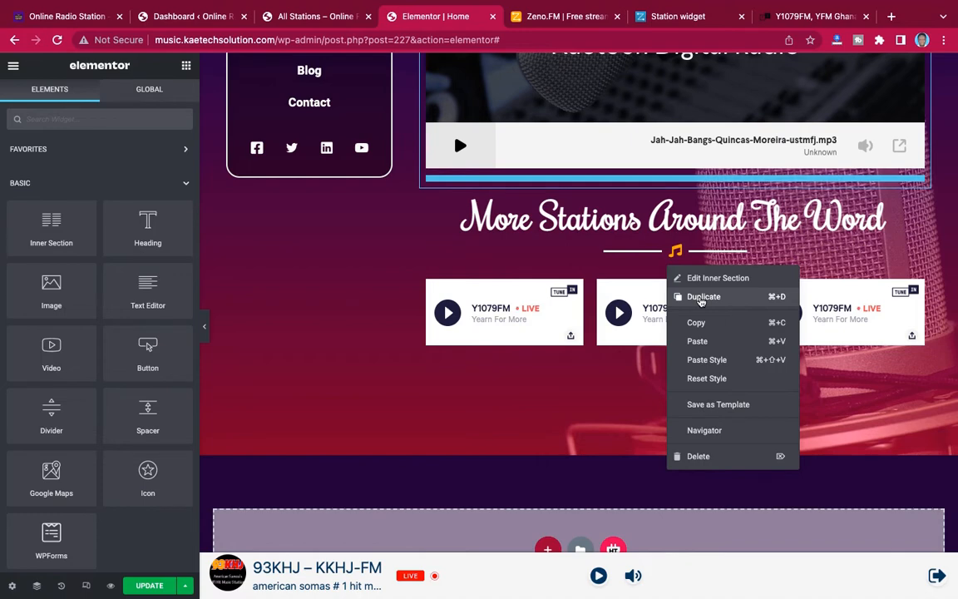
{"action": "left_click", "coordinate": [701, 298]}
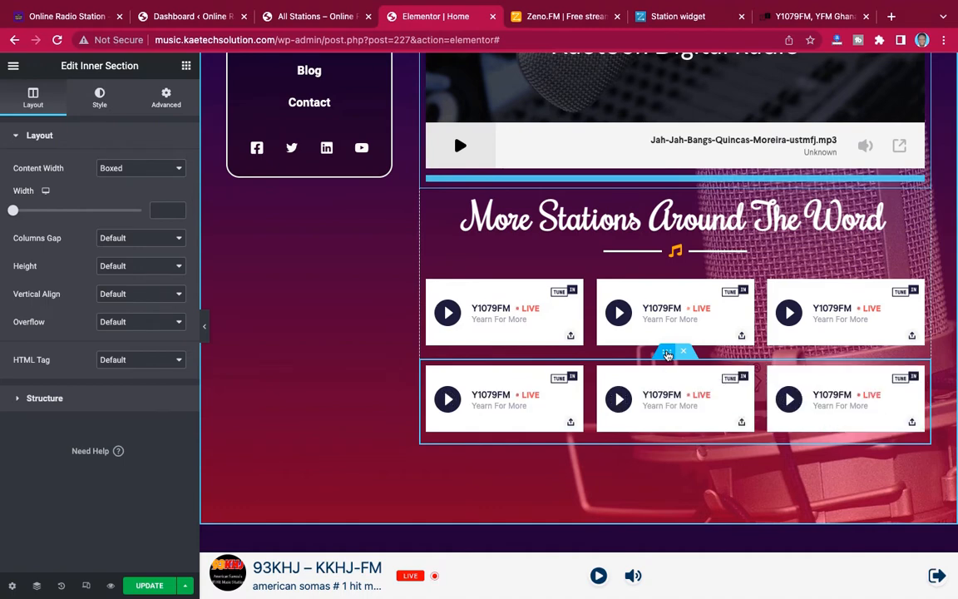
{"action": "right_click", "coordinate": [667, 355]}
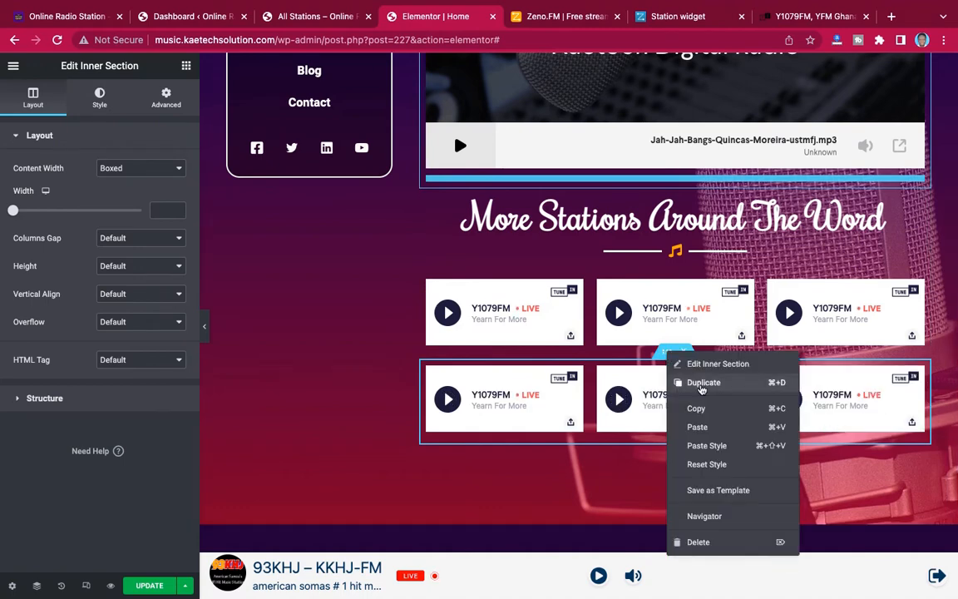
{"action": "left_click", "coordinate": [701, 383]}
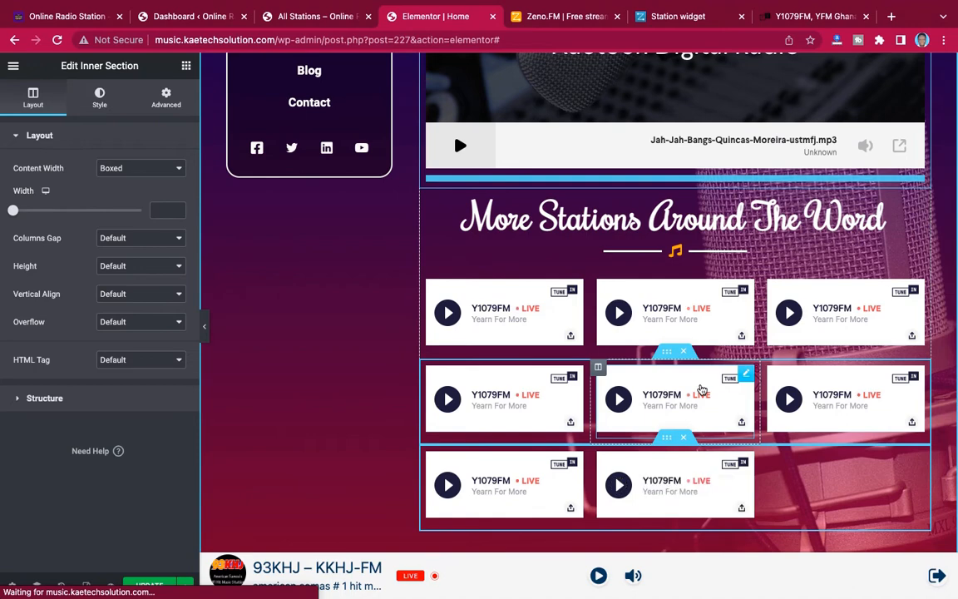
Delete all three TuneIn player widgets from the third row, keeping its empty columns
{"action": "scroll", "coordinate": [701, 389], "scroll_direction": "down", "scroll_amount": 2}
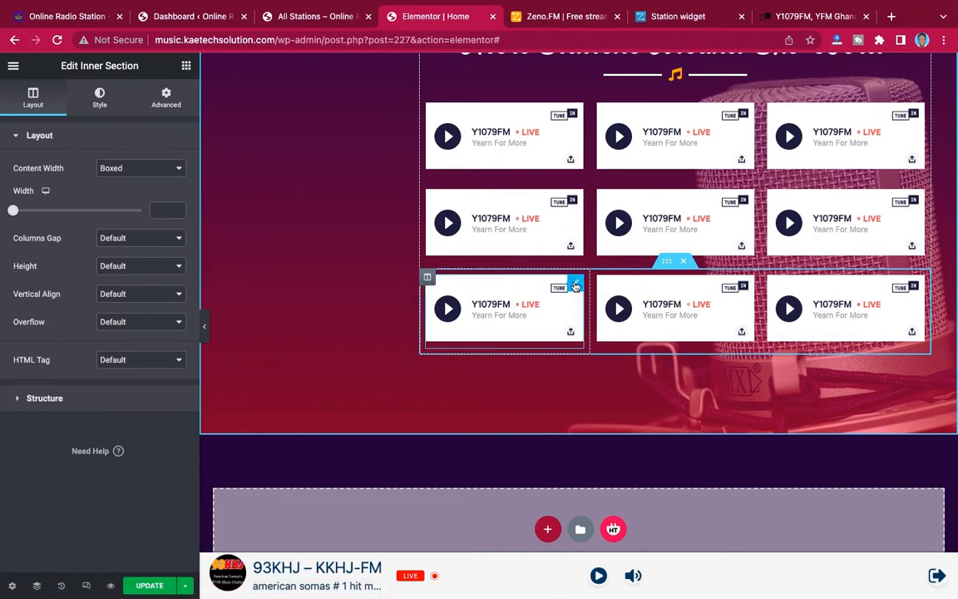
{"action": "right_click", "coordinate": [575, 285]}
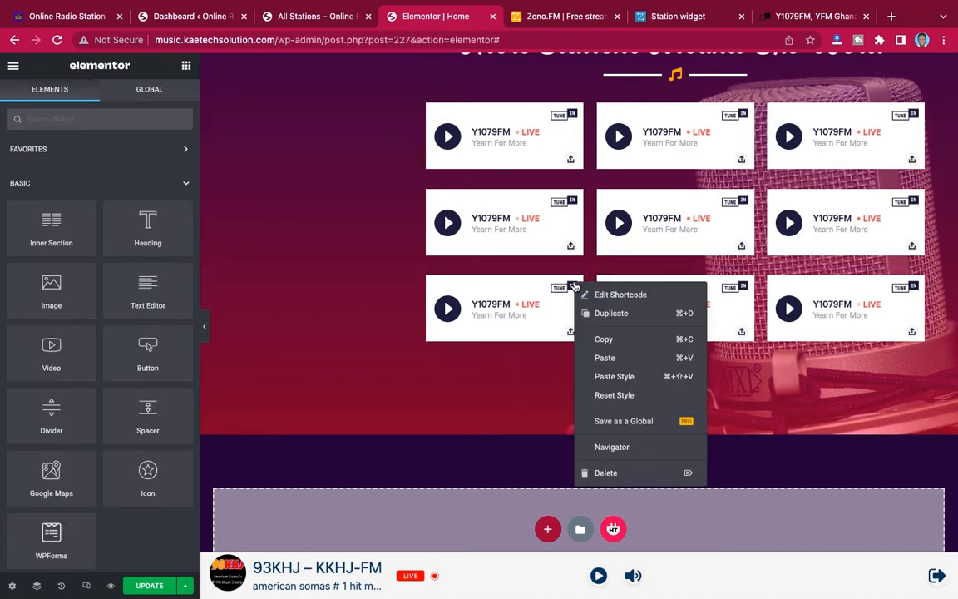
{"action": "left_click", "coordinate": [605, 472]}
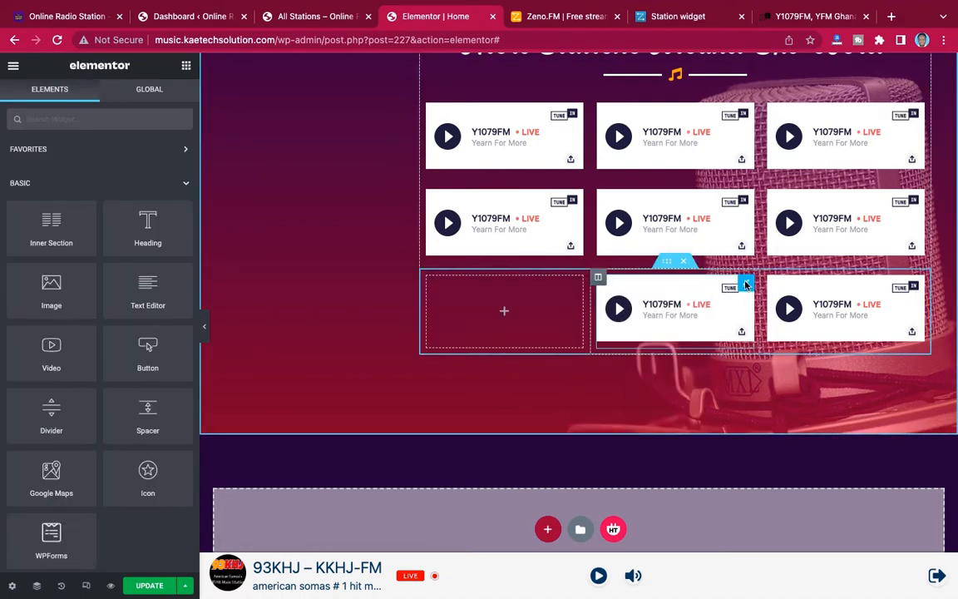
{"action": "right_click", "coordinate": [748, 285]}
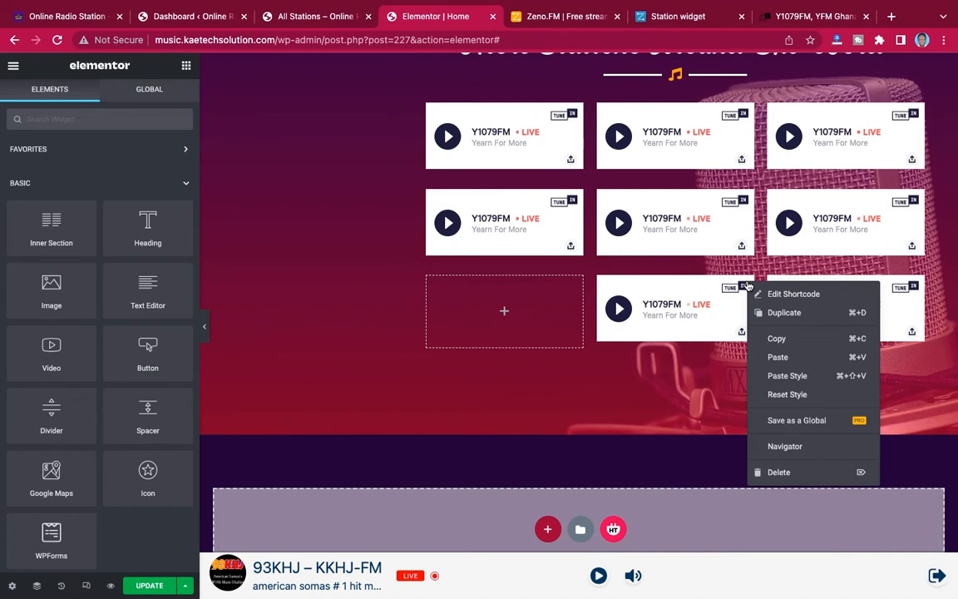
{"action": "left_click", "coordinate": [778, 471]}
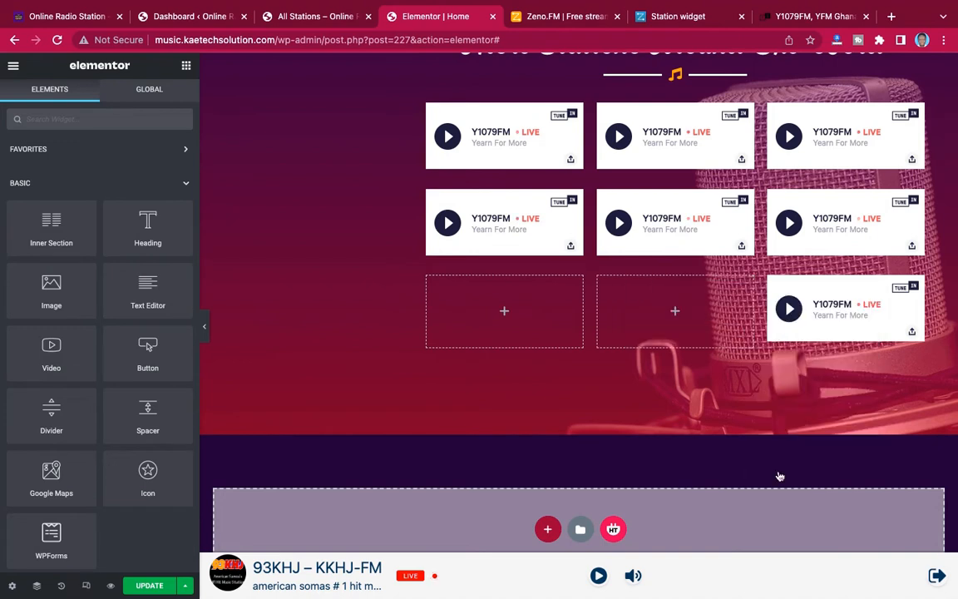
{"action": "right_click", "coordinate": [913, 285]}
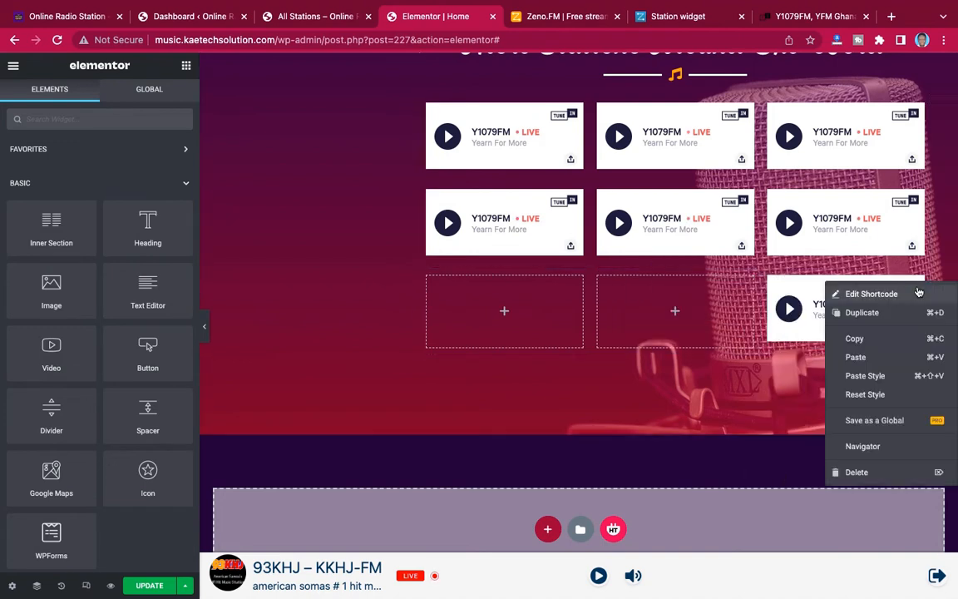
{"action": "left_click", "coordinate": [858, 472]}
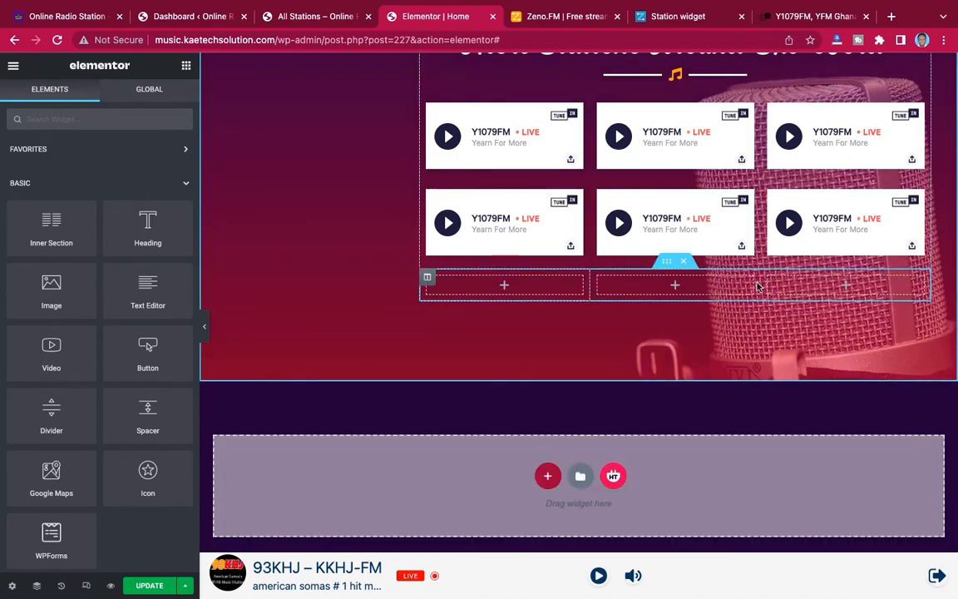
Find the Radio Player widget and add it to the first column of the empty third row
{"action": "left_click", "coordinate": [99, 118]}
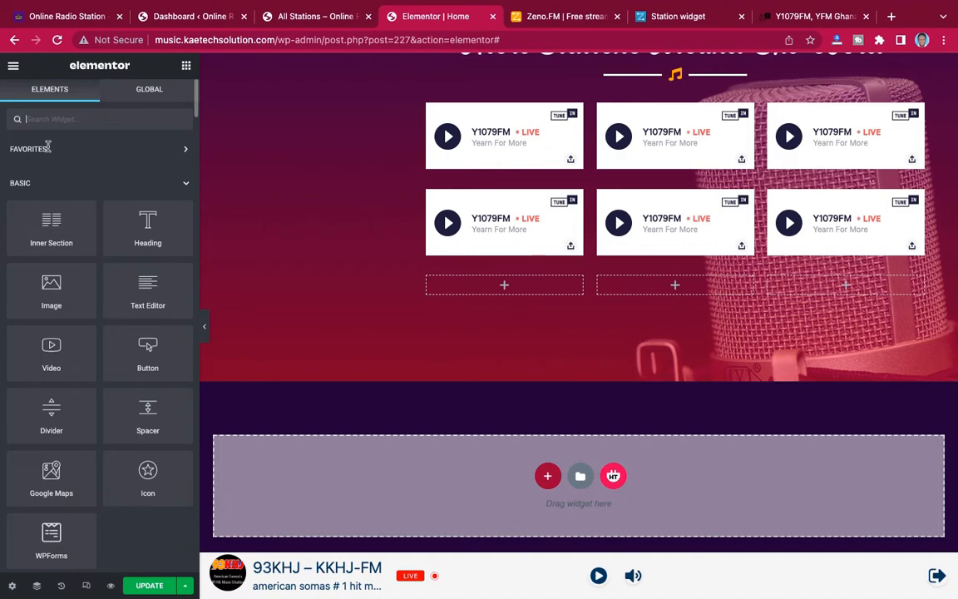
{"action": "type", "text": "radio"}
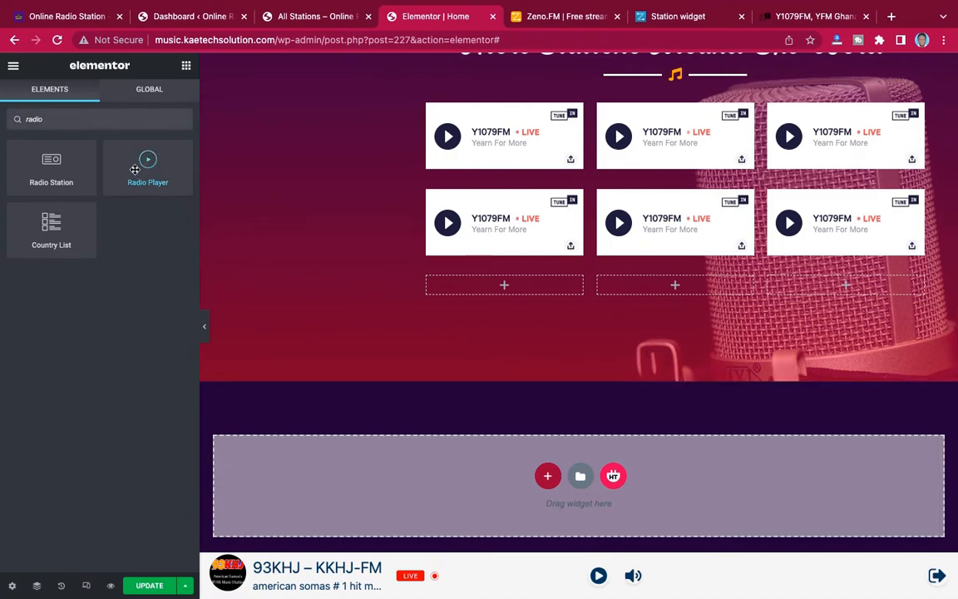
{"action": "left_click_drag", "start_coordinate": [135, 169], "coordinate": [491, 287]}
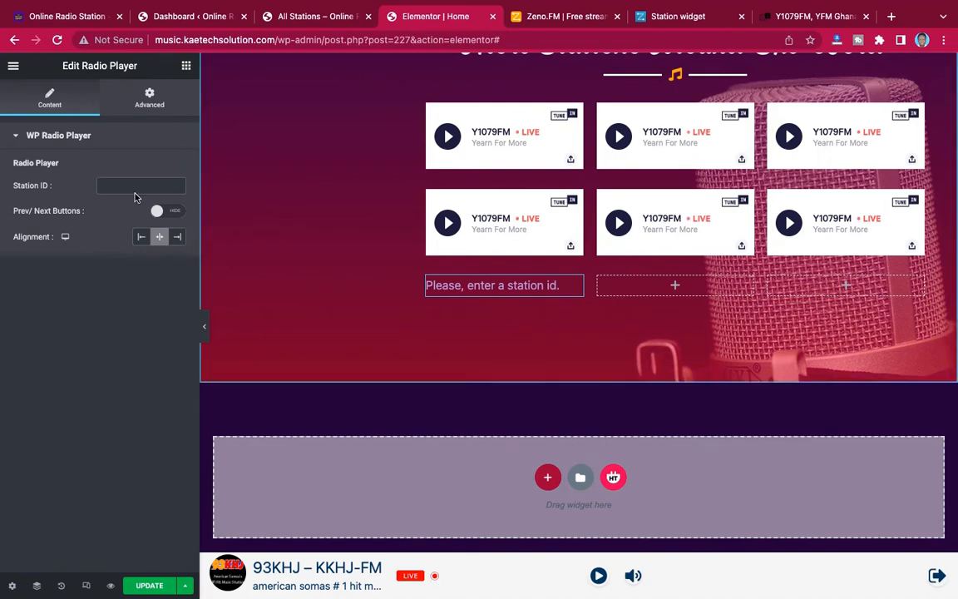
Switch to the WordPress dashboard, open the list of all radio stations and examine the station IDs
{"action": "left_click", "coordinate": [184, 17]}
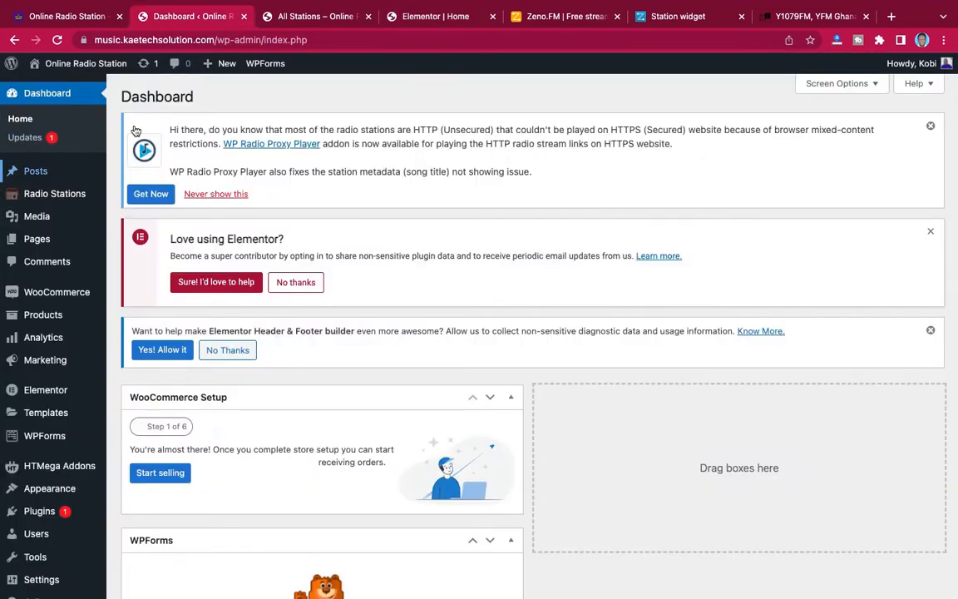
{"action": "mouse_move", "coordinate": [31, 196]}
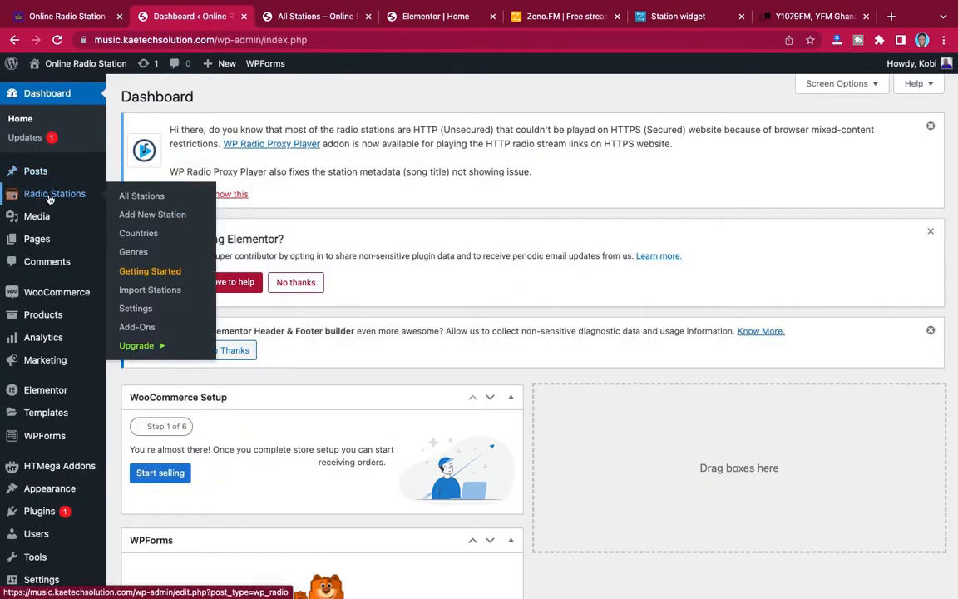
{"action": "left_click", "coordinate": [142, 197]}
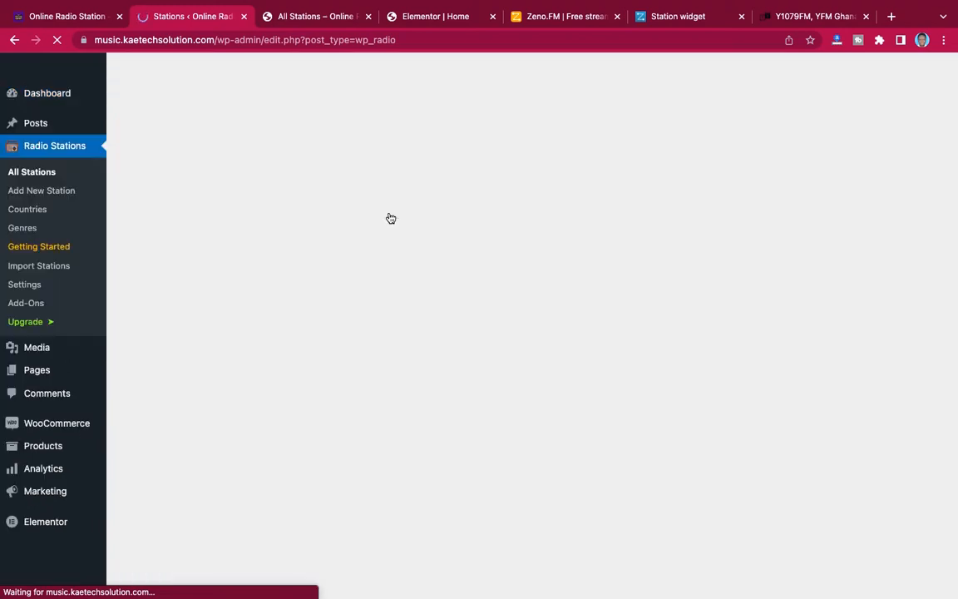
{"action": "scroll", "coordinate": [390, 217], "scroll_direction": "down", "scroll_amount": 5}
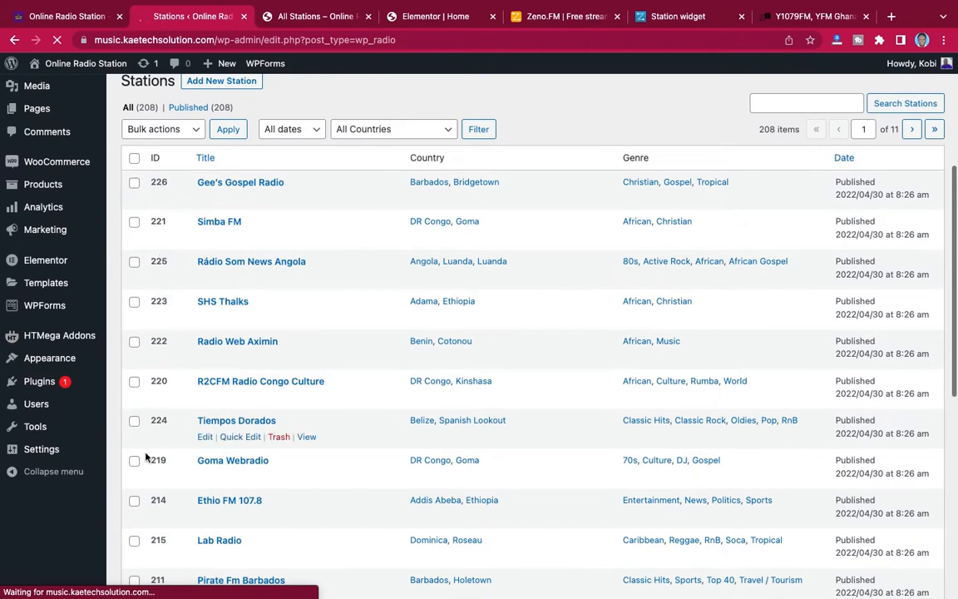
{"action": "scroll", "coordinate": [154, 516], "scroll_direction": "down", "scroll_amount": 4}
{"action": "scroll", "coordinate": [156, 520], "scroll_direction": "down", "scroll_amount": 5}
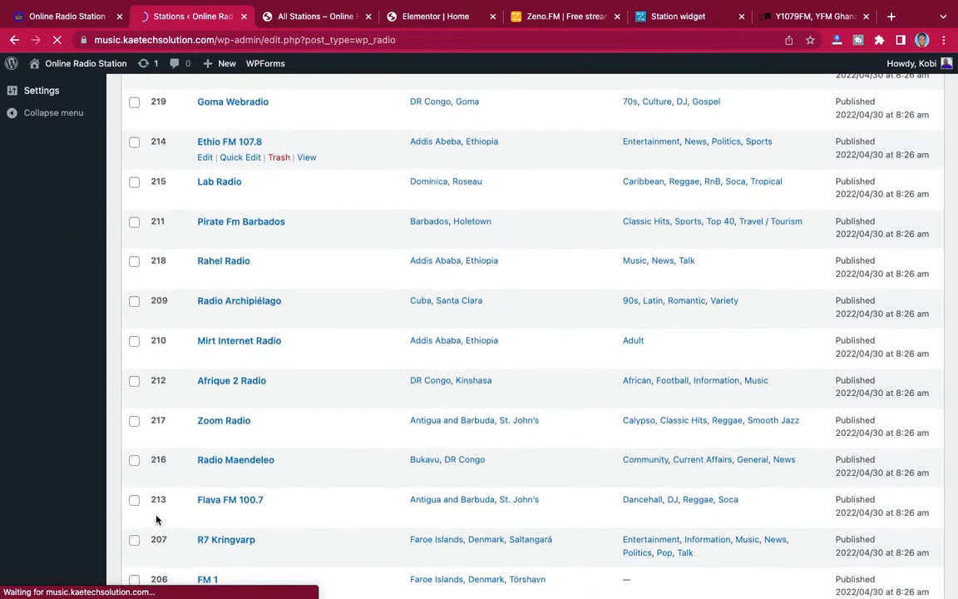
{"action": "scroll", "coordinate": [156, 519], "scroll_direction": "up", "scroll_amount": 10}
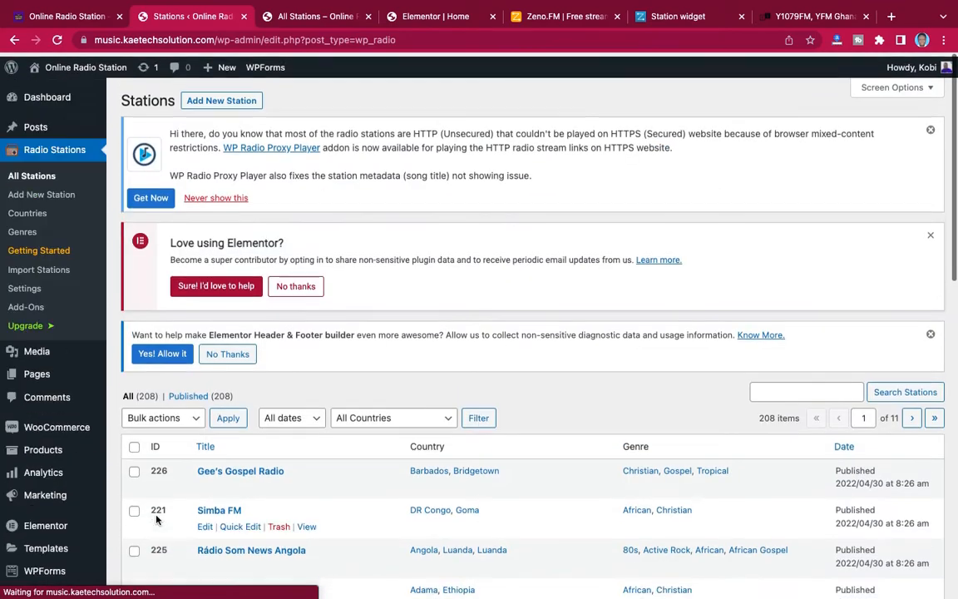
{"action": "scroll", "coordinate": [140, 463], "scroll_direction": "down", "scroll_amount": 3}
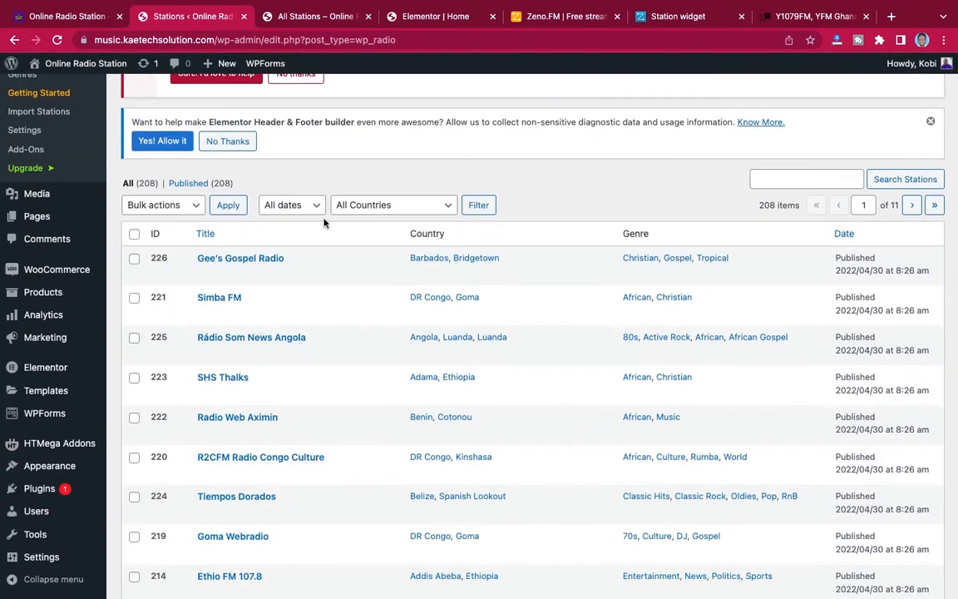
Filter the stations list by the country American Samoa to look up the IDs of its stations
{"action": "left_click", "coordinate": [397, 204]}
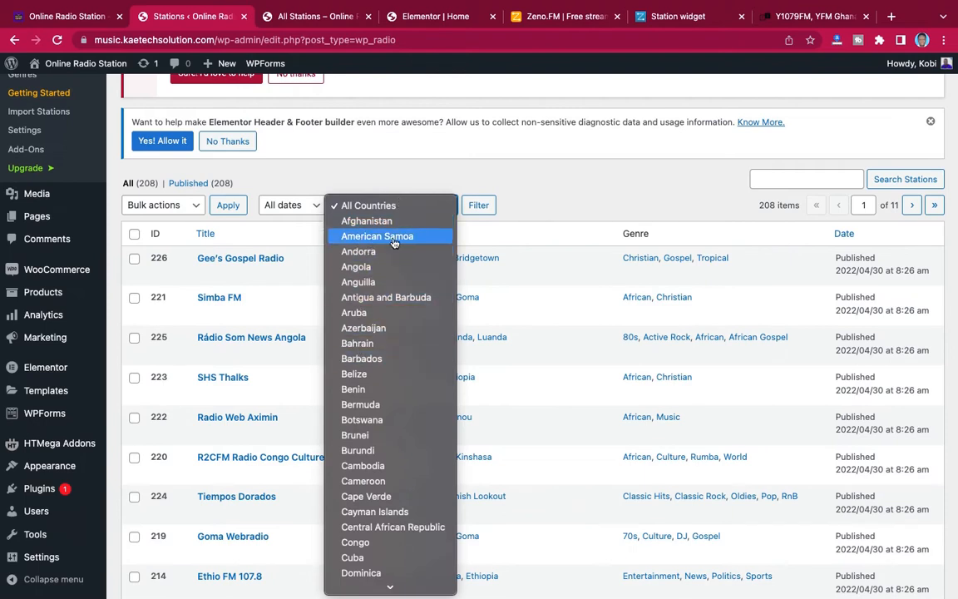
{"action": "left_click", "coordinate": [363, 237]}
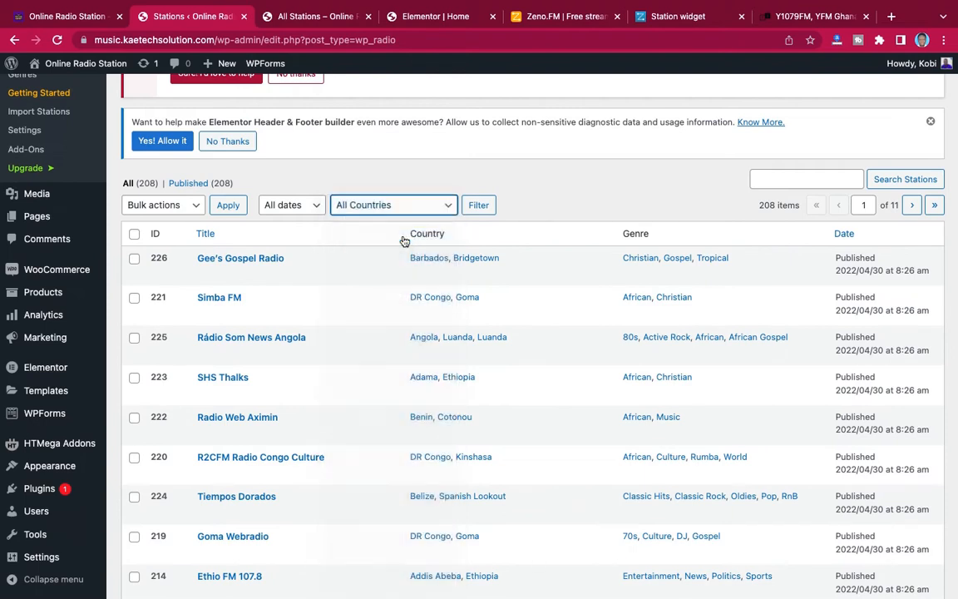
{"action": "left_click", "coordinate": [479, 205]}
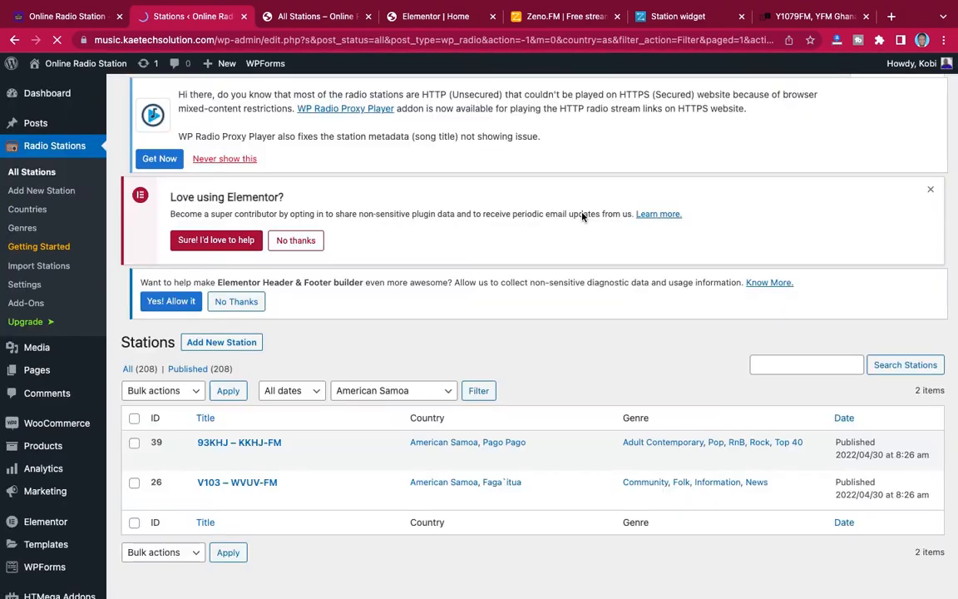
{"action": "scroll", "coordinate": [295, 457], "scroll_direction": "down", "scroll_amount": 2}
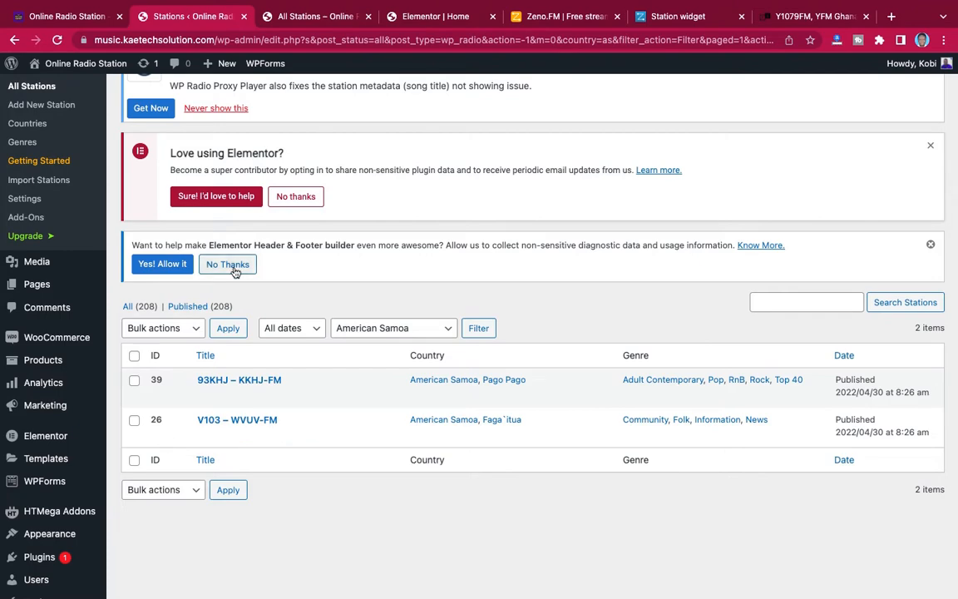
Return to the Elementor home page and set the first column's Radio Player Station ID to 39
{"action": "left_click", "coordinate": [431, 17]}
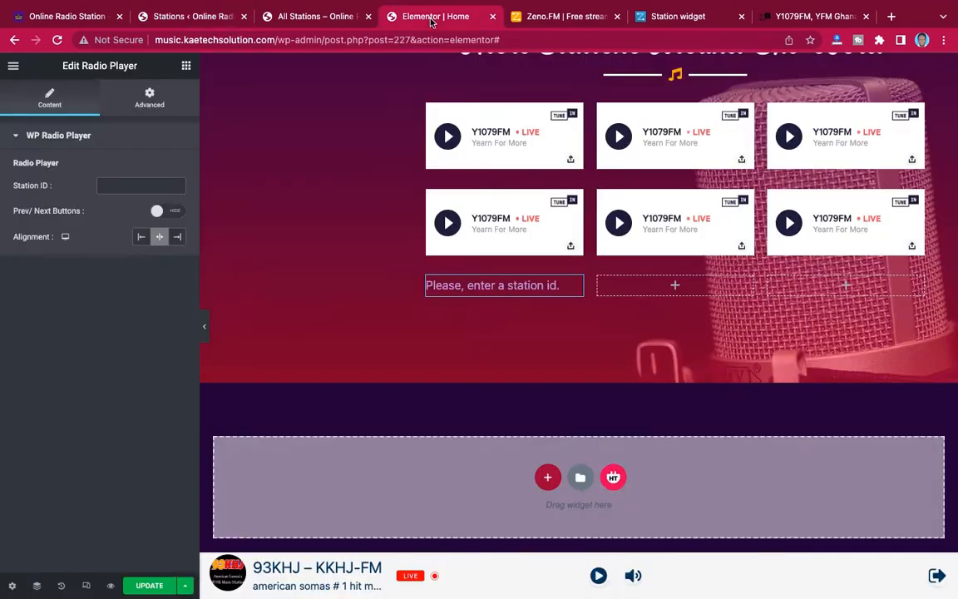
{"action": "left_click", "coordinate": [122, 183]}
{"action": "type", "text": "39"}
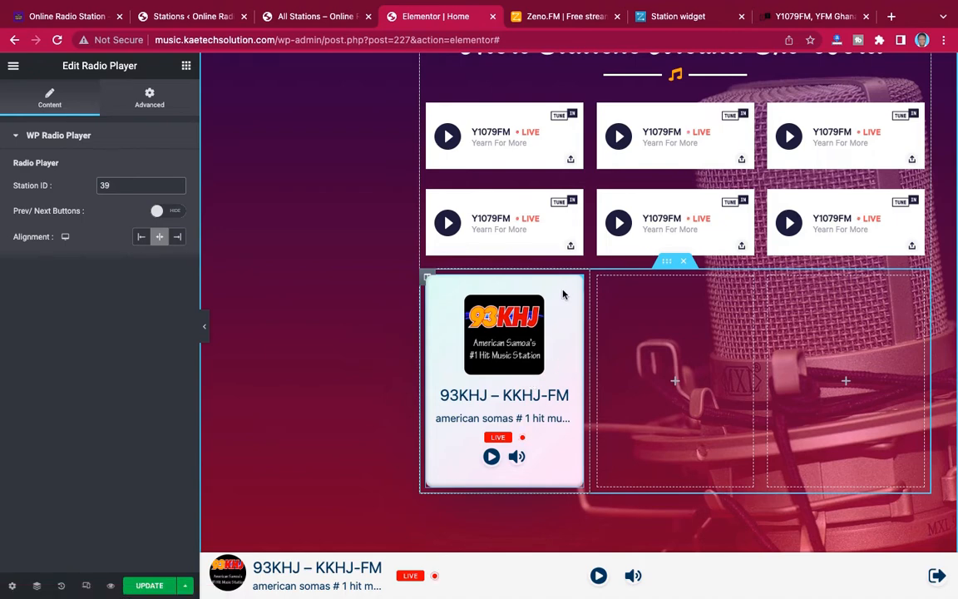
Copy the 93KHJ Radio Player widget into the second and third columns of the third row
{"action": "right_click", "coordinate": [552, 322]}
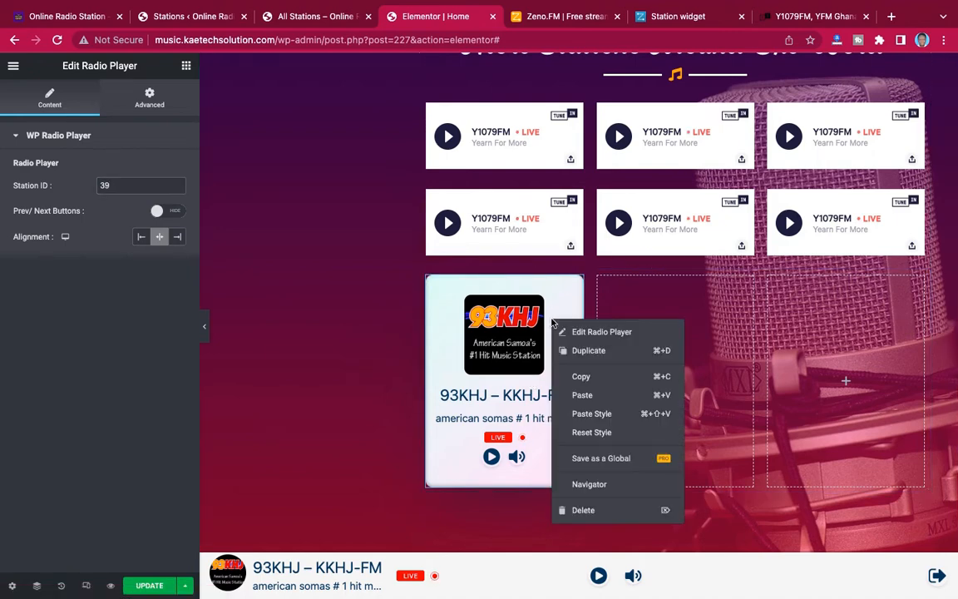
{"action": "left_click", "coordinate": [581, 378]}
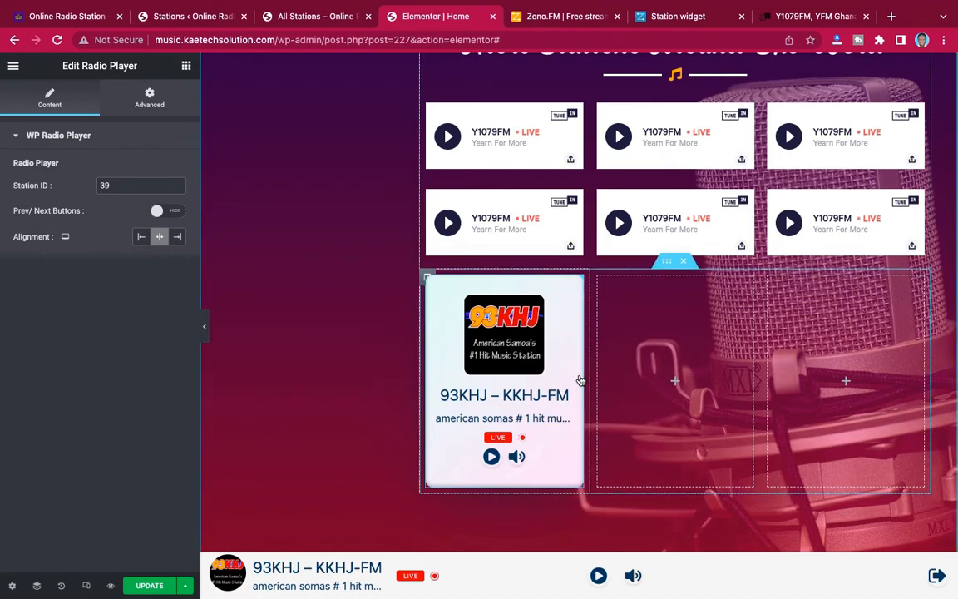
{"action": "right_click", "coordinate": [666, 331]}
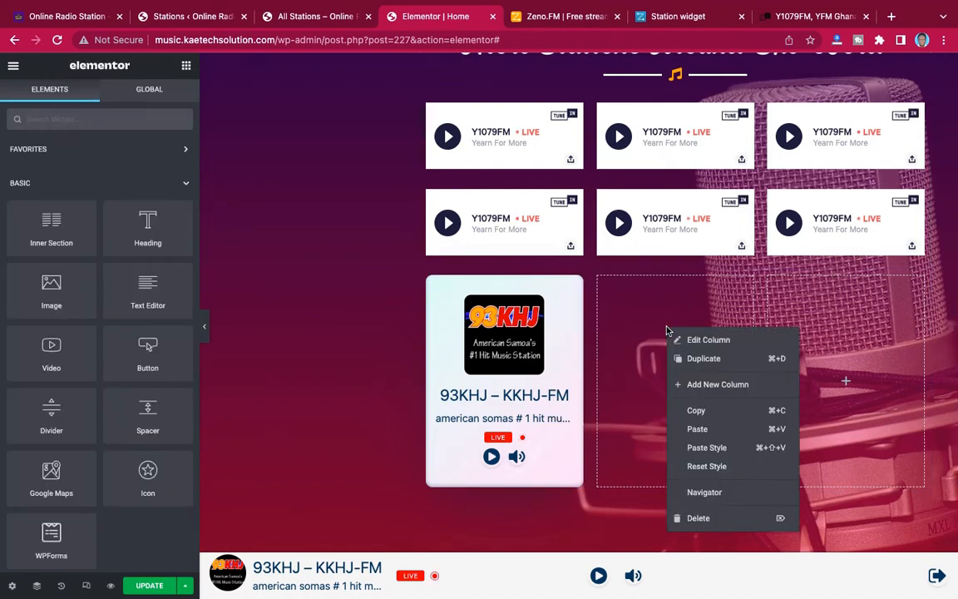
{"action": "left_click", "coordinate": [701, 429]}
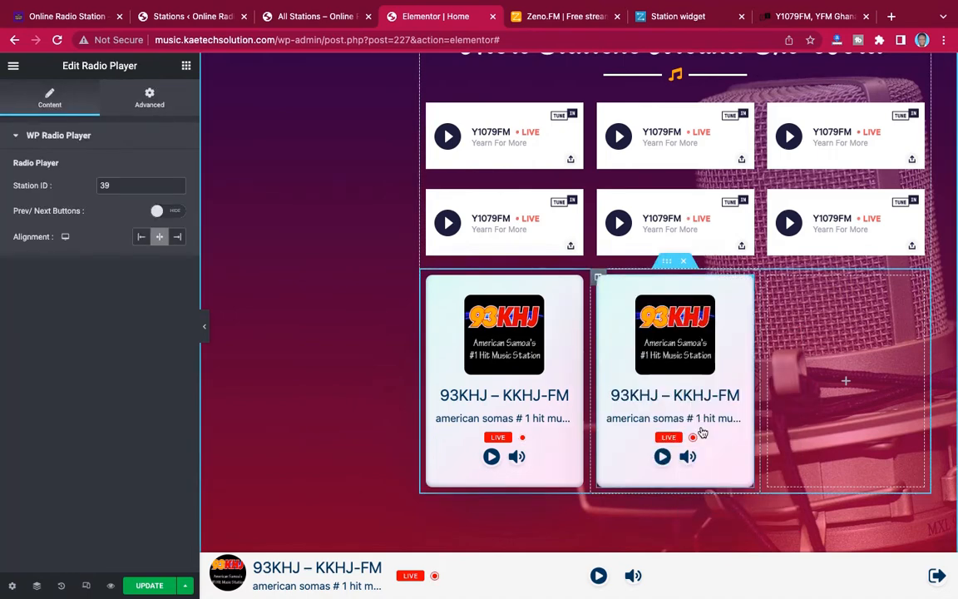
{"action": "right_click", "coordinate": [826, 322]}
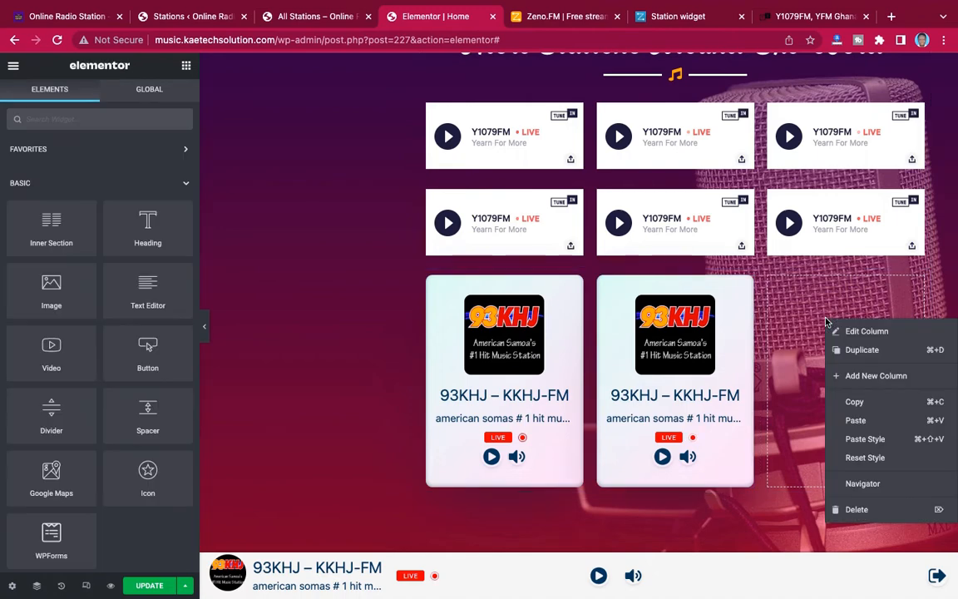
{"action": "left_click", "coordinate": [858, 421]}
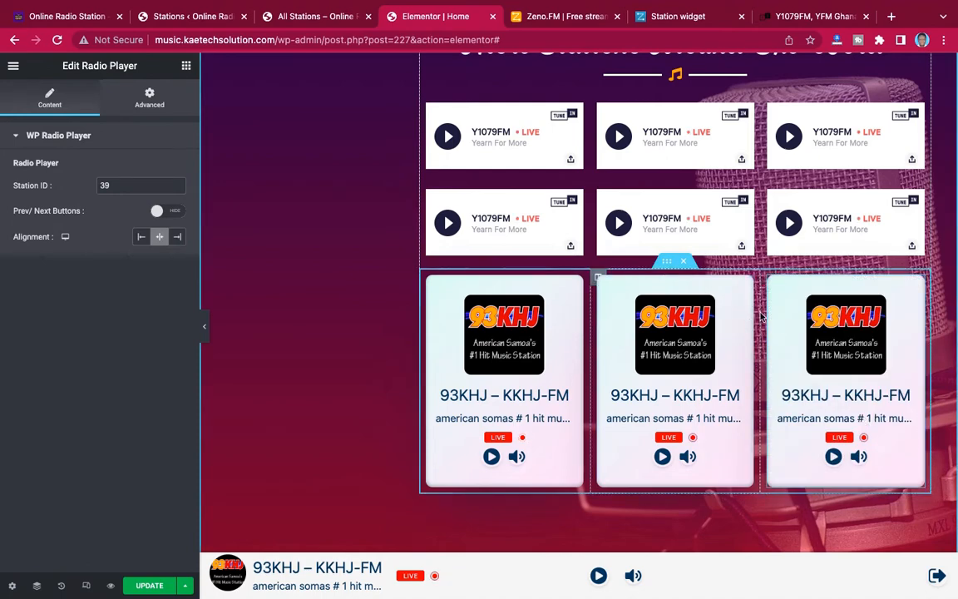
Set the third column's Radio Player to Station ID 26 and the second column's player to Station ID 219
{"action": "double_click", "coordinate": [106, 185]}
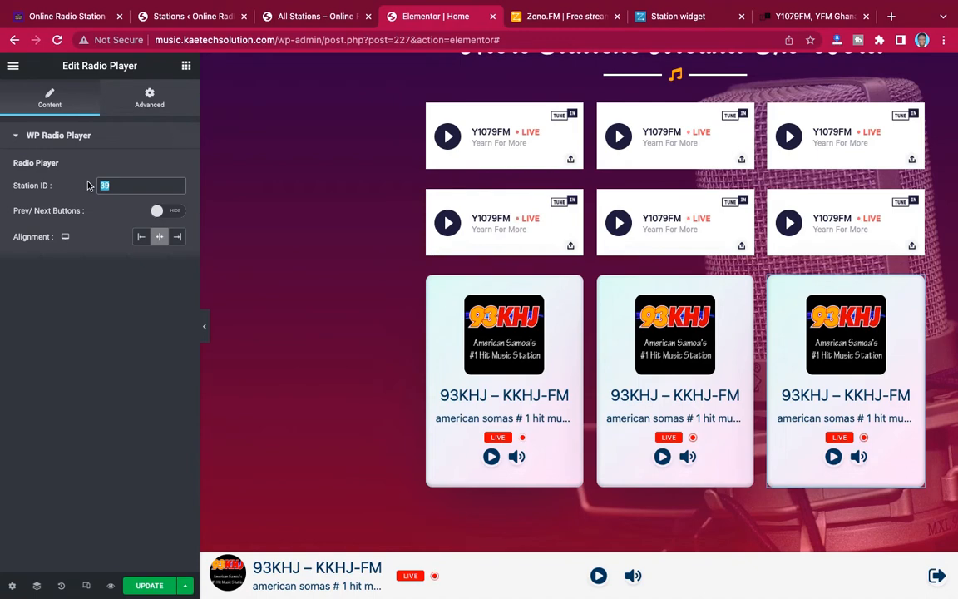
{"action": "type", "text": "26"}
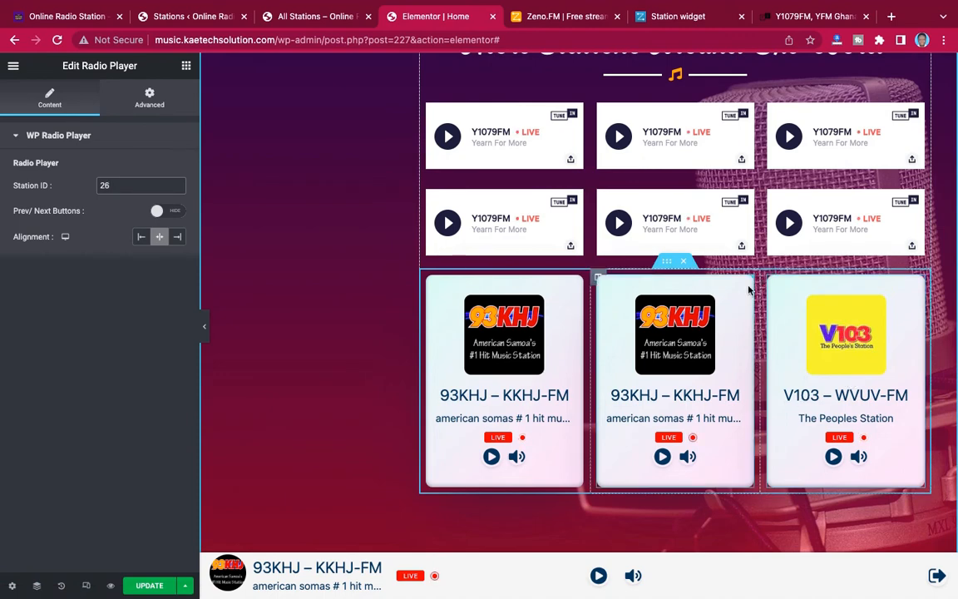
{"action": "key", "text": "ctrl+z"}
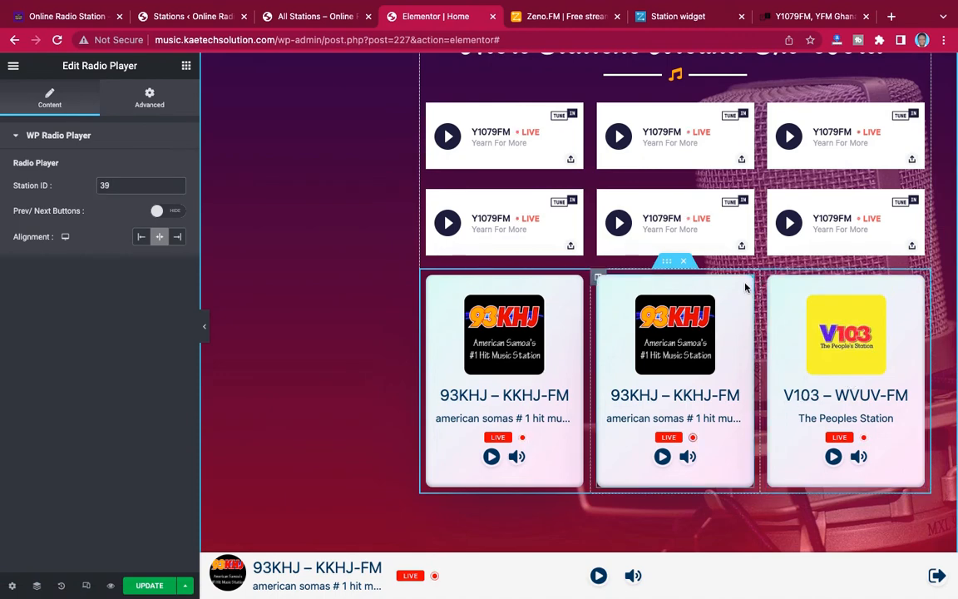
{"action": "double_click", "coordinate": [106, 185]}
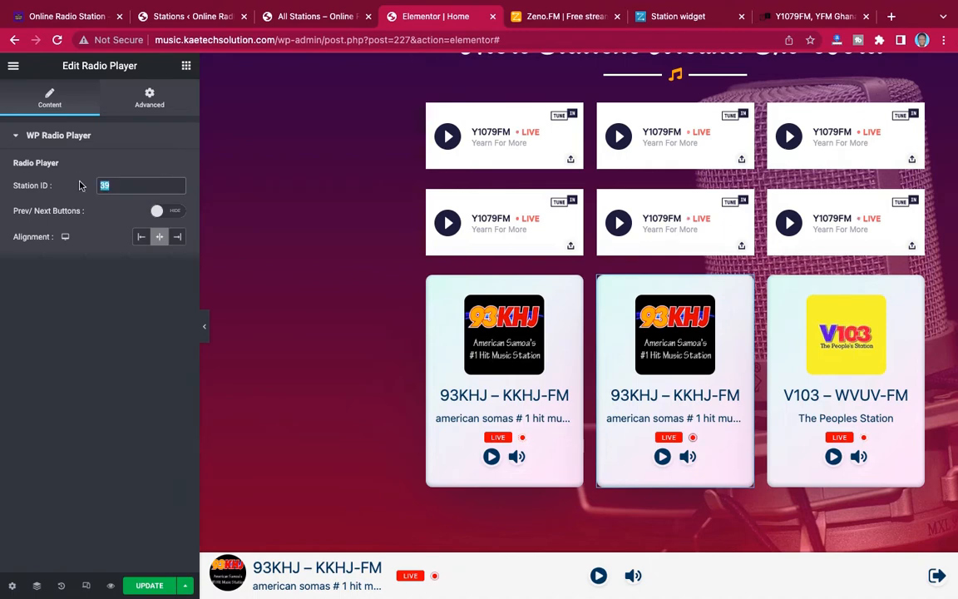
{"action": "type", "text": "219"}
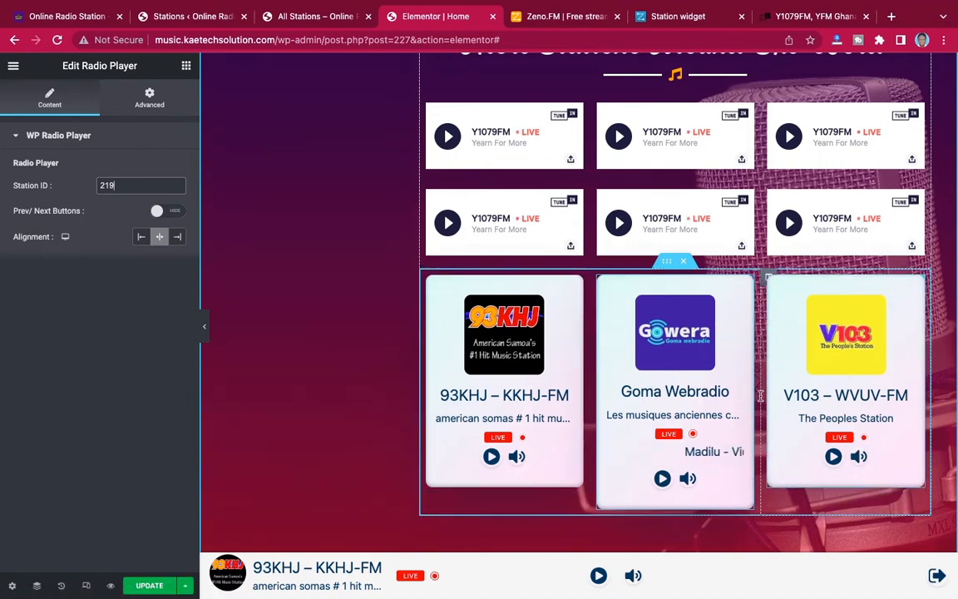
Find the Sina Dynamic Button widget with the search "button" and add it below the Radio Player row
{"action": "scroll", "coordinate": [755, 359], "scroll_direction": "down", "scroll_amount": 2}
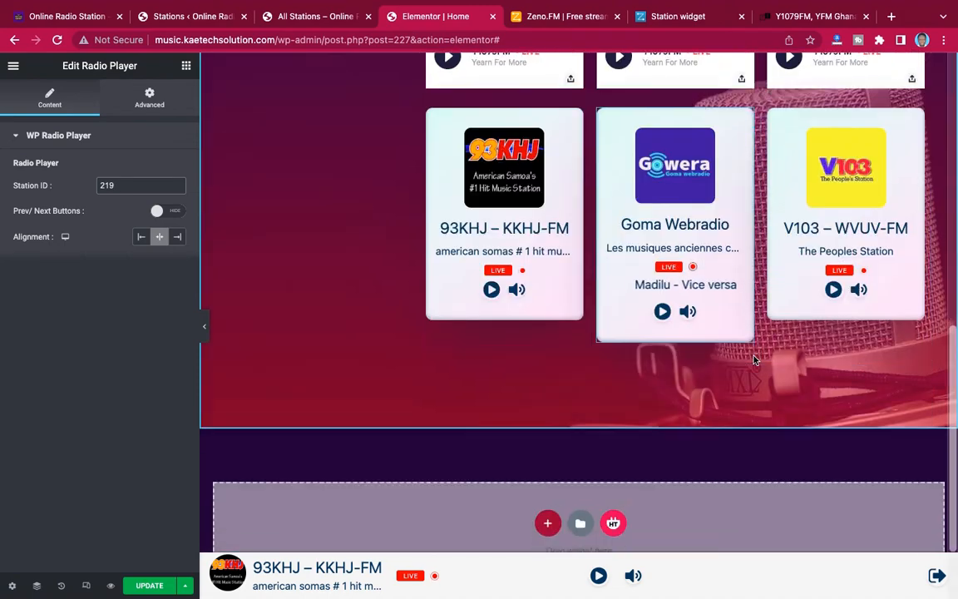
{"action": "scroll", "coordinate": [755, 359], "scroll_direction": "up", "scroll_amount": 4}
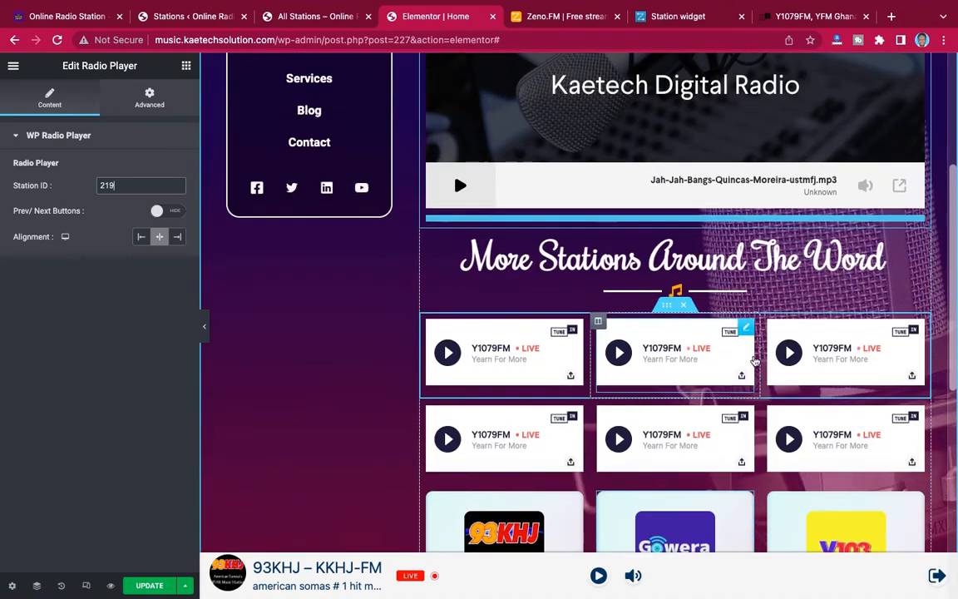
{"action": "scroll", "coordinate": [755, 360], "scroll_direction": "down", "scroll_amount": 3}
{"action": "scroll", "coordinate": [755, 360], "scroll_direction": "down", "scroll_amount": 1}
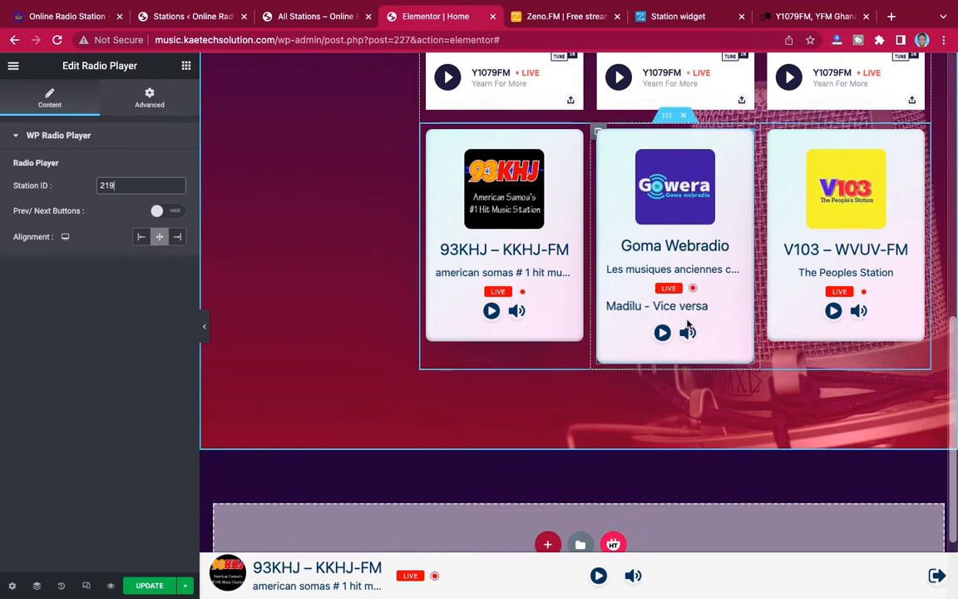
{"action": "mouse_move", "coordinate": [686, 331]}
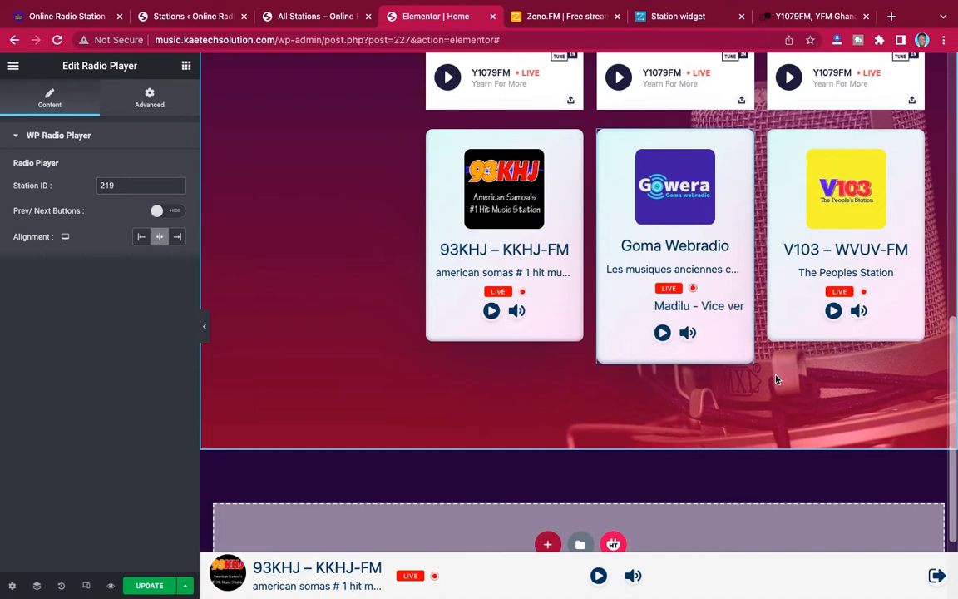
{"action": "left_click", "coordinate": [187, 67]}
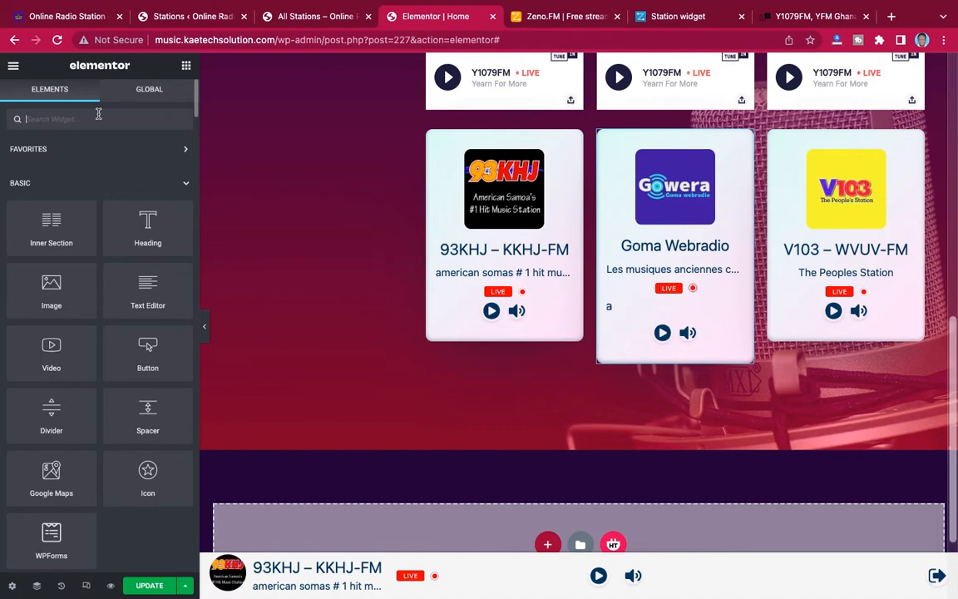
{"action": "type", "text": "button"}
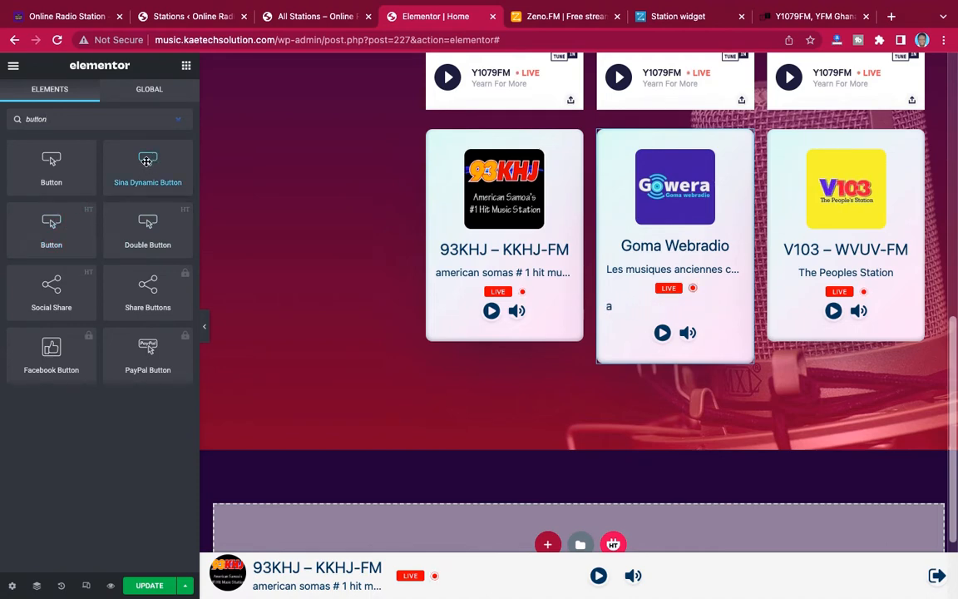
{"action": "left_click_drag", "start_coordinate": [147, 162], "coordinate": [694, 366]}
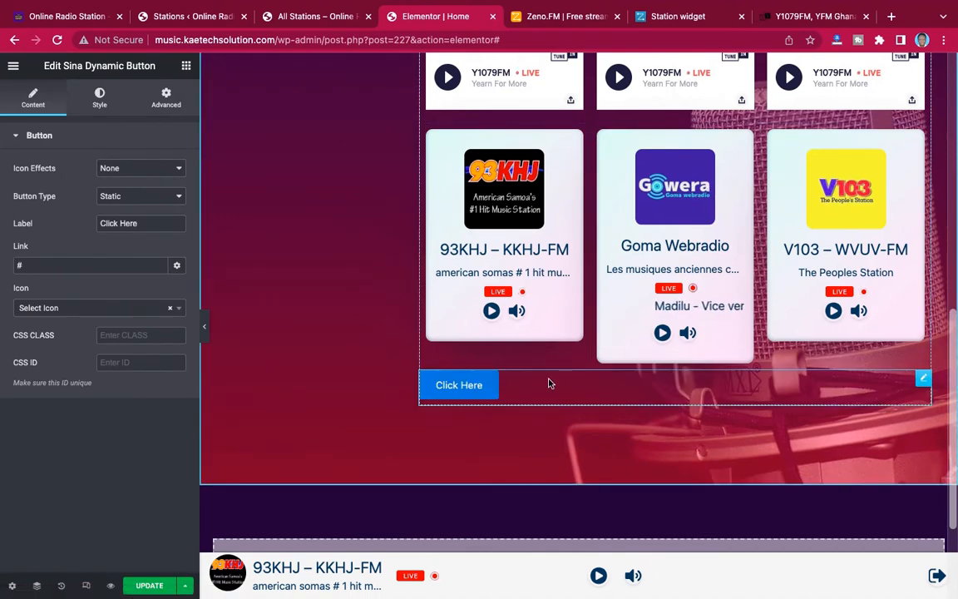
Link the new button to the Live Radio page, found by searching "live radio" in place of the # placeholder
{"action": "left_click_drag", "start_coordinate": [100, 272], "coordinate": [2, 262]}
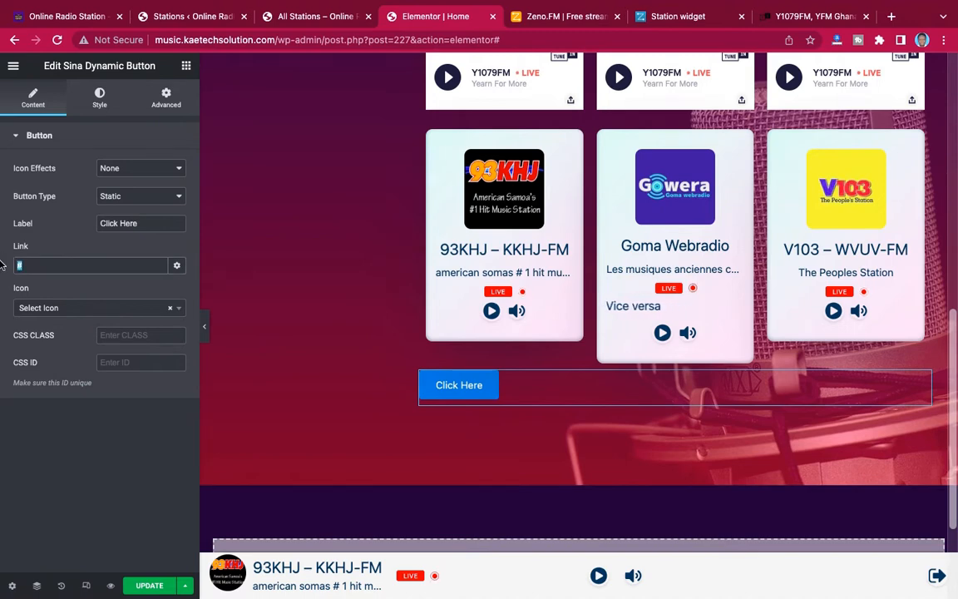
{"action": "key", "text": "BackSpace"}
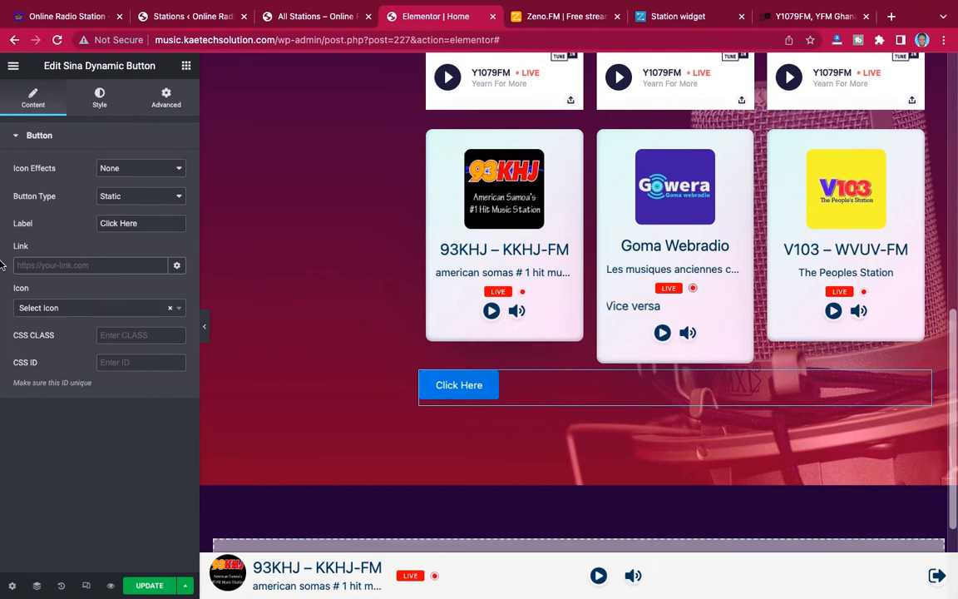
{"action": "type", "text": "live"}
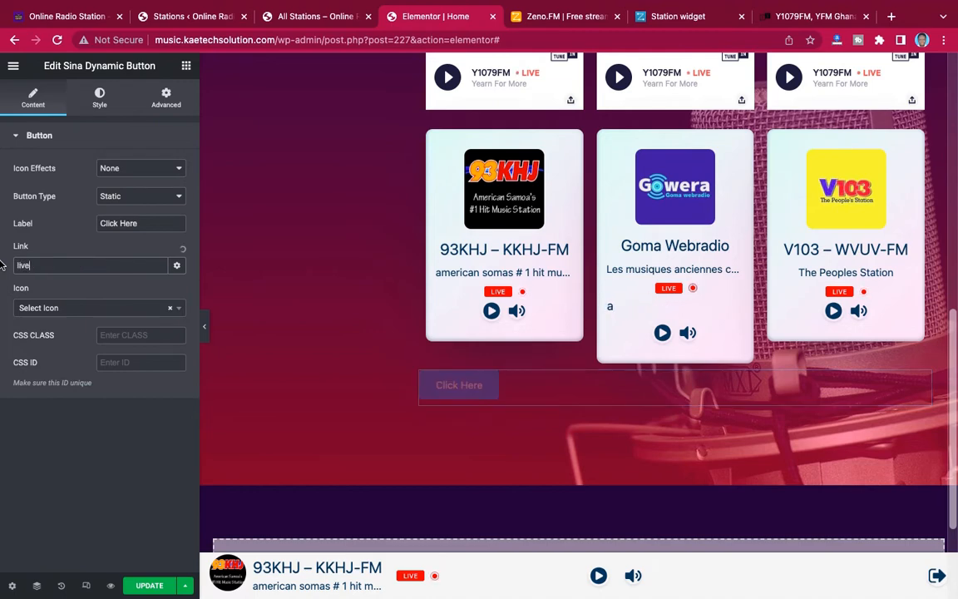
{"action": "type", "text": " radio"}
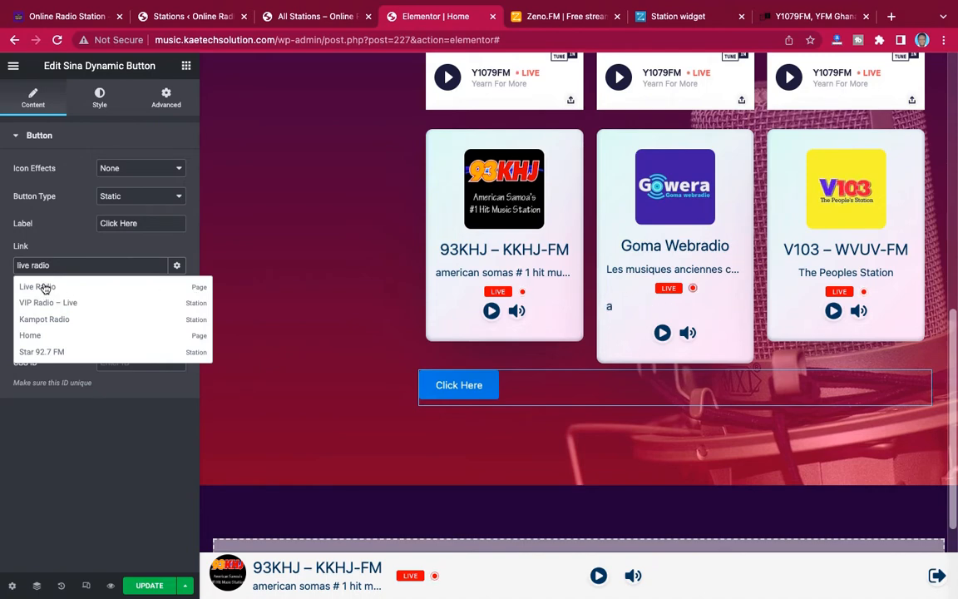
{"action": "left_click", "coordinate": [44, 288]}
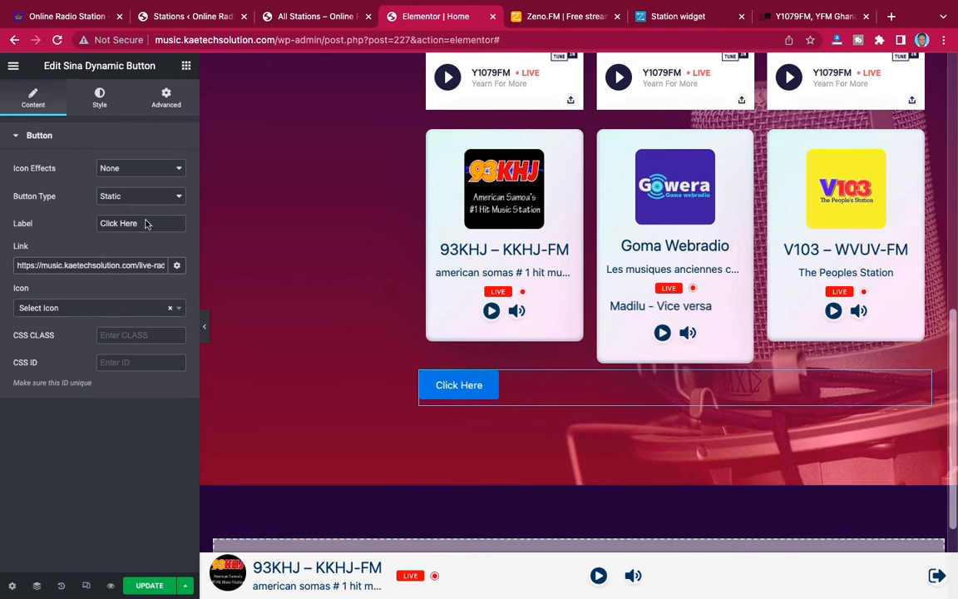
Change the button's label to "View More Stations"
{"action": "triple_click", "coordinate": [124, 223]}
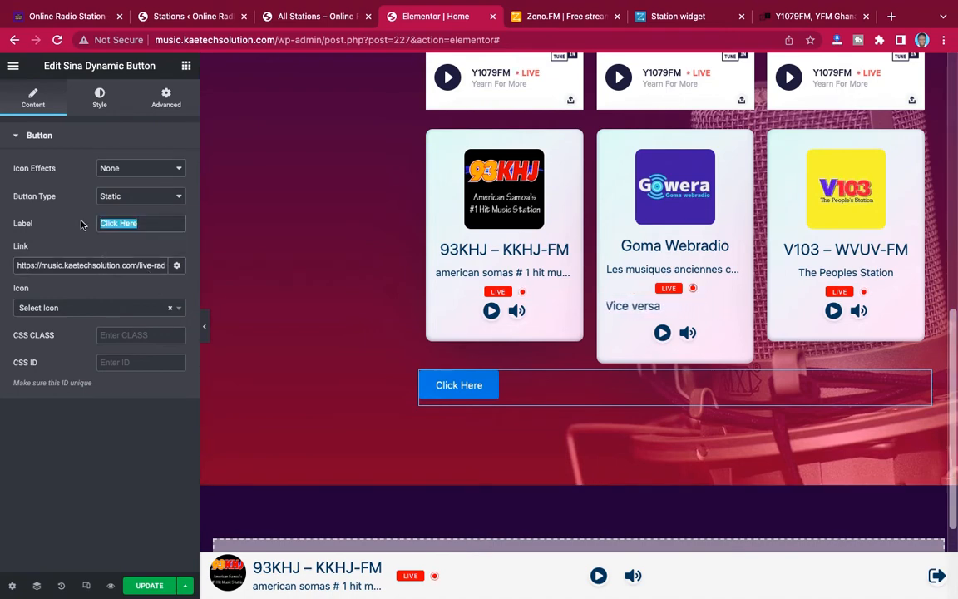
{"action": "type", "text": "View Moe"}
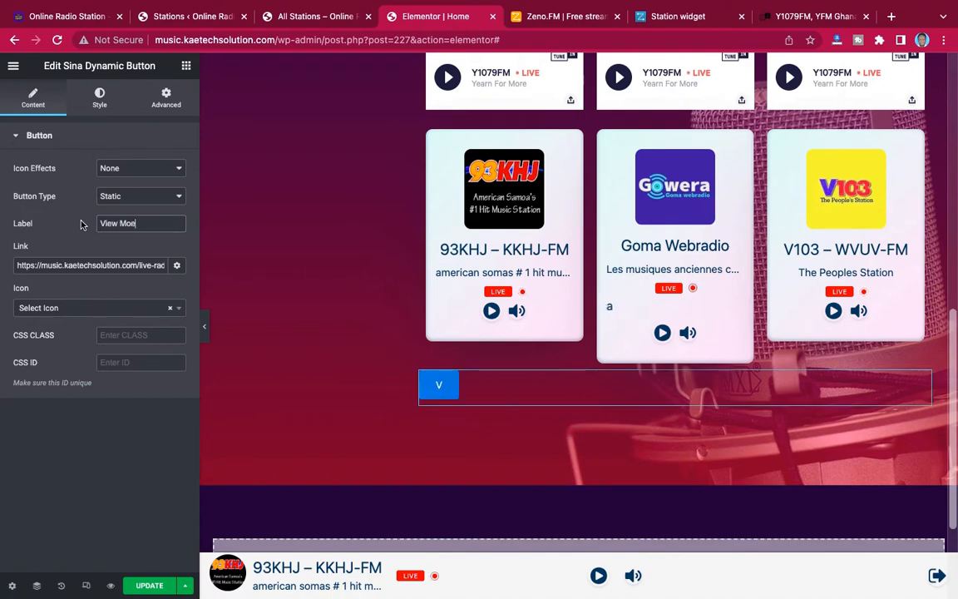
{"action": "key", "text": "BackSpace"}
{"action": "type", "text": "re "}
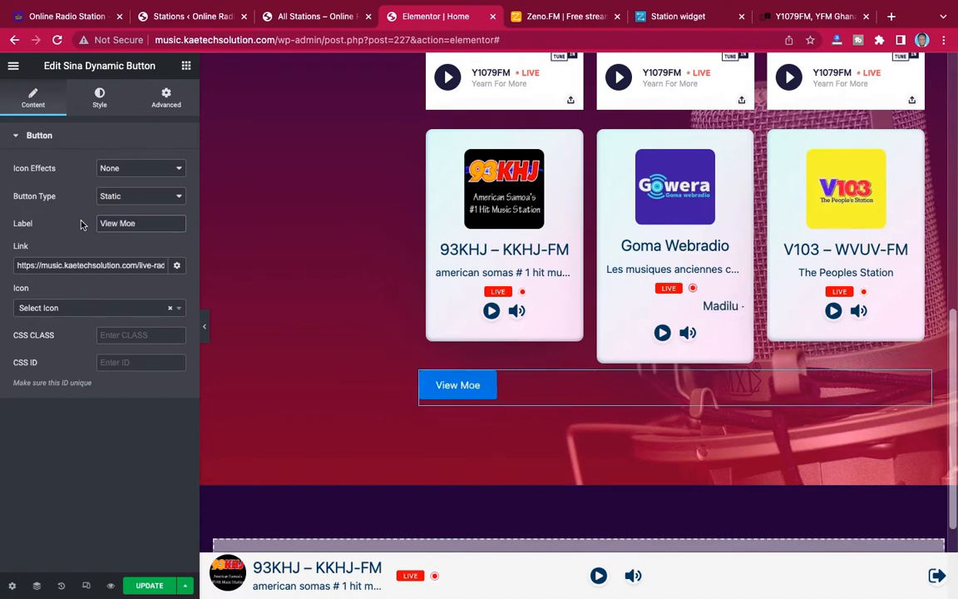
{"action": "type", "text": "Stations"}
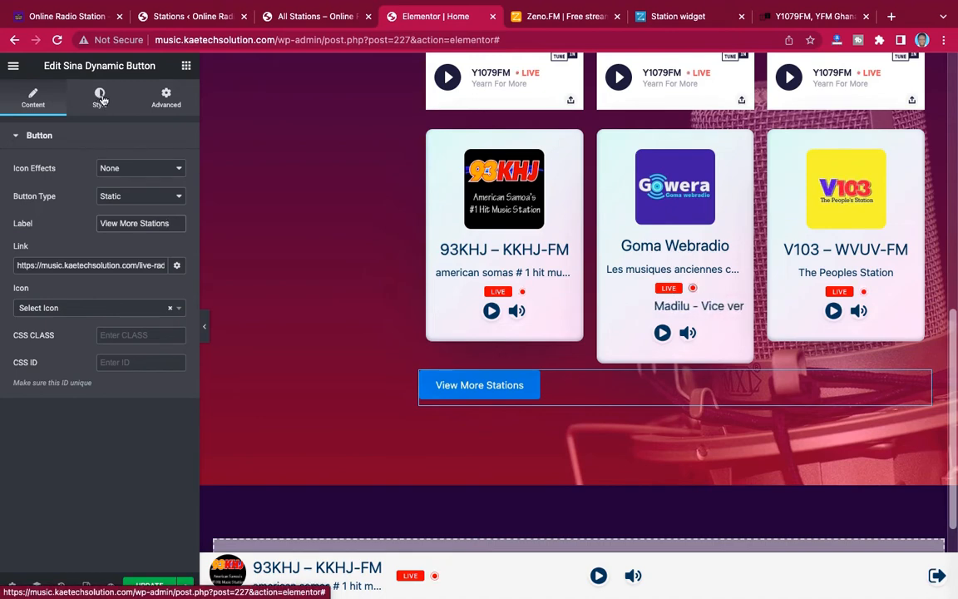
Centre the View More Stations button horizontally below the Radio Player row
{"action": "left_click", "coordinate": [100, 99]}
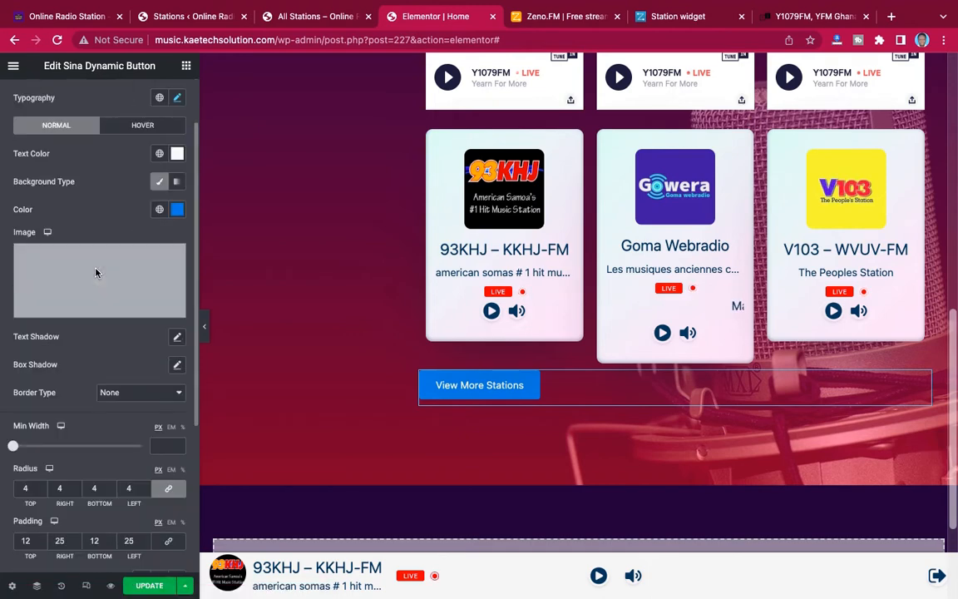
{"action": "scroll", "coordinate": [96, 273], "scroll_direction": "down", "scroll_amount": 3}
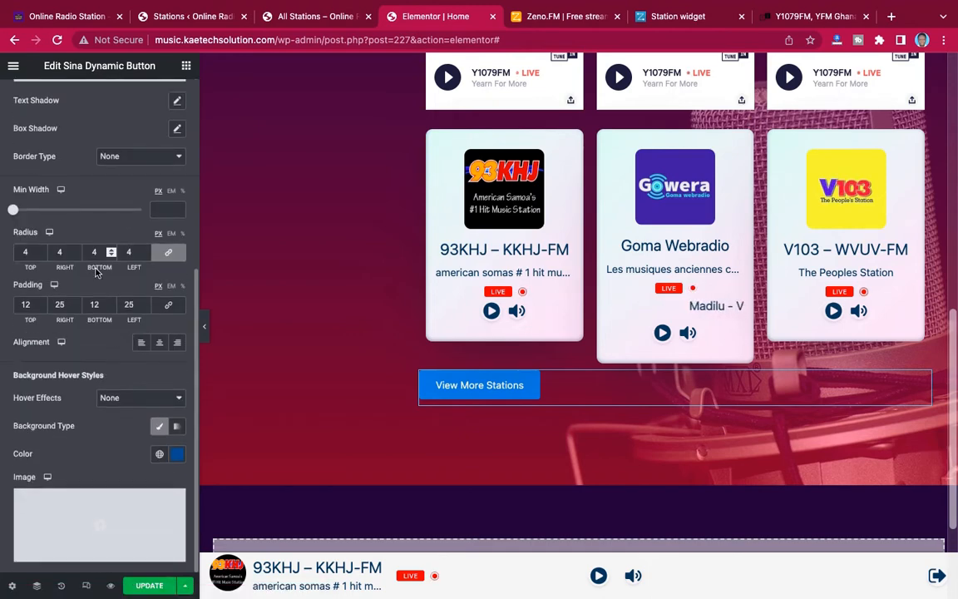
{"action": "left_click", "coordinate": [161, 344]}
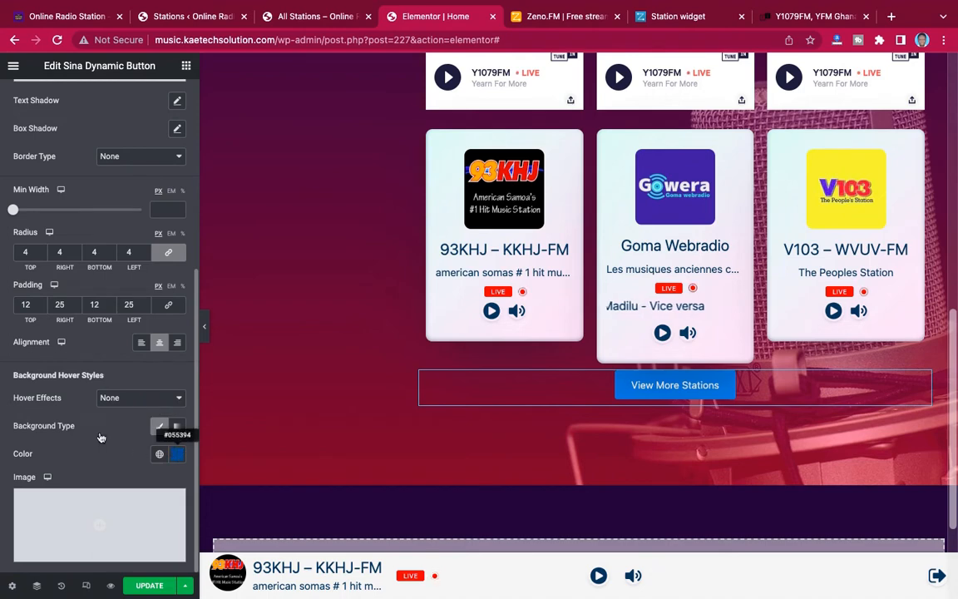
Set the button's background hover colour to dark gold #947505 with the Classic background type
{"action": "left_click", "coordinate": [178, 428]}
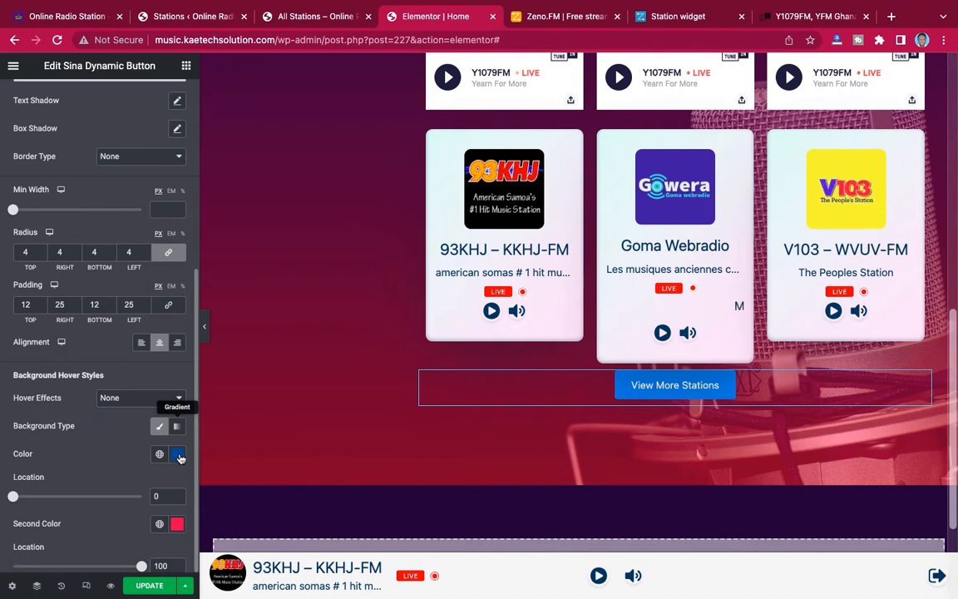
{"action": "left_click", "coordinate": [178, 456]}
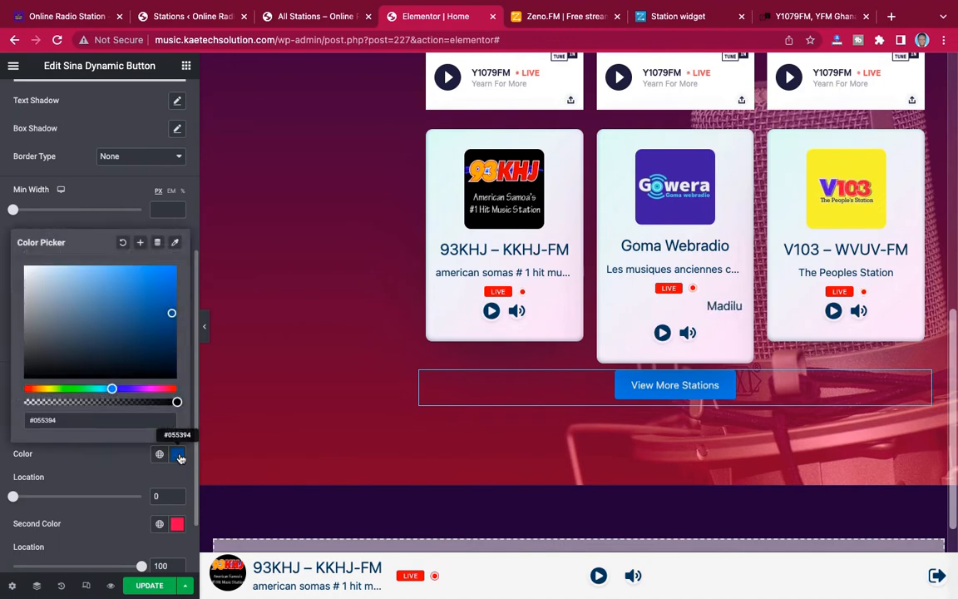
{"action": "left_click", "coordinate": [44, 388]}
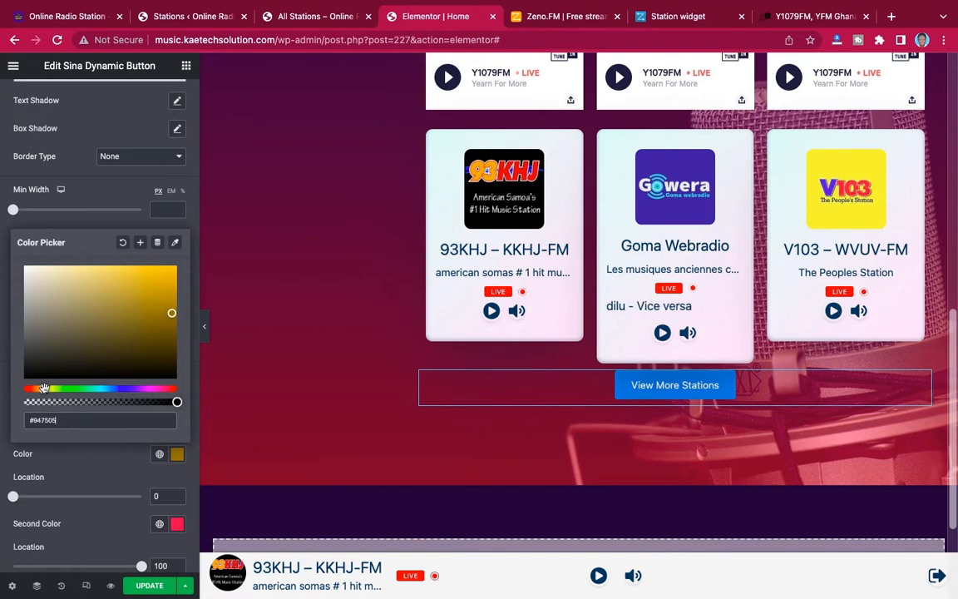
{"action": "left_click", "coordinate": [119, 477]}
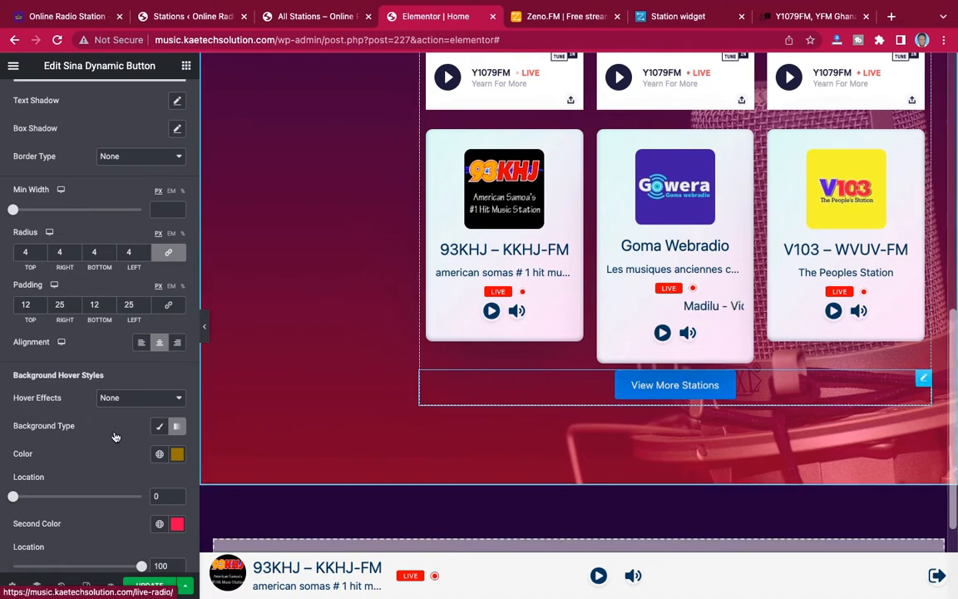
{"action": "left_click", "coordinate": [159, 427]}
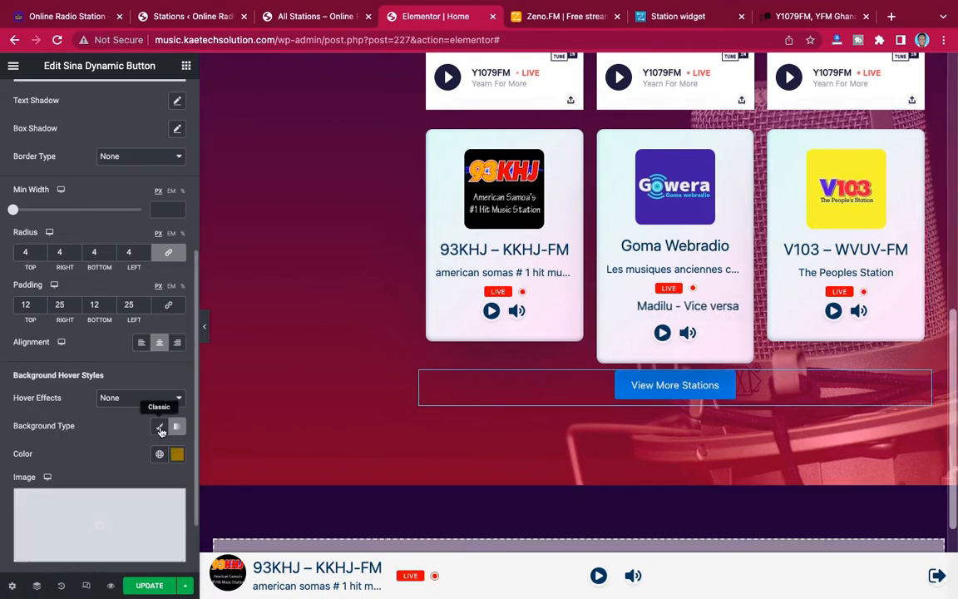
Set the button's normal background colour to golden yellow #DAB602
{"action": "scroll", "coordinate": [130, 424], "scroll_direction": "up", "scroll_amount": 1}
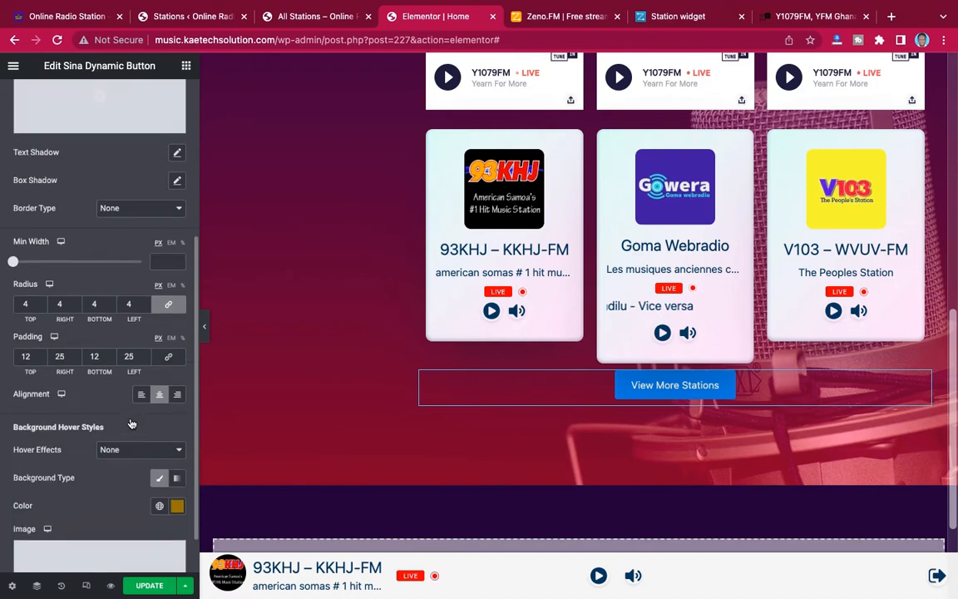
{"action": "scroll", "coordinate": [130, 424], "scroll_direction": "up", "scroll_amount": 5}
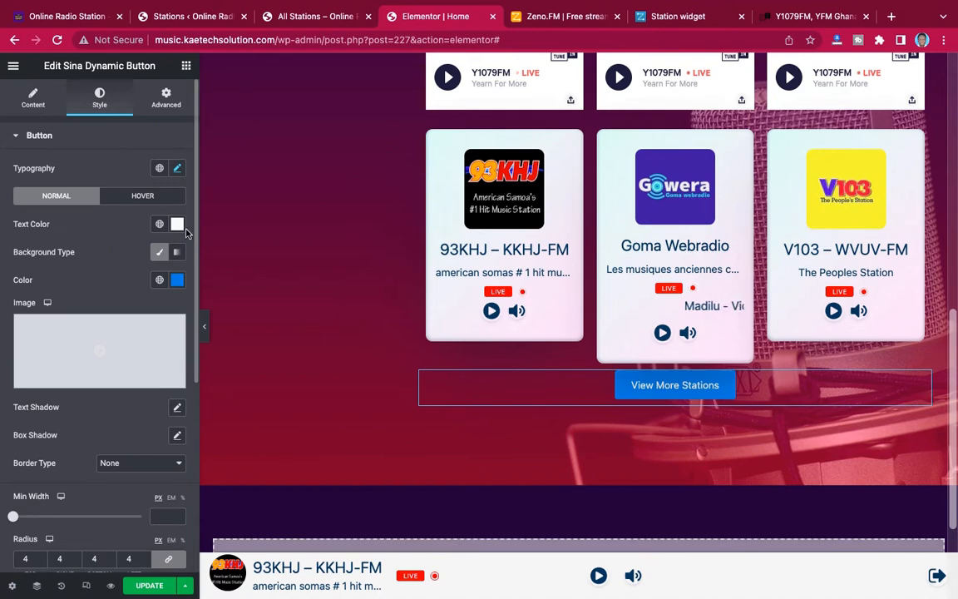
{"action": "left_click", "coordinate": [177, 280]}
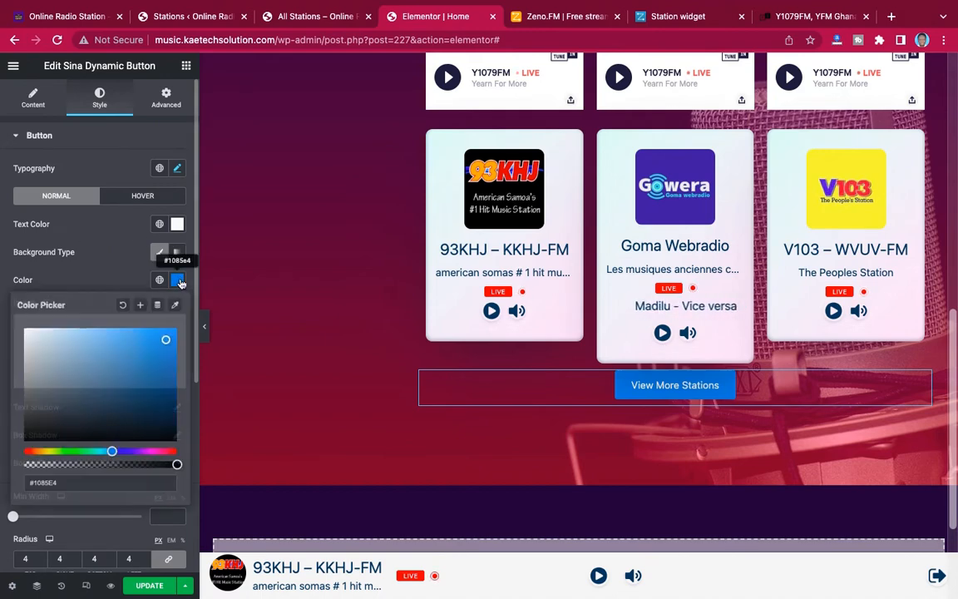
{"action": "left_click", "coordinate": [44, 451]}
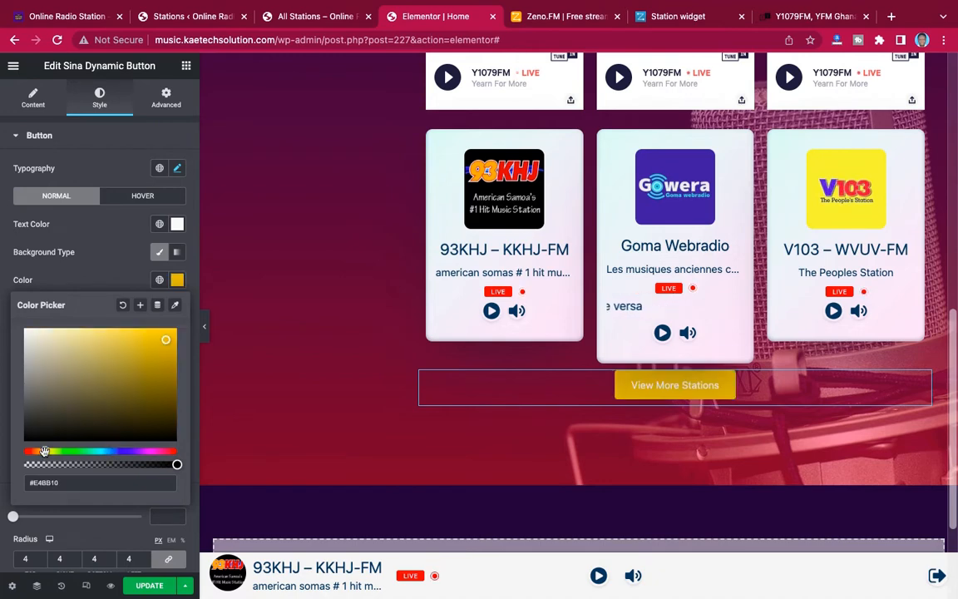
{"action": "left_click_drag", "start_coordinate": [166, 337], "coordinate": [176, 346]}
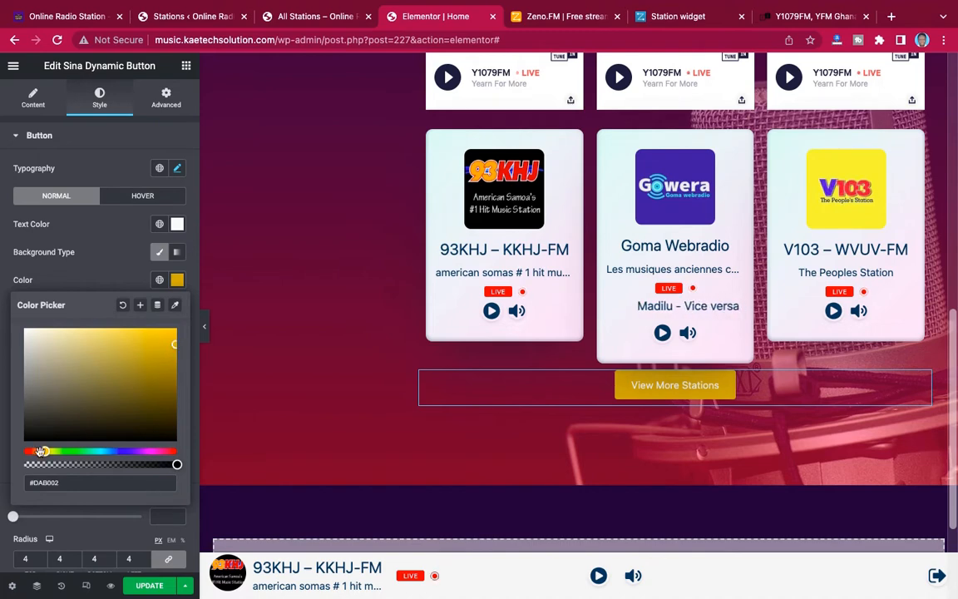
{"action": "left_click_drag", "start_coordinate": [43, 451], "coordinate": [46, 451]}
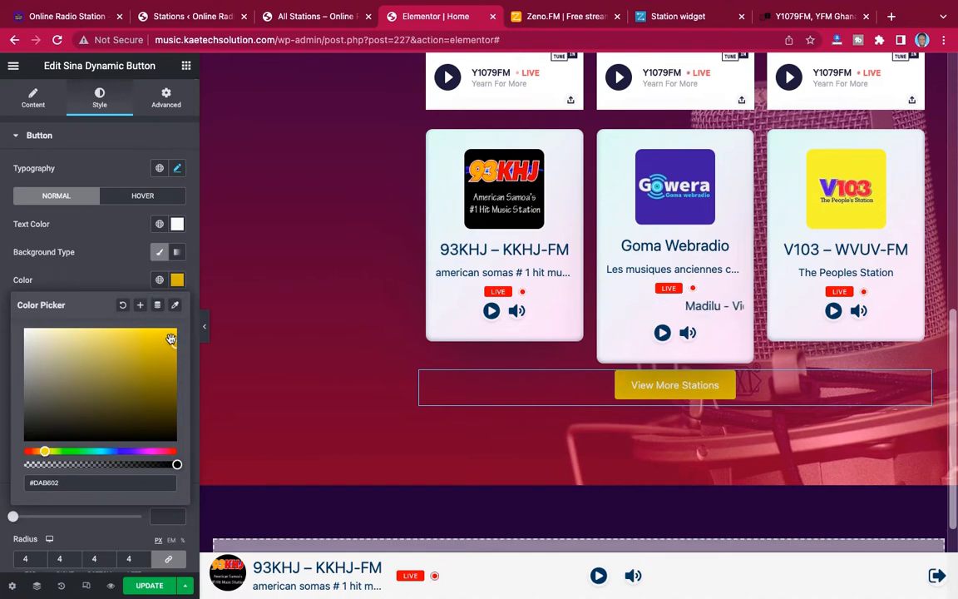
{"action": "left_click", "coordinate": [120, 280]}
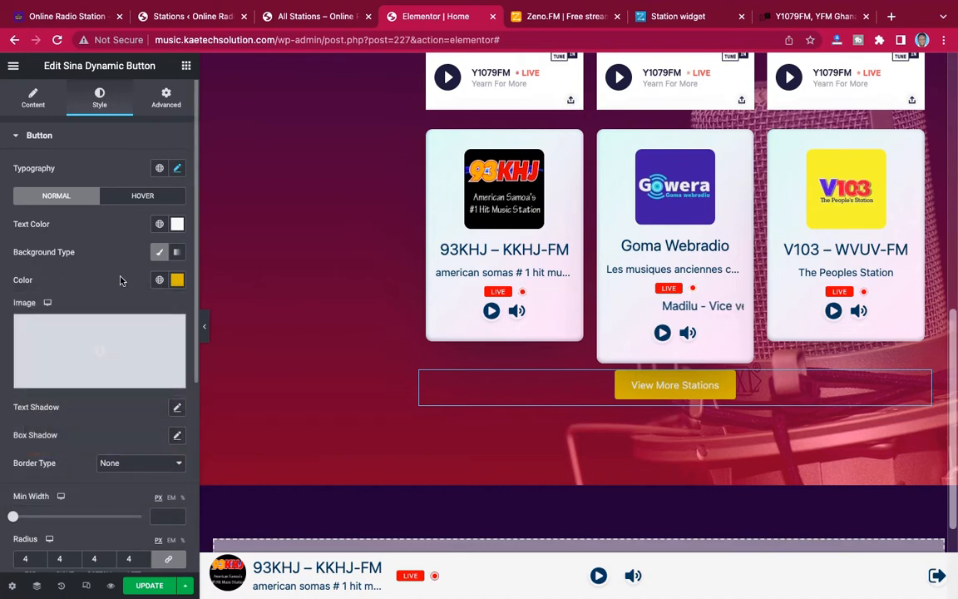
Set the button's normal text colour to black, #000000
{"action": "left_click", "coordinate": [177, 223]}
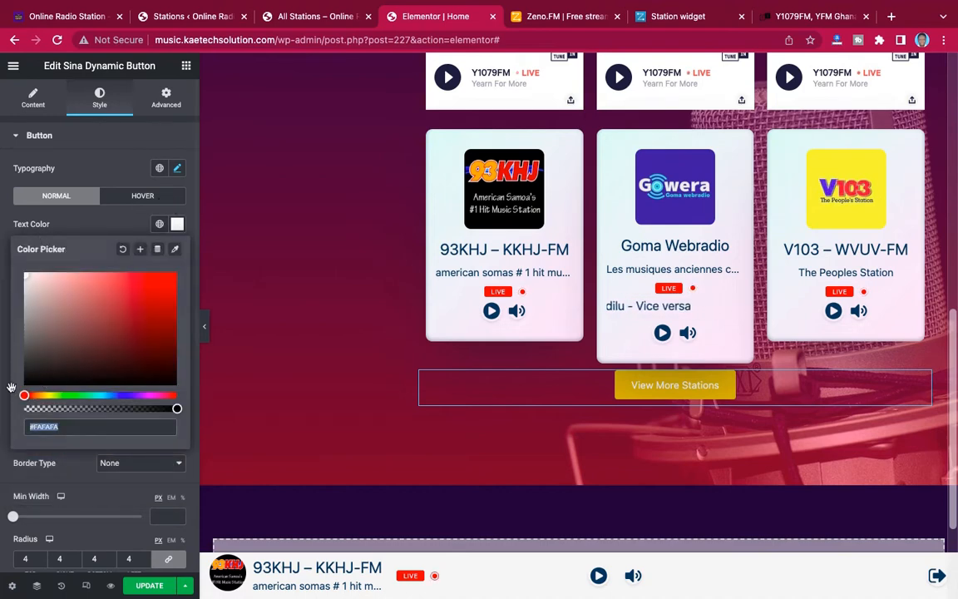
{"action": "type", "text": "#000000"}
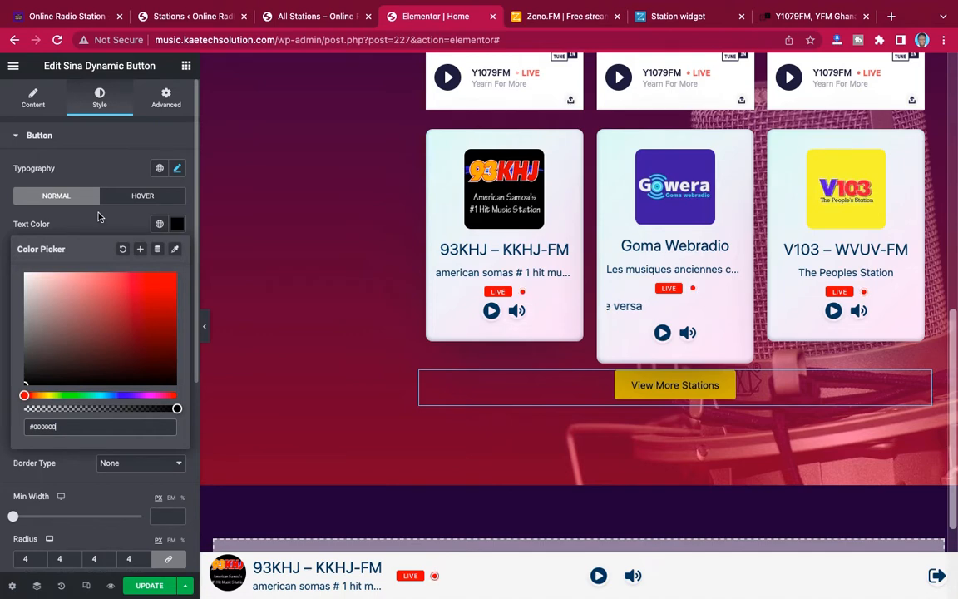
{"action": "left_click", "coordinate": [72, 217]}
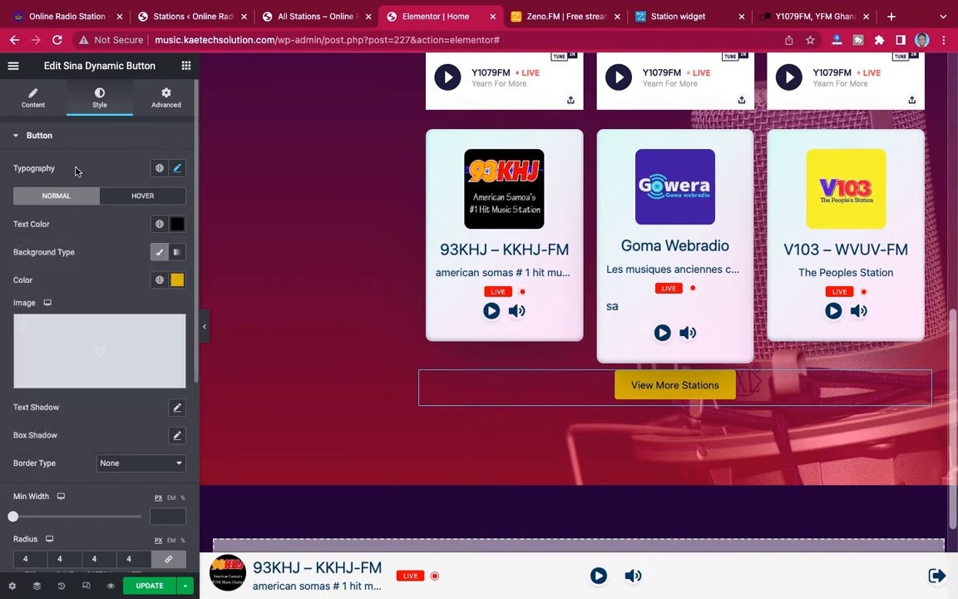
Set the button's typography to the Poppins family at 18 px with weight 500
{"action": "left_click", "coordinate": [177, 169]}
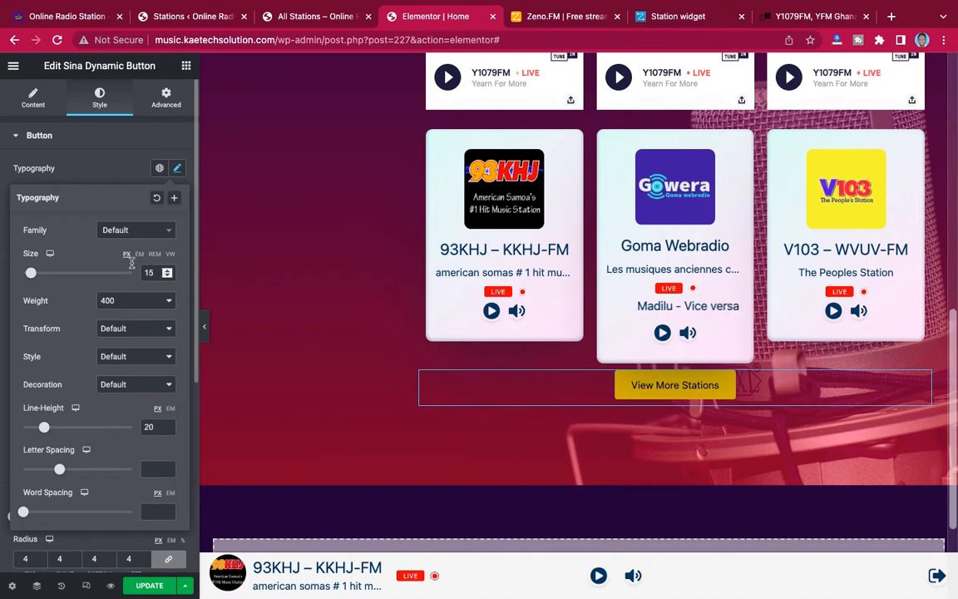
{"action": "left_click_drag", "start_coordinate": [154, 272], "coordinate": [134, 272]}
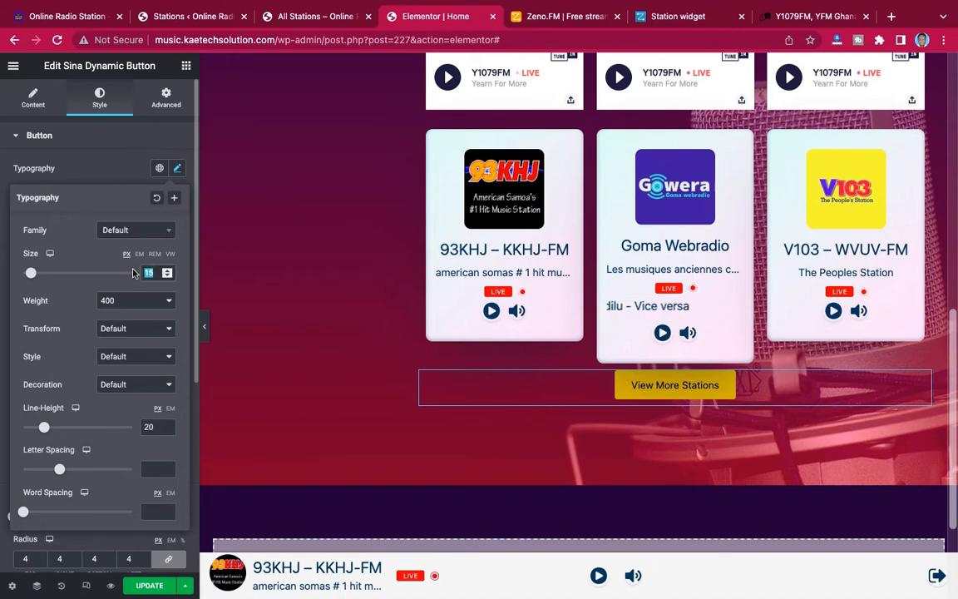
{"action": "type", "text": "18"}
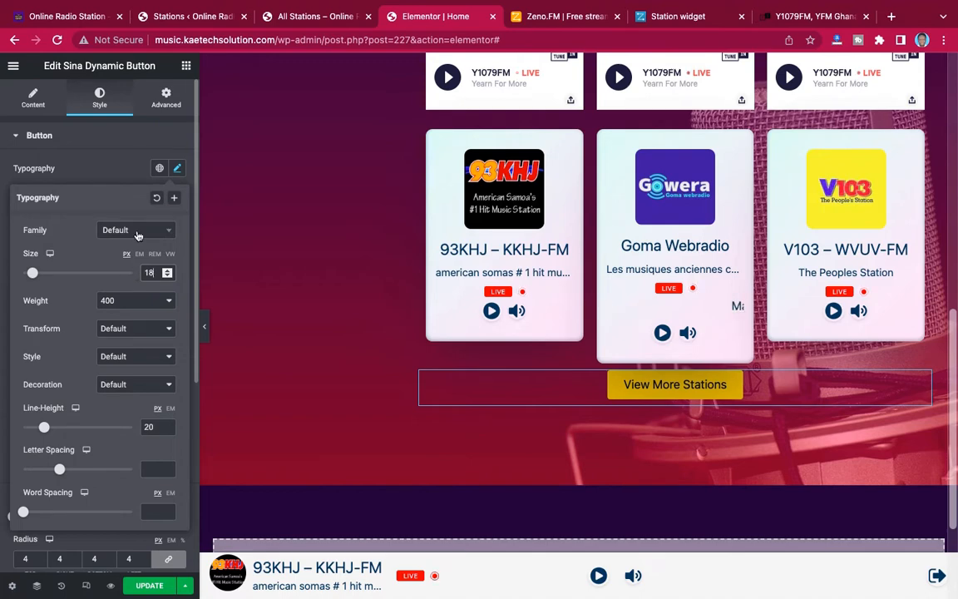
{"action": "left_click", "coordinate": [138, 235]}
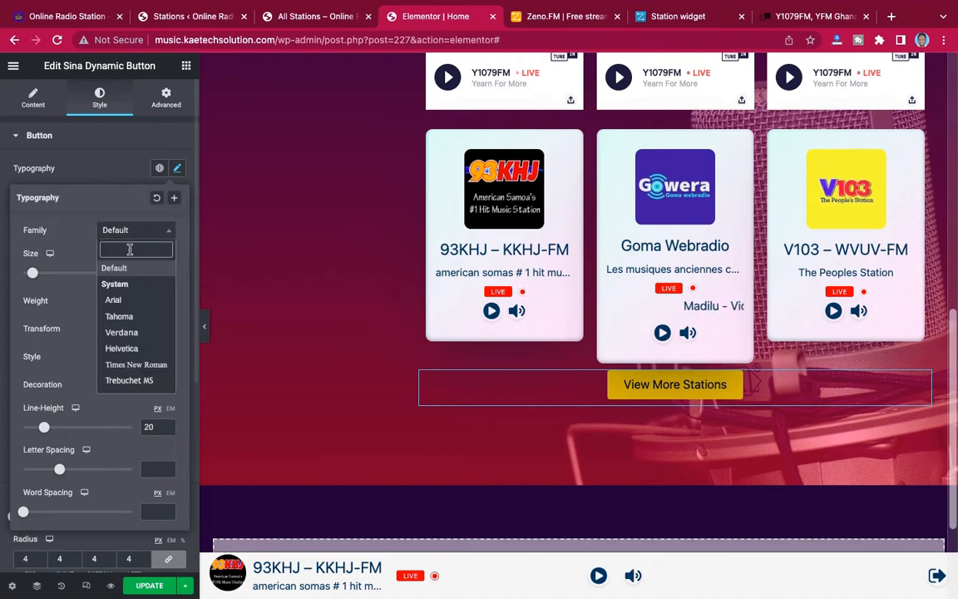
{"action": "type", "text": "popp"}
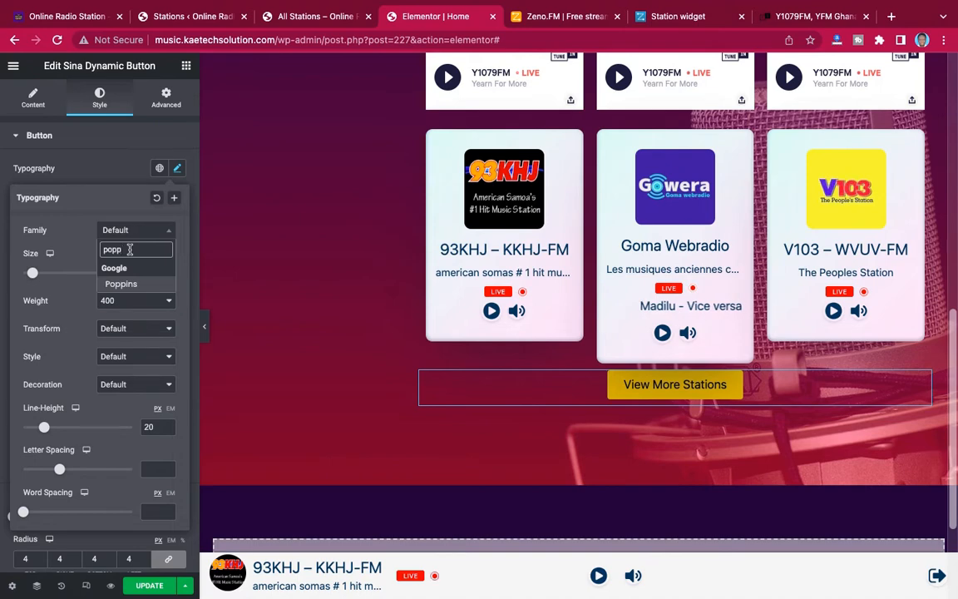
{"action": "left_click", "coordinate": [121, 285]}
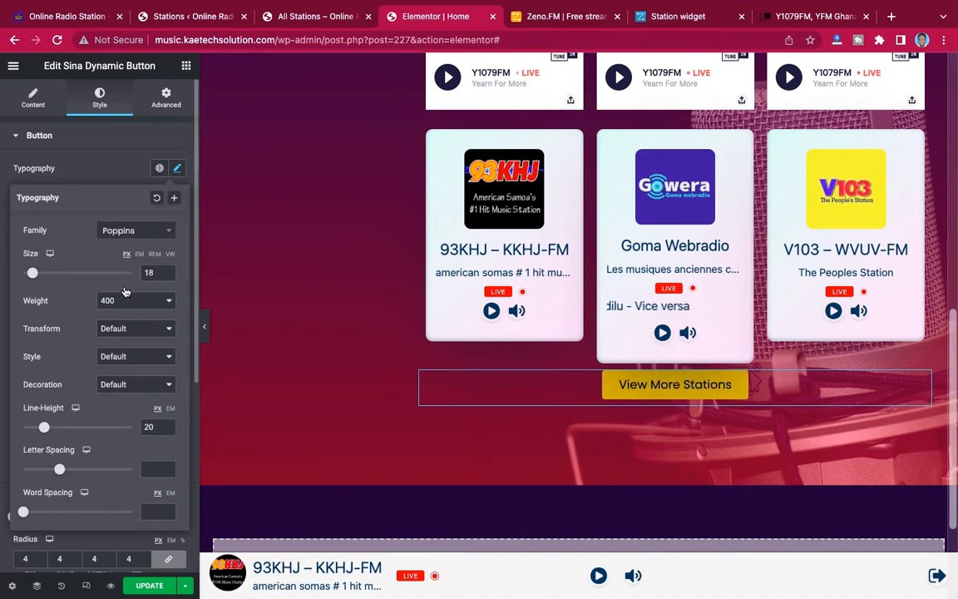
{"action": "left_click", "coordinate": [125, 299]}
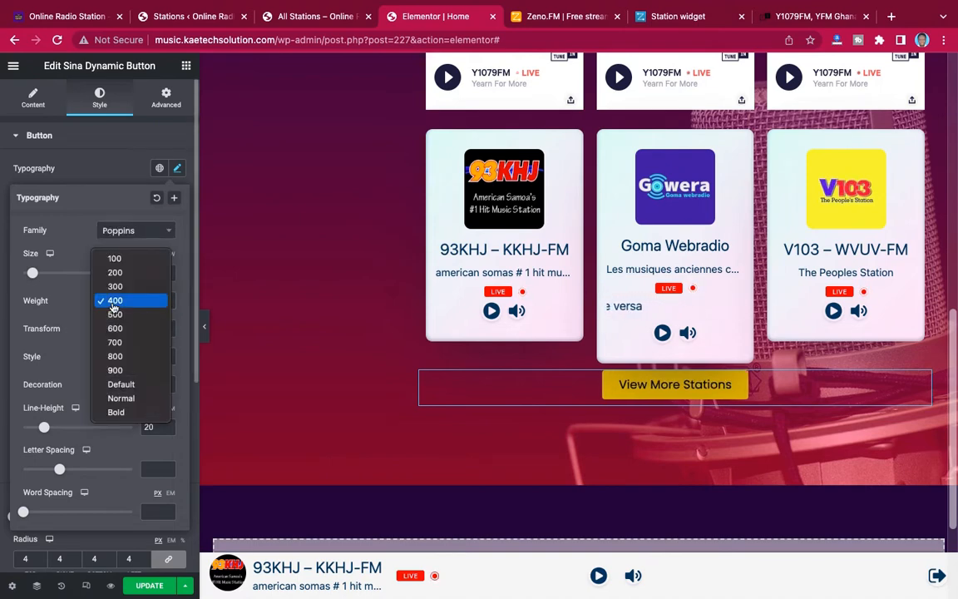
{"action": "key", "text": "Escape"}
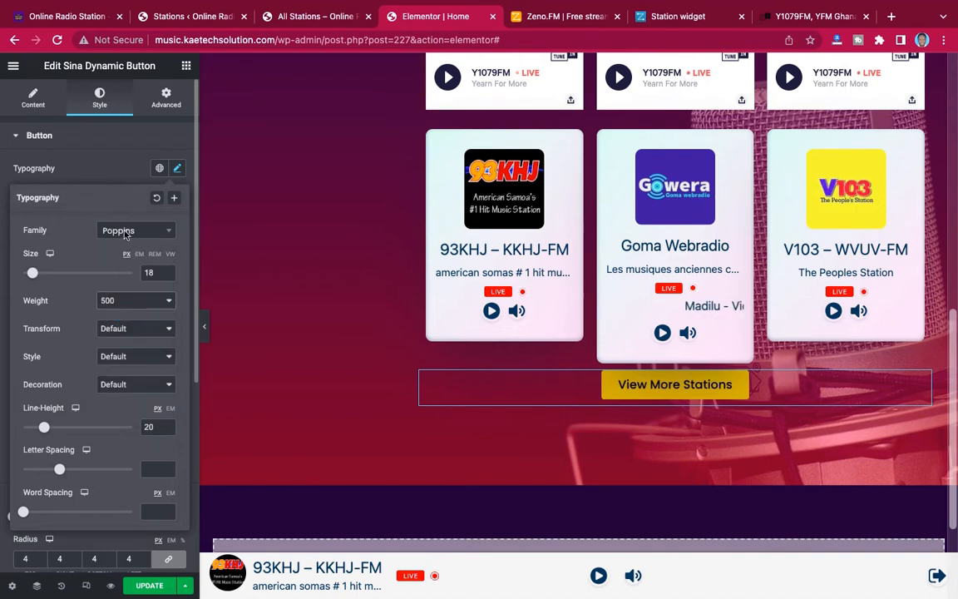
Give the button a gradient hover background with first colour #E7AA05 at location 21 and an angle of 270
{"action": "left_click", "coordinate": [109, 151]}
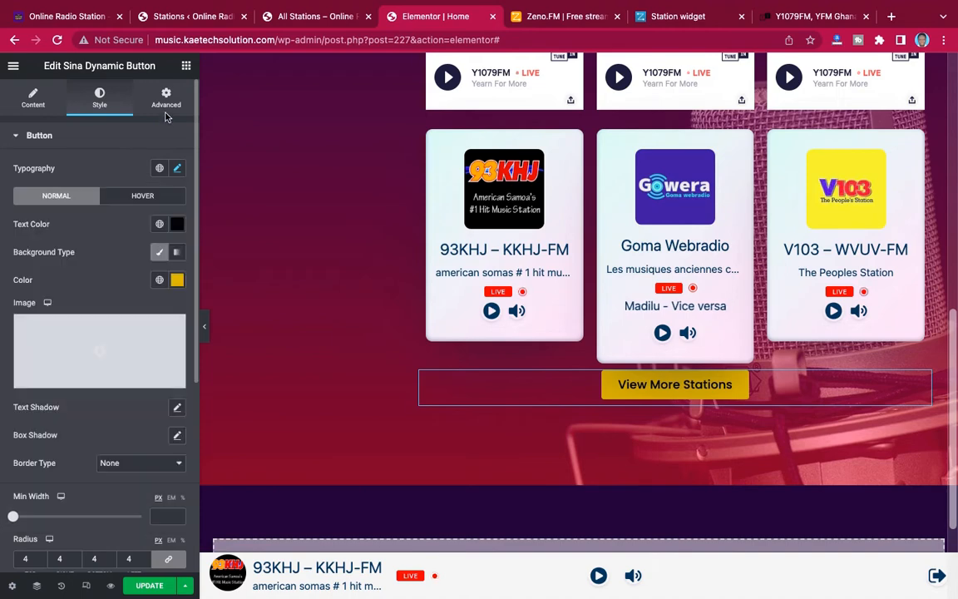
{"action": "left_click", "coordinate": [142, 198]}
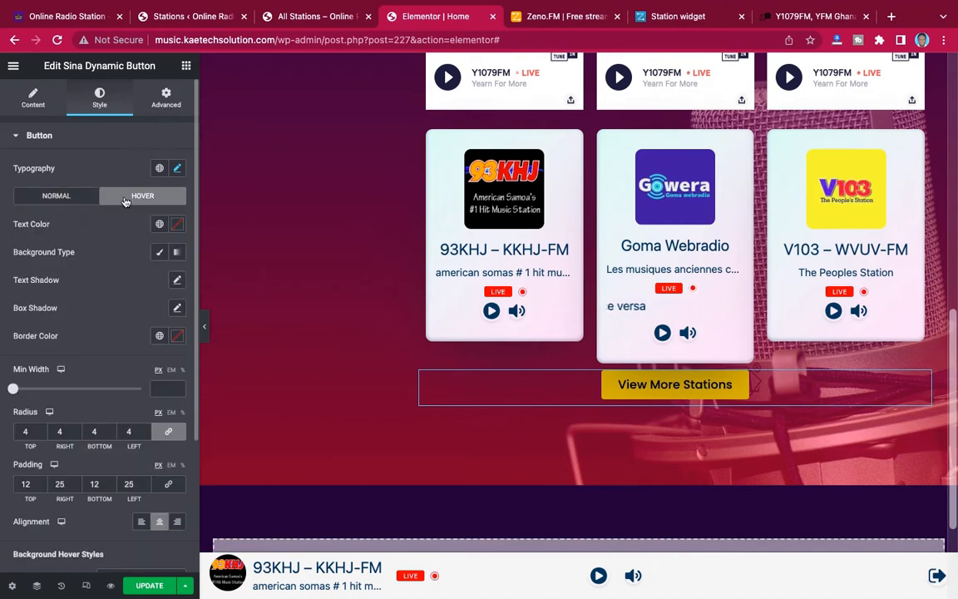
{"action": "left_click", "coordinate": [179, 253]}
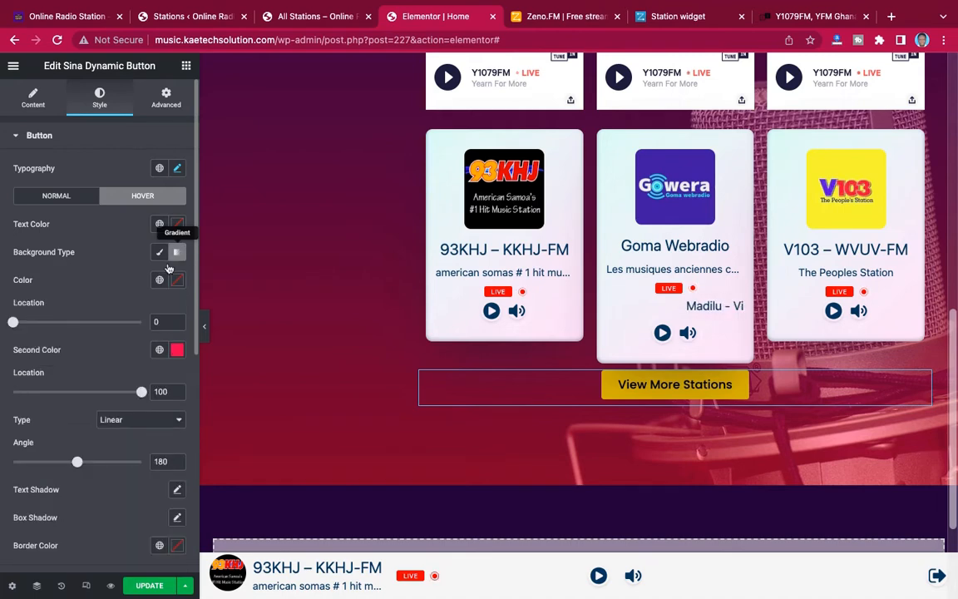
{"action": "left_click", "coordinate": [177, 281]}
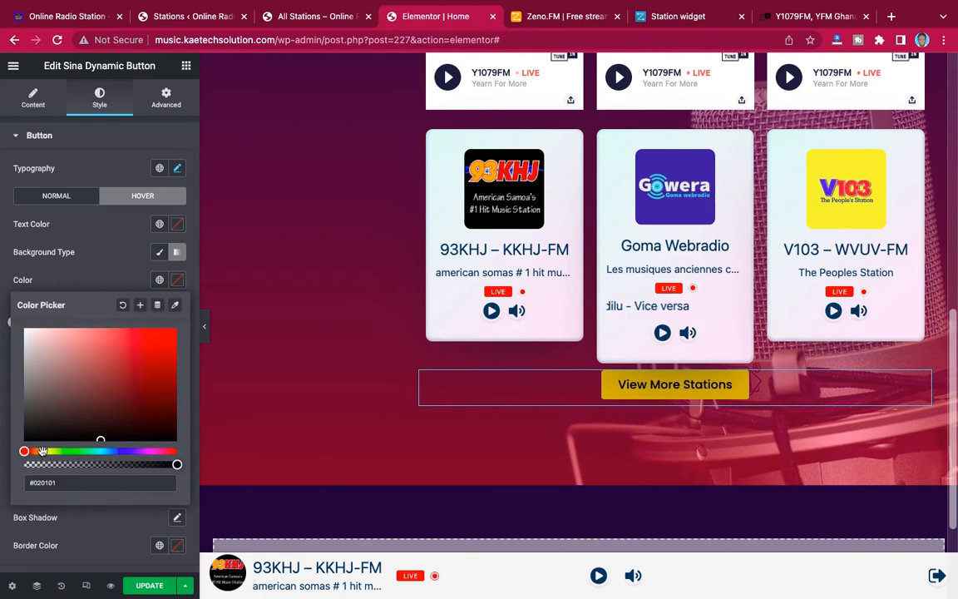
{"action": "left_click", "coordinate": [42, 450]}
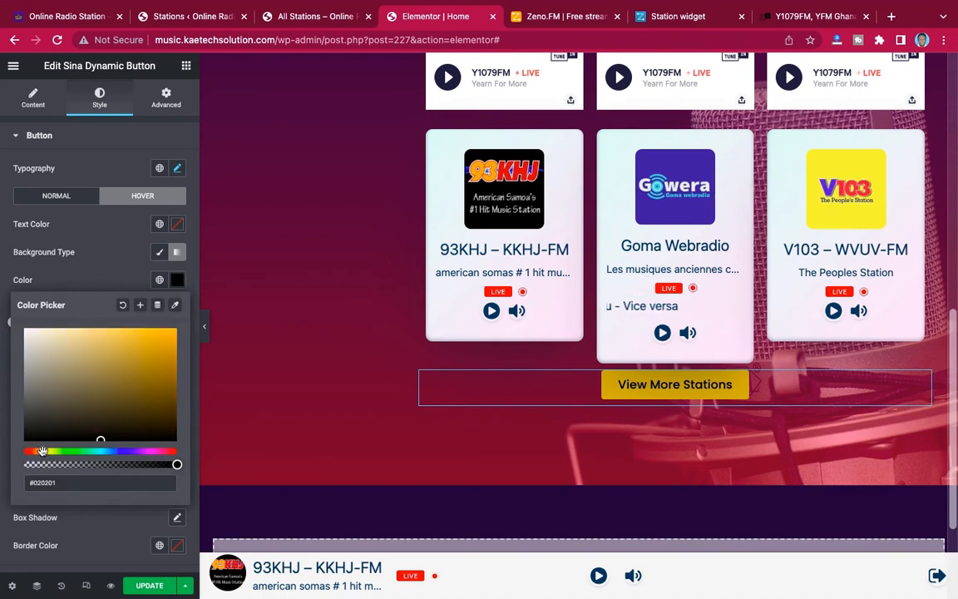
{"action": "left_click", "coordinate": [173, 337]}
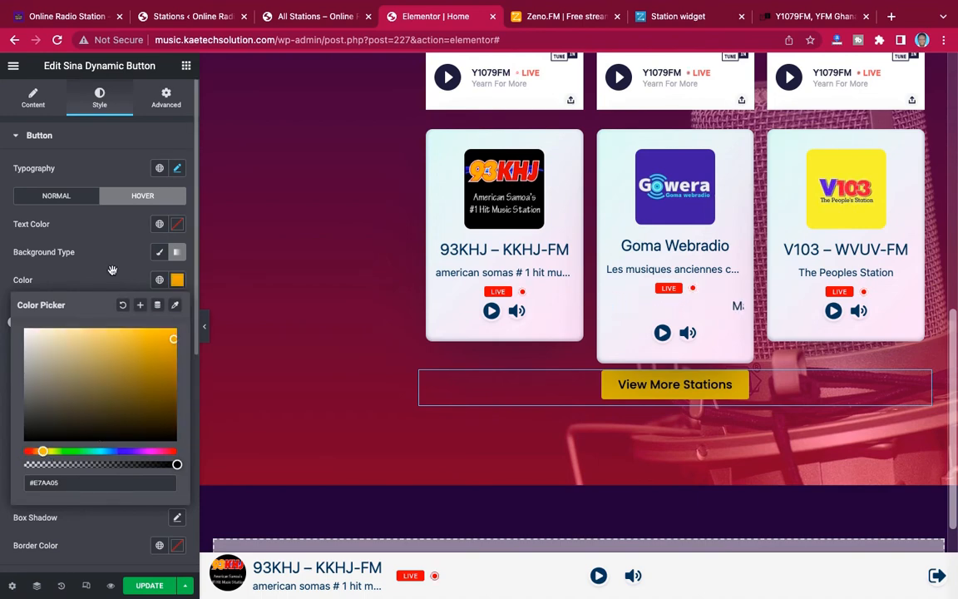
{"action": "left_click", "coordinate": [405, 395]}
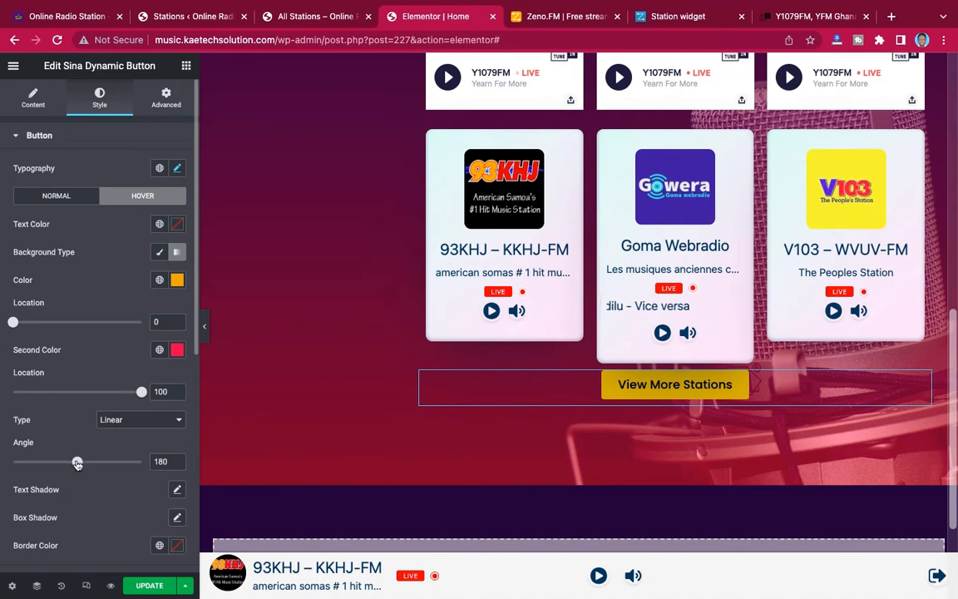
{"action": "left_click_drag", "start_coordinate": [76, 463], "coordinate": [109, 465]}
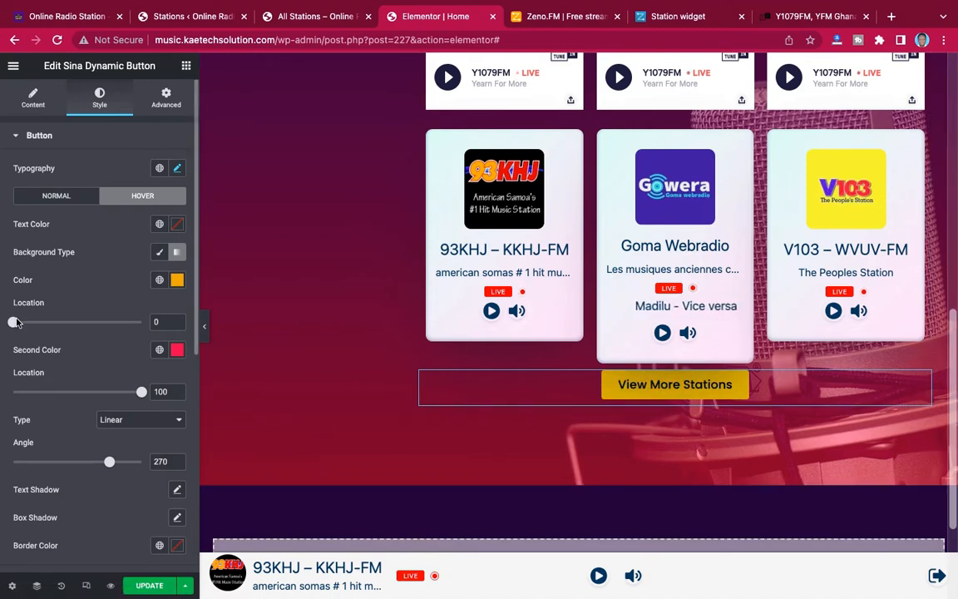
{"action": "left_click_drag", "start_coordinate": [15, 324], "coordinate": [40, 323]}
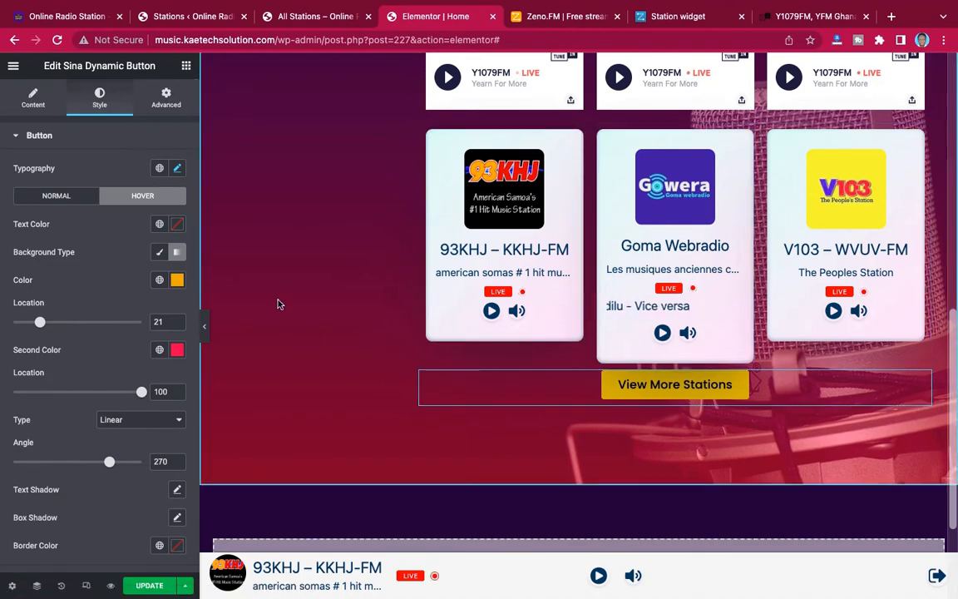
Set the button widget's padding to 30 px on top and 0 on the other sides, and update the page
{"action": "left_click", "coordinate": [169, 101]}
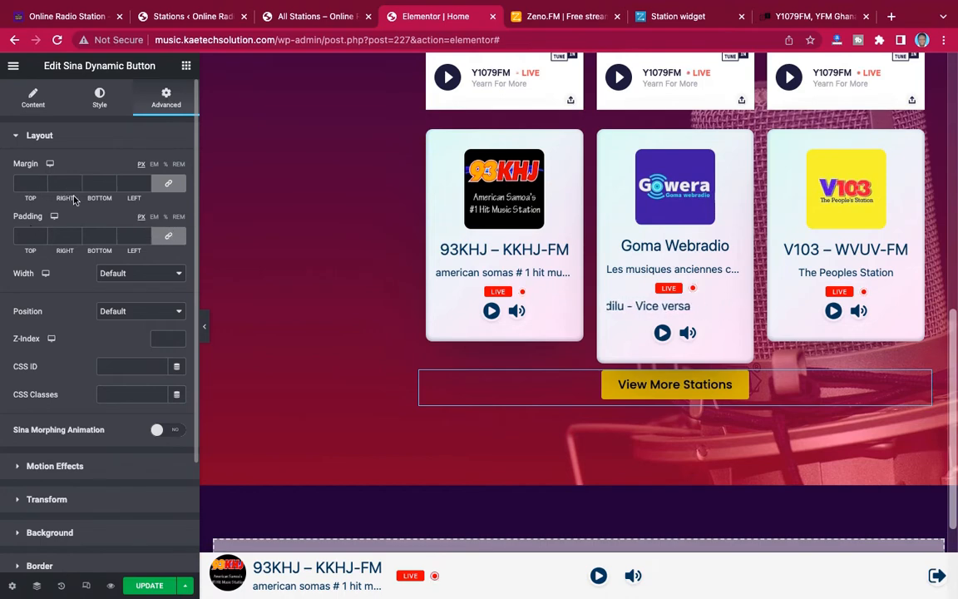
{"action": "left_click", "coordinate": [19, 238]}
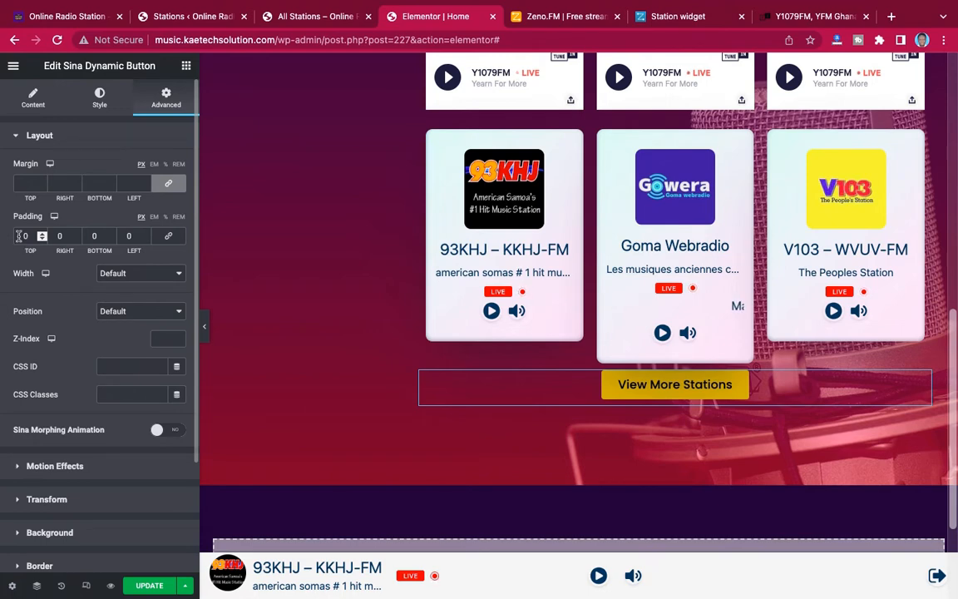
{"action": "type", "text": "20"}
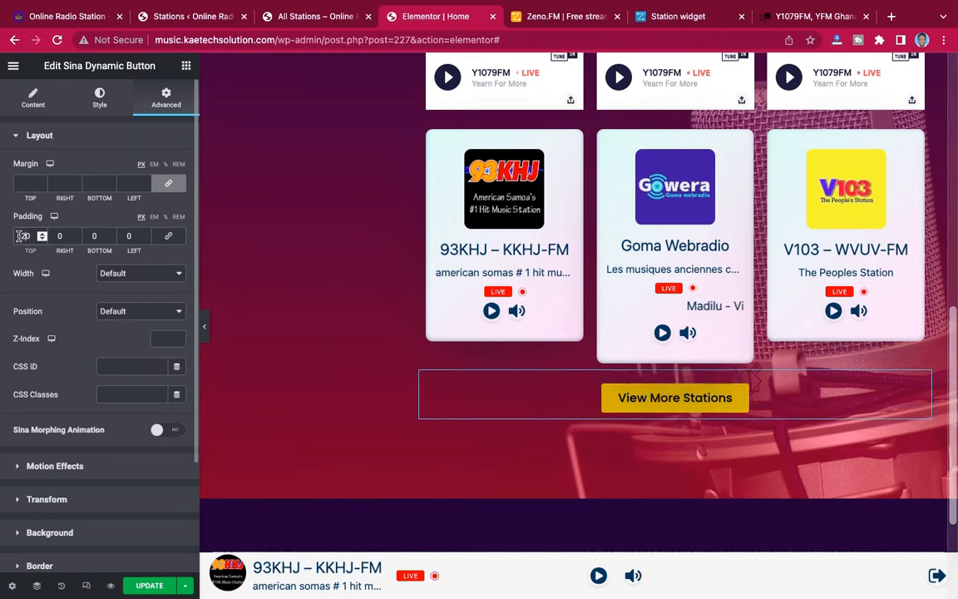
{"action": "left_click", "coordinate": [91, 236]}
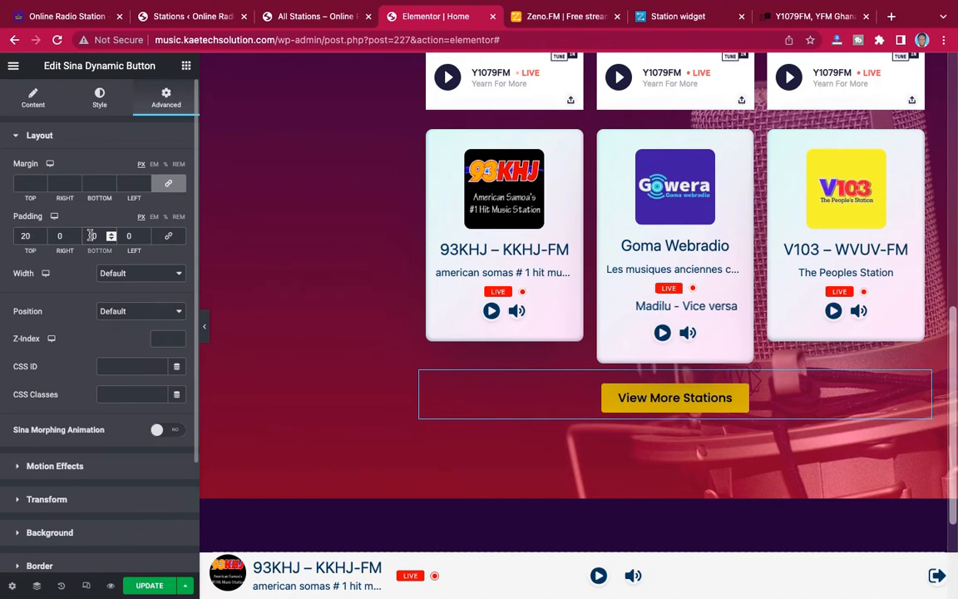
{"action": "type", "text": "20"}
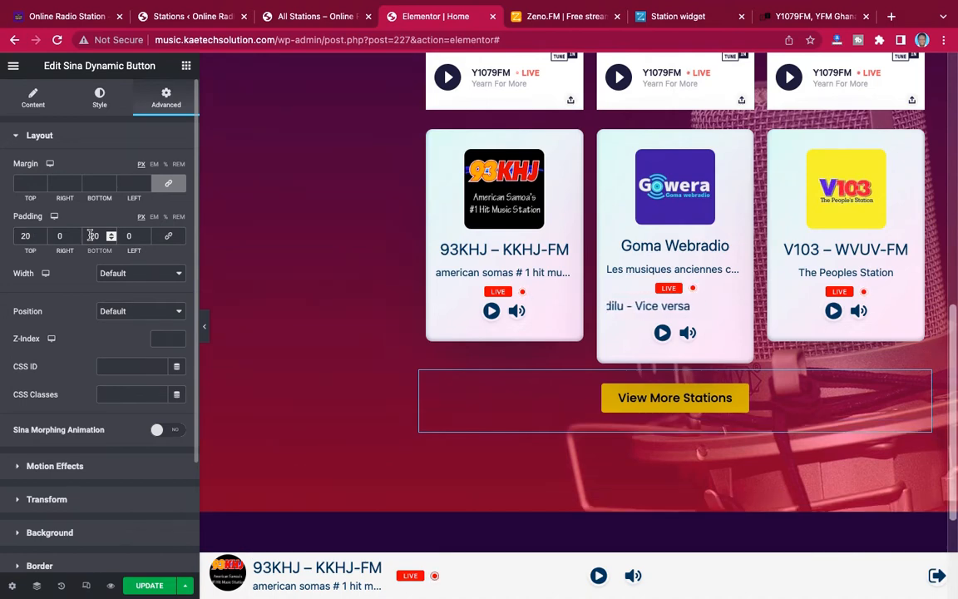
{"action": "key", "text": "BackSpace"}
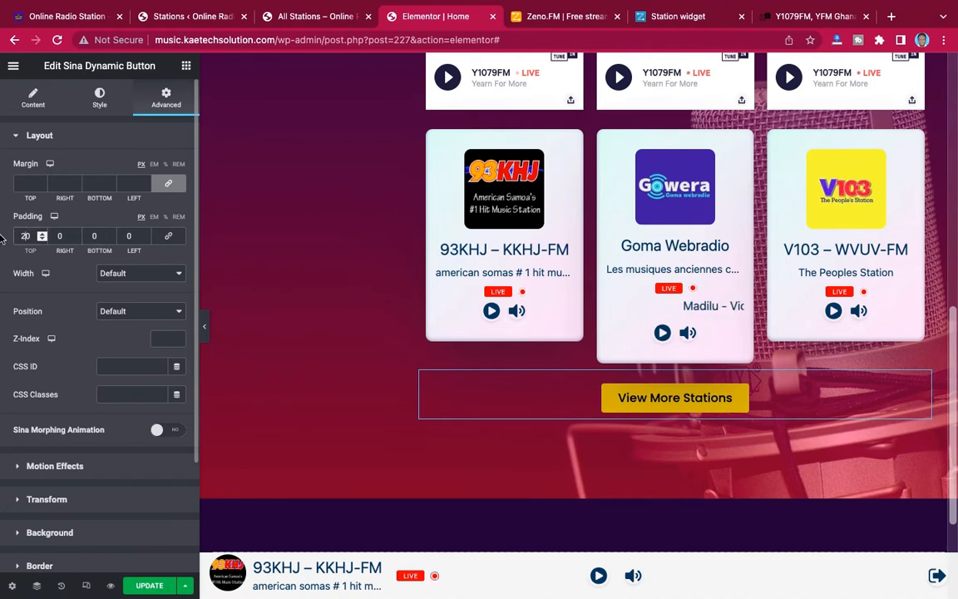
{"action": "key", "text": "BackSpace"}
{"action": "type", "text": "3"}
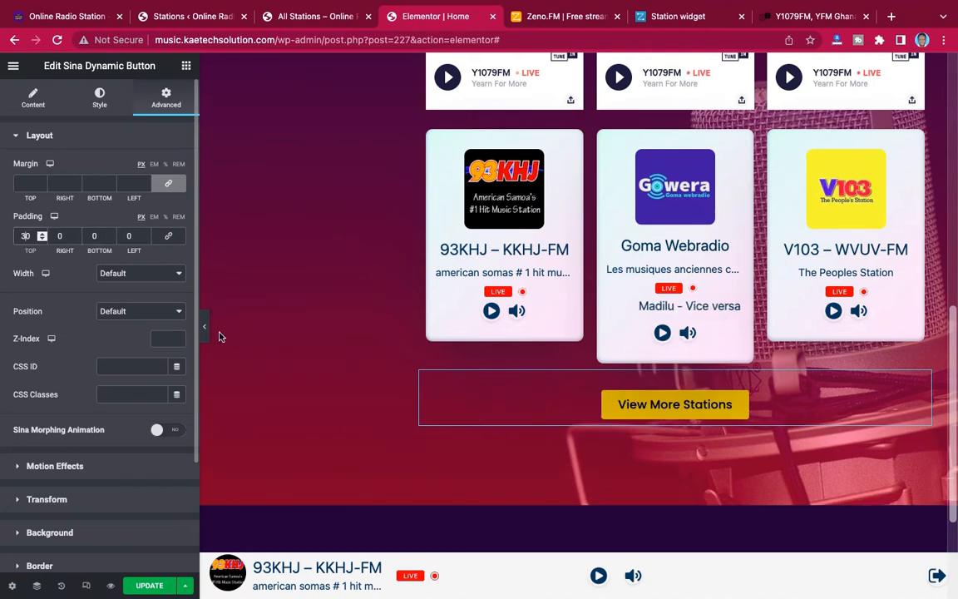
{"action": "left_click", "coordinate": [147, 586]}
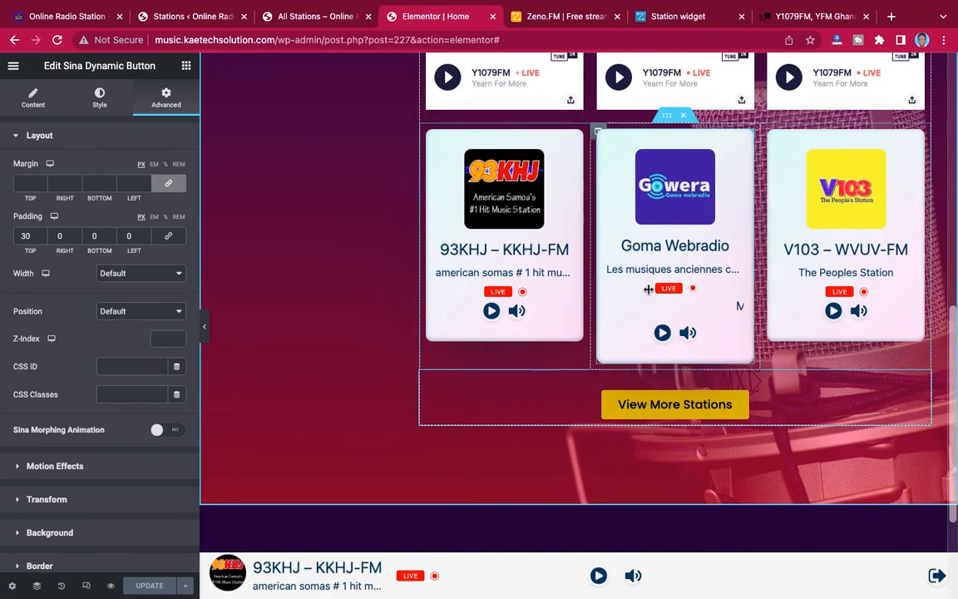
Review the page layout from the Zeno player down to the View More Stations button
{"action": "scroll", "coordinate": [648, 291], "scroll_direction": "up", "scroll_amount": 6}
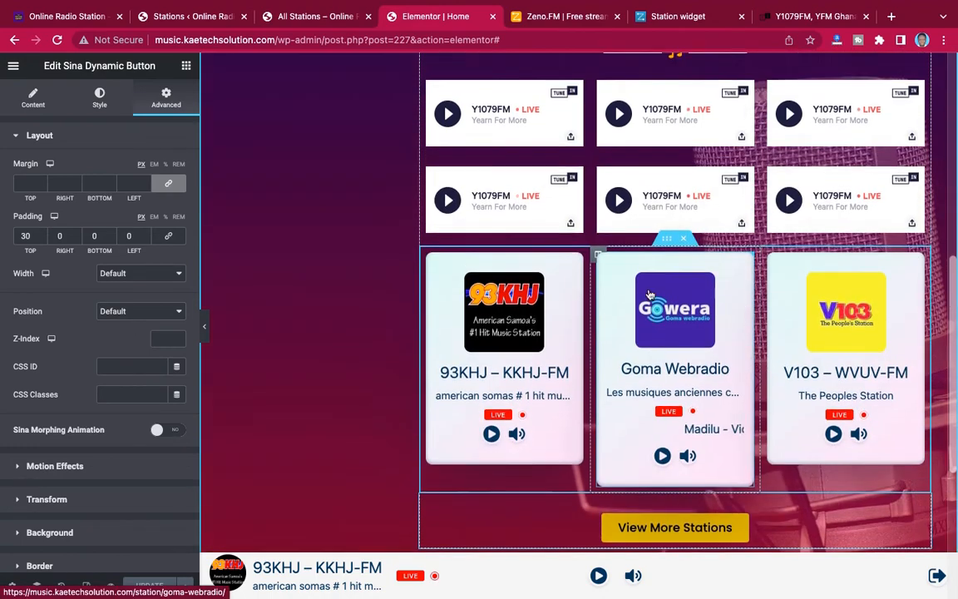
{"action": "scroll", "coordinate": [648, 293], "scroll_direction": "up", "scroll_amount": 2}
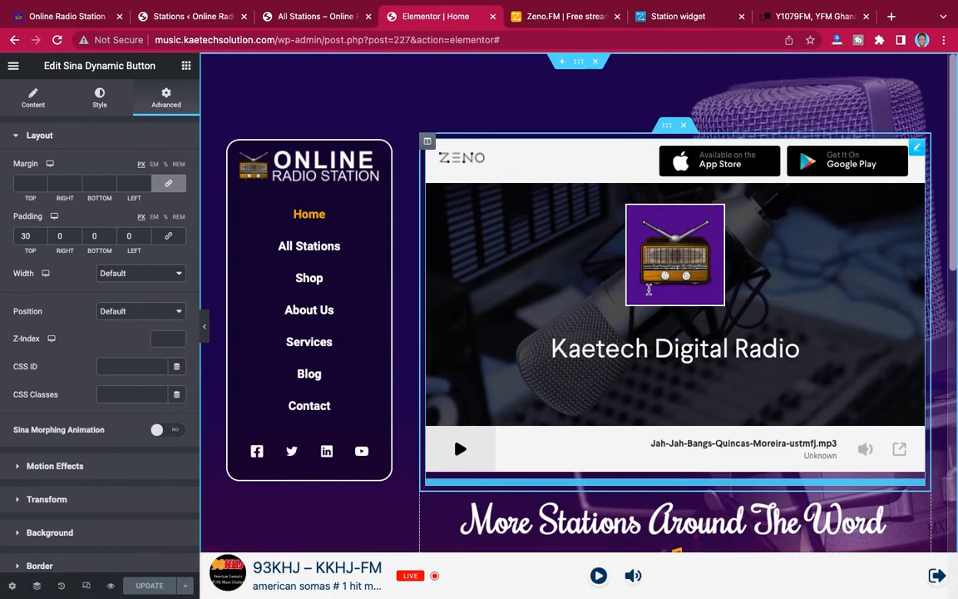
{"action": "scroll", "coordinate": [649, 293], "scroll_direction": "down", "scroll_amount": 5}
{"action": "scroll", "coordinate": [649, 292], "scroll_direction": "down", "scroll_amount": 2}
{"action": "scroll", "coordinate": [649, 292], "scroll_direction": "up", "scroll_amount": 7}
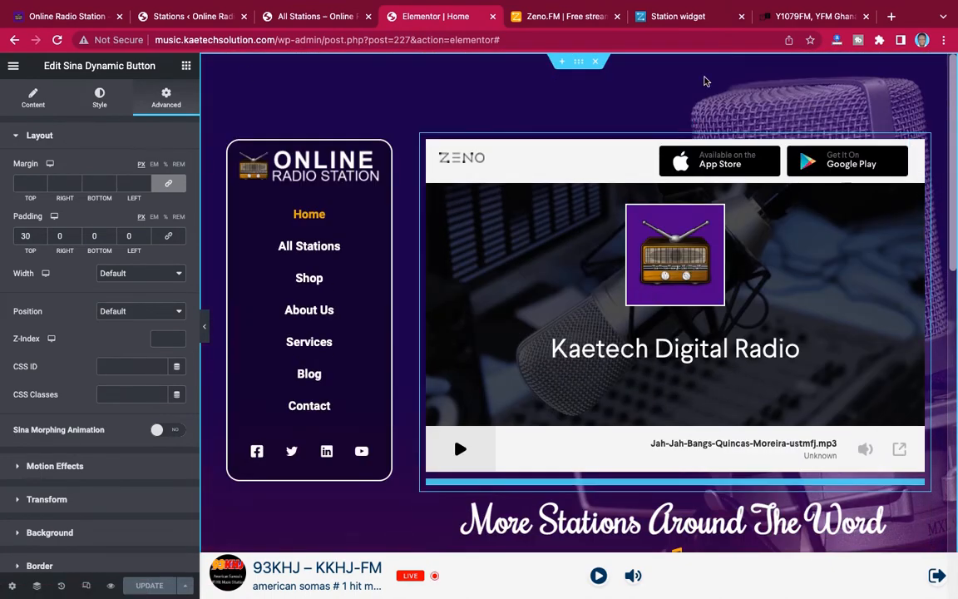
{"action": "scroll", "coordinate": [690, 110], "scroll_direction": "down", "scroll_amount": 5}
{"action": "scroll", "coordinate": [690, 110], "scroll_direction": "down", "scroll_amount": 2}
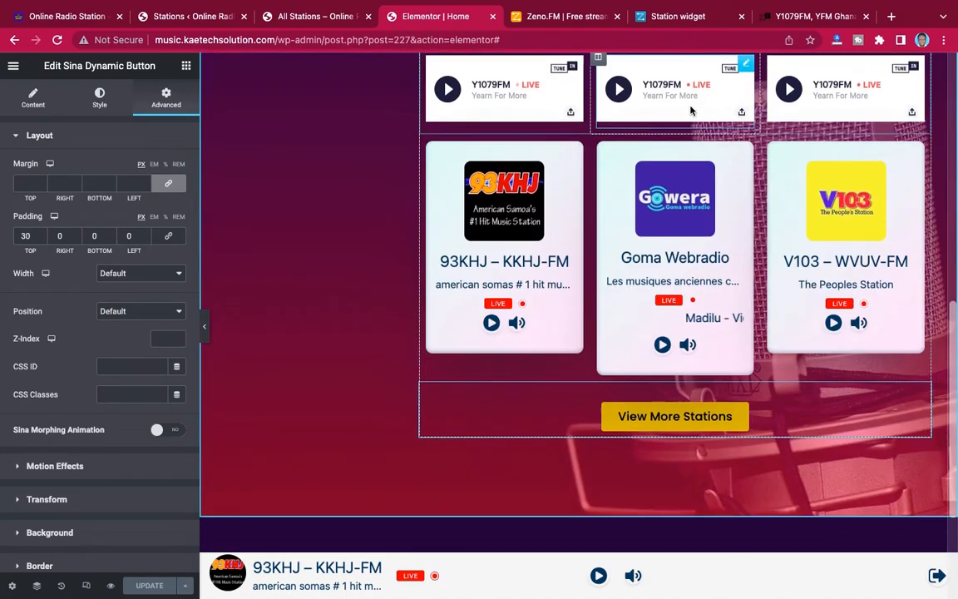
{"action": "scroll", "coordinate": [610, 469], "scroll_direction": "up", "scroll_amount": 7}
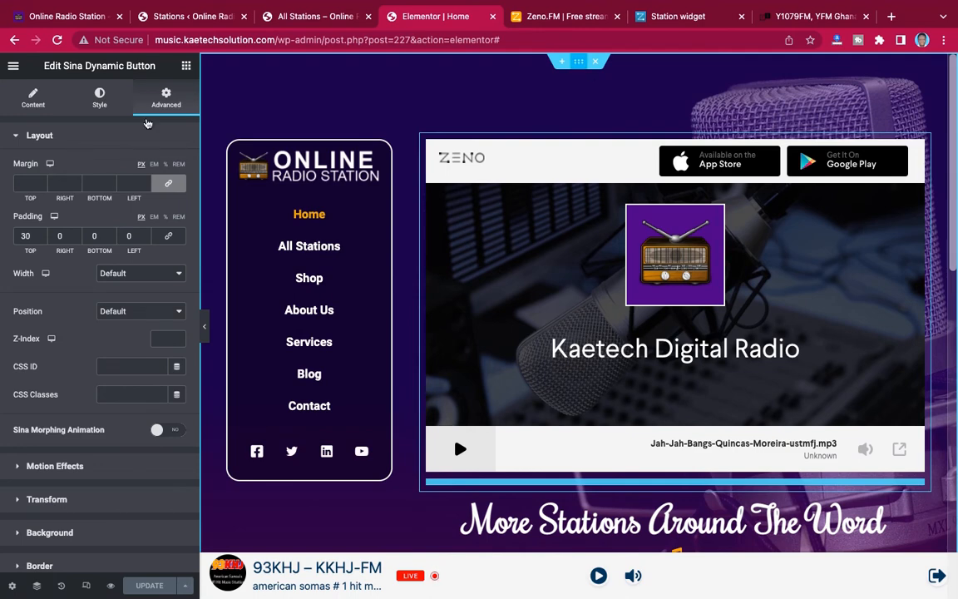
Examine the main section's padding and layout settings against the page content down to its lower end
{"action": "left_click", "coordinate": [215, 96]}
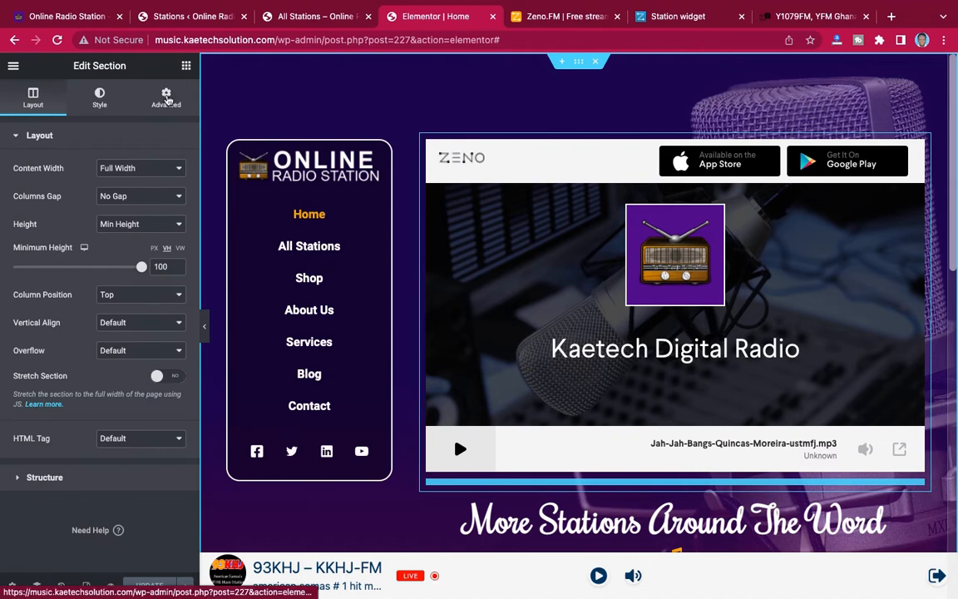
{"action": "left_click", "coordinate": [166, 98]}
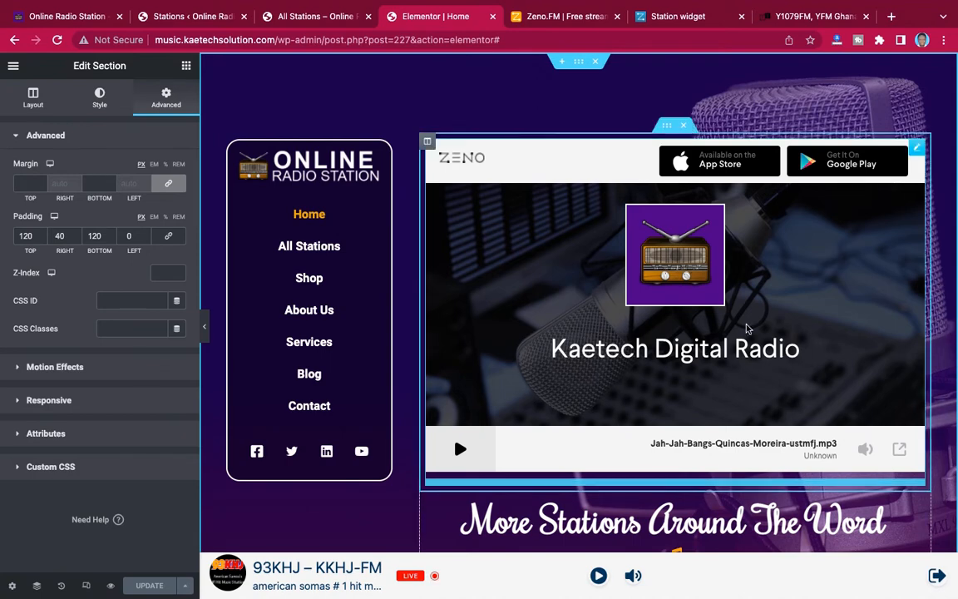
{"action": "scroll", "coordinate": [746, 328], "scroll_direction": "down", "scroll_amount": 5}
{"action": "scroll", "coordinate": [745, 329], "scroll_direction": "down", "scroll_amount": 4}
{"action": "scroll", "coordinate": [746, 328], "scroll_direction": "up", "scroll_amount": 4}
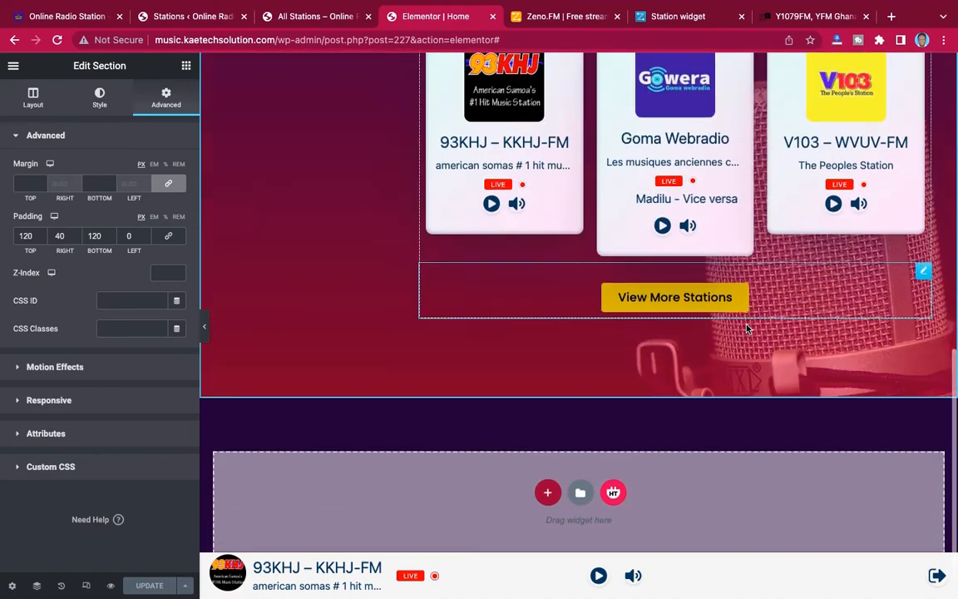
{"action": "scroll", "coordinate": [746, 328], "scroll_direction": "up", "scroll_amount": 6}
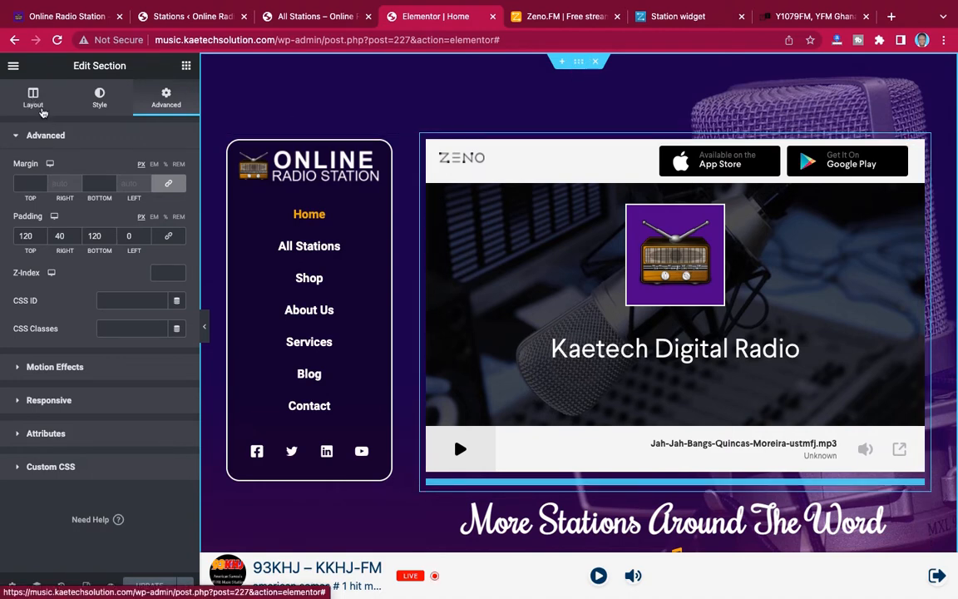
{"action": "left_click", "coordinate": [40, 110]}
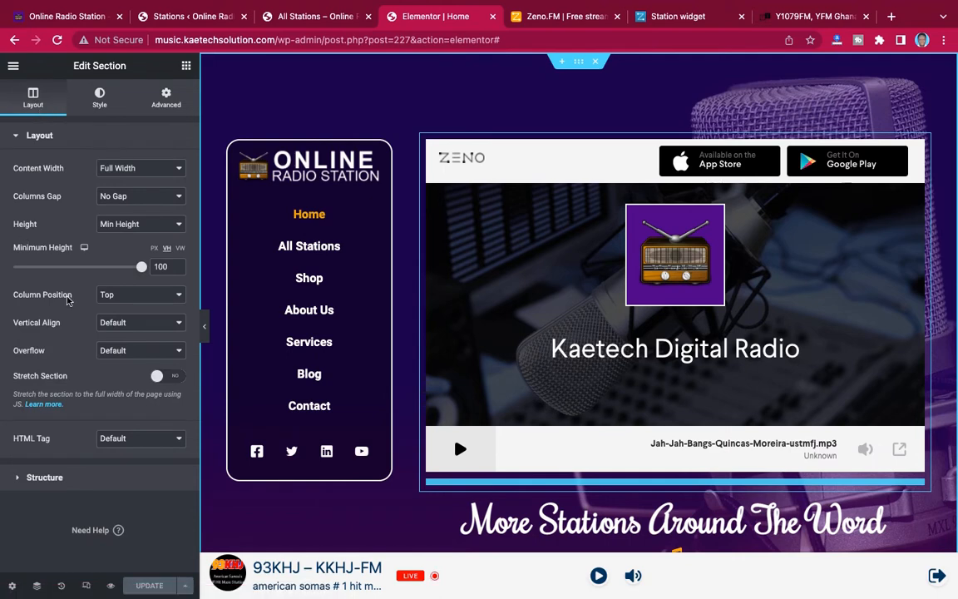
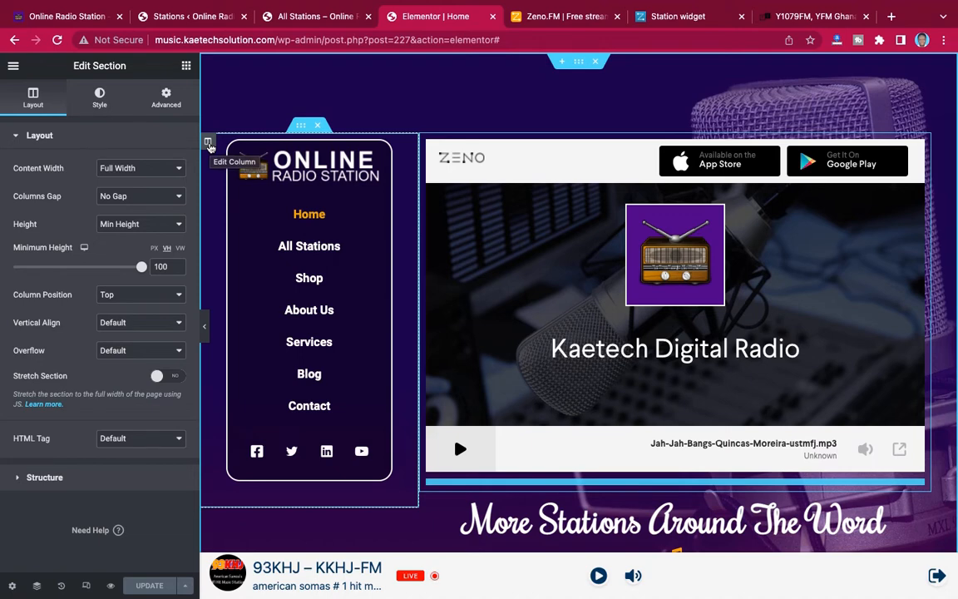
Assign the CSS class sticky-menu to the column holding the logo and navigation menu, and update the page
{"action": "left_click", "coordinate": [208, 145]}
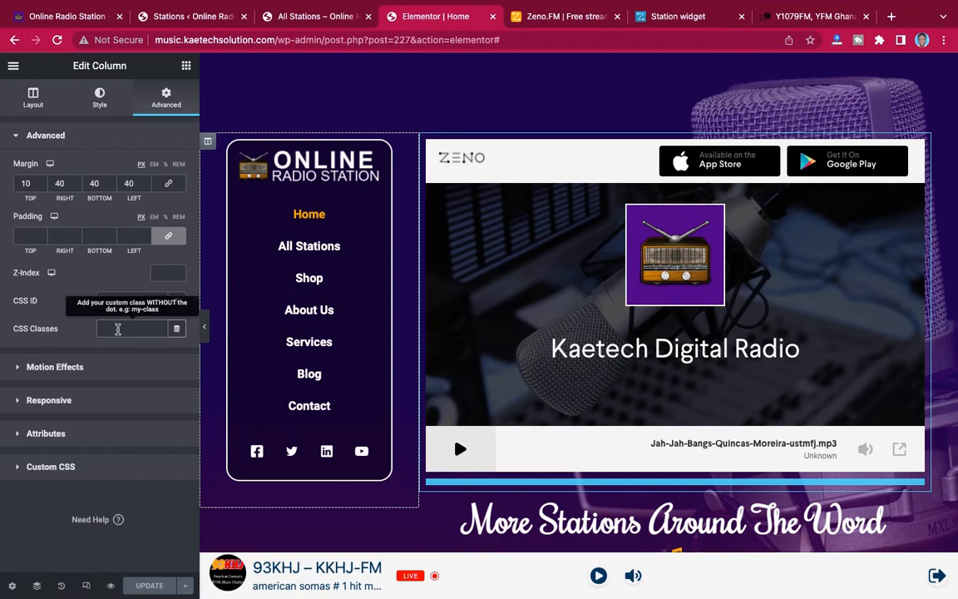
{"action": "type", "text": "t"}
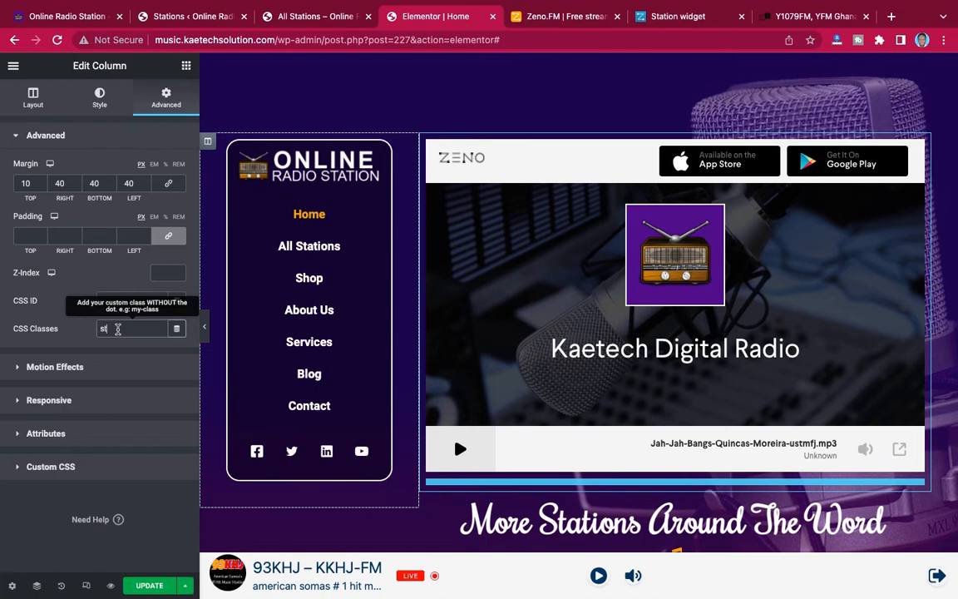
{"action": "type", "text": "icky"}
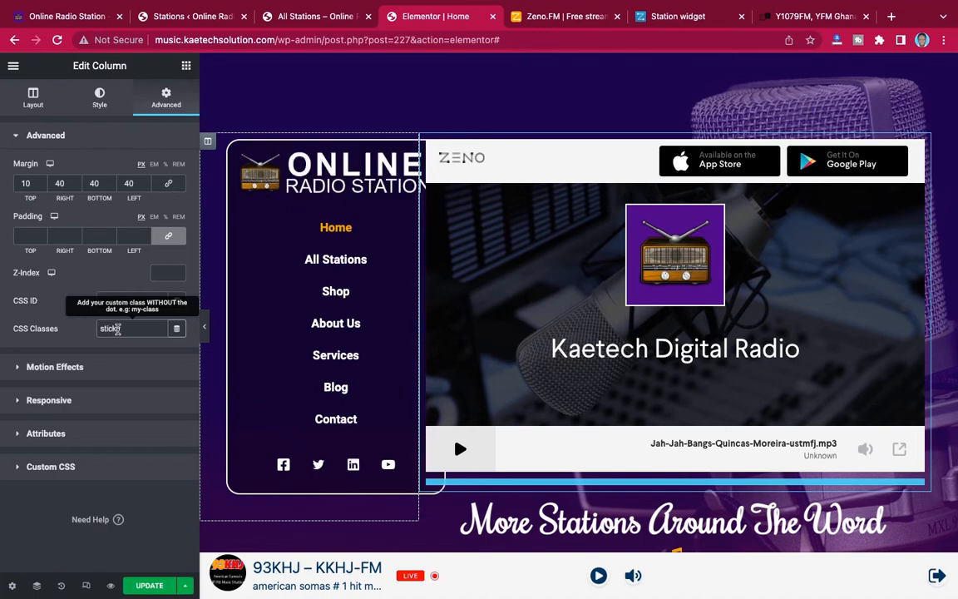
{"action": "type", "text": "-menu"}
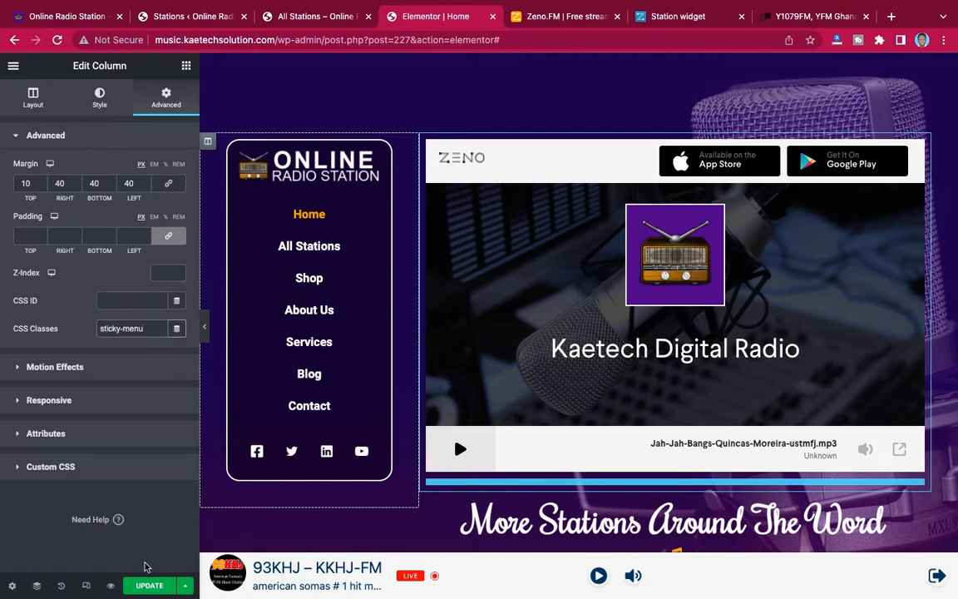
{"action": "left_click", "coordinate": [148, 586]}
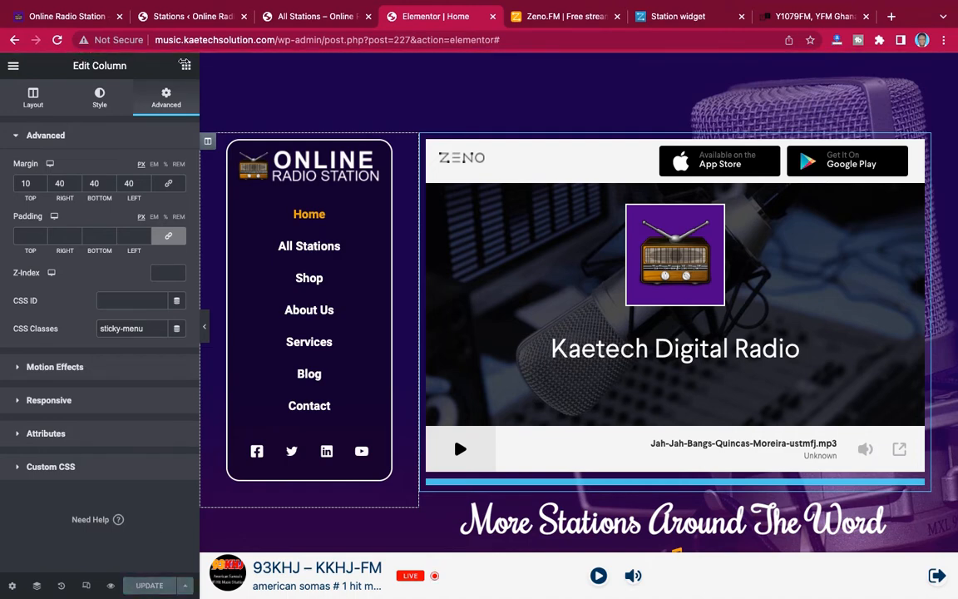
Open the Sticky Menu (or Anything!) settings page in the WordPress dashboard and look through its basic settings
{"action": "left_click", "coordinate": [186, 18]}
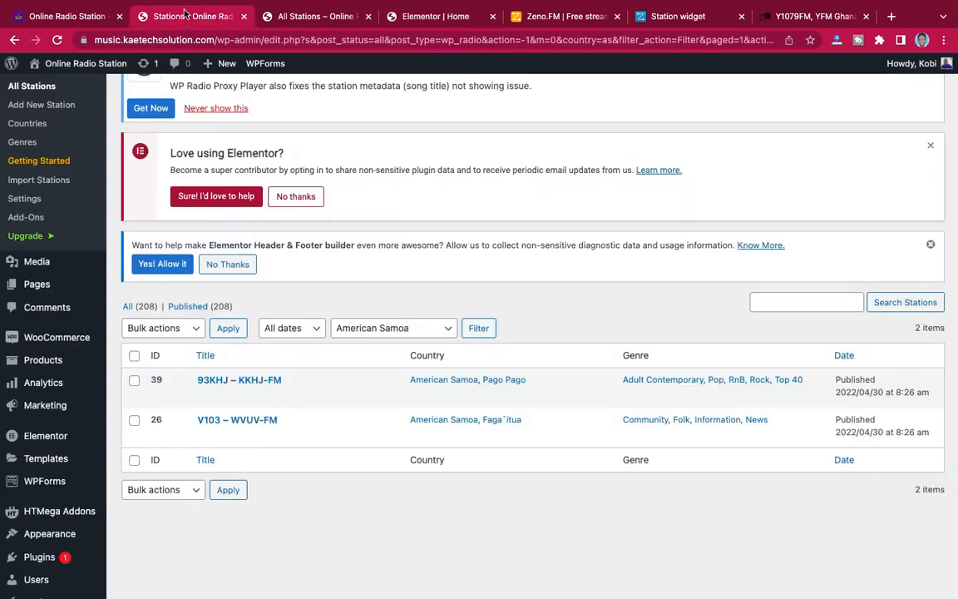
{"action": "scroll", "coordinate": [47, 367], "scroll_direction": "down", "scroll_amount": 2}
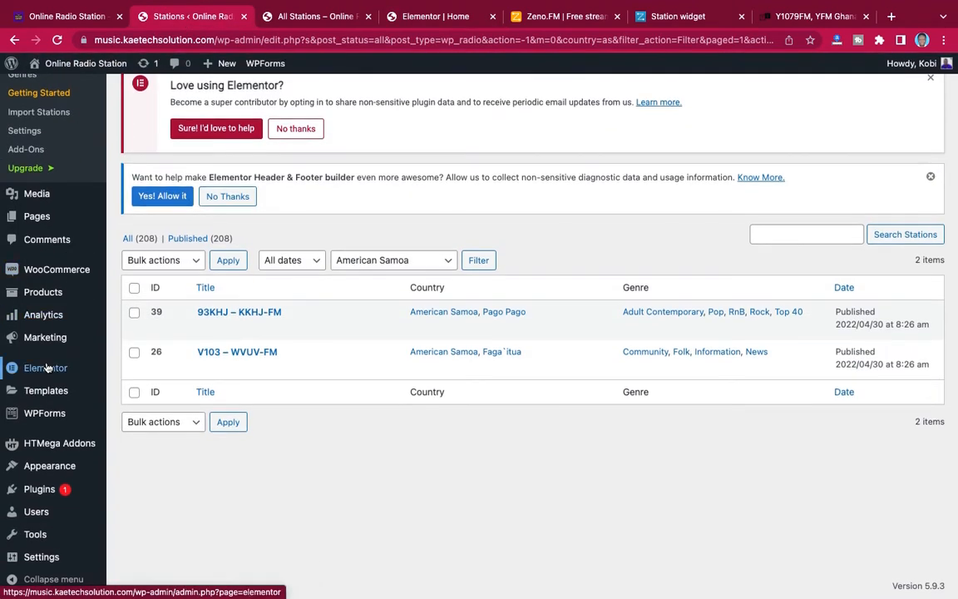
{"action": "mouse_move", "coordinate": [31, 564]}
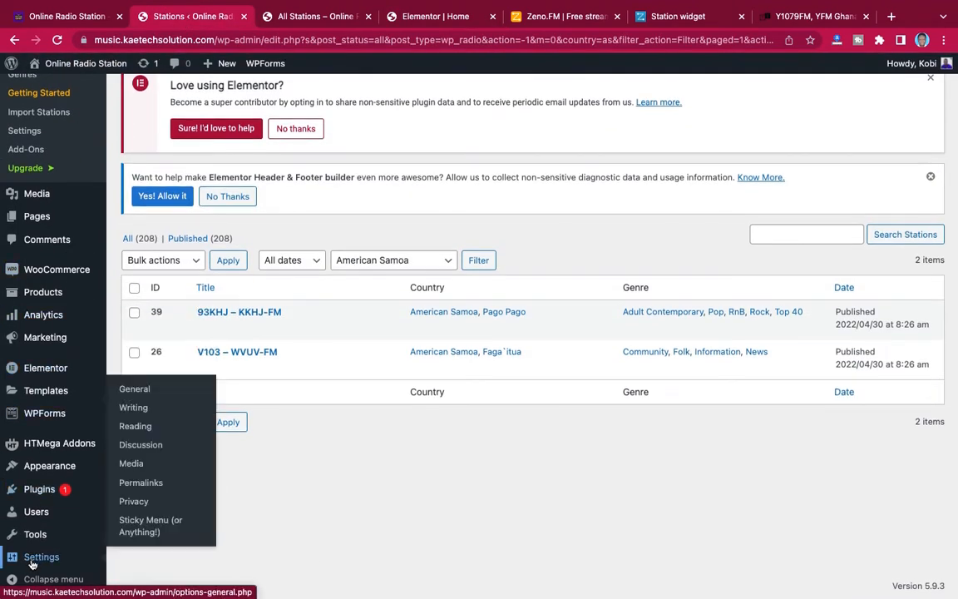
{"action": "left_click", "coordinate": [152, 529]}
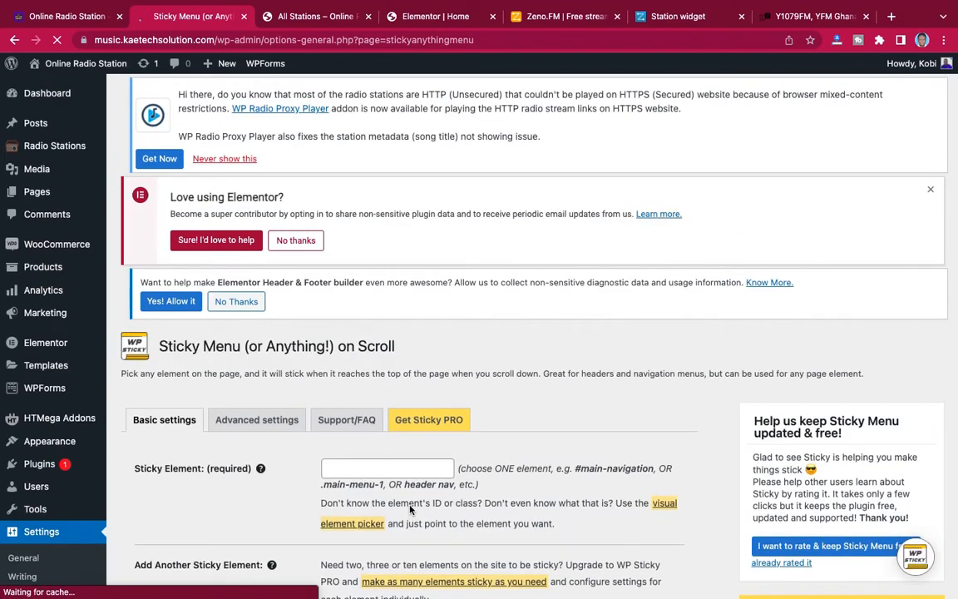
{"action": "scroll", "coordinate": [225, 516], "scroll_direction": "down", "scroll_amount": 3}
{"action": "scroll", "coordinate": [224, 492], "scroll_direction": "down", "scroll_amount": 4}
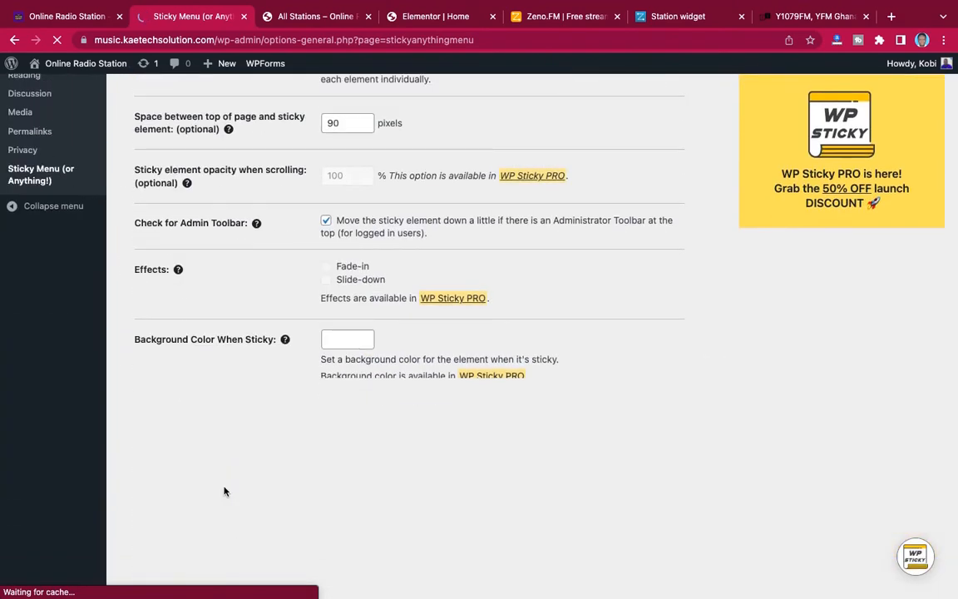
{"action": "scroll", "coordinate": [225, 492], "scroll_direction": "up", "scroll_amount": 6}
{"action": "scroll", "coordinate": [225, 492], "scroll_direction": "down", "scroll_amount": 3}
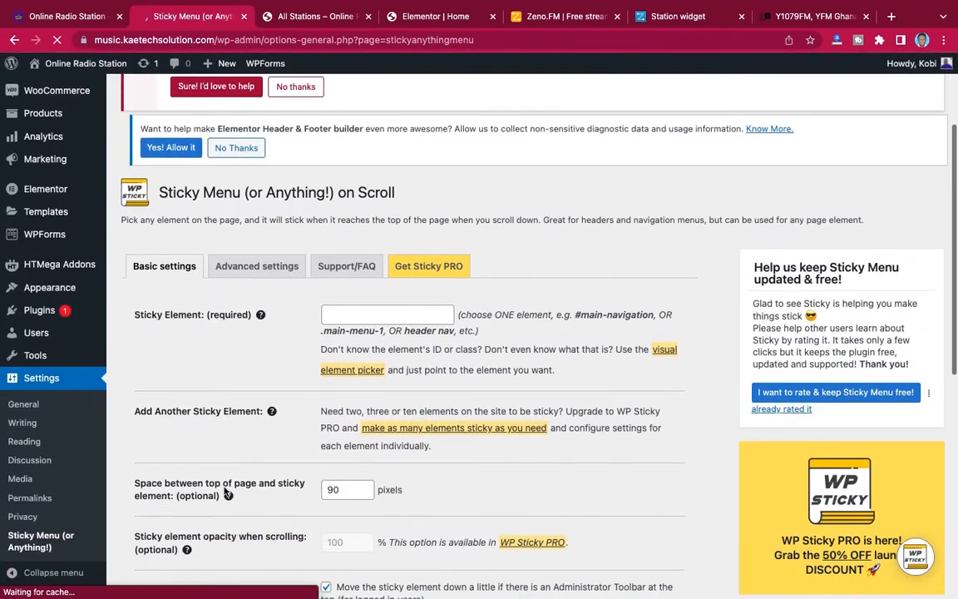
{"action": "scroll", "coordinate": [224, 491], "scroll_direction": "up", "scroll_amount": 1}
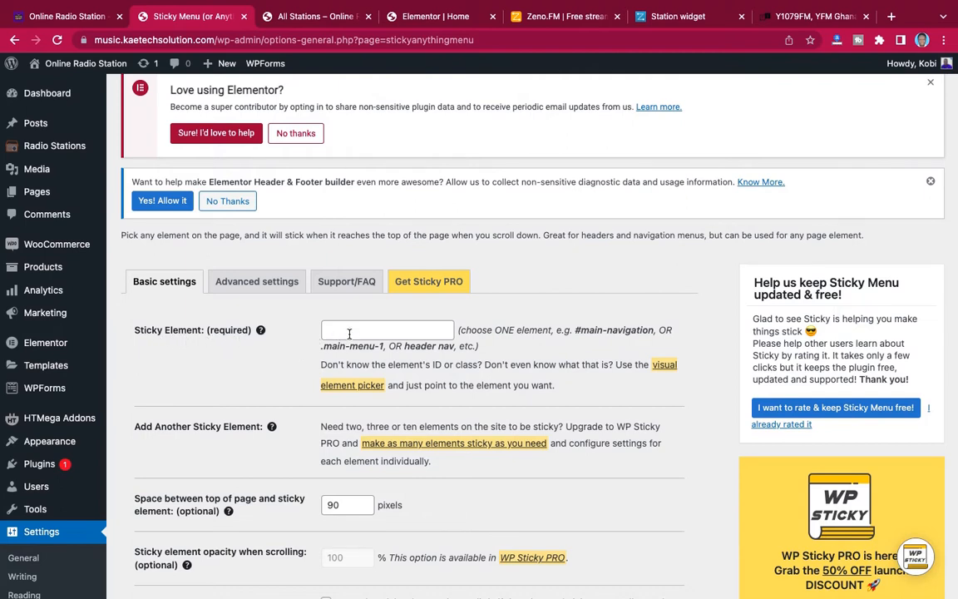
Copy the menu column's CSS class from the Elementor page and set the plugin's Sticky Element to .sticky-menu
{"action": "left_click", "coordinate": [416, 16]}
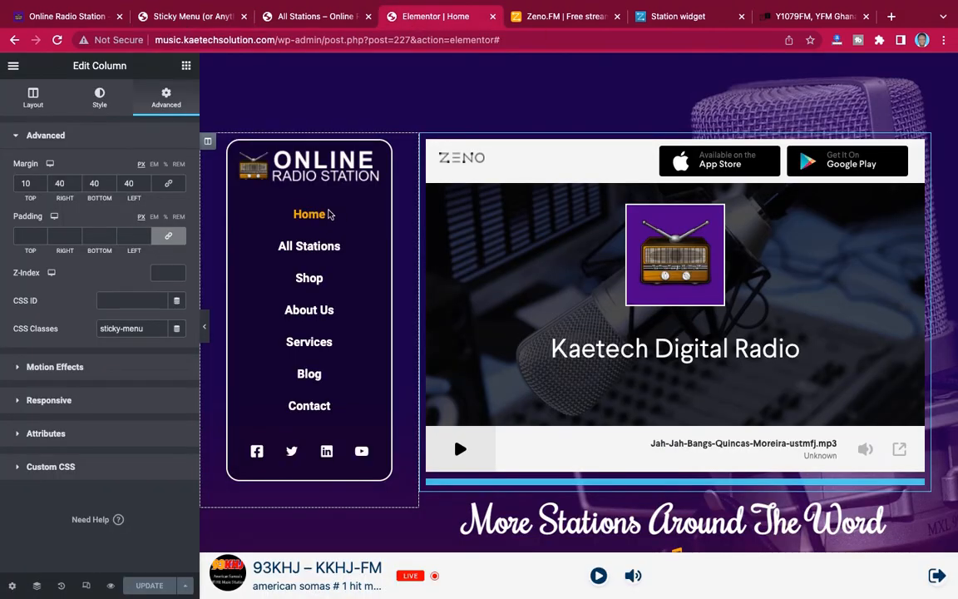
{"action": "left_click_drag", "start_coordinate": [143, 329], "coordinate": [95, 327]}
{"action": "key", "text": "ctrl+c"}
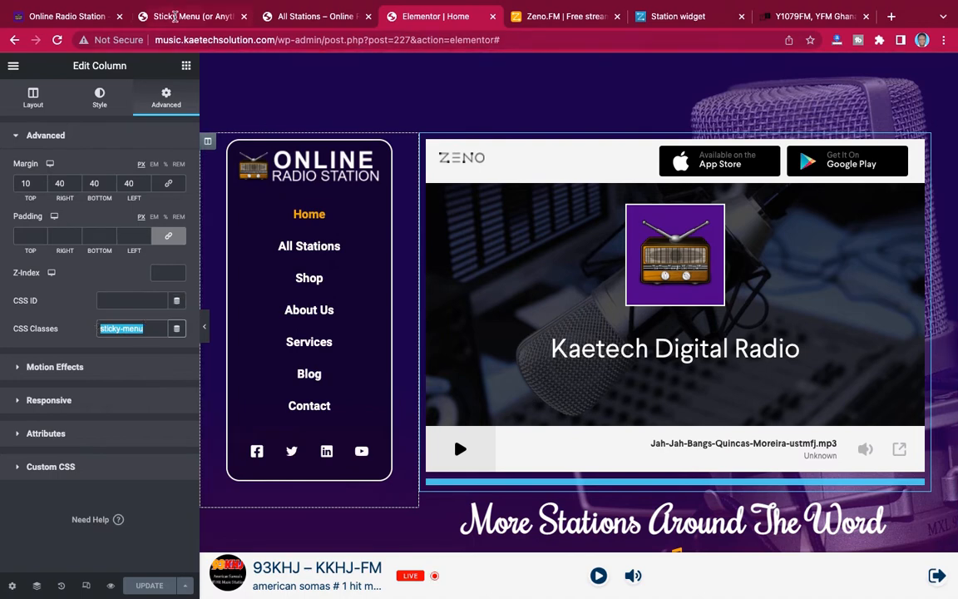
{"action": "left_click", "coordinate": [177, 18]}
{"action": "left_click", "coordinate": [335, 329]}
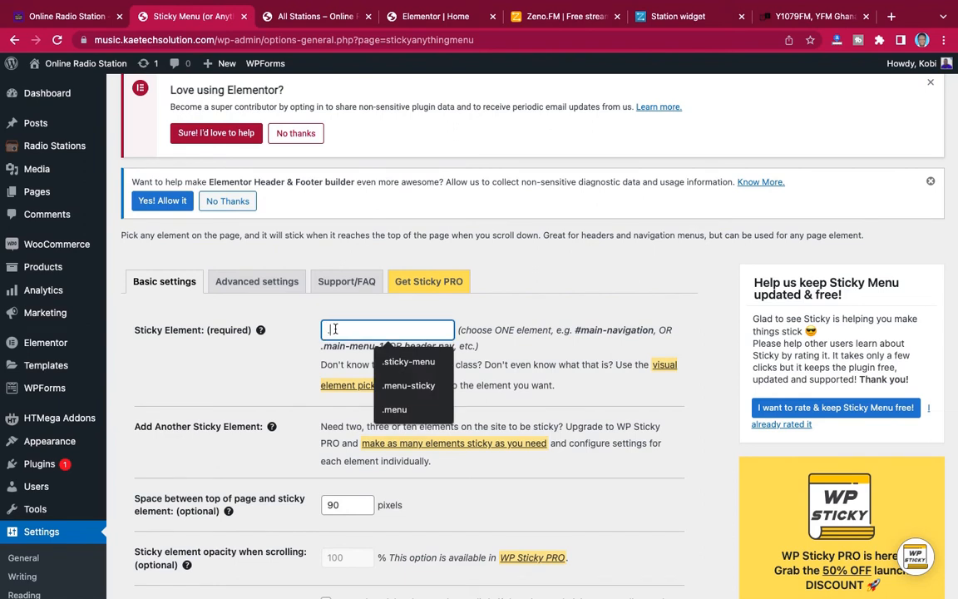
{"action": "type", "text": "."}
{"action": "key", "text": "ctrl+v"}
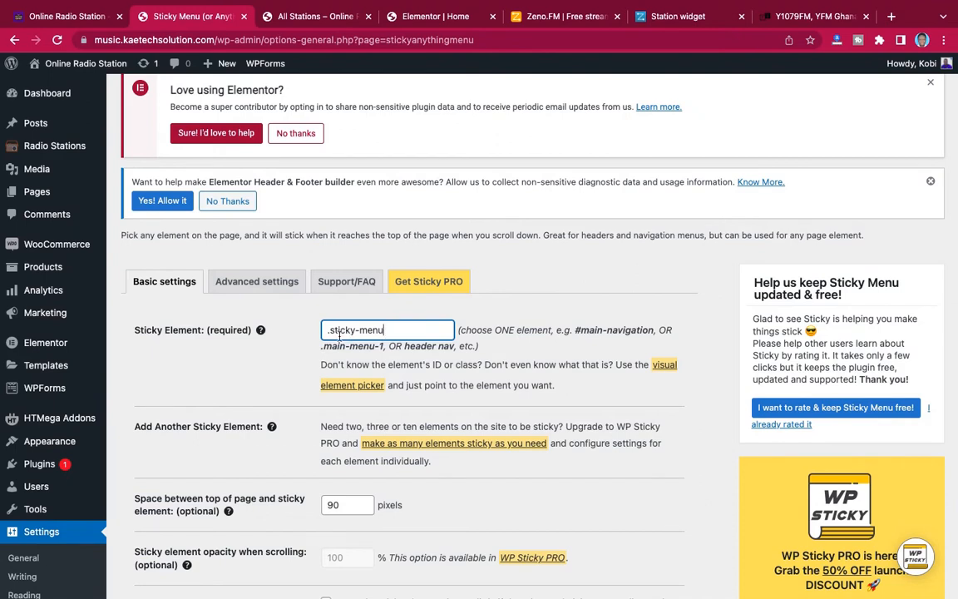
{"action": "left_click", "coordinate": [578, 331]}
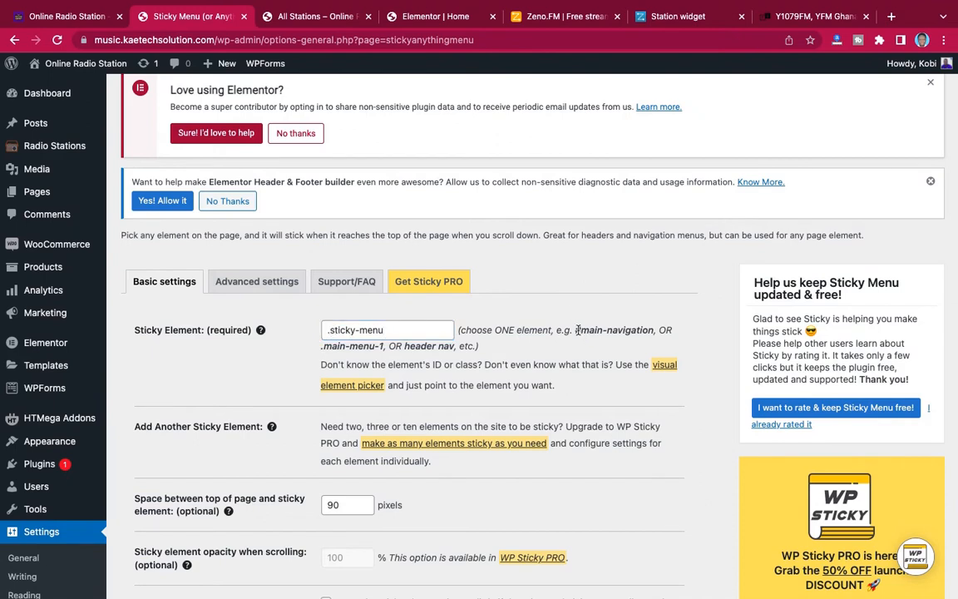
{"action": "left_click", "coordinate": [391, 330]}
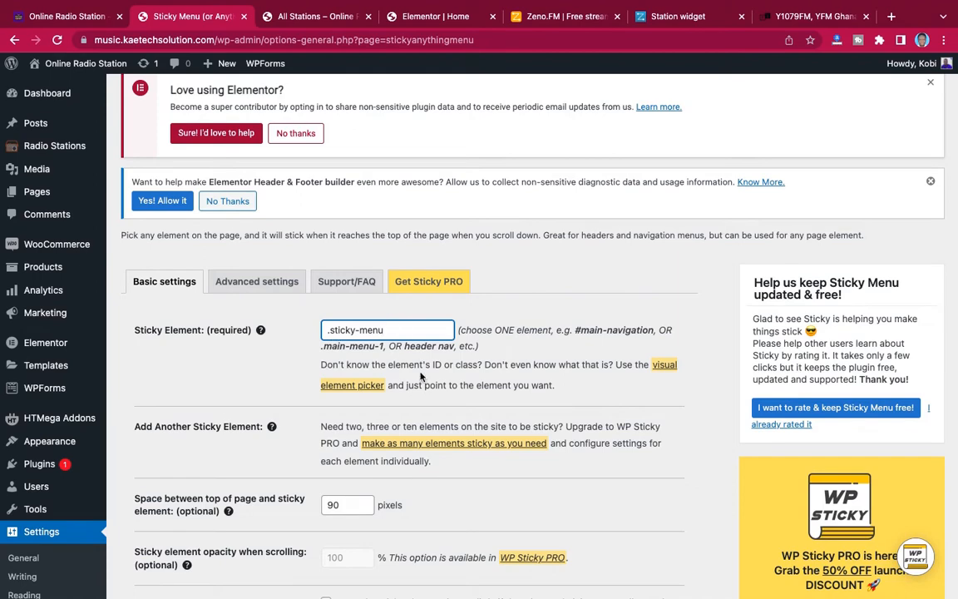
Compare the sticky element's top spacing setting with the menu column's position in the Elementor page, and save the plugin's changes
{"action": "scroll", "coordinate": [422, 376], "scroll_direction": "down", "scroll_amount": 5}
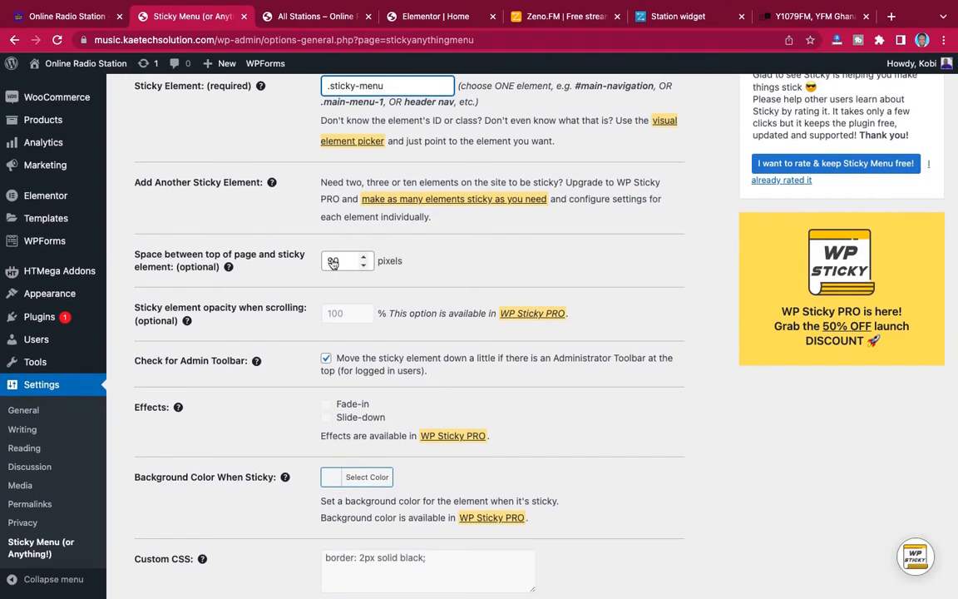
{"action": "left_click", "coordinate": [392, 15]}
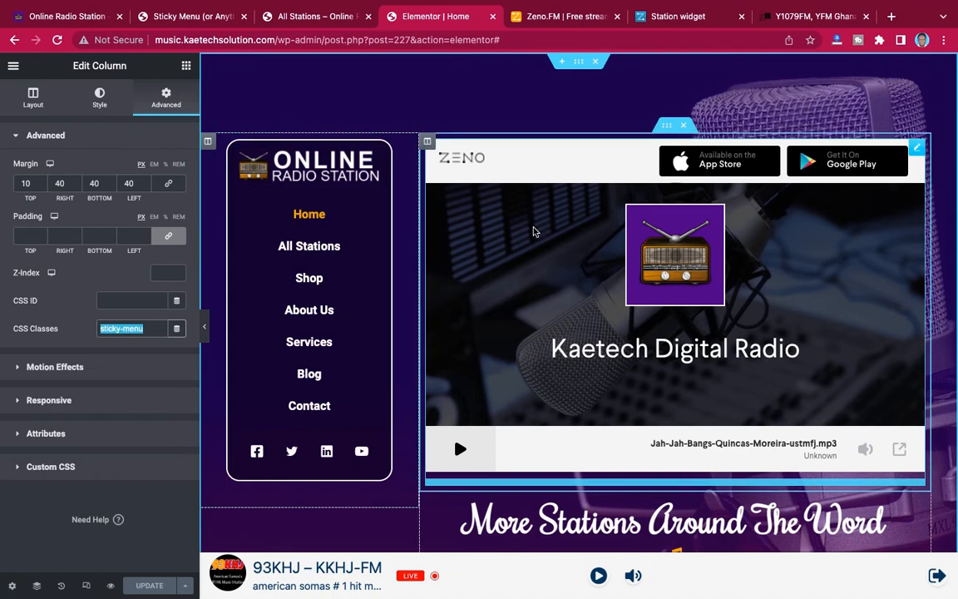
{"action": "scroll", "coordinate": [533, 229], "scroll_direction": "down", "scroll_amount": 3}
{"action": "scroll", "coordinate": [533, 231], "scroll_direction": "up", "scroll_amount": 3}
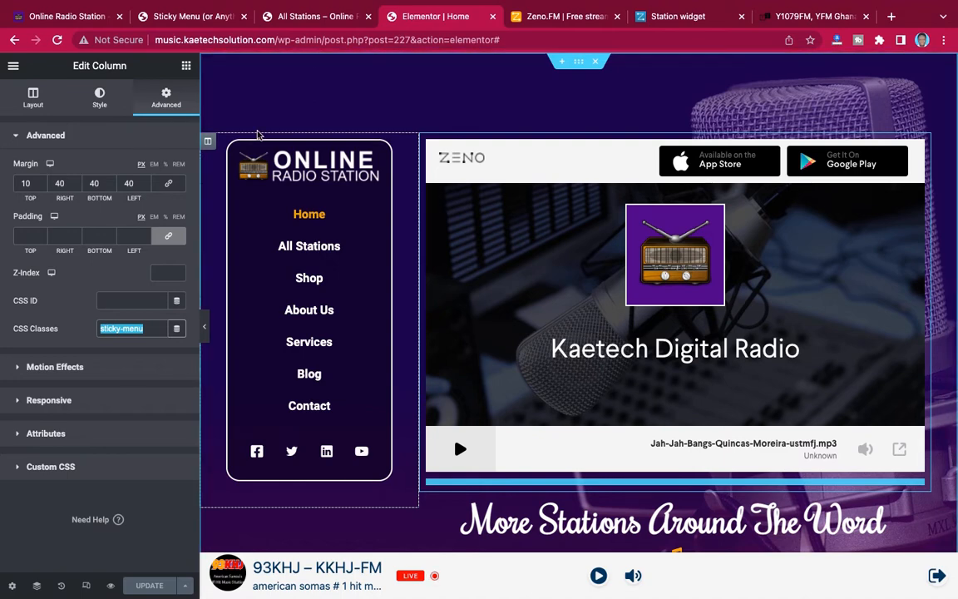
{"action": "left_click", "coordinate": [189, 18]}
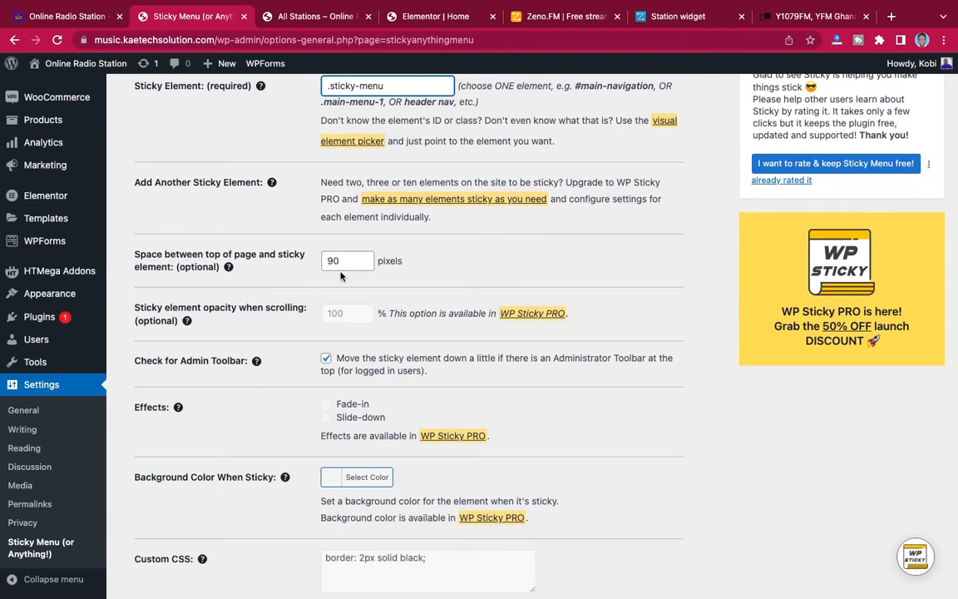
{"action": "scroll", "coordinate": [570, 414], "scroll_direction": "down", "scroll_amount": 3}
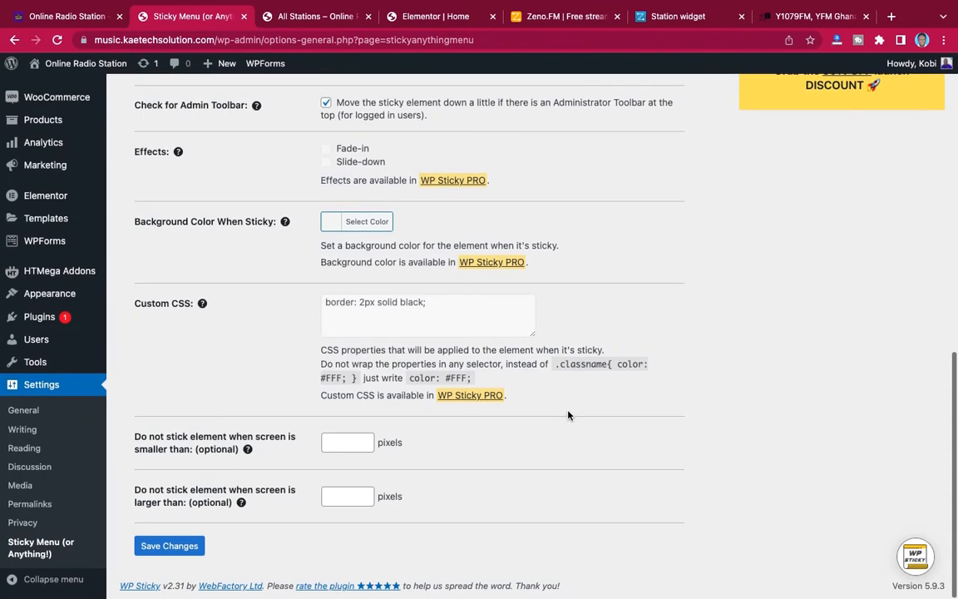
{"action": "left_click", "coordinate": [170, 547]}
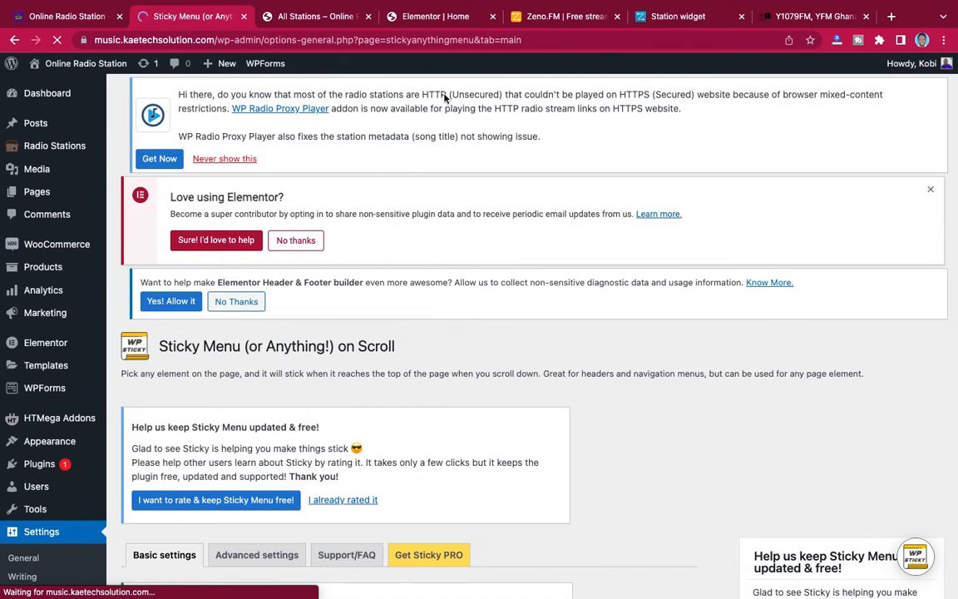
Open the live home page and check how the side menu behaves while moving through the page down to View More Stations
{"action": "left_click", "coordinate": [315, 18]}
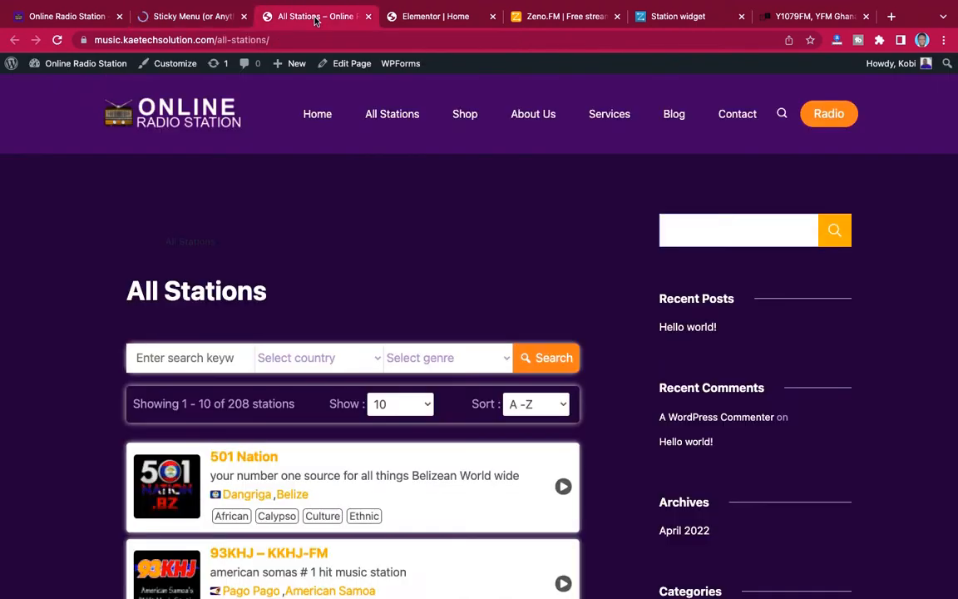
{"action": "left_click", "coordinate": [317, 117]}
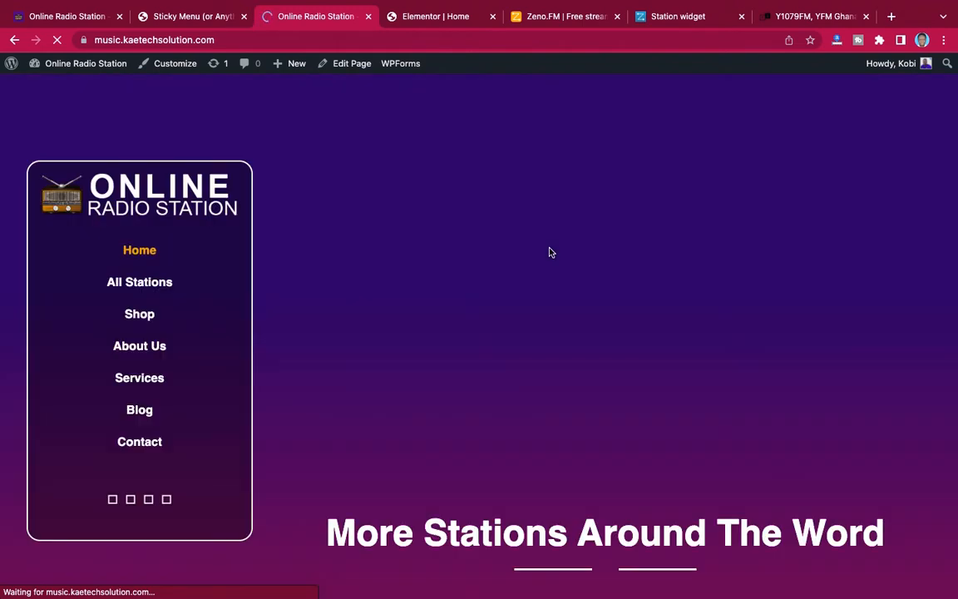
{"action": "scroll", "coordinate": [746, 306], "scroll_direction": "down", "scroll_amount": 5}
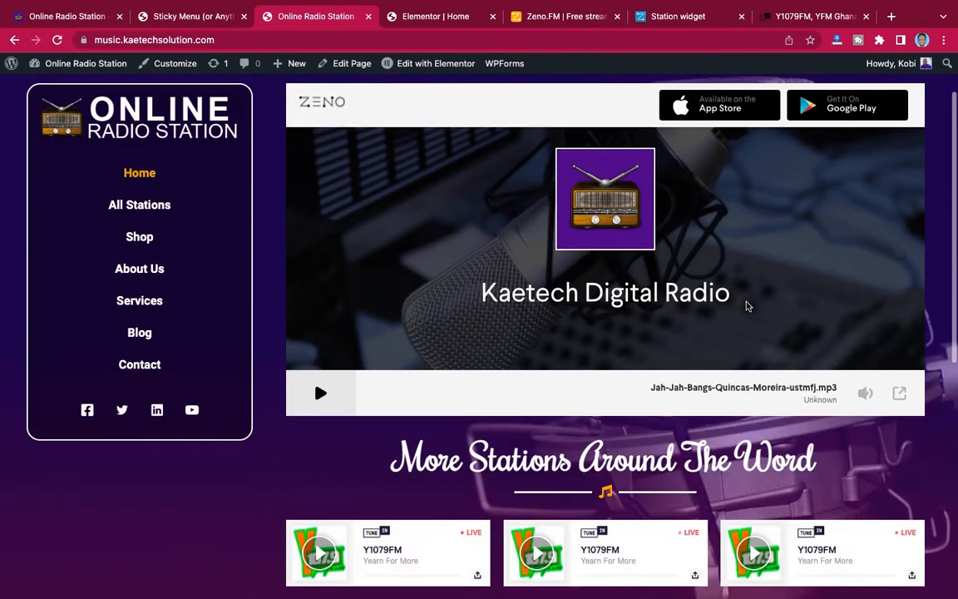
{"action": "scroll", "coordinate": [745, 306], "scroll_direction": "down", "scroll_amount": 2}
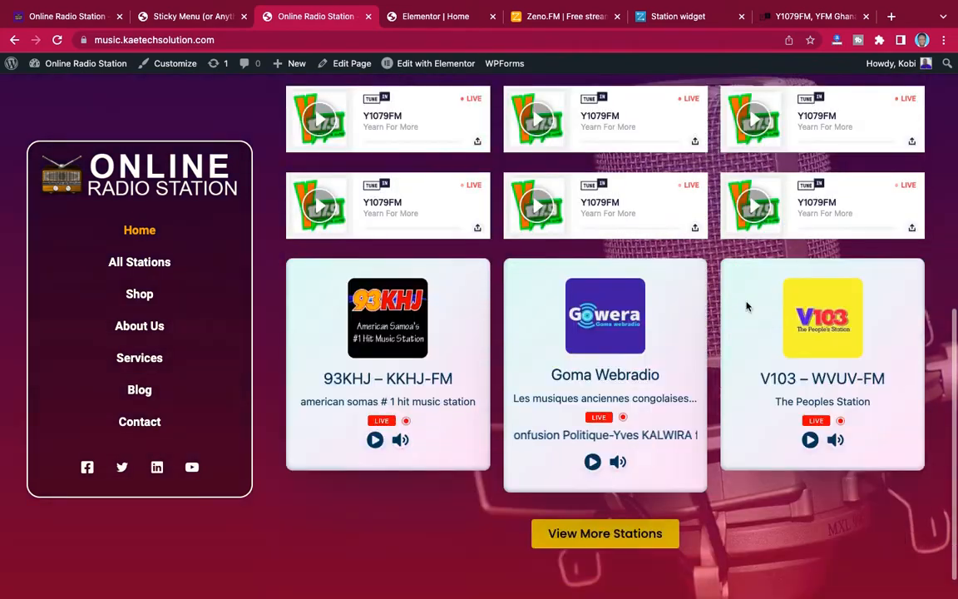
{"action": "scroll", "coordinate": [746, 306], "scroll_direction": "up", "scroll_amount": 4}
{"action": "scroll", "coordinate": [746, 306], "scroll_direction": "up", "scroll_amount": 3}
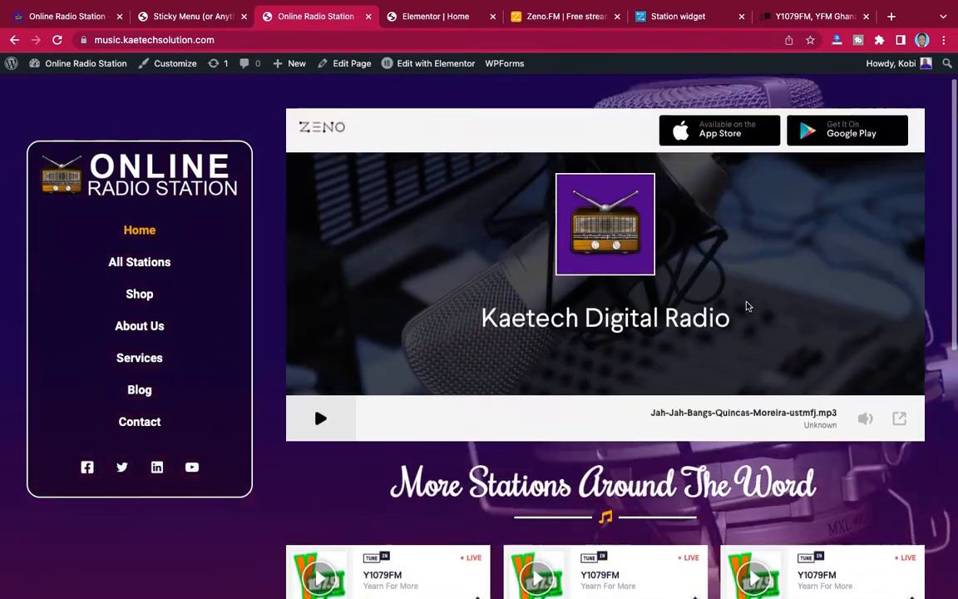
{"action": "scroll", "coordinate": [746, 306], "scroll_direction": "down", "scroll_amount": 3}
{"action": "scroll", "coordinate": [745, 306], "scroll_direction": "down", "scroll_amount": 5}
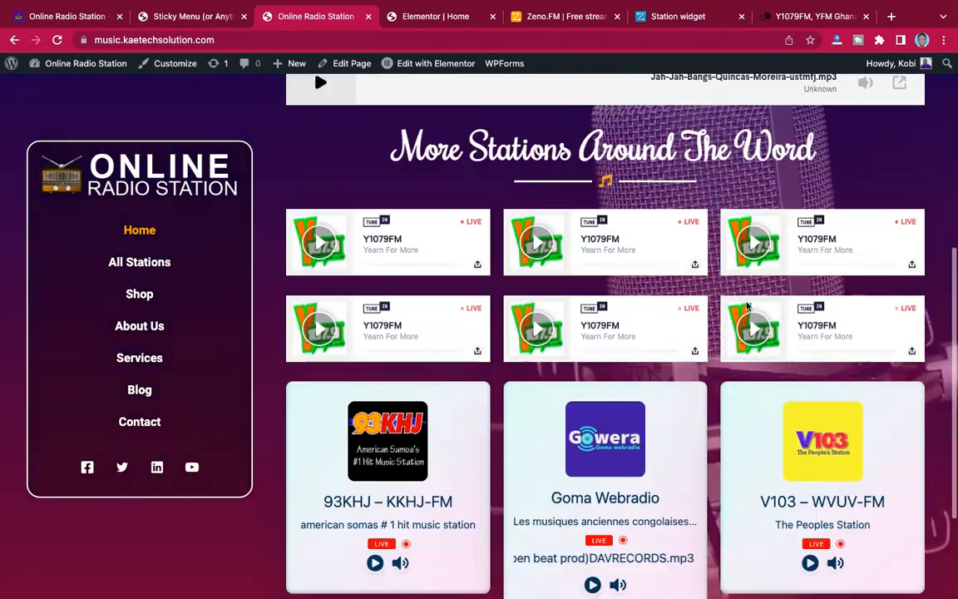
{"action": "scroll", "coordinate": [746, 306], "scroll_direction": "up", "scroll_amount": 5}
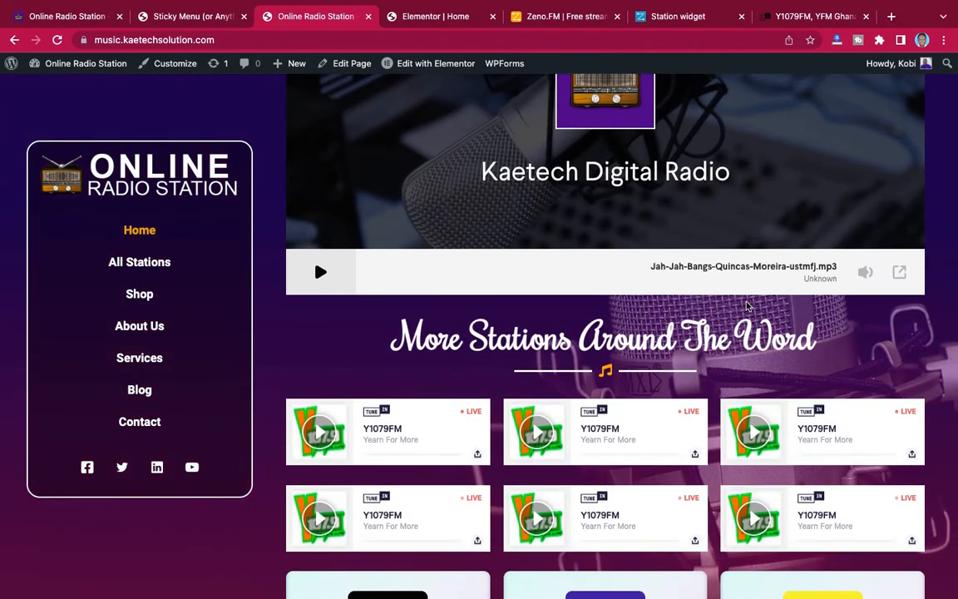
{"action": "scroll", "coordinate": [746, 306], "scroll_direction": "up", "scroll_amount": 3}
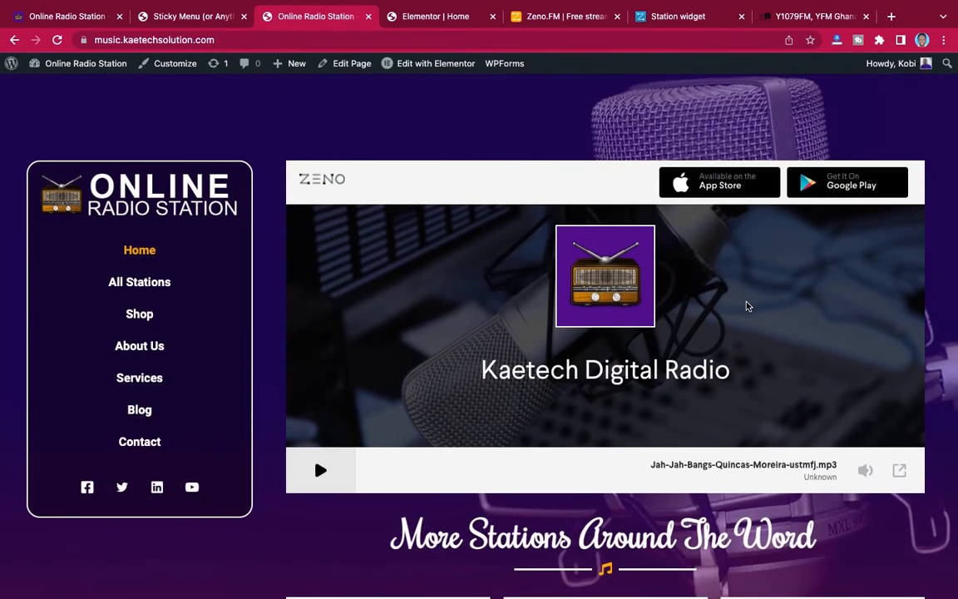
{"action": "scroll", "coordinate": [746, 306], "scroll_direction": "down", "scroll_amount": 8}
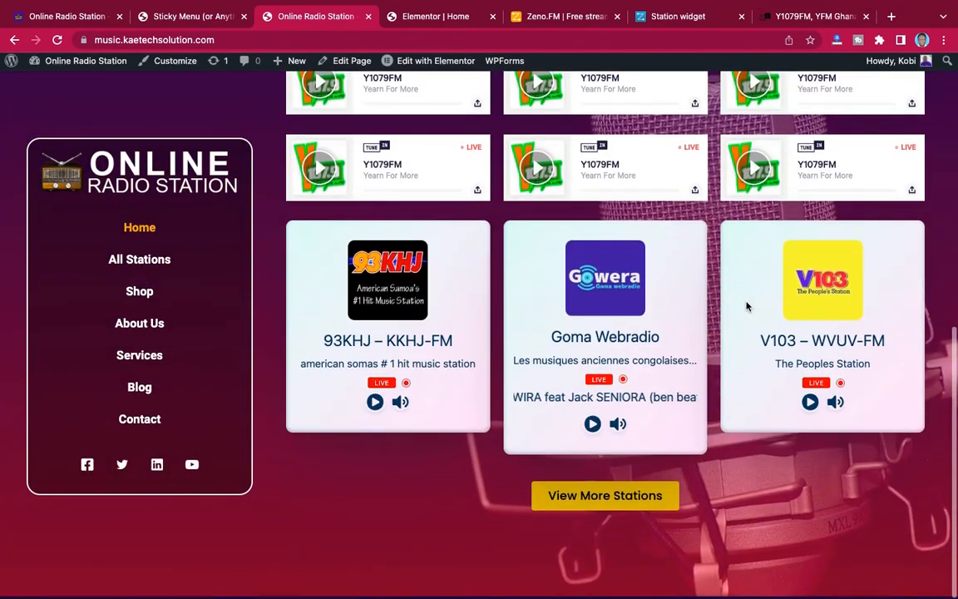
{"action": "scroll", "coordinate": [746, 306], "scroll_direction": "up", "scroll_amount": 7}
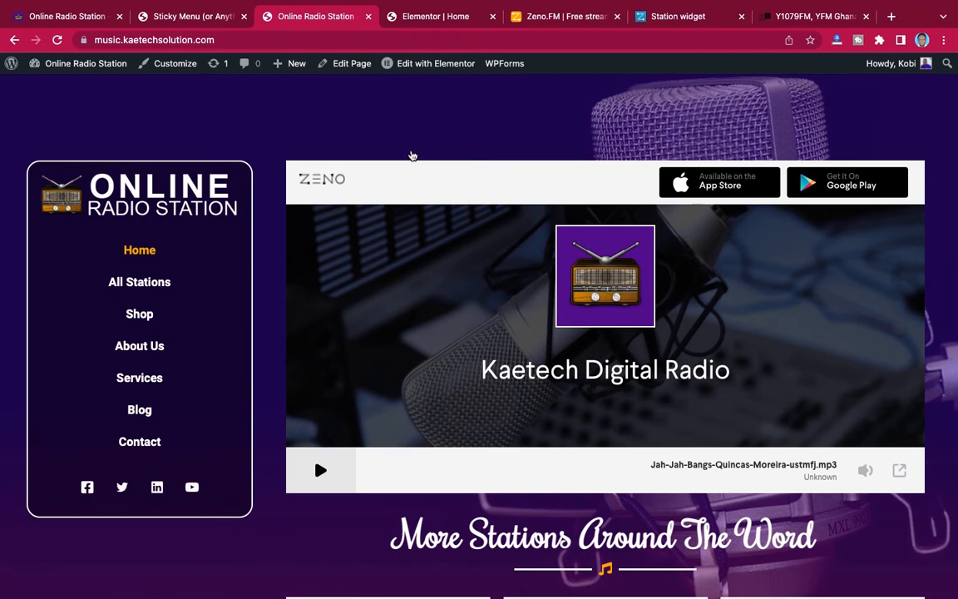
Open the finished reference site's home page and inspect it in the browser's responsive device view
{"action": "left_click", "coordinate": [437, 17]}
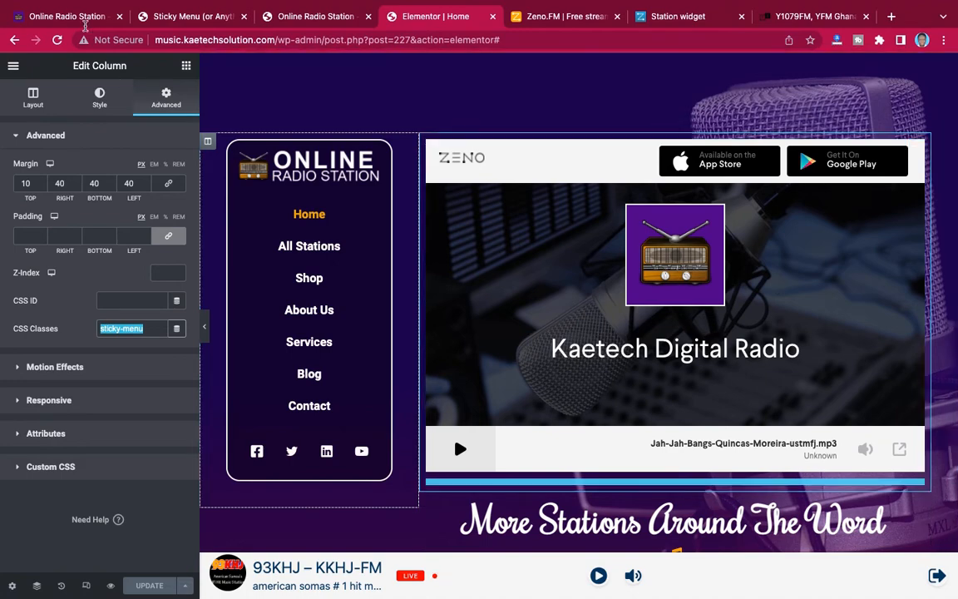
{"action": "left_click", "coordinate": [74, 16]}
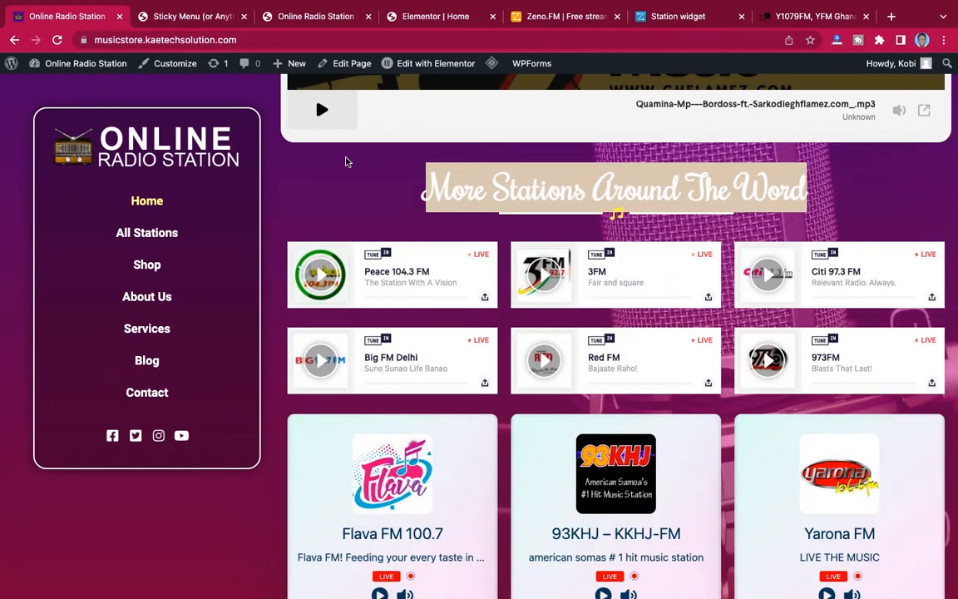
{"action": "left_click", "coordinate": [385, 207]}
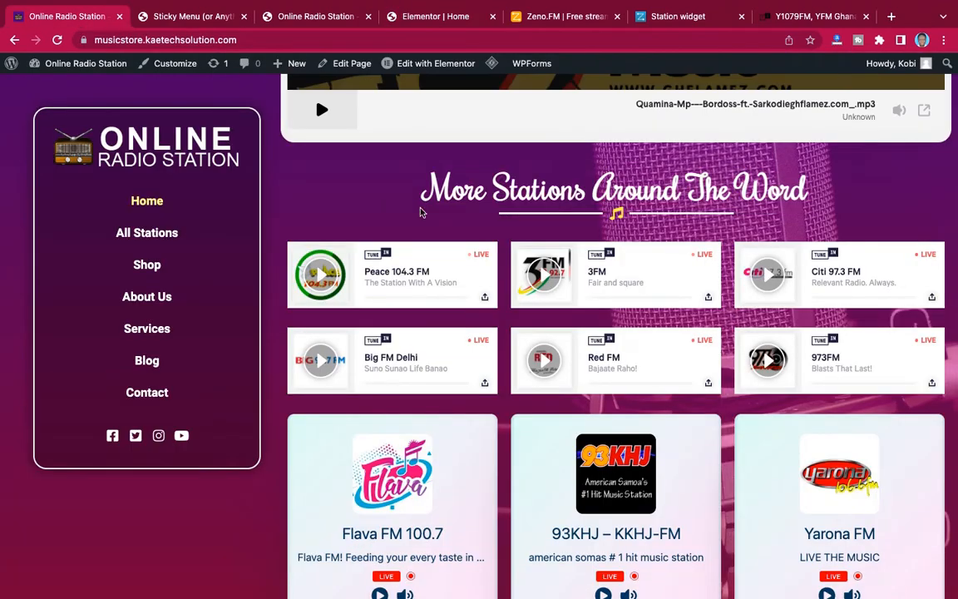
{"action": "scroll", "coordinate": [421, 212], "scroll_direction": "up", "scroll_amount": 5}
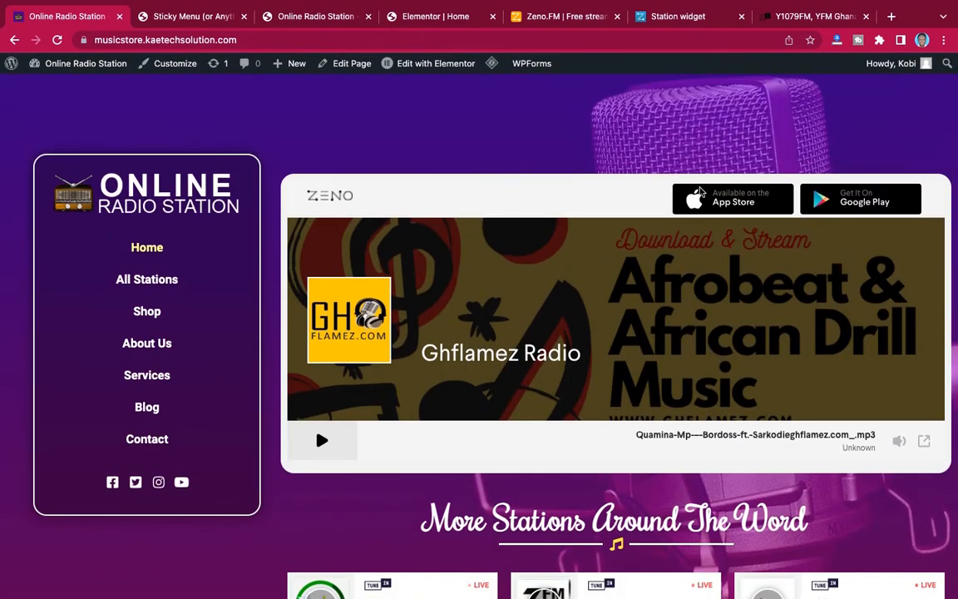
{"action": "right_click", "coordinate": [491, 147]}
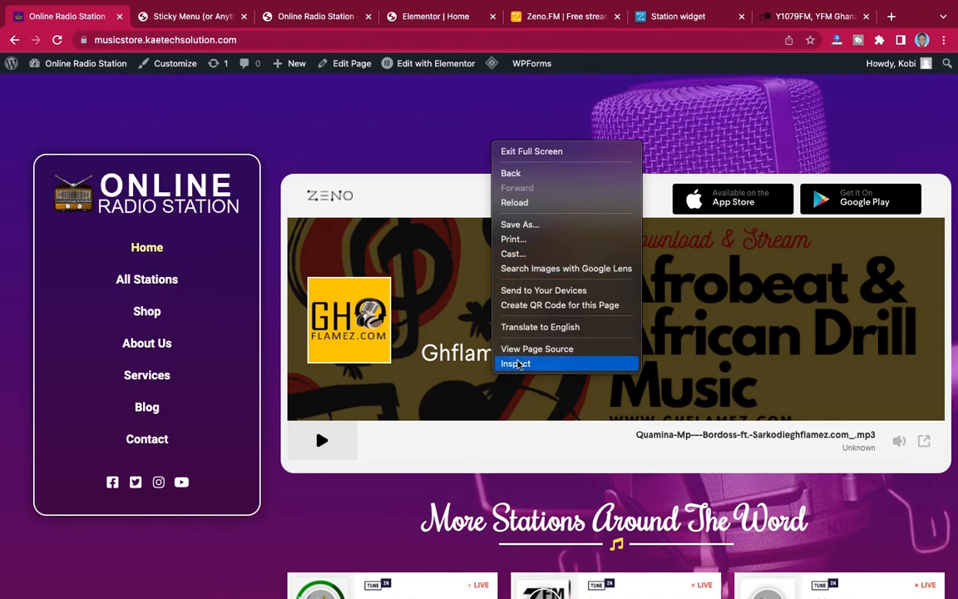
{"action": "left_click", "coordinate": [517, 364]}
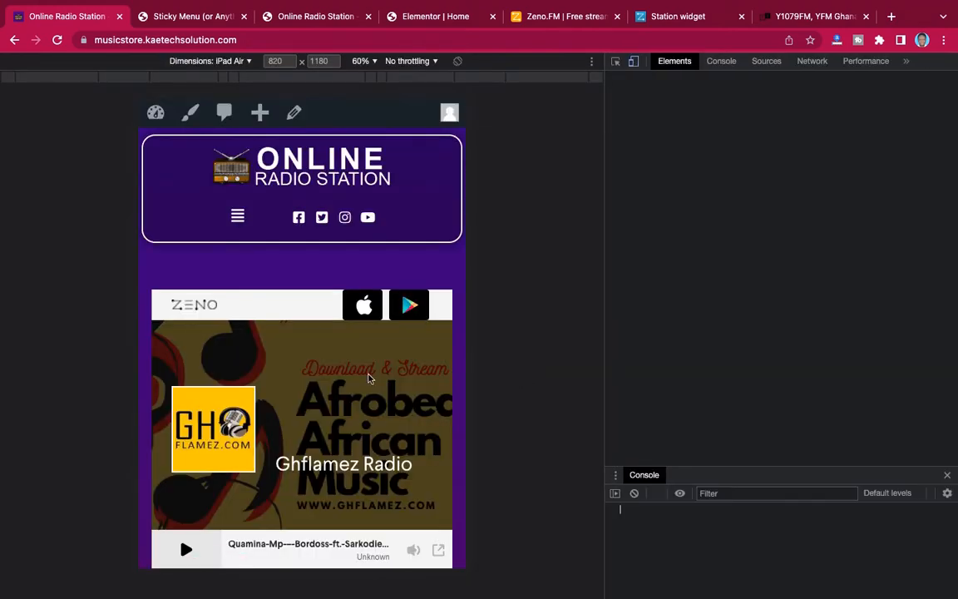
Check the reference home page and its sticky menu in the iPad Air device view, inspecting the page's section elements
{"action": "scroll", "coordinate": [369, 379], "scroll_direction": "down", "scroll_amount": 5}
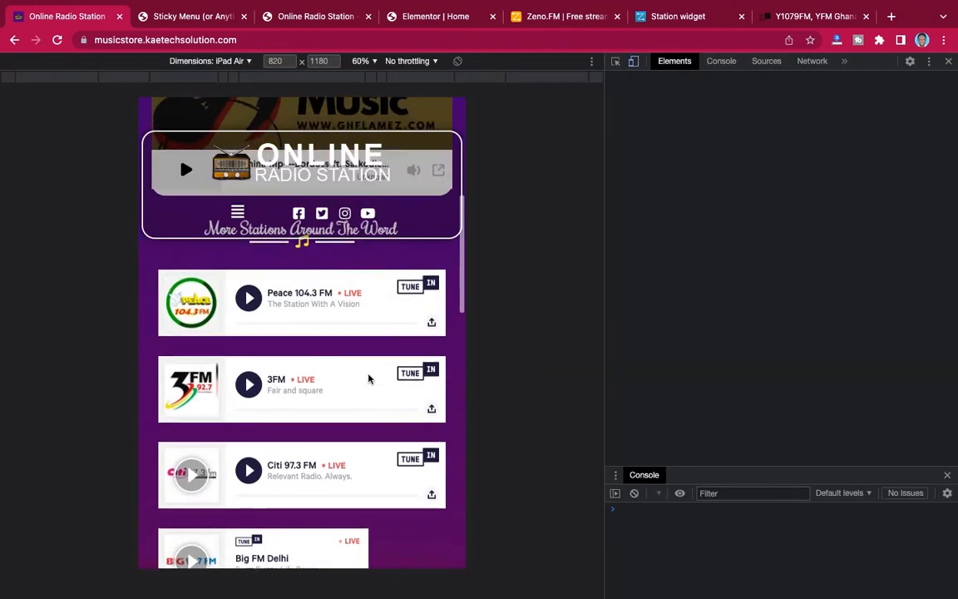
{"action": "scroll", "coordinate": [369, 380], "scroll_direction": "down", "scroll_amount": 5}
{"action": "scroll", "coordinate": [369, 380], "scroll_direction": "up", "scroll_amount": 12}
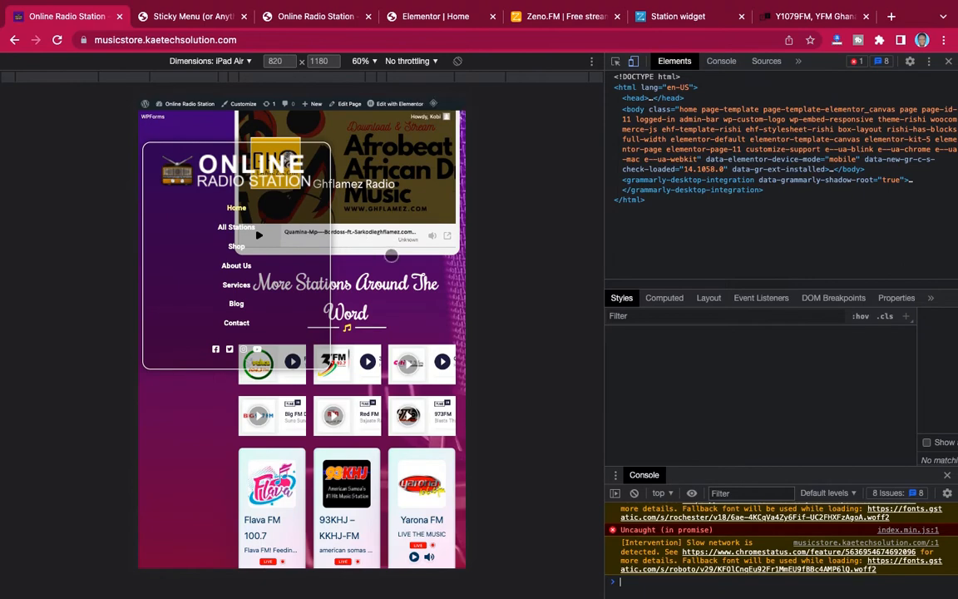
{"action": "key", "text": "ctrl+shift+c"}
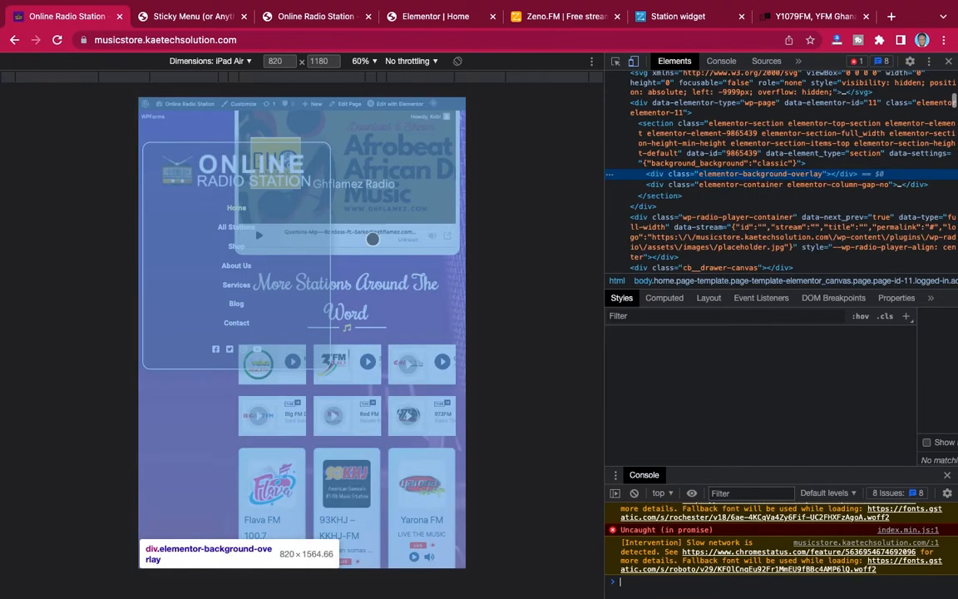
{"action": "left_click", "coordinate": [372, 239]}
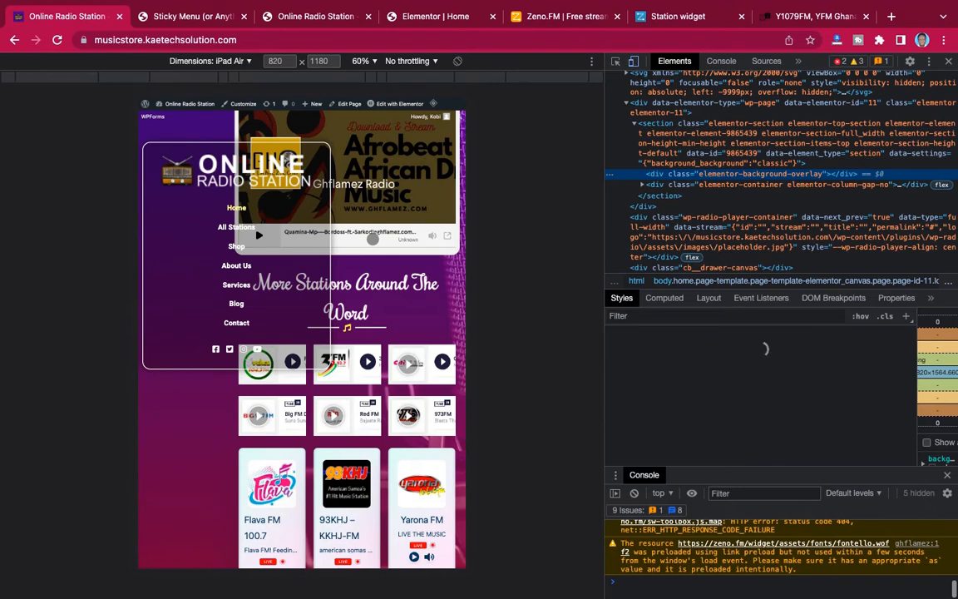
Check the reference page and its collapsible menu in the iPhone 12 Pro device view, and close the developer tools
{"action": "left_click", "coordinate": [222, 61]}
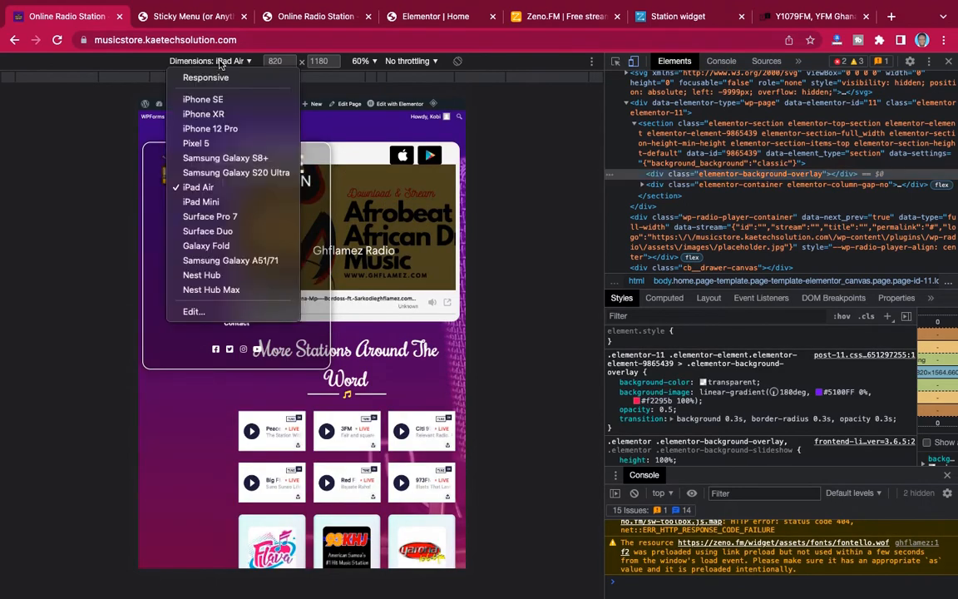
{"action": "left_click", "coordinate": [208, 129]}
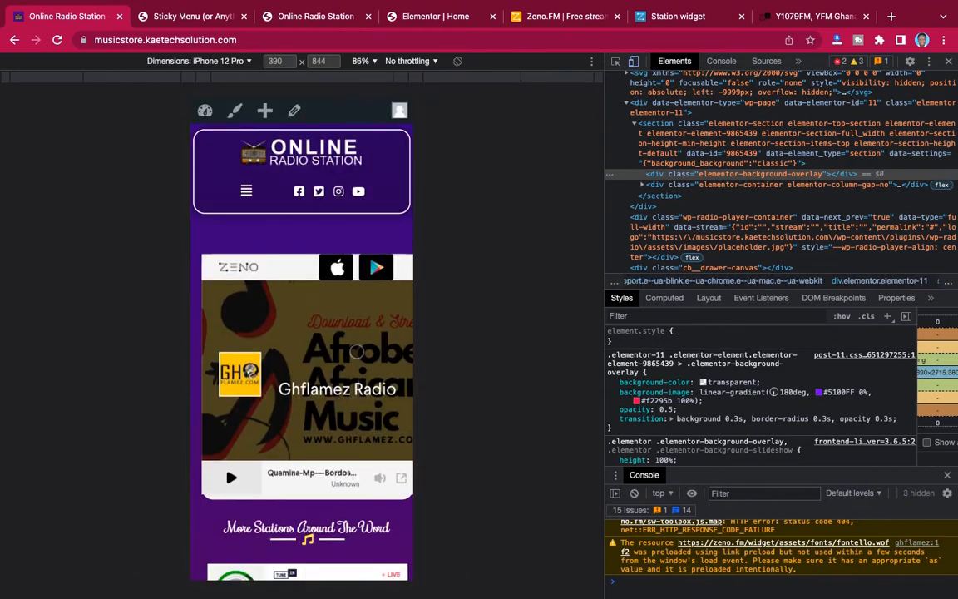
{"action": "scroll", "coordinate": [352, 323], "scroll_direction": "down", "scroll_amount": 5}
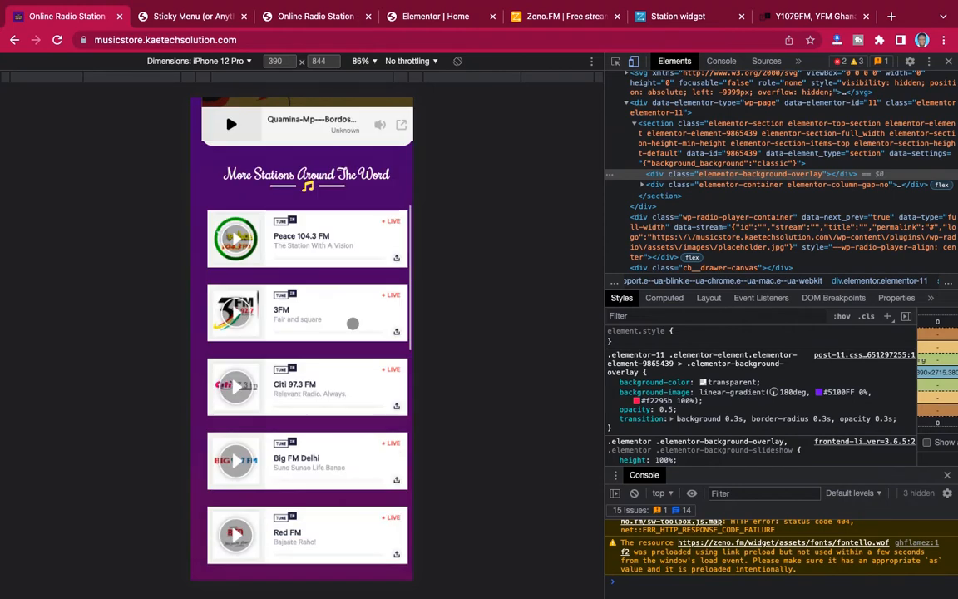
{"action": "scroll", "coordinate": [274, 219], "scroll_direction": "up", "scroll_amount": 2}
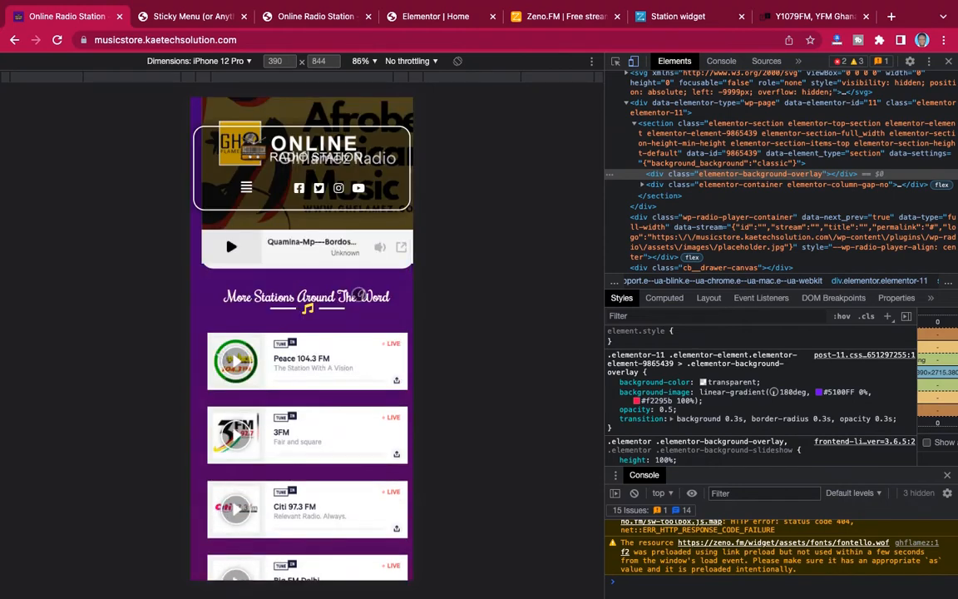
{"action": "left_click", "coordinate": [245, 188]}
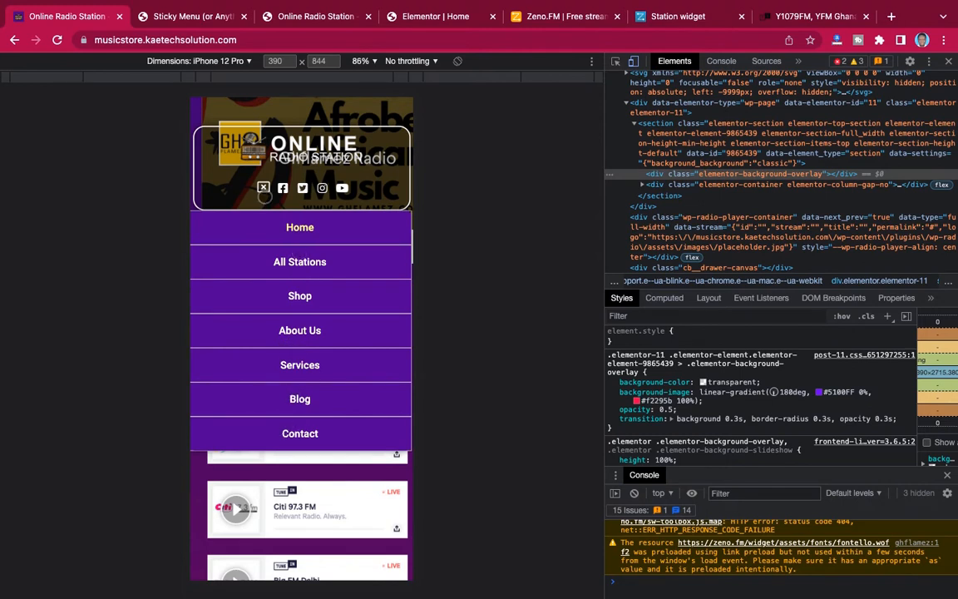
{"action": "left_click", "coordinate": [263, 187]}
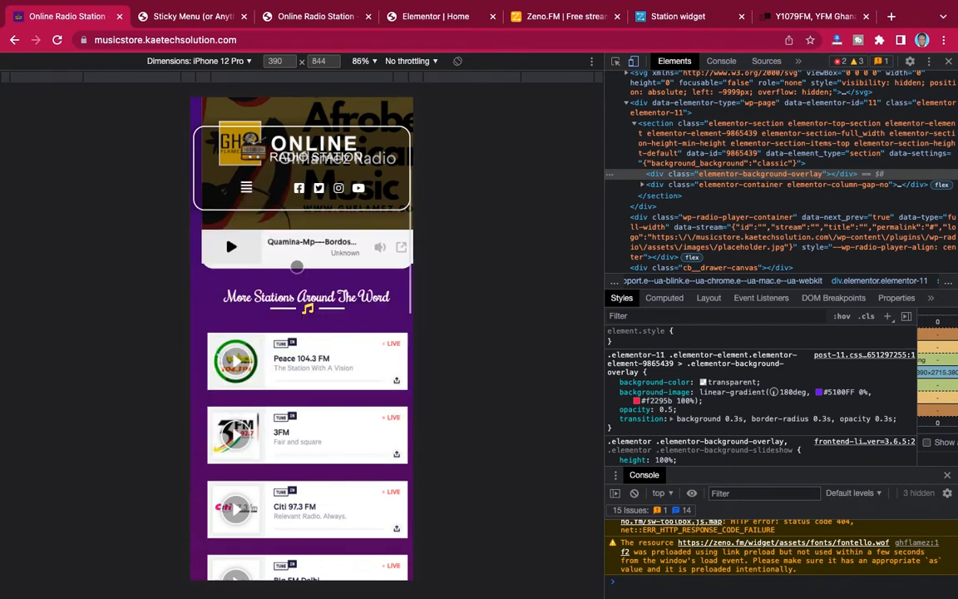
{"action": "scroll", "coordinate": [297, 266], "scroll_direction": "down", "scroll_amount": 3}
{"action": "scroll", "coordinate": [235, 198], "scroll_direction": "up", "scroll_amount": 5}
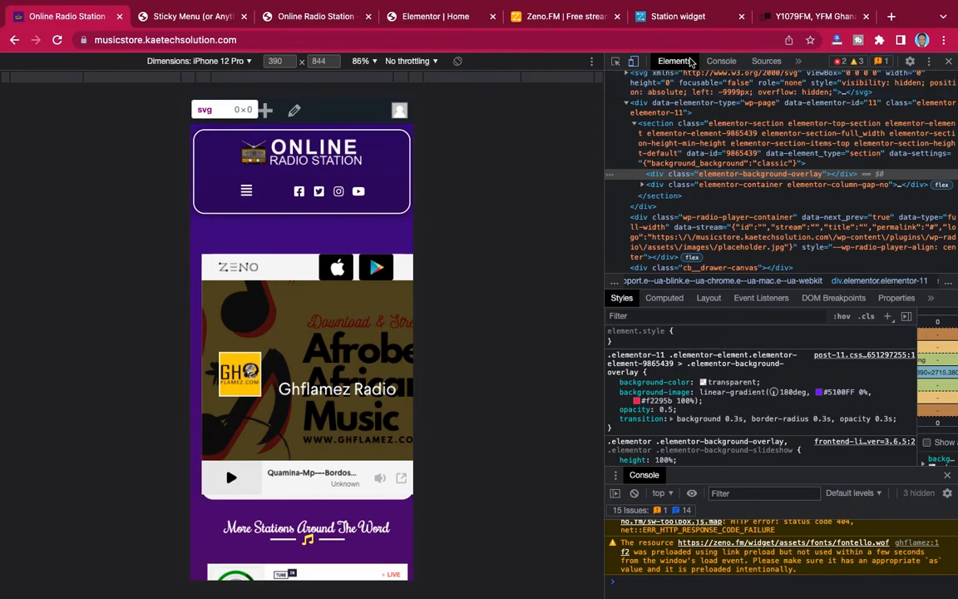
{"action": "left_click", "coordinate": [949, 62]}
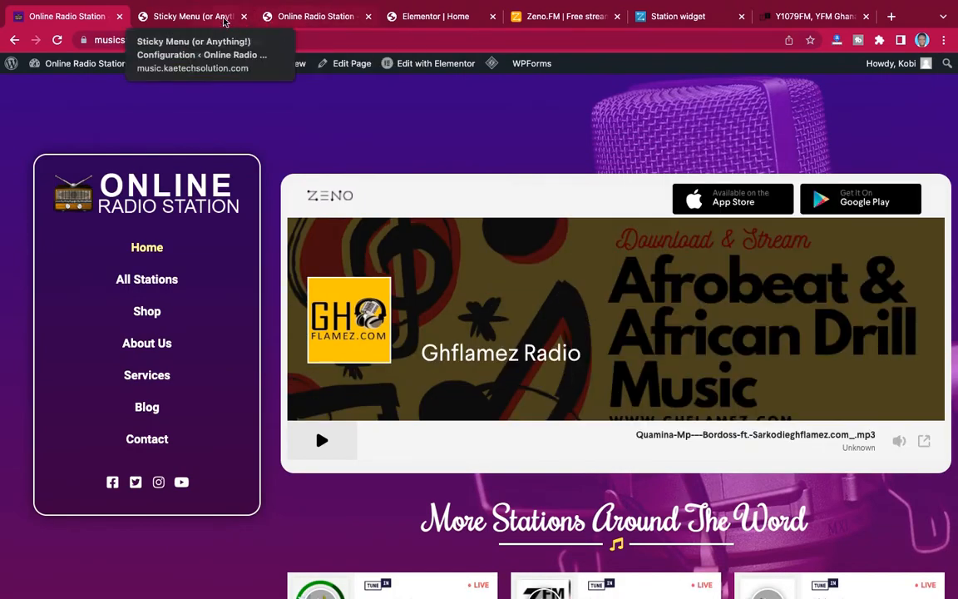
Return to the home page in Elementor and review its layout in the tablet responsive view
{"action": "left_click", "coordinate": [416, 18]}
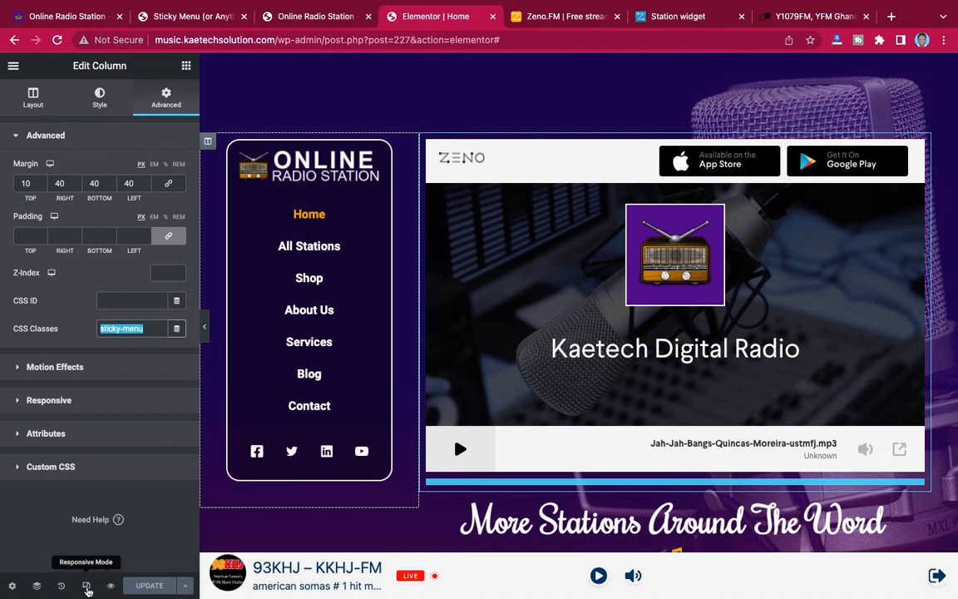
{"action": "left_click", "coordinate": [86, 587]}
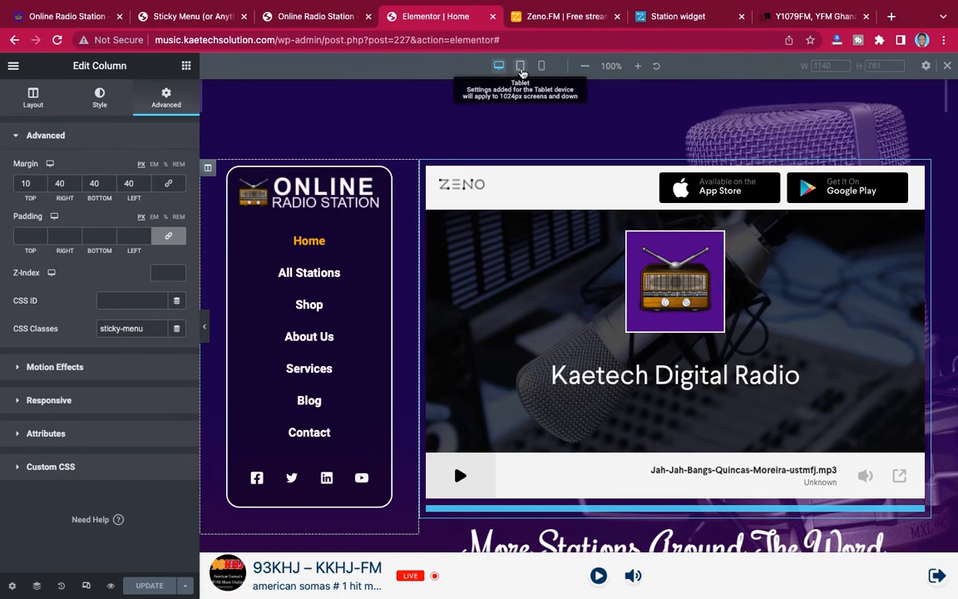
{"action": "left_click", "coordinate": [521, 72]}
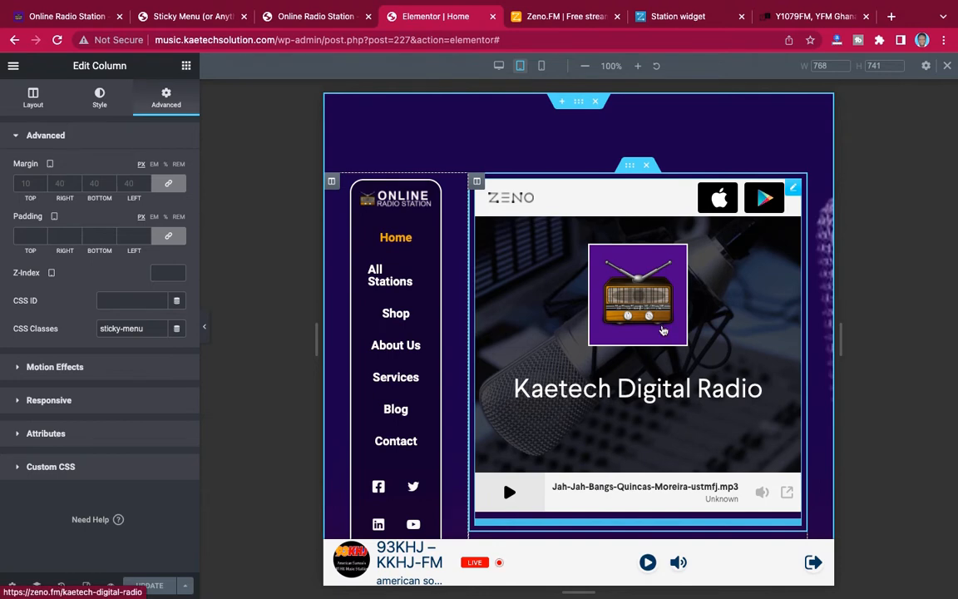
{"action": "scroll", "coordinate": [577, 316], "scroll_direction": "down", "scroll_amount": 3}
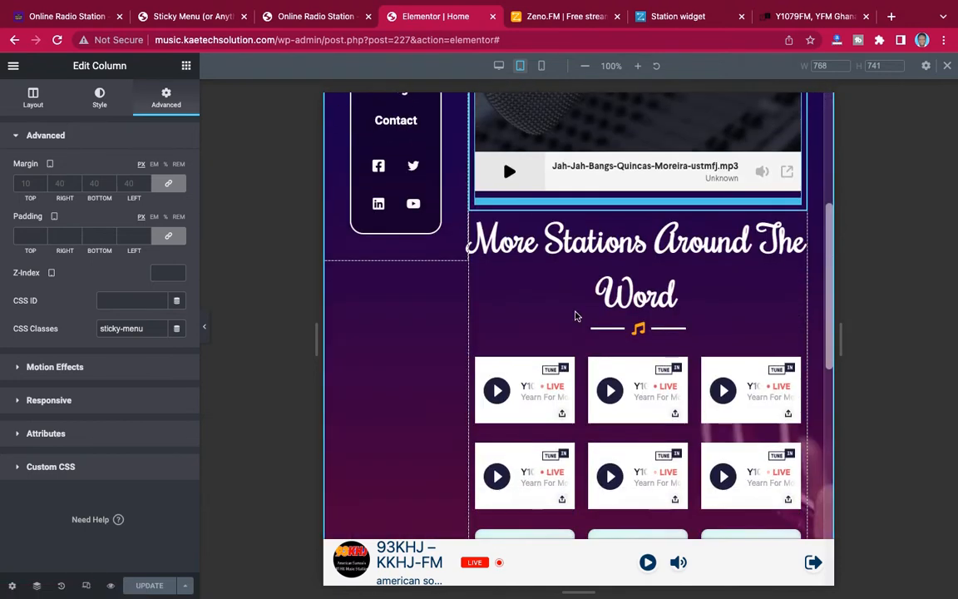
{"action": "scroll", "coordinate": [577, 316], "scroll_direction": "up", "scroll_amount": 3}
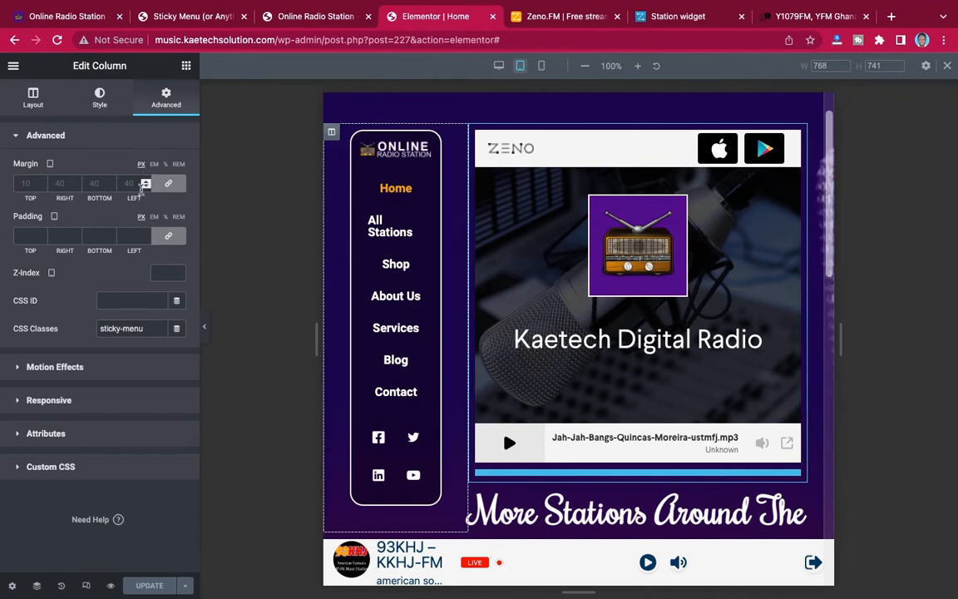
Set the menu column's tablet margins to 10 px top, right and bottom and 20 px left, with the values unlinked
{"action": "left_click", "coordinate": [170, 184]}
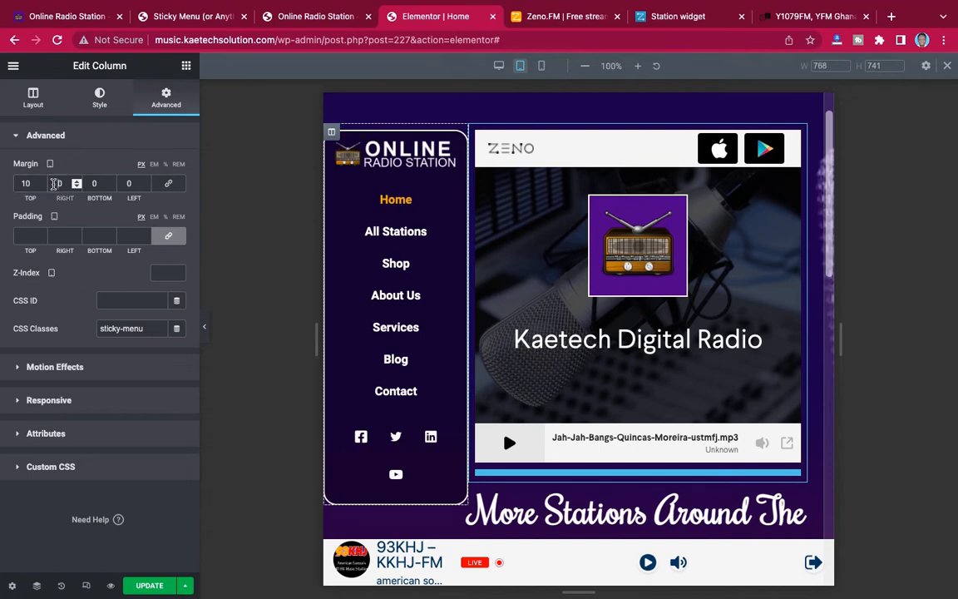
{"action": "left_click", "coordinate": [54, 183]}
{"action": "type", "text": "1"}
{"action": "left_click", "coordinate": [91, 184]}
{"action": "type", "text": "1"}
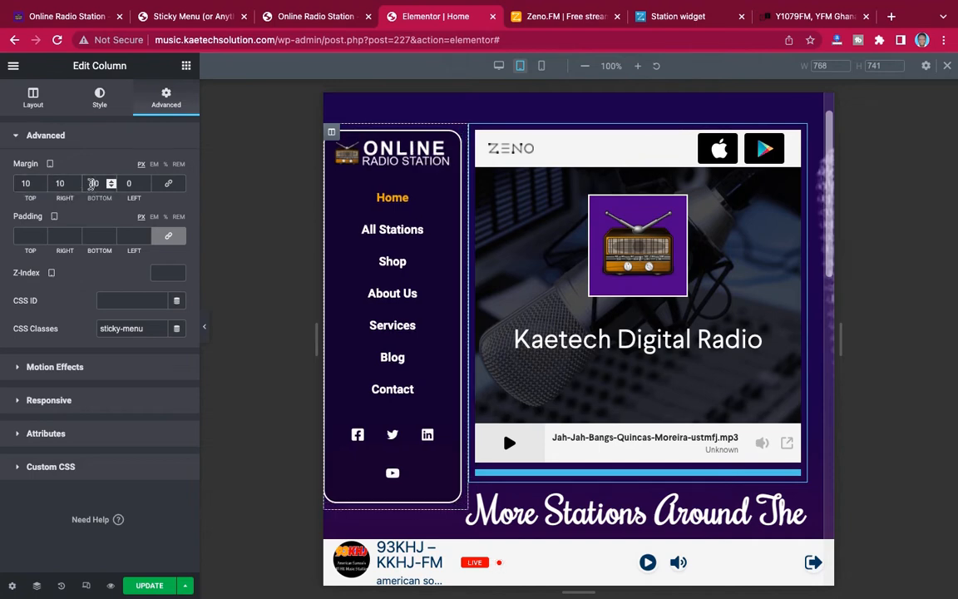
{"action": "left_click", "coordinate": [124, 184]}
{"action": "type", "text": "1"}
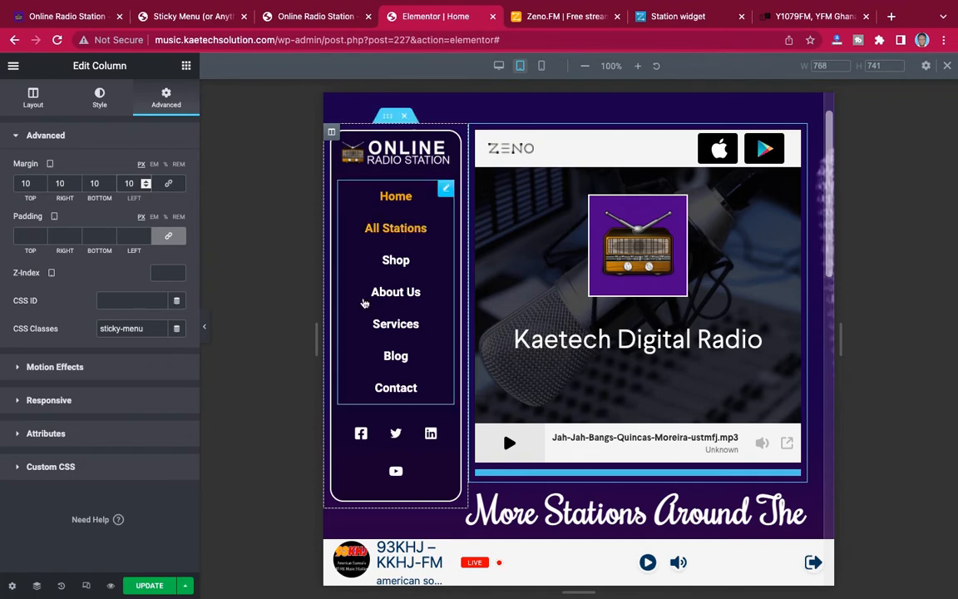
{"action": "double_click", "coordinate": [119, 181]}
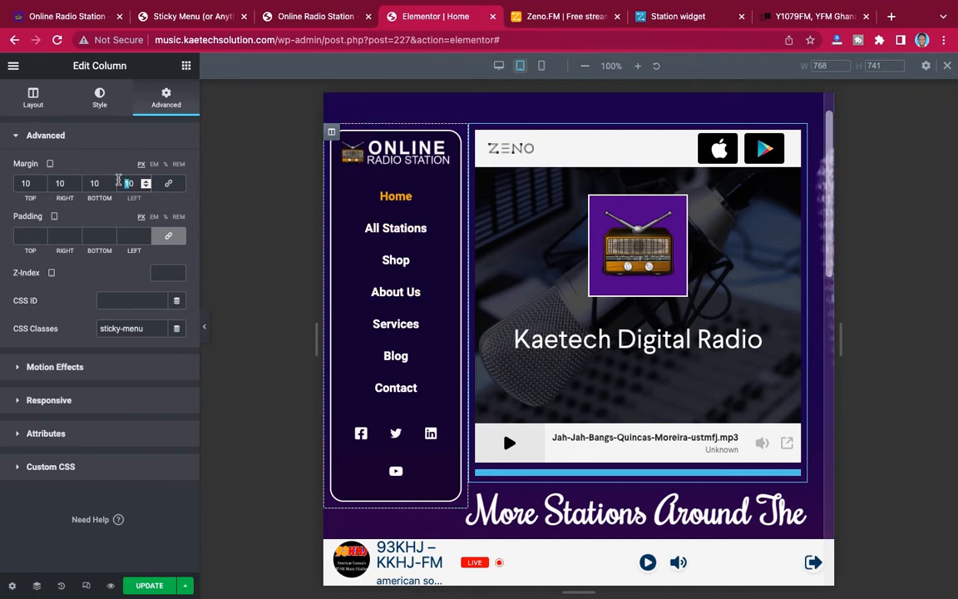
{"action": "type", "text": "20"}
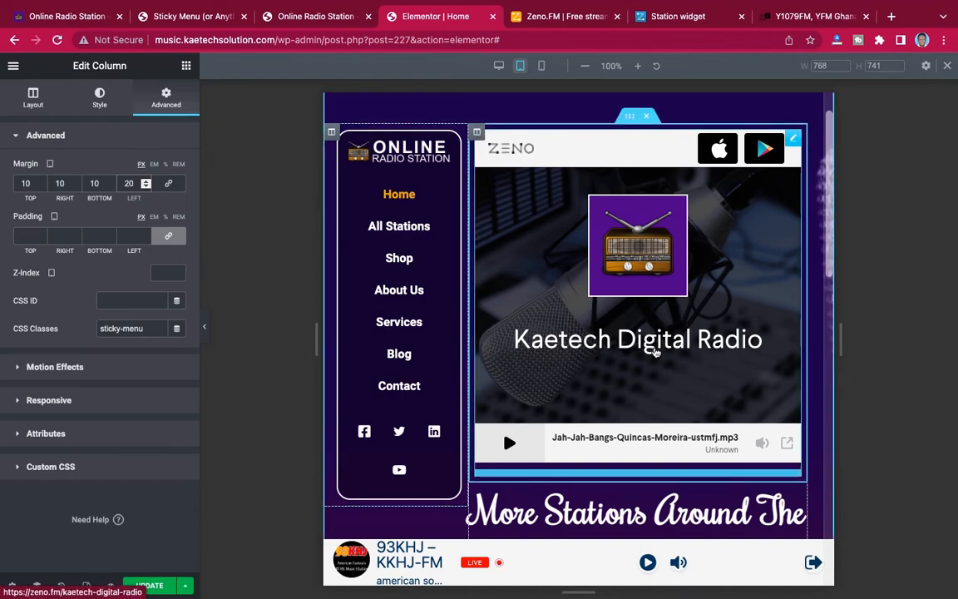
Set the tablet font size of the More Stations Around The Word heading to 40 px
{"action": "scroll", "coordinate": [656, 354], "scroll_direction": "down", "scroll_amount": 5}
{"action": "scroll", "coordinate": [656, 353], "scroll_direction": "up", "scroll_amount": 2}
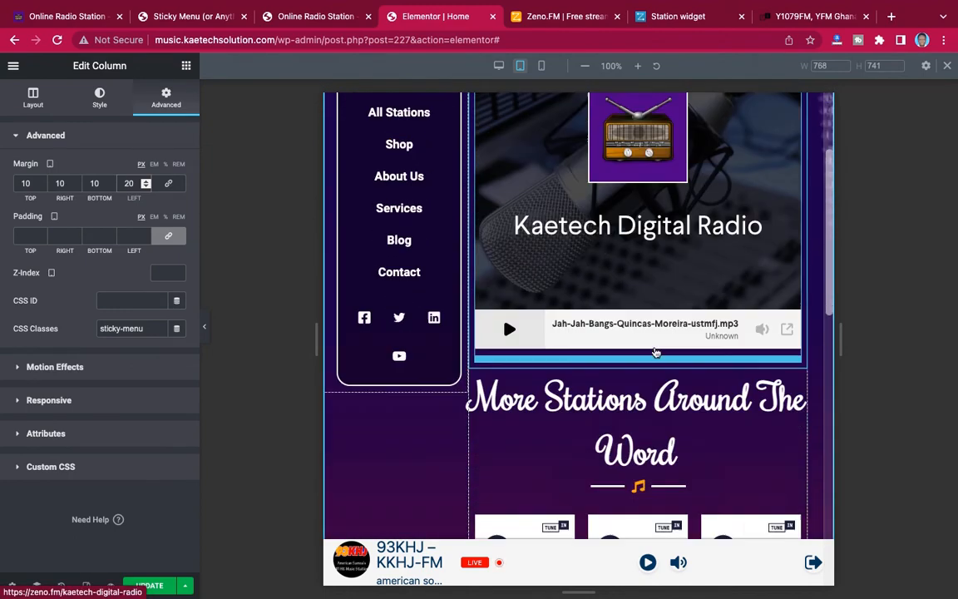
{"action": "scroll", "coordinate": [656, 353], "scroll_direction": "down", "scroll_amount": 12}
{"action": "scroll", "coordinate": [656, 354], "scroll_direction": "up", "scroll_amount": 3}
{"action": "scroll", "coordinate": [656, 353], "scroll_direction": "up", "scroll_amount": 8}
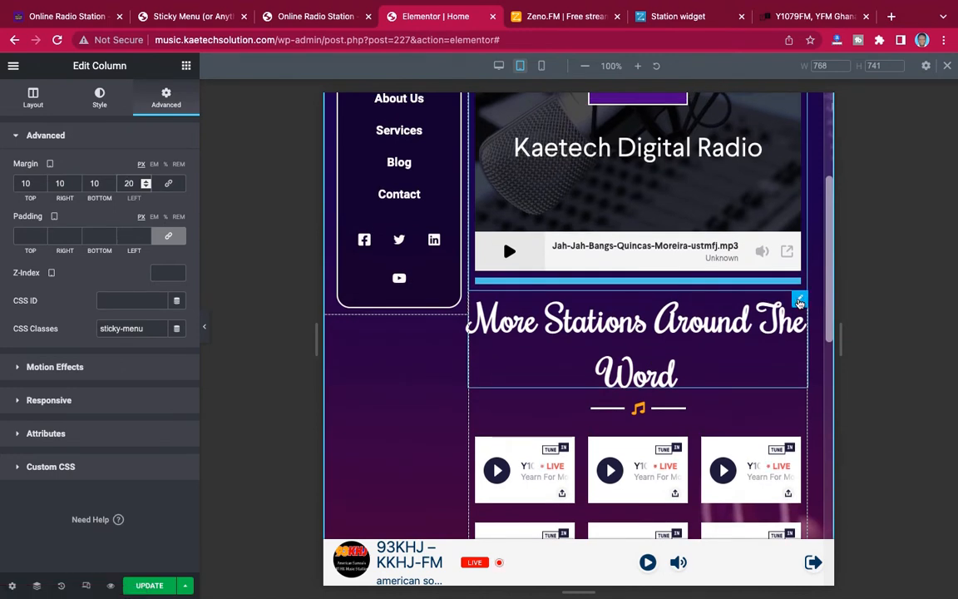
{"action": "left_click", "coordinate": [642, 301]}
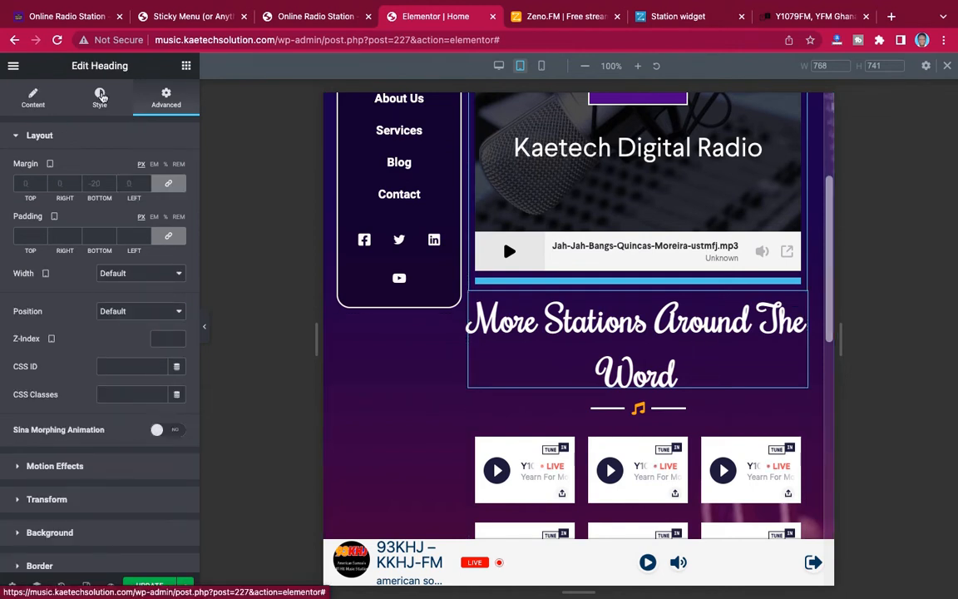
{"action": "left_click", "coordinate": [101, 96]}
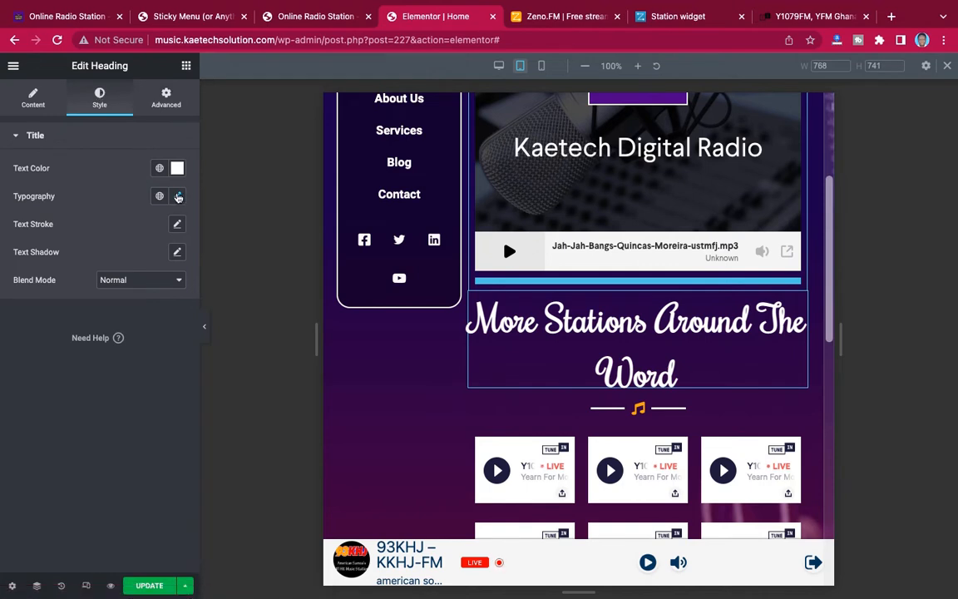
{"action": "left_click", "coordinate": [178, 197]}
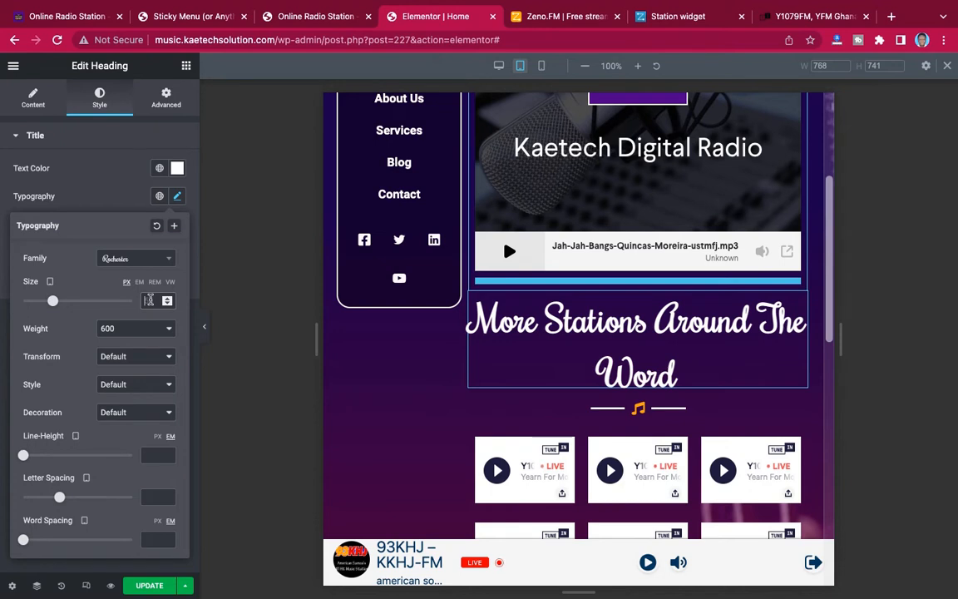
{"action": "left_click", "coordinate": [151, 299]}
{"action": "type", "text": "40"}
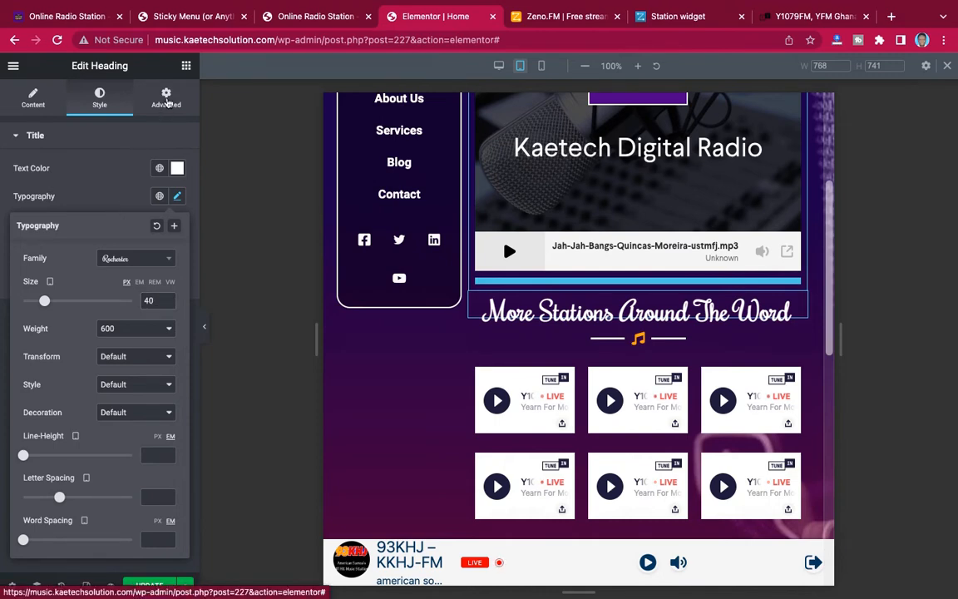
Set the heading's tablet margins to 40 px top, -20 px bottom and 0 on the sides, and check the stations below it
{"action": "left_click", "coordinate": [167, 100]}
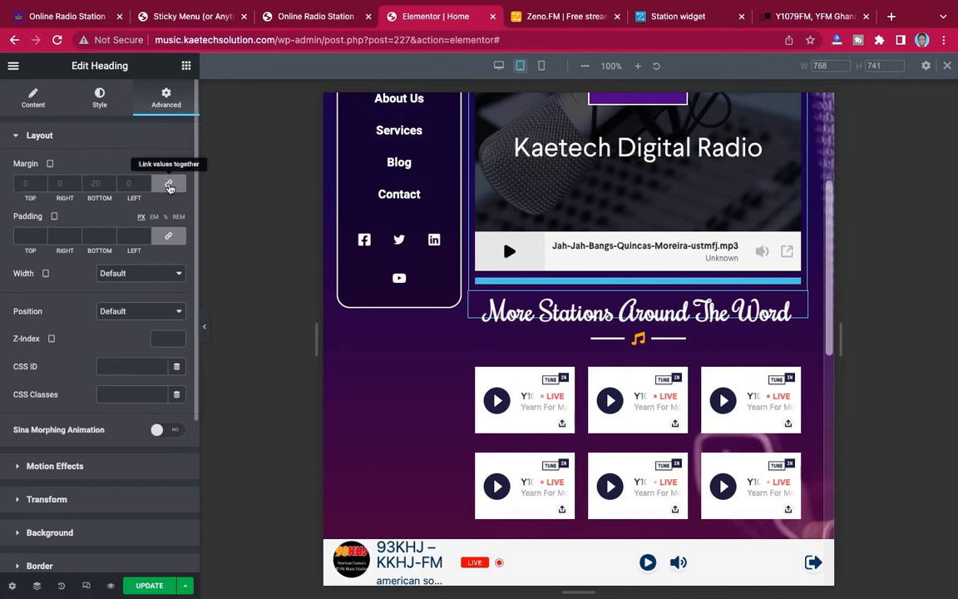
{"action": "left_click", "coordinate": [25, 183]}
{"action": "type", "text": "0"}
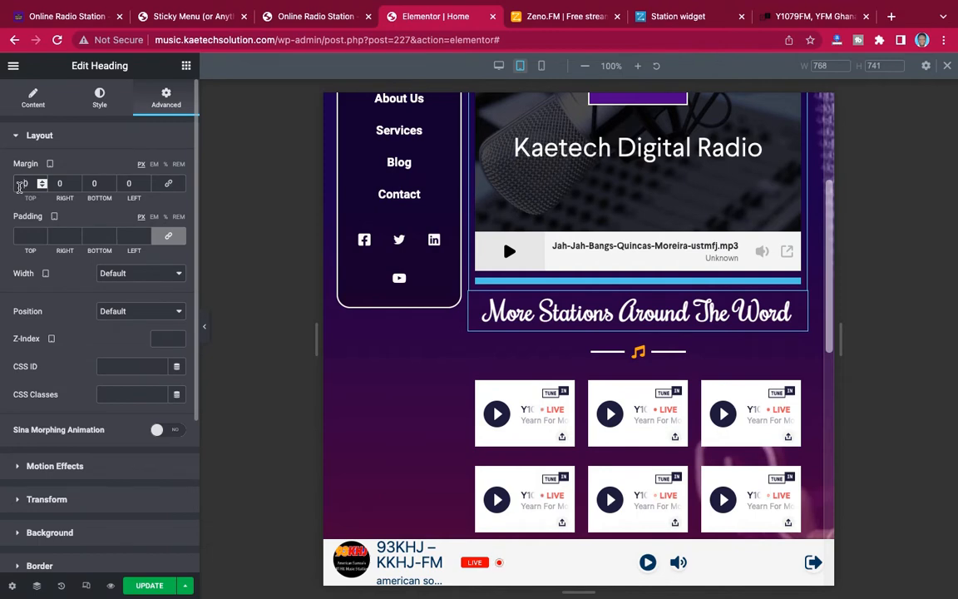
{"action": "type", "text": "4"}
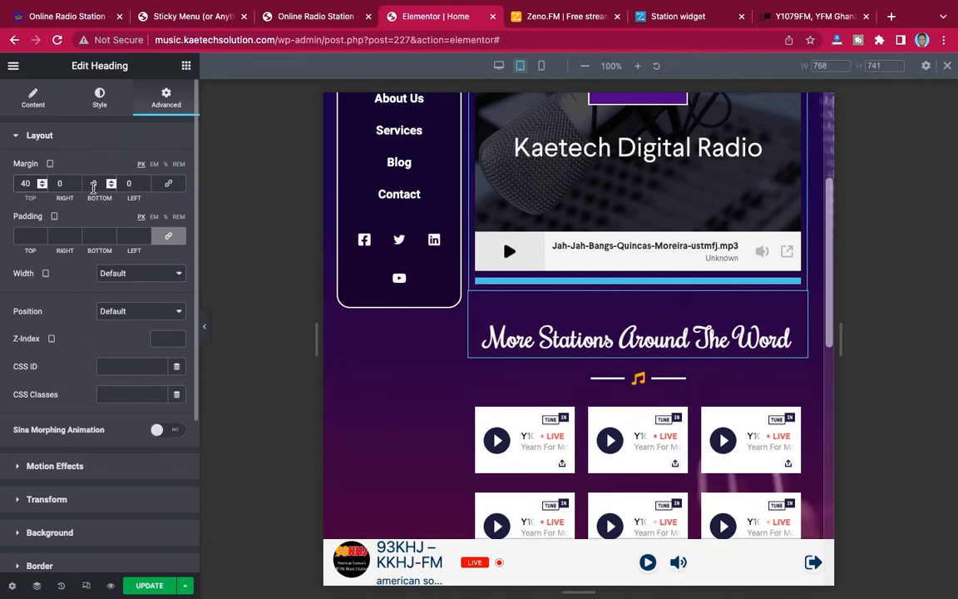
{"action": "left_click", "coordinate": [90, 187]}
{"action": "type", "text": "-2"}
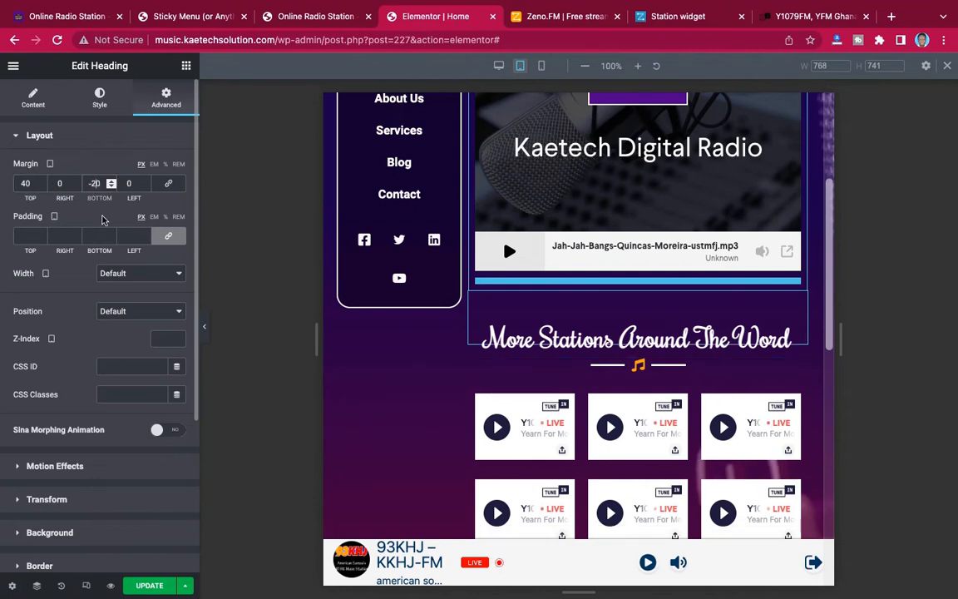
{"action": "scroll", "coordinate": [712, 367], "scroll_direction": "down", "scroll_amount": 4}
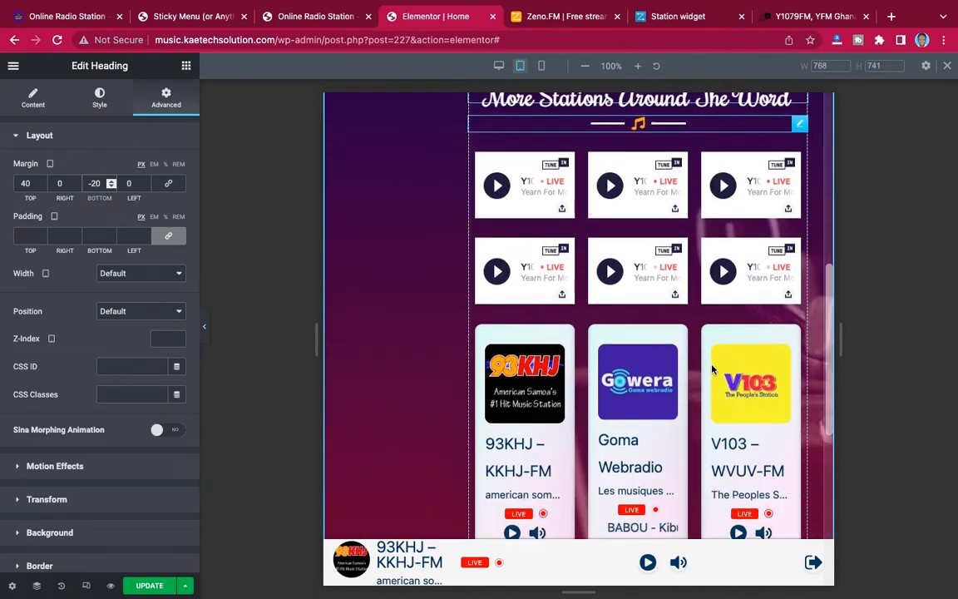
{"action": "scroll", "coordinate": [712, 369], "scroll_direction": "down", "scroll_amount": 2}
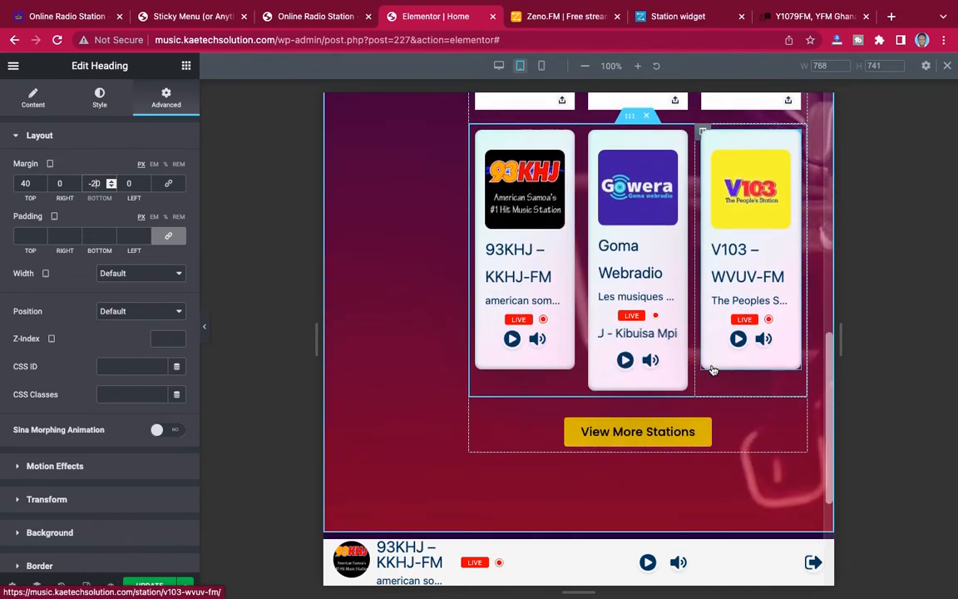
{"action": "scroll", "coordinate": [712, 368], "scroll_direction": "up", "scroll_amount": 4}
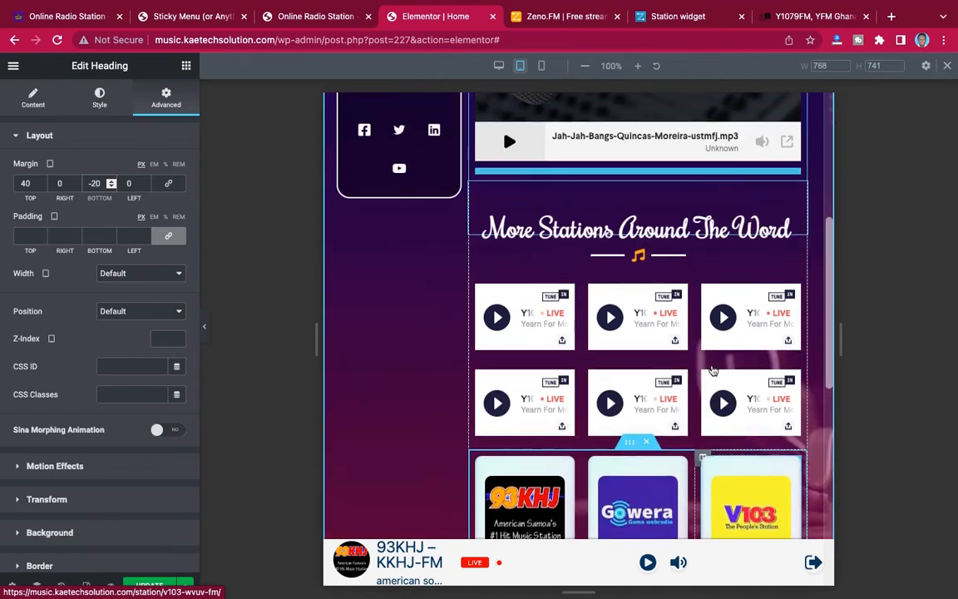
Review the home page's tablet layout from the Zeno player down to the station cards, and save the page update
{"action": "scroll", "coordinate": [713, 370], "scroll_direction": "down", "scroll_amount": 3}
{"action": "scroll", "coordinate": [713, 369], "scroll_direction": "down", "scroll_amount": 2}
{"action": "scroll", "coordinate": [713, 370], "scroll_direction": "up", "scroll_amount": 8}
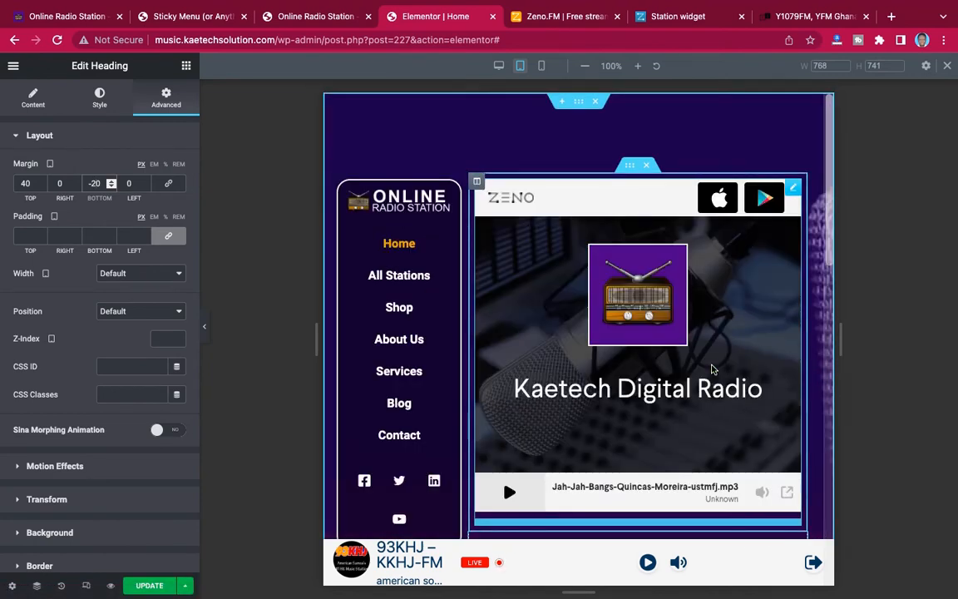
{"action": "scroll", "coordinate": [711, 370], "scroll_direction": "down", "scroll_amount": 1}
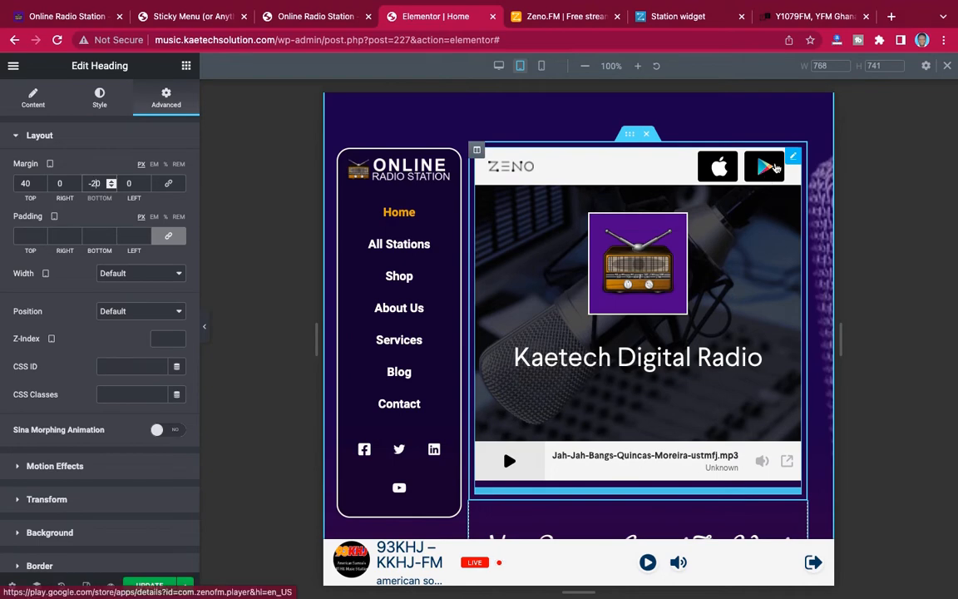
{"action": "scroll", "coordinate": [655, 420], "scroll_direction": "down", "scroll_amount": 3}
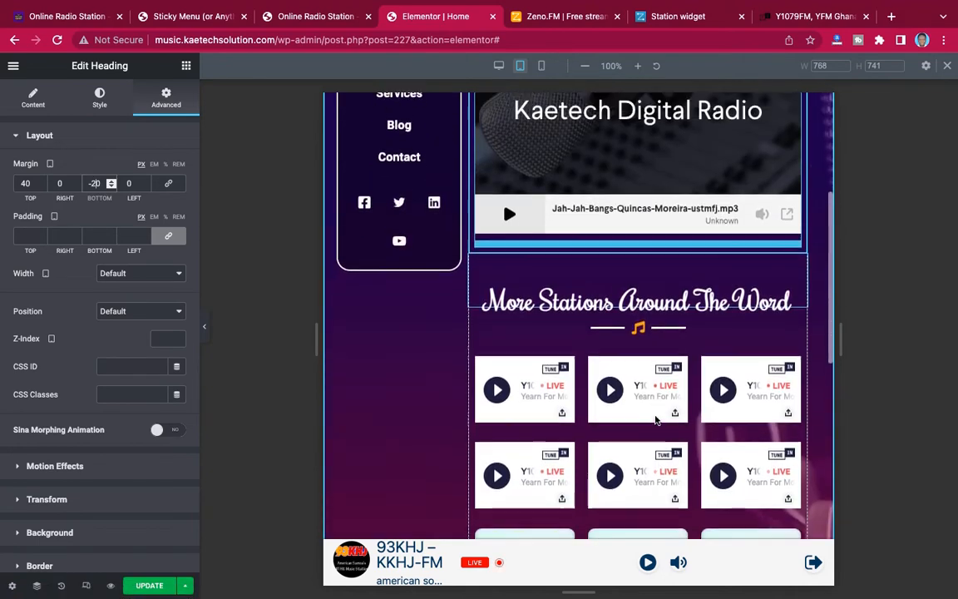
{"action": "scroll", "coordinate": [656, 420], "scroll_direction": "up", "scroll_amount": 1}
{"action": "scroll", "coordinate": [655, 420], "scroll_direction": "down", "scroll_amount": 1}
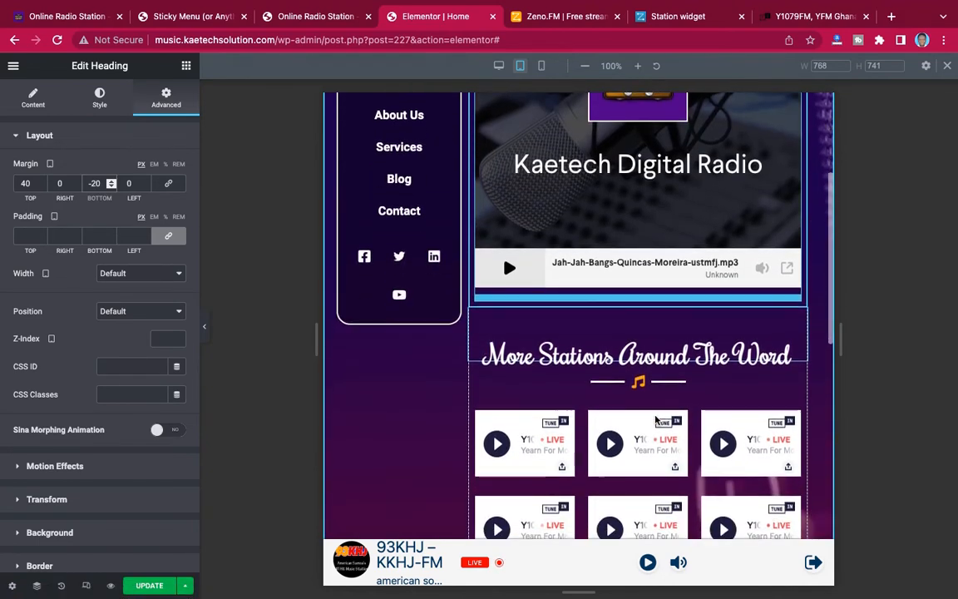
{"action": "left_click", "coordinate": [151, 587]}
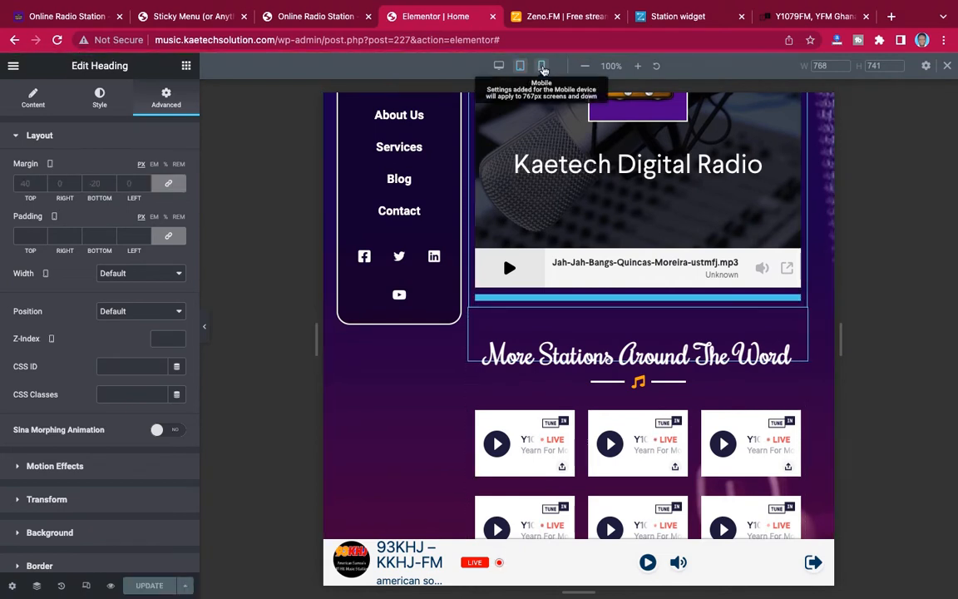
Switch to the mobile responsive view and examine how the menu box, Zeno player and station cards are laid out
{"action": "left_click", "coordinate": [542, 66]}
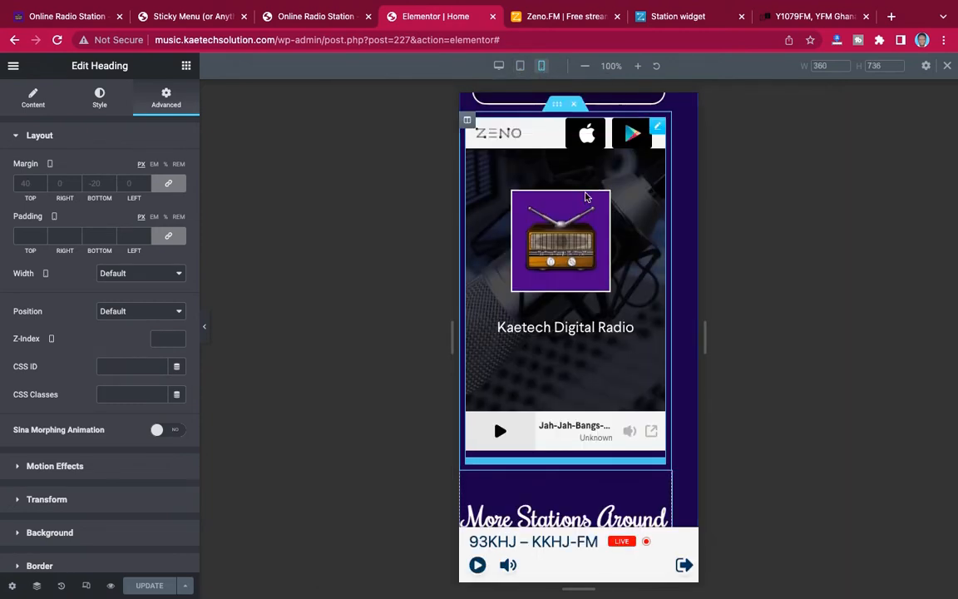
{"action": "scroll", "coordinate": [584, 197], "scroll_direction": "up", "scroll_amount": 3}
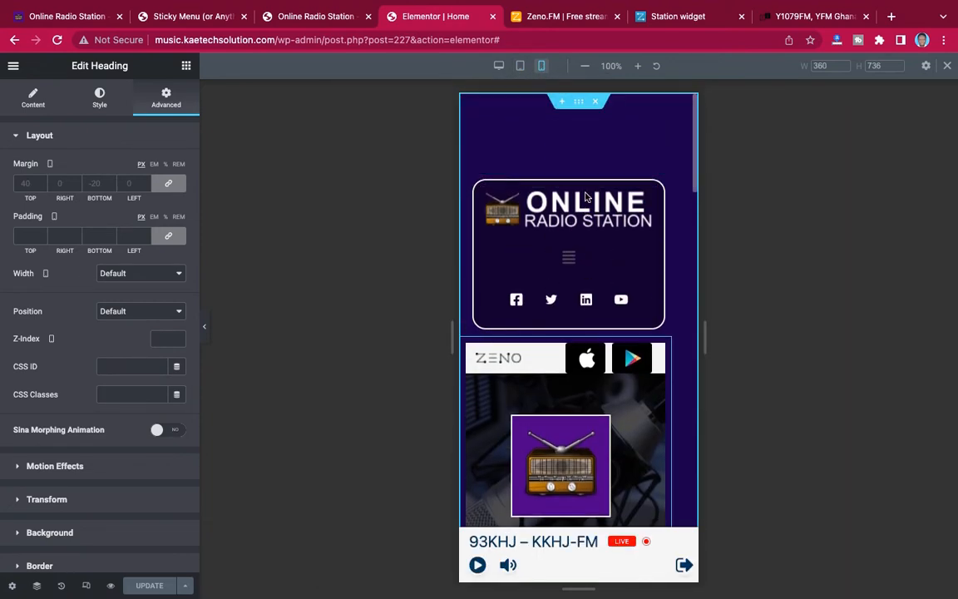
{"action": "scroll", "coordinate": [619, 252], "scroll_direction": "down", "scroll_amount": 7}
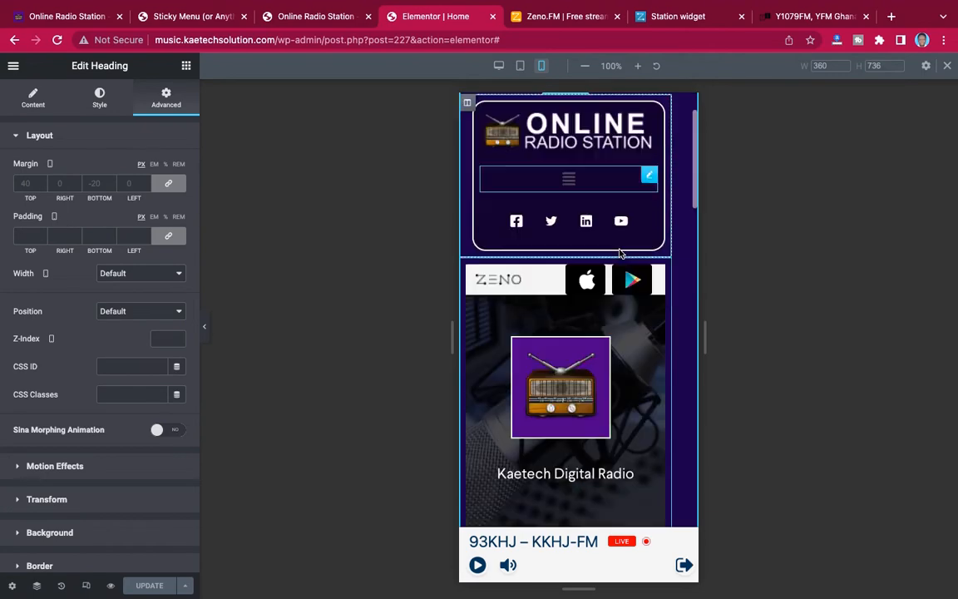
{"action": "scroll", "coordinate": [619, 252], "scroll_direction": "down", "scroll_amount": 5}
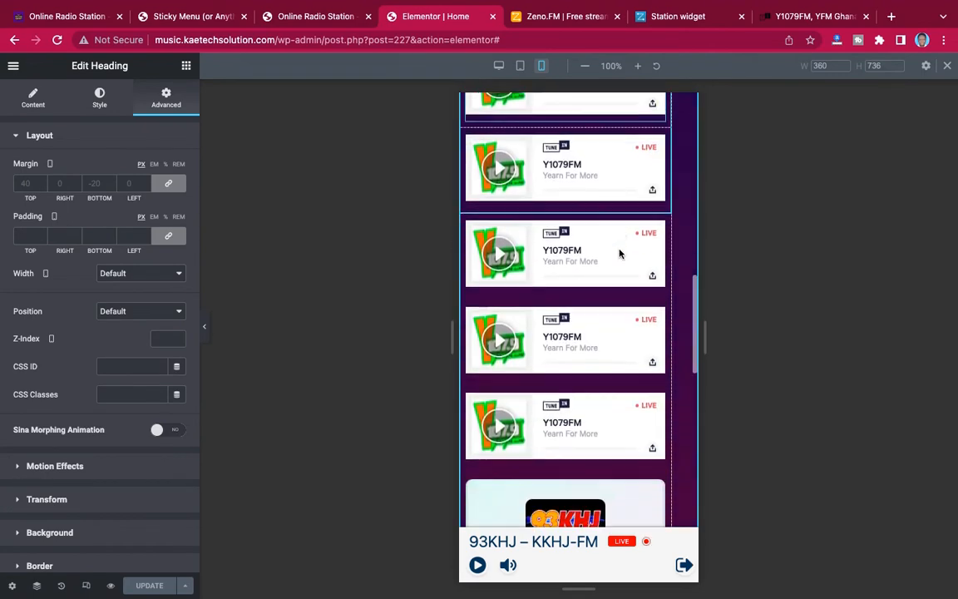
{"action": "scroll", "coordinate": [620, 252], "scroll_direction": "up", "scroll_amount": 8}
{"action": "scroll", "coordinate": [620, 252], "scroll_direction": "up", "scroll_amount": 5}
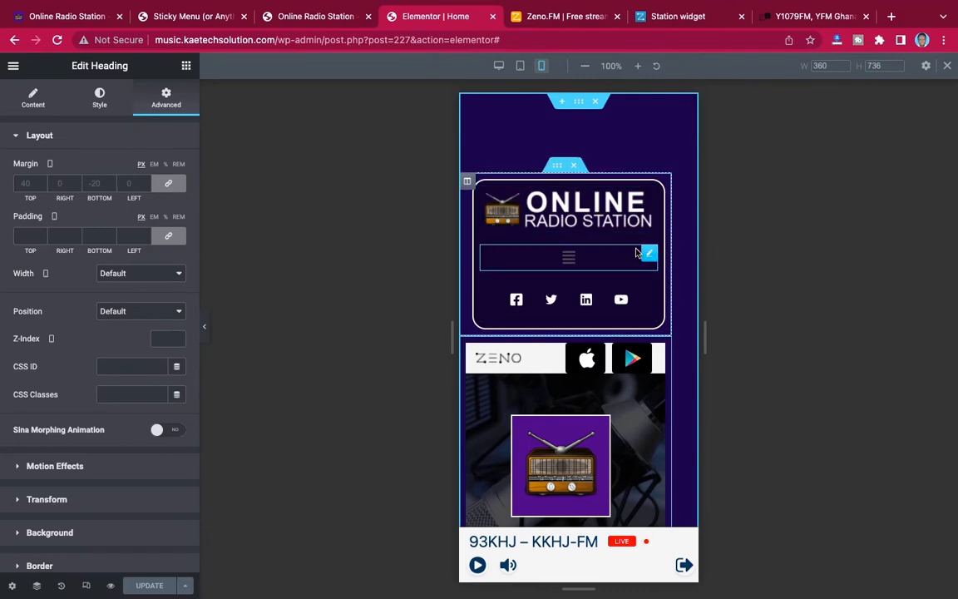
{"action": "scroll", "coordinate": [636, 253], "scroll_direction": "down", "scroll_amount": 10}
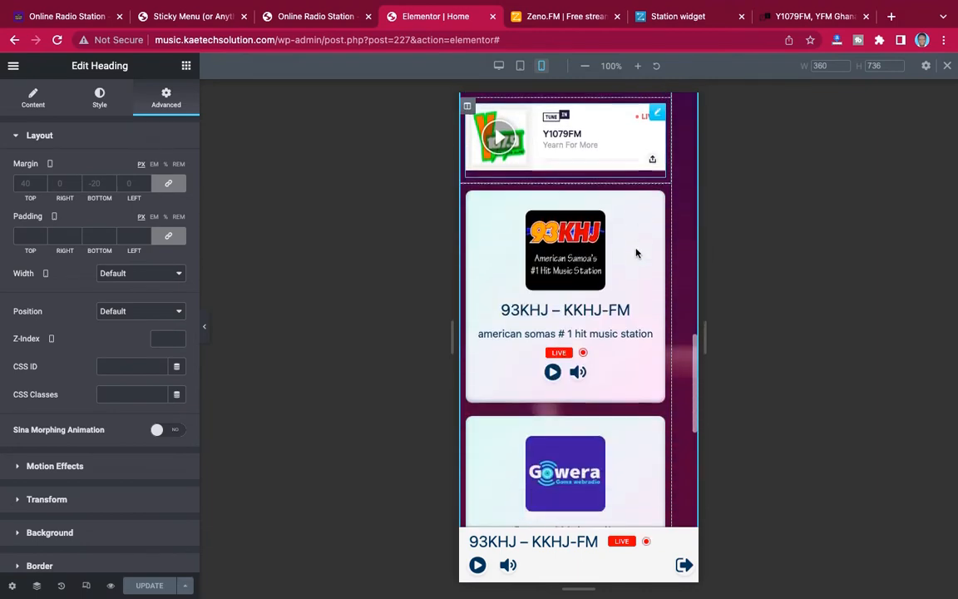
{"action": "scroll", "coordinate": [636, 252], "scroll_direction": "up", "scroll_amount": 10}
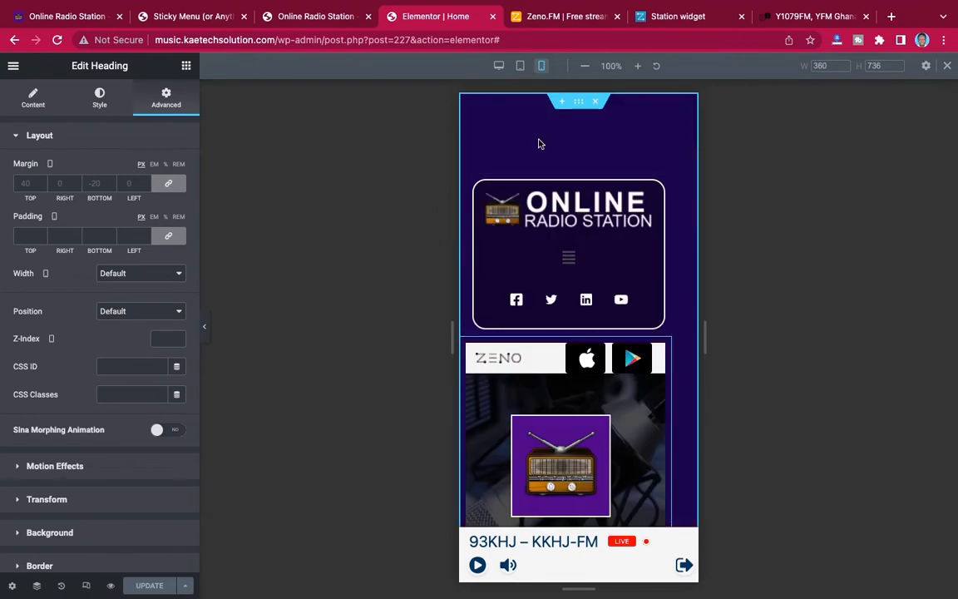
Set the main section's mobile padding to 10 px top, 20 px right, 0 bottom and 20 px left, with the values unlinked
{"action": "left_click", "coordinate": [579, 103]}
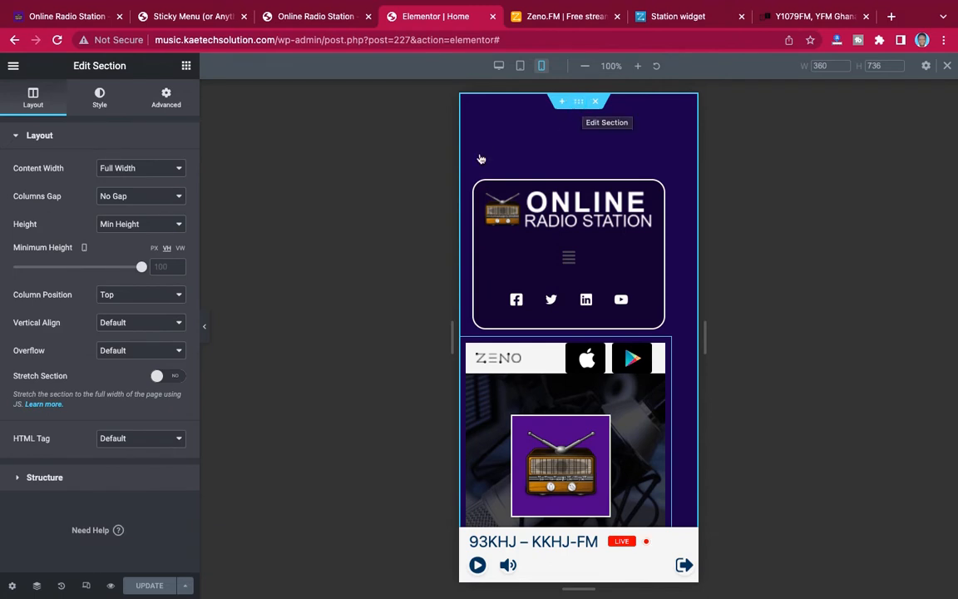
{"action": "left_click", "coordinate": [167, 104]}
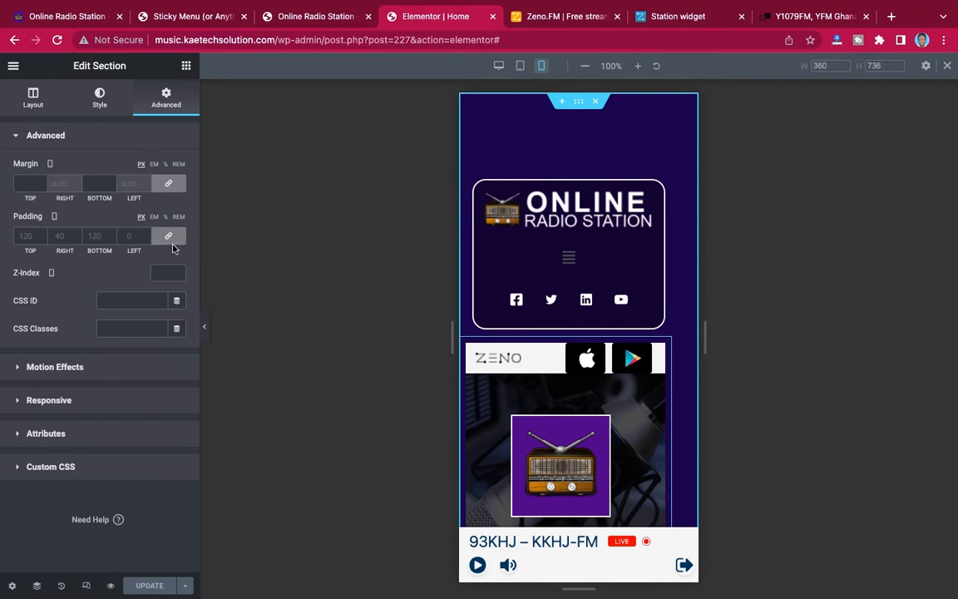
{"action": "left_click", "coordinate": [169, 239]}
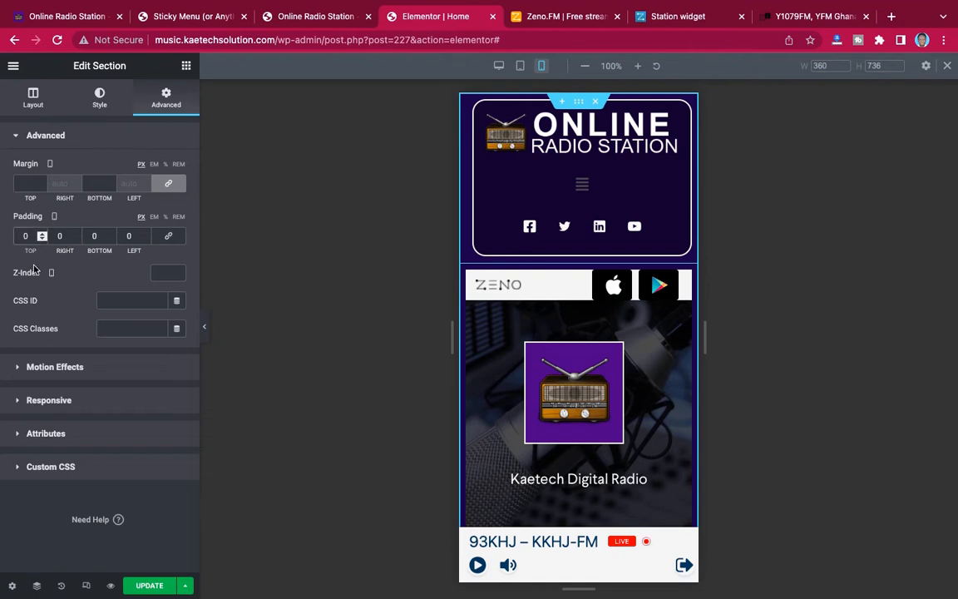
{"action": "type", "text": "1"}
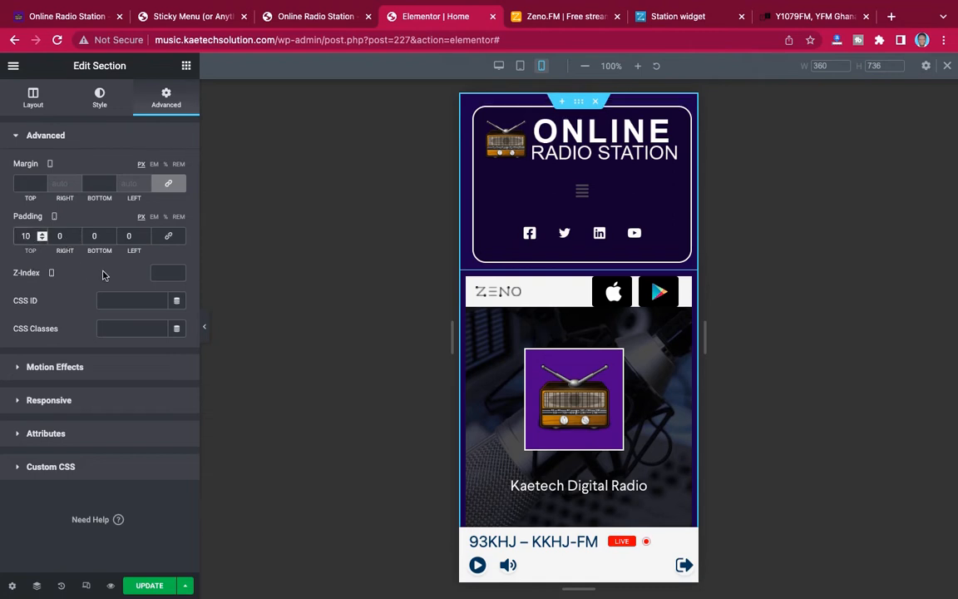
{"action": "left_click", "coordinate": [55, 236]}
{"action": "type", "text": "2"}
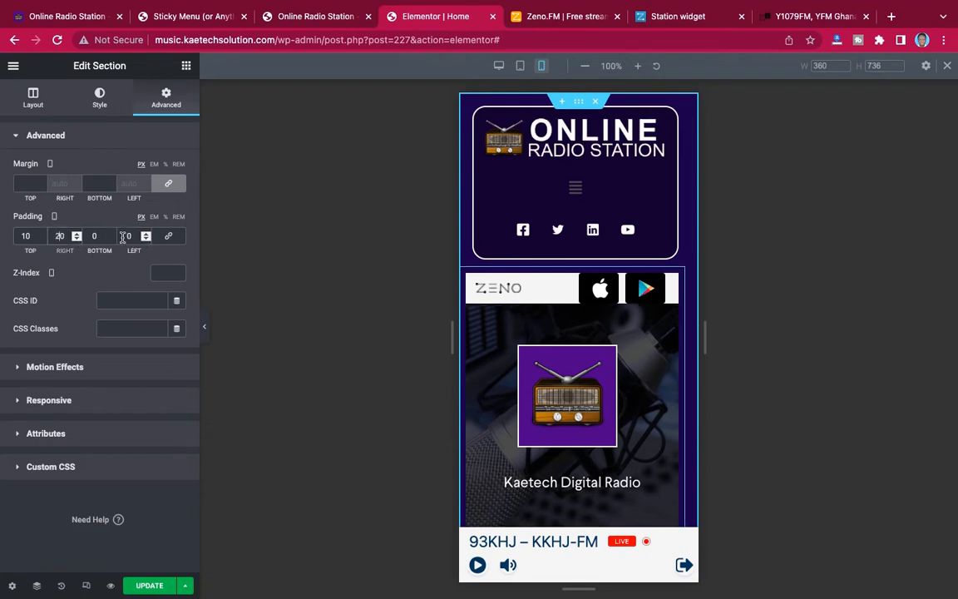
{"action": "left_click", "coordinate": [123, 236]}
{"action": "type", "text": "2"}
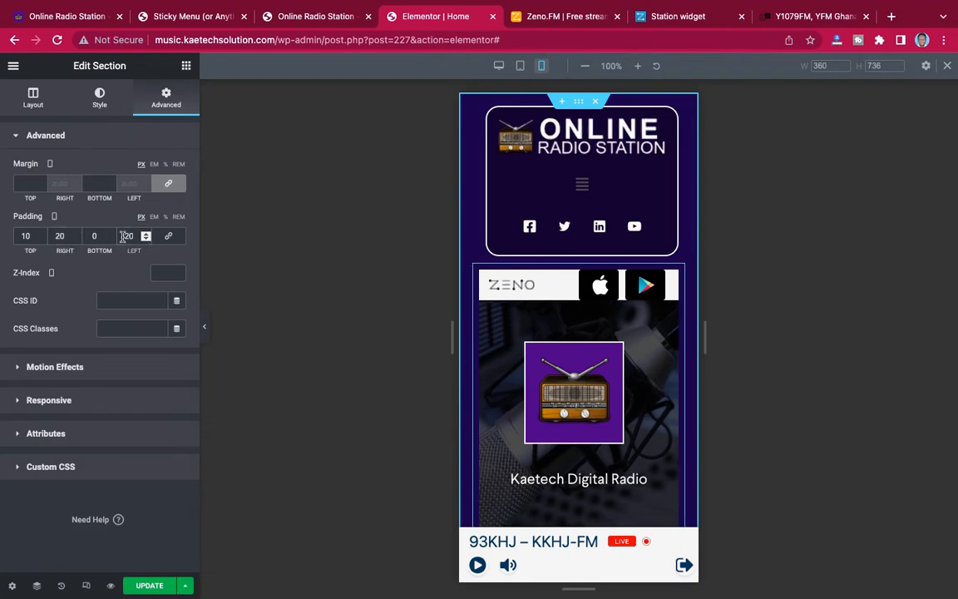
Review the mobile page down to the View More Stations button and open the Zeno player's HTML code for inspection
{"action": "scroll", "coordinate": [589, 398], "scroll_direction": "down", "scroll_amount": 3}
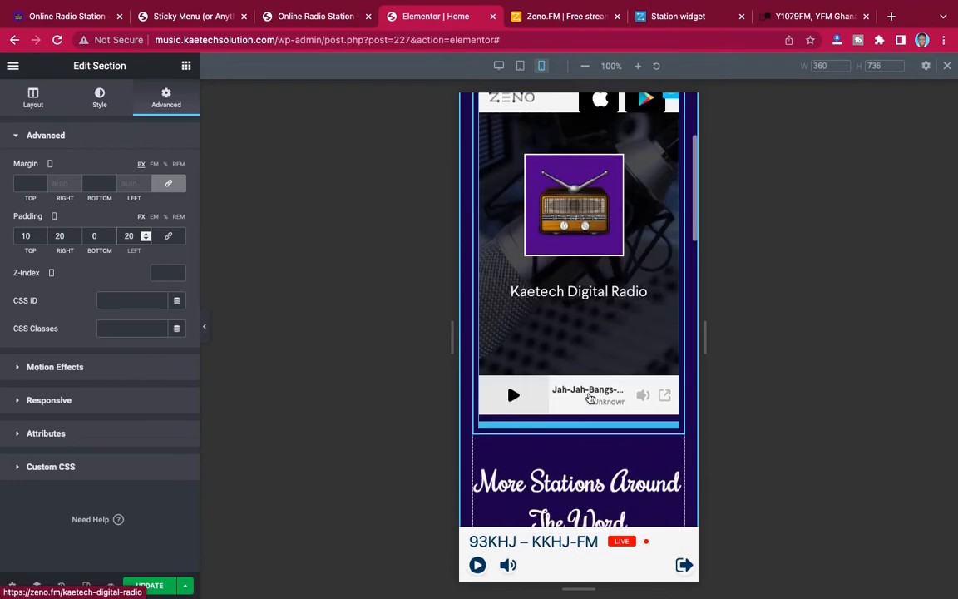
{"action": "scroll", "coordinate": [589, 397], "scroll_direction": "down", "scroll_amount": 20}
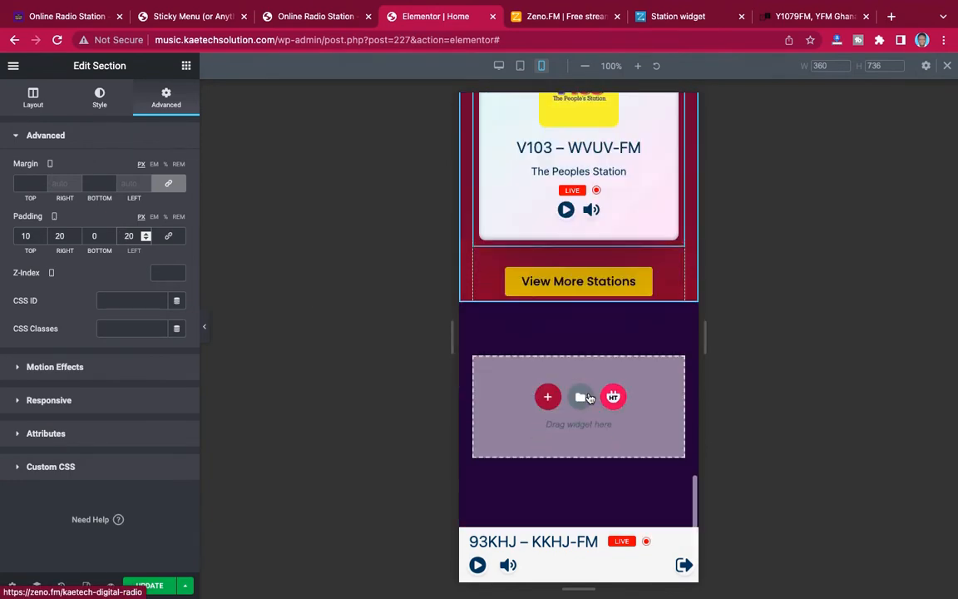
{"action": "scroll", "coordinate": [589, 398], "scroll_direction": "up", "scroll_amount": 15}
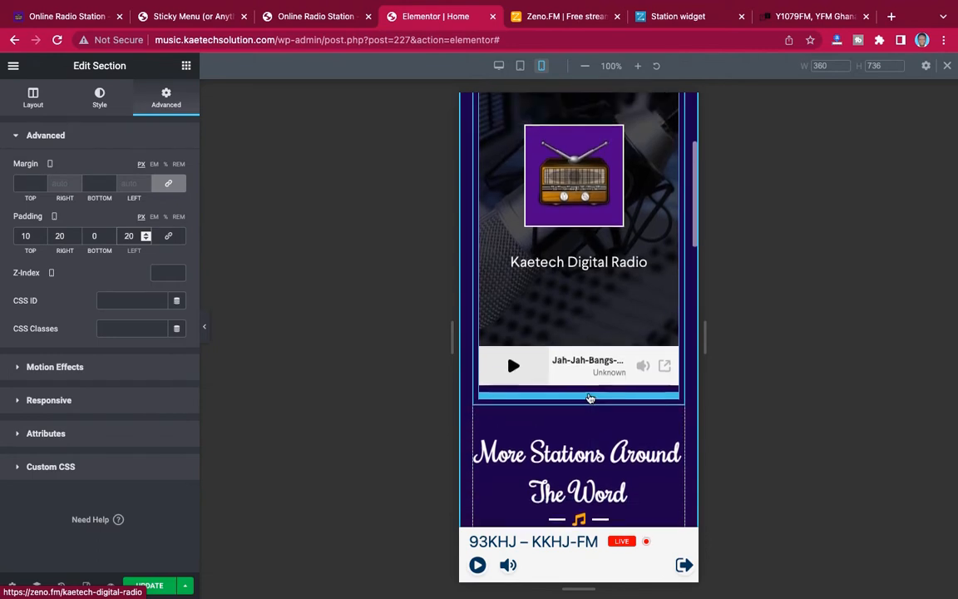
{"action": "scroll", "coordinate": [589, 397], "scroll_direction": "up", "scroll_amount": 4}
{"action": "scroll", "coordinate": [589, 398], "scroll_direction": "down", "scroll_amount": 3}
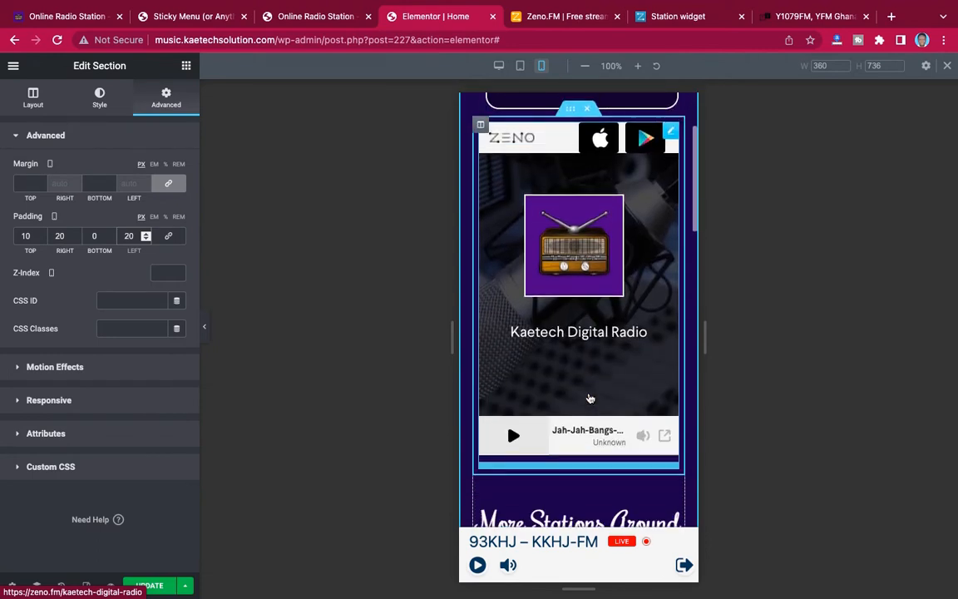
{"action": "scroll", "coordinate": [590, 399], "scroll_direction": "down", "scroll_amount": 1}
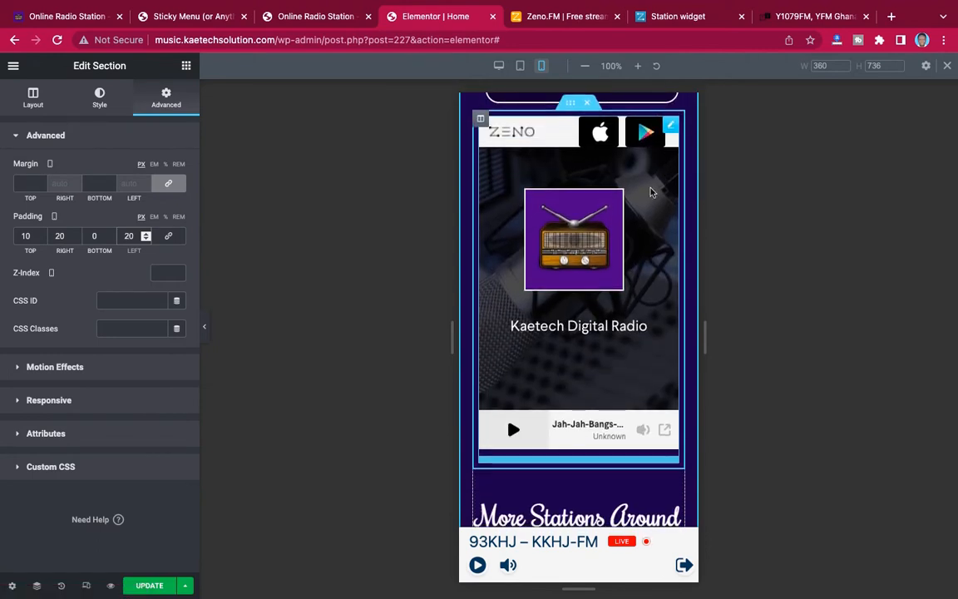
{"action": "scroll", "coordinate": [651, 192], "scroll_direction": "up", "scroll_amount": 2}
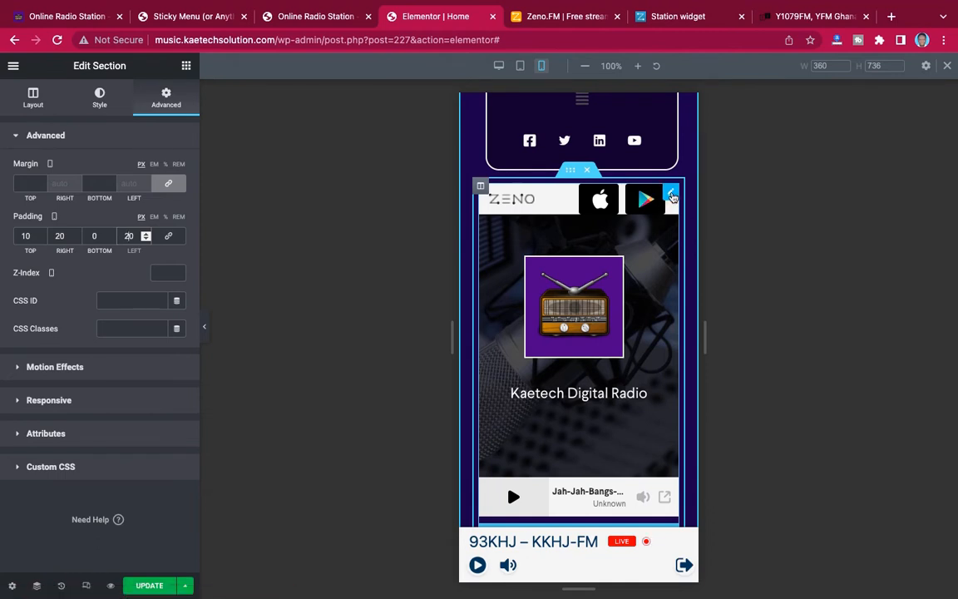
{"action": "left_click", "coordinate": [672, 196]}
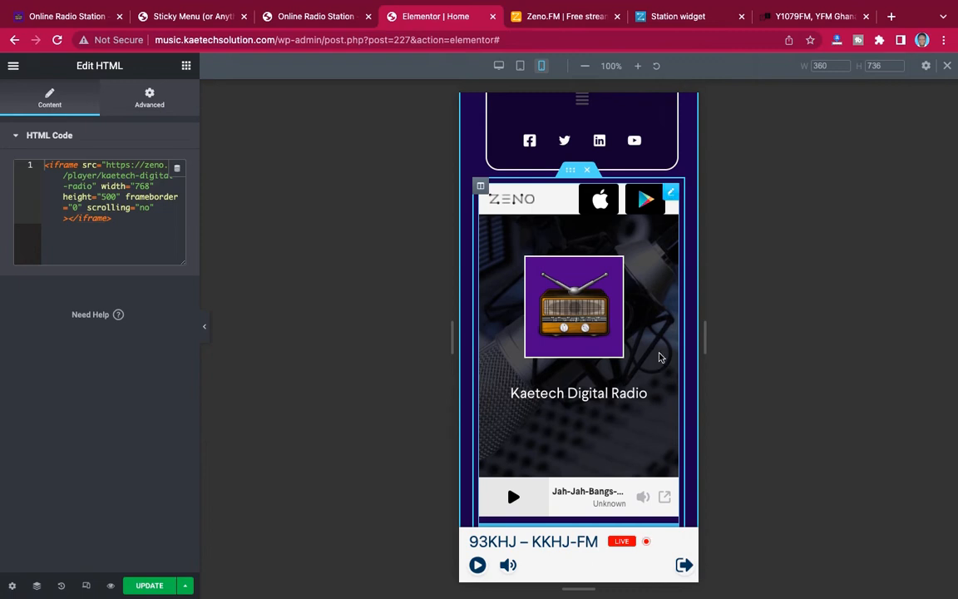
Set the mobile font size of the More Stations Around The Word heading to 25 px and check the stations below it
{"action": "scroll", "coordinate": [661, 355], "scroll_direction": "down", "scroll_amount": 3}
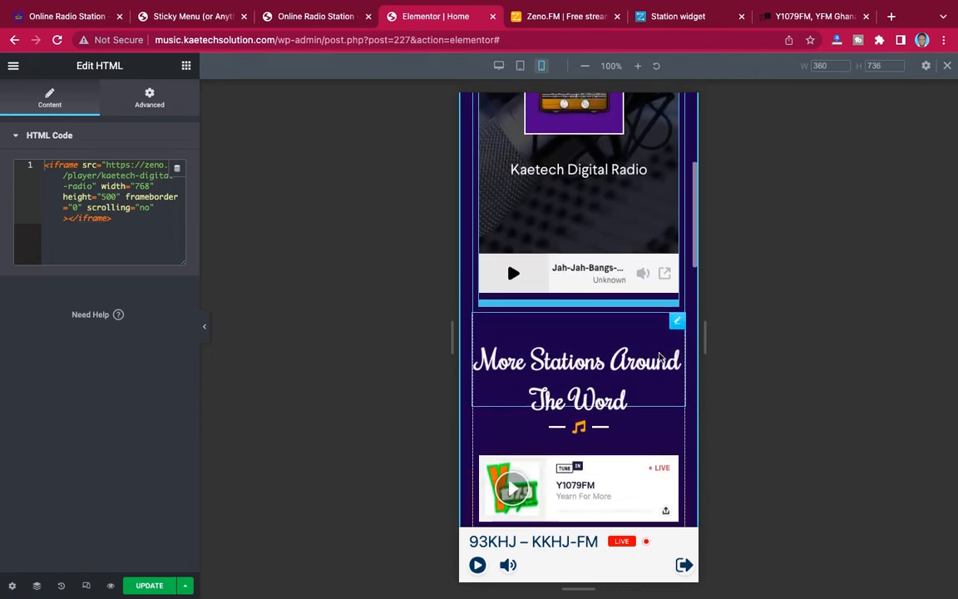
{"action": "scroll", "coordinate": [660, 356], "scroll_direction": "down", "scroll_amount": 1}
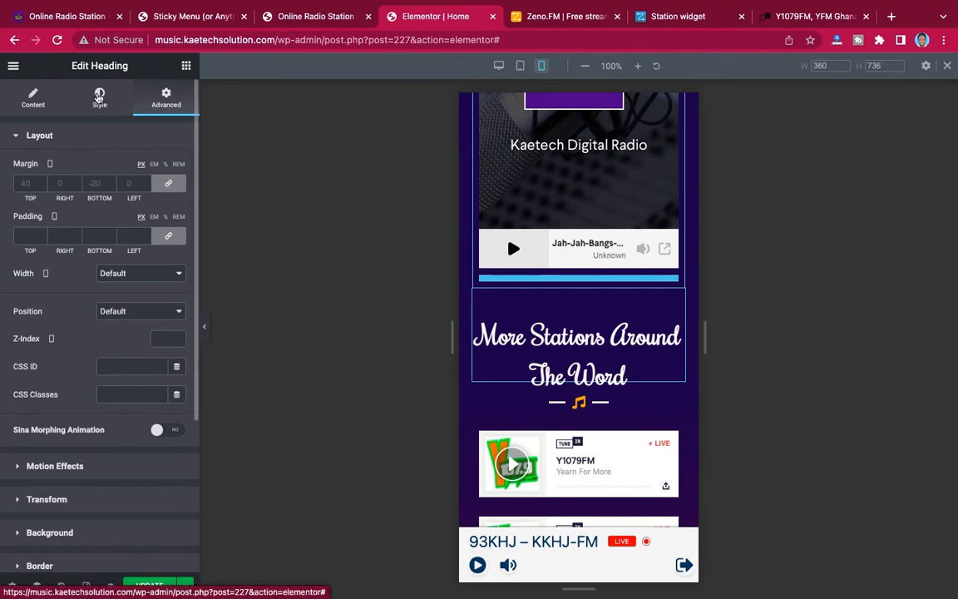
{"action": "left_click", "coordinate": [99, 98]}
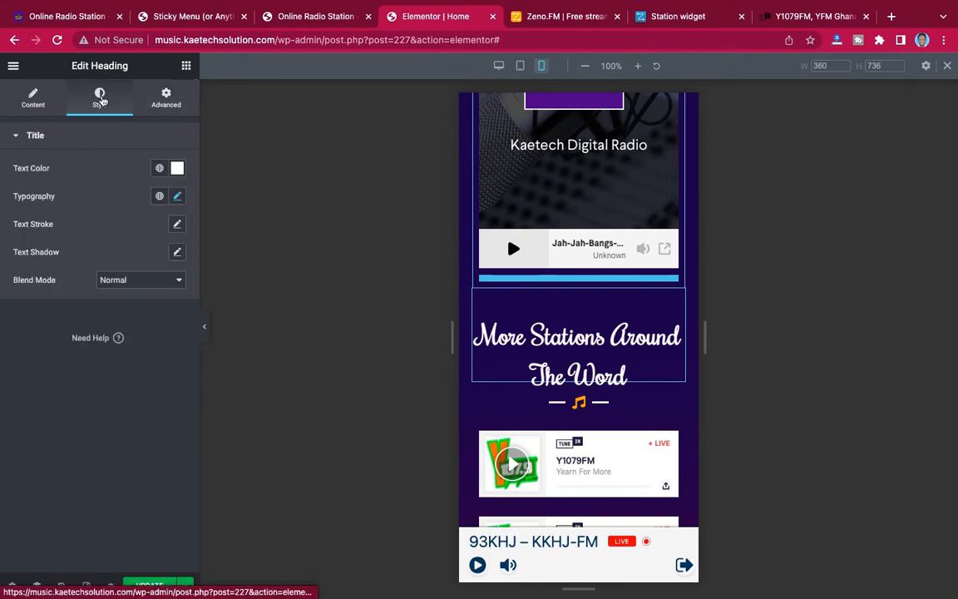
{"action": "left_click", "coordinate": [177, 196]}
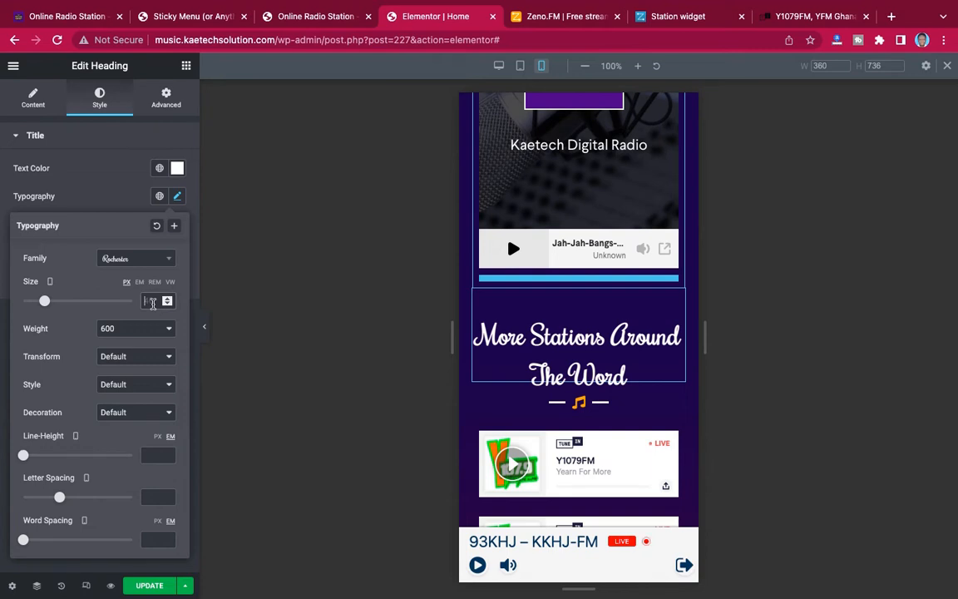
{"action": "type", "text": "35"}
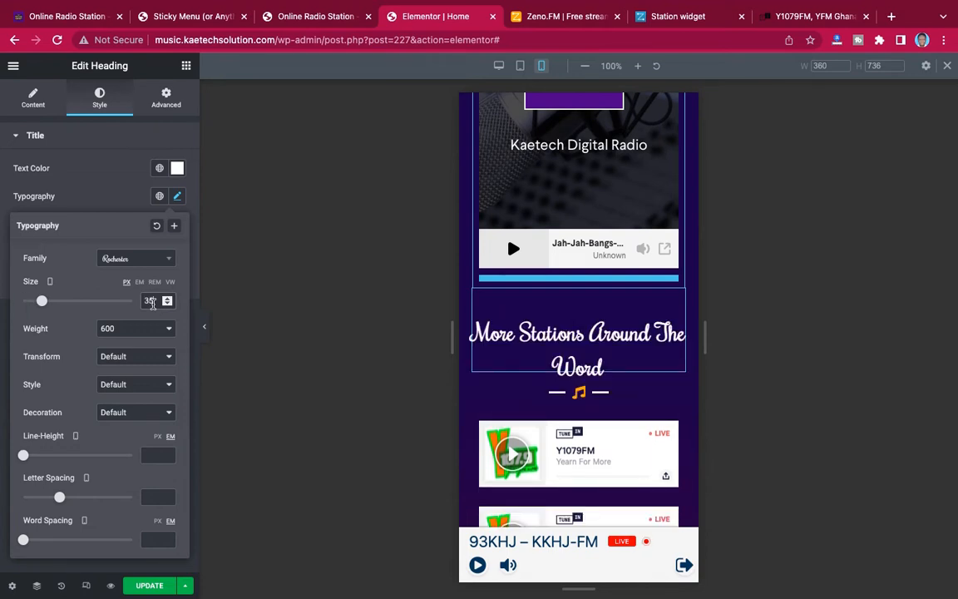
{"action": "key", "text": "BackSpace"}
{"action": "type", "text": "0"}
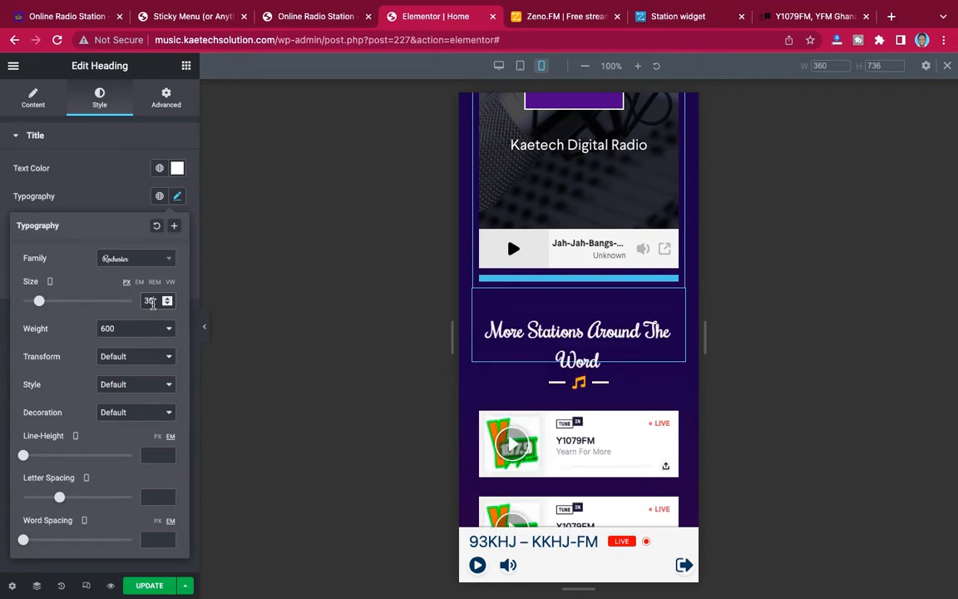
{"action": "key", "text": "BackSpace"}
{"action": "key", "text": "BackSpace"}
{"action": "type", "text": "2"}
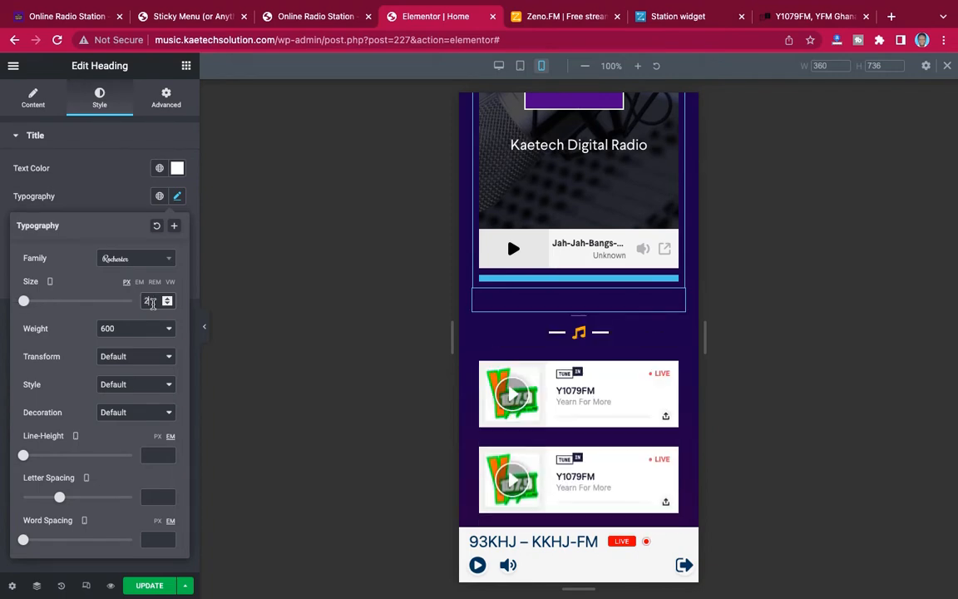
{"action": "type", "text": "5"}
{"action": "key", "text": "BackSpace"}
{"action": "type", "text": "5"}
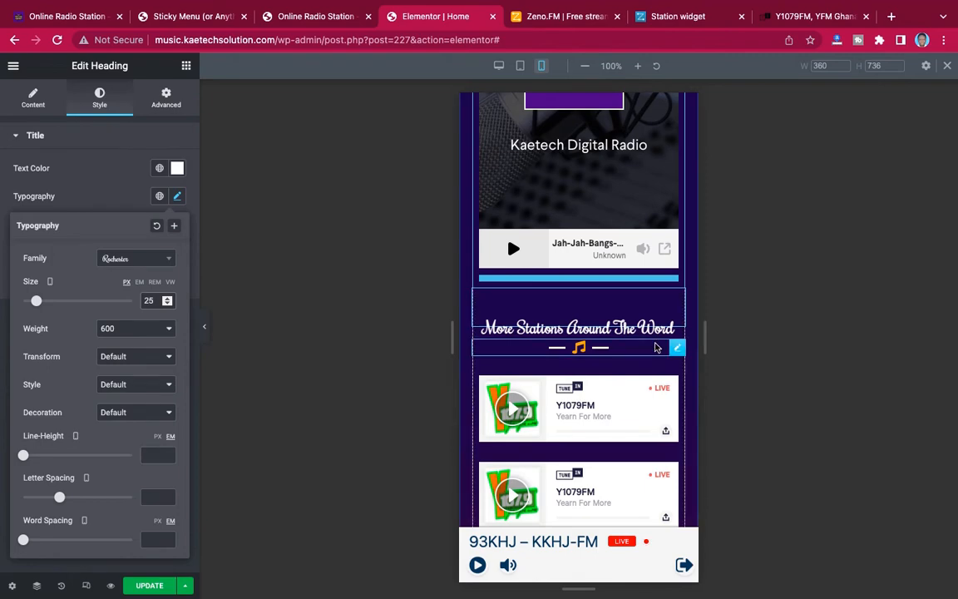
{"action": "scroll", "coordinate": [656, 347], "scroll_direction": "down", "scroll_amount": 1}
{"action": "scroll", "coordinate": [656, 346], "scroll_direction": "down", "scroll_amount": 10}
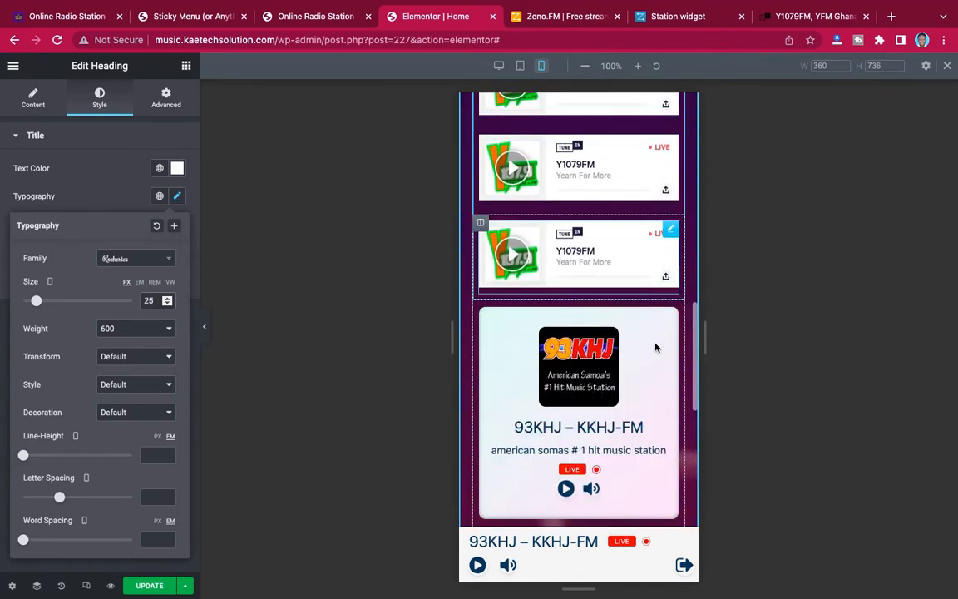
{"action": "scroll", "coordinate": [655, 347], "scroll_direction": "down", "scroll_amount": 5}
{"action": "scroll", "coordinate": [655, 347], "scroll_direction": "up", "scroll_amount": 10}
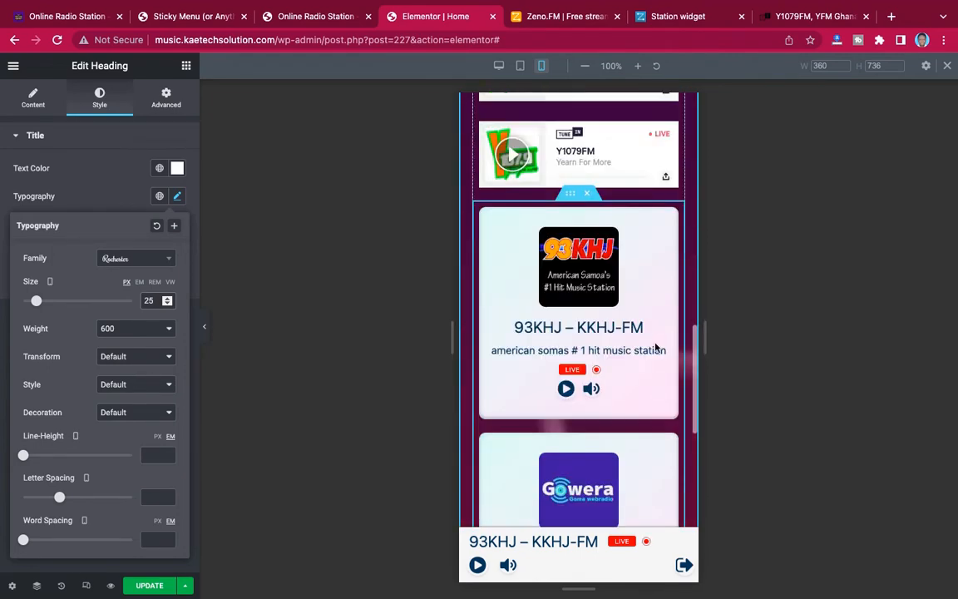
Set the mobile font size of the Sina Social Icons in the menu box to 15 px and review their remaining style settings
{"action": "scroll", "coordinate": [655, 347], "scroll_direction": "up", "scroll_amount": 10}
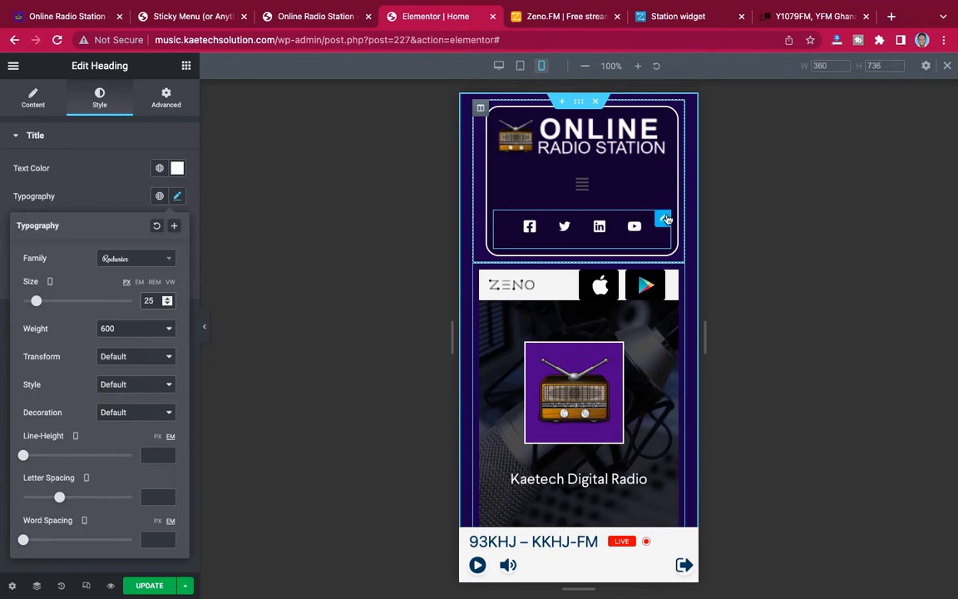
{"action": "left_click", "coordinate": [666, 219]}
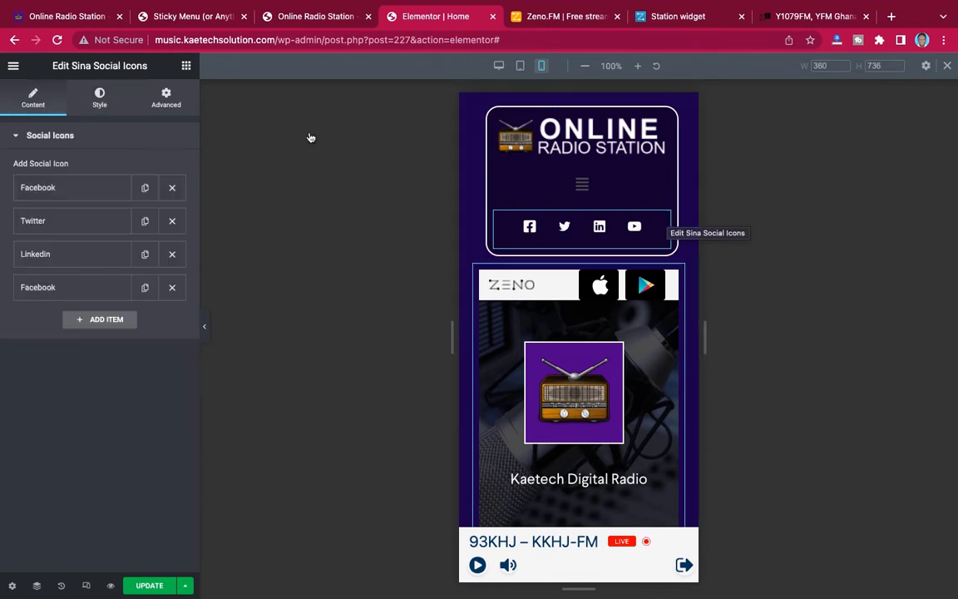
{"action": "left_click", "coordinate": [101, 98]}
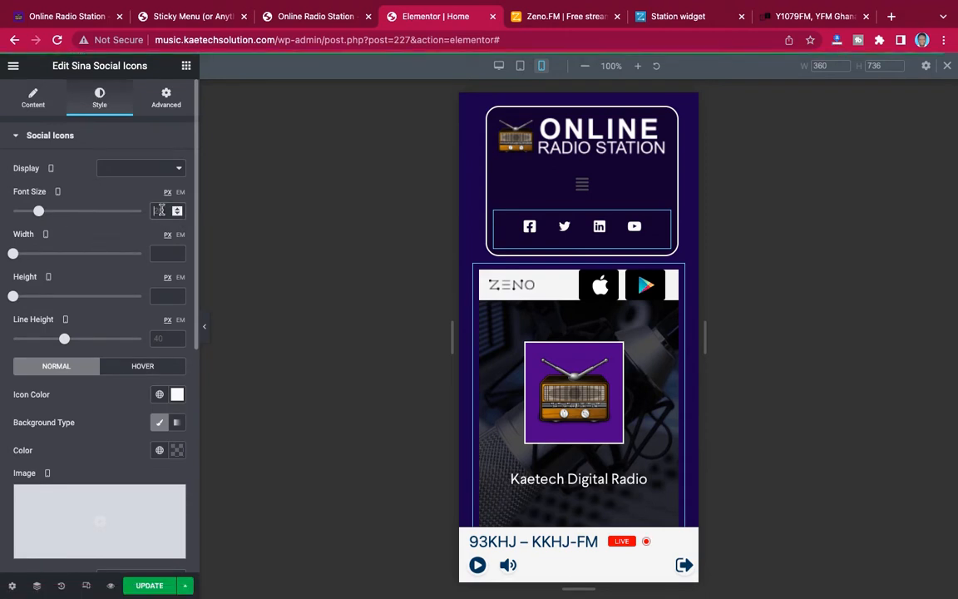
{"action": "type", "text": "18"}
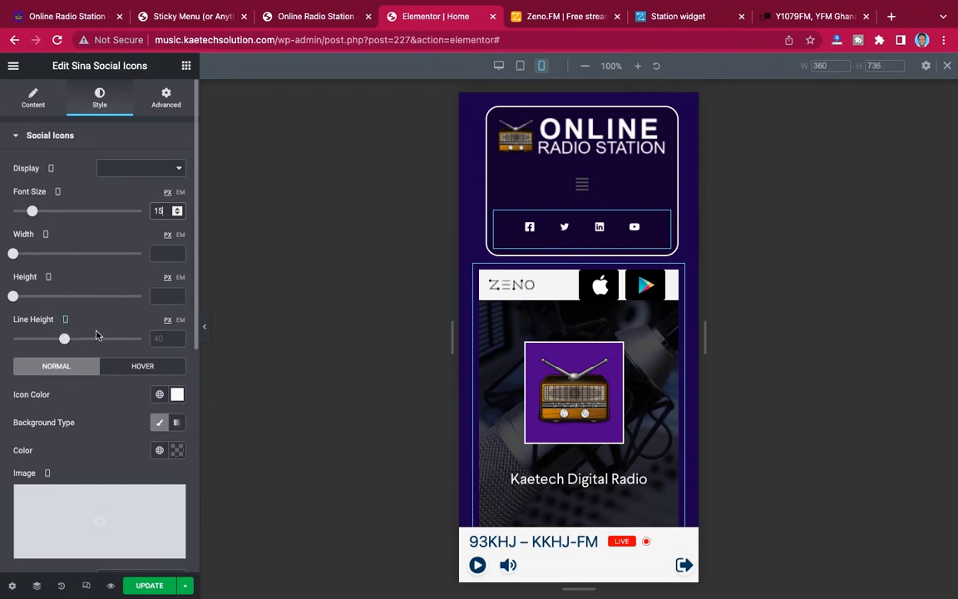
{"action": "scroll", "coordinate": [97, 336], "scroll_direction": "down", "scroll_amount": 4}
{"action": "scroll", "coordinate": [97, 335], "scroll_direction": "down", "scroll_amount": 5}
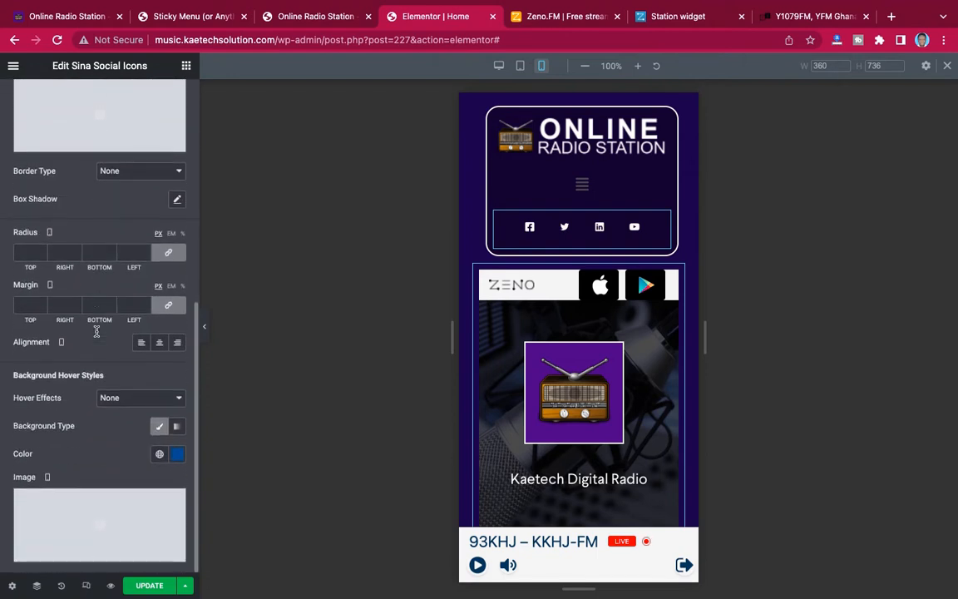
{"action": "scroll", "coordinate": [96, 335], "scroll_direction": "up", "scroll_amount": 6}
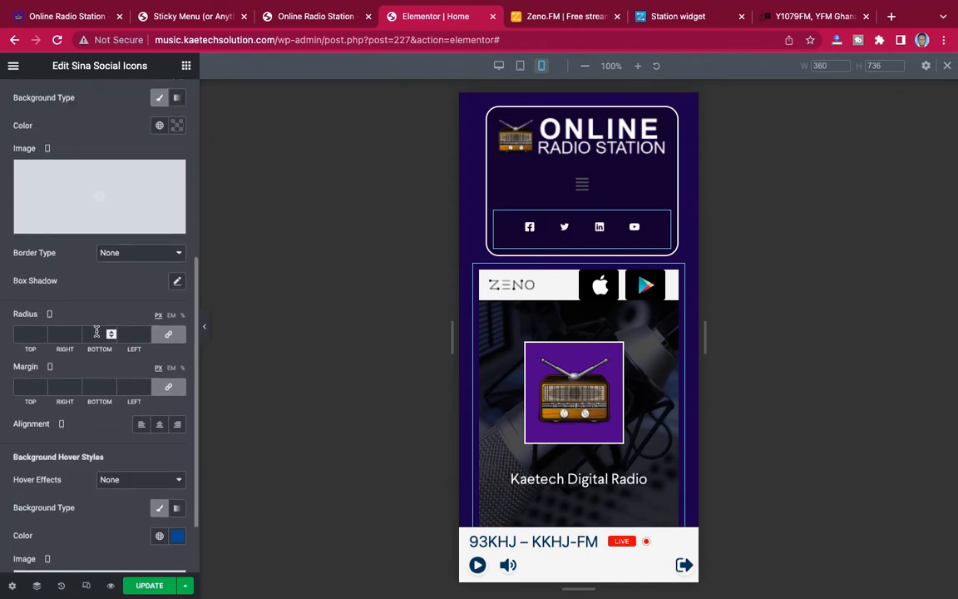
{"action": "scroll", "coordinate": [96, 336], "scroll_direction": "up", "scroll_amount": 4}
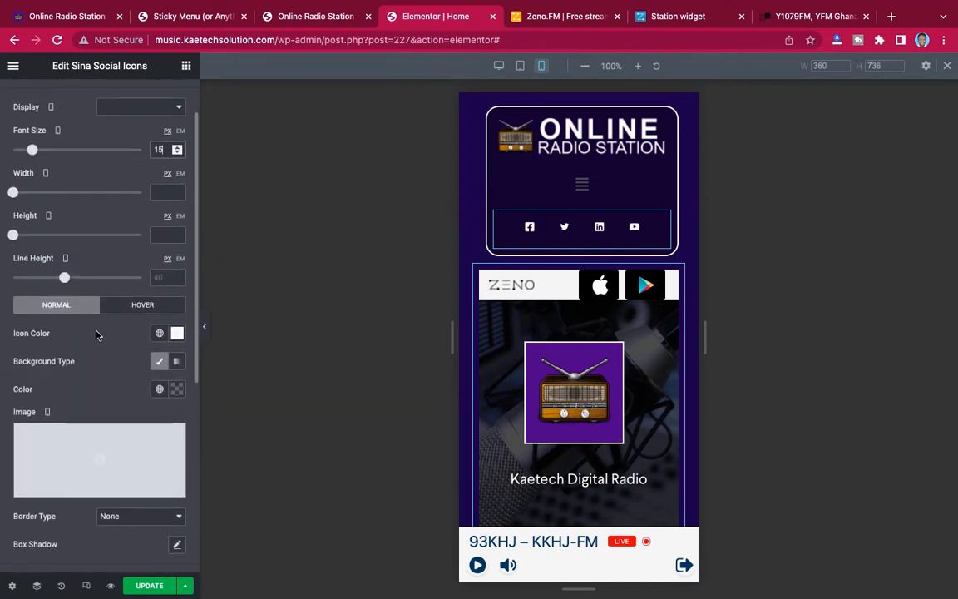
Set the social icons' line height to 10 px and height to 16 px, trying the Block display before choosing Inline
{"action": "left_click", "coordinate": [141, 169]}
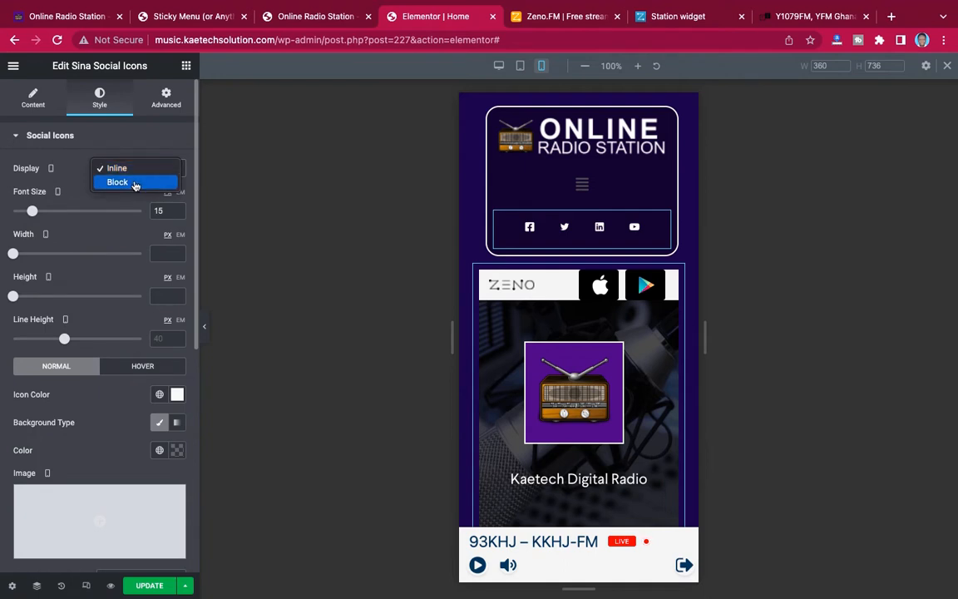
{"action": "left_click", "coordinate": [135, 183]}
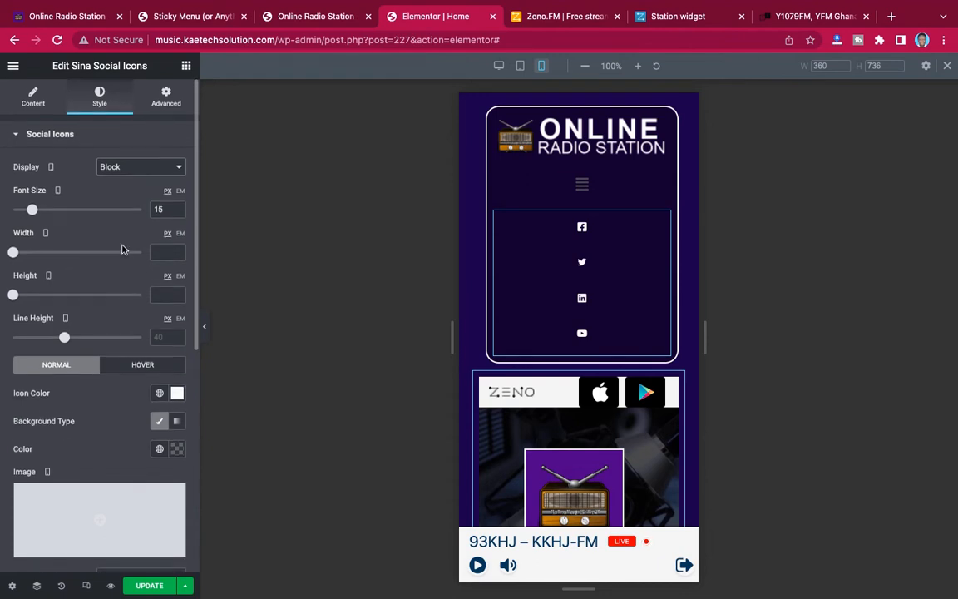
{"action": "scroll", "coordinate": [122, 250], "scroll_direction": "down", "scroll_amount": 1}
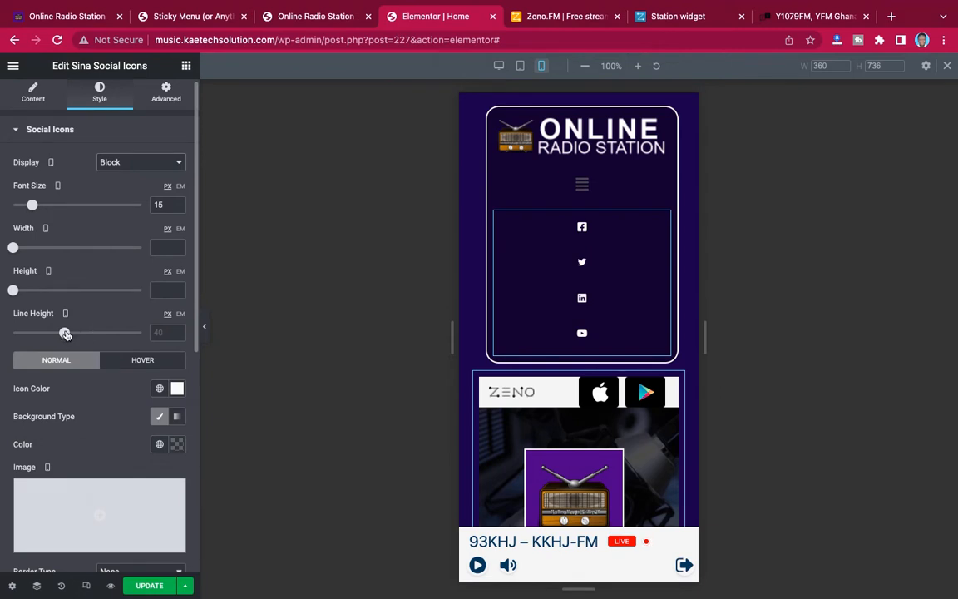
{"action": "left_click_drag", "start_coordinate": [65, 334], "coordinate": [28, 330]}
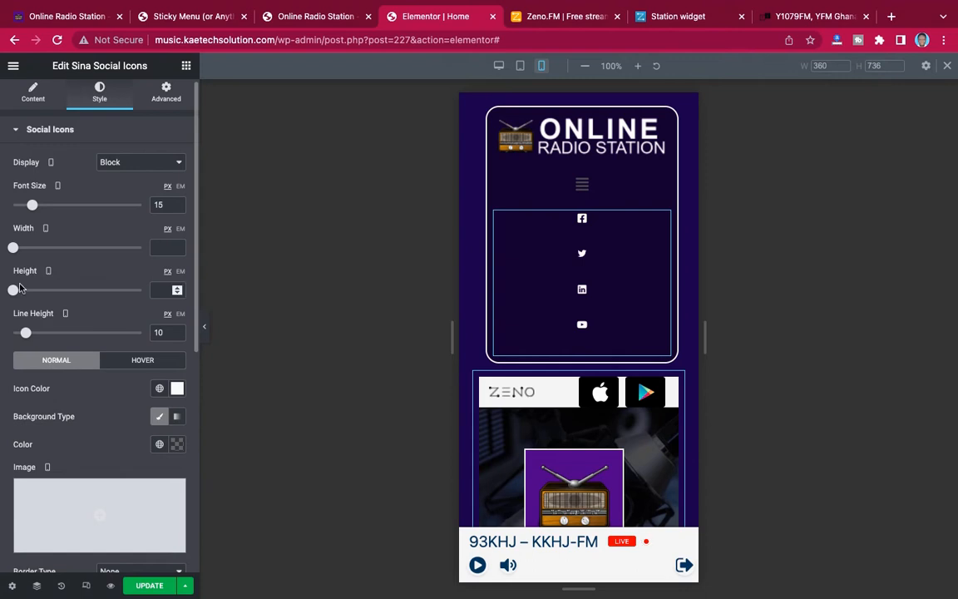
{"action": "left_click", "coordinate": [17, 289]}
{"action": "left_click", "coordinate": [159, 166]}
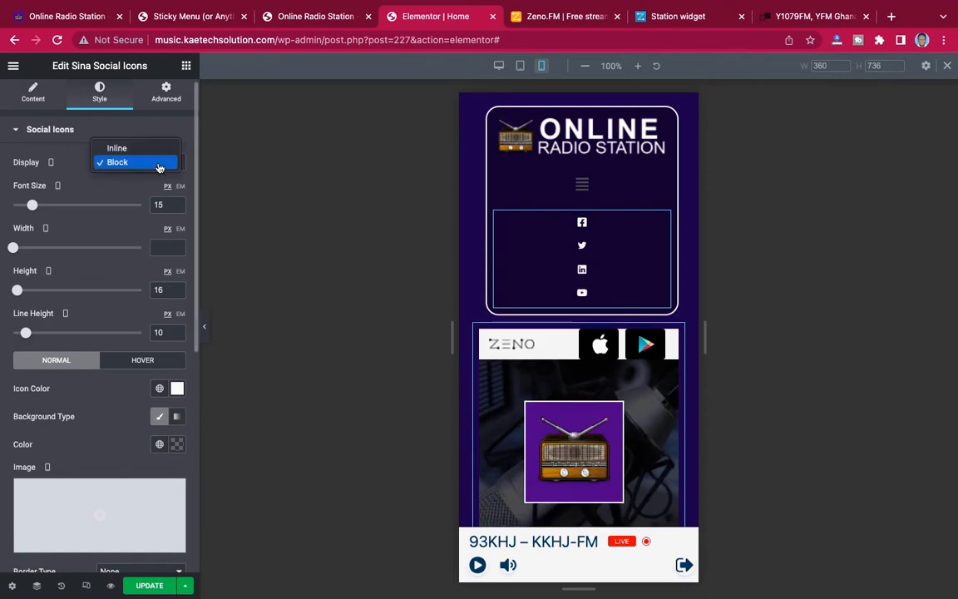
{"action": "left_click", "coordinate": [154, 148]}
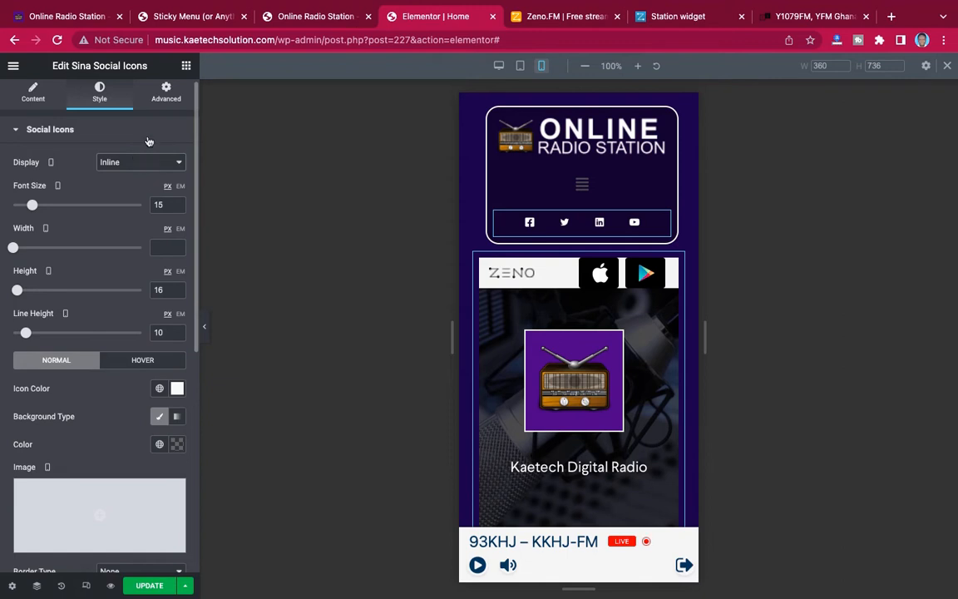
{"action": "left_click", "coordinate": [166, 98]}
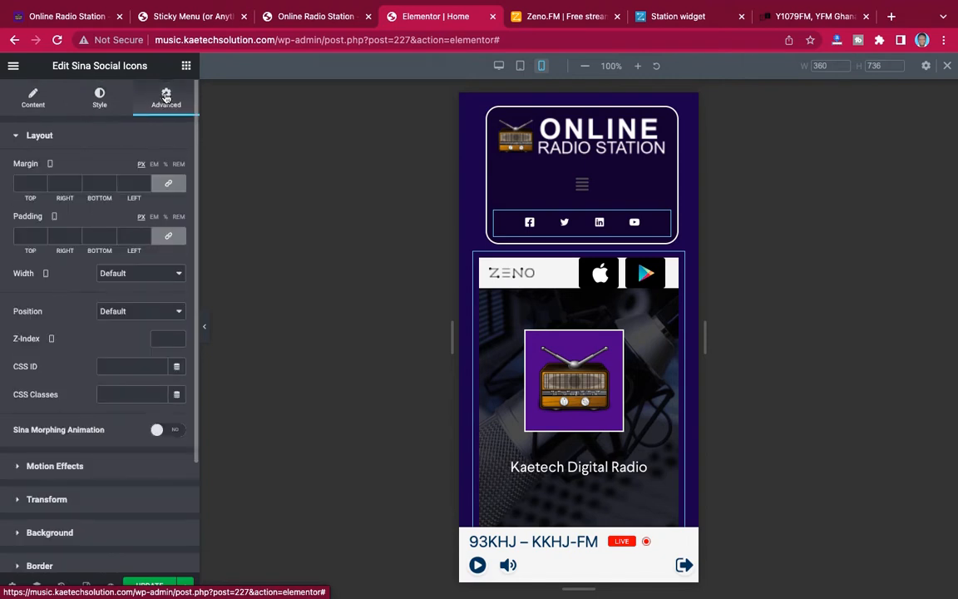
{"action": "scroll", "coordinate": [113, 318], "scroll_direction": "down", "scroll_amount": 3}
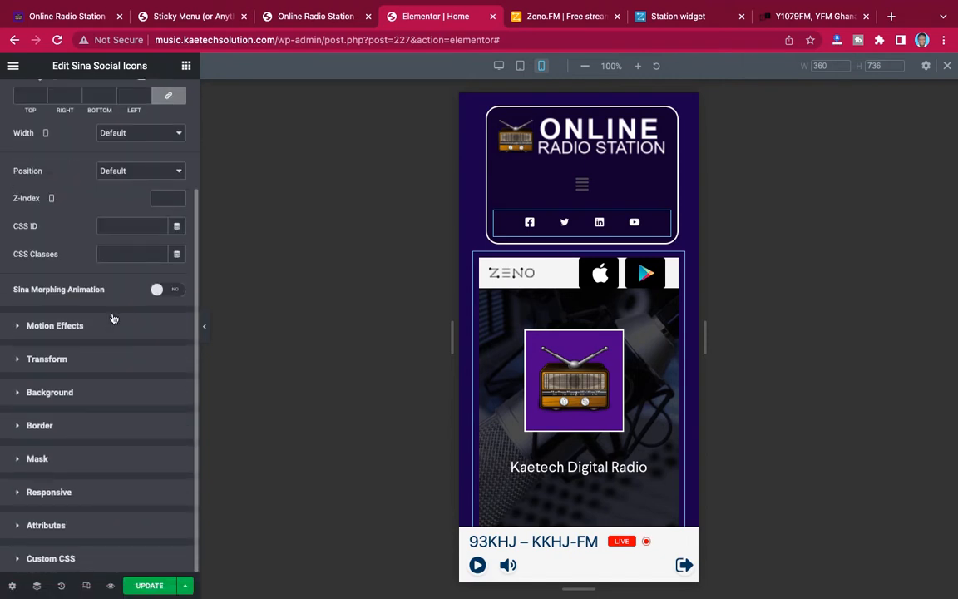
{"action": "scroll", "coordinate": [113, 319], "scroll_direction": "up", "scroll_amount": 3}
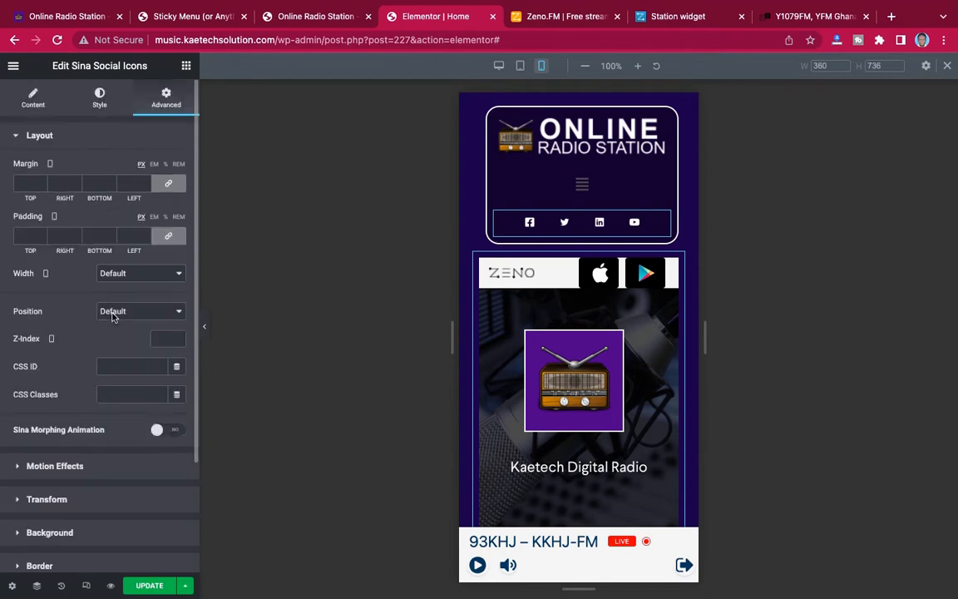
Search the widgets for "social" and add a Social Icons widget above the existing icon row in the menu box
{"action": "mouse_move", "coordinate": [663, 220]}
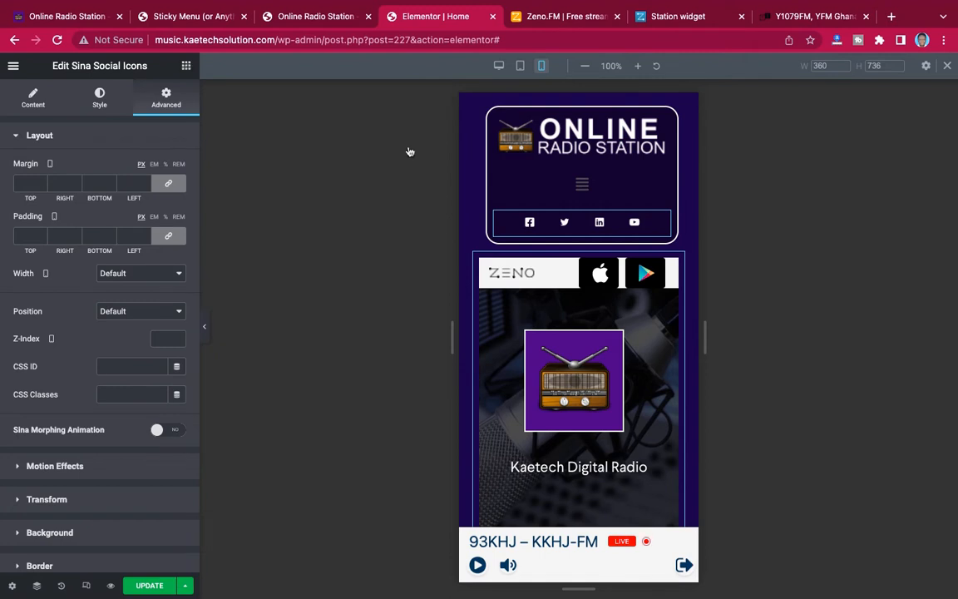
{"action": "left_click", "coordinate": [583, 188]}
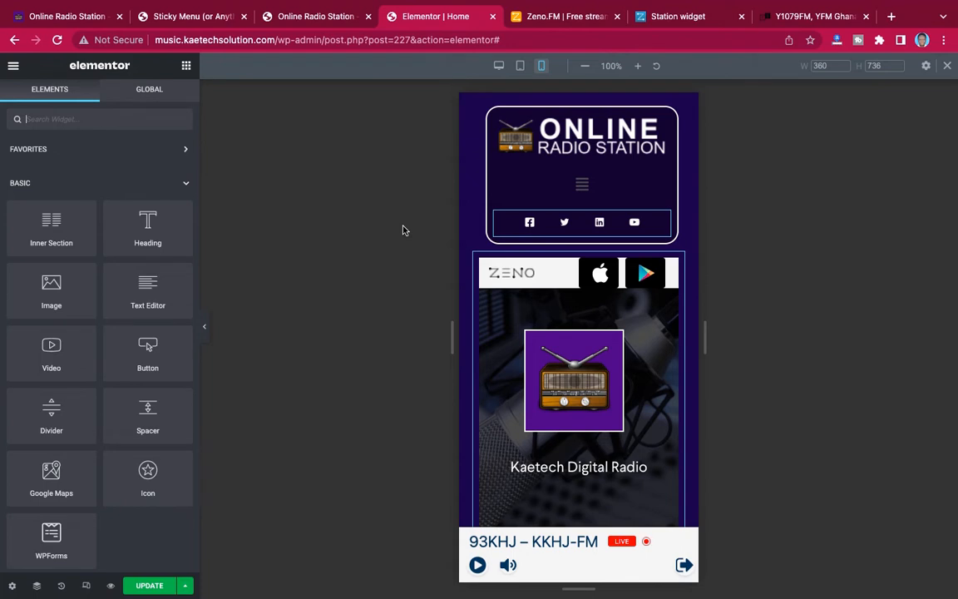
{"action": "type", "text": "social"}
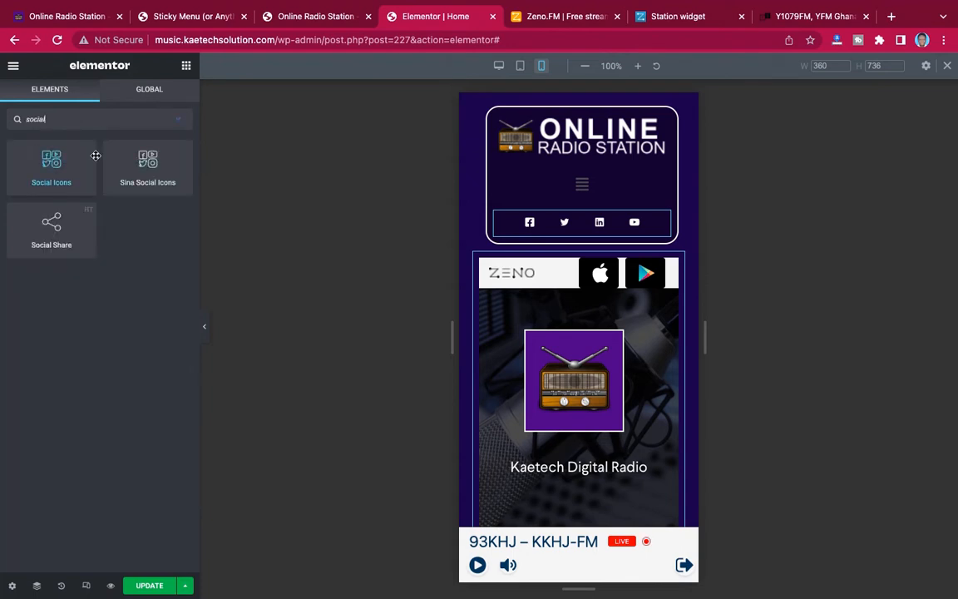
{"action": "left_click_drag", "start_coordinate": [48, 160], "coordinate": [605, 203]}
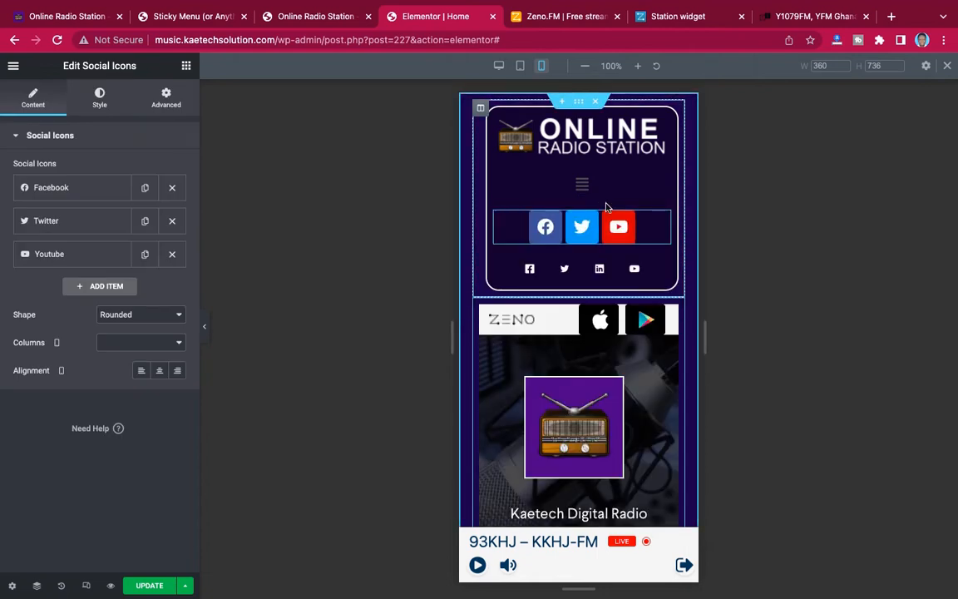
Add a fourth item to the Social Icons widget and give it the Instagram icon from the icon library
{"action": "left_click", "coordinate": [106, 286]}
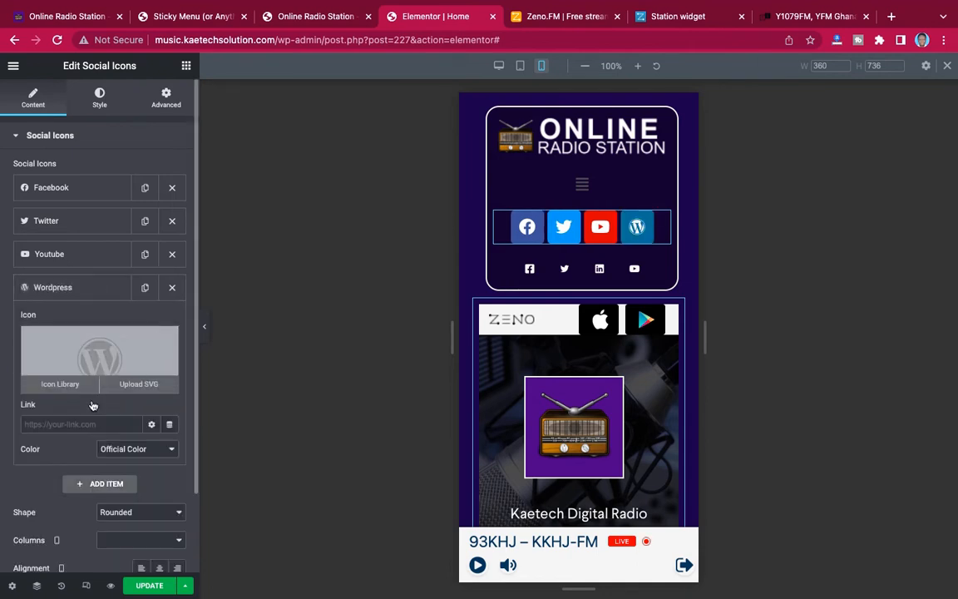
{"action": "left_click", "coordinate": [93, 362]}
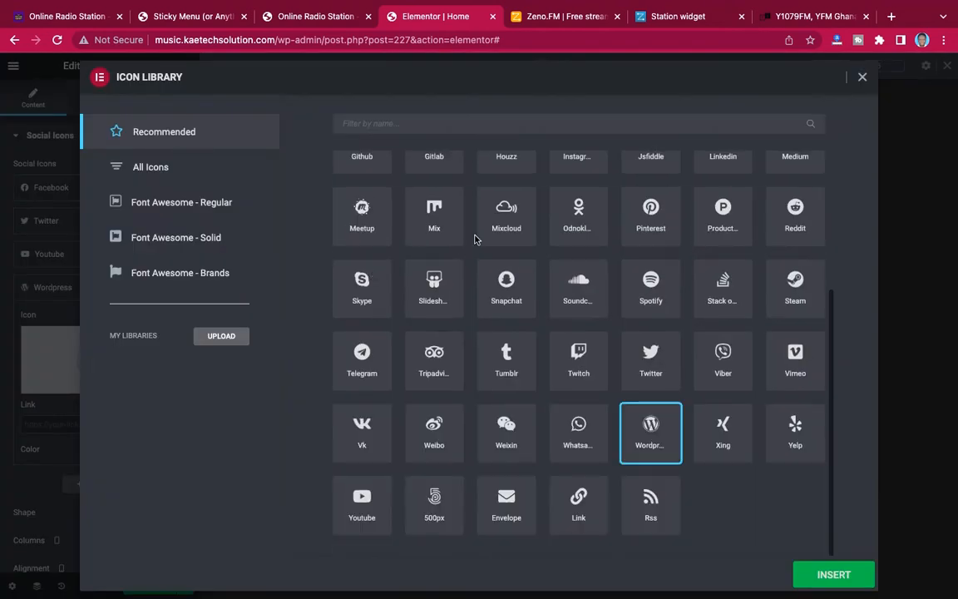
{"action": "left_click", "coordinate": [498, 120]}
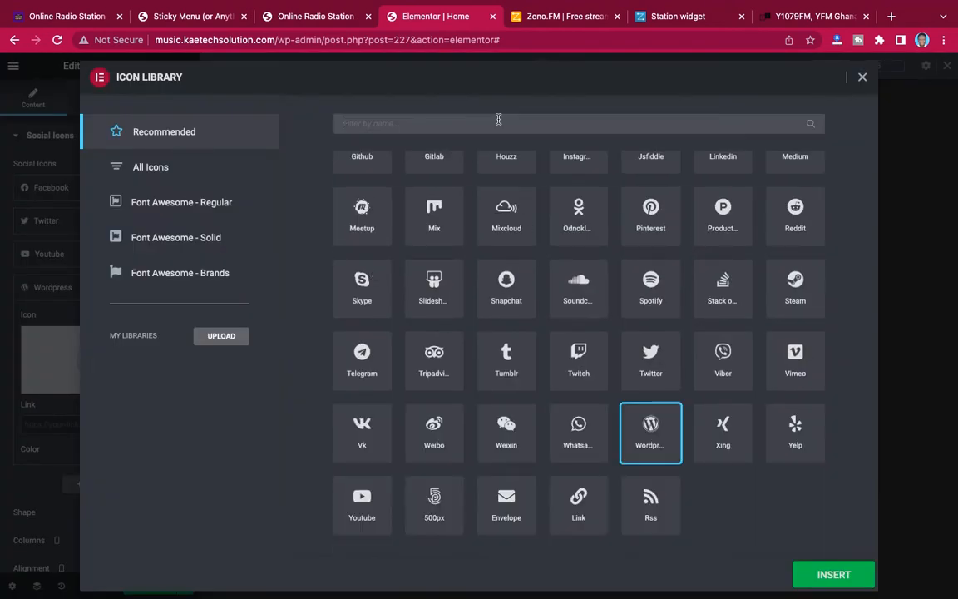
{"action": "type", "text": "inst"}
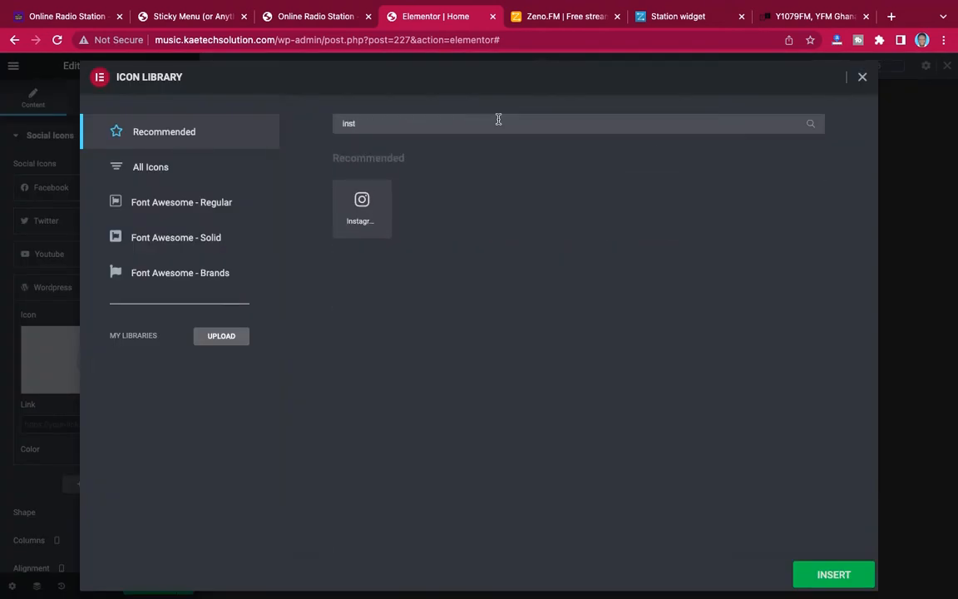
{"action": "left_click", "coordinate": [362, 204]}
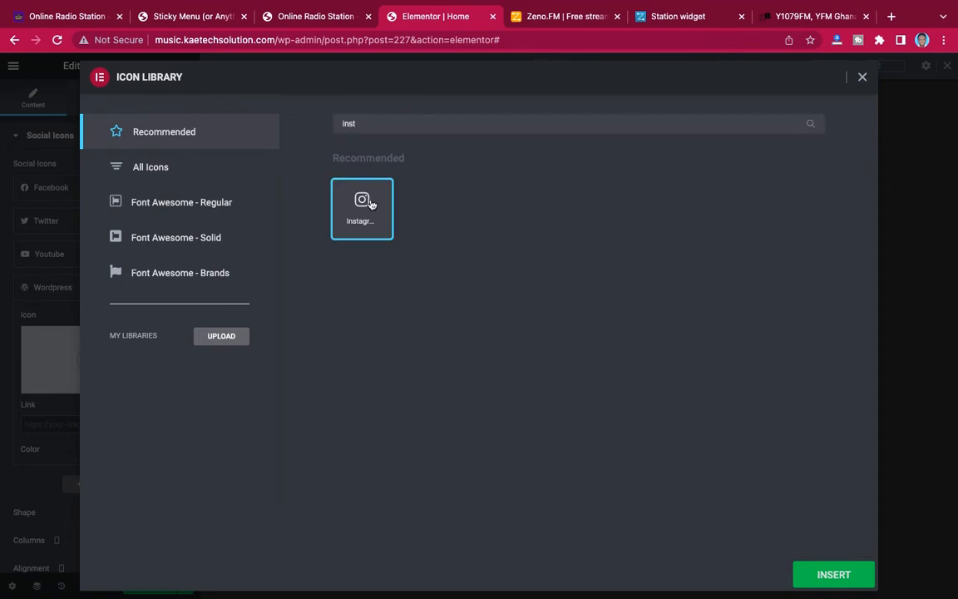
{"action": "left_click", "coordinate": [830, 576]}
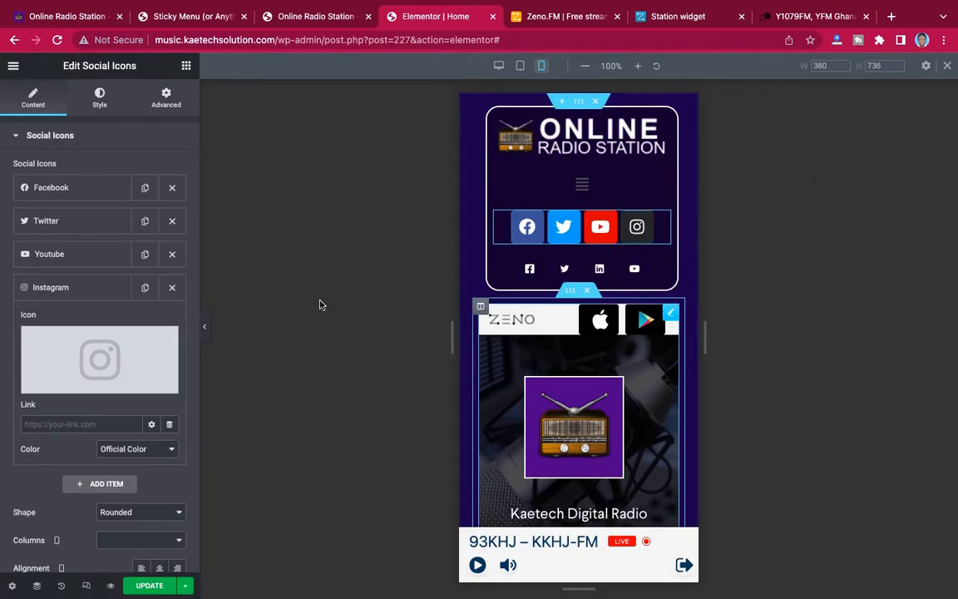
{"action": "left_click", "coordinate": [74, 288]}
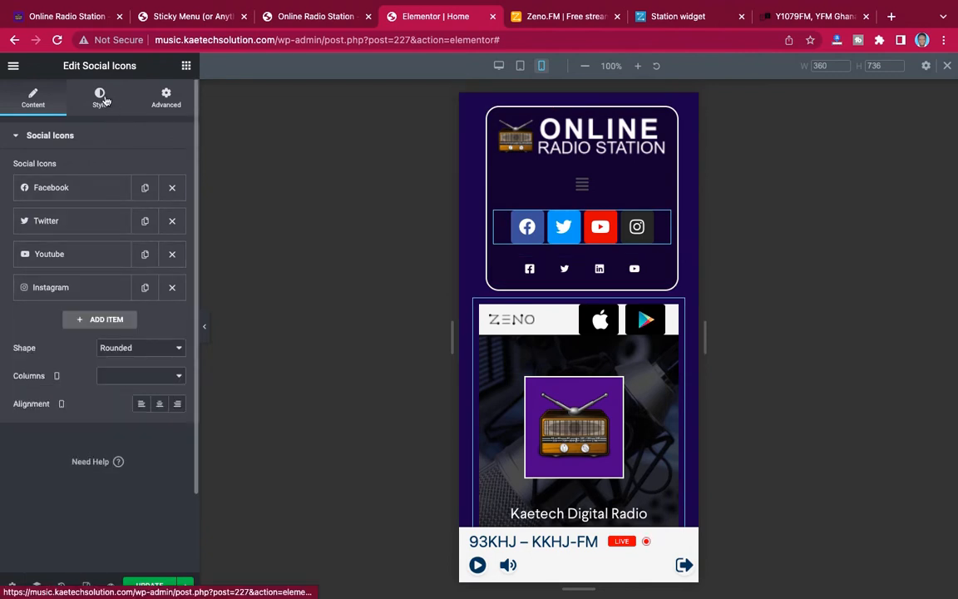
Align the new social icons to the right for mobile and look through their icon and hover style settings
{"action": "left_click", "coordinate": [178, 405]}
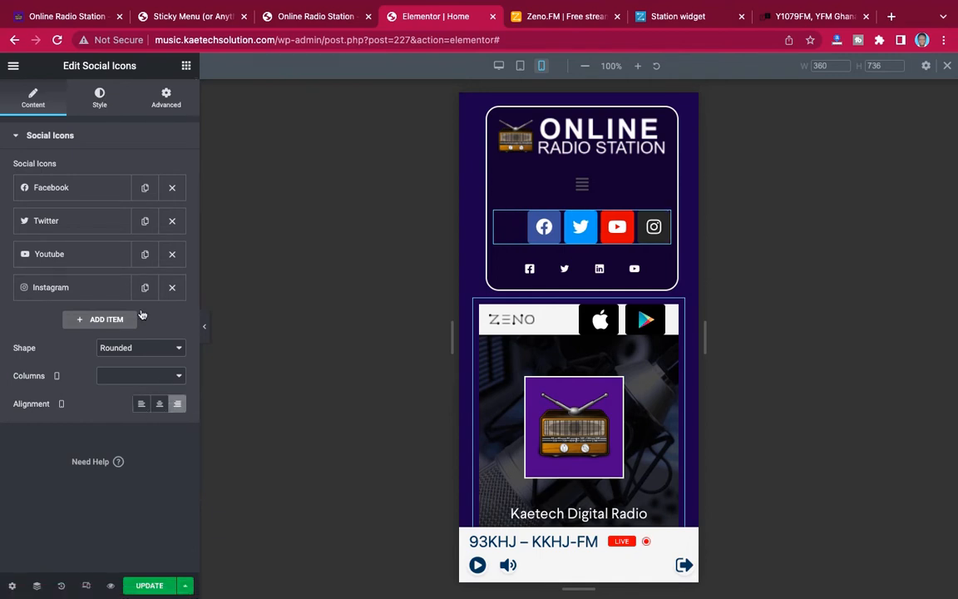
{"action": "left_click", "coordinate": [100, 99]}
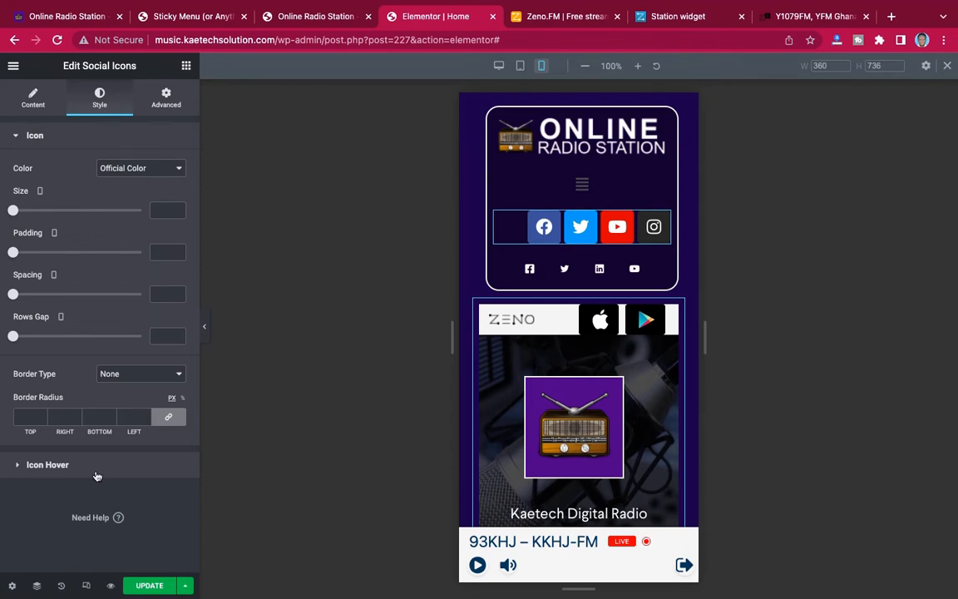
{"action": "left_click", "coordinate": [48, 465]}
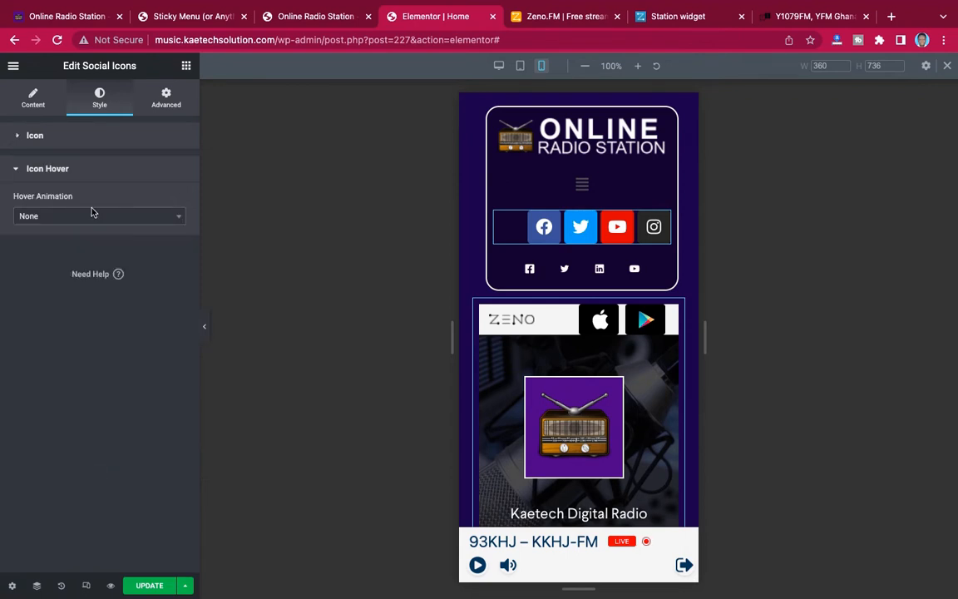
{"action": "left_click", "coordinate": [38, 103]}
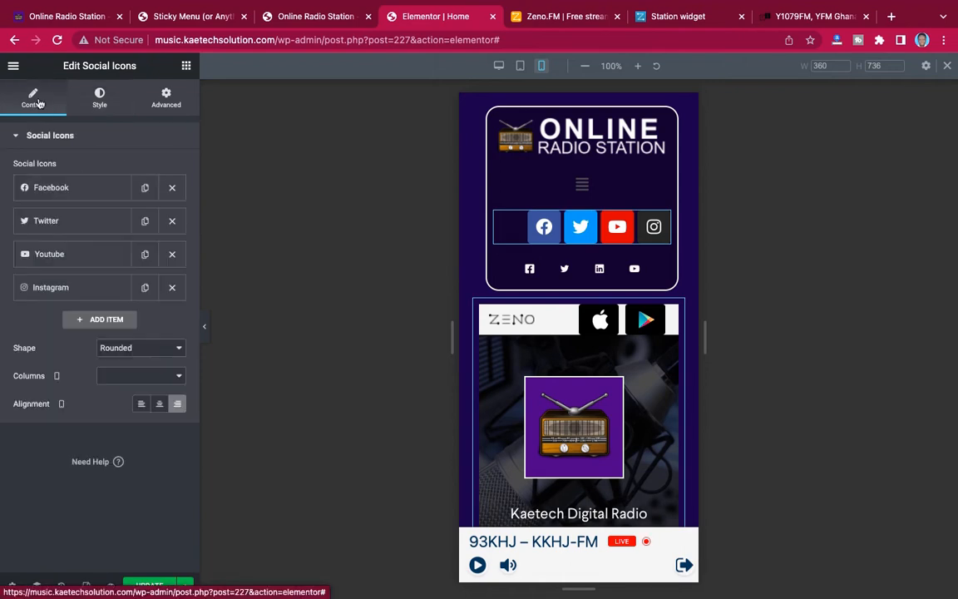
Switch the Facebook item's color option to Custom and open the style settings for all the icons
{"action": "left_click", "coordinate": [66, 187]}
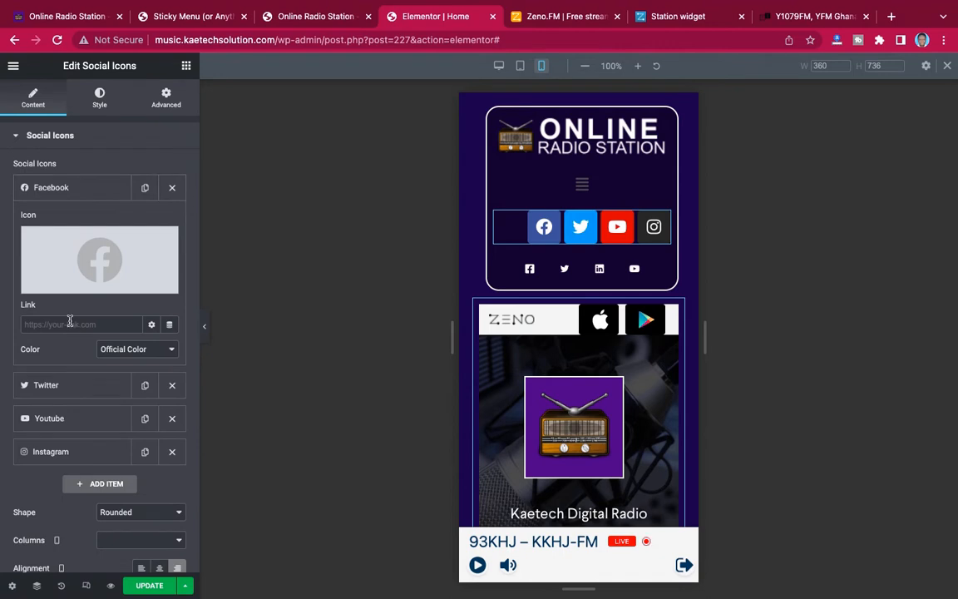
{"action": "left_click", "coordinate": [128, 350]}
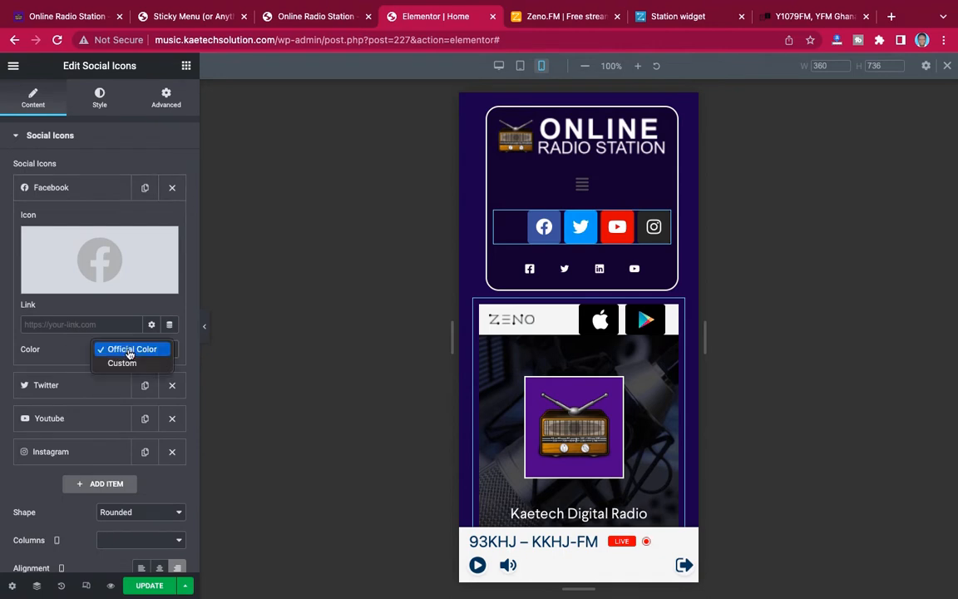
{"action": "left_click", "coordinate": [125, 364]}
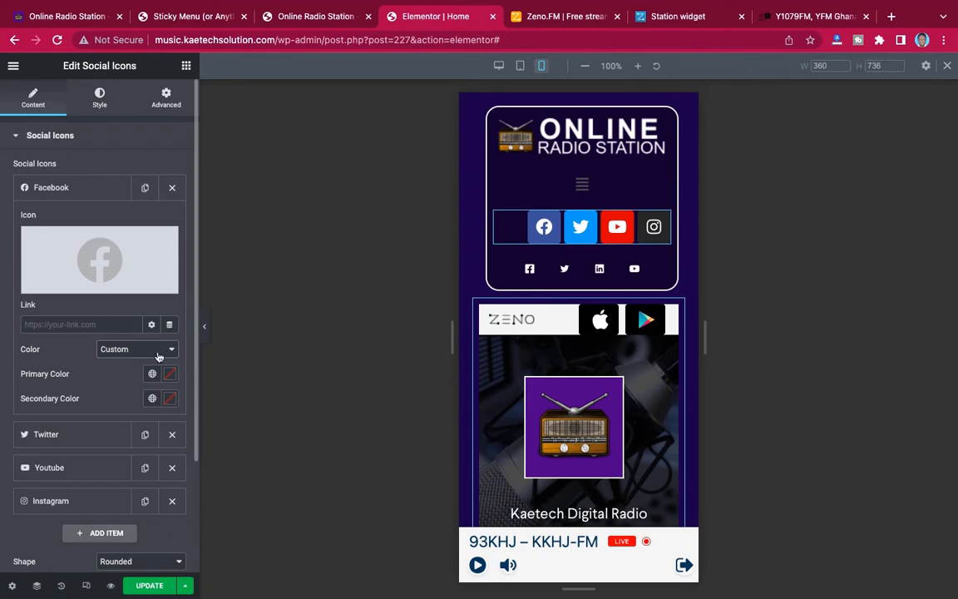
{"action": "left_click", "coordinate": [98, 99]}
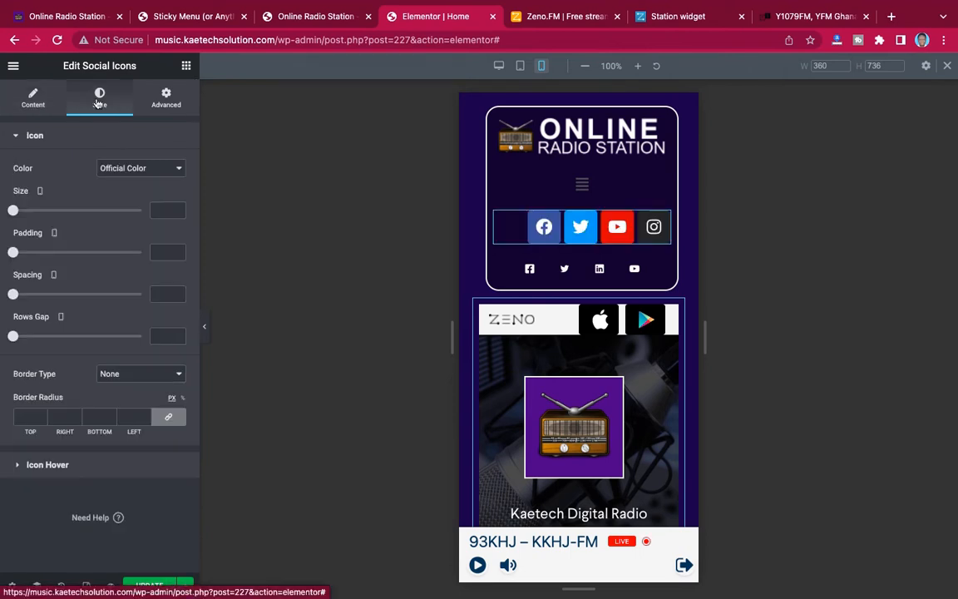
Give the upper social icons a custom, fully transparent primary colour (#84080800) and set their size to 15
{"action": "left_click", "coordinate": [119, 168]}
{"action": "left_click", "coordinate": [125, 183]}
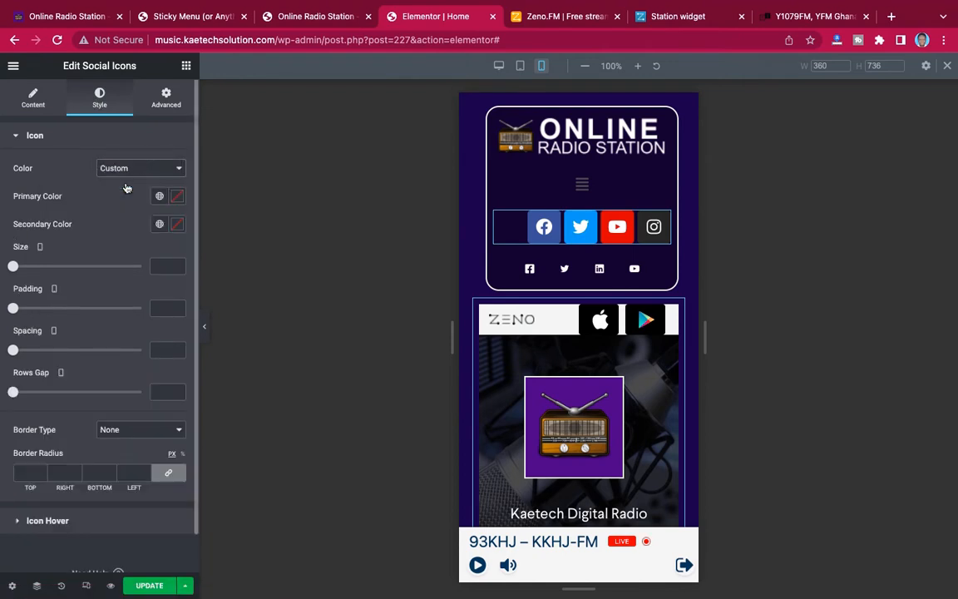
{"action": "left_click", "coordinate": [177, 225]}
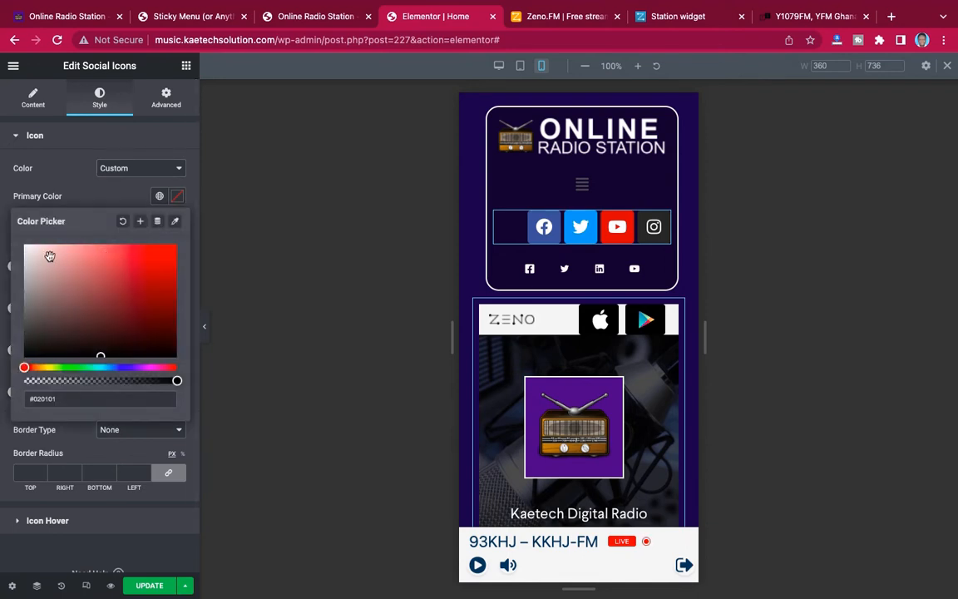
{"action": "left_click_drag", "start_coordinate": [50, 256], "coordinate": [21, 242]}
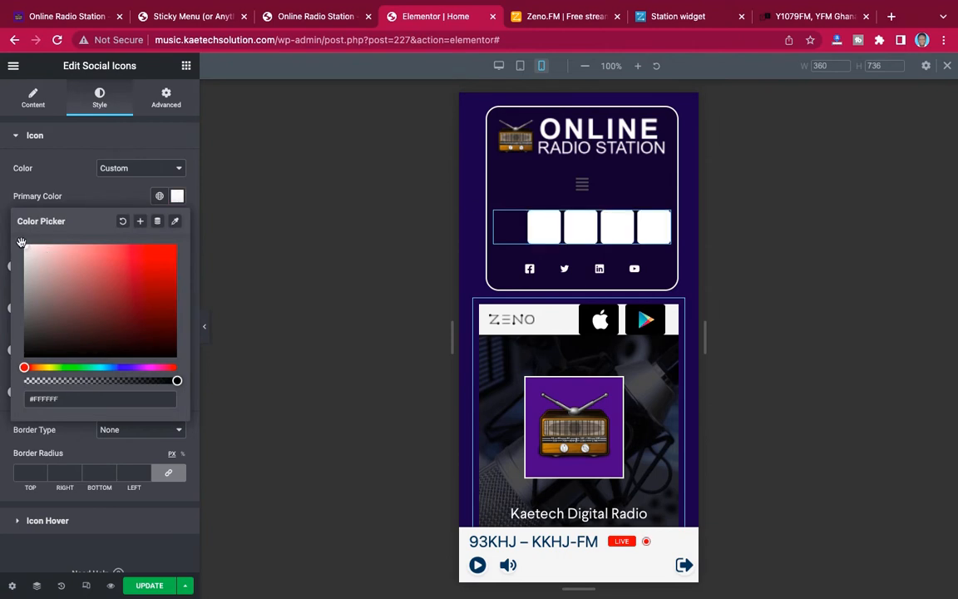
{"action": "left_click_drag", "start_coordinate": [25, 248], "coordinate": [167, 298]}
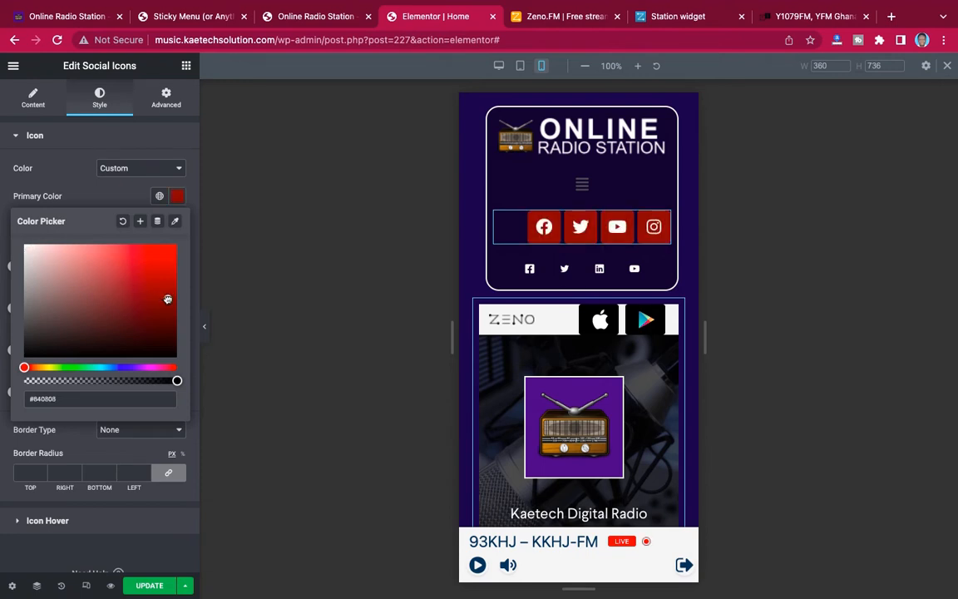
{"action": "left_click_drag", "start_coordinate": [46, 380], "coordinate": [6, 378]}
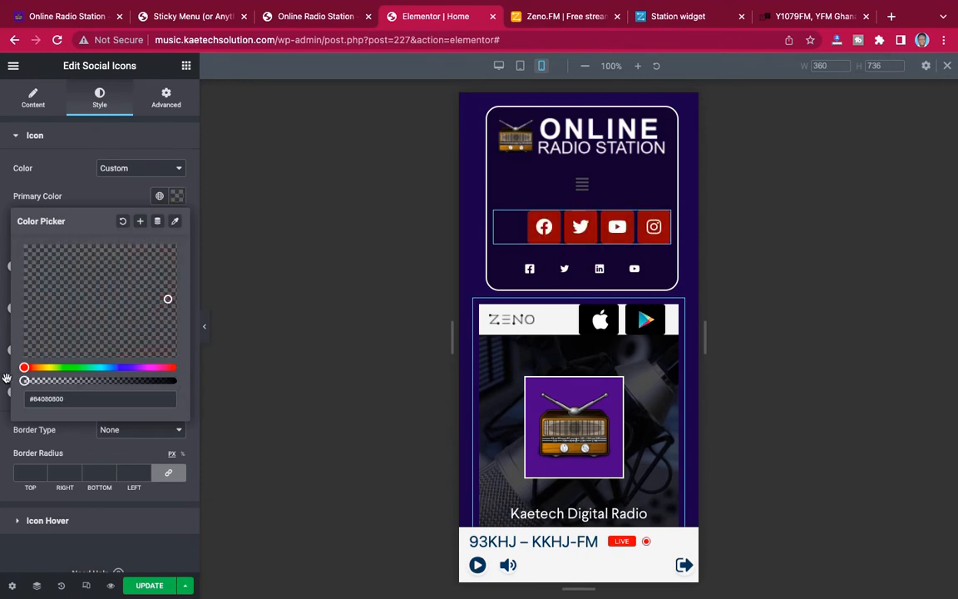
{"action": "left_click", "coordinate": [108, 197]}
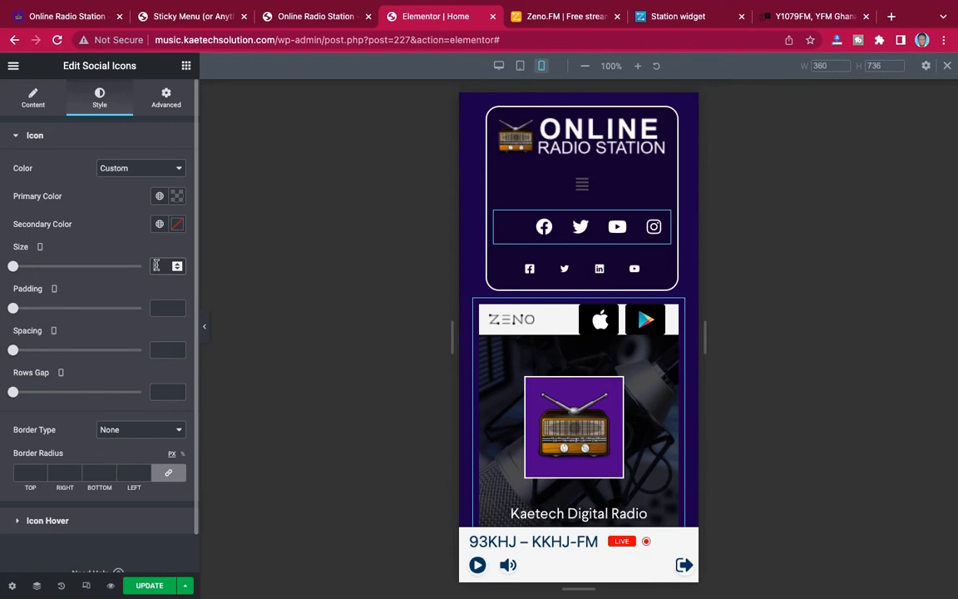
{"action": "type", "text": "15"}
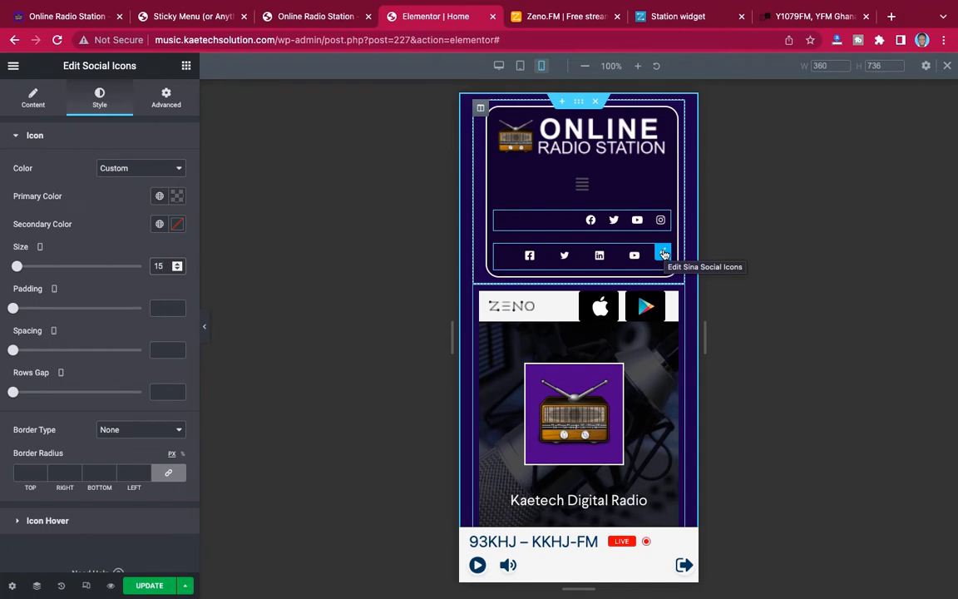
Hide the lower Sina Social Icons row on mobile and preview the header without the editing panel
{"action": "left_click", "coordinate": [663, 254]}
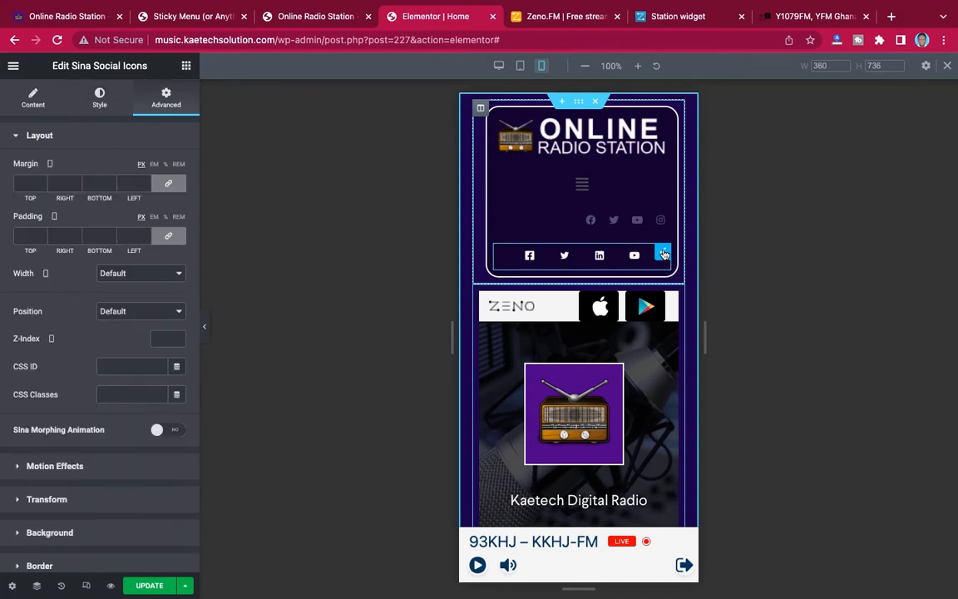
{"action": "scroll", "coordinate": [90, 492], "scroll_direction": "down", "scroll_amount": 3}
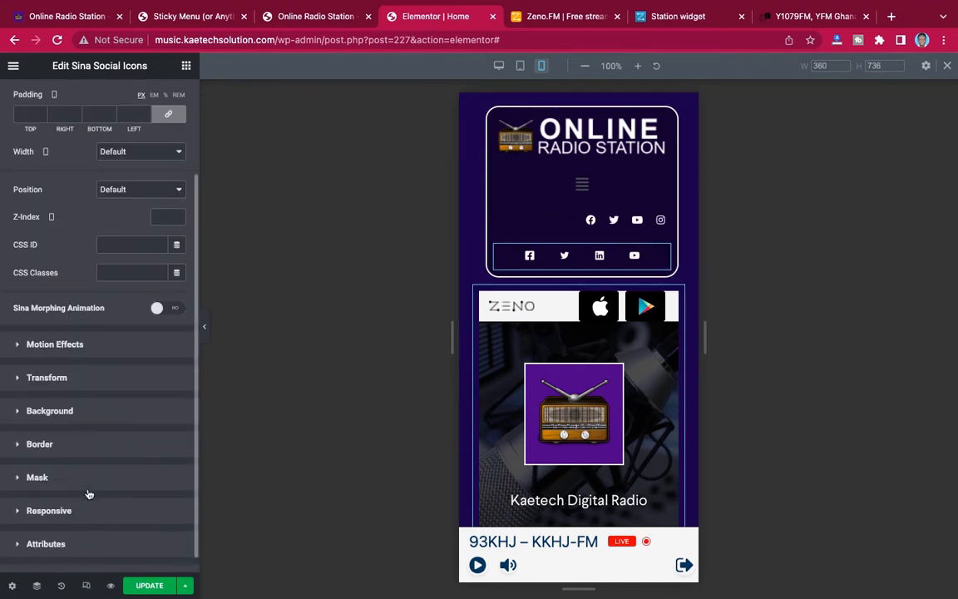
{"action": "scroll", "coordinate": [82, 360], "scroll_direction": "down", "scroll_amount": 1}
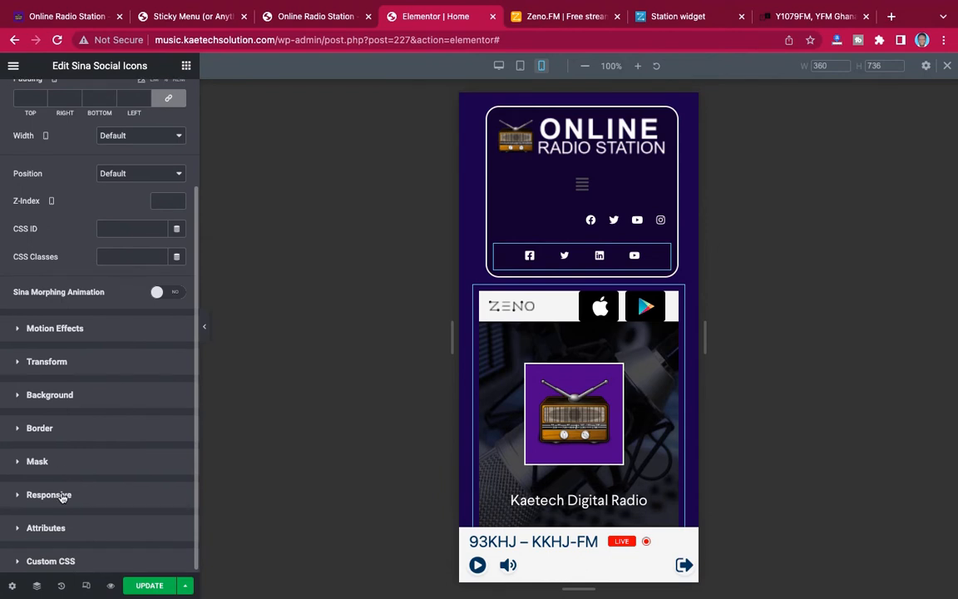
{"action": "left_click", "coordinate": [74, 495]}
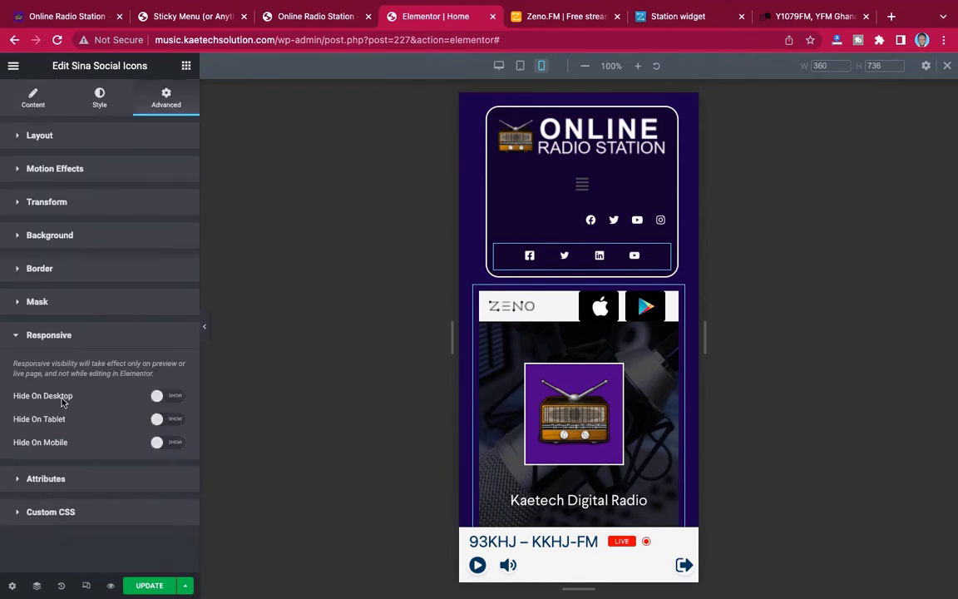
{"action": "left_click", "coordinate": [169, 443]}
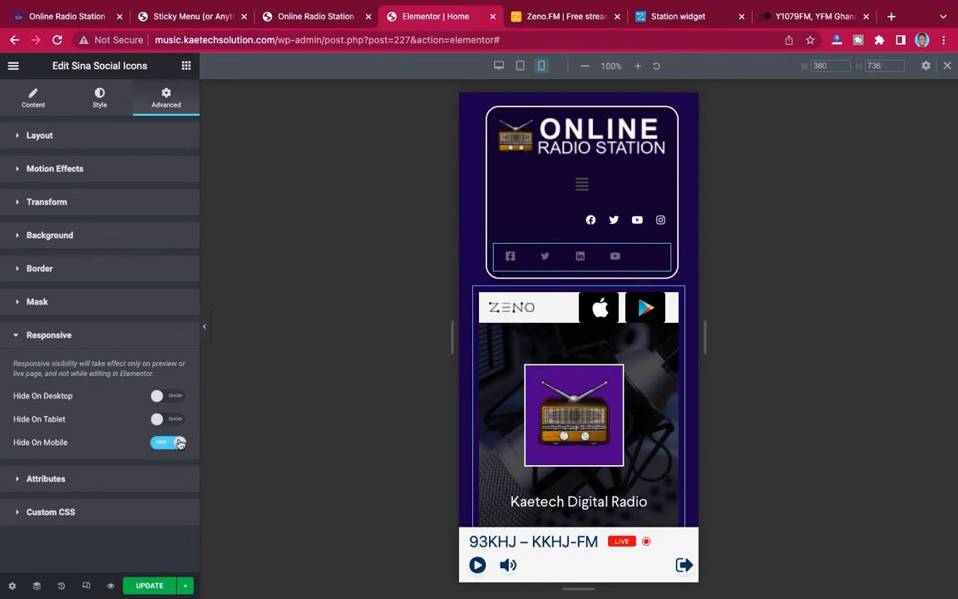
{"action": "left_click", "coordinate": [204, 329]}
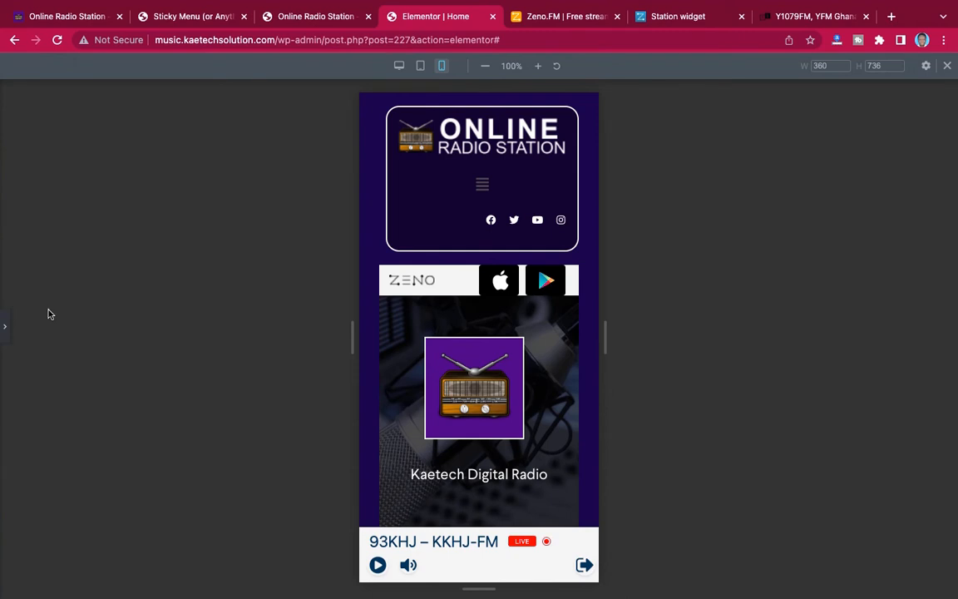
{"action": "left_click", "coordinate": [6, 326]}
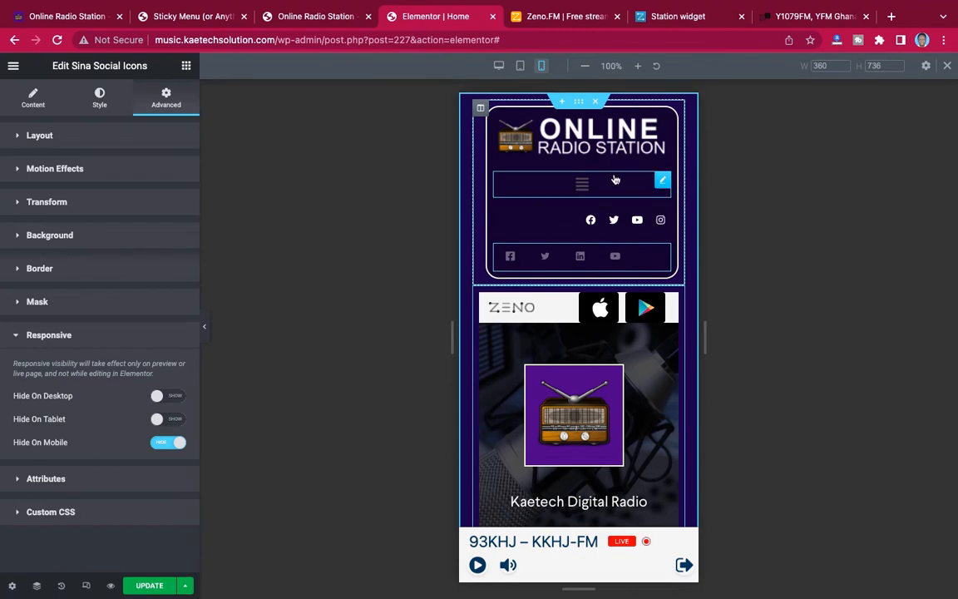
Set the navigation menu's responsive icon alignment to left in its layout settings
{"action": "left_click", "coordinate": [663, 182]}
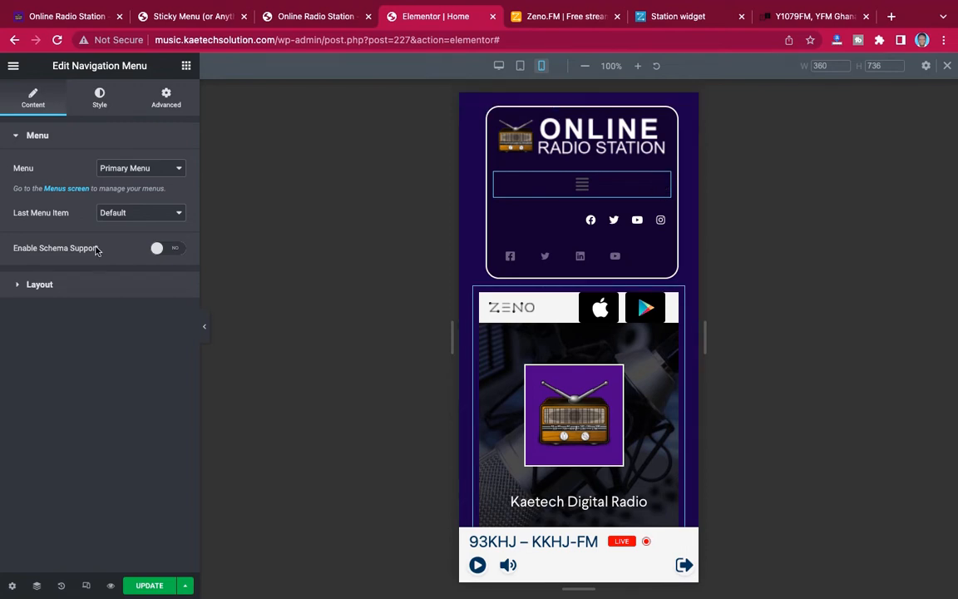
{"action": "left_click", "coordinate": [89, 283]}
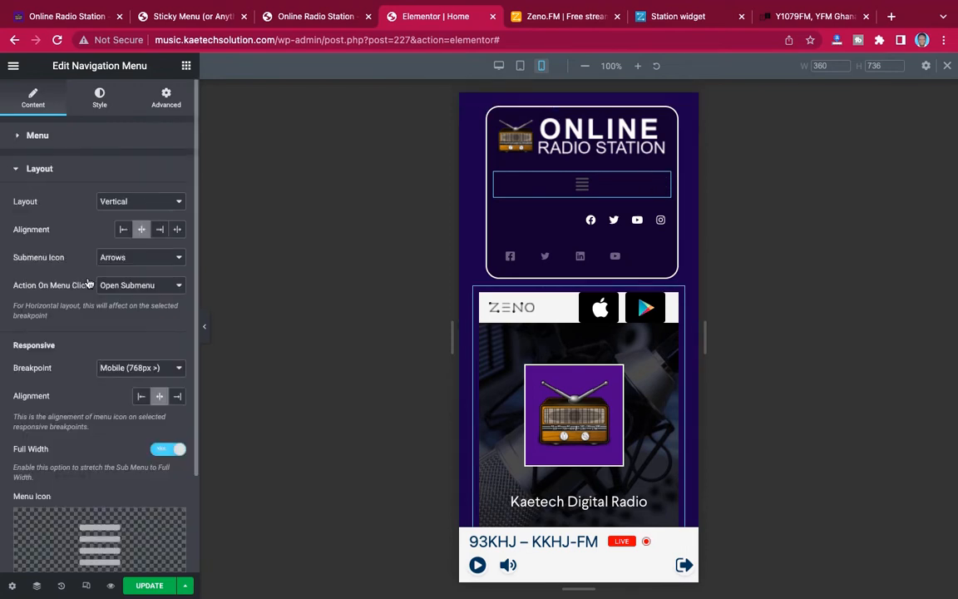
{"action": "scroll", "coordinate": [85, 333], "scroll_direction": "down", "scroll_amount": 3}
{"action": "scroll", "coordinate": [90, 348], "scroll_direction": "up", "scroll_amount": 3}
{"action": "scroll", "coordinate": [89, 366], "scroll_direction": "down", "scroll_amount": 3}
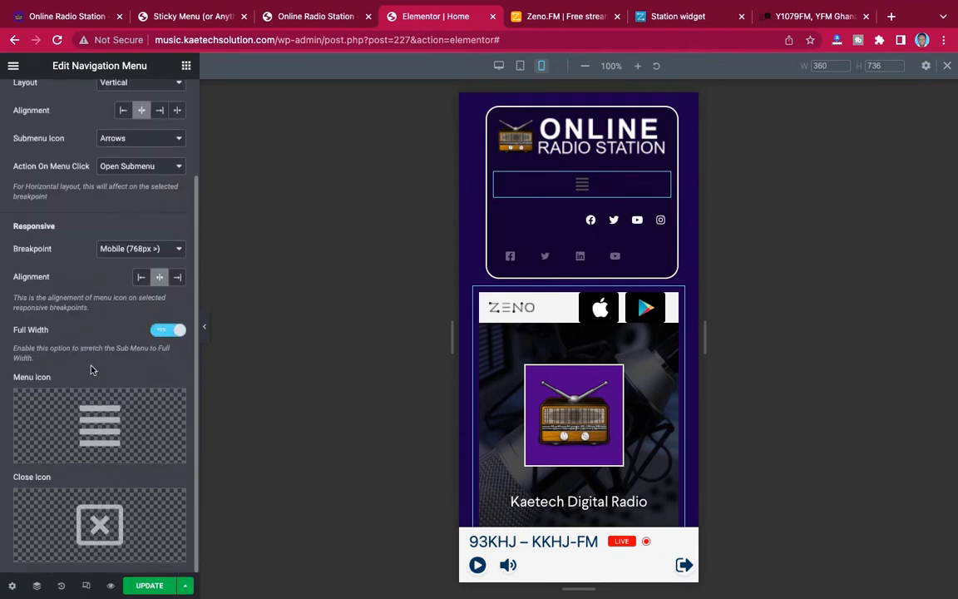
{"action": "left_click", "coordinate": [141, 277]}
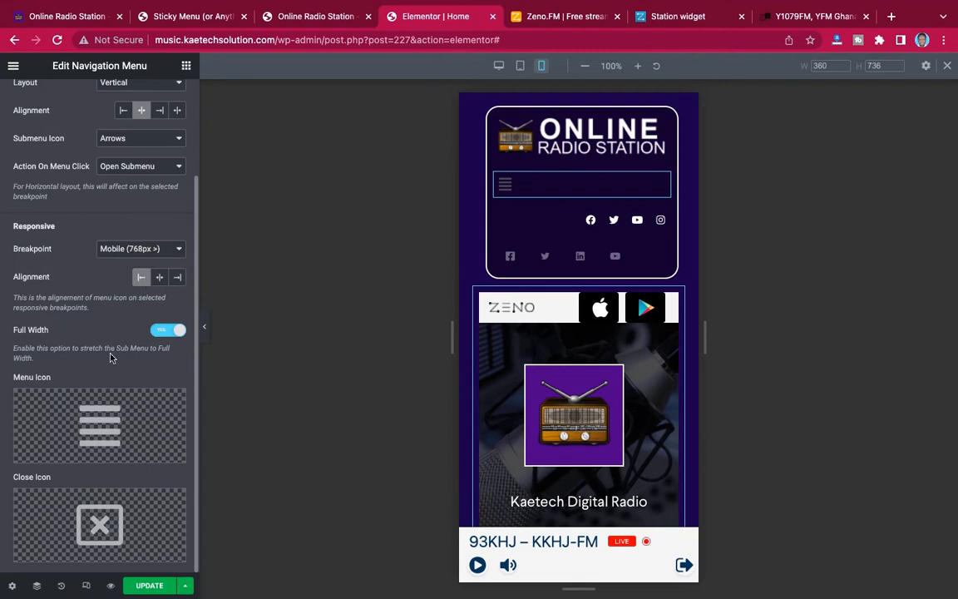
{"action": "scroll", "coordinate": [110, 357], "scroll_direction": "up", "scroll_amount": 3}
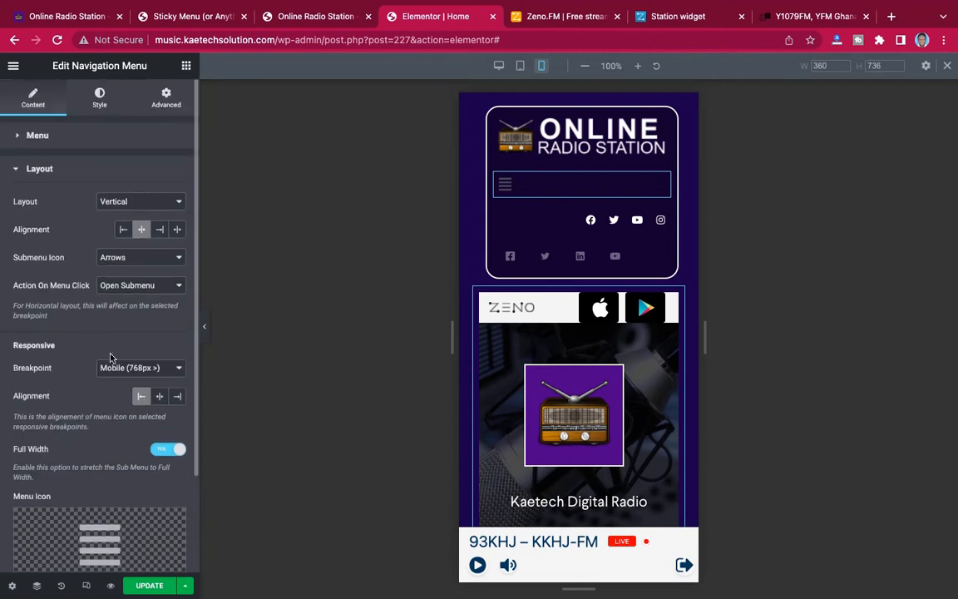
Set the normal colour of the navigation menu's trigger and close icon to white, #FFFFFF
{"action": "left_click", "coordinate": [101, 101]}
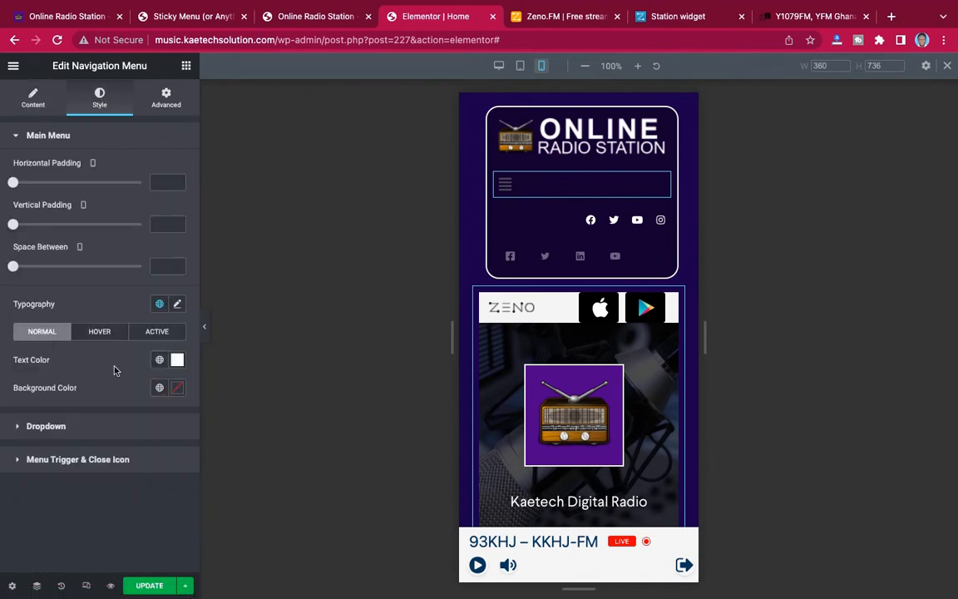
{"action": "left_click", "coordinate": [96, 462]}
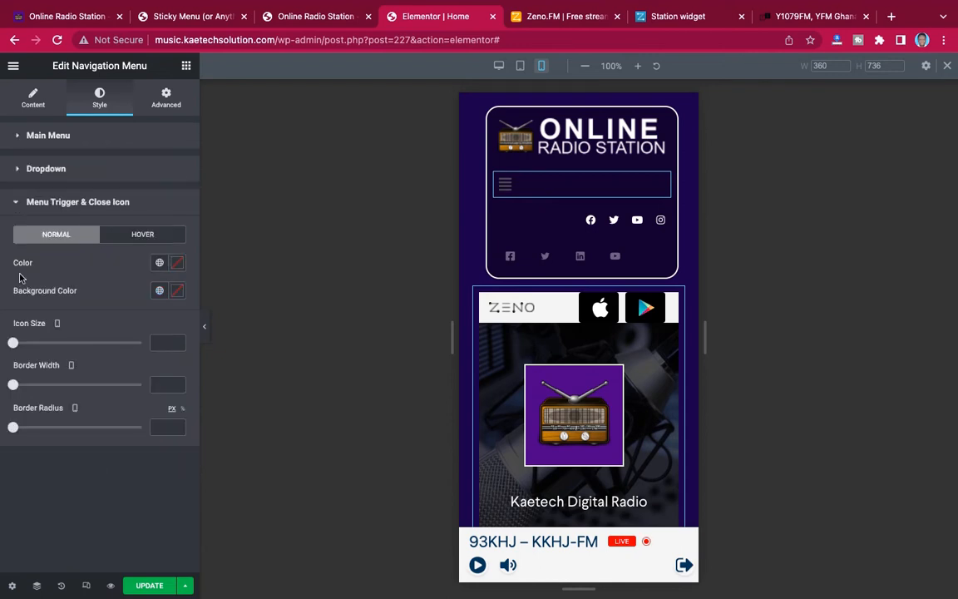
{"action": "left_click", "coordinate": [177, 262]}
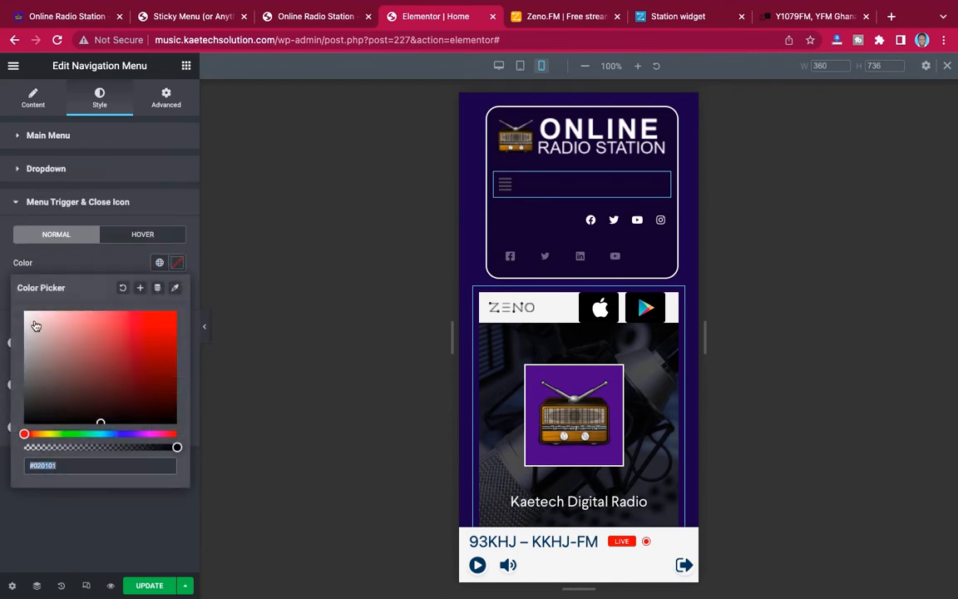
{"action": "type", "text": "#FFFFFF"}
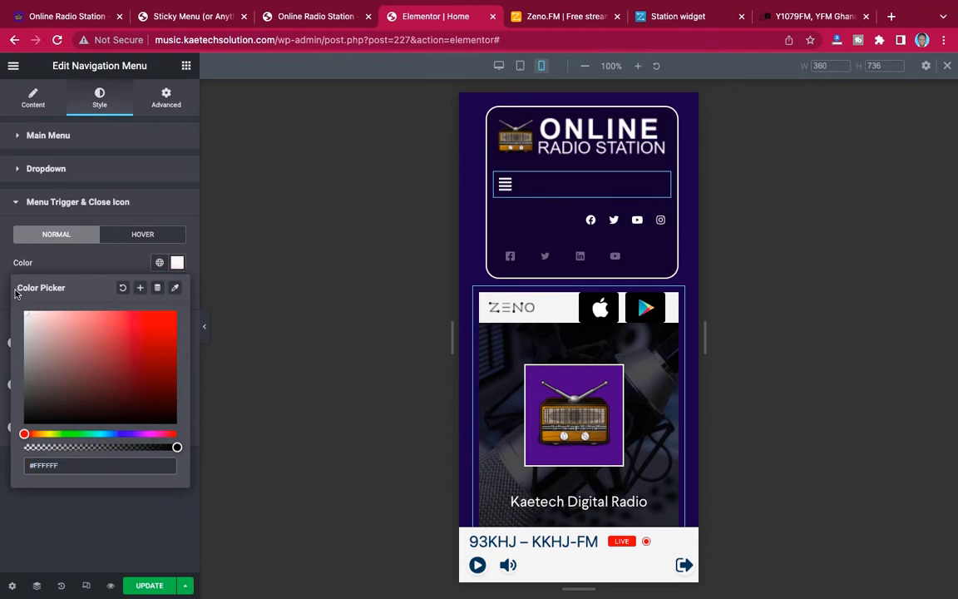
{"action": "left_click", "coordinate": [48, 232]}
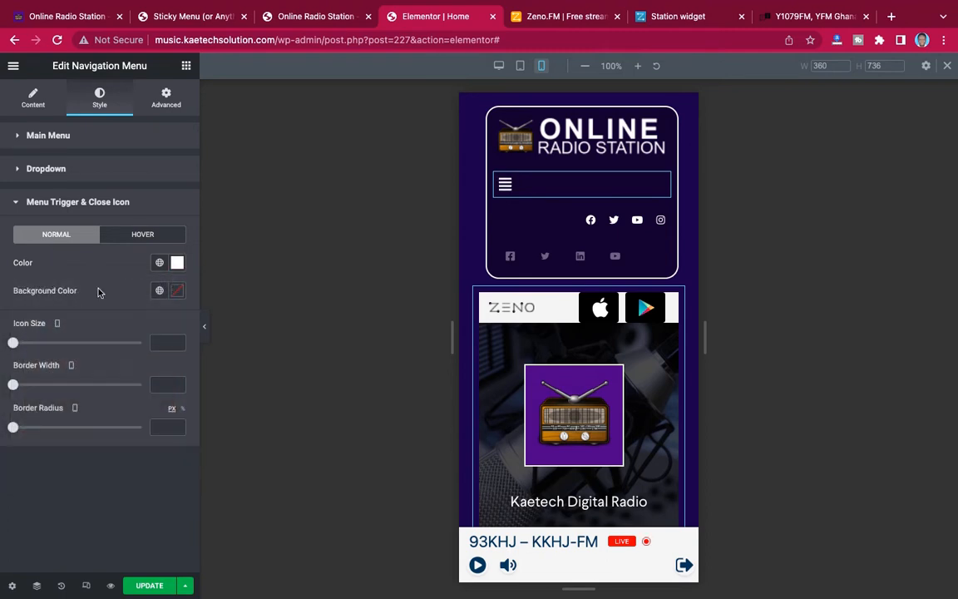
Set the hover colour of the menu trigger and close icon to golden yellow, #E6AF06
{"action": "left_click", "coordinate": [142, 235]}
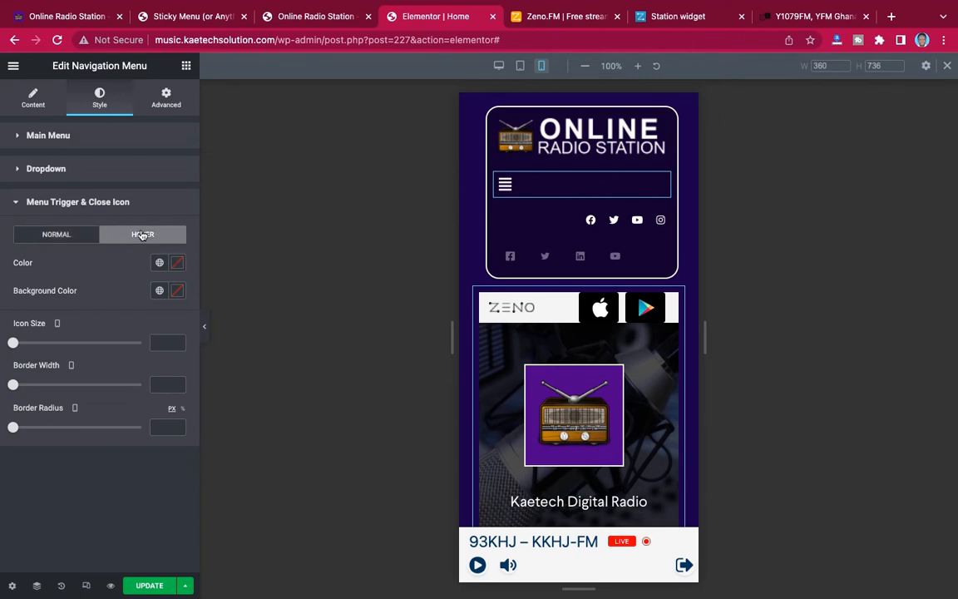
{"action": "left_click", "coordinate": [177, 263]}
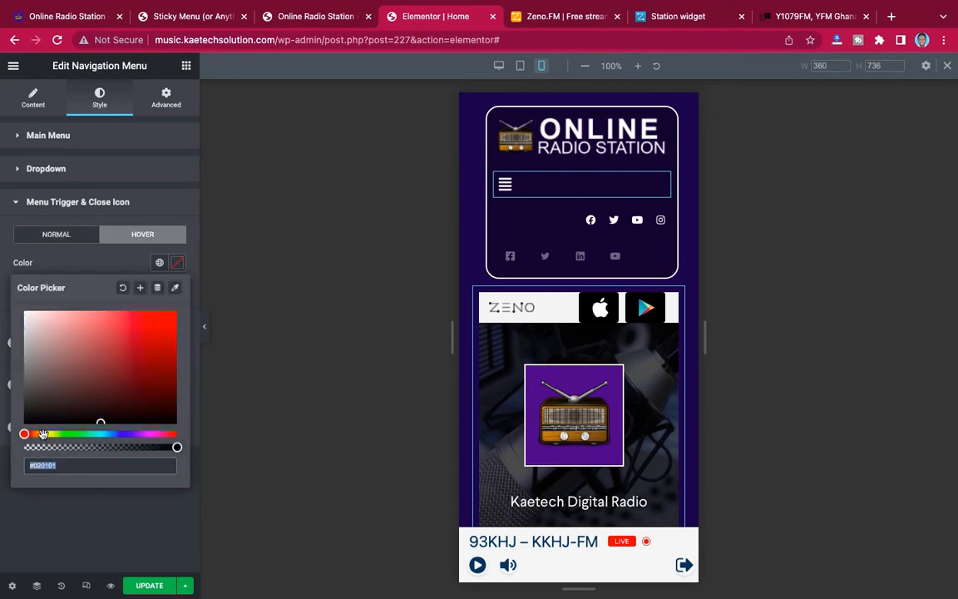
{"action": "left_click", "coordinate": [43, 434]}
{"action": "left_click", "coordinate": [173, 322]}
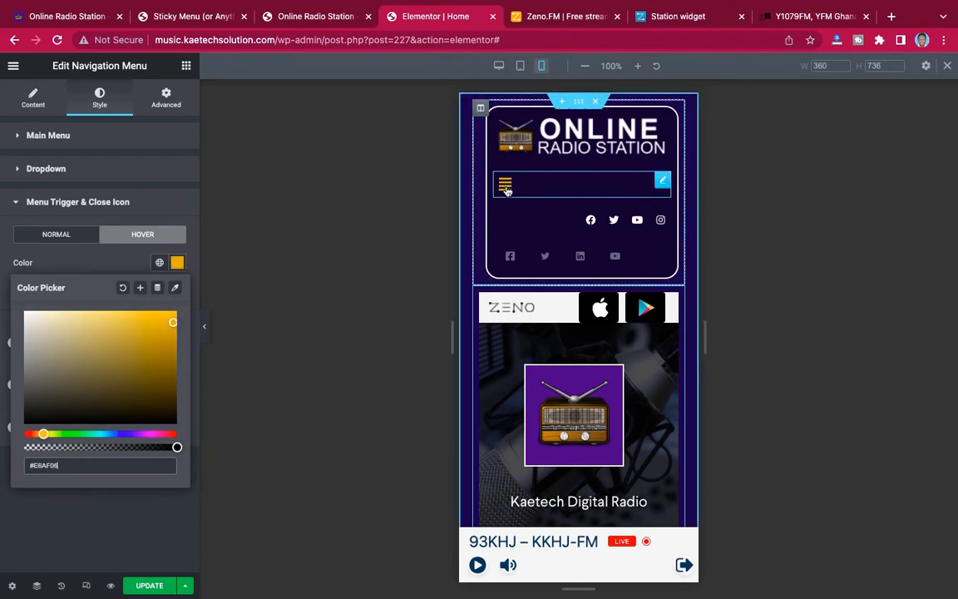
{"action": "left_click", "coordinate": [182, 210]}
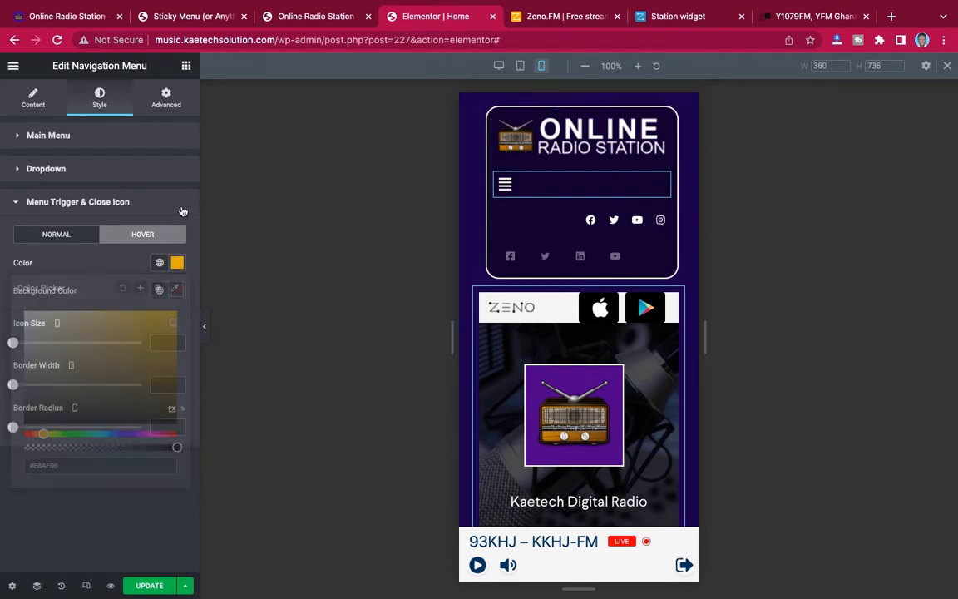
{"action": "left_click", "coordinate": [182, 211]}
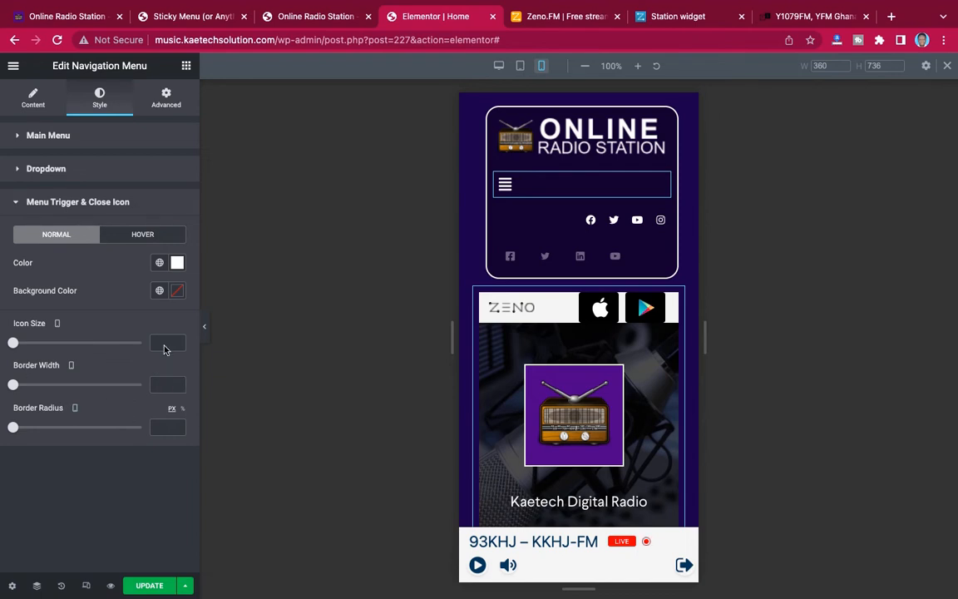
Expand the mobile menu in the preview and set its dropdown's normal background colour to purple, #430A95
{"action": "left_click", "coordinate": [125, 173]}
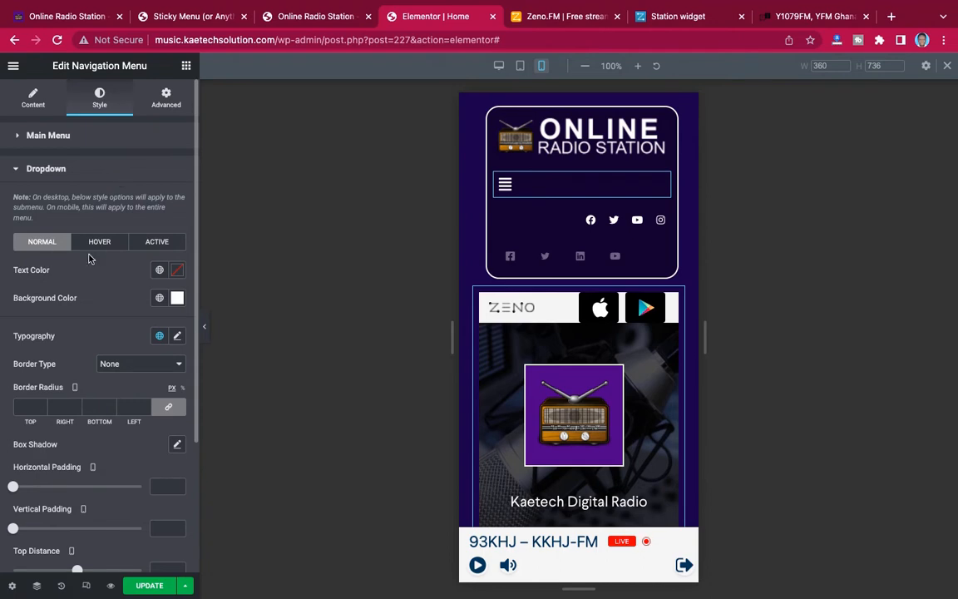
{"action": "left_click", "coordinate": [505, 185]}
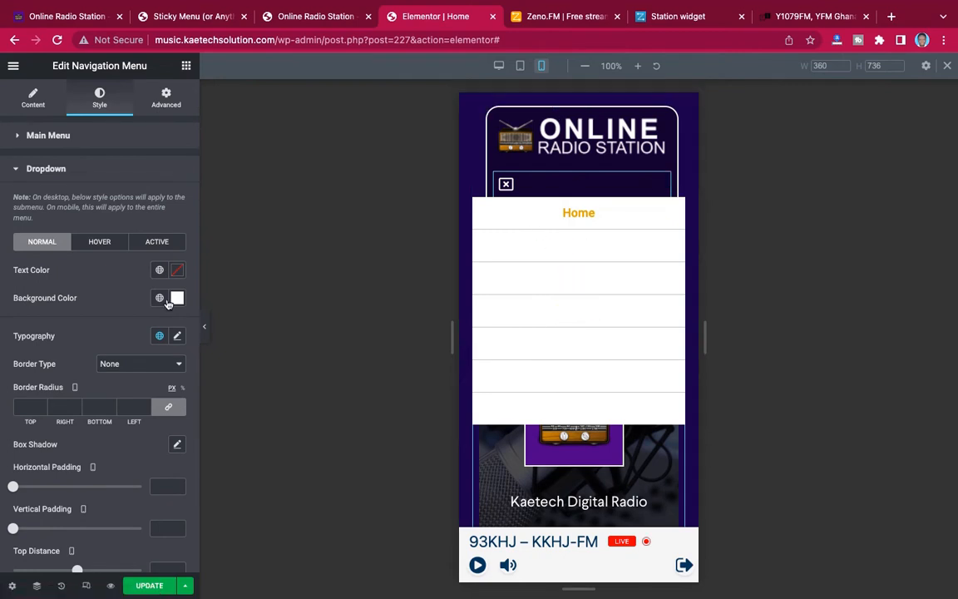
{"action": "left_click", "coordinate": [178, 298]}
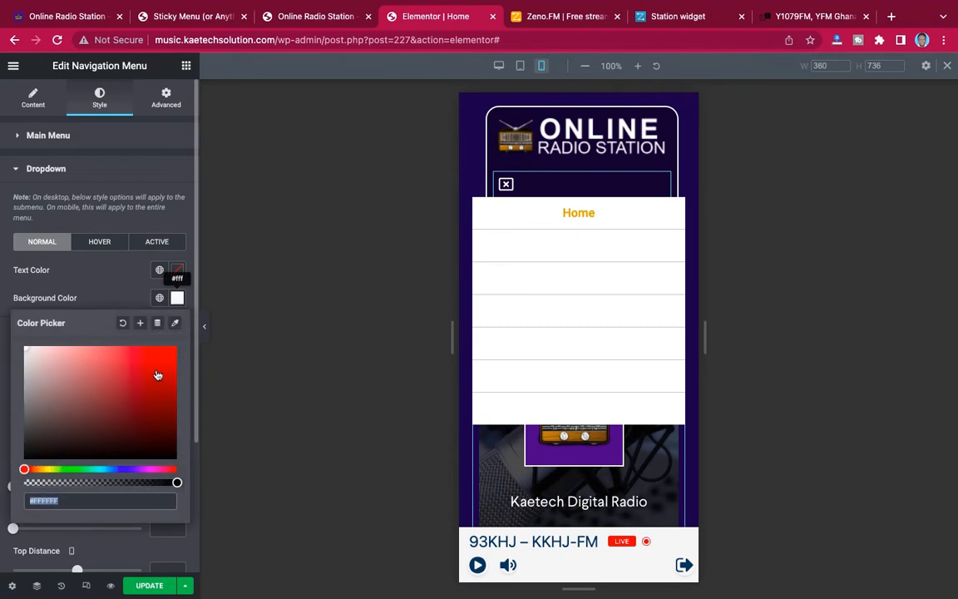
{"action": "left_click", "coordinate": [137, 470]}
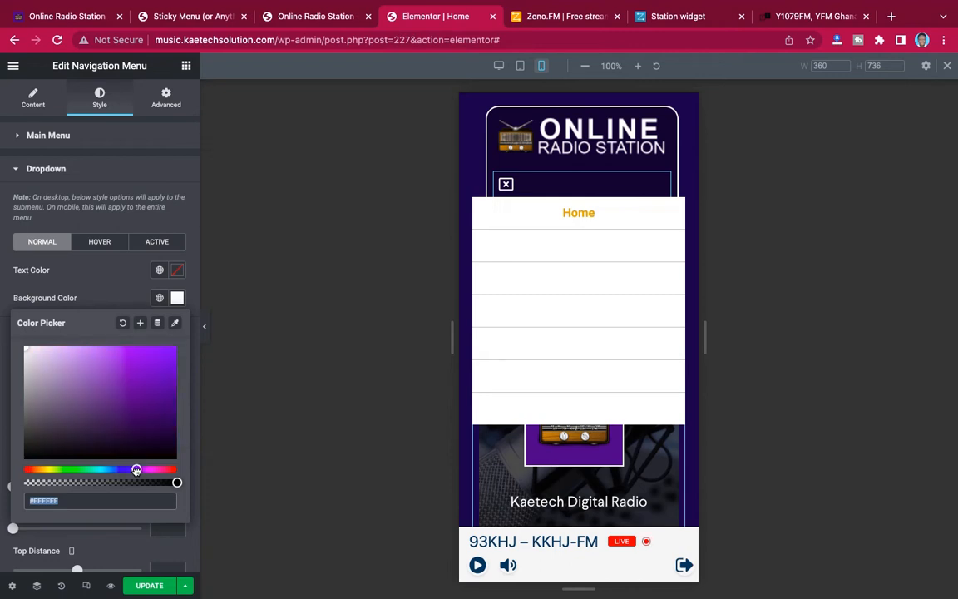
{"action": "left_click", "coordinate": [164, 381]}
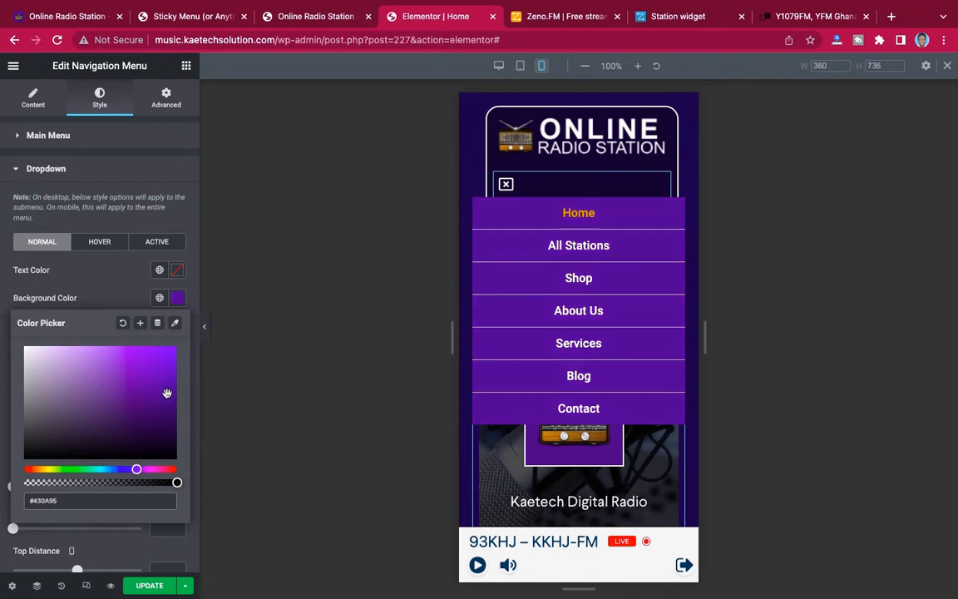
{"action": "left_click", "coordinate": [129, 299]}
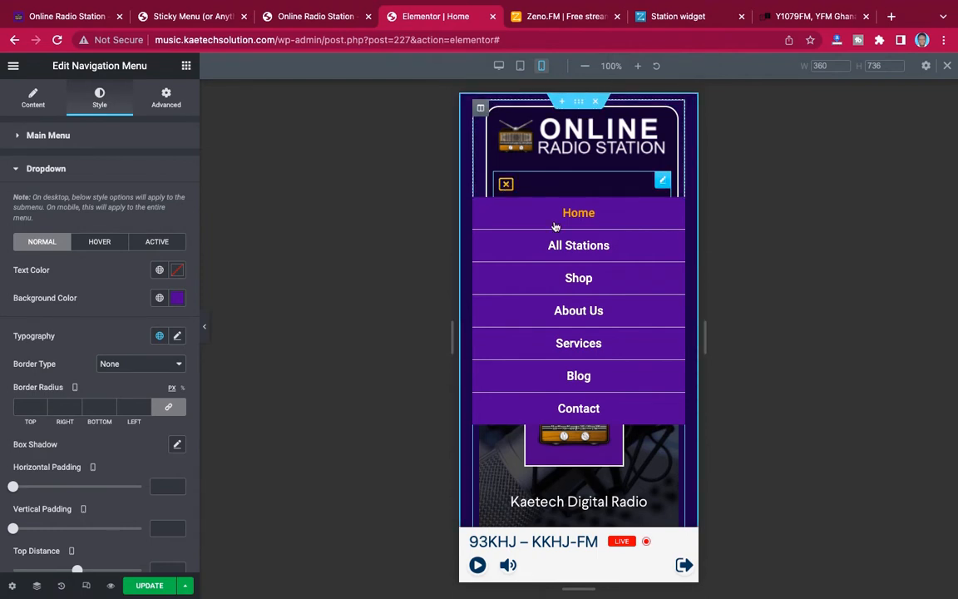
Test the mobile menu's open and close toggle, leave it collapsed, and set the navigation menu's width to Inline (auto)
{"action": "left_click", "coordinate": [509, 188]}
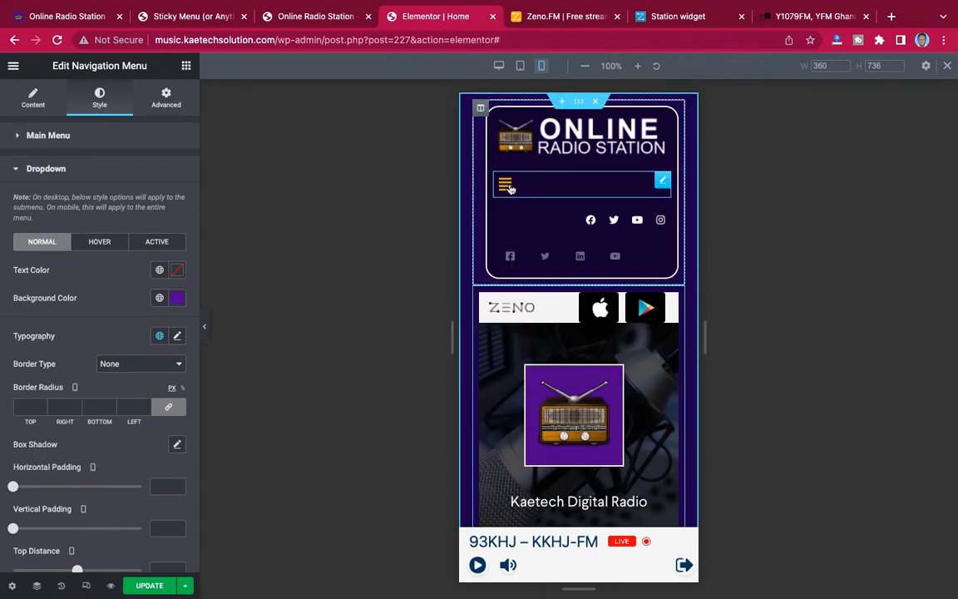
{"action": "left_click", "coordinate": [509, 187]}
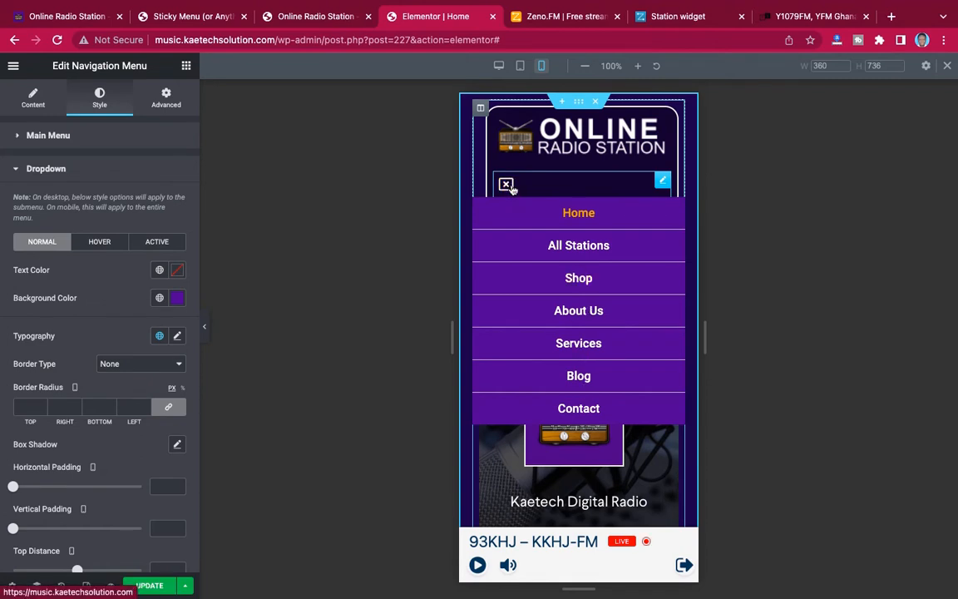
{"action": "left_click", "coordinate": [508, 186]}
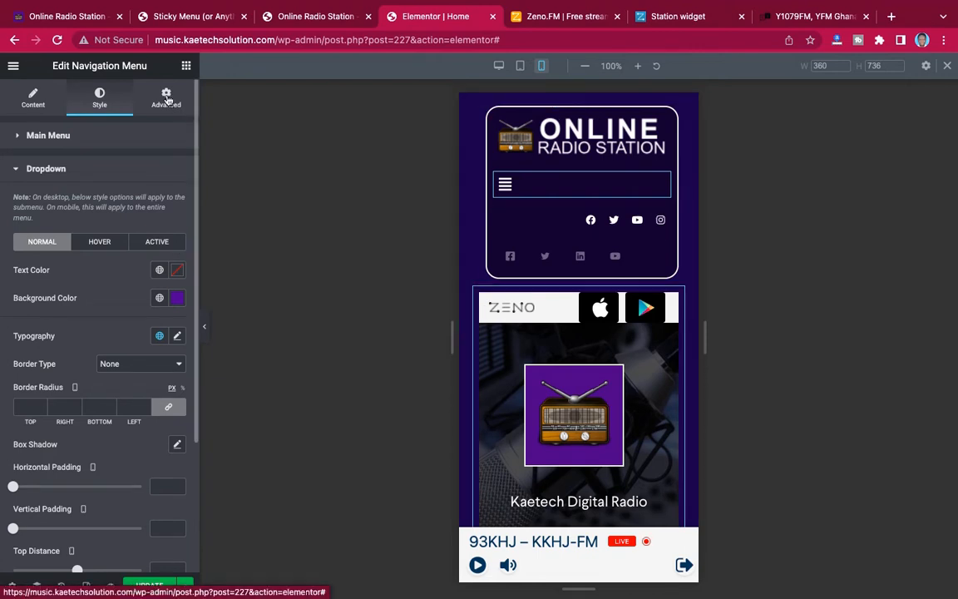
{"action": "left_click", "coordinate": [166, 99]}
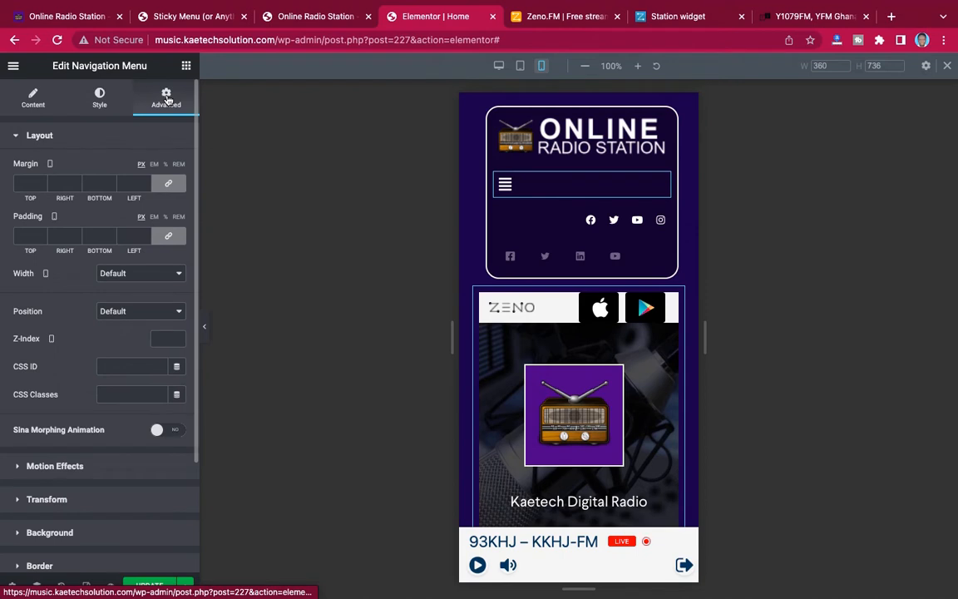
{"action": "left_click", "coordinate": [157, 313]}
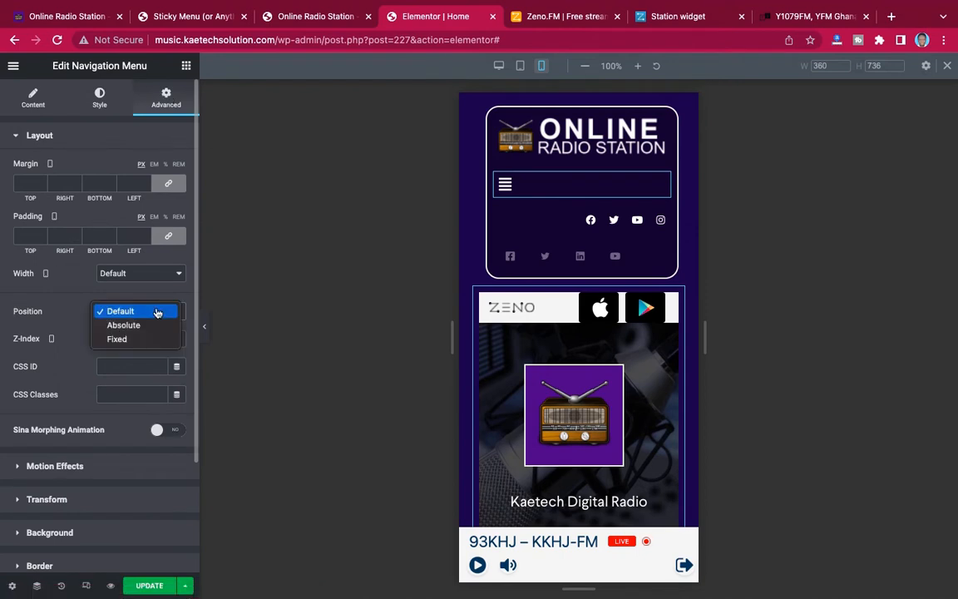
{"action": "left_click", "coordinate": [157, 311]}
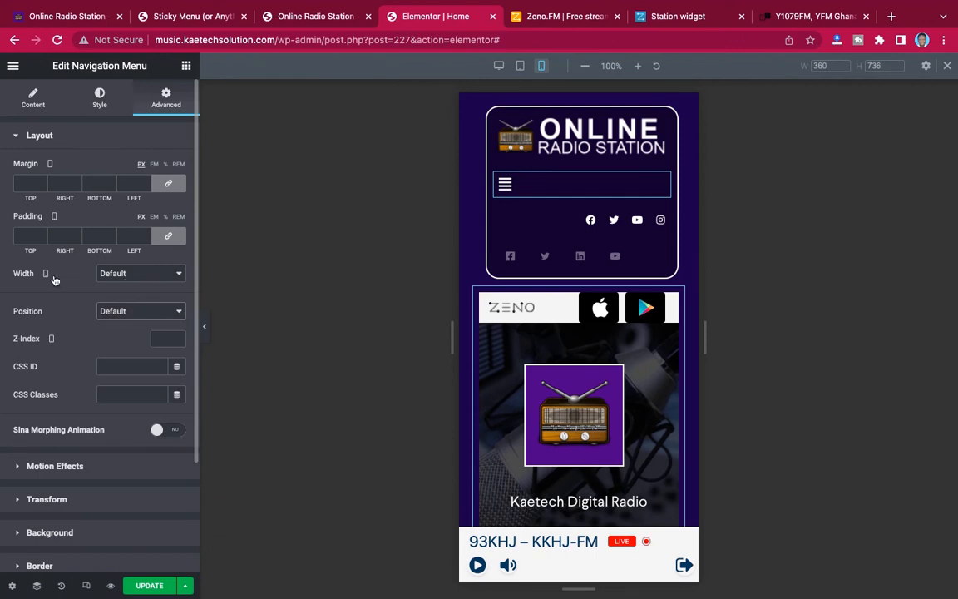
{"action": "left_click", "coordinate": [153, 277]}
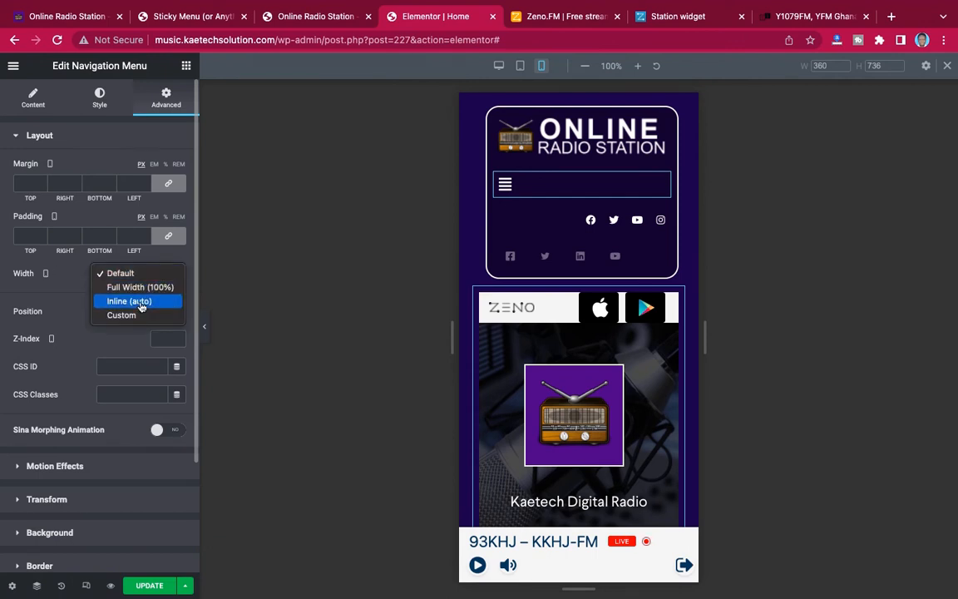
{"action": "left_click", "coordinate": [141, 302]}
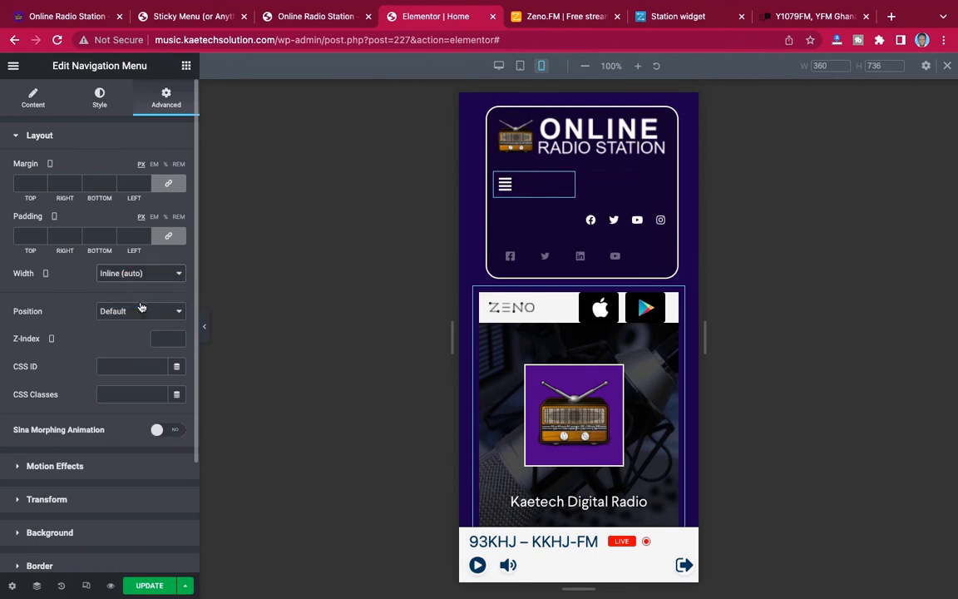
Set the width of the white social icons widget below the menu to Inline (auto) and preview the header unobstructed
{"action": "left_click", "coordinate": [663, 220]}
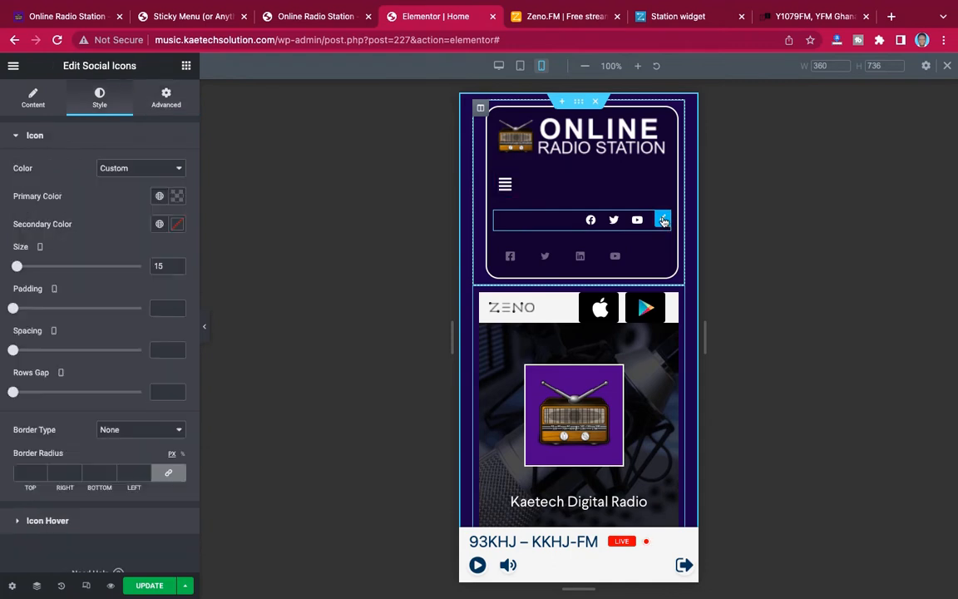
{"action": "left_click", "coordinate": [167, 98]}
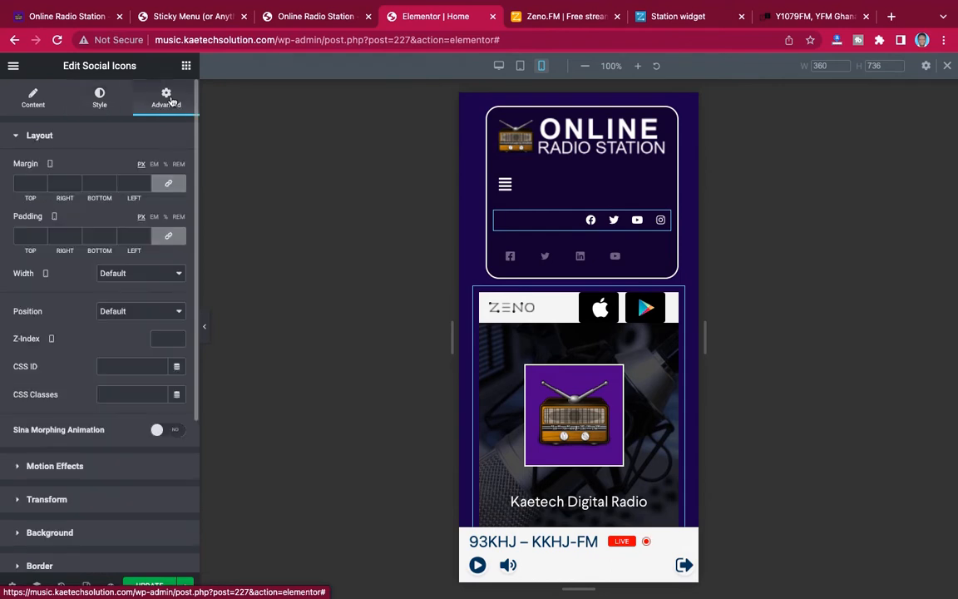
{"action": "left_click", "coordinate": [163, 277]}
{"action": "left_click", "coordinate": [145, 305]}
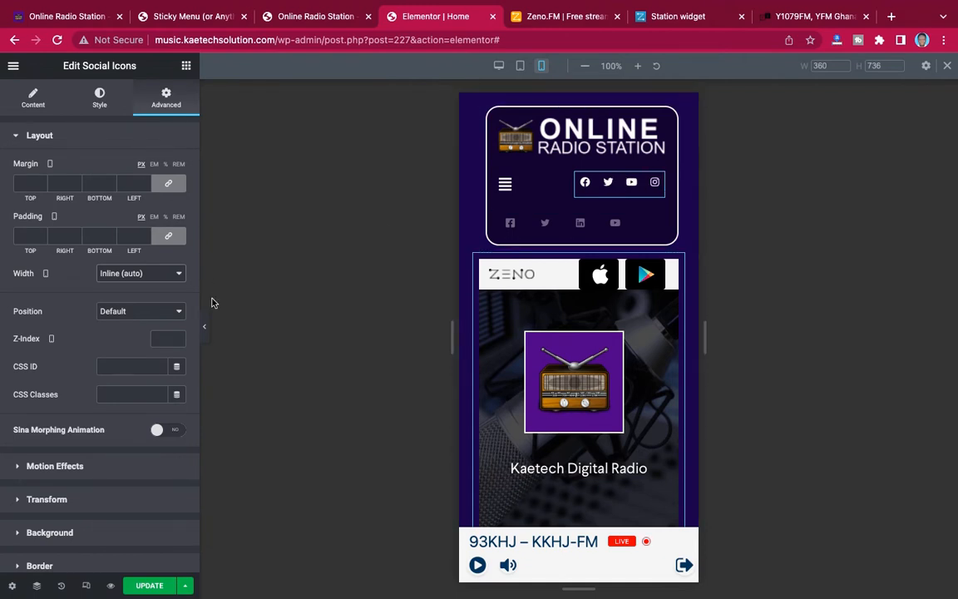
{"action": "left_click", "coordinate": [204, 326]}
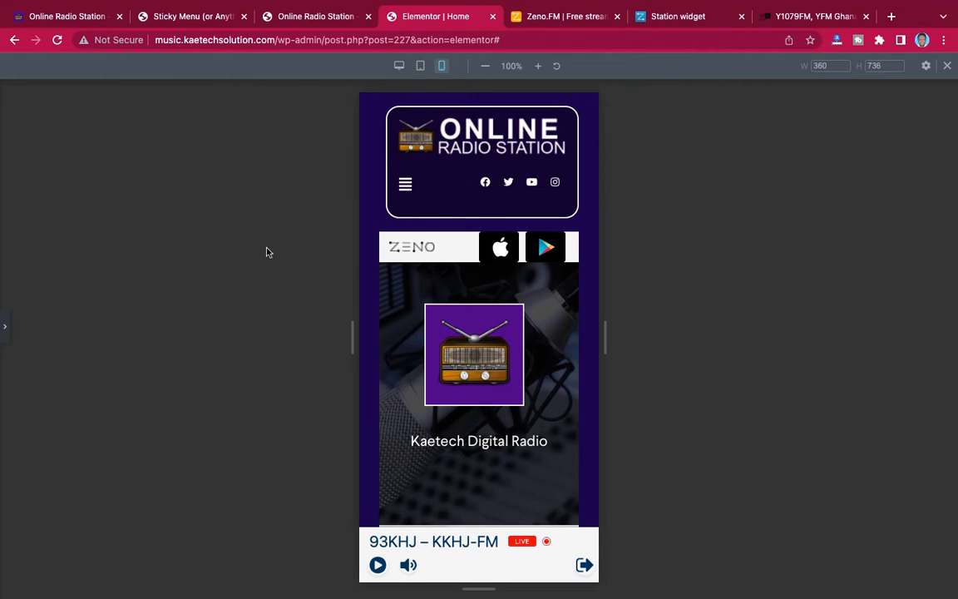
{"action": "left_click", "coordinate": [7, 328]}
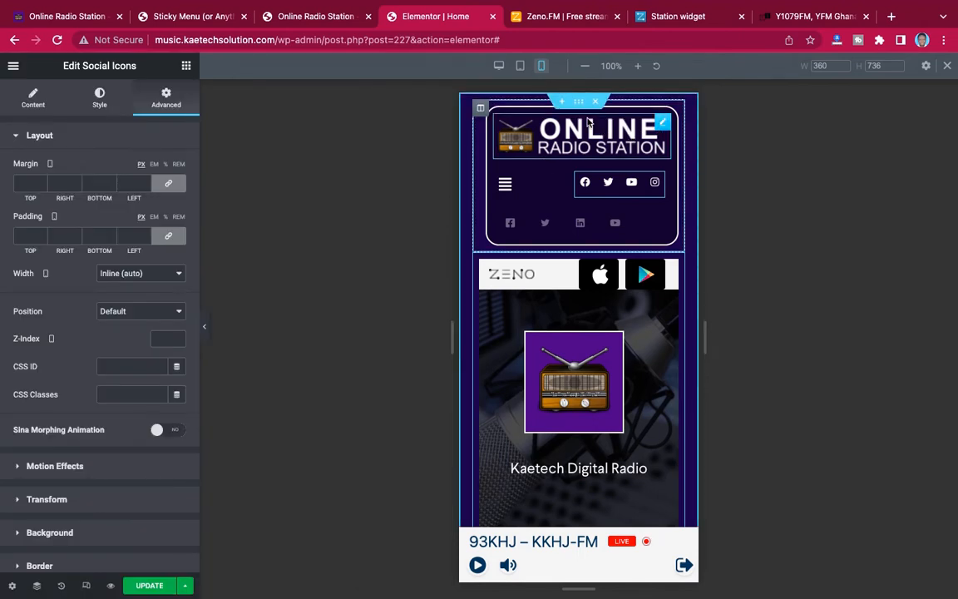
Unlink the header column's mobile margins, set them to 10 px top and 0 elsewhere, and test the menu in the preview
{"action": "left_click", "coordinate": [481, 110]}
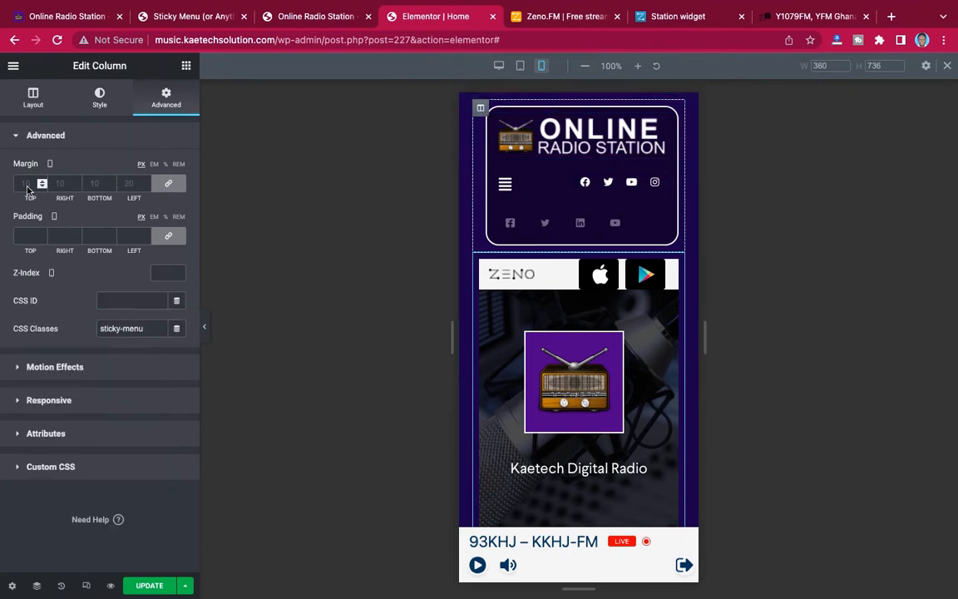
{"action": "left_click", "coordinate": [169, 189]}
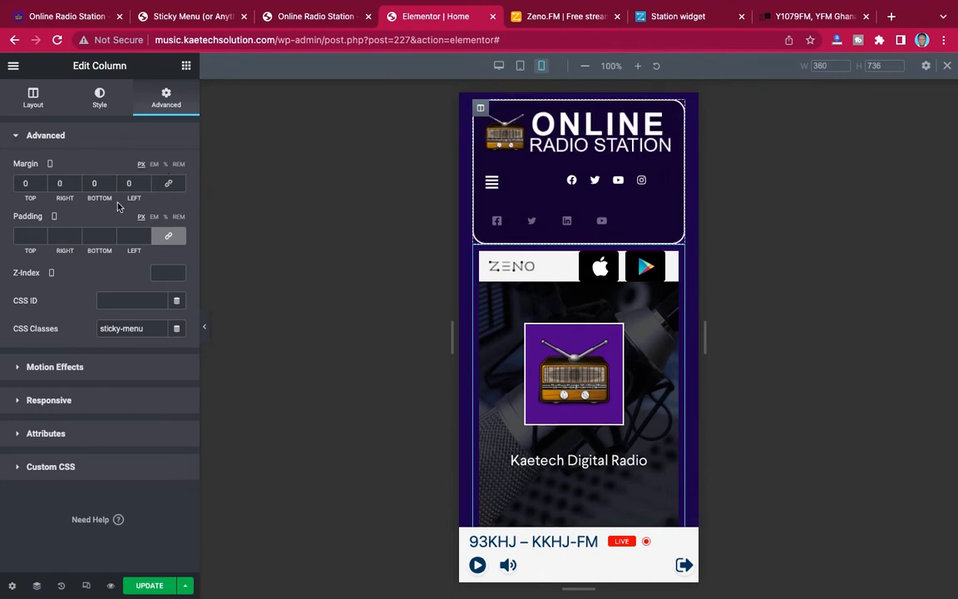
{"action": "left_click", "coordinate": [21, 183]}
{"action": "type", "text": "1"}
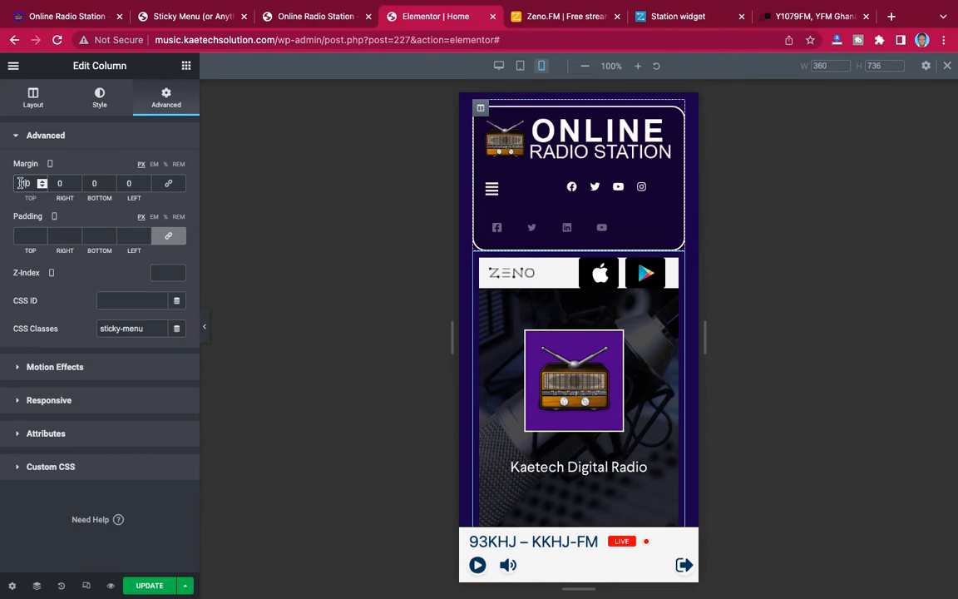
{"action": "left_click", "coordinate": [206, 324]}
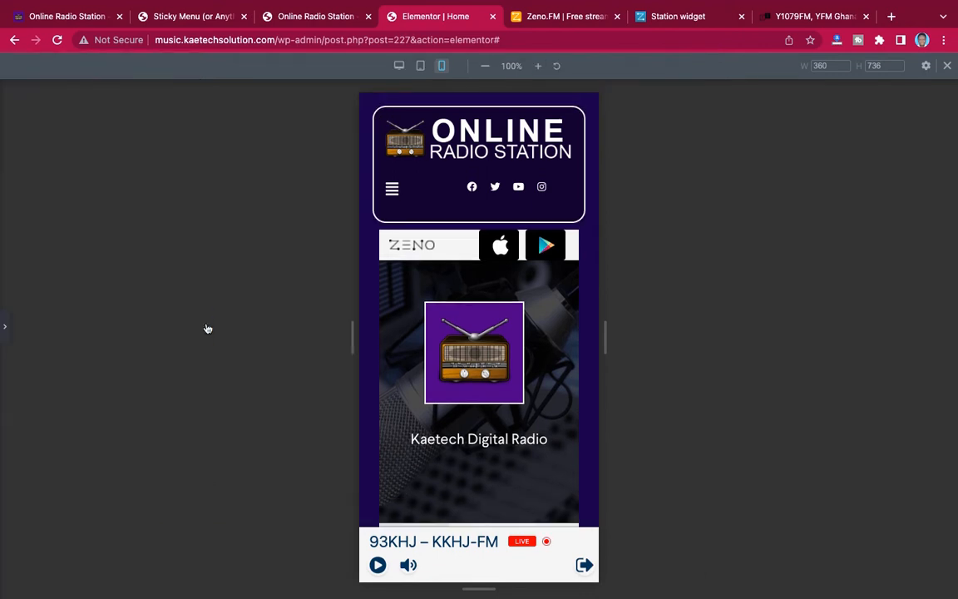
{"action": "left_click", "coordinate": [391, 190]}
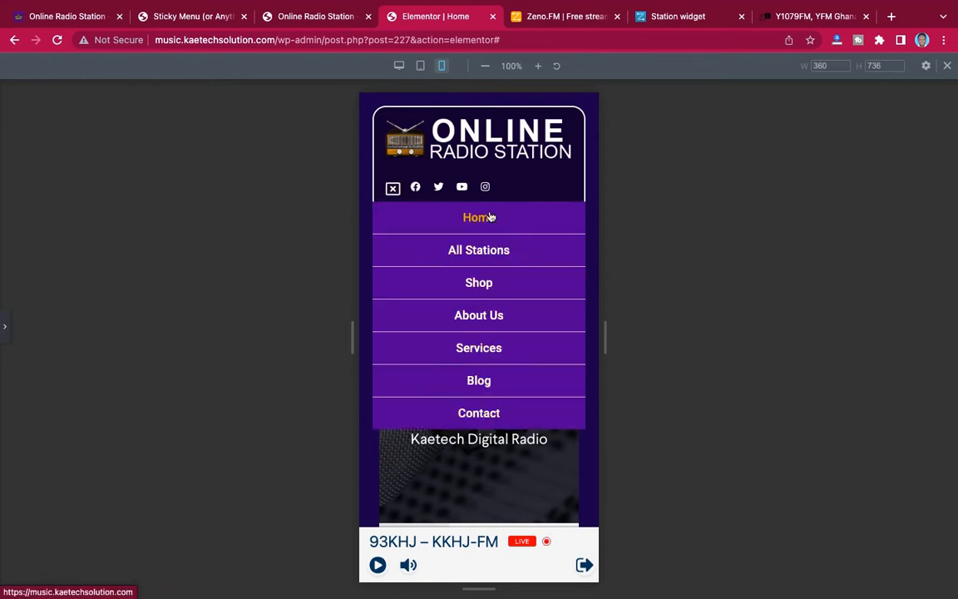
{"action": "left_click", "coordinate": [392, 190]}
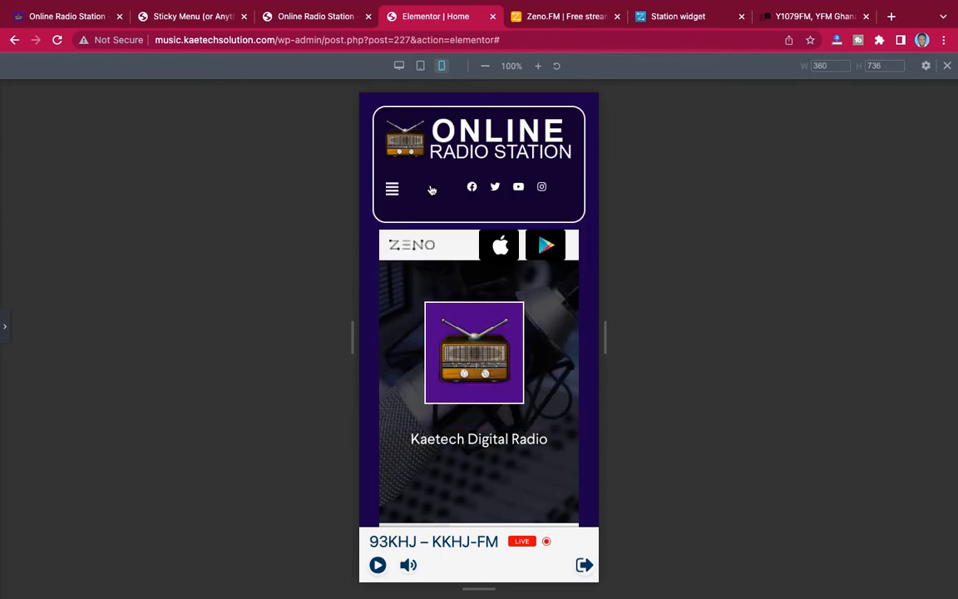
{"action": "left_click", "coordinate": [4, 325]}
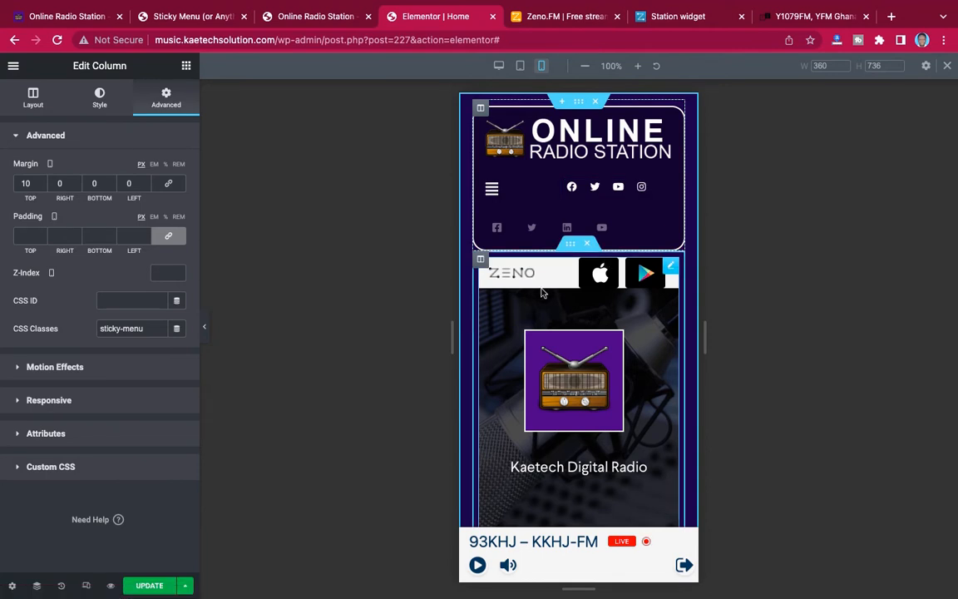
Set the header column's bottom margin to 40 px and preview the gap above the radio player
{"action": "left_click", "coordinate": [203, 332]}
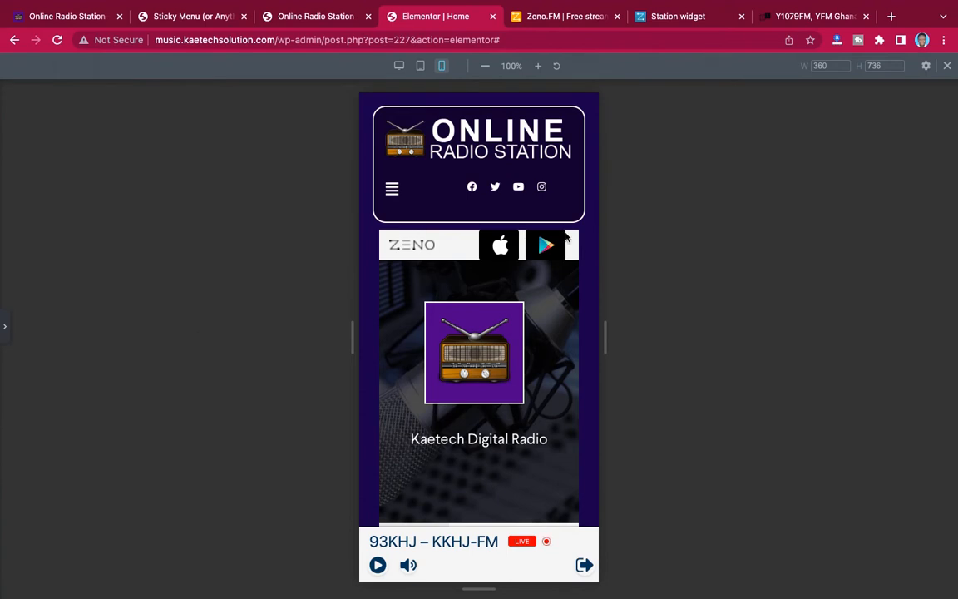
{"action": "left_click", "coordinate": [4, 324]}
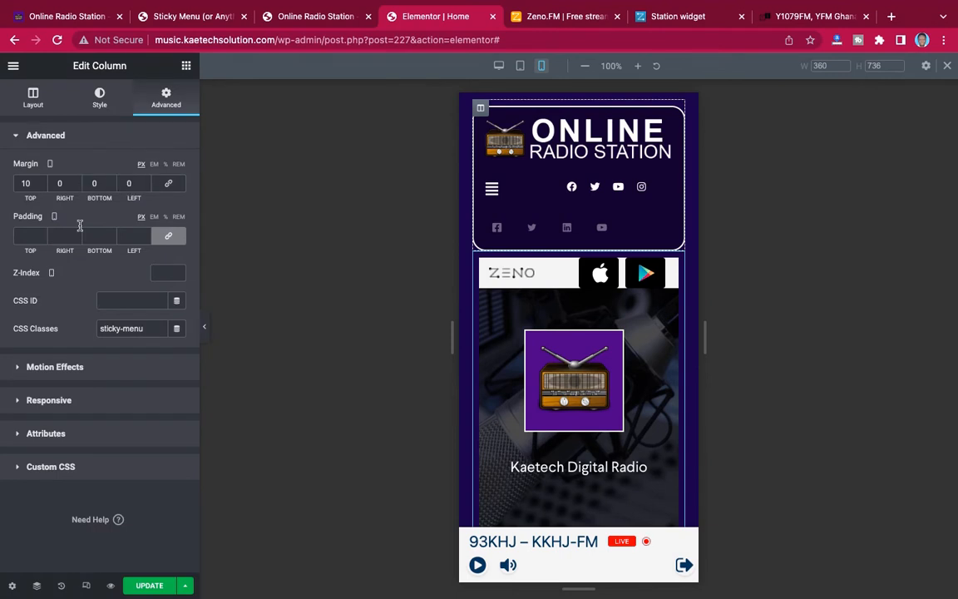
{"action": "left_click", "coordinate": [88, 183]}
{"action": "type", "text": "4"}
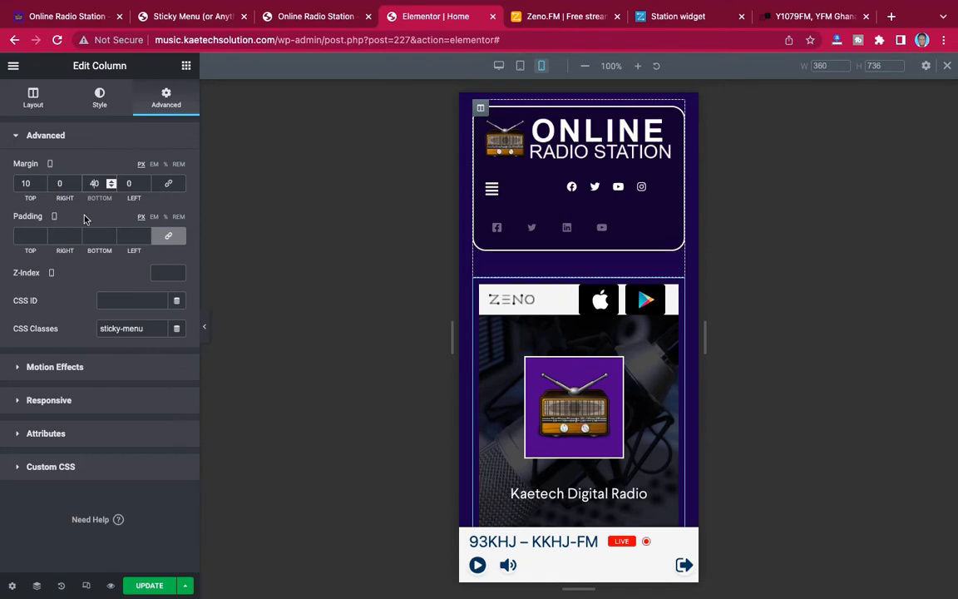
{"action": "left_click", "coordinate": [205, 337]}
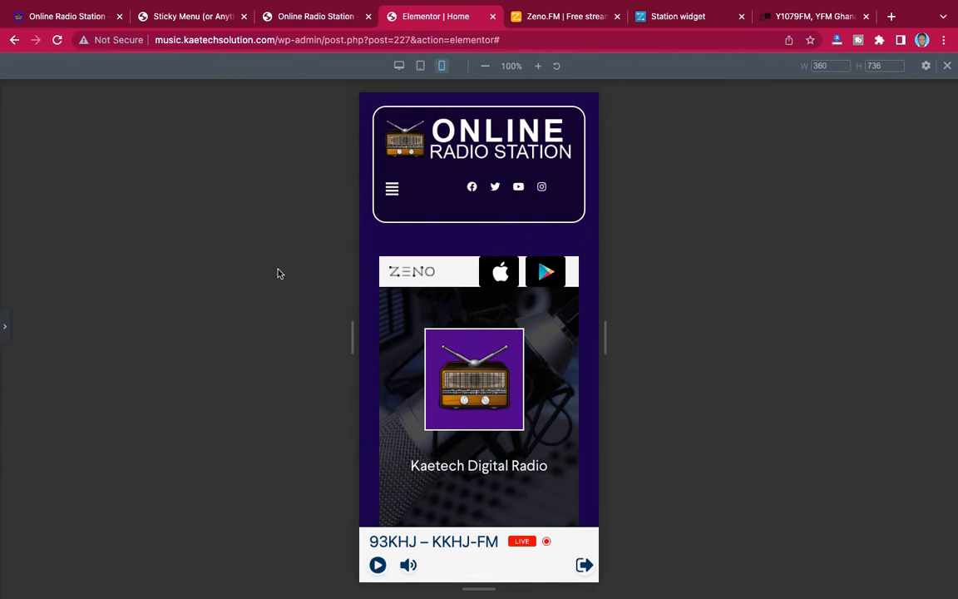
{"action": "left_click", "coordinate": [6, 328]}
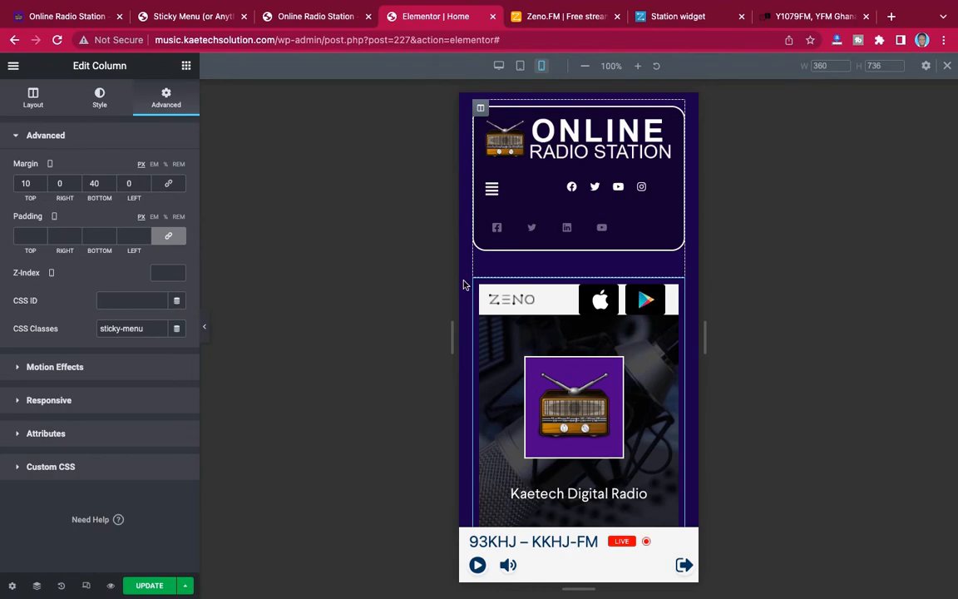
Review the station sections further down the mobile layout and update the page
{"action": "scroll", "coordinate": [616, 285], "scroll_direction": "down", "scroll_amount": 20}
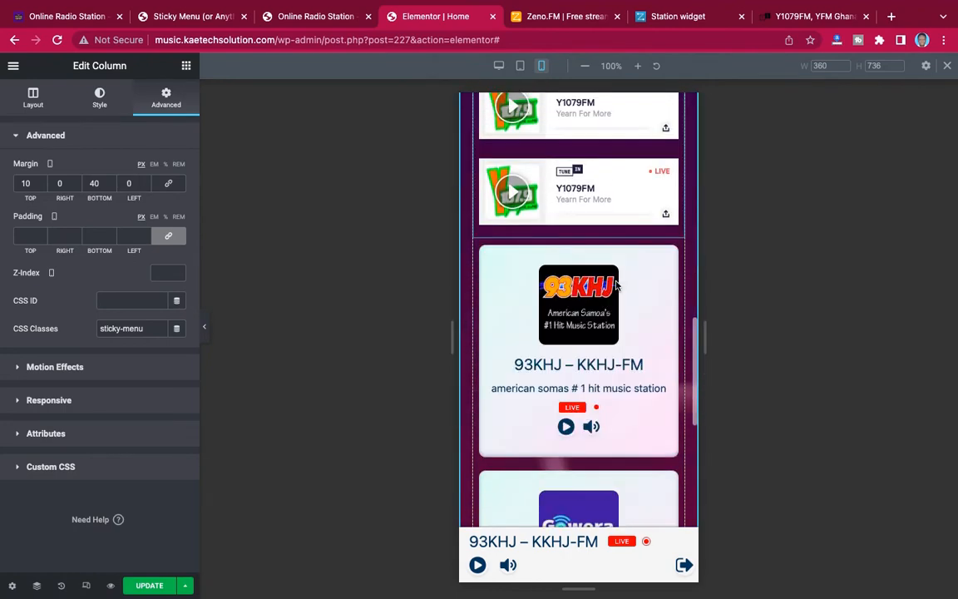
{"action": "scroll", "coordinate": [616, 285], "scroll_direction": "down", "scroll_amount": 5}
{"action": "scroll", "coordinate": [616, 285], "scroll_direction": "up", "scroll_amount": 20}
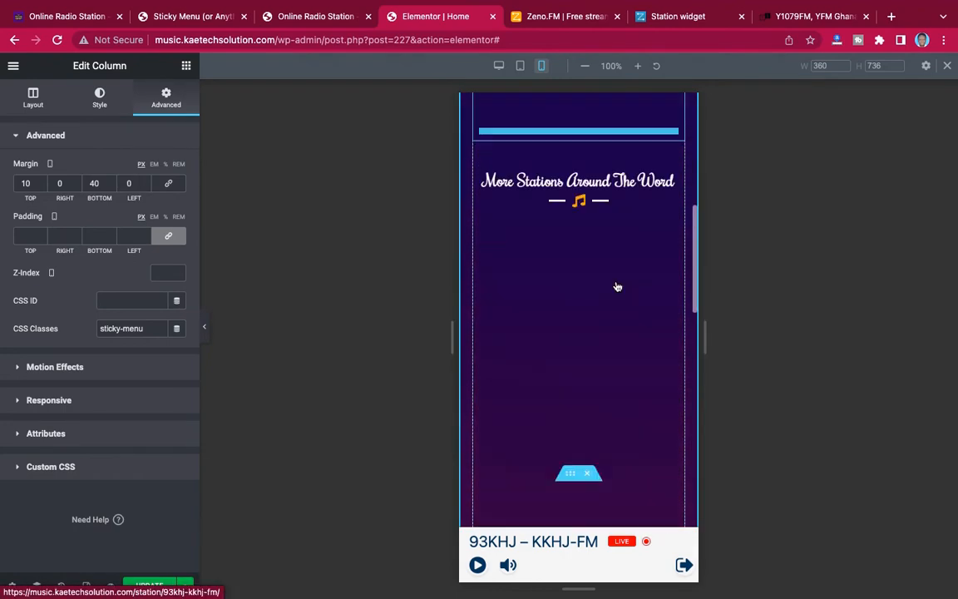
{"action": "scroll", "coordinate": [615, 285], "scroll_direction": "down", "scroll_amount": 5}
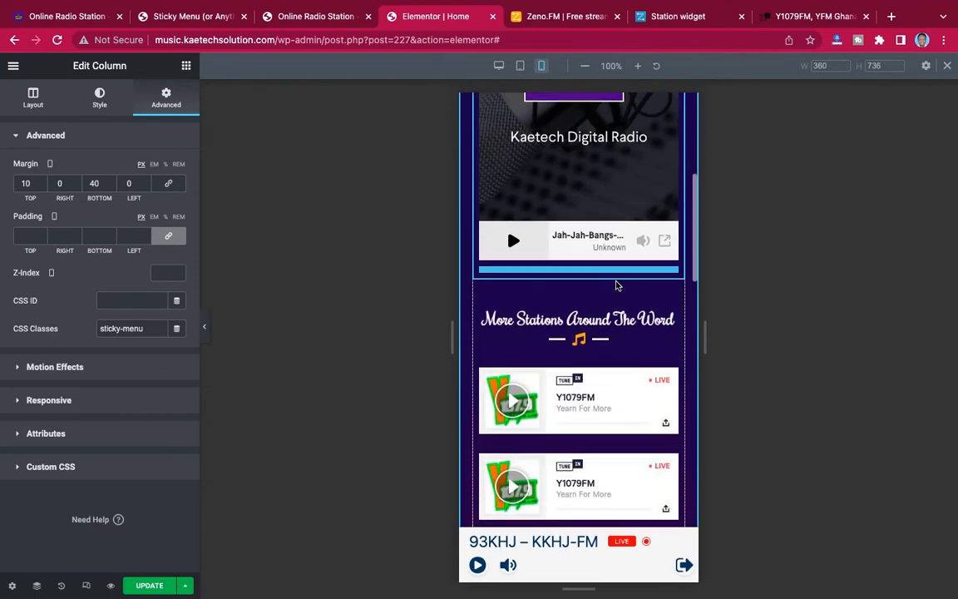
{"action": "scroll", "coordinate": [615, 285], "scroll_direction": "up", "scroll_amount": 4}
{"action": "scroll", "coordinate": [615, 286], "scroll_direction": "up", "scroll_amount": 2}
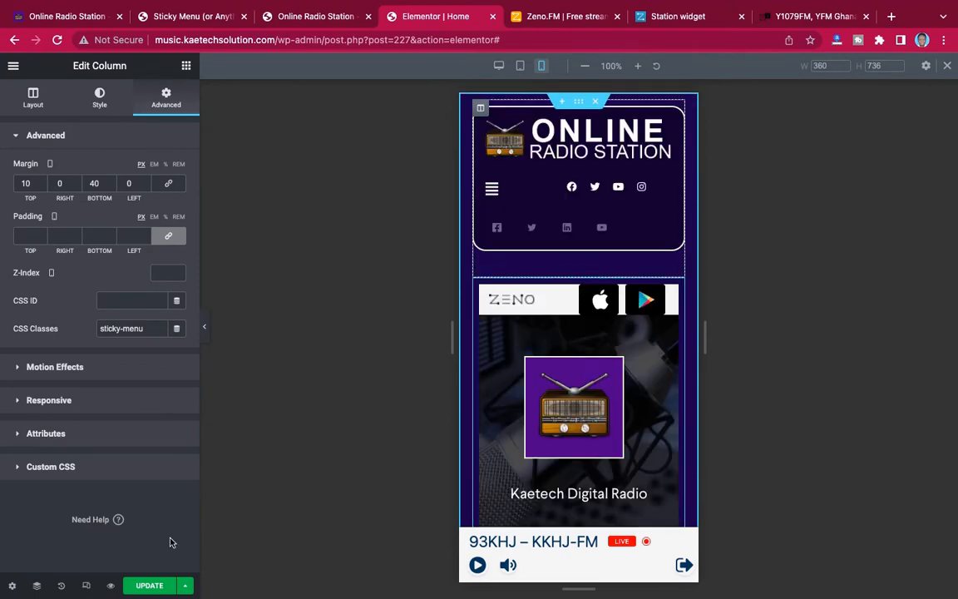
{"action": "left_click", "coordinate": [149, 587]}
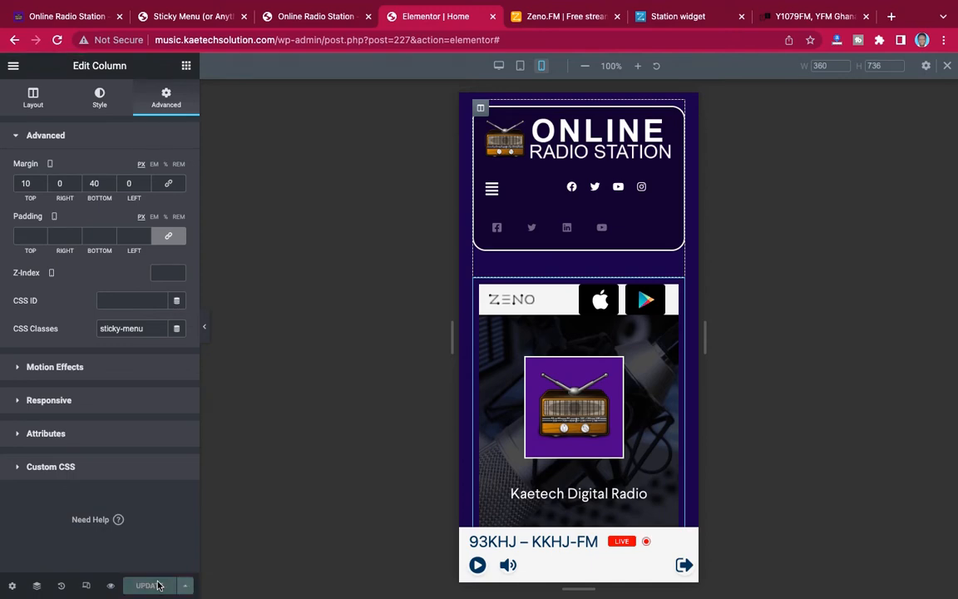
Recheck the mobile layout, then view the published home page and examine its desktop layout
{"action": "scroll", "coordinate": [656, 214], "scroll_direction": "down", "scroll_amount": 10}
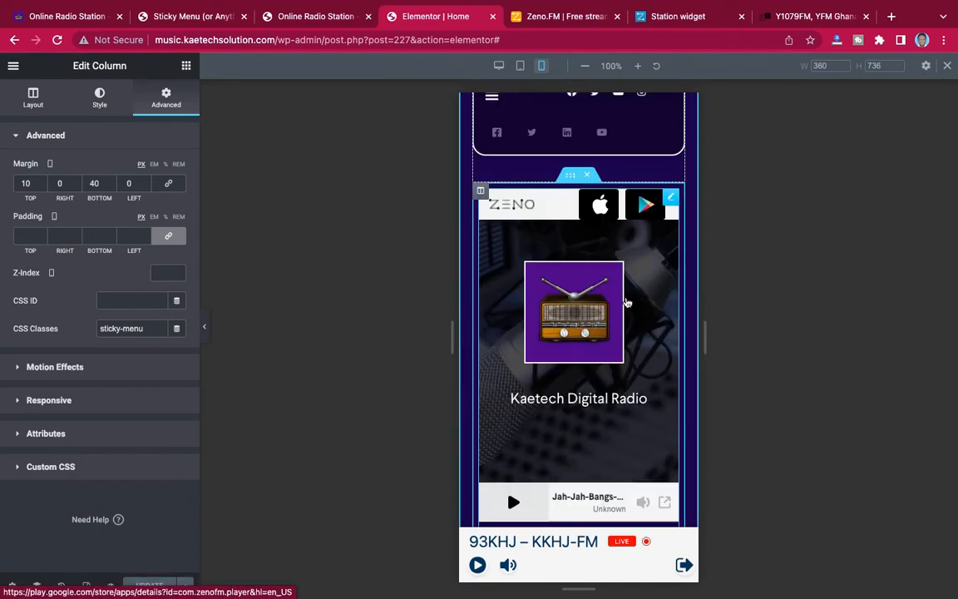
{"action": "scroll", "coordinate": [627, 302], "scroll_direction": "down", "scroll_amount": 5}
{"action": "scroll", "coordinate": [627, 303], "scroll_direction": "up", "scroll_amount": 20}
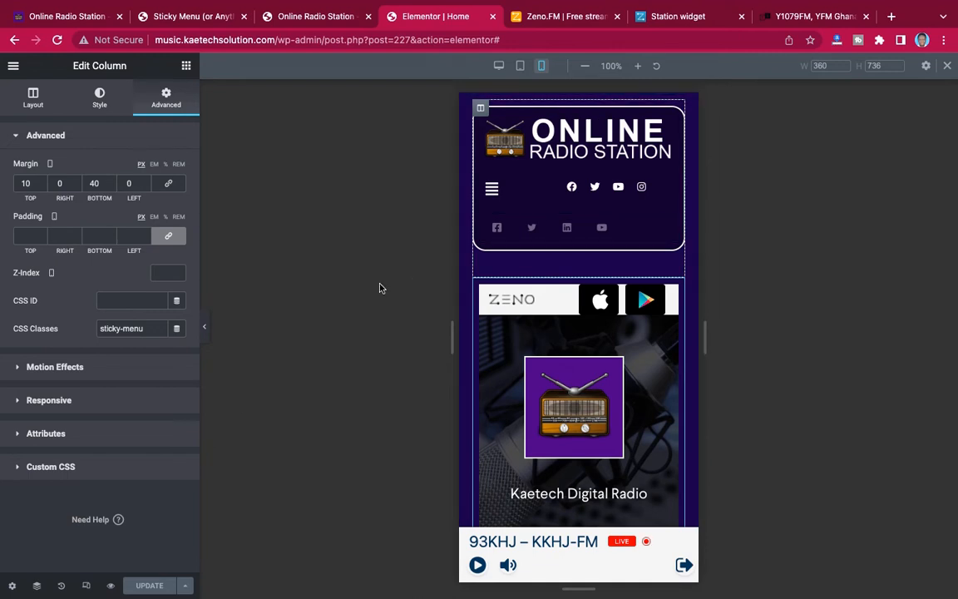
{"action": "left_click", "coordinate": [14, 67]}
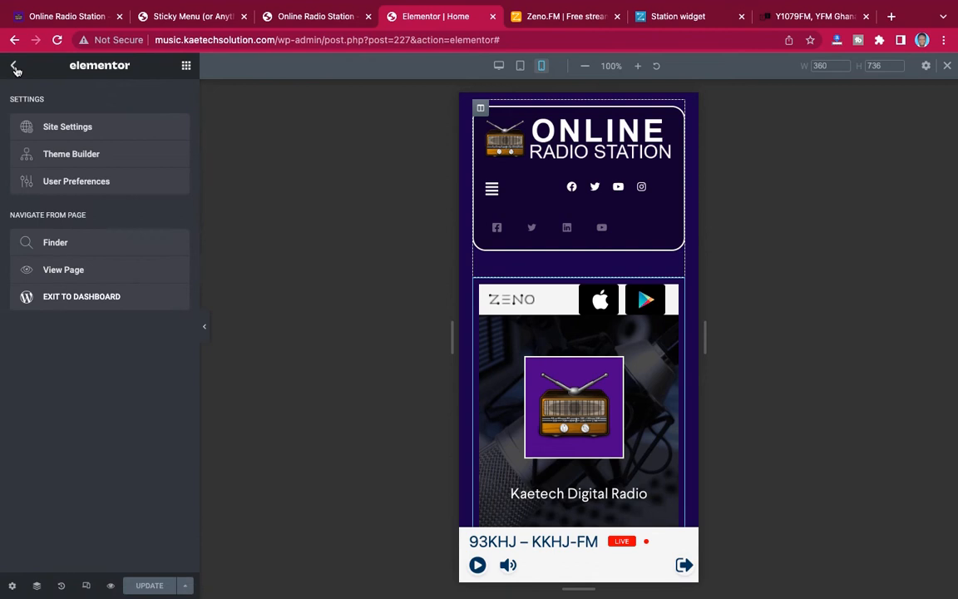
{"action": "left_click", "coordinate": [70, 274]}
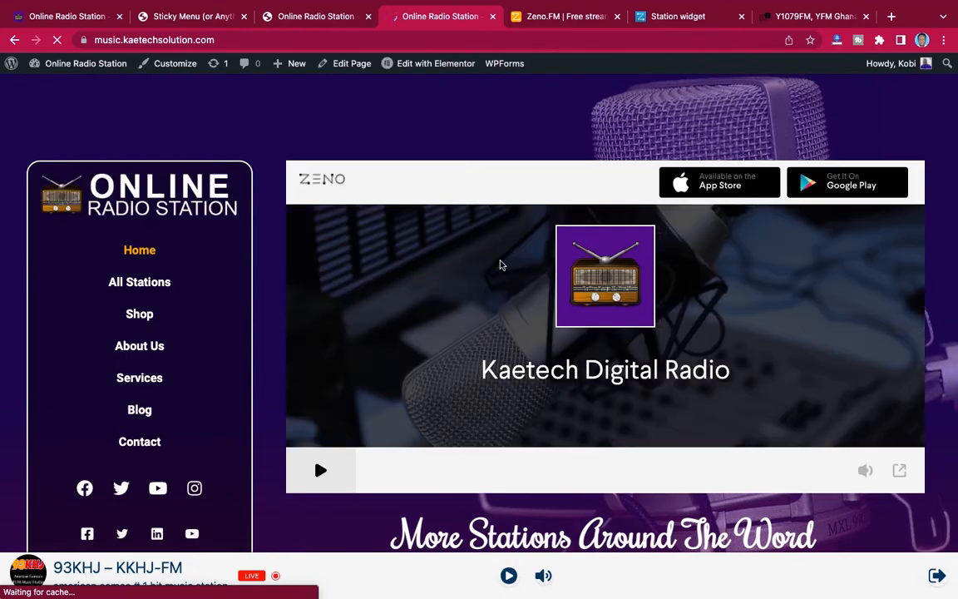
{"action": "scroll", "coordinate": [623, 314], "scroll_direction": "down", "scroll_amount": 5}
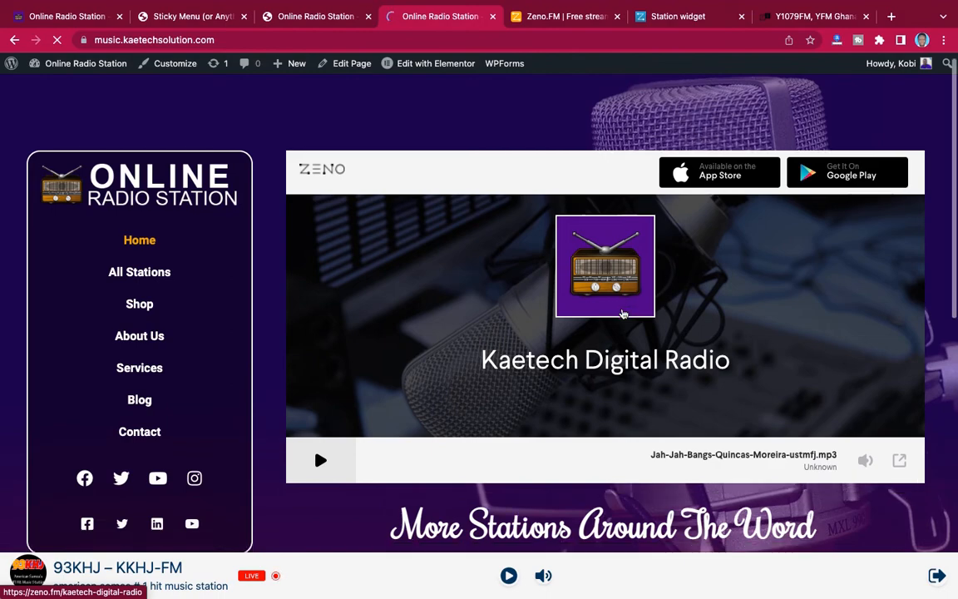
Review the sticky sidebar and the station sections along the full length of the published home page
{"action": "scroll", "coordinate": [623, 313], "scroll_direction": "down", "scroll_amount": 5}
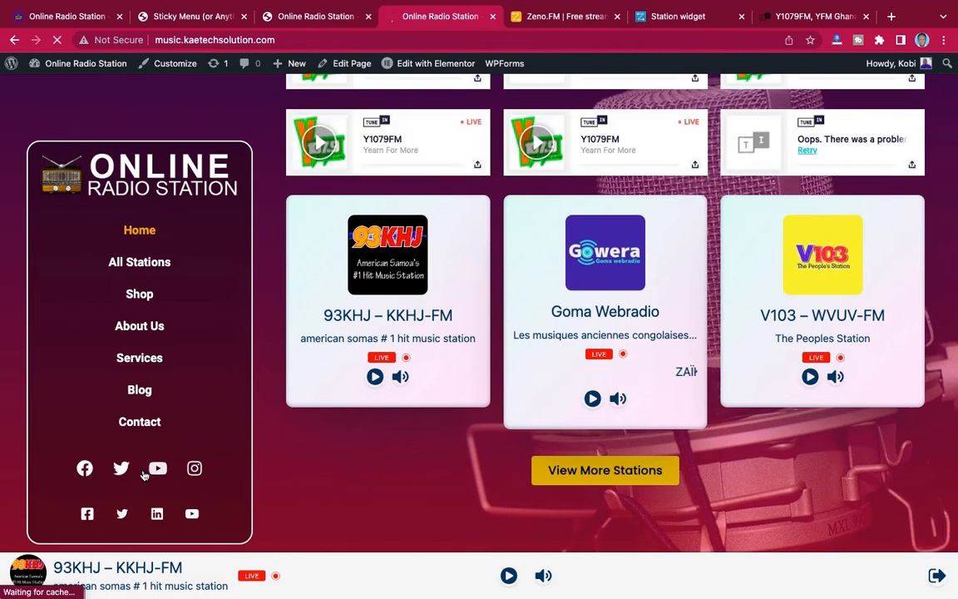
{"action": "scroll", "coordinate": [315, 386], "scroll_direction": "up", "scroll_amount": 5}
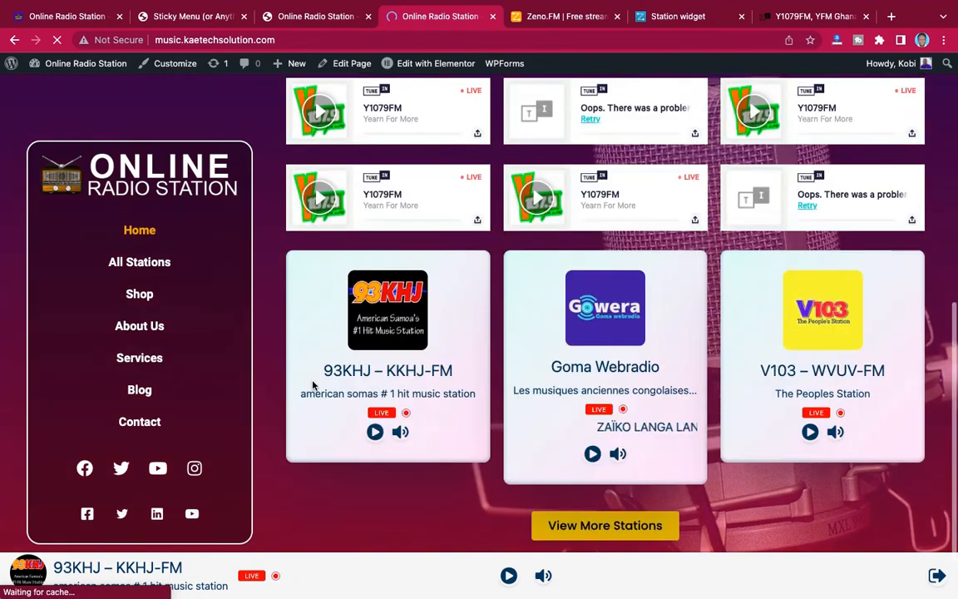
{"action": "scroll", "coordinate": [313, 381], "scroll_direction": "down", "scroll_amount": 6}
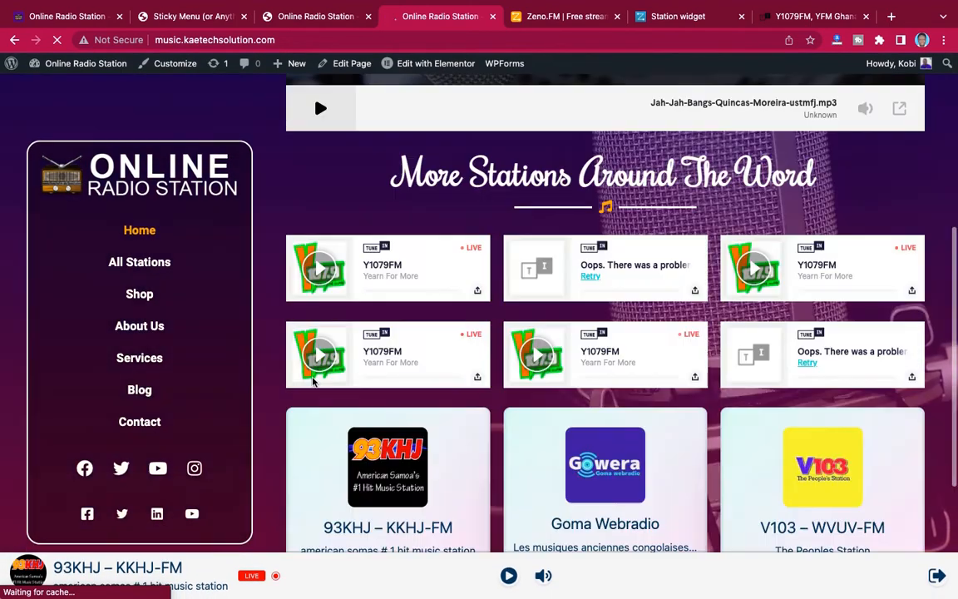
{"action": "scroll", "coordinate": [314, 382], "scroll_direction": "up", "scroll_amount": 4}
{"action": "scroll", "coordinate": [314, 382], "scroll_direction": "up", "scroll_amount": 2}
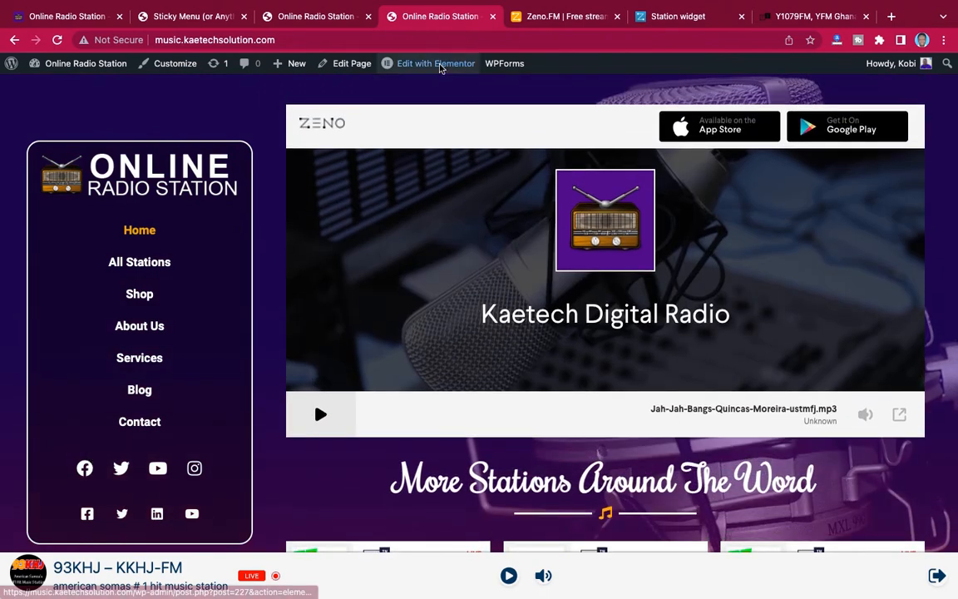
Reopen the home page in Elementor and hide the lower Sina Social Icons widget on desktop, tablet and mobile
{"action": "mouse_move", "coordinate": [441, 70]}
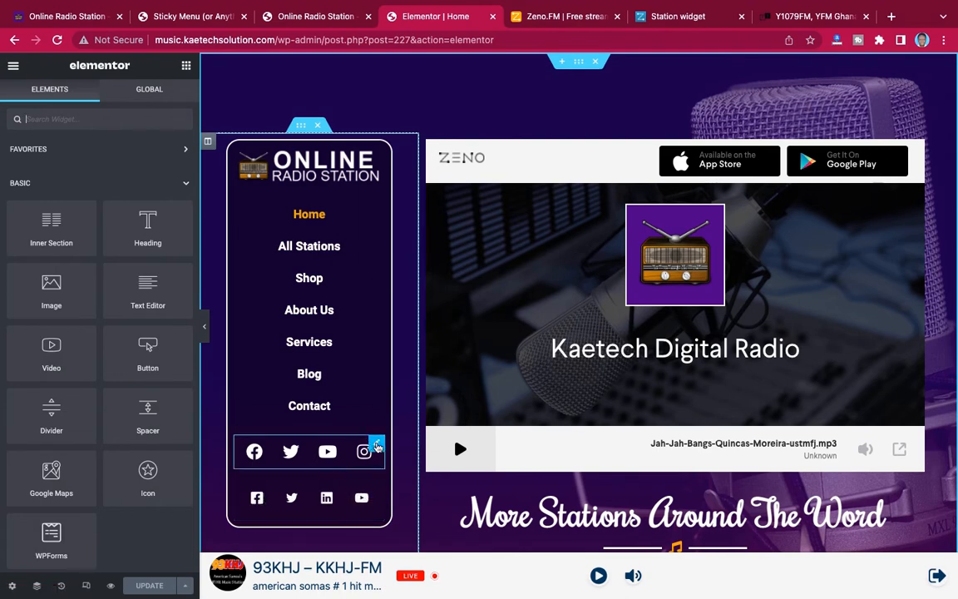
{"action": "left_click", "coordinate": [377, 446]}
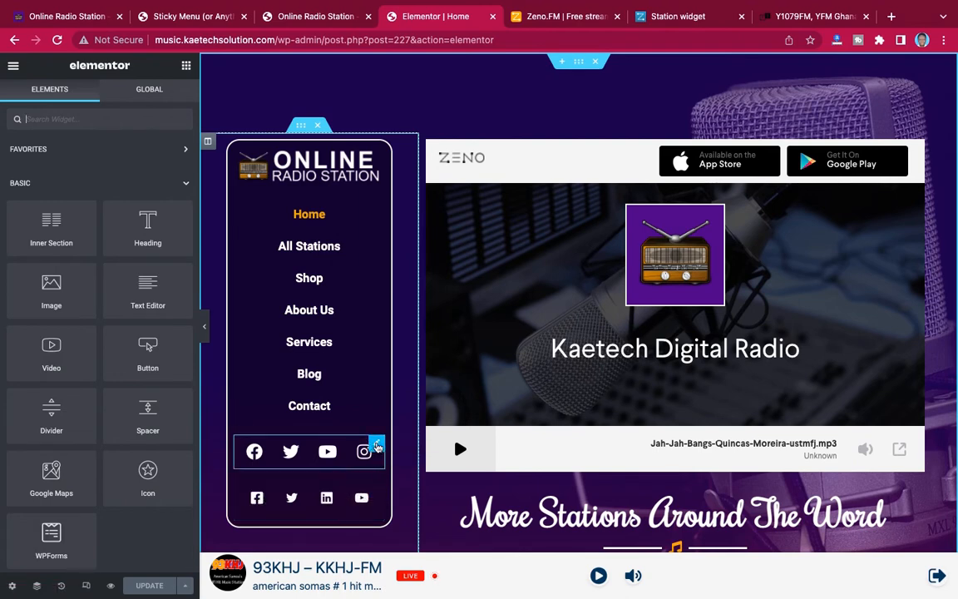
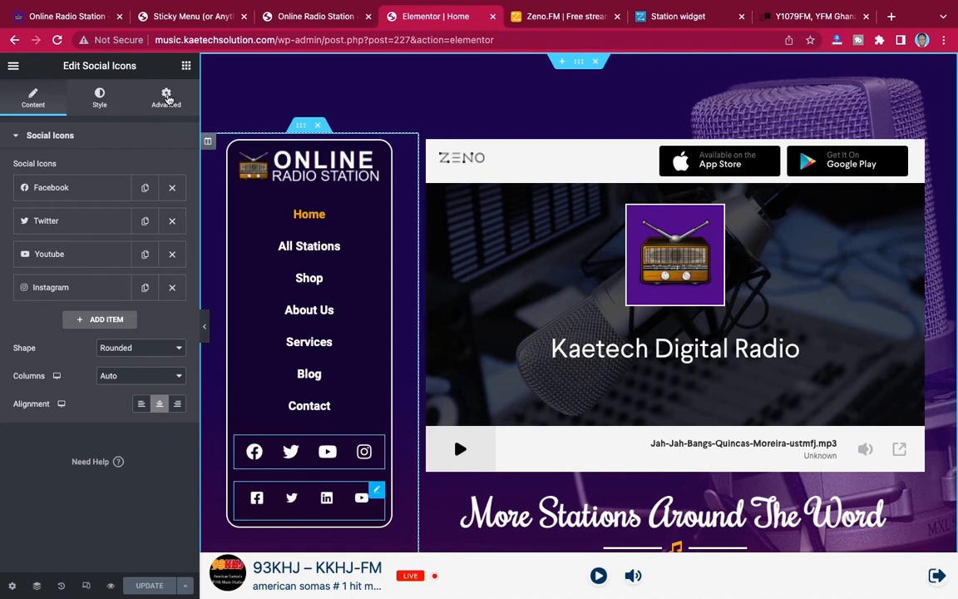
{"action": "left_click", "coordinate": [166, 98]}
{"action": "scroll", "coordinate": [83, 283], "scroll_direction": "down", "scroll_amount": 3}
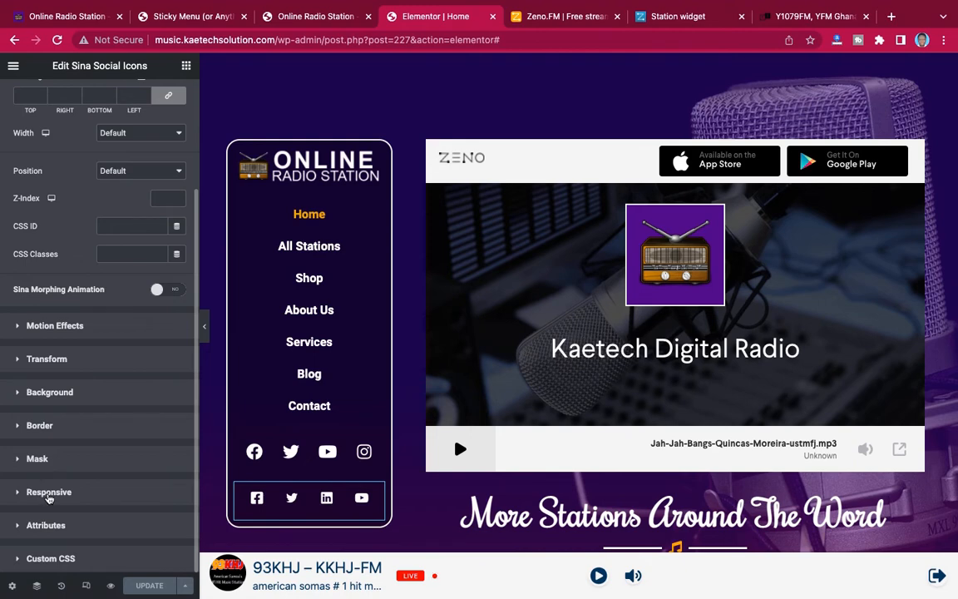
{"action": "left_click", "coordinate": [48, 491]}
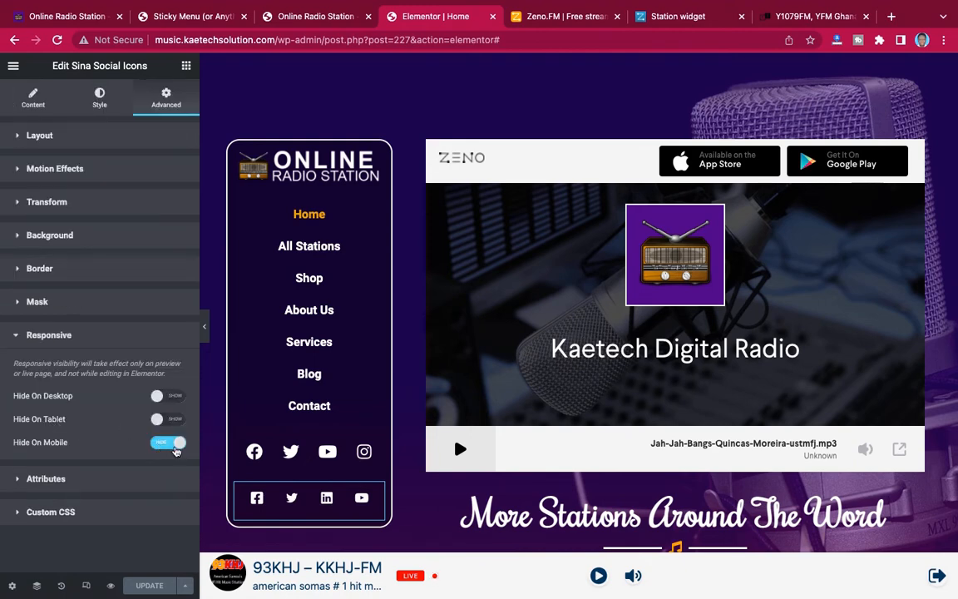
{"action": "left_click", "coordinate": [172, 420]}
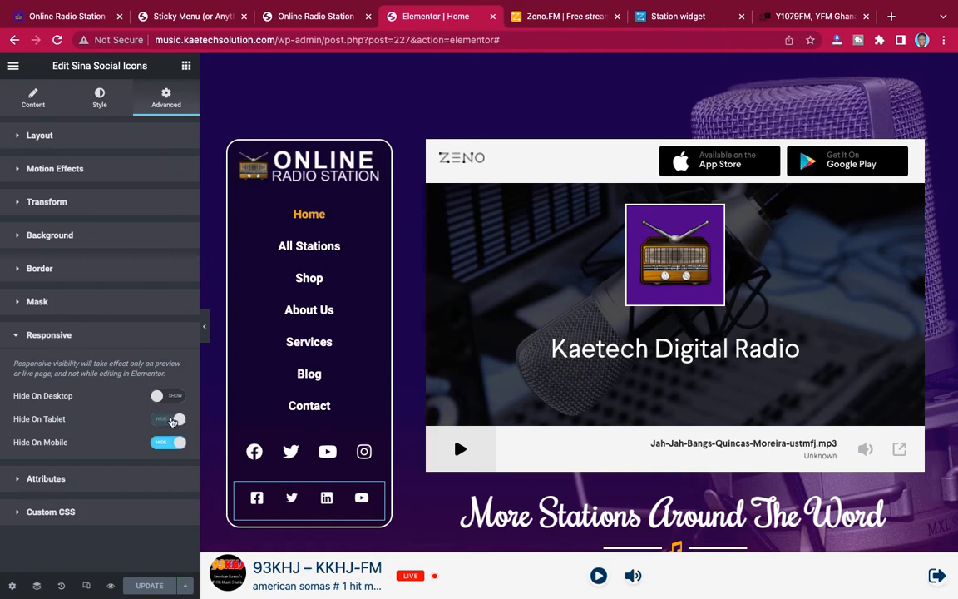
{"action": "left_click", "coordinate": [173, 395]}
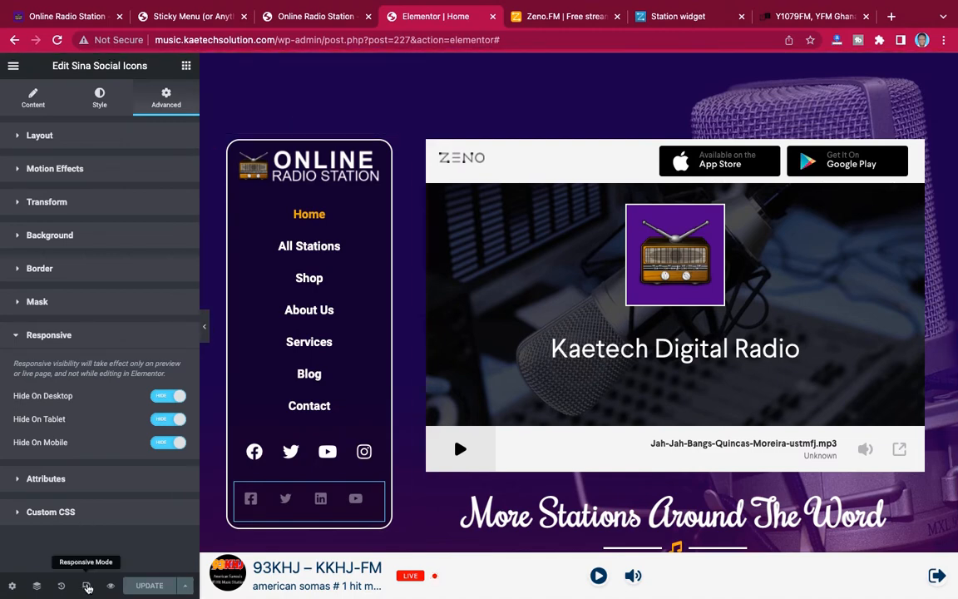
Preview the sidebar without the editing panel and compare the page in the desktop, tablet and mobile views
{"action": "left_click", "coordinate": [206, 331]}
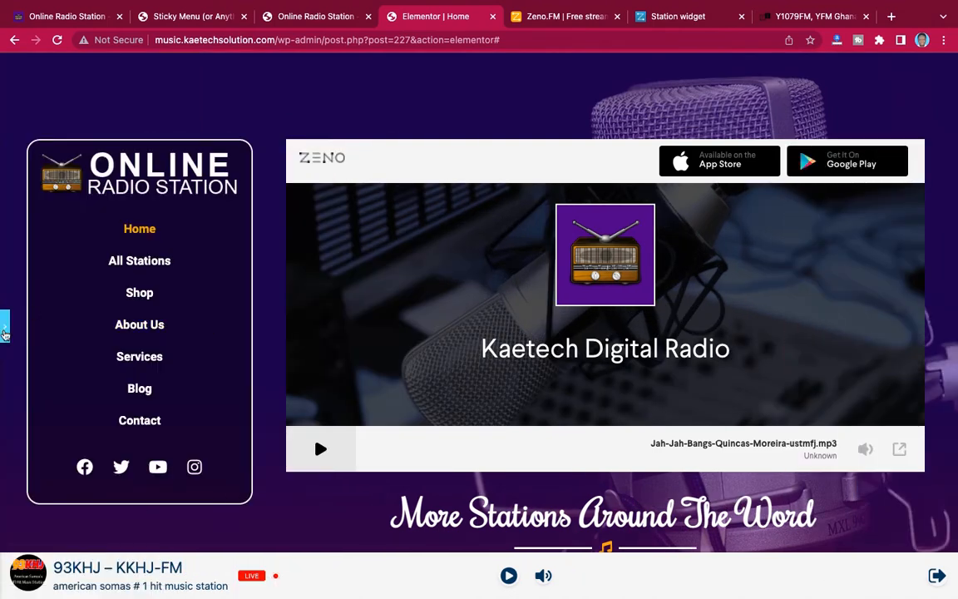
{"action": "left_click", "coordinate": [4, 333]}
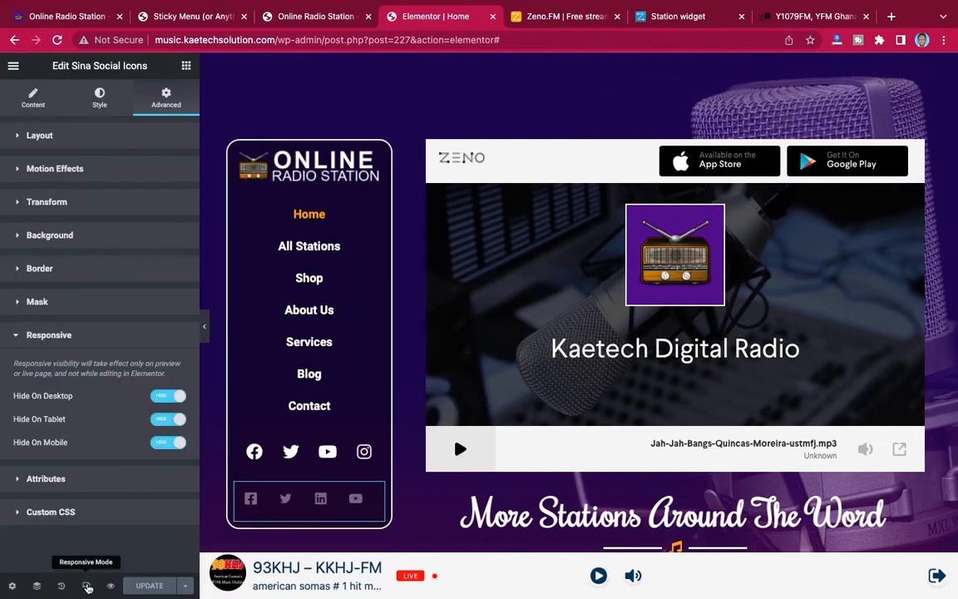
{"action": "left_click", "coordinate": [86, 585]}
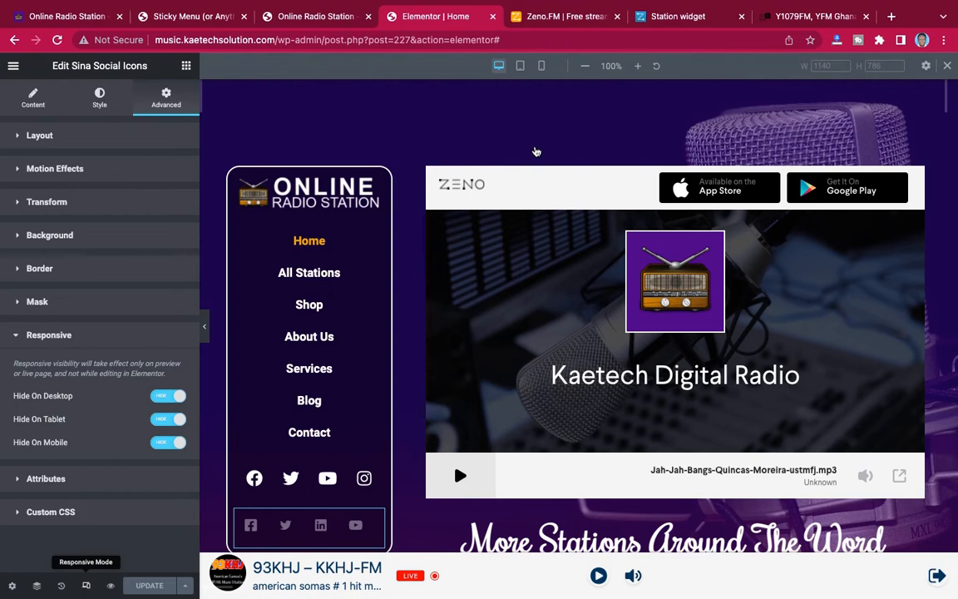
{"action": "left_click", "coordinate": [520, 66]}
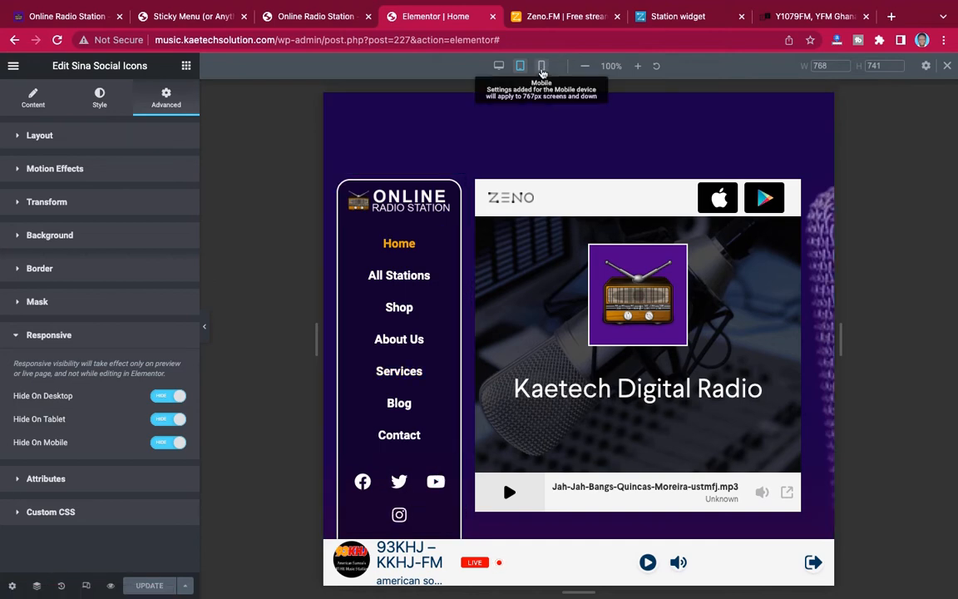
{"action": "left_click", "coordinate": [541, 66]}
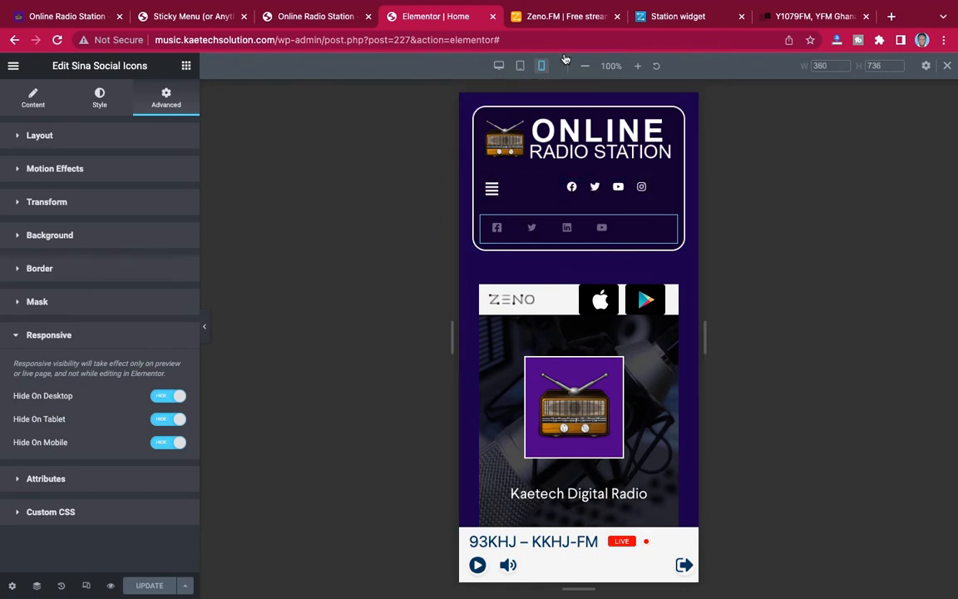
{"action": "left_click", "coordinate": [498, 66]}
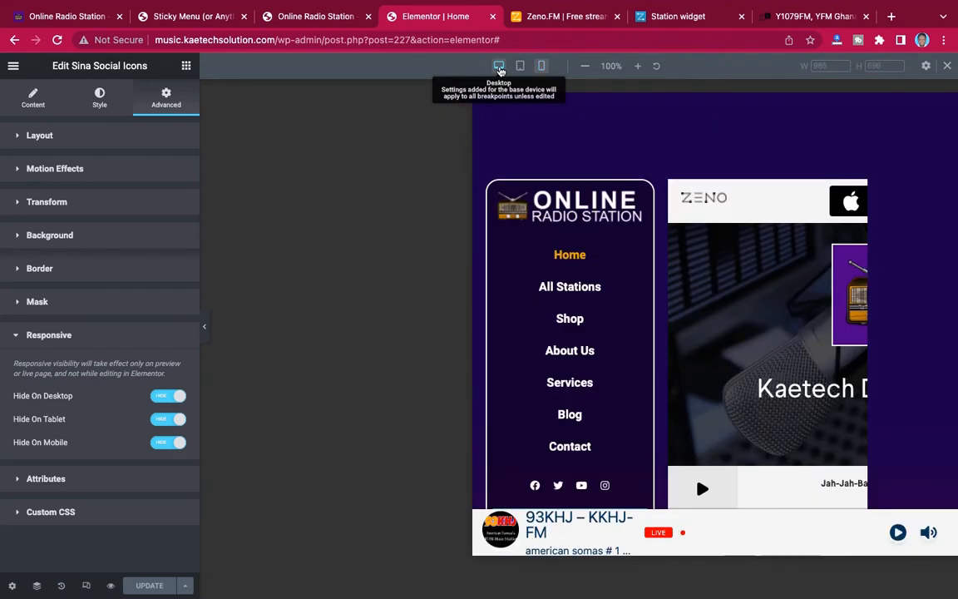
In the tablet view, hide the sidebar's upper Social Icons widget on tablet
{"action": "left_click", "coordinate": [521, 67]}
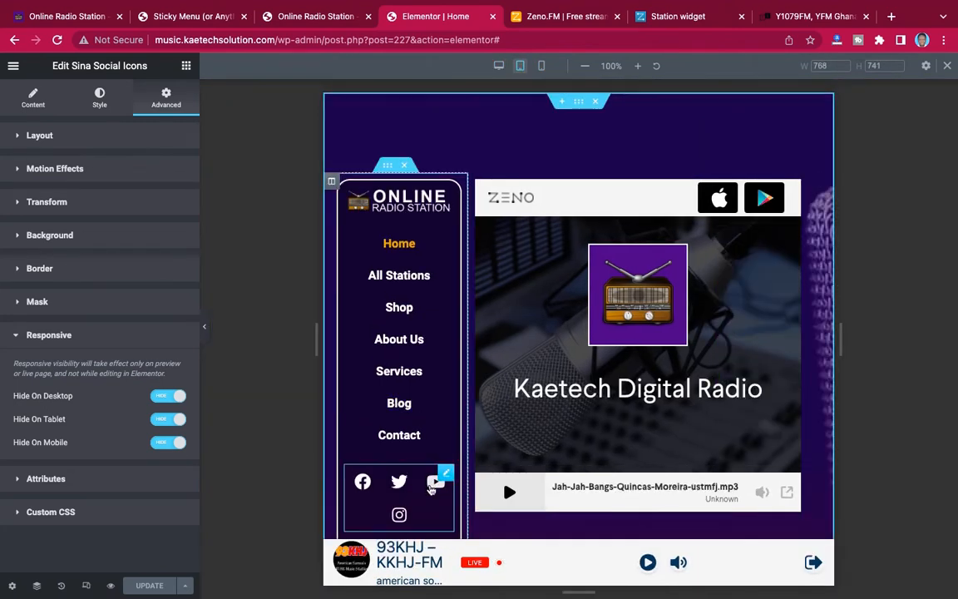
{"action": "scroll", "coordinate": [446, 480], "scroll_direction": "down", "scroll_amount": 2}
{"action": "scroll", "coordinate": [447, 479], "scroll_direction": "down", "scroll_amount": 4}
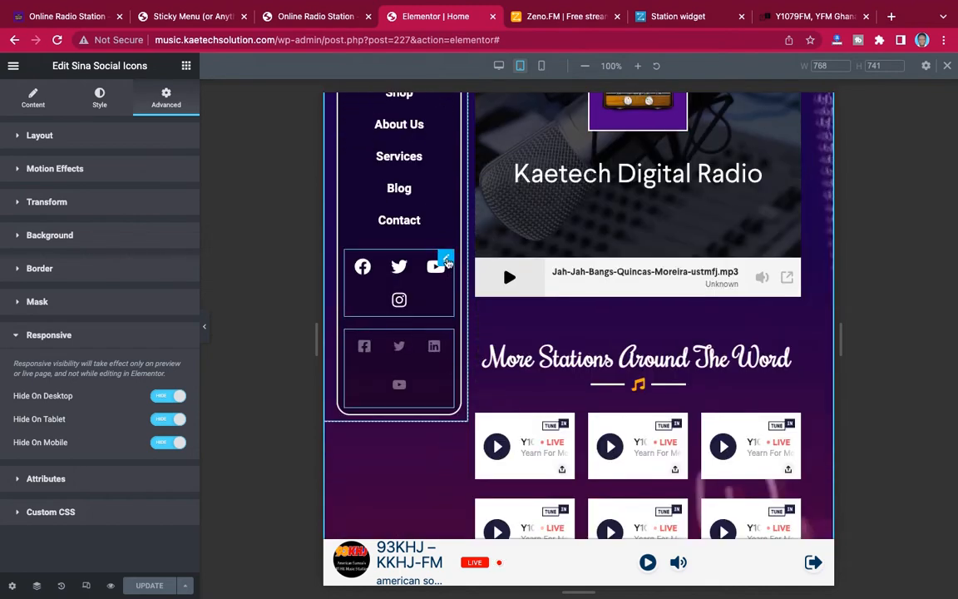
{"action": "left_click", "coordinate": [422, 379]}
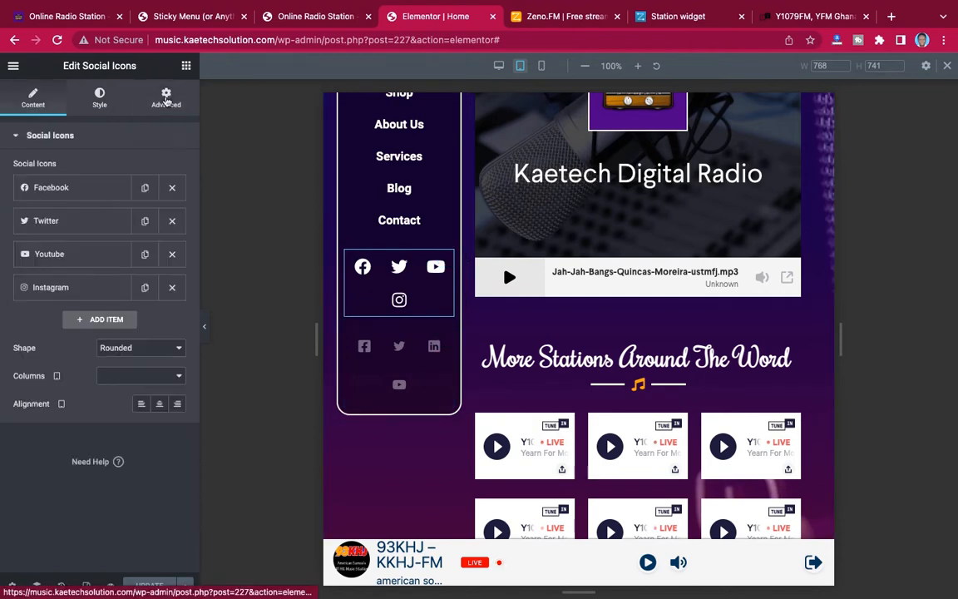
{"action": "left_click", "coordinate": [165, 98]}
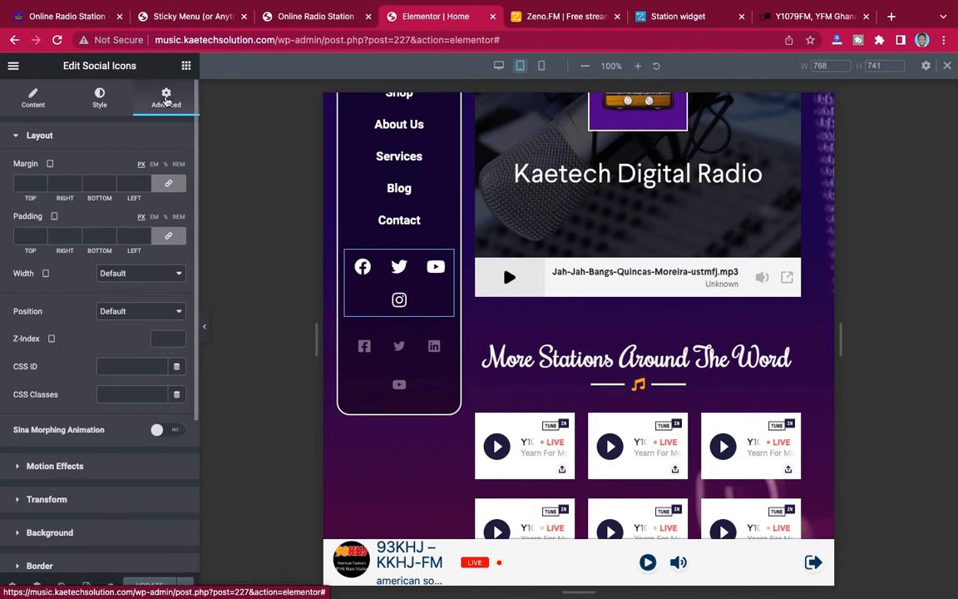
{"action": "scroll", "coordinate": [113, 295], "scroll_direction": "down", "scroll_amount": 5}
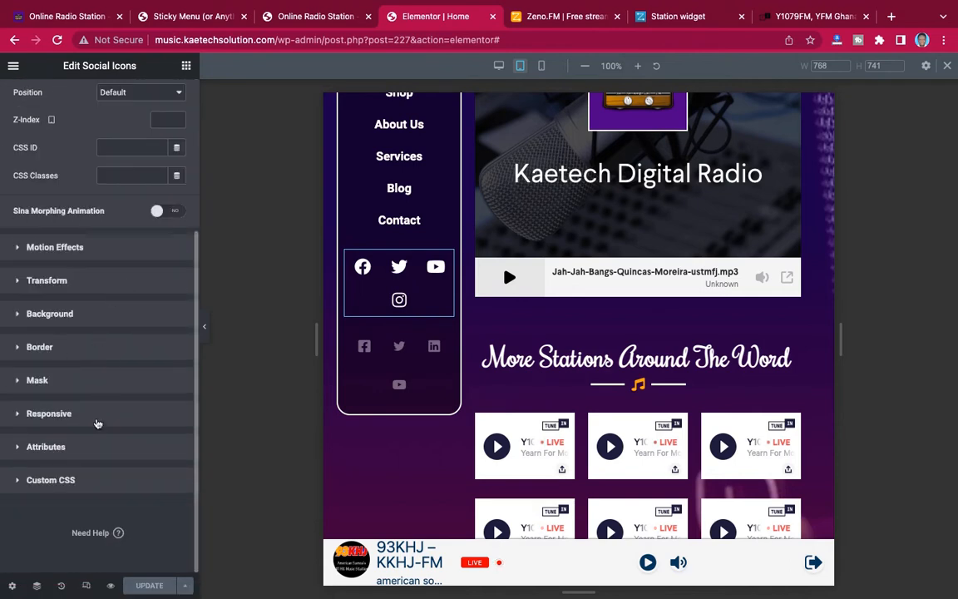
{"action": "left_click", "coordinate": [97, 420]}
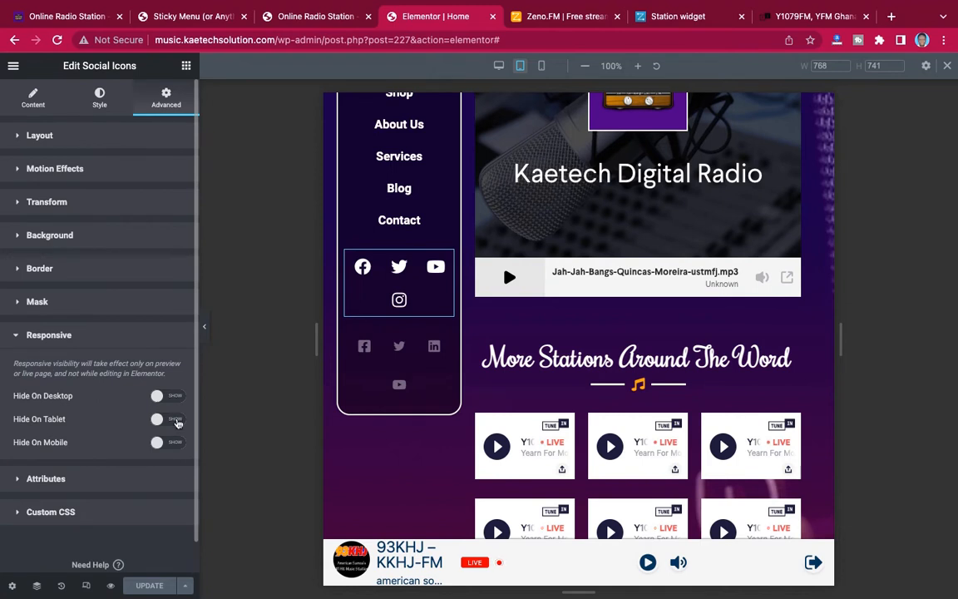
{"action": "left_click", "coordinate": [177, 420]}
Show the lower Sina Social Icons widget on tablet again, preview the sidebar and update the page
{"action": "mouse_move", "coordinate": [424, 349]}
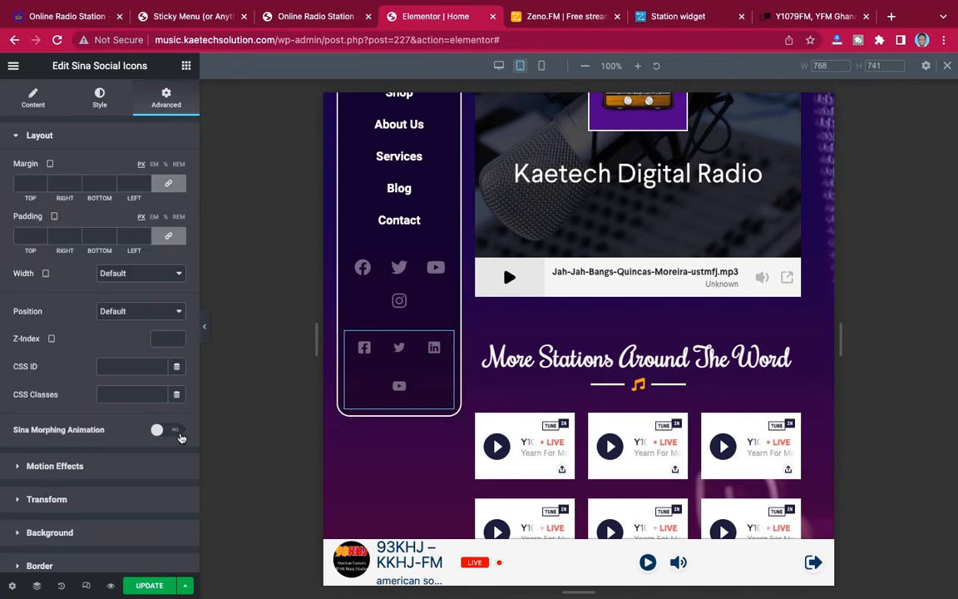
{"action": "scroll", "coordinate": [168, 439], "scroll_direction": "down", "scroll_amount": 3}
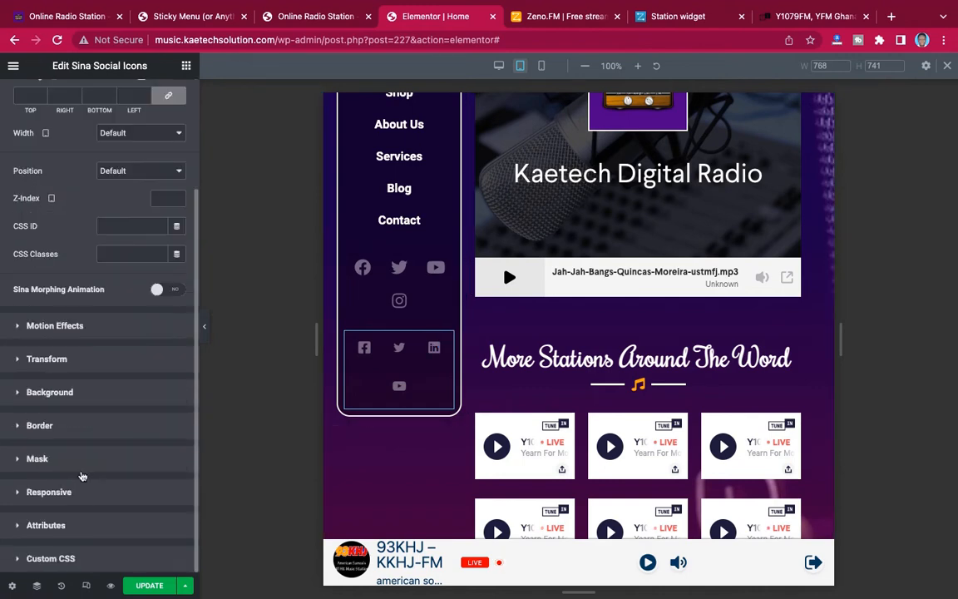
{"action": "left_click", "coordinate": [111, 494]}
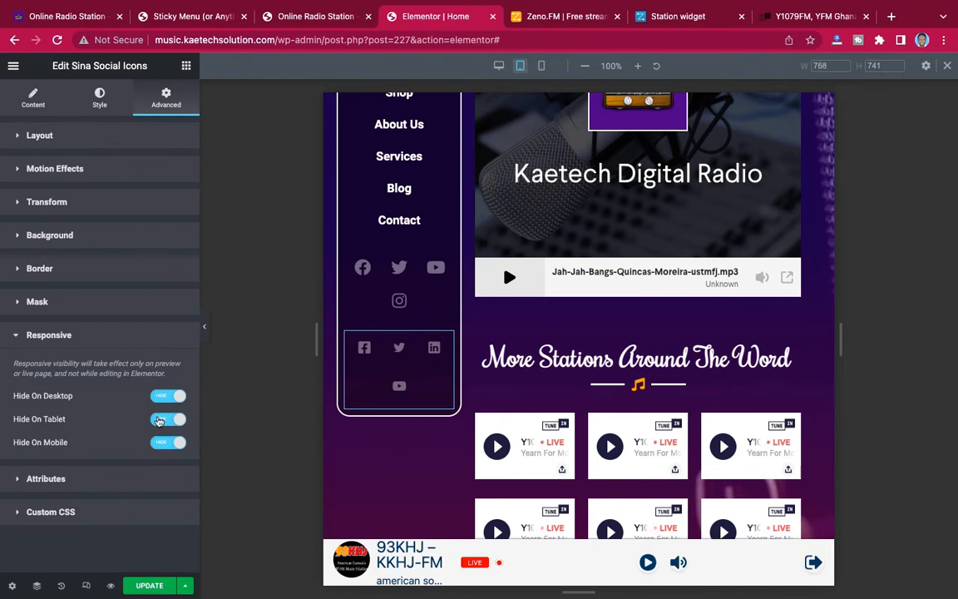
{"action": "left_click", "coordinate": [159, 420]}
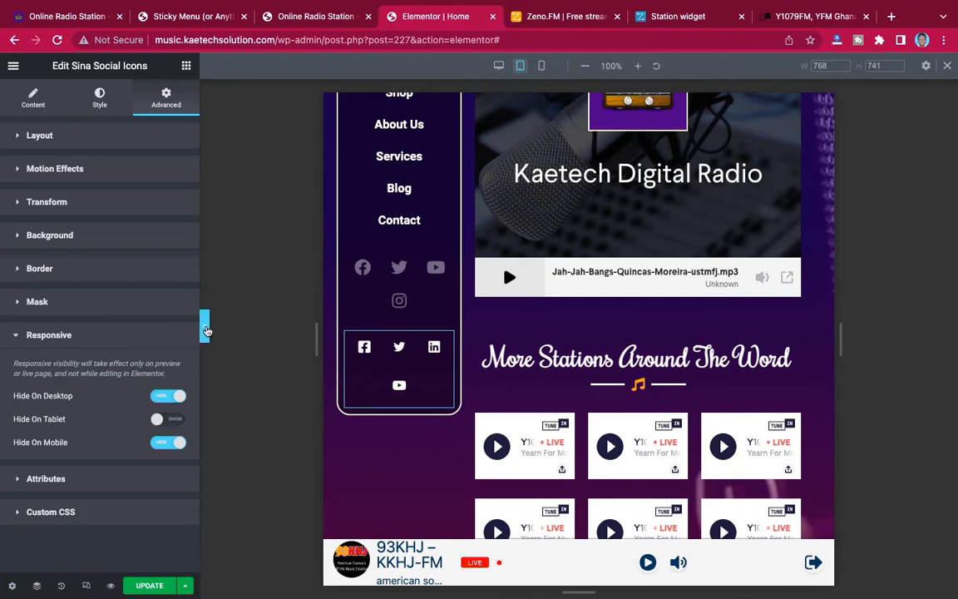
{"action": "left_click", "coordinate": [205, 327]}
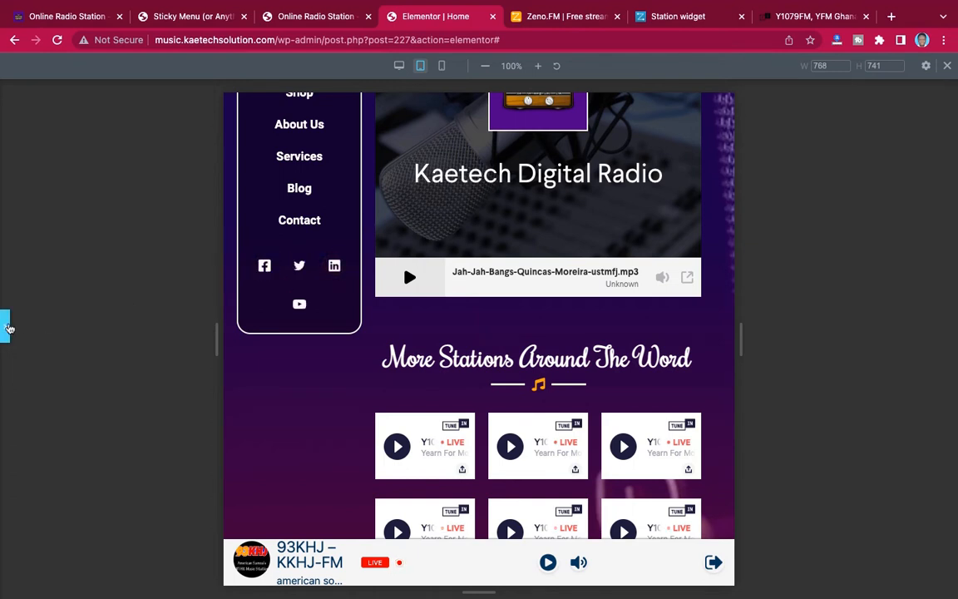
{"action": "left_click", "coordinate": [6, 325]}
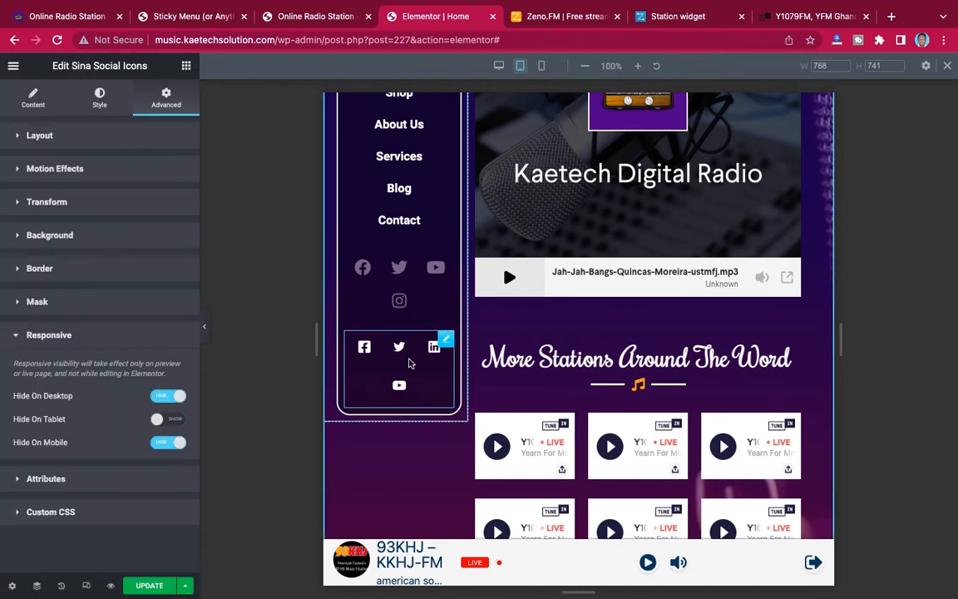
{"action": "left_click", "coordinate": [153, 586]}
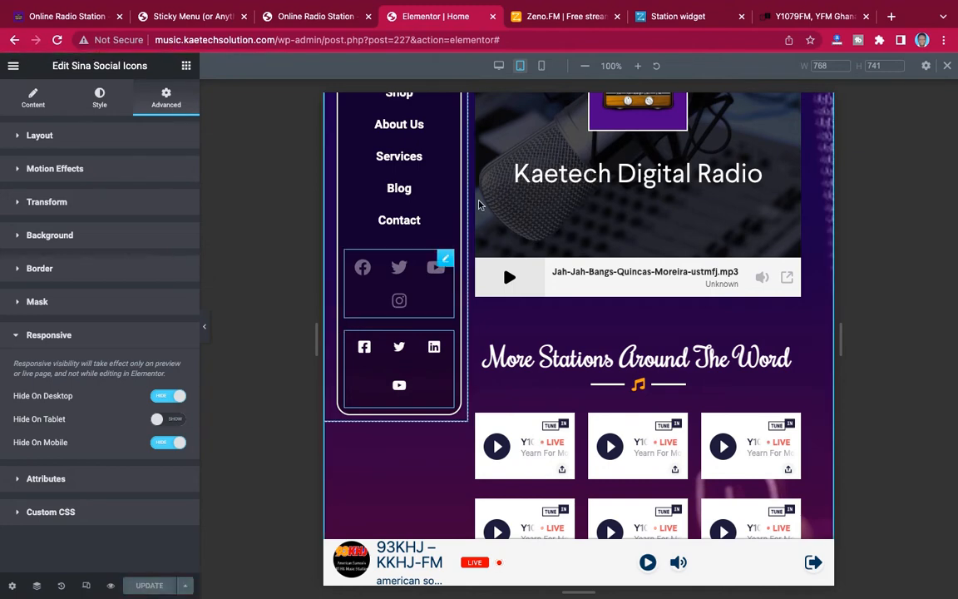
View the published home page and check its sidebar icons and station sections
{"action": "scroll", "coordinate": [479, 205], "scroll_direction": "up", "scroll_amount": 5}
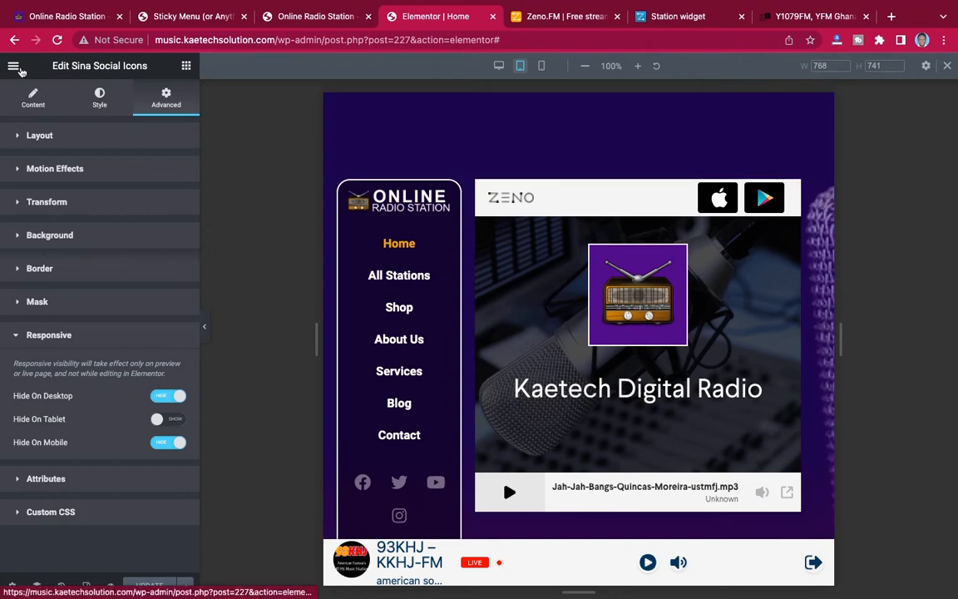
{"action": "left_click", "coordinate": [15, 67]}
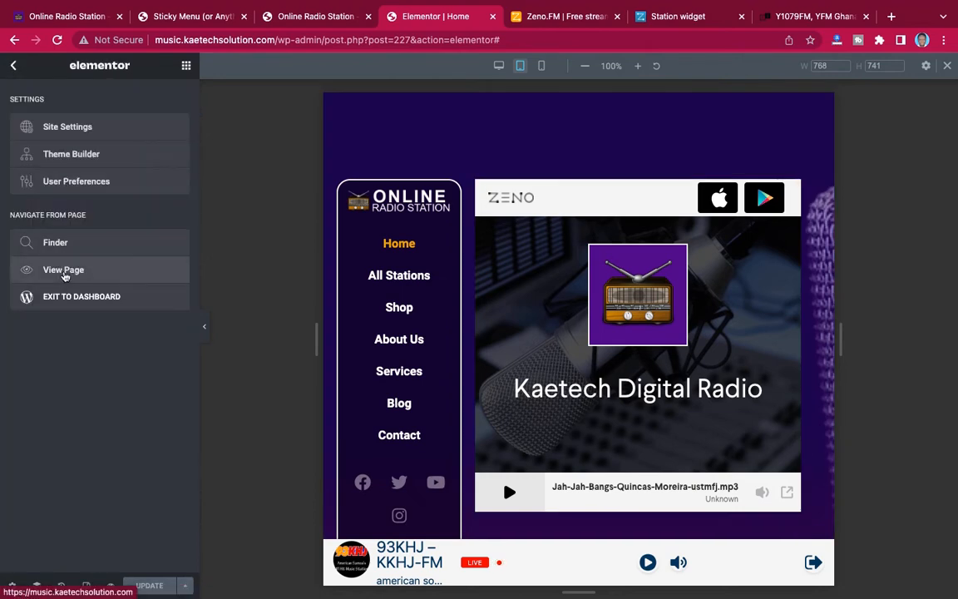
{"action": "left_click", "coordinate": [64, 271]}
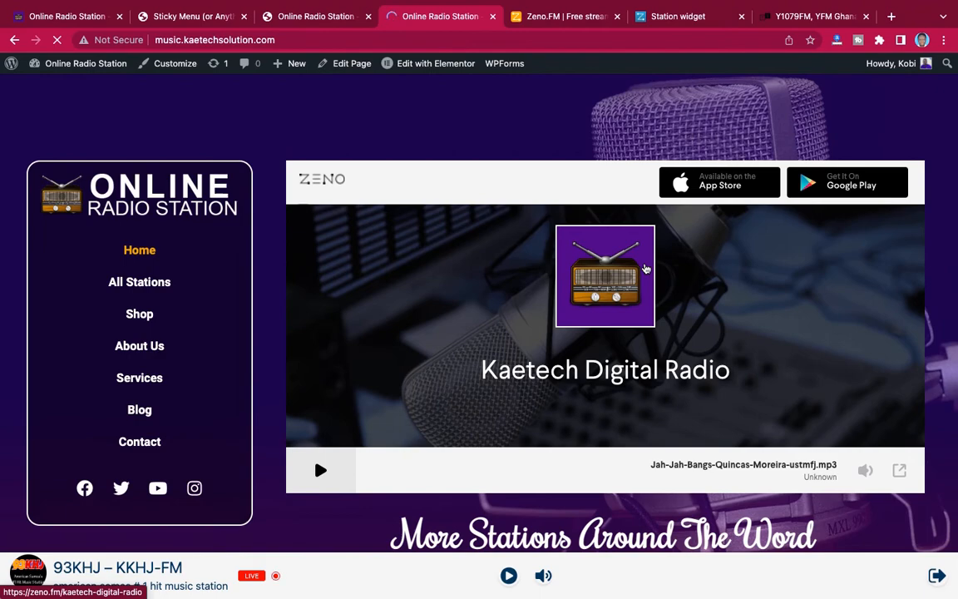
{"action": "scroll", "coordinate": [645, 268], "scroll_direction": "down", "scroll_amount": 5}
{"action": "scroll", "coordinate": [645, 268], "scroll_direction": "down", "scroll_amount": 3}
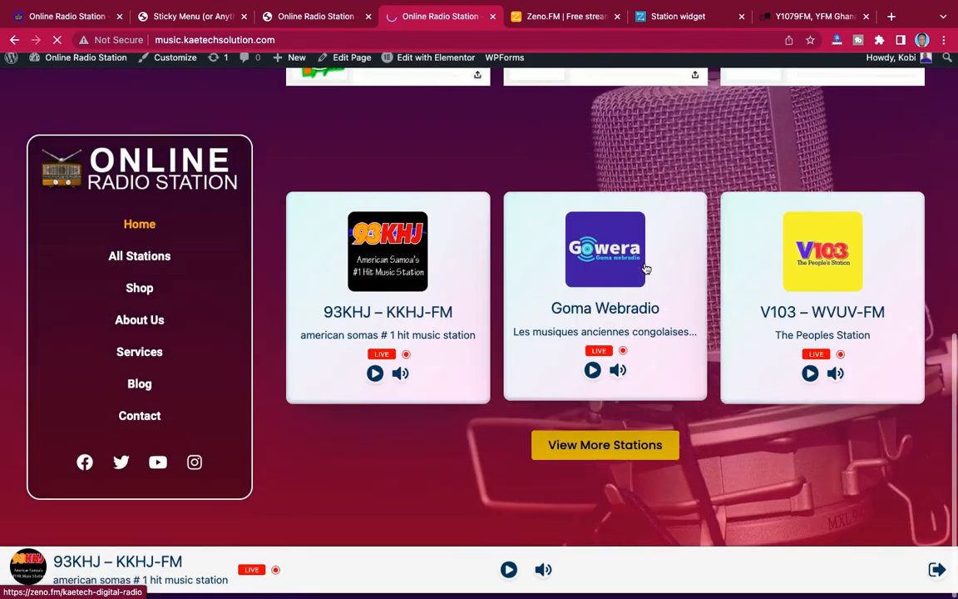
{"action": "scroll", "coordinate": [644, 268], "scroll_direction": "up", "scroll_amount": 3}
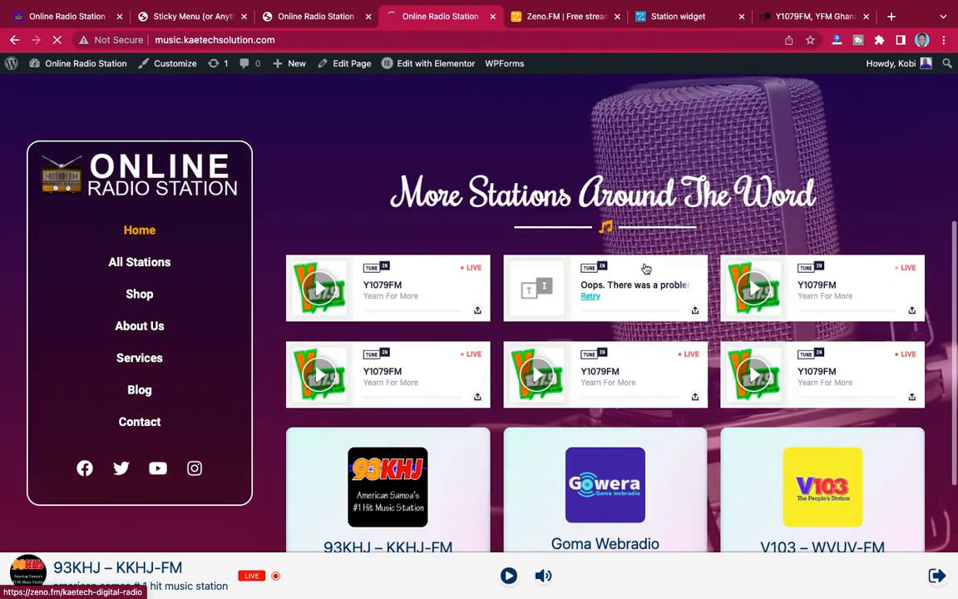
Look over the station players and station cards on the published home page alongside the fixed sidebar
{"action": "scroll", "coordinate": [646, 268], "scroll_direction": "up", "scroll_amount": 2}
{"action": "scroll", "coordinate": [646, 268], "scroll_direction": "down", "scroll_amount": 5}
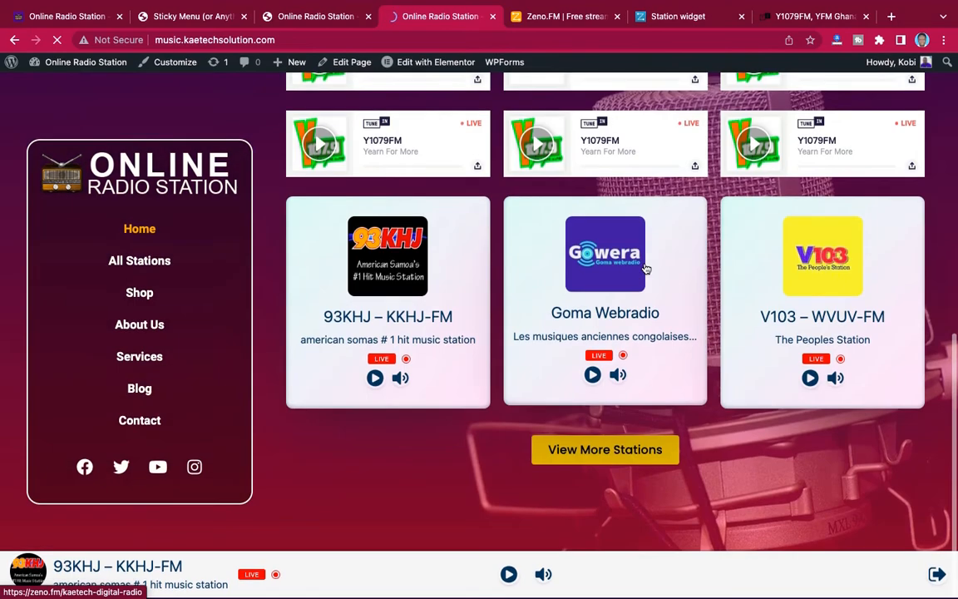
{"action": "scroll", "coordinate": [646, 268], "scroll_direction": "up", "scroll_amount": 3}
{"action": "scroll", "coordinate": [647, 269], "scroll_direction": "up", "scroll_amount": 3}
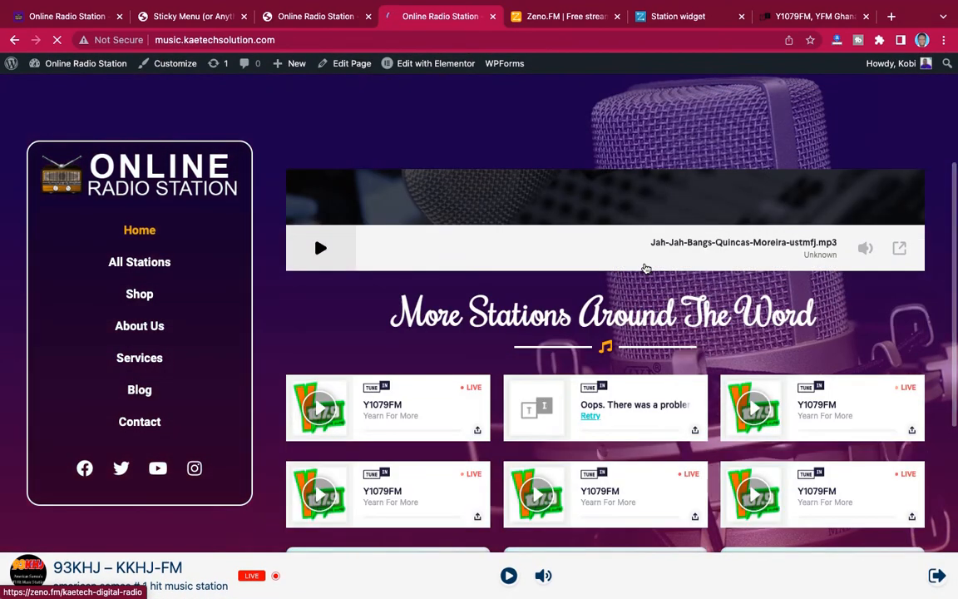
{"action": "scroll", "coordinate": [647, 269], "scroll_direction": "up", "scroll_amount": 3}
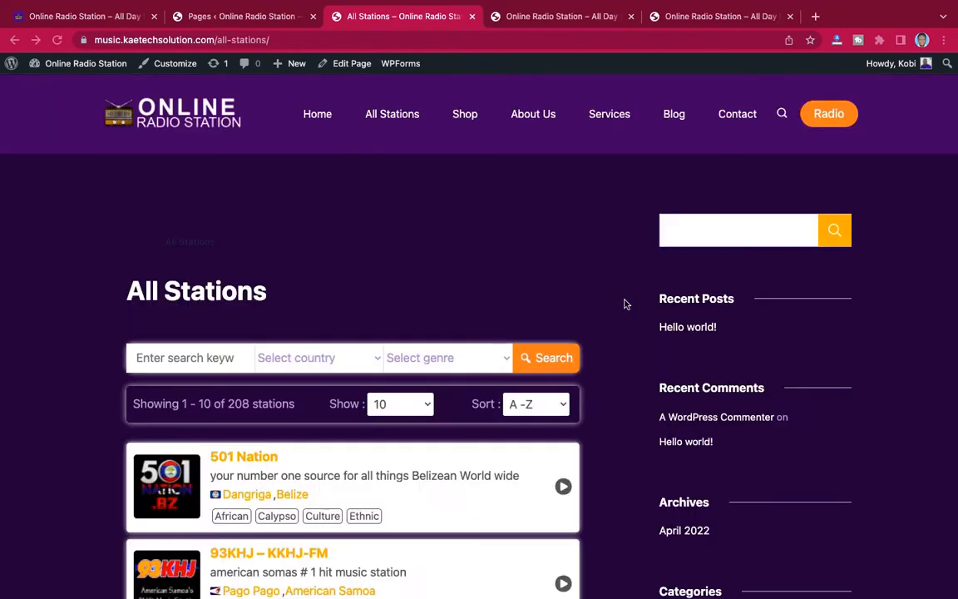
Examine the published All Stations page from its header through the station listing to the pagination and footer
{"action": "scroll", "coordinate": [626, 303], "scroll_direction": "down", "scroll_amount": 12}
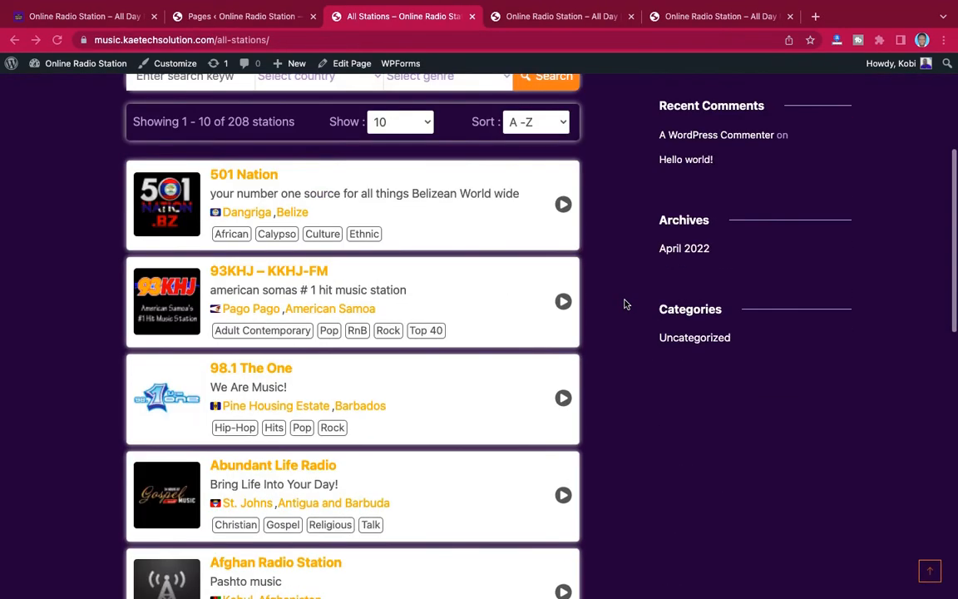
{"action": "scroll", "coordinate": [626, 303], "scroll_direction": "up", "scroll_amount": 7}
{"action": "scroll", "coordinate": [626, 304], "scroll_direction": "up", "scroll_amount": 6}
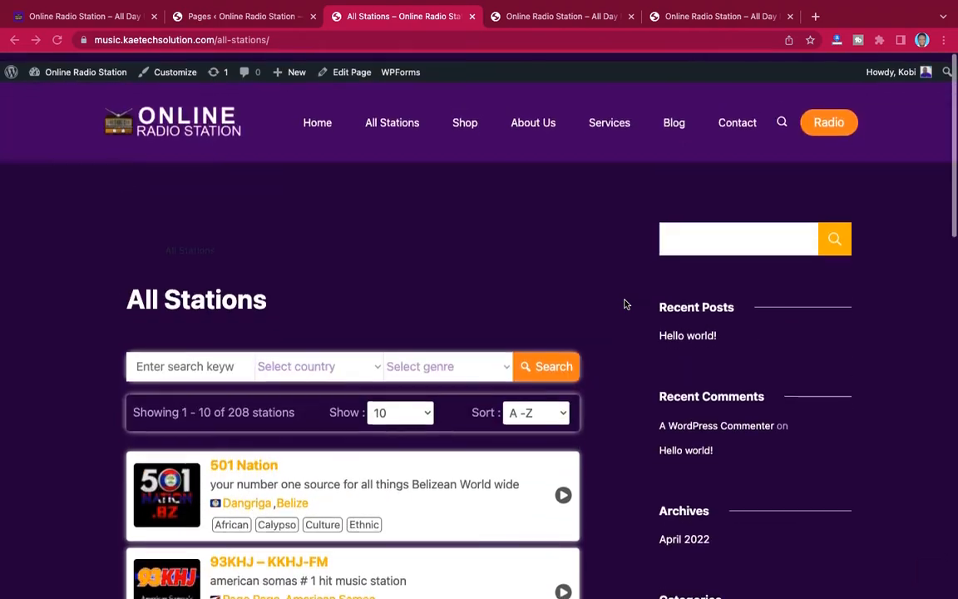
{"action": "scroll", "coordinate": [626, 303], "scroll_direction": "down", "scroll_amount": 12}
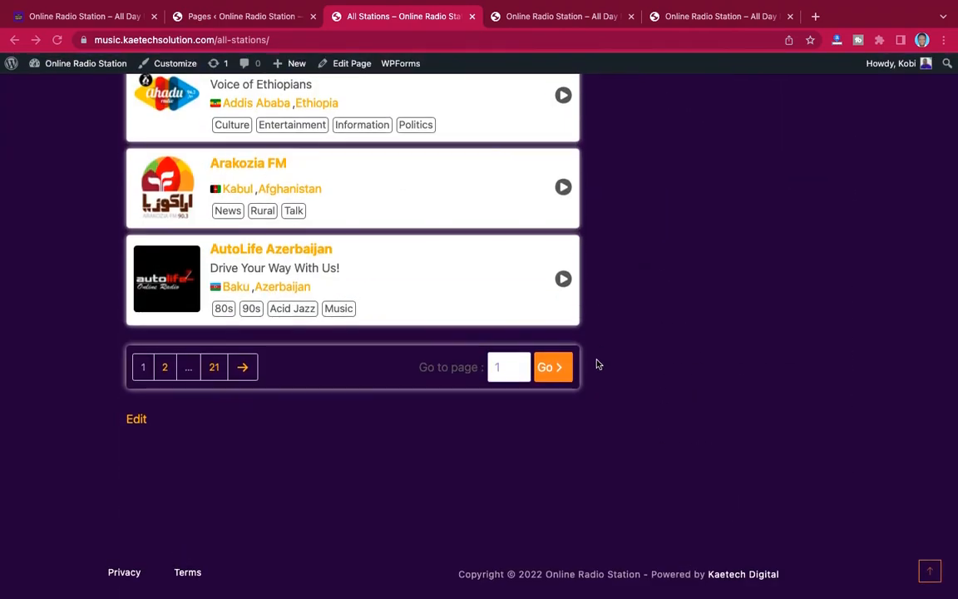
{"action": "scroll", "coordinate": [562, 268], "scroll_direction": "up", "scroll_amount": 12}
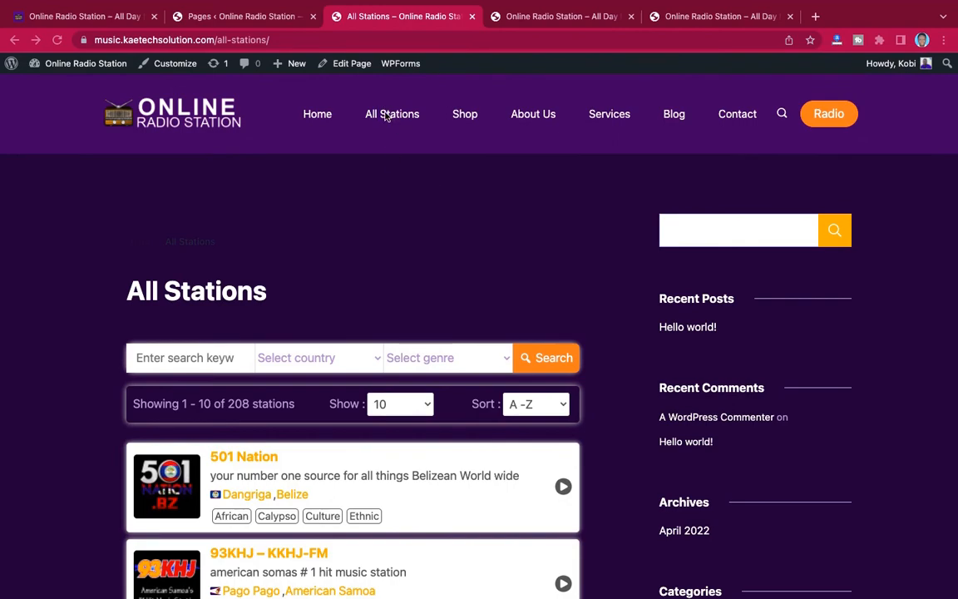
{"action": "scroll", "coordinate": [509, 336], "scroll_direction": "down", "scroll_amount": 8}
{"action": "scroll", "coordinate": [509, 336], "scroll_direction": "down", "scroll_amount": 8}
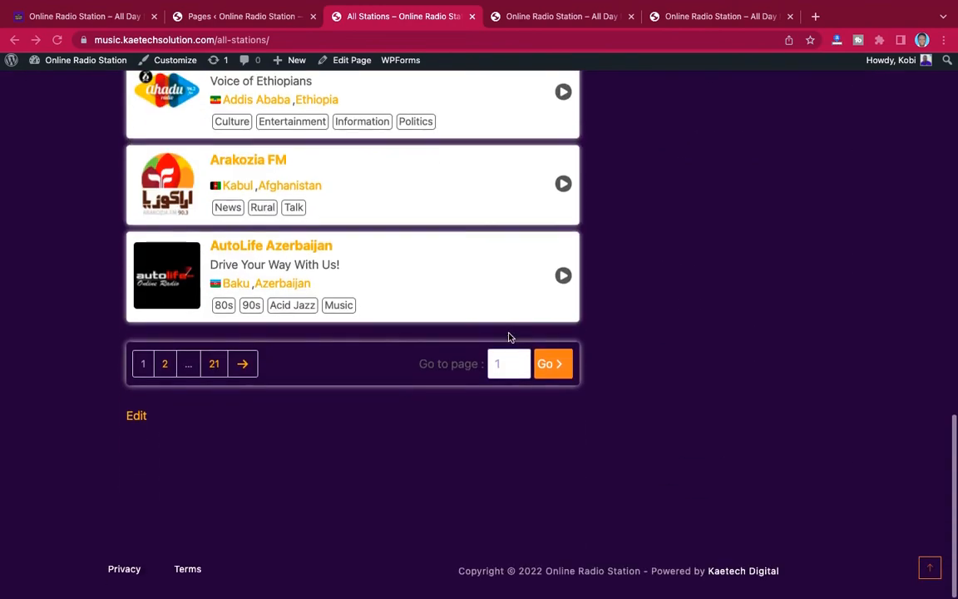
{"action": "scroll", "coordinate": [509, 336], "scroll_direction": "up", "scroll_amount": 20}
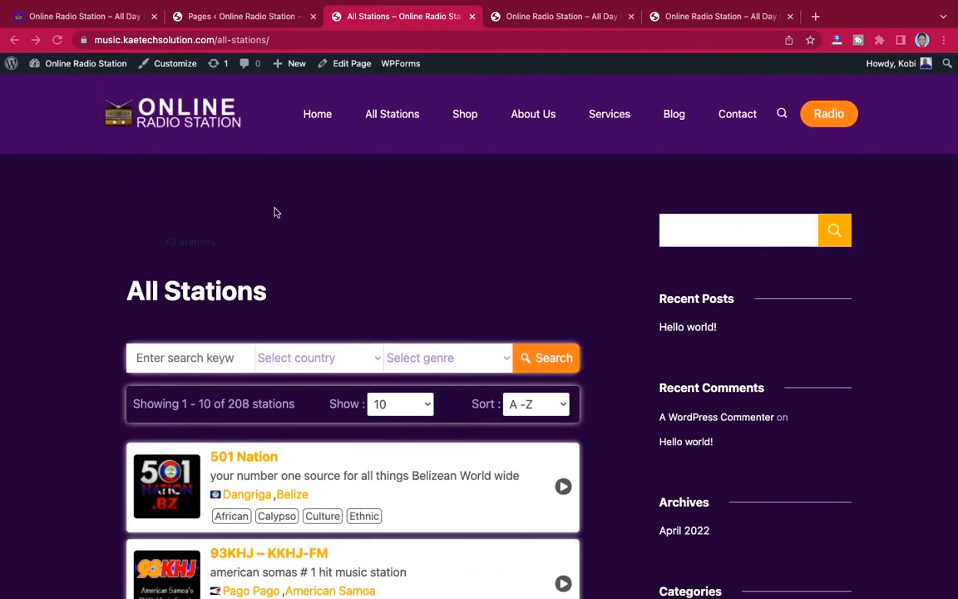
Open the All Stations page of the finished musicstore.kaetechsolution.com site and examine its hero banner and full-width station listing
{"action": "left_click", "coordinate": [83, 15]}
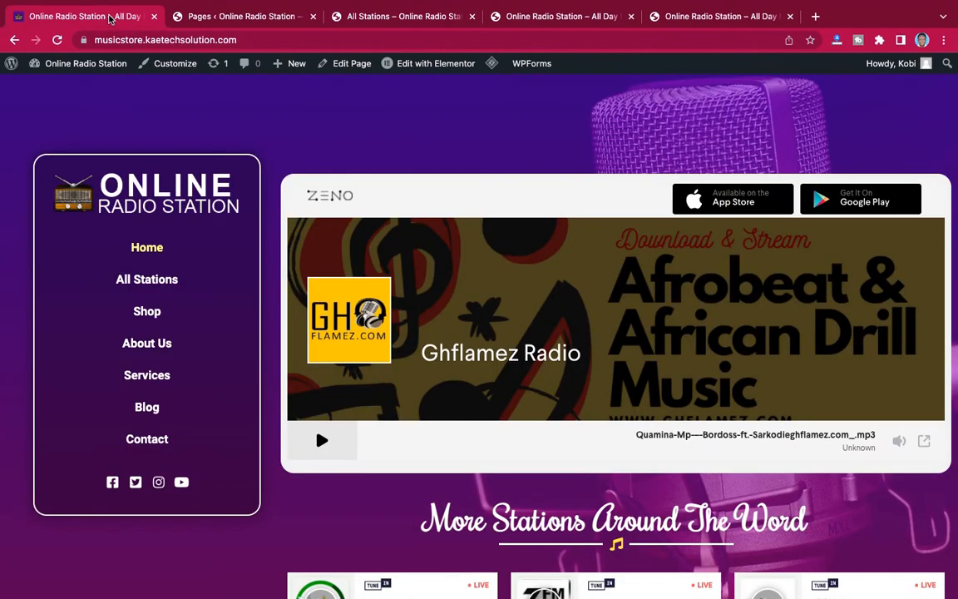
{"action": "left_click", "coordinate": [150, 279]}
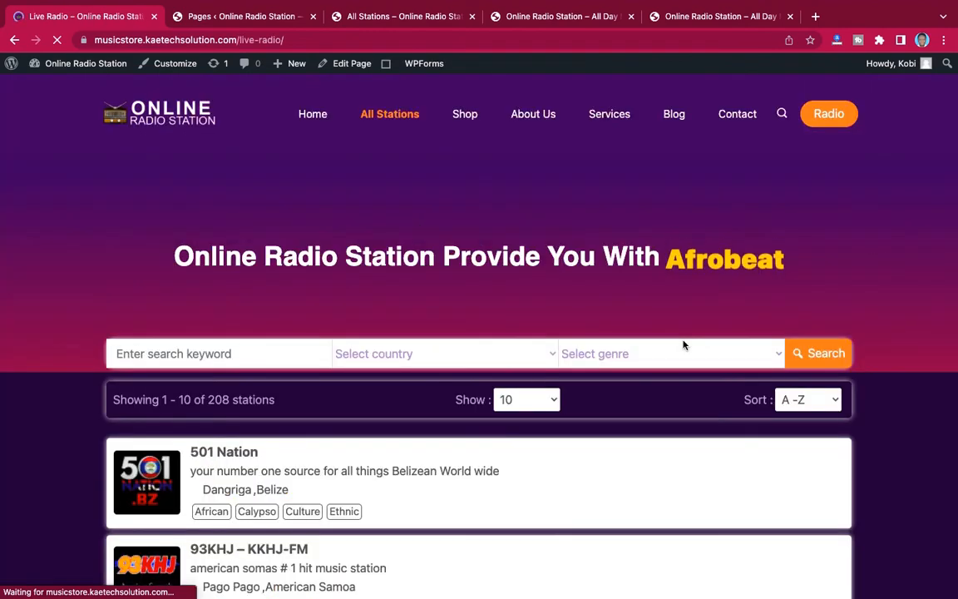
{"action": "scroll", "coordinate": [683, 345], "scroll_direction": "down", "scroll_amount": 10}
{"action": "scroll", "coordinate": [683, 345], "scroll_direction": "up", "scroll_amount": 1}
{"action": "scroll", "coordinate": [684, 345], "scroll_direction": "up", "scroll_amount": 5}
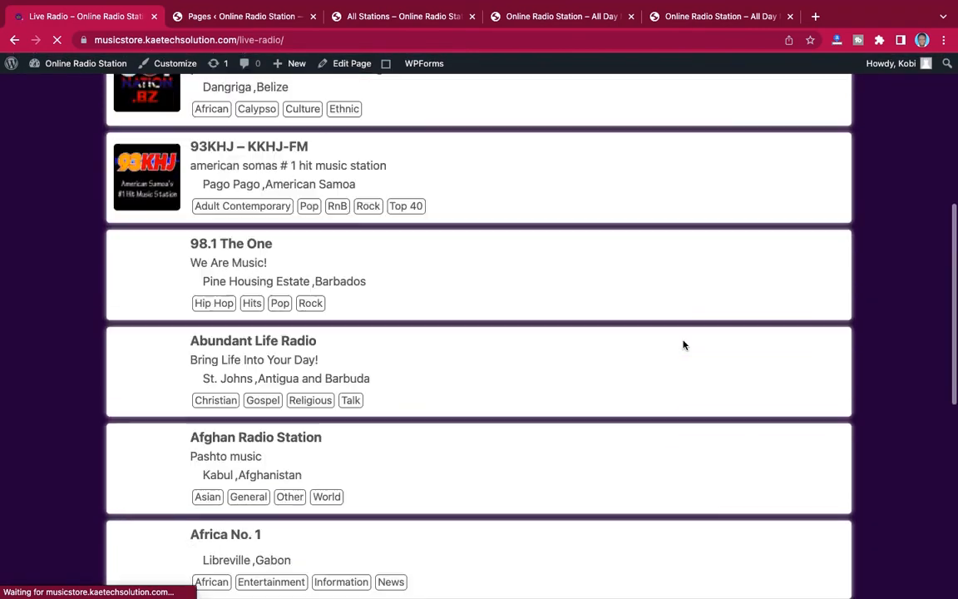
{"action": "scroll", "coordinate": [684, 345], "scroll_direction": "down", "scroll_amount": 8}
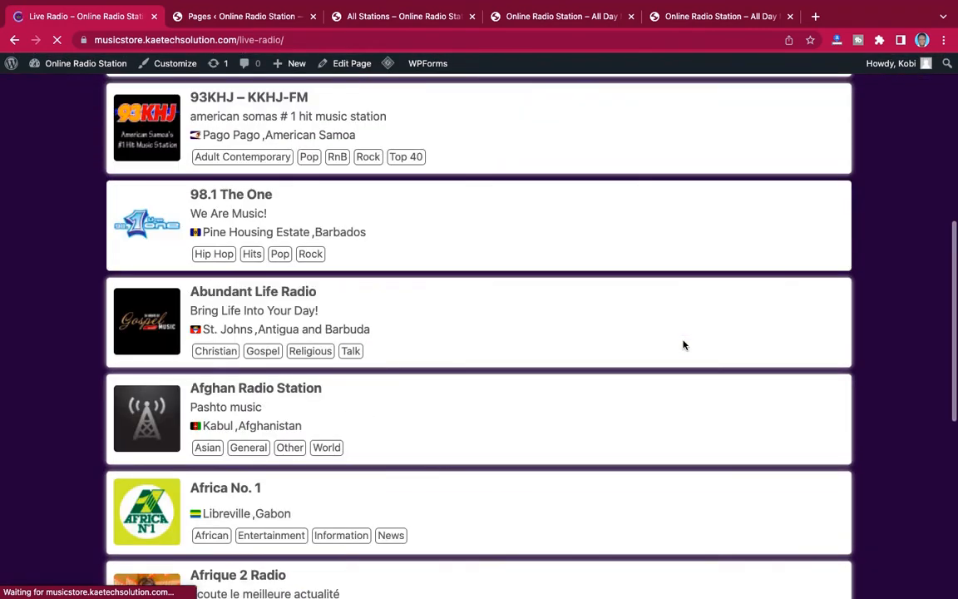
{"action": "scroll", "coordinate": [684, 345], "scroll_direction": "up", "scroll_amount": 10}
{"action": "scroll", "coordinate": [684, 345], "scroll_direction": "up", "scroll_amount": 3}
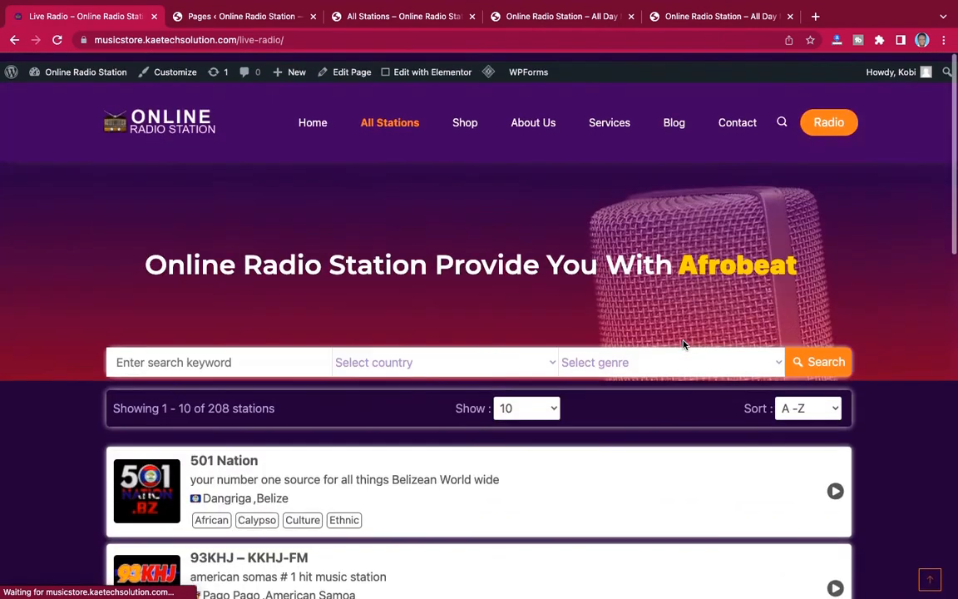
Edit the music.kaetechsolution.com All Stations page, setting its template to Elementor Full Width, and update it
{"action": "left_click", "coordinate": [385, 20]}
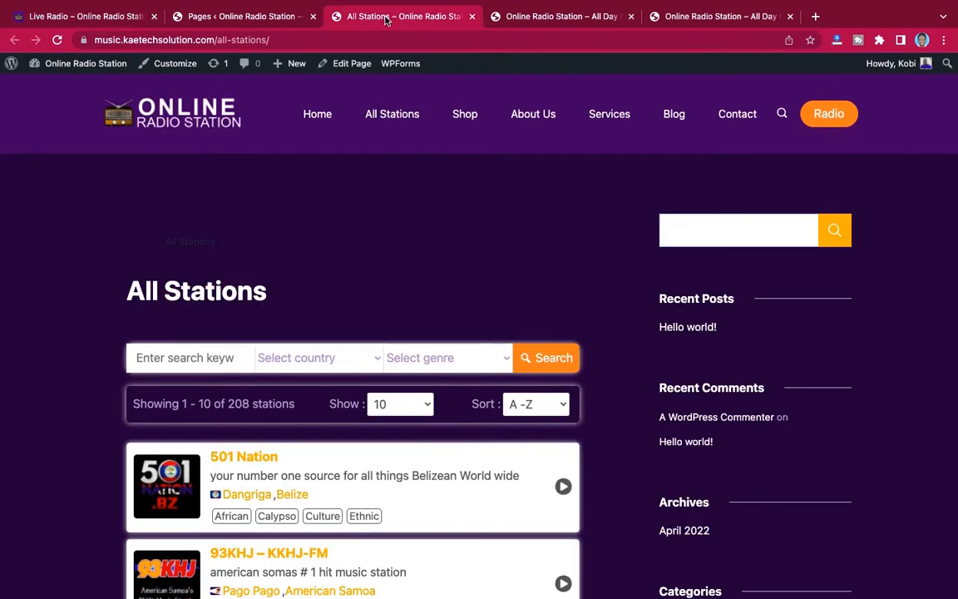
{"action": "scroll", "coordinate": [600, 339], "scroll_direction": "down", "scroll_amount": 6}
{"action": "scroll", "coordinate": [600, 339], "scroll_direction": "down", "scroll_amount": 5}
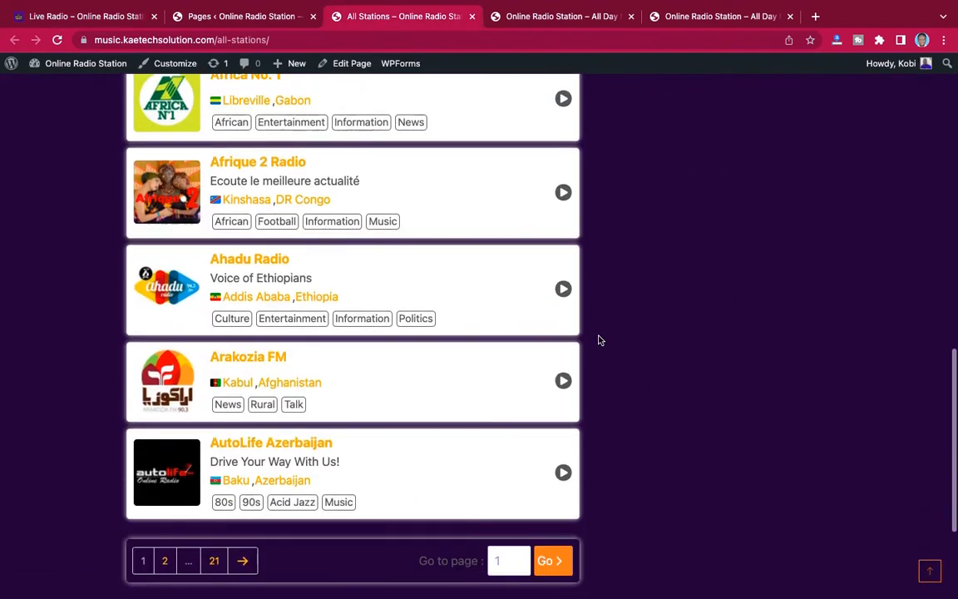
{"action": "scroll", "coordinate": [598, 337], "scroll_direction": "up", "scroll_amount": 10}
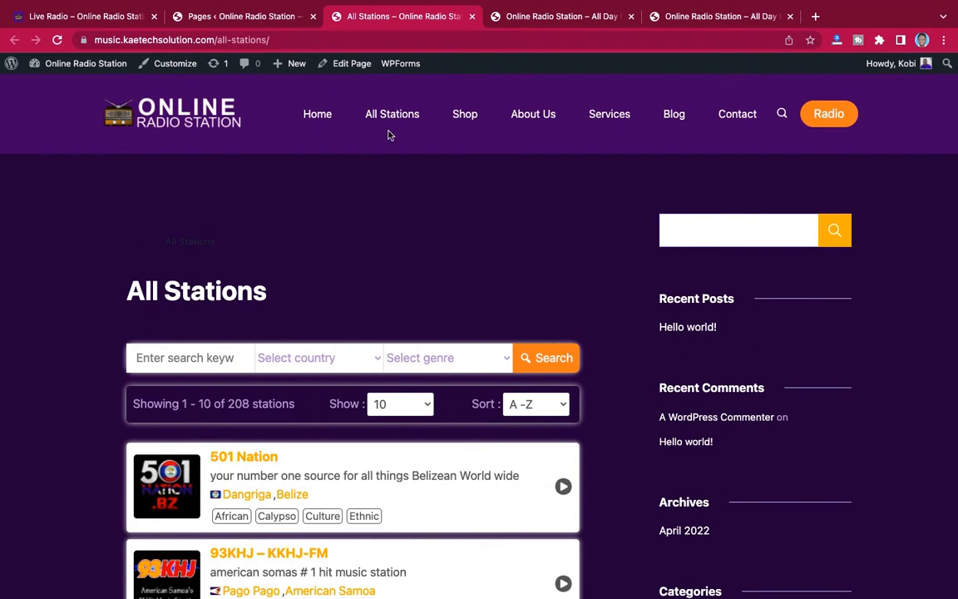
{"action": "left_click", "coordinate": [323, 63]}
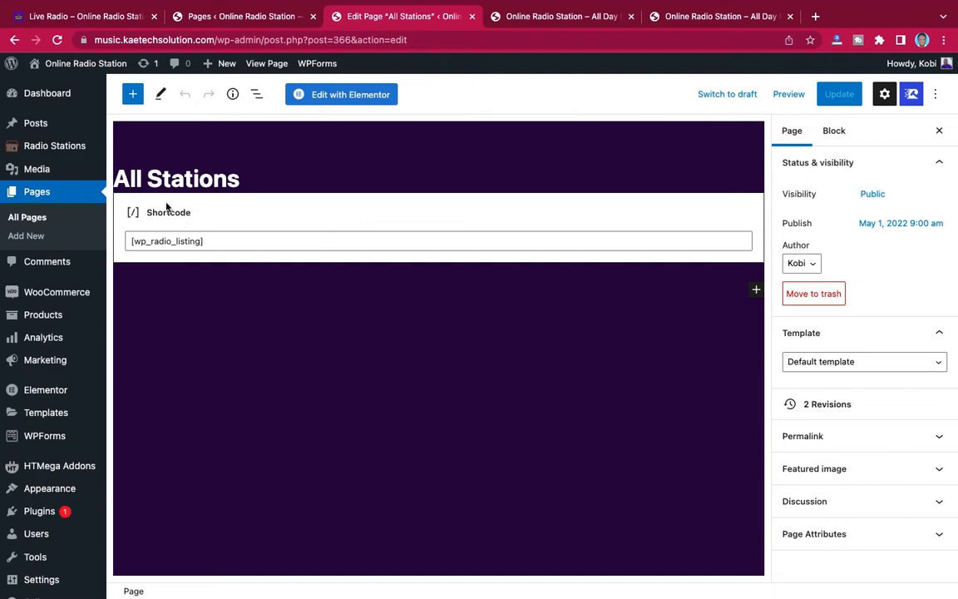
{"action": "left_click", "coordinate": [819, 364]}
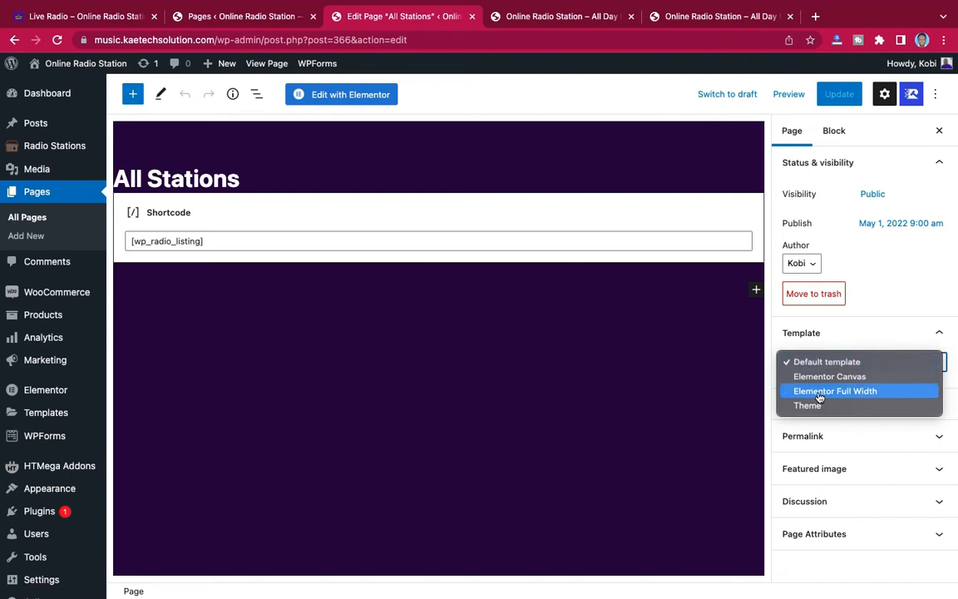
{"action": "left_click", "coordinate": [819, 393]}
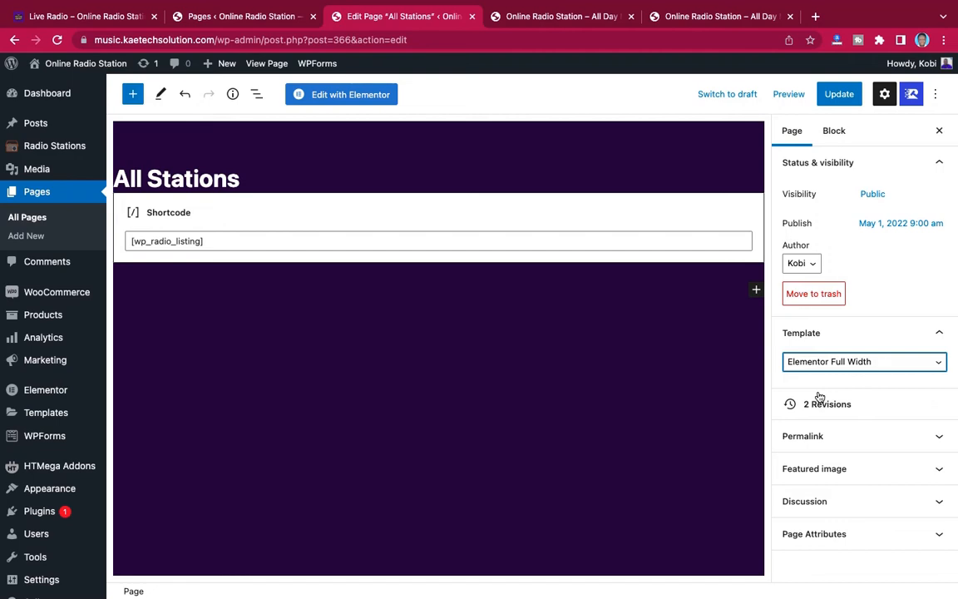
{"action": "left_click", "coordinate": [840, 98]}
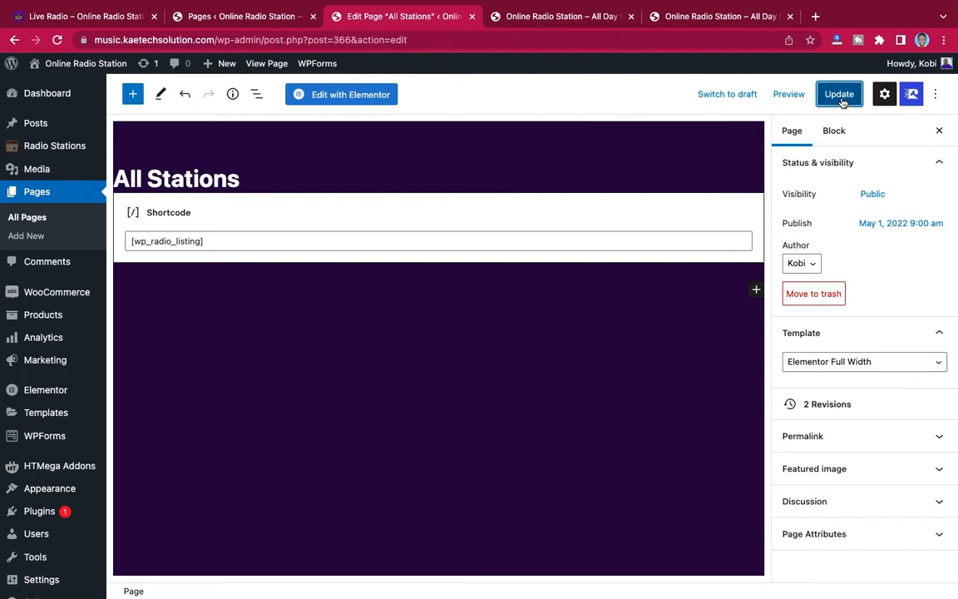
Open the All Stations page in Elementor and preview the full-width station listing without the editing panel
{"action": "left_click", "coordinate": [348, 96]}
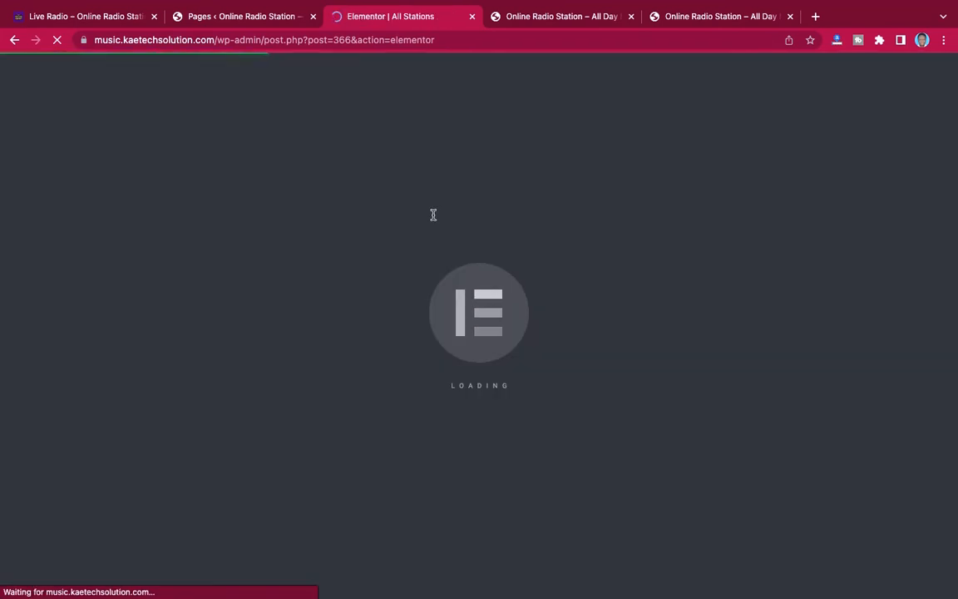
{"action": "scroll", "coordinate": [548, 314], "scroll_direction": "down", "scroll_amount": 12}
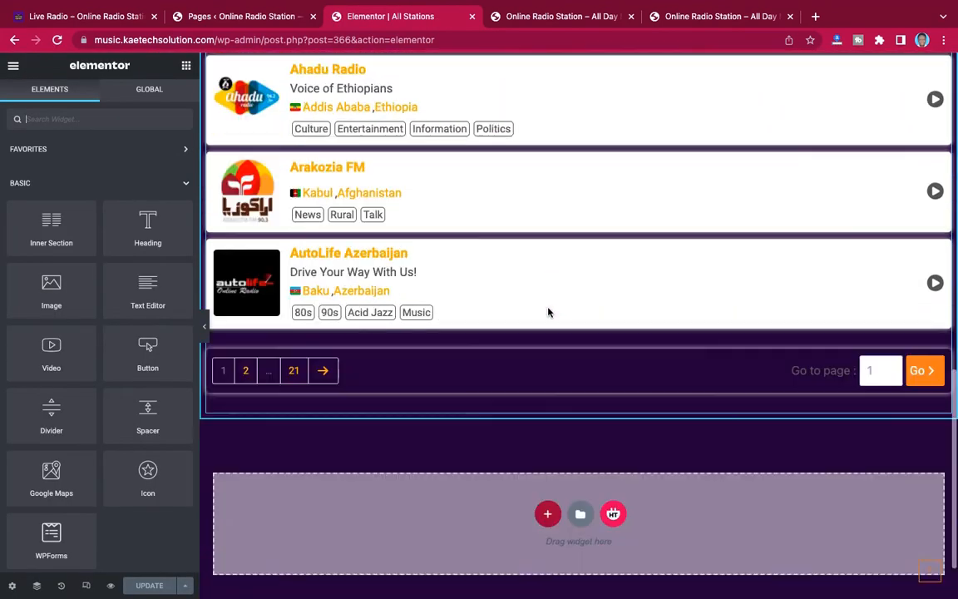
{"action": "scroll", "coordinate": [548, 312], "scroll_direction": "up", "scroll_amount": 10}
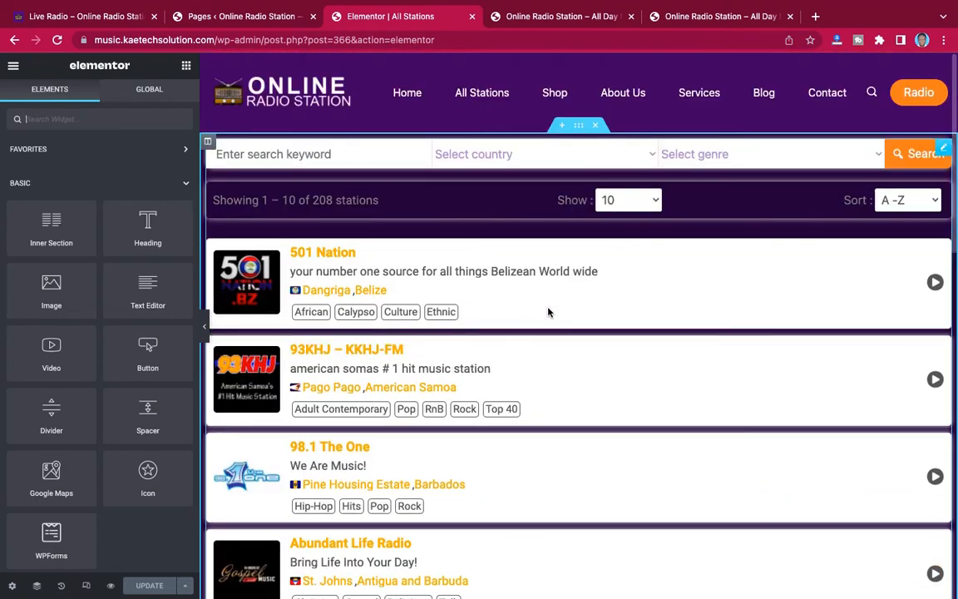
{"action": "left_click", "coordinate": [205, 326]}
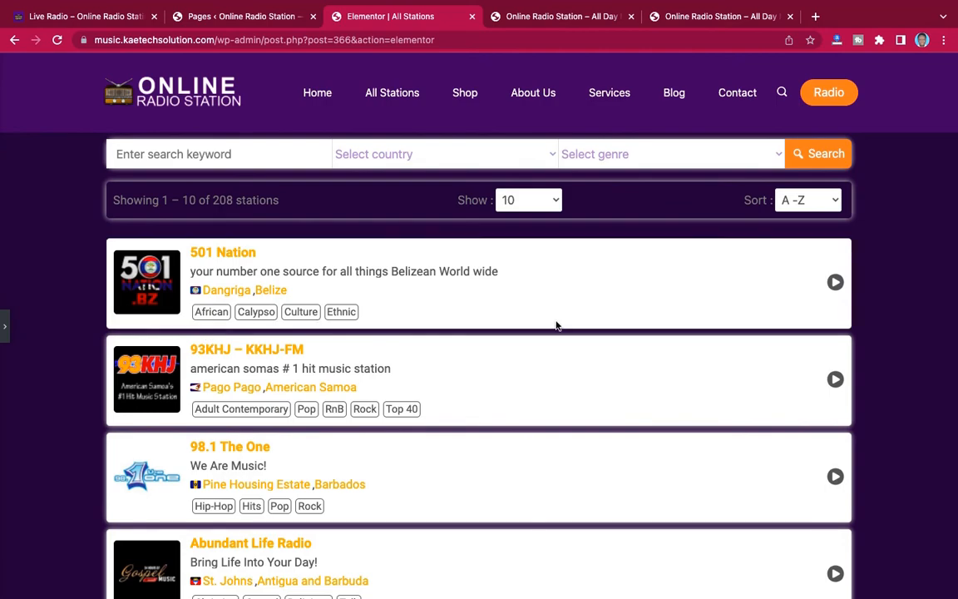
{"action": "scroll", "coordinate": [555, 325], "scroll_direction": "down", "scroll_amount": 10}
{"action": "scroll", "coordinate": [555, 325], "scroll_direction": "up", "scroll_amount": 10}
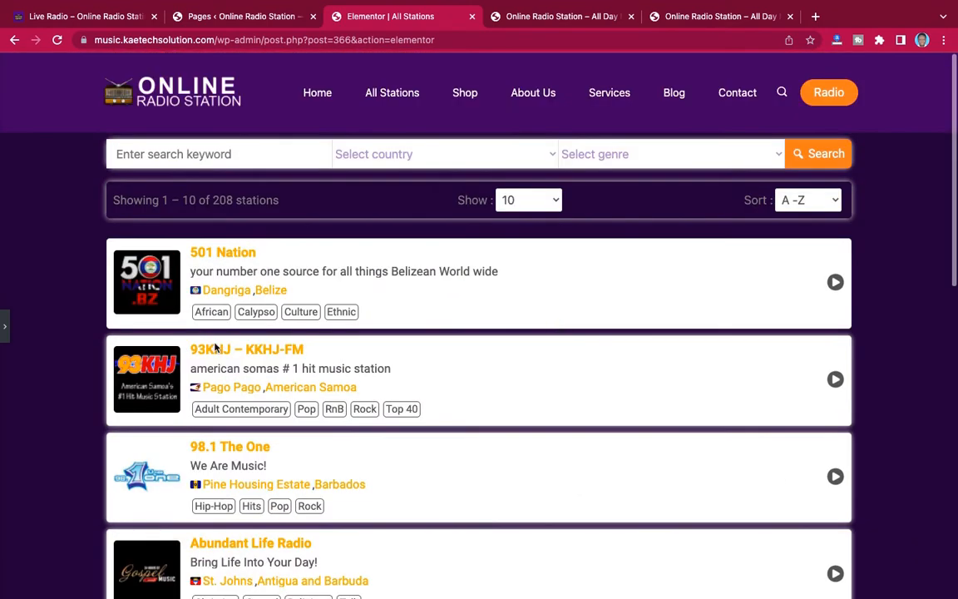
Bring back the editing panel and add a single-column section above the station listing
{"action": "left_click", "coordinate": [6, 325]}
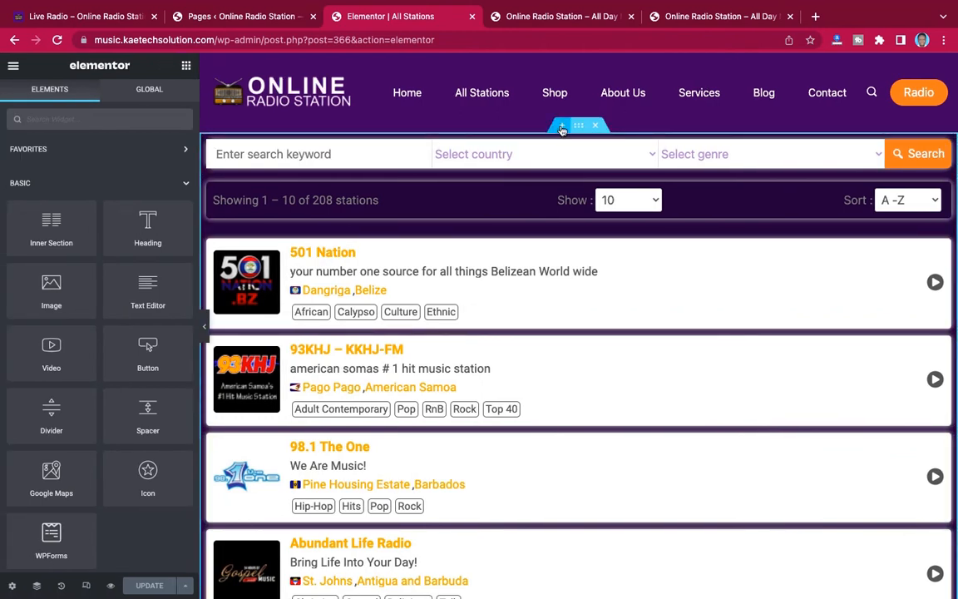
{"action": "left_click", "coordinate": [561, 126]}
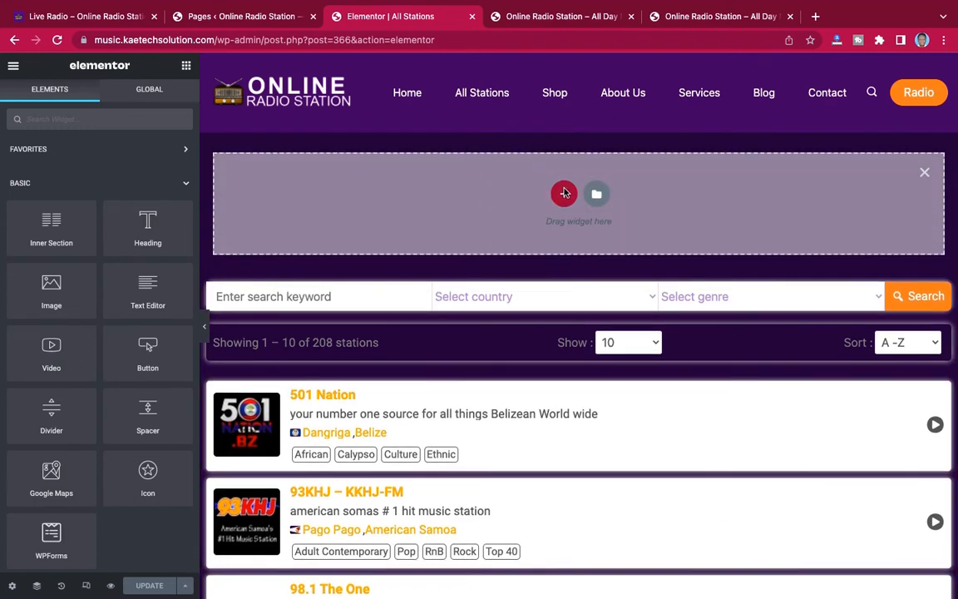
{"action": "left_click", "coordinate": [564, 196]}
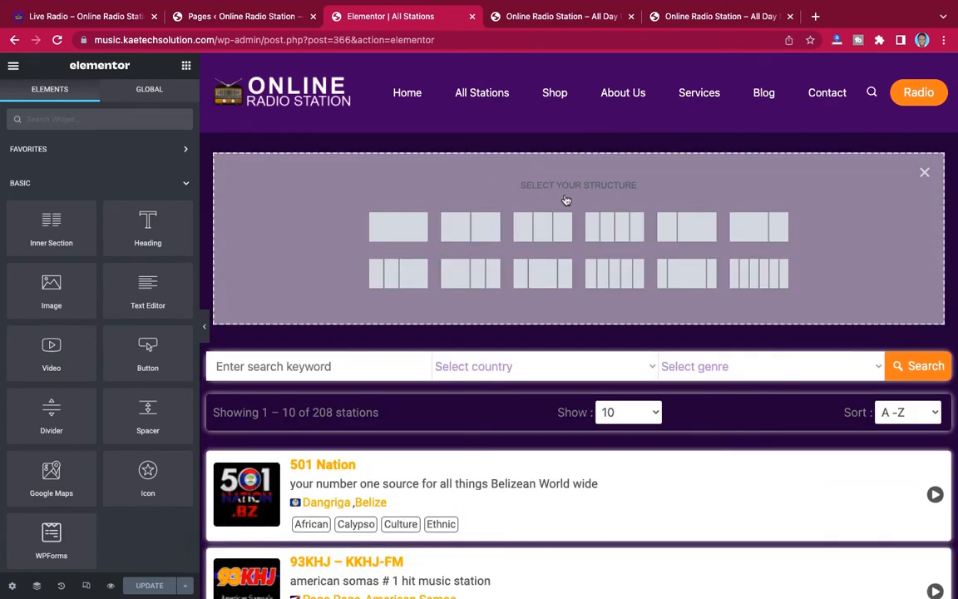
{"action": "left_click", "coordinate": [405, 230]}
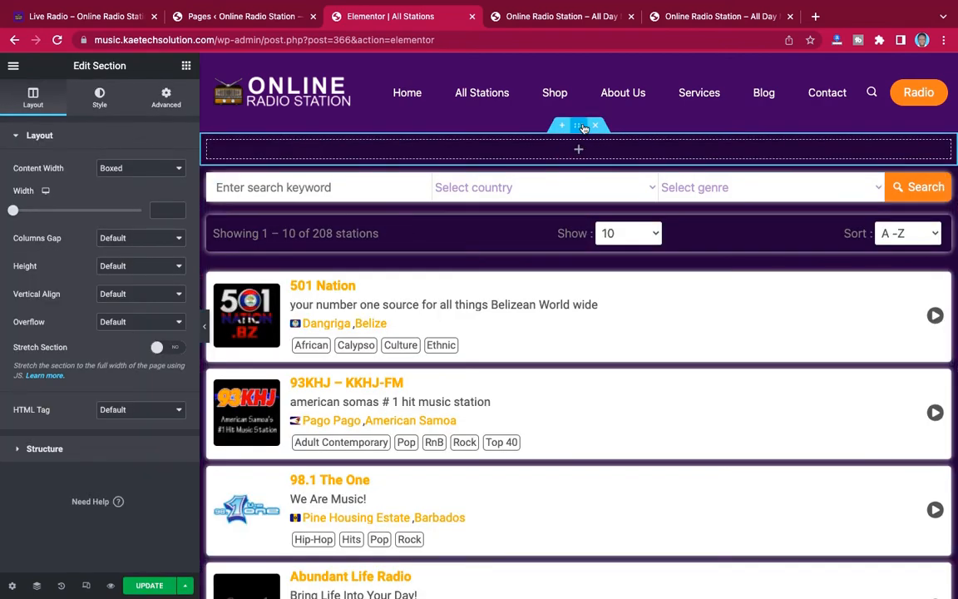
Set the new top section's content width to Full Width, columns gap to No Gap and height to Min Height
{"action": "left_click", "coordinate": [139, 168]}
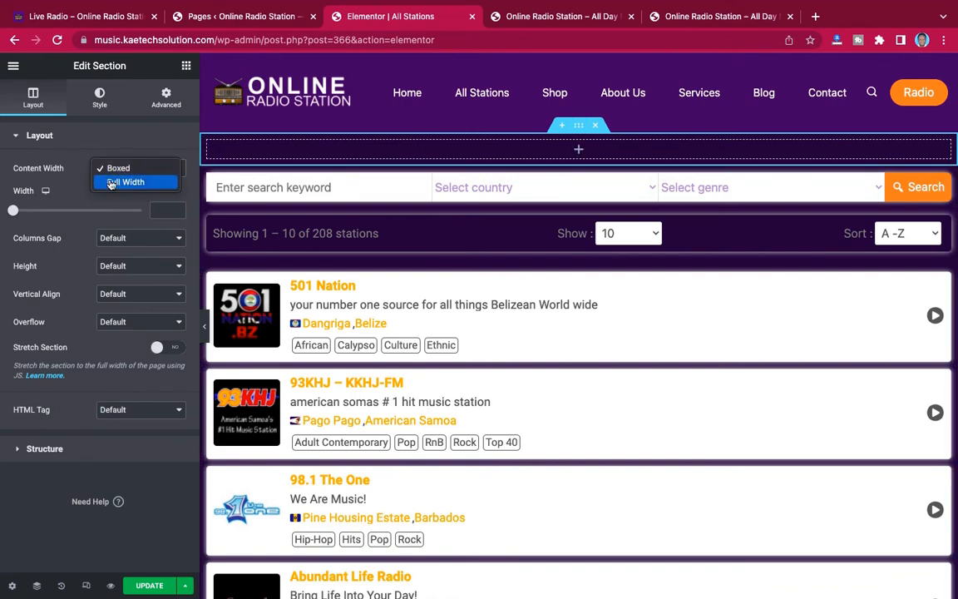
{"action": "left_click", "coordinate": [125, 182]}
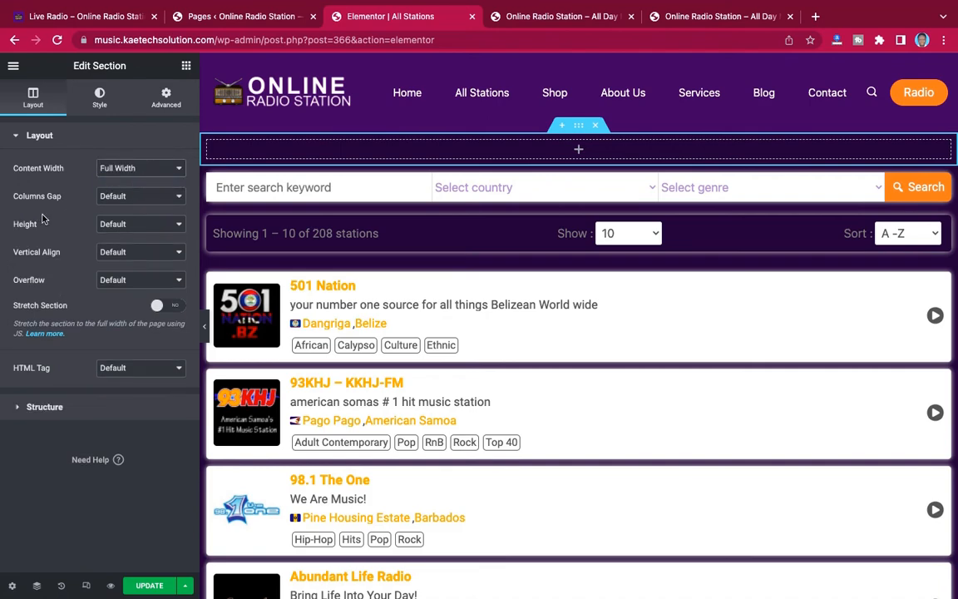
{"action": "left_click", "coordinate": [123, 196]}
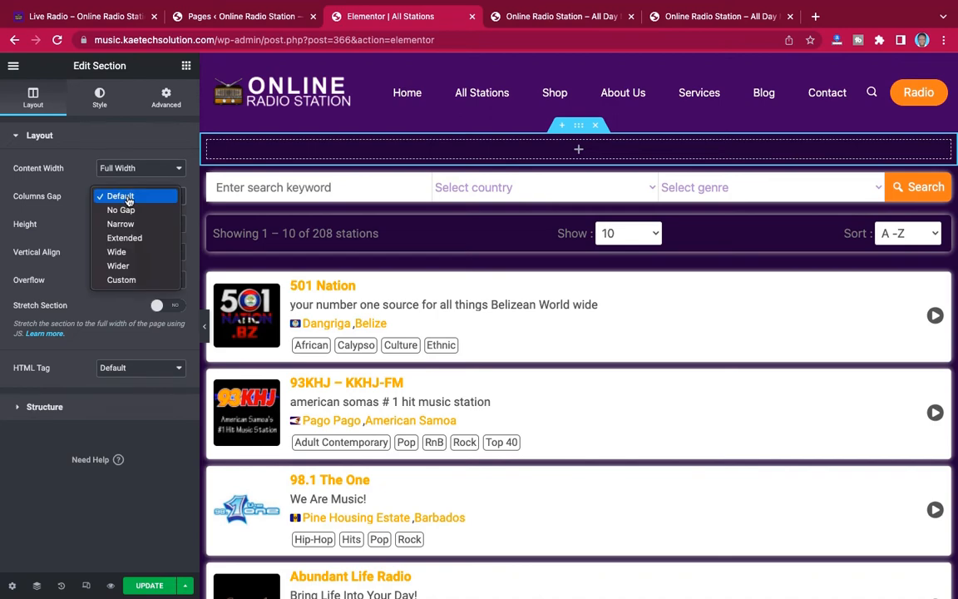
{"action": "left_click", "coordinate": [125, 211]}
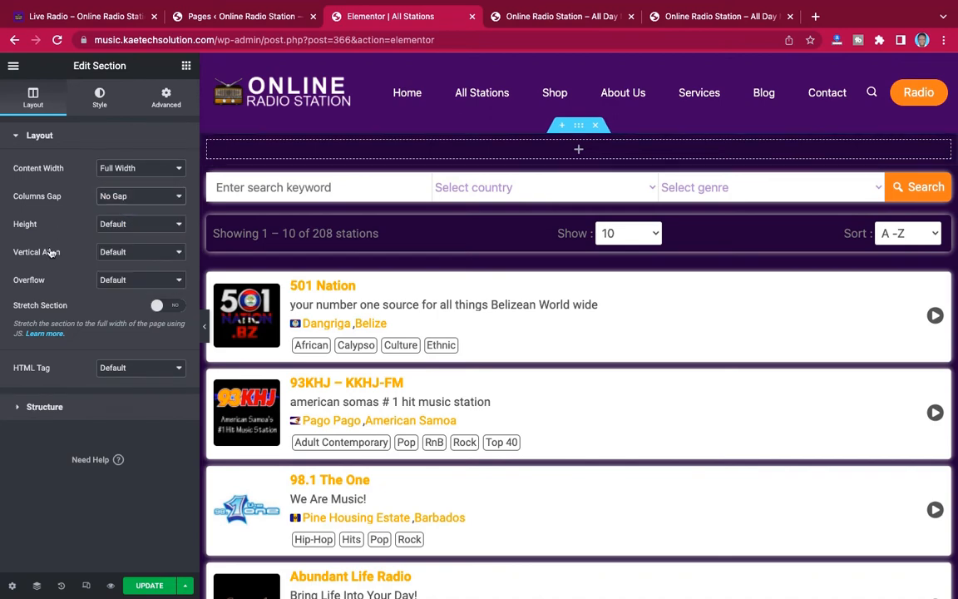
{"action": "left_click", "coordinate": [125, 224]}
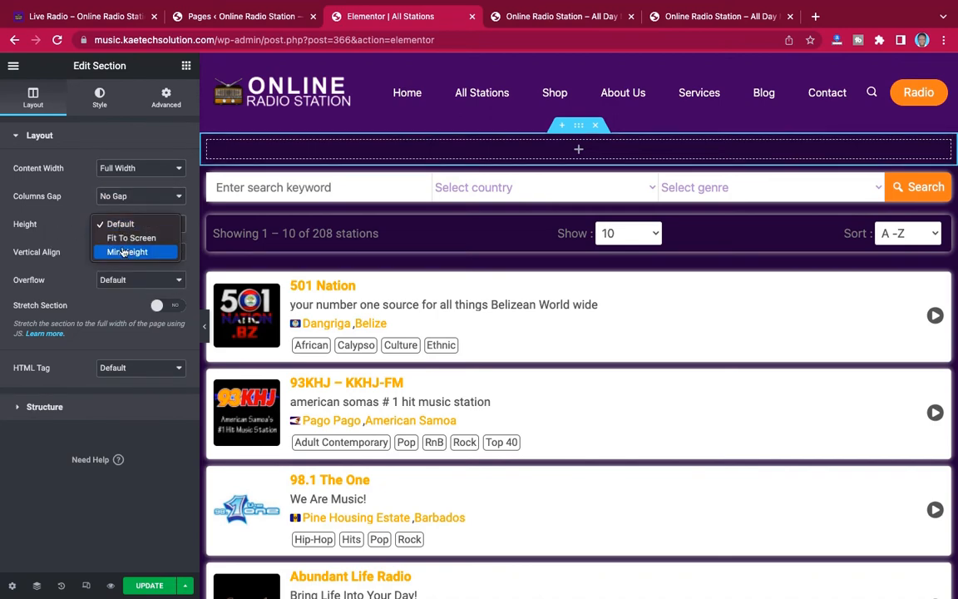
{"action": "left_click", "coordinate": [123, 252]}
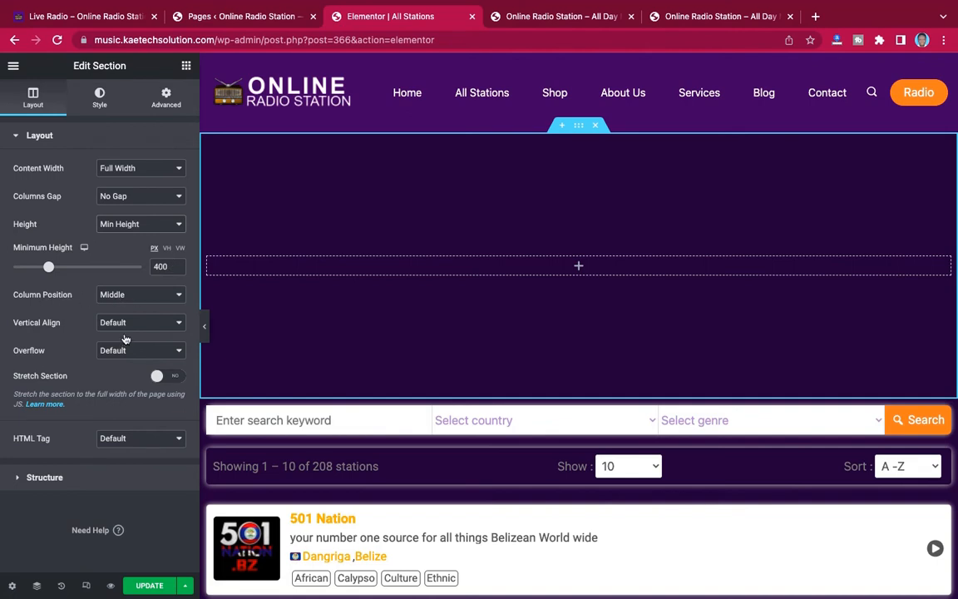
Give the section a classic background using the microphone-1007154_1280.jpg image from the media library
{"action": "left_click", "coordinate": [100, 100]}
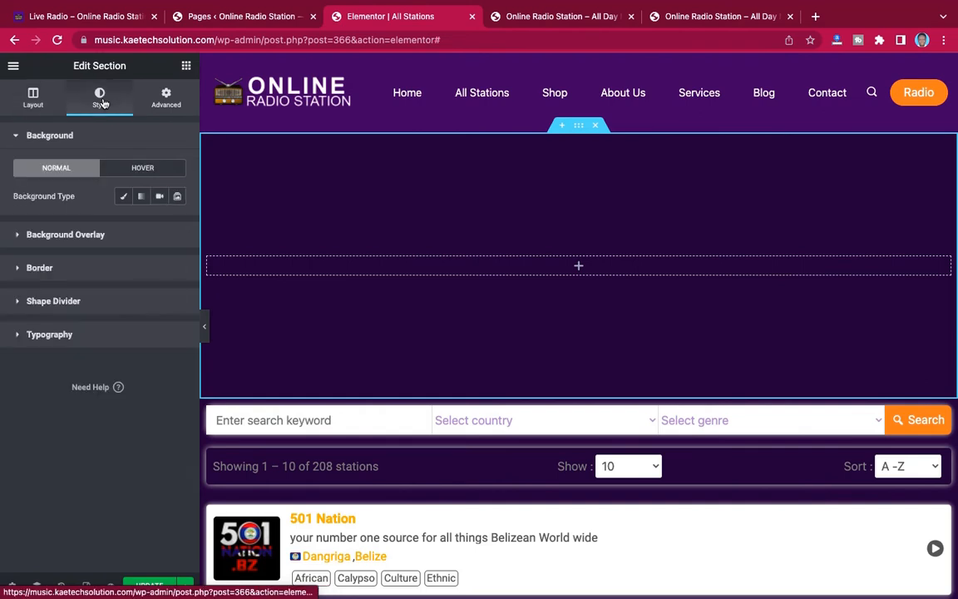
{"action": "left_click", "coordinate": [123, 197]}
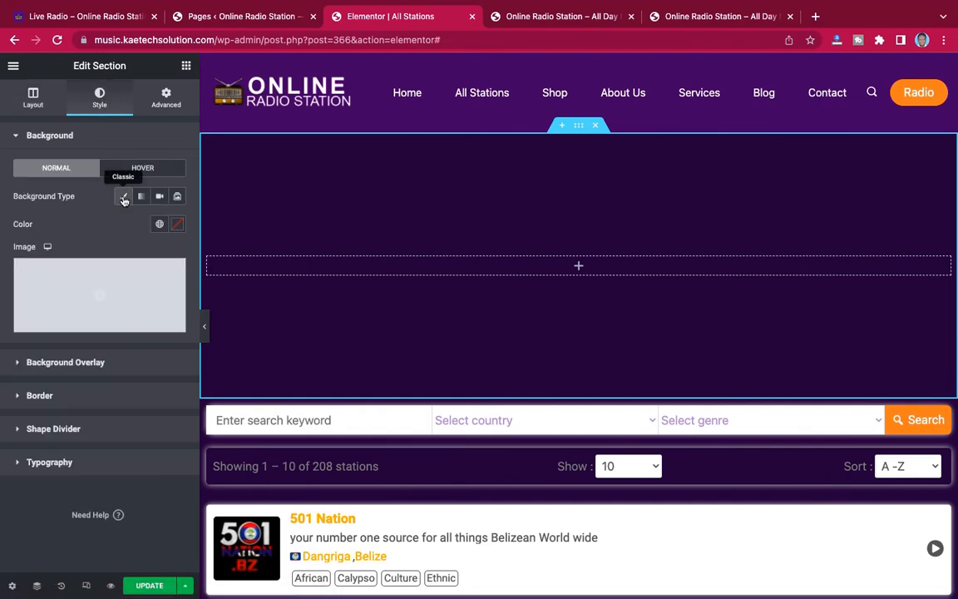
{"action": "left_click", "coordinate": [99, 282]}
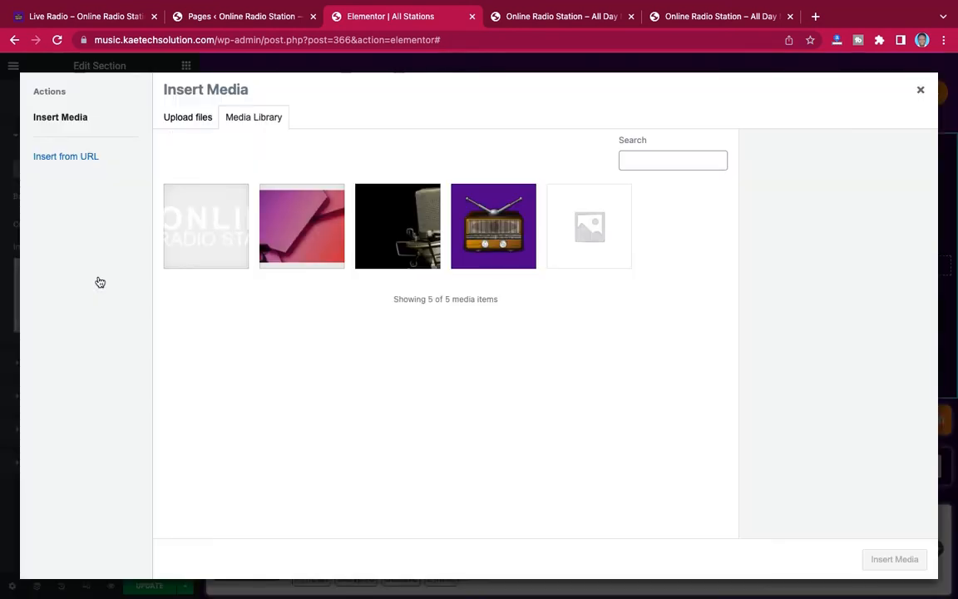
{"action": "left_click", "coordinate": [371, 208]}
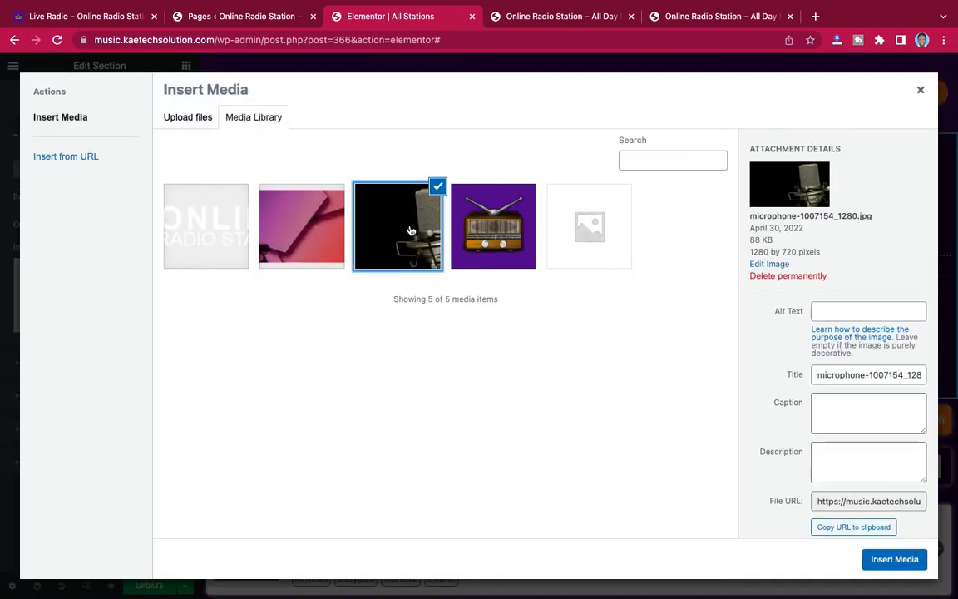
{"action": "left_click", "coordinate": [885, 561]}
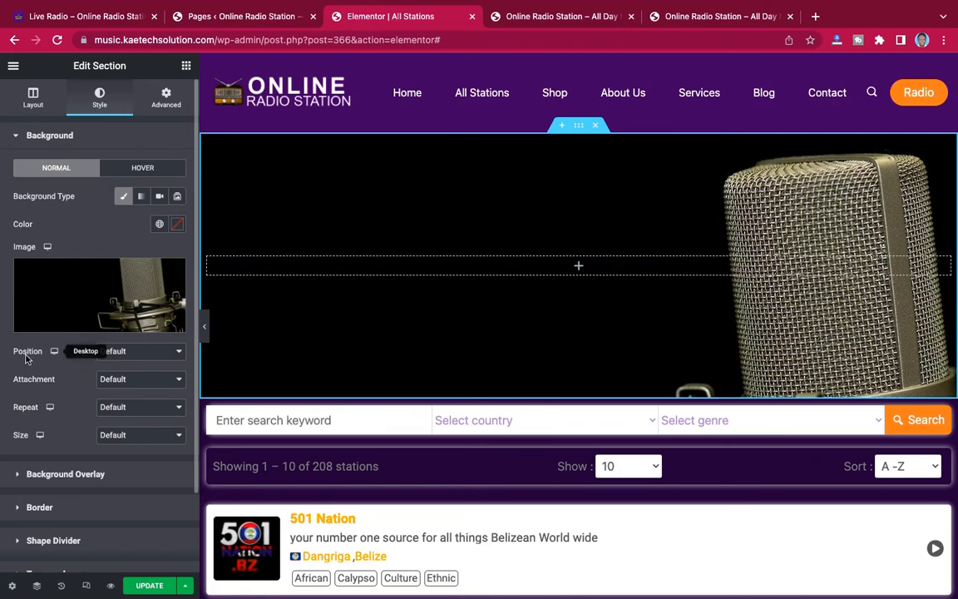
Set the background image's position to Center Center, attachment to Fixed, repeat to No-repeat and size to Cover
{"action": "left_click", "coordinate": [129, 353]}
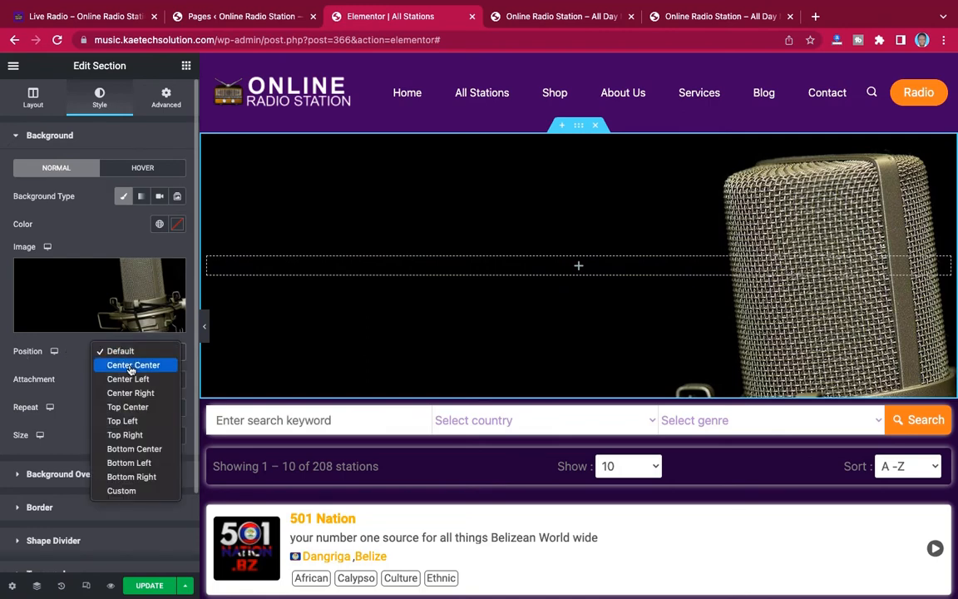
{"action": "left_click", "coordinate": [131, 364]}
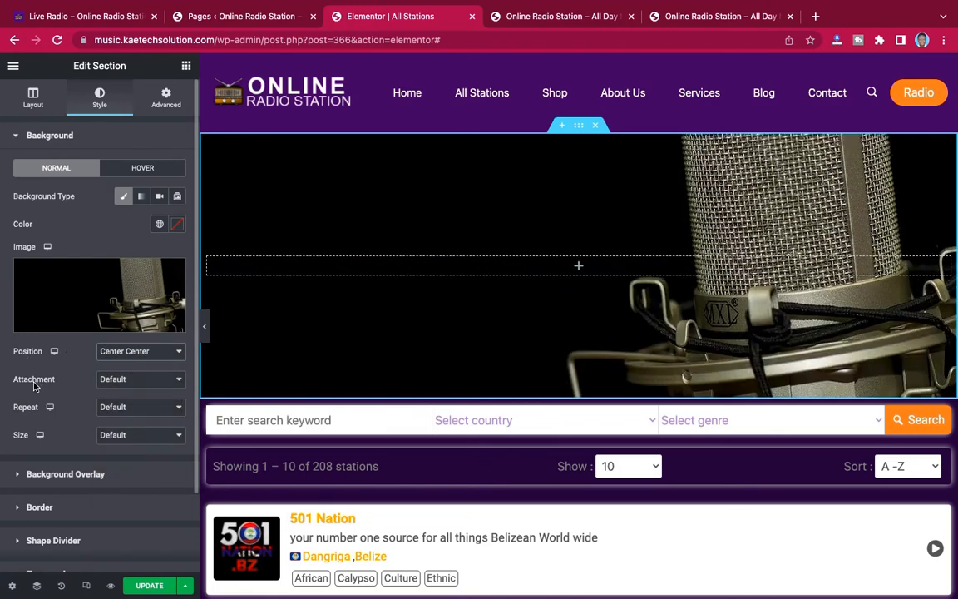
{"action": "left_click", "coordinate": [121, 379]}
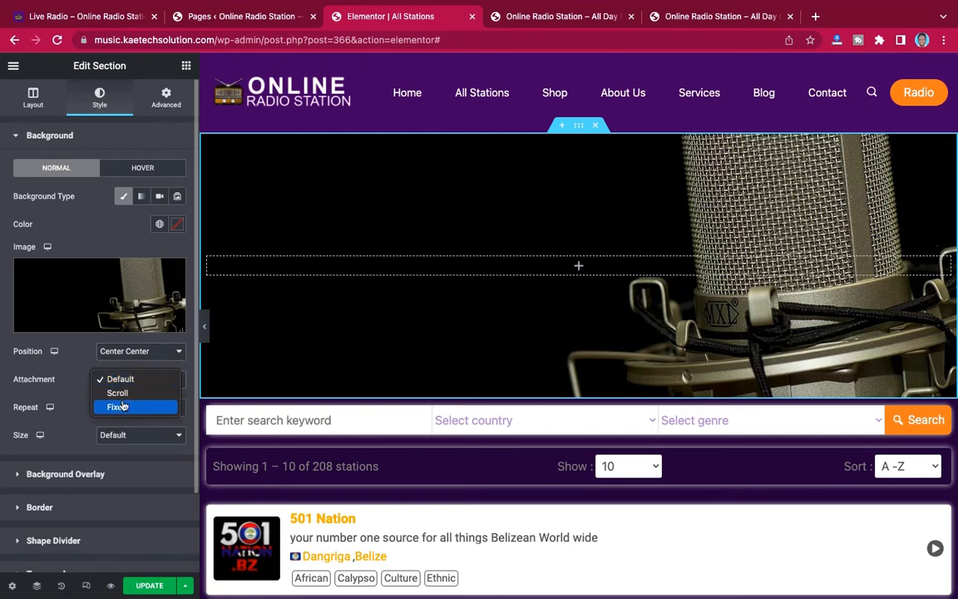
{"action": "left_click", "coordinate": [120, 406]}
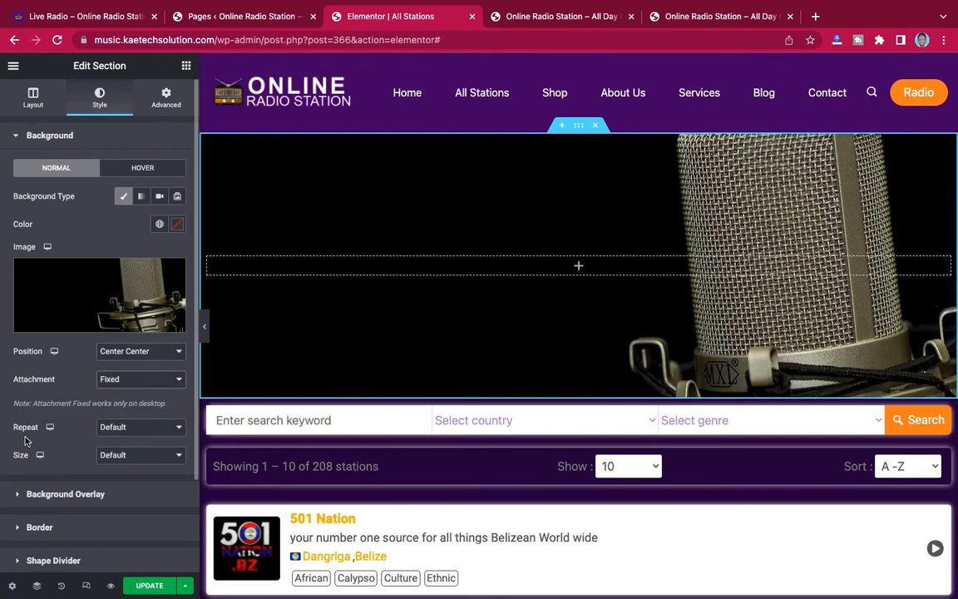
{"action": "left_click", "coordinate": [115, 428]}
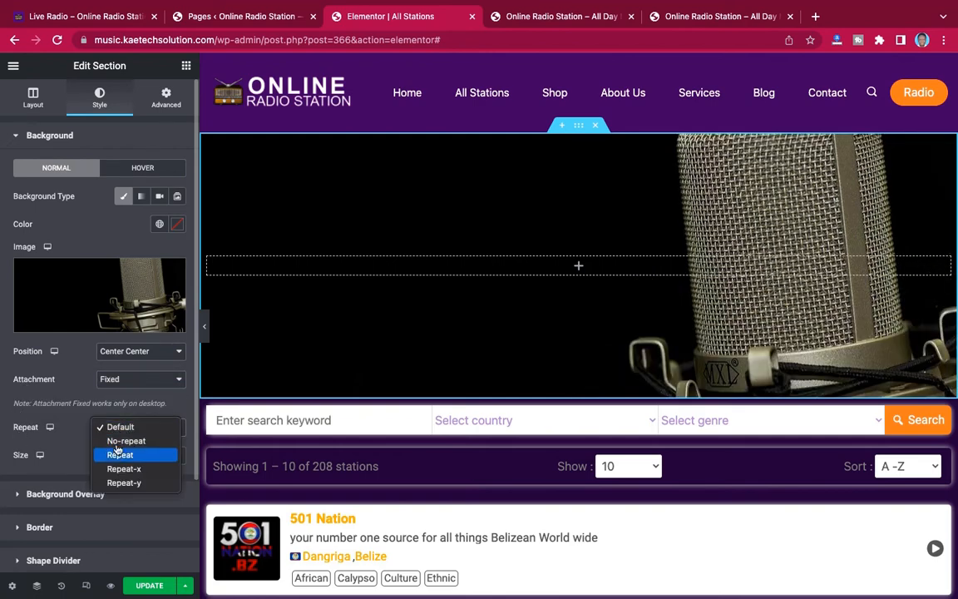
{"action": "left_click", "coordinate": [121, 442]}
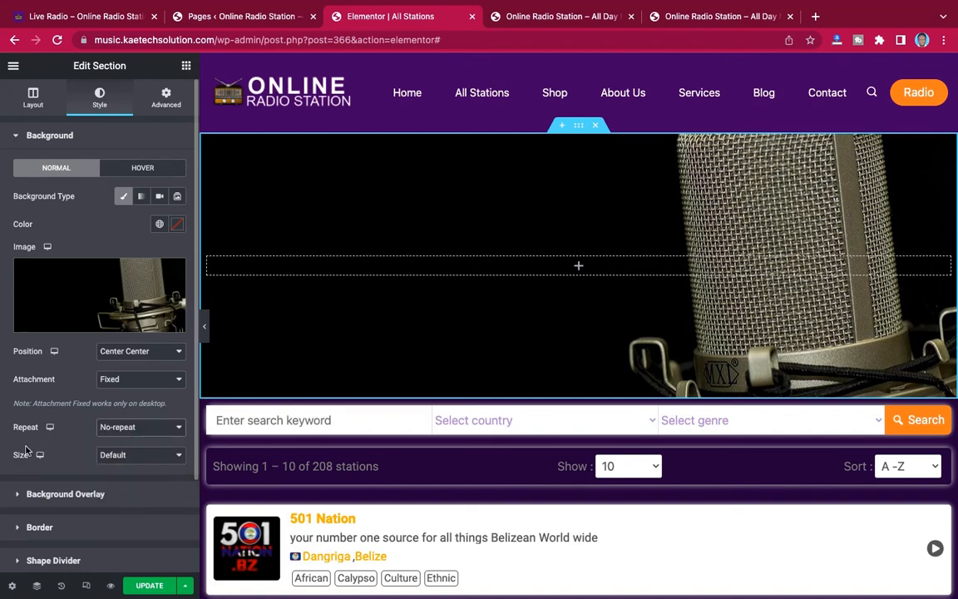
{"action": "left_click", "coordinate": [117, 458]}
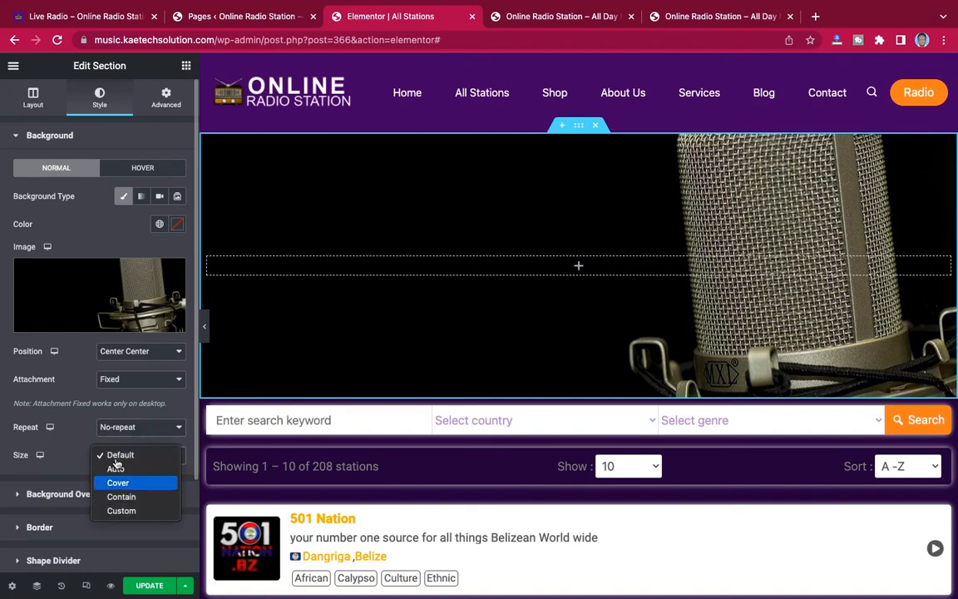
{"action": "left_click", "coordinate": [116, 486]}
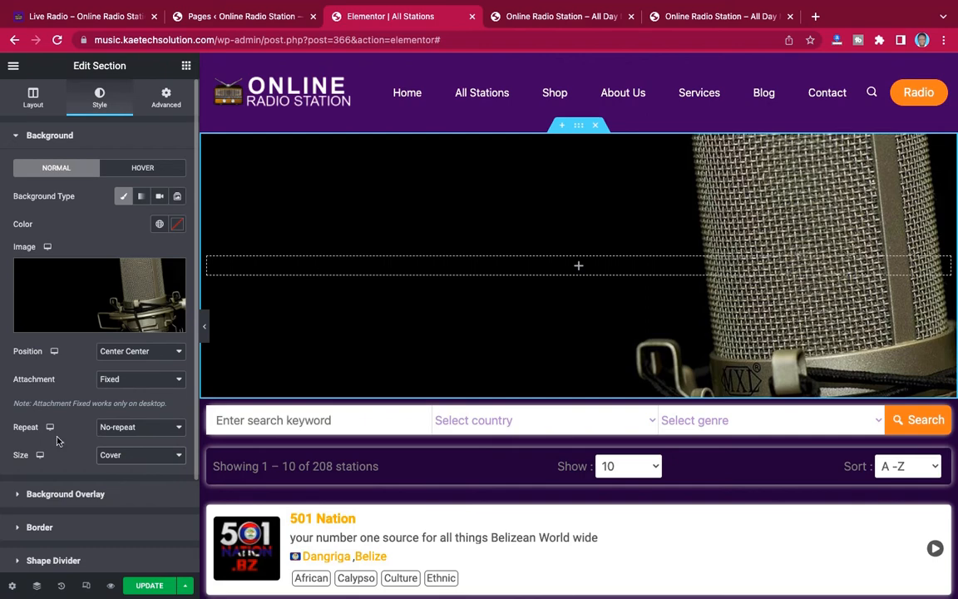
Add a gradient background overlay to the section with first color #370A92 at location 23, and update the page
{"action": "scroll", "coordinate": [64, 495], "scroll_direction": "down", "scroll_amount": 1}
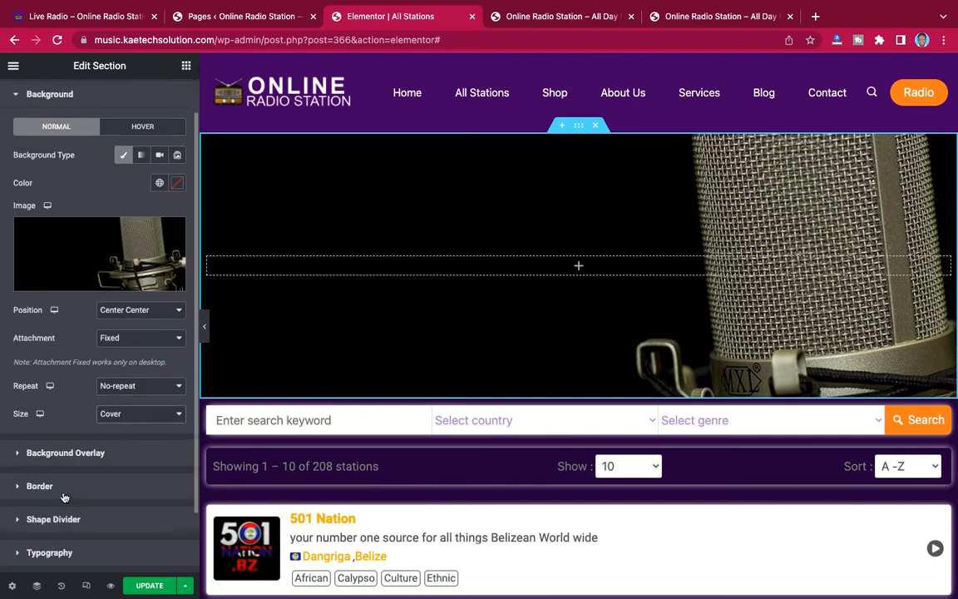
{"action": "scroll", "coordinate": [64, 496], "scroll_direction": "down", "scroll_amount": 2}
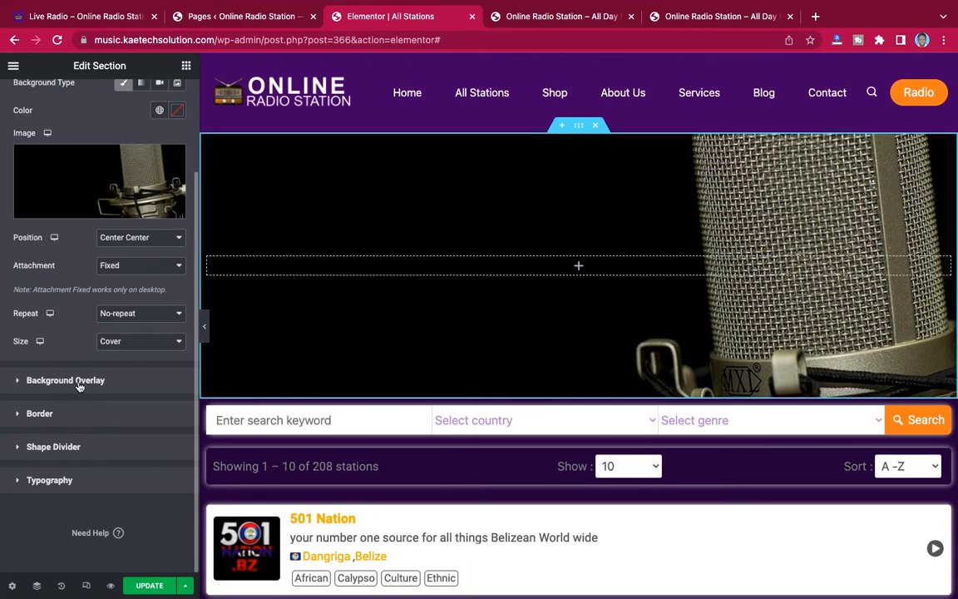
{"action": "left_click", "coordinate": [44, 388]}
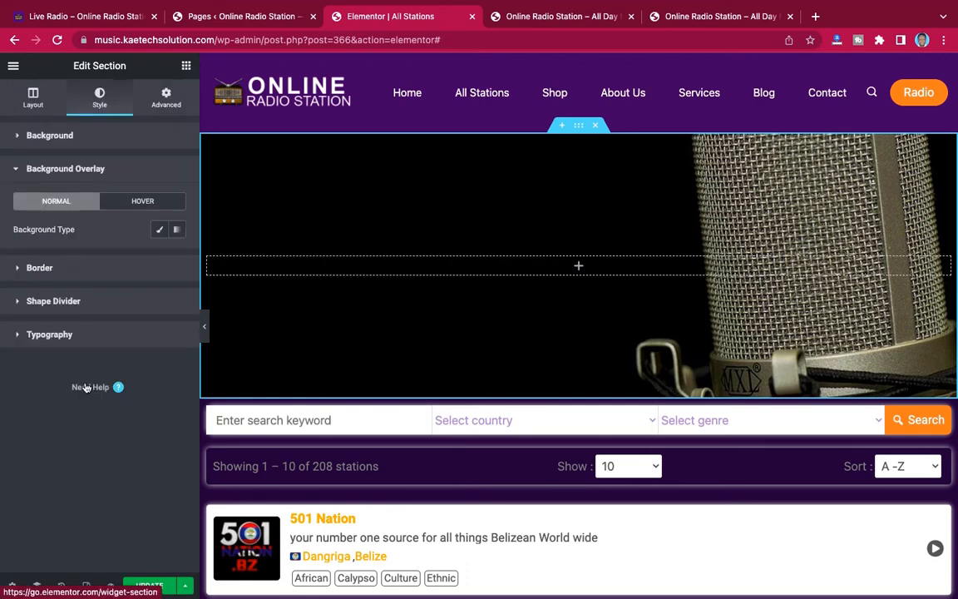
{"action": "left_click", "coordinate": [178, 231]}
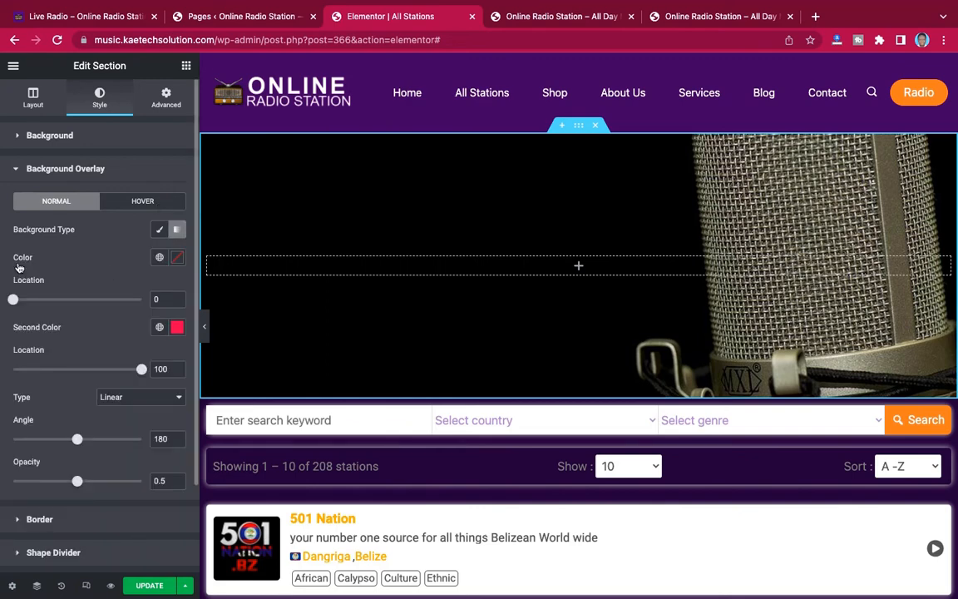
{"action": "left_click", "coordinate": [178, 258]}
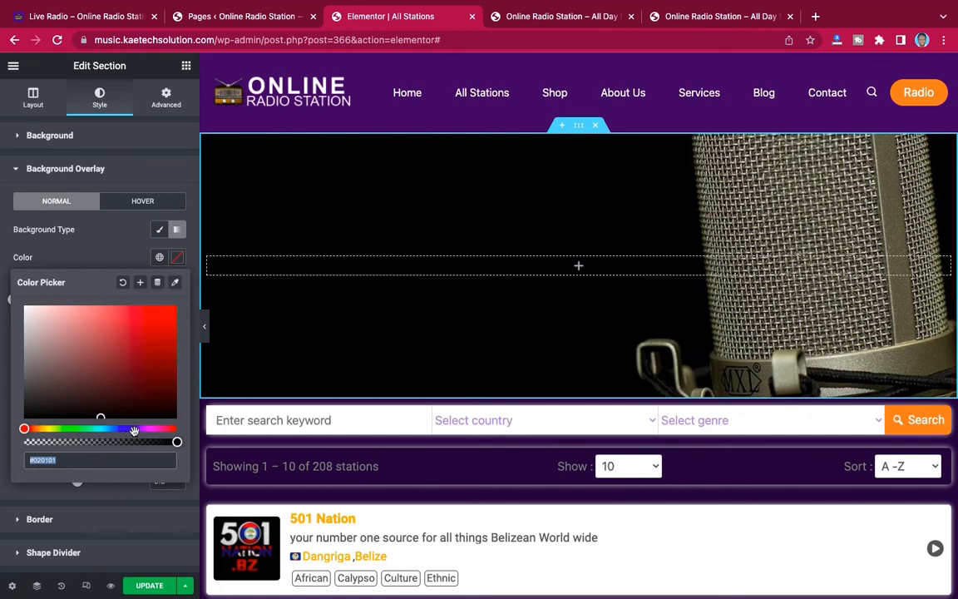
{"action": "left_click", "coordinate": [134, 429]}
{"action": "left_click", "coordinate": [165, 349]}
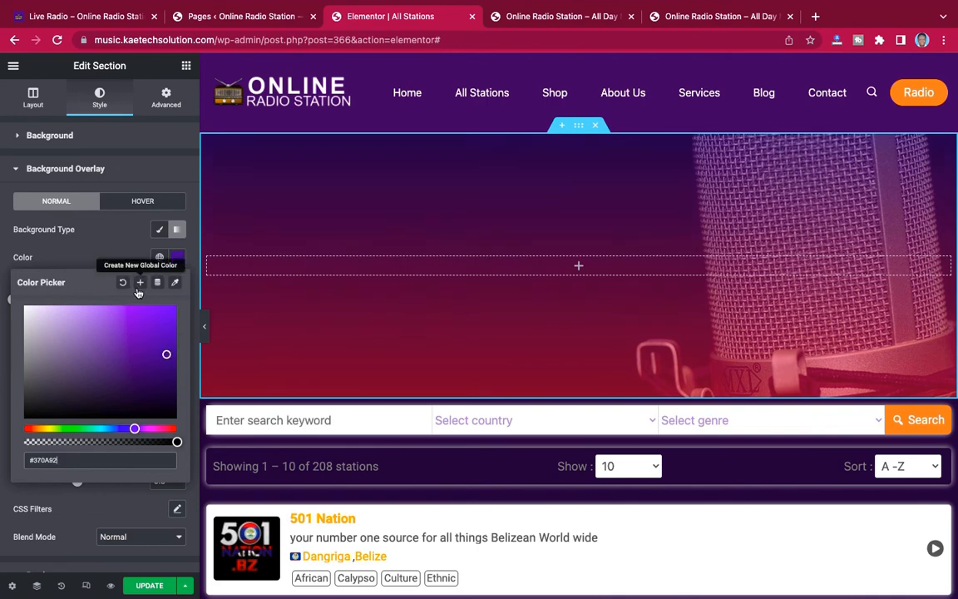
{"action": "left_click", "coordinate": [117, 262]}
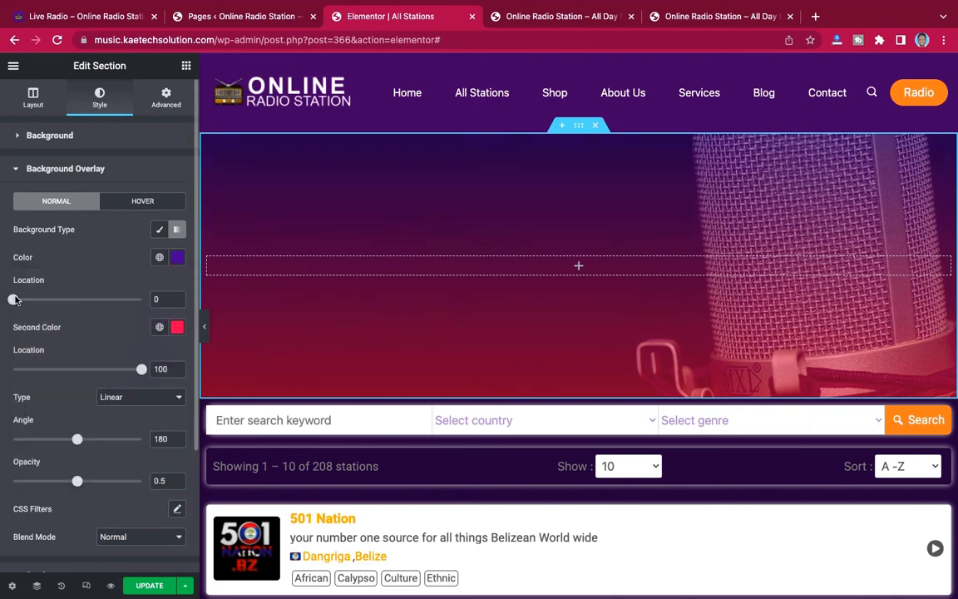
{"action": "left_click_drag", "start_coordinate": [15, 300], "coordinate": [45, 300]}
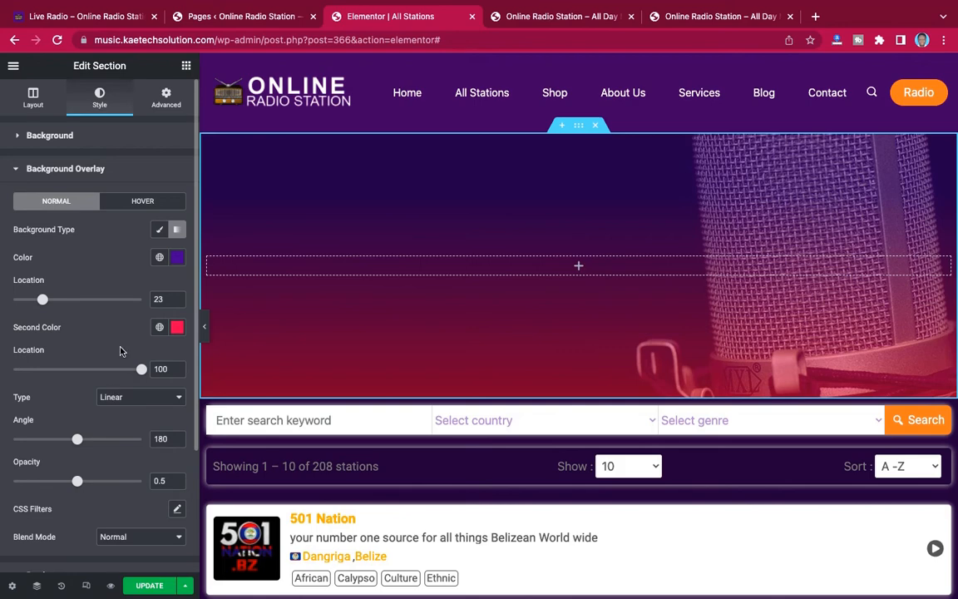
{"action": "left_click", "coordinate": [147, 586]}
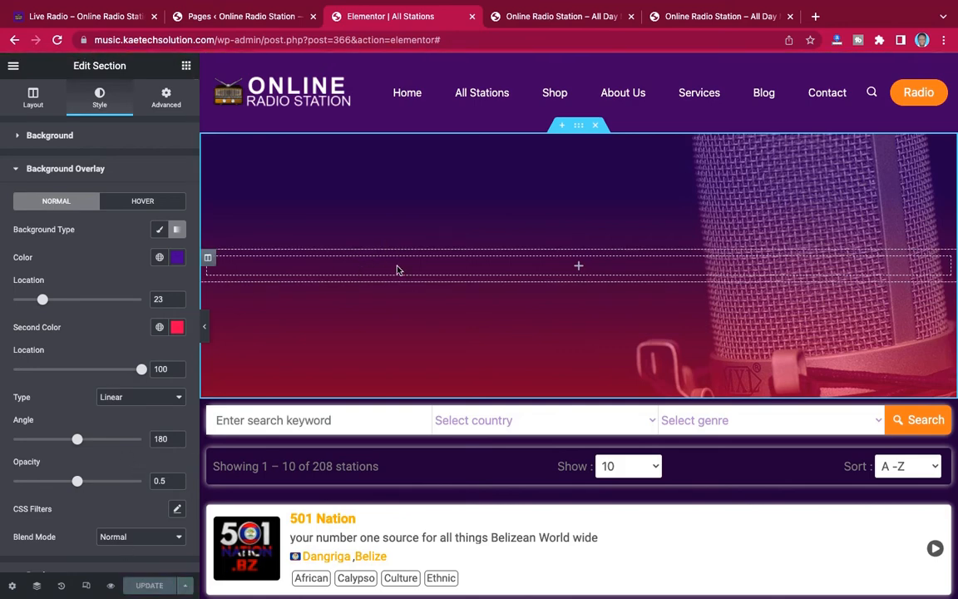
Copy the hero text "Online Radio Station Provide You With" from the finished musicstore.kaetechsolution.com All Stations page
{"action": "left_click", "coordinate": [93, 17]}
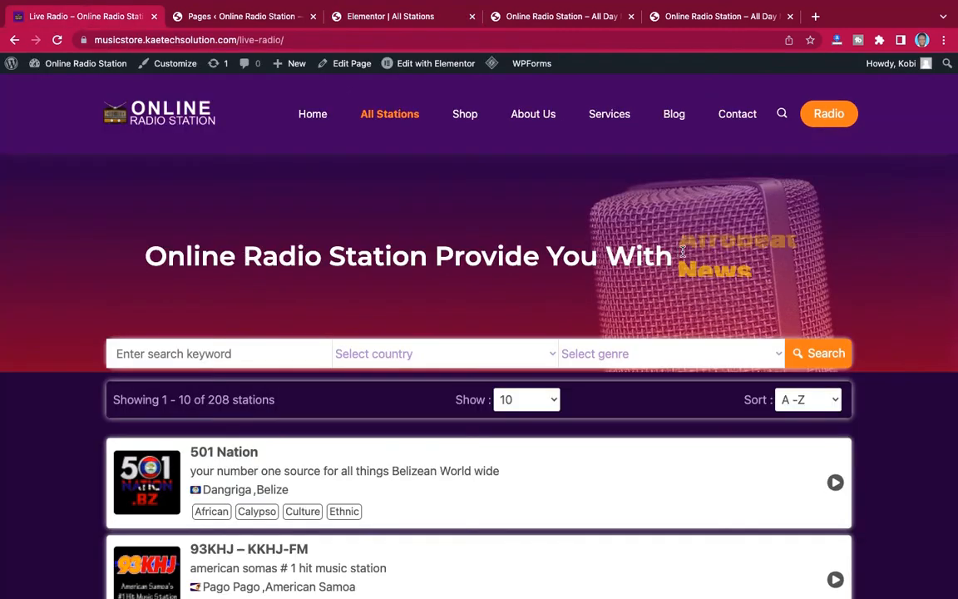
{"action": "left_click_drag", "start_coordinate": [146, 257], "coordinate": [667, 268]}
{"action": "key", "text": "super+c"}
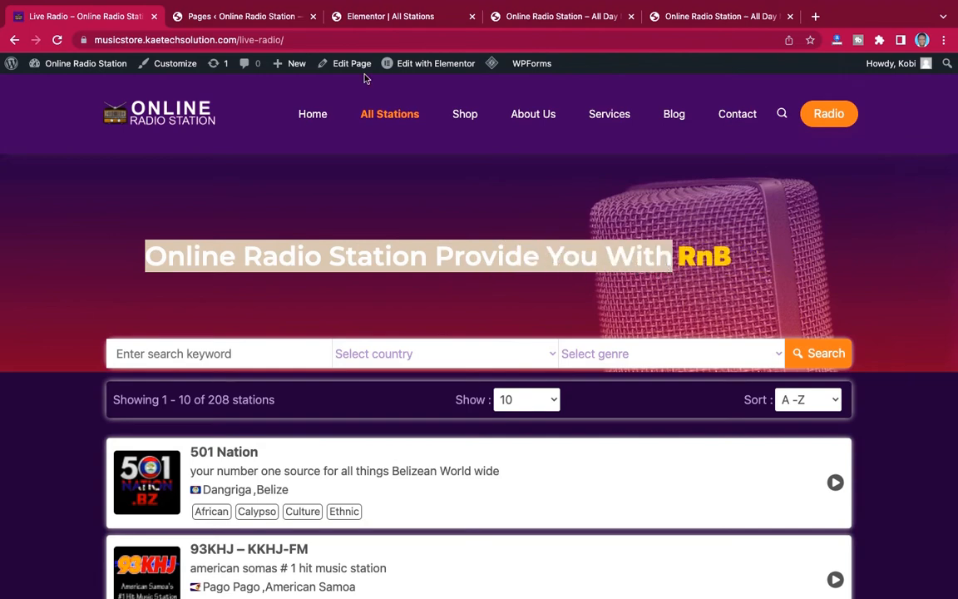
Return to the All Stations page in Elementor, find the heading widgets and place an Animated Heading in the top section
{"action": "left_click", "coordinate": [246, 22]}
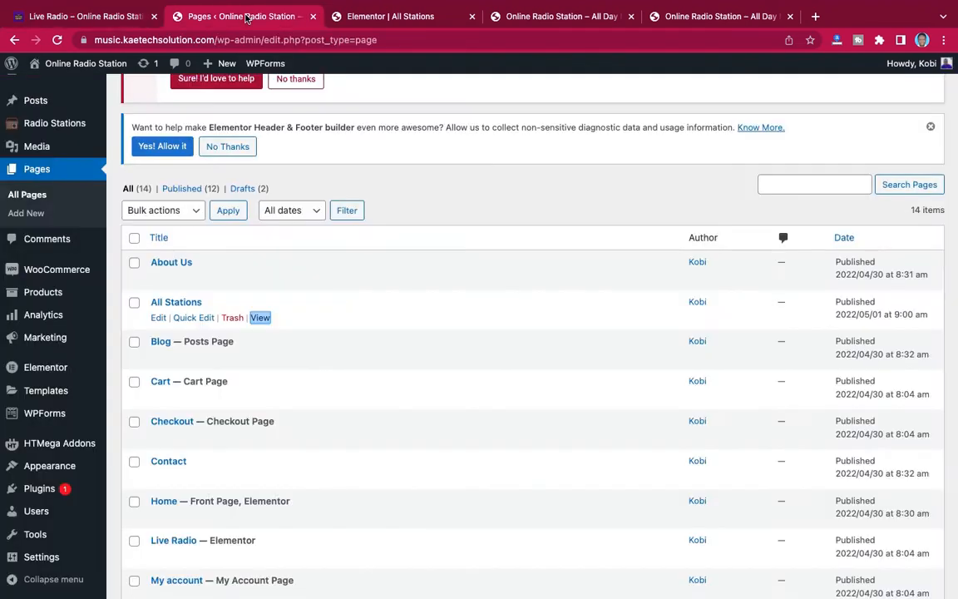
{"action": "left_click", "coordinate": [382, 20]}
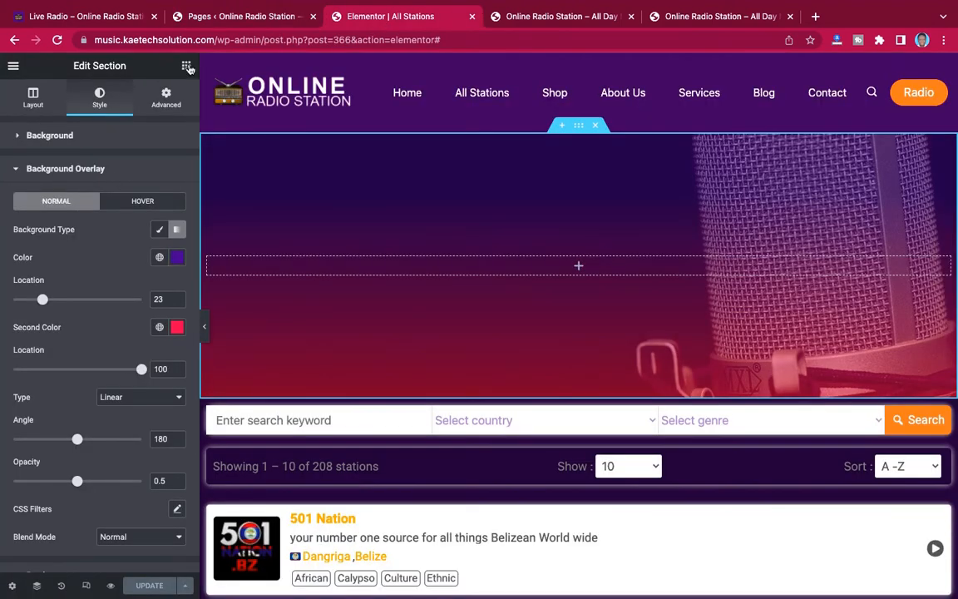
{"action": "left_click", "coordinate": [185, 70]}
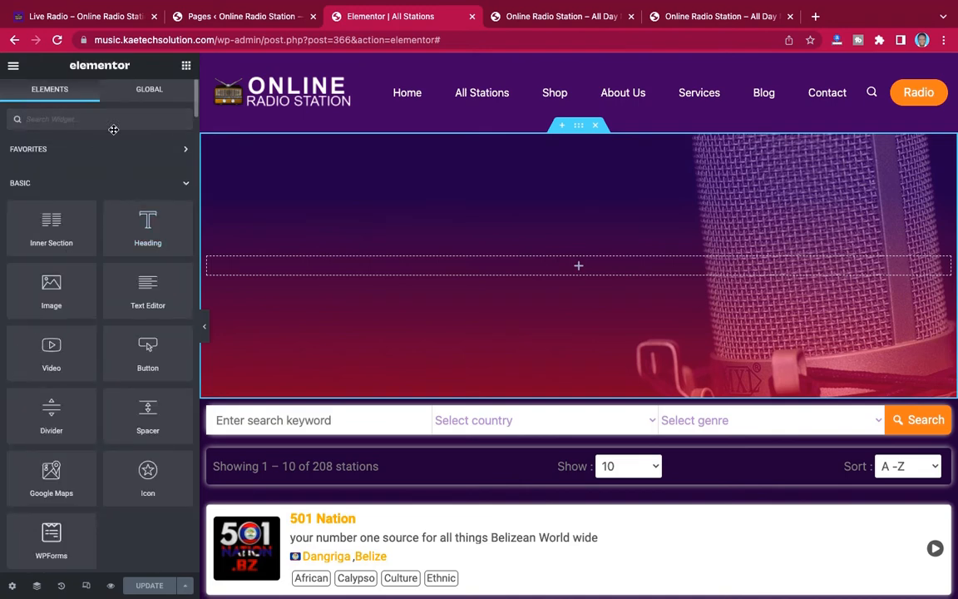
{"action": "type", "text": "heading"}
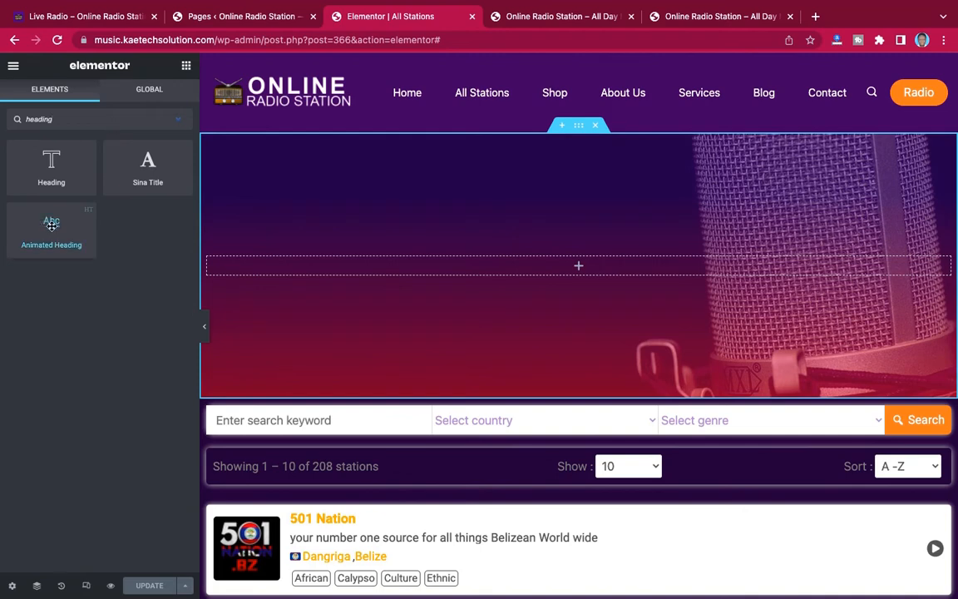
{"action": "left_click_drag", "start_coordinate": [47, 204], "coordinate": [566, 267]}
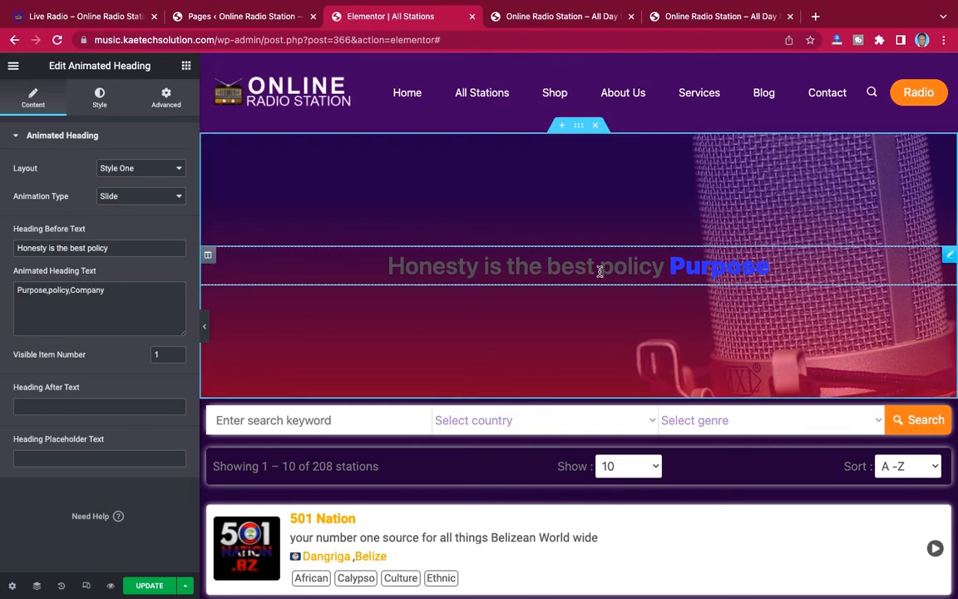
Replace the animated heading's before text with the copied "Online Radio Station Provide You With"
{"action": "left_click_drag", "start_coordinate": [104, 289], "coordinate": [61, 290]}
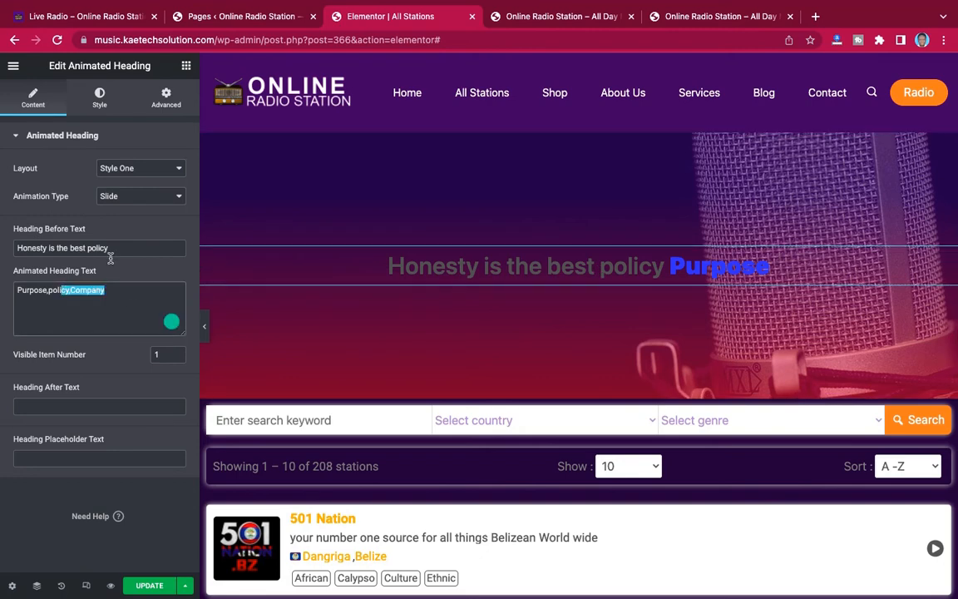
{"action": "left_click_drag", "start_coordinate": [116, 248], "coordinate": [3, 242]}
{"action": "key", "text": "super+v"}
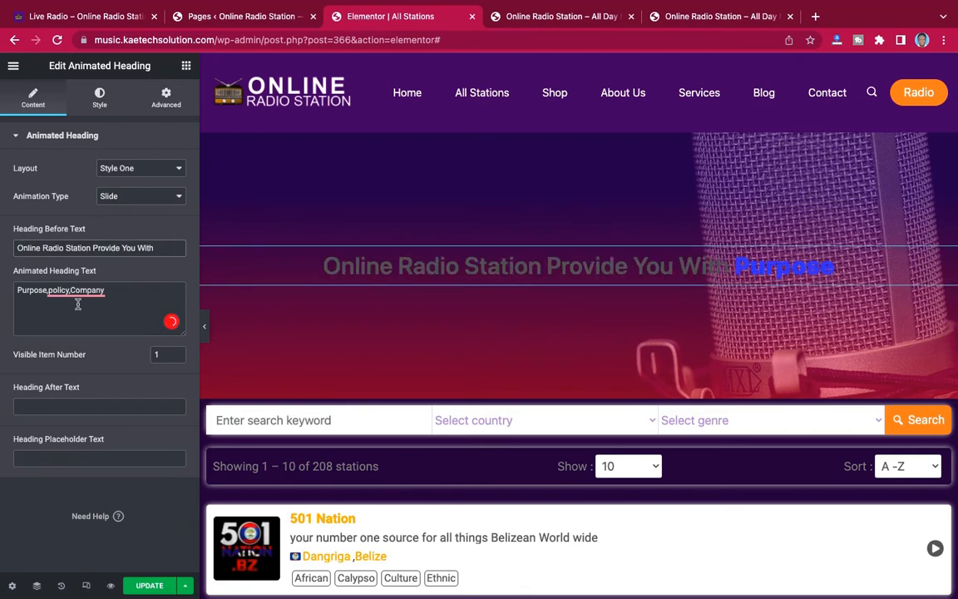
Replace the rotating words of the animated heading with "Afrobeat,Hip-Hop,RnB,News,Amapiano"
{"action": "left_click_drag", "start_coordinate": [34, 291], "coordinate": [7, 293]}
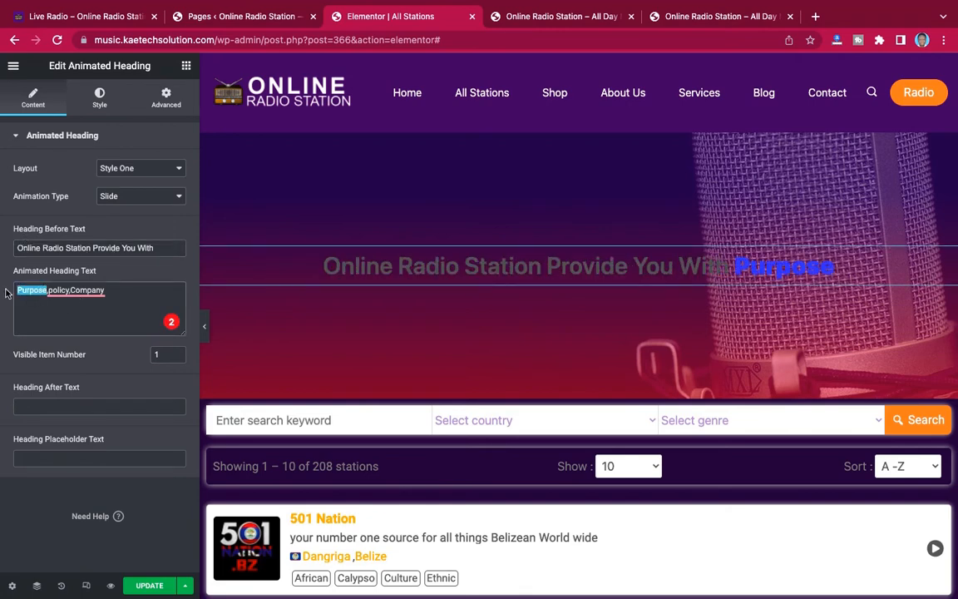
{"action": "triple_click", "coordinate": [14, 291]}
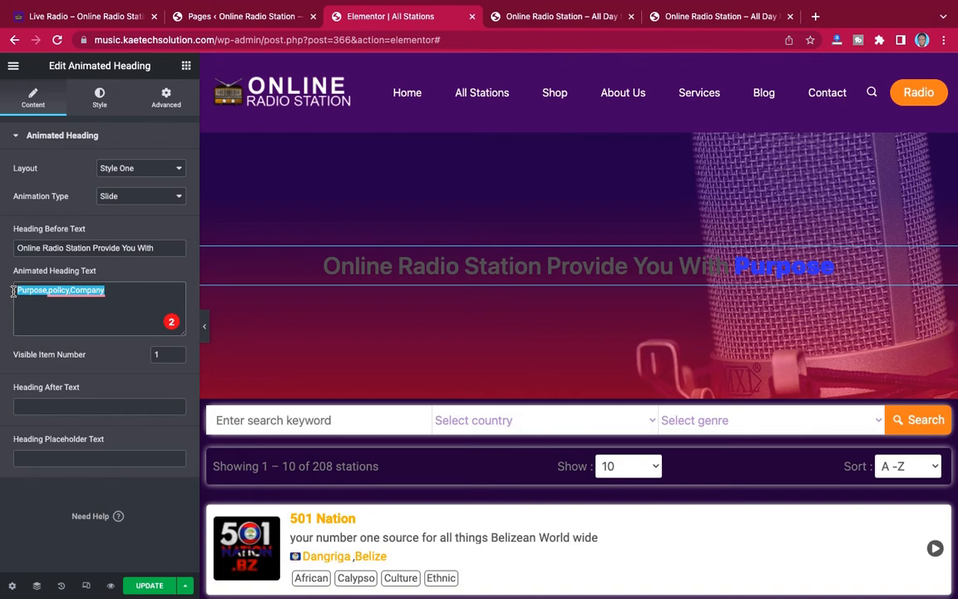
{"action": "type", "text": "Afrobeat"}
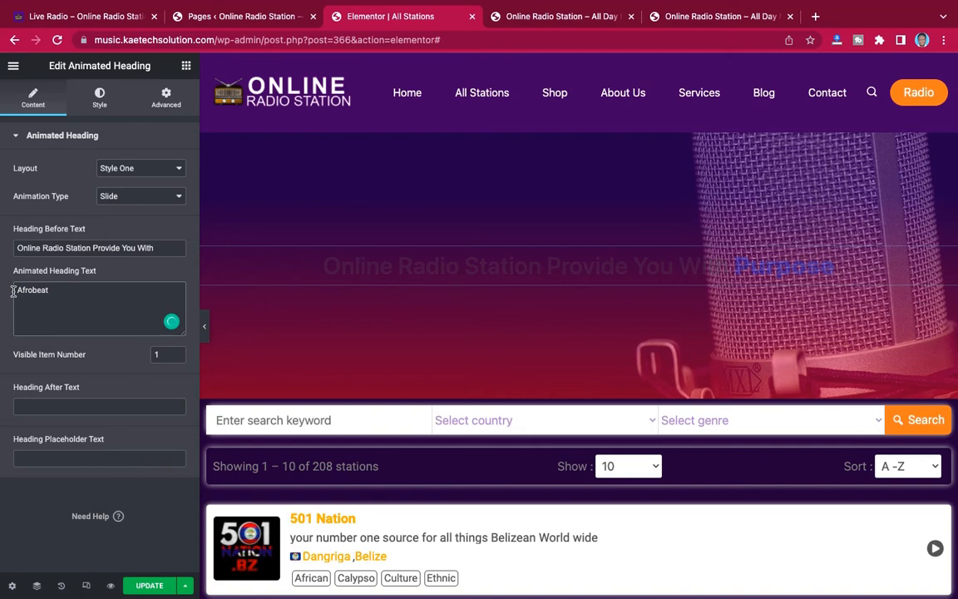
{"action": "type", "text": ","}
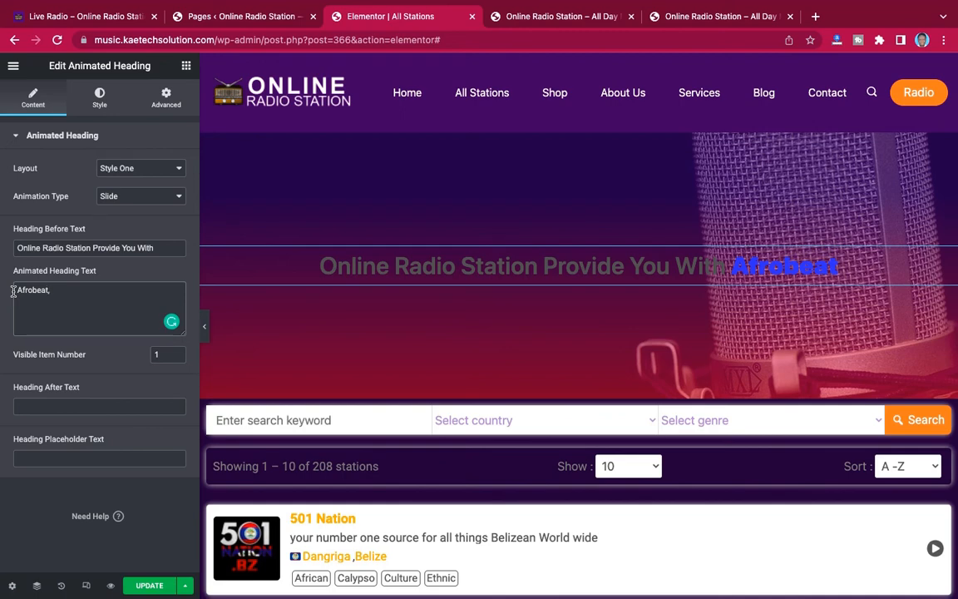
{"action": "type", "text": "Hip-"}
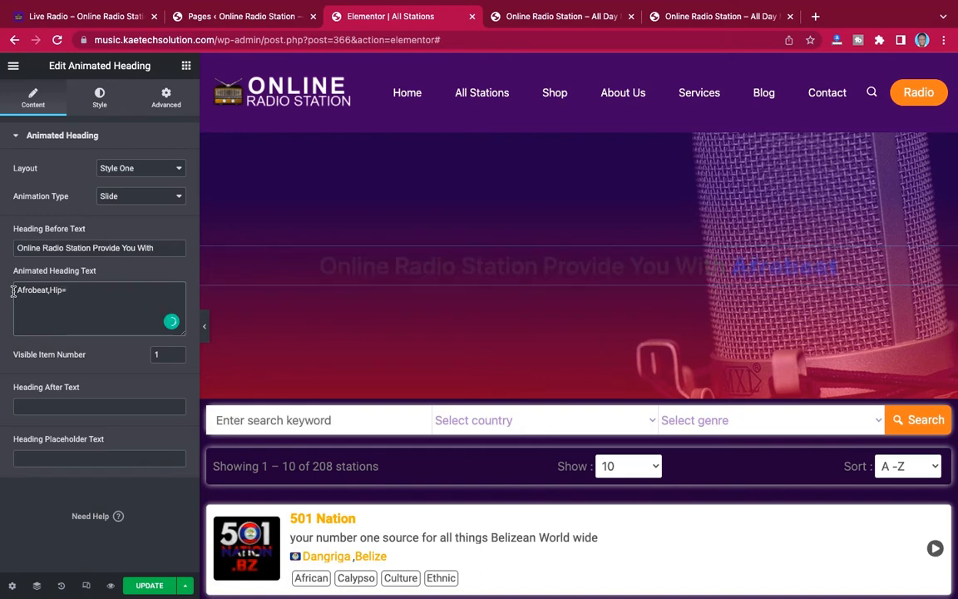
{"action": "type", "text": "Hop,RnB,News,Ama"}
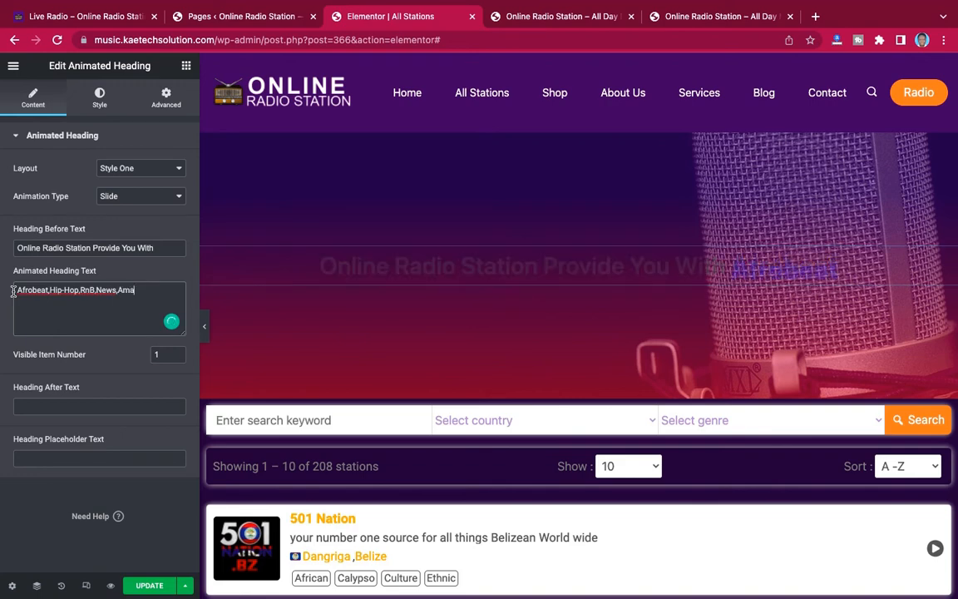
{"action": "type", "text": "piano"}
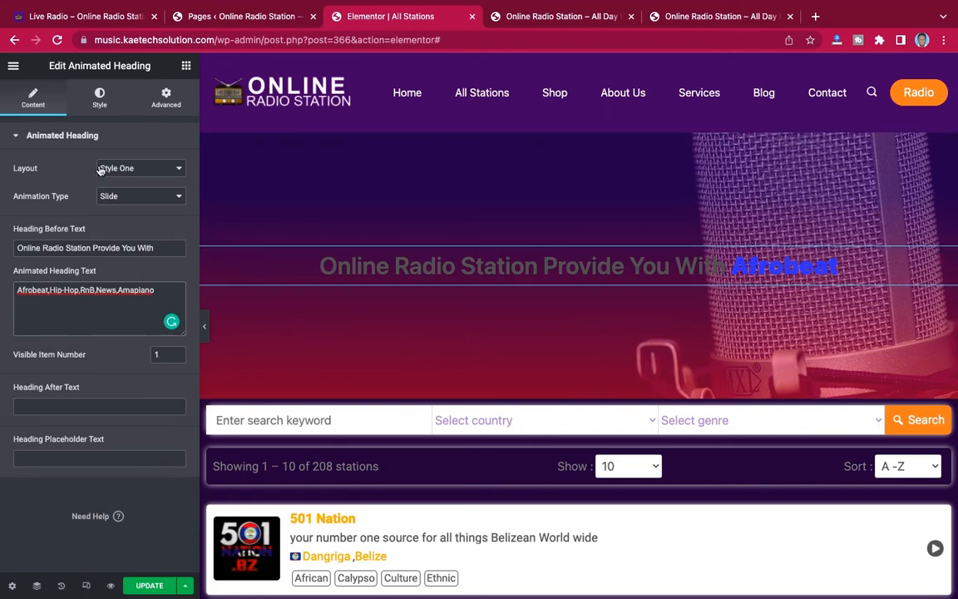
Set the color of the heading's before text to white
{"action": "left_click", "coordinate": [100, 98]}
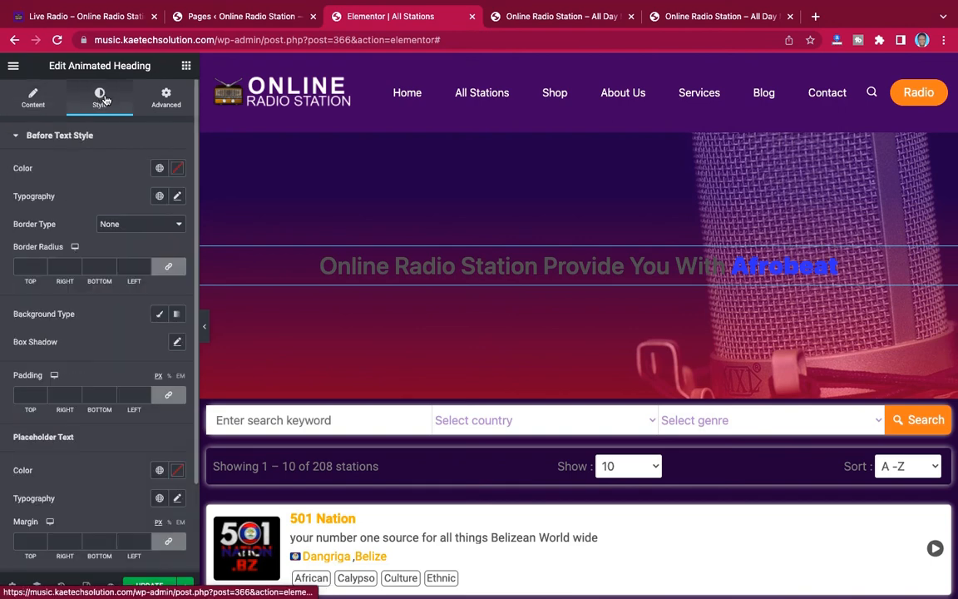
{"action": "left_click", "coordinate": [177, 168]}
{"action": "type", "text": "#FFFFFF"}
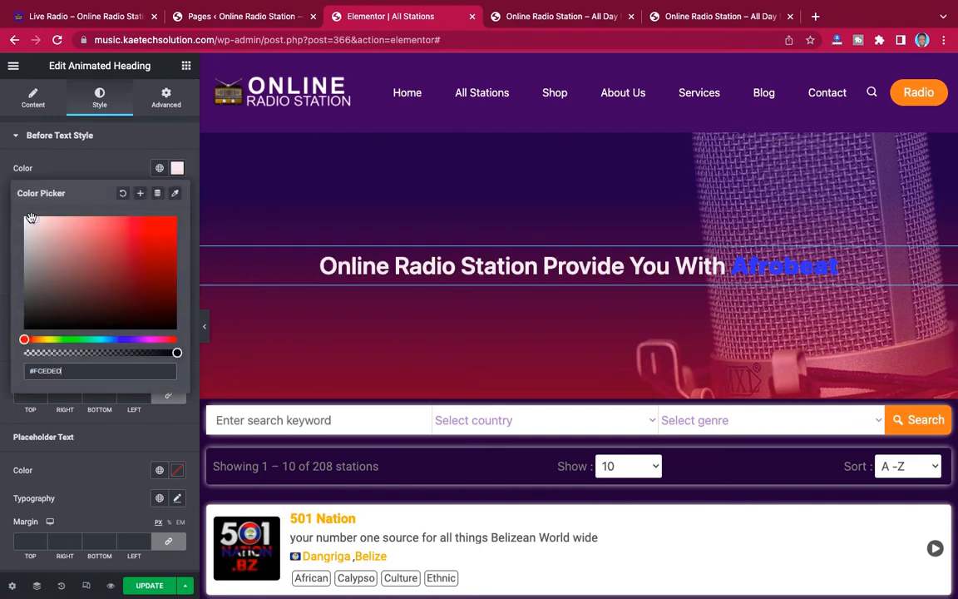
{"action": "left_click", "coordinate": [75, 162]}
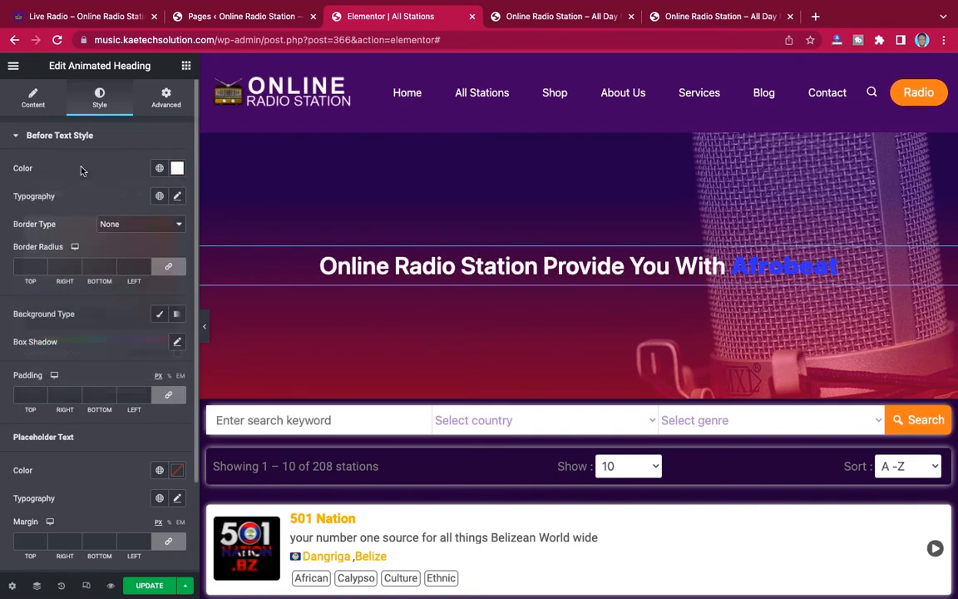
Set the color of the heading's animated text to a golden orange, and update the page
{"action": "scroll", "coordinate": [99, 264], "scroll_direction": "down", "scroll_amount": 3}
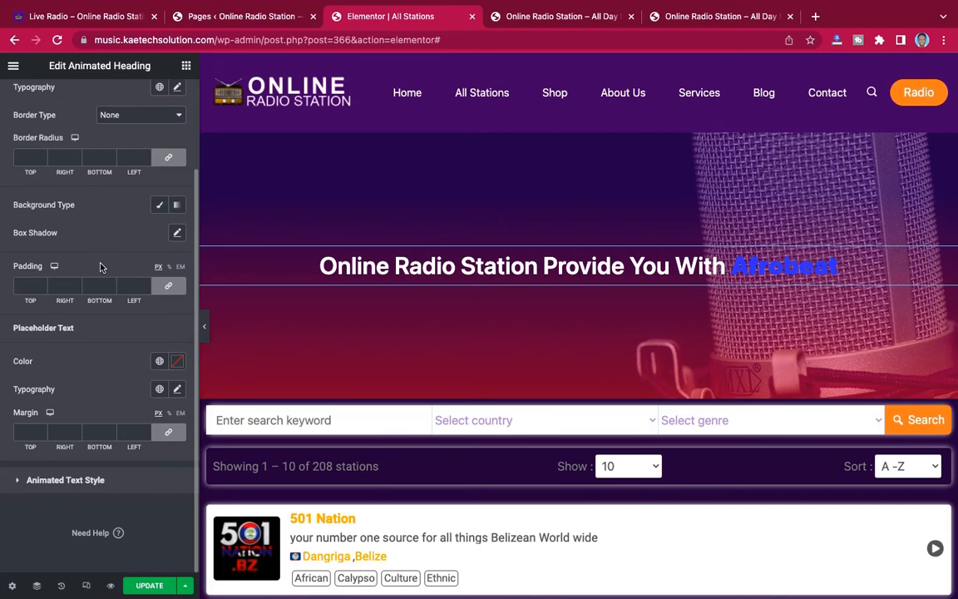
{"action": "left_click", "coordinate": [65, 481]}
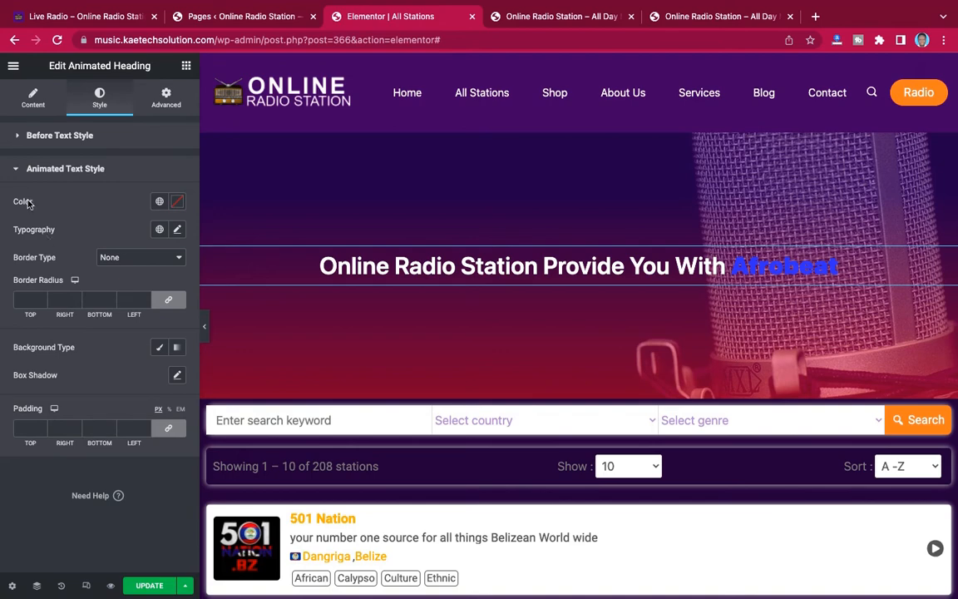
{"action": "left_click", "coordinate": [178, 205]}
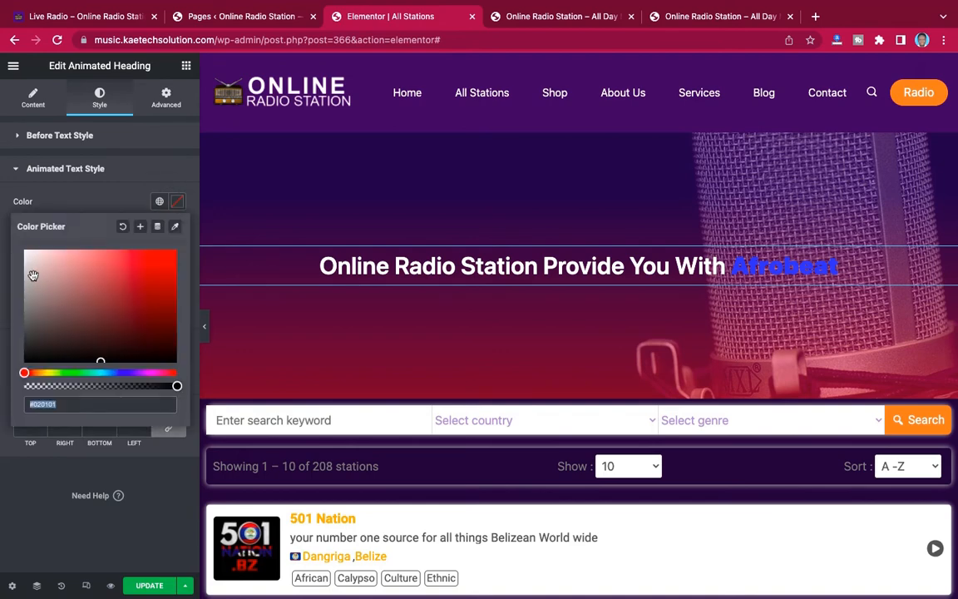
{"action": "left_click", "coordinate": [46, 372]}
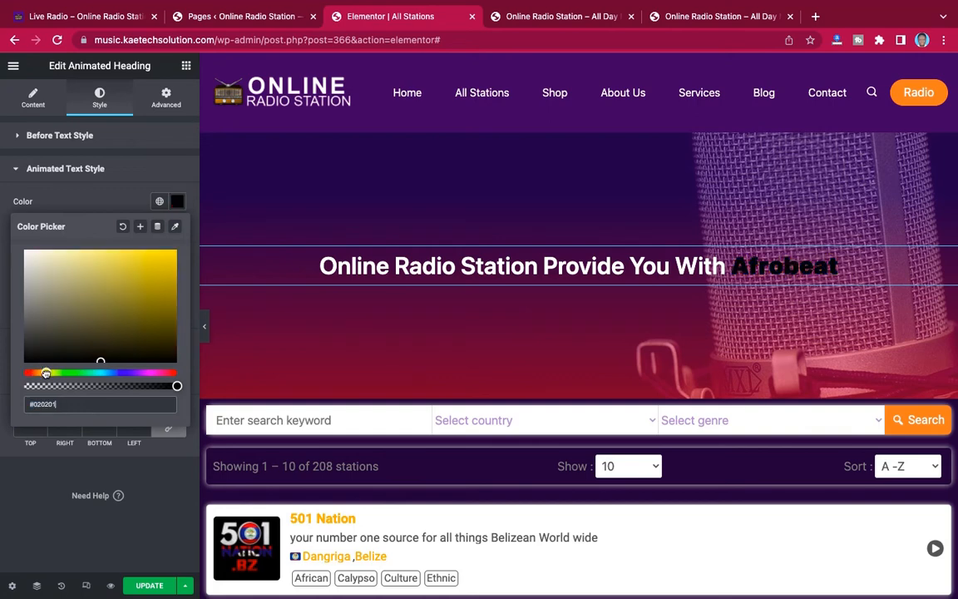
{"action": "left_click", "coordinate": [170, 259]}
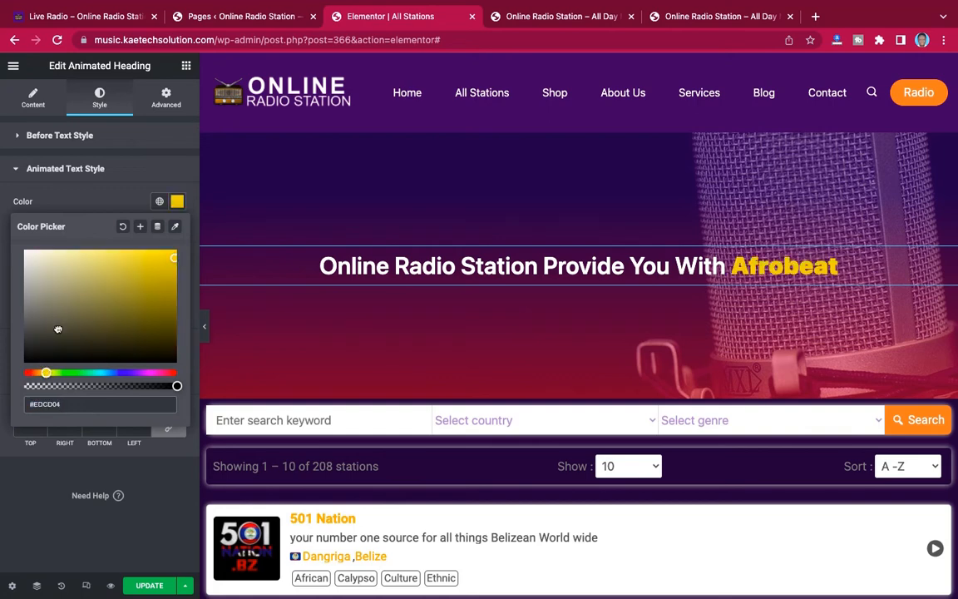
{"action": "left_click_drag", "start_coordinate": [45, 372], "coordinate": [42, 372]}
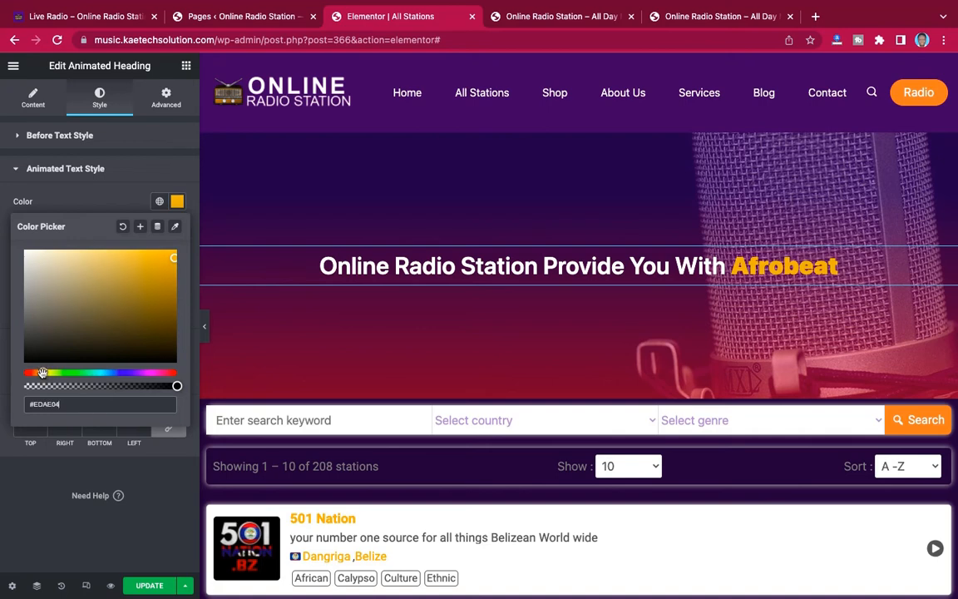
{"action": "left_click_drag", "start_coordinate": [43, 372], "coordinate": [44, 373]}
{"action": "left_click", "coordinate": [113, 196]}
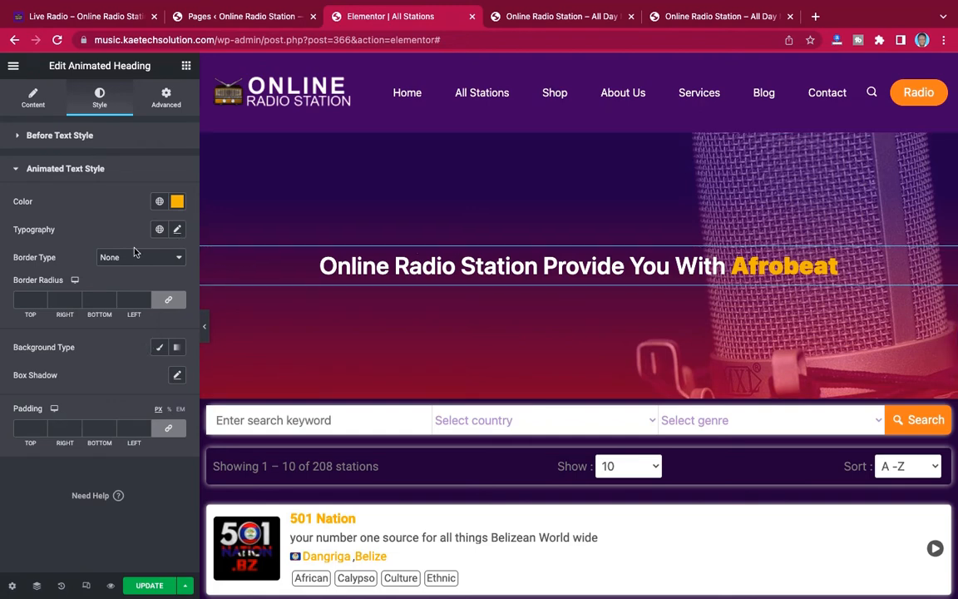
{"action": "left_click", "coordinate": [145, 587]}
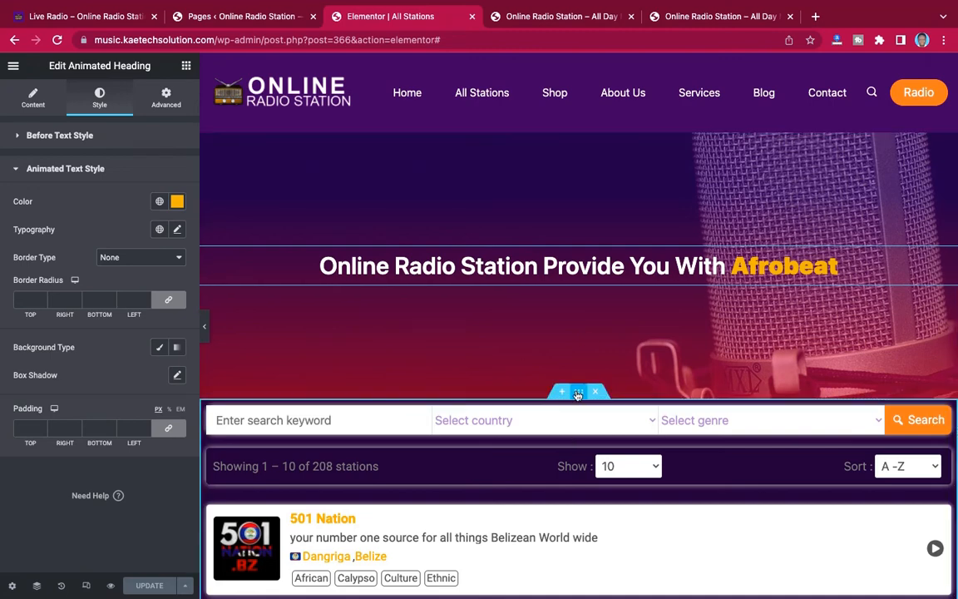
Unlink the margins of the section holding the station search and list, and set its top margin to -70 px
{"action": "left_click", "coordinate": [578, 393]}
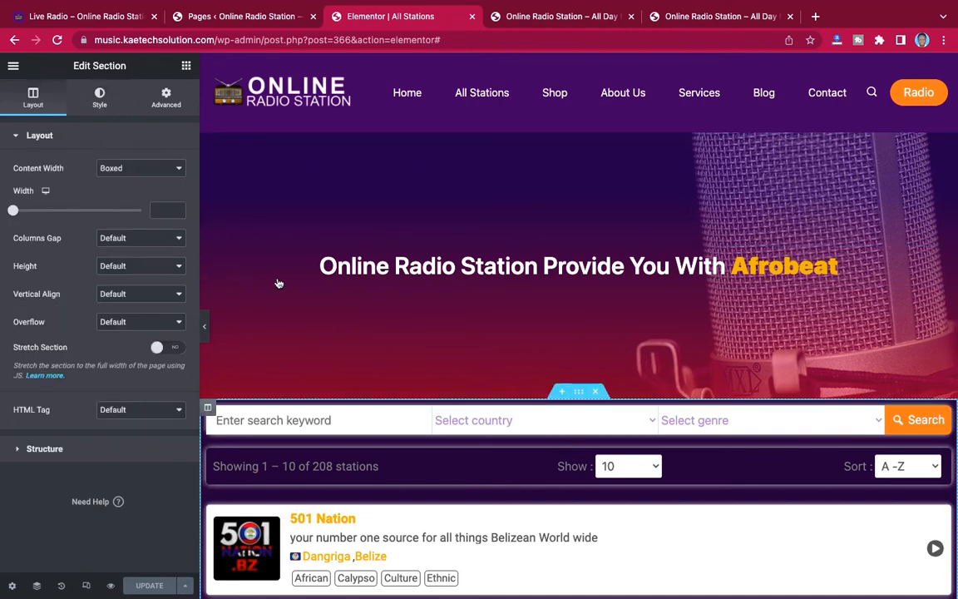
{"action": "left_click", "coordinate": [167, 98]}
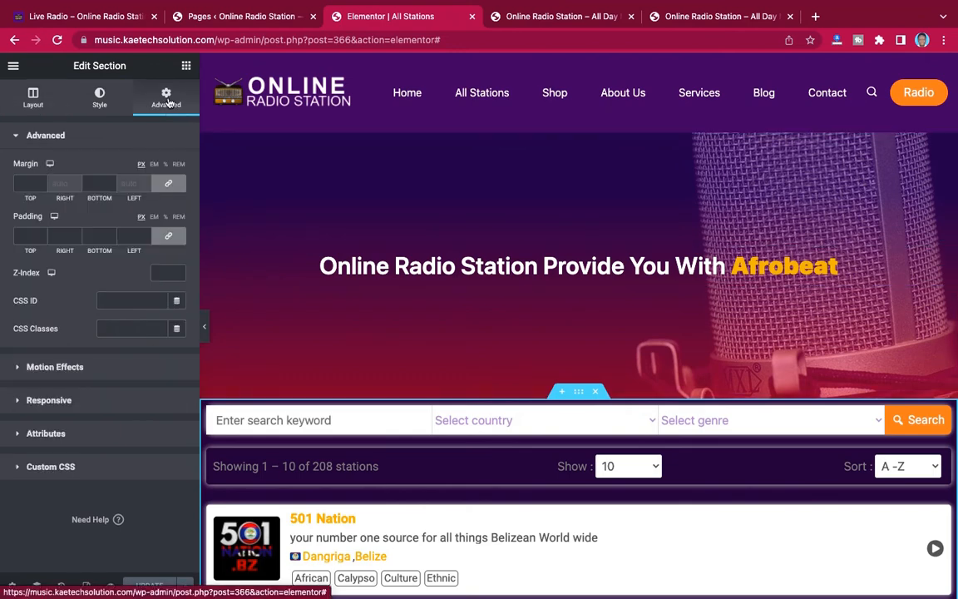
{"action": "left_click", "coordinate": [171, 183]}
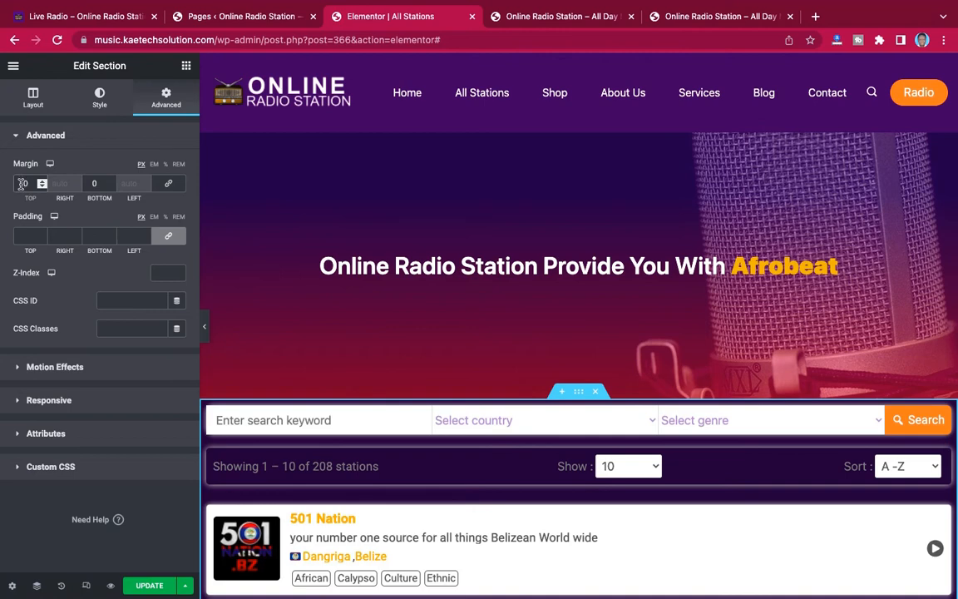
{"action": "type", "text": "40"}
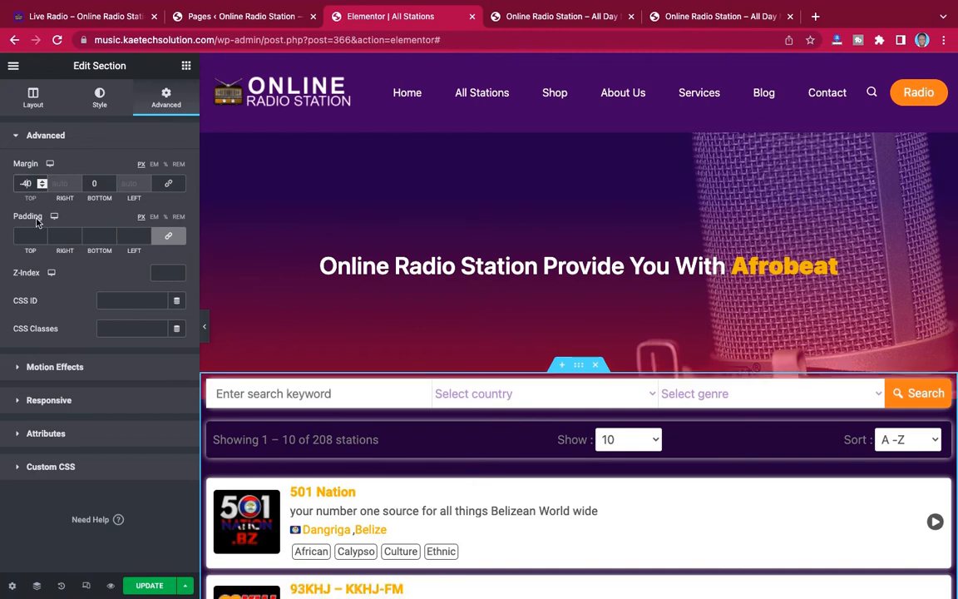
{"action": "key", "text": "BackSpace"}
{"action": "key", "text": "BackSpace"}
{"action": "type", "text": "50"}
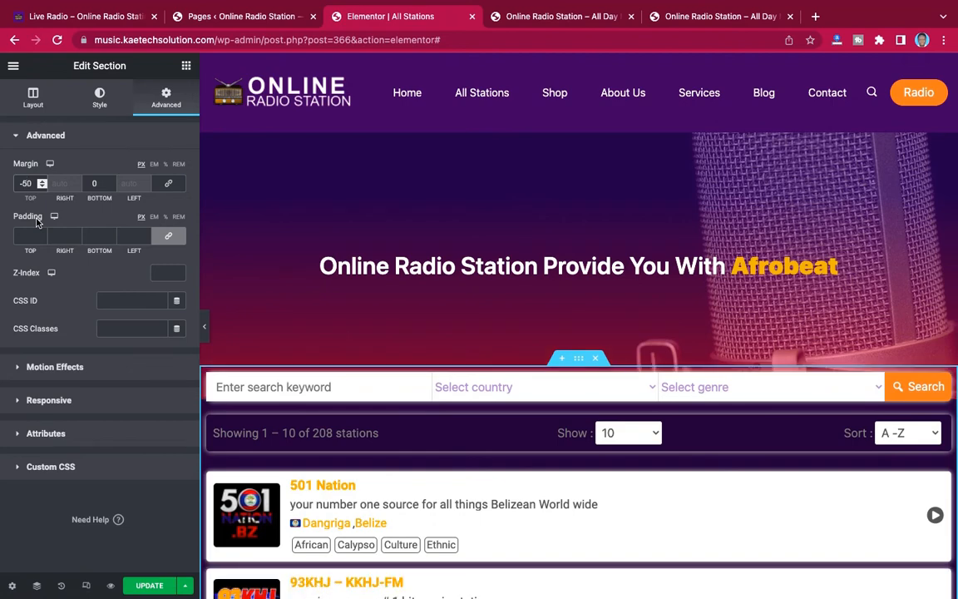
{"action": "key", "text": "BackSpace"}
{"action": "key", "text": "BackSpace"}
{"action": "type", "text": "70"}
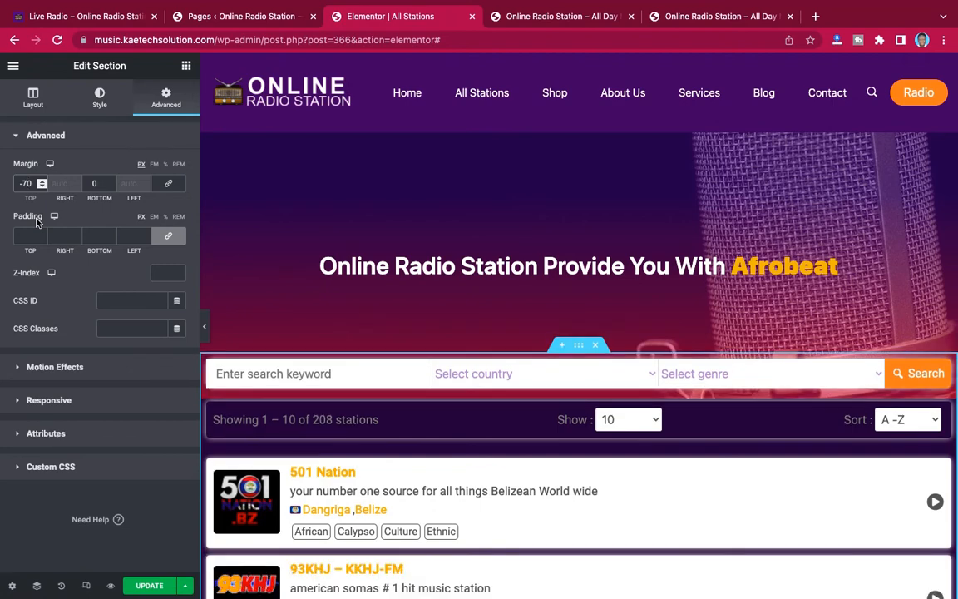
Preview the hero and station list at full width, and update the page
{"action": "left_click", "coordinate": [206, 332]}
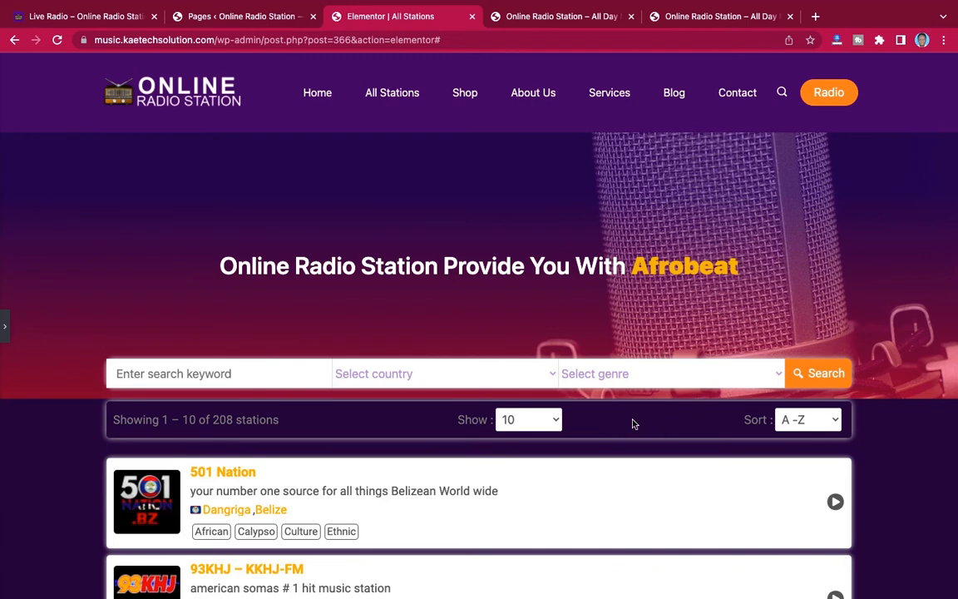
{"action": "scroll", "coordinate": [632, 424], "scroll_direction": "down", "scroll_amount": 8}
{"action": "scroll", "coordinate": [632, 424], "scroll_direction": "up", "scroll_amount": 7}
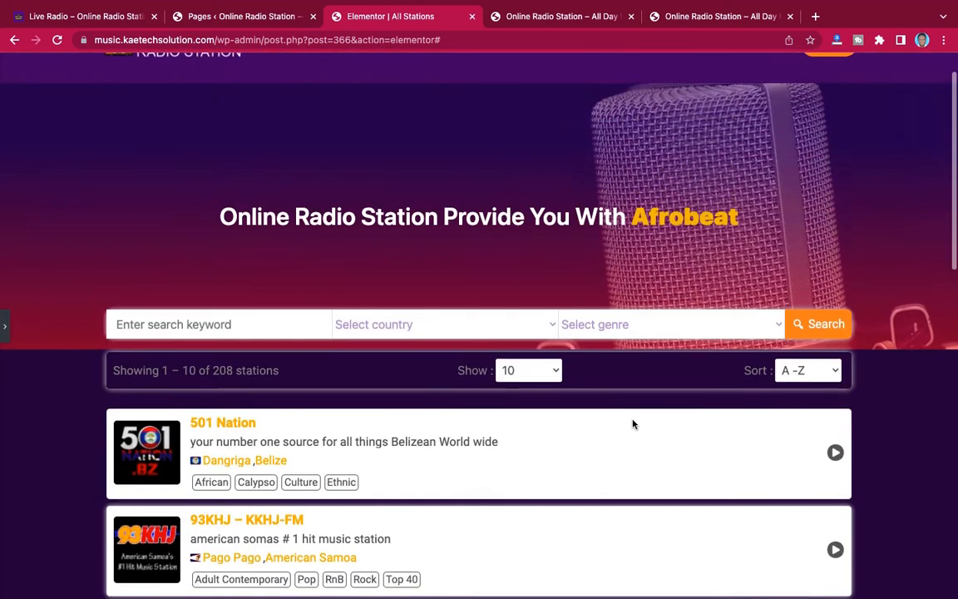
{"action": "scroll", "coordinate": [632, 424], "scroll_direction": "up", "scroll_amount": 1}
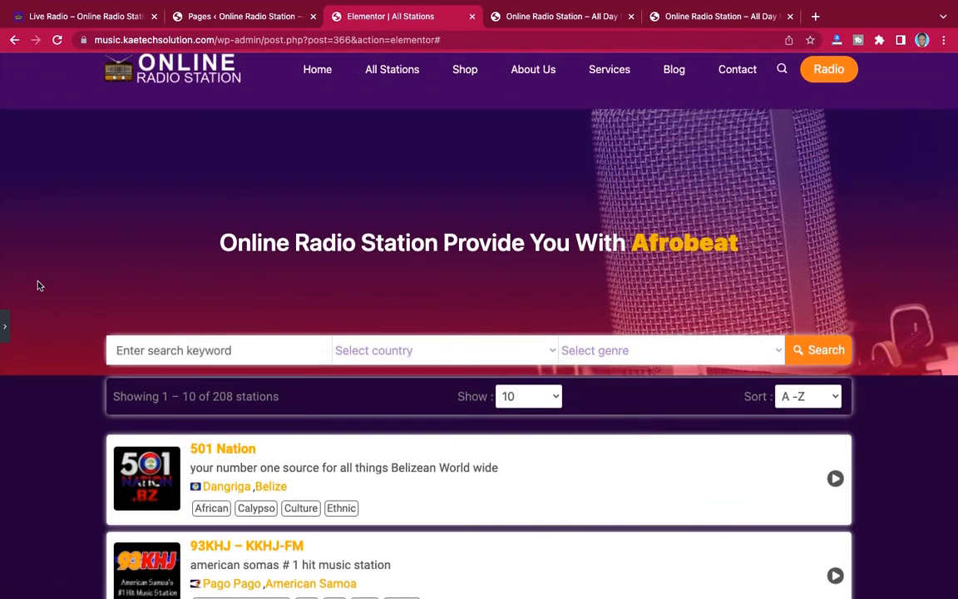
{"action": "left_click", "coordinate": [4, 325]}
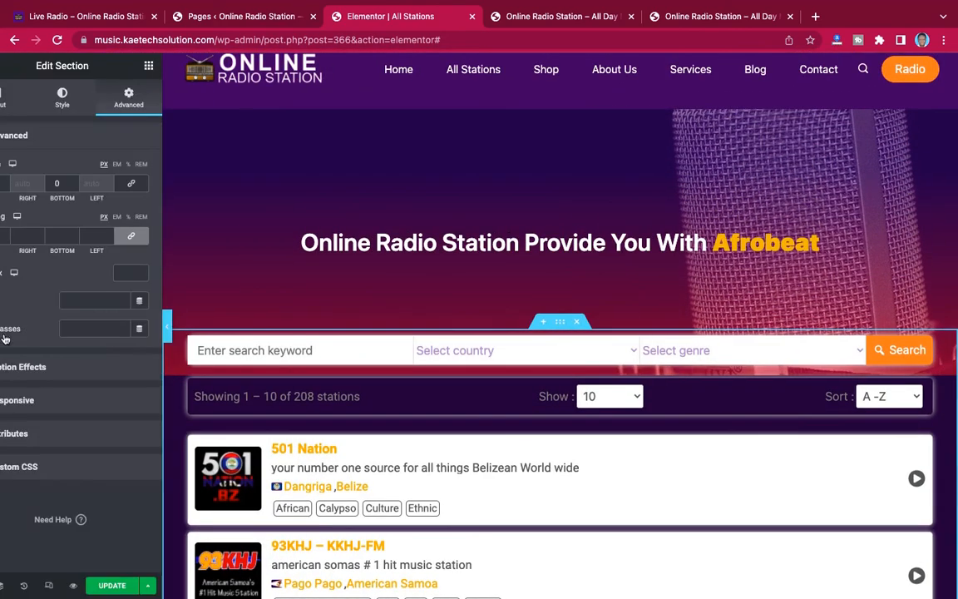
{"action": "left_click", "coordinate": [148, 586]}
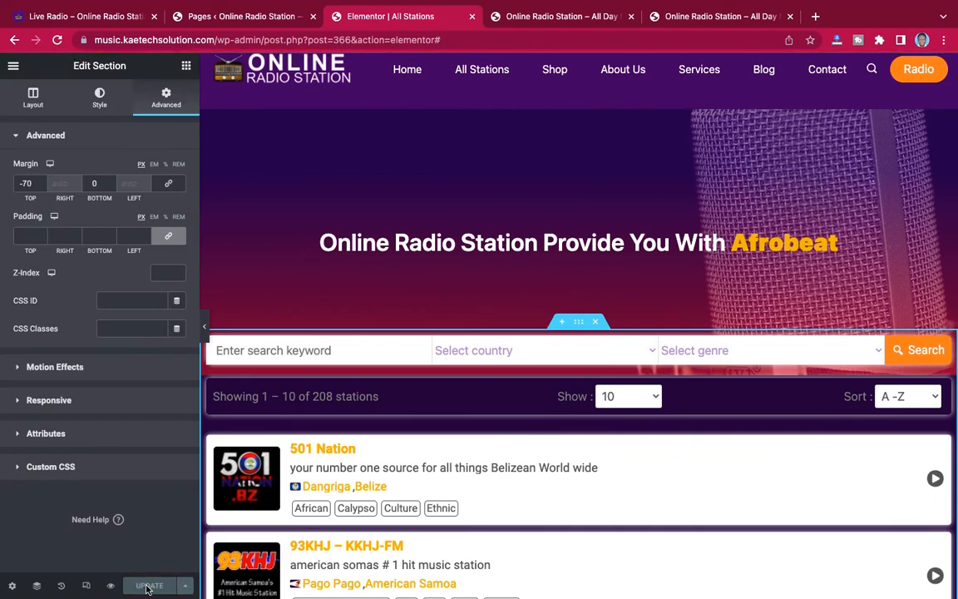
In tablet view, unlink the station list section's padding and set its right and left padding to 20 px
{"action": "left_click", "coordinate": [88, 586]}
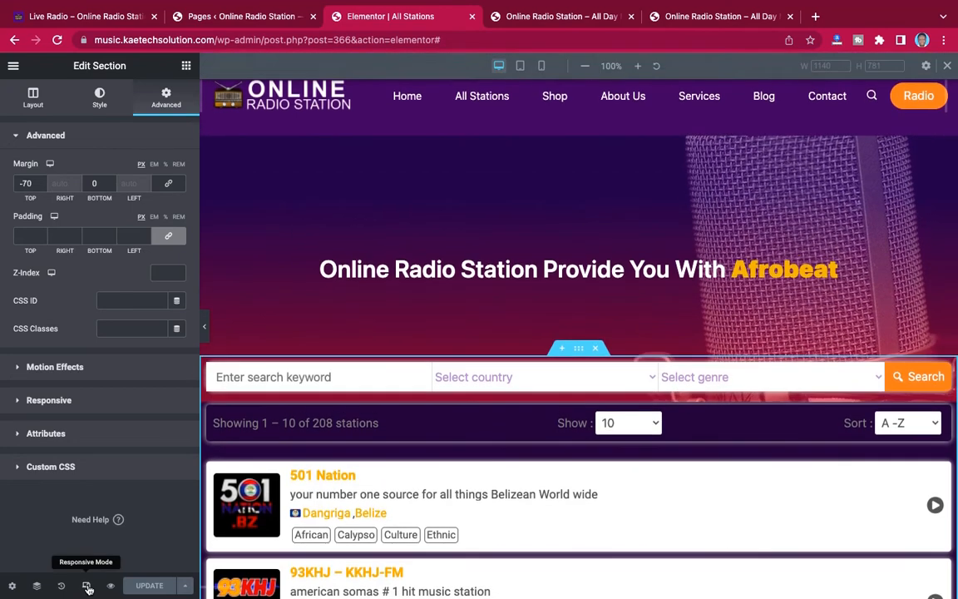
{"action": "left_click", "coordinate": [520, 67]}
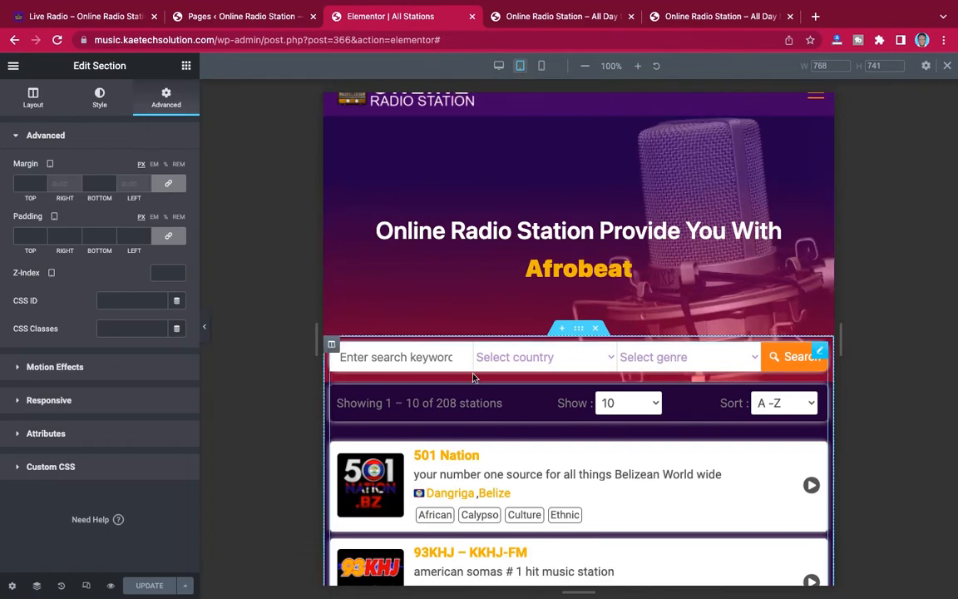
{"action": "scroll", "coordinate": [472, 377], "scroll_direction": "down", "scroll_amount": 10}
{"action": "scroll", "coordinate": [593, 374], "scroll_direction": "up", "scroll_amount": 12}
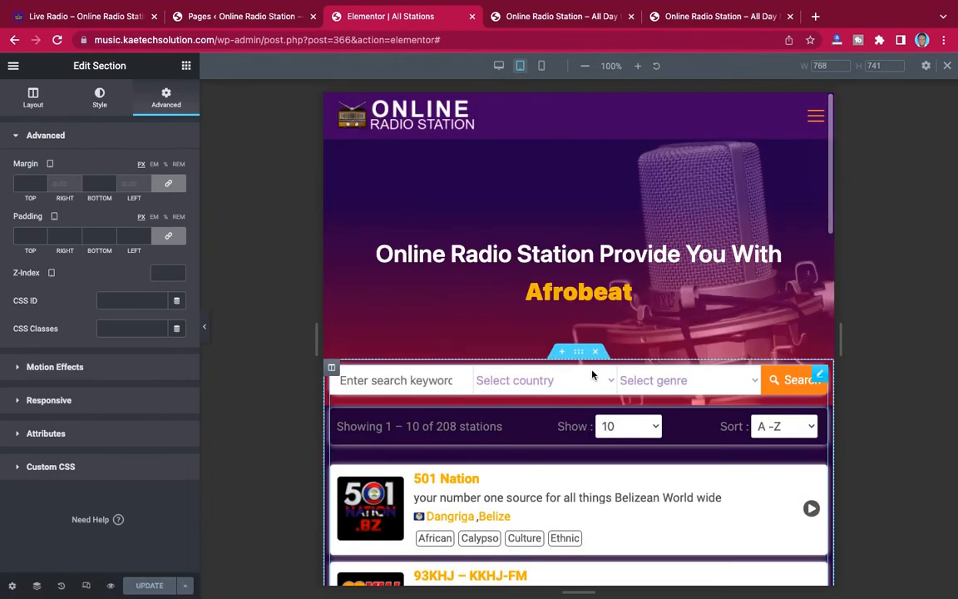
{"action": "left_click", "coordinate": [167, 238]}
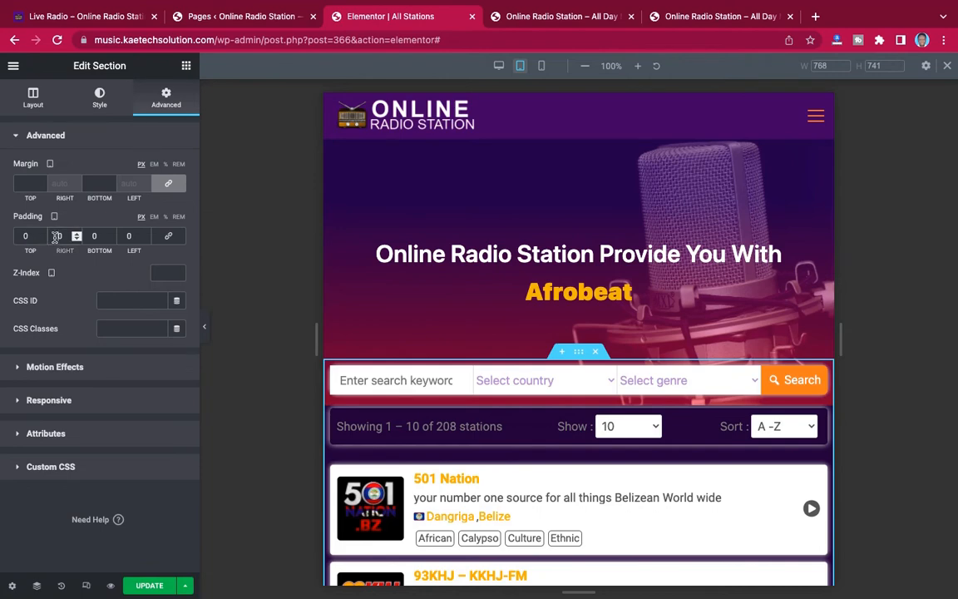
{"action": "type", "text": "2"}
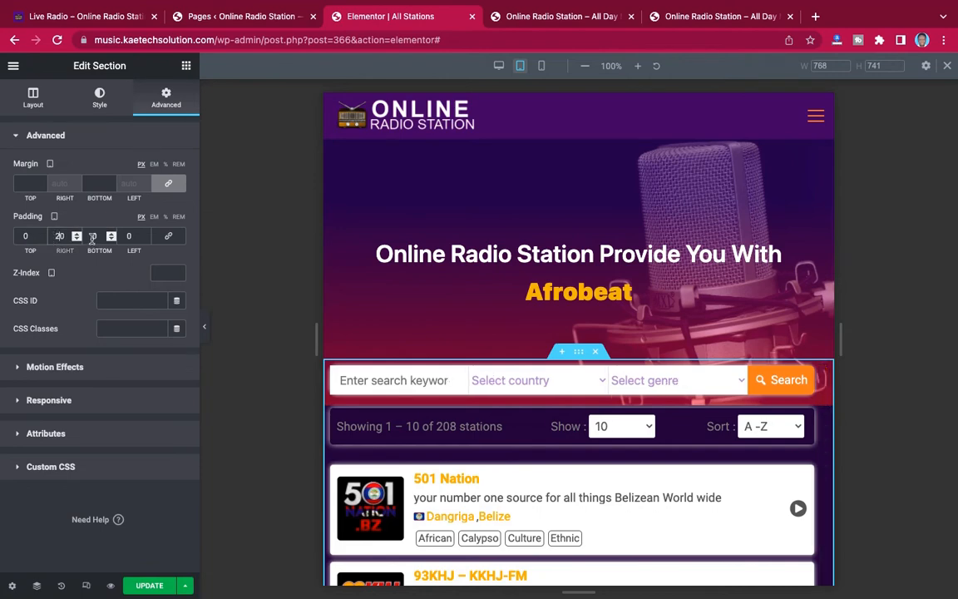
{"action": "left_click", "coordinate": [129, 236]}
{"action": "type", "text": "20"}
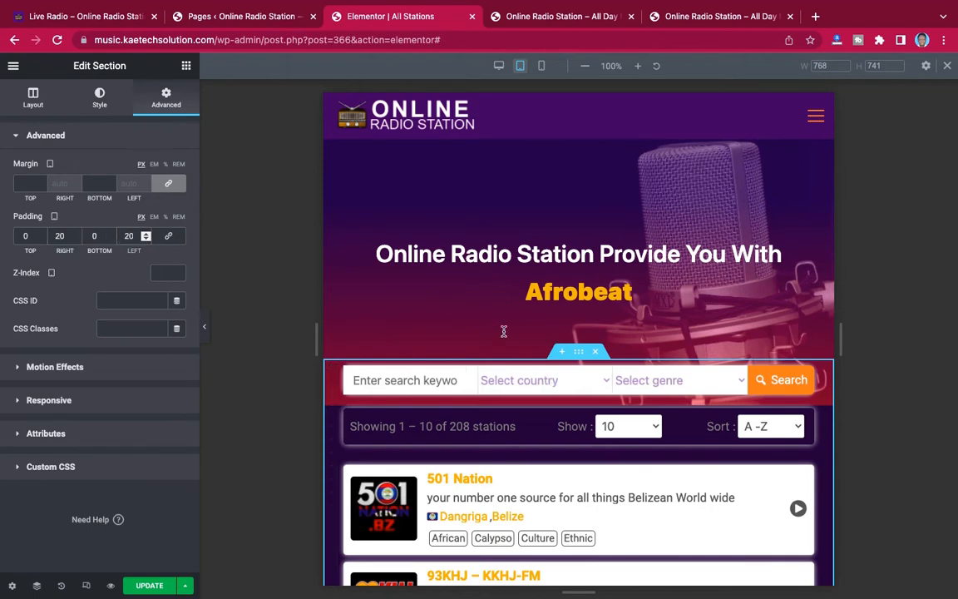
Set the station list section's bottom padding to 90 px for tablet and check the spacing along the page
{"action": "scroll", "coordinate": [503, 331], "scroll_direction": "down", "scroll_amount": 15}
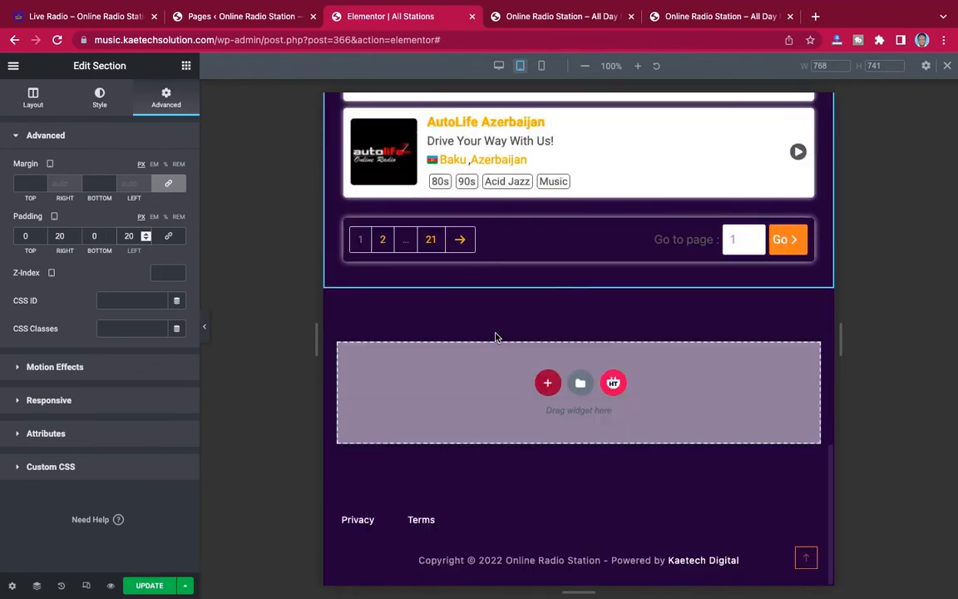
{"action": "scroll", "coordinate": [496, 336], "scroll_direction": "up", "scroll_amount": 2}
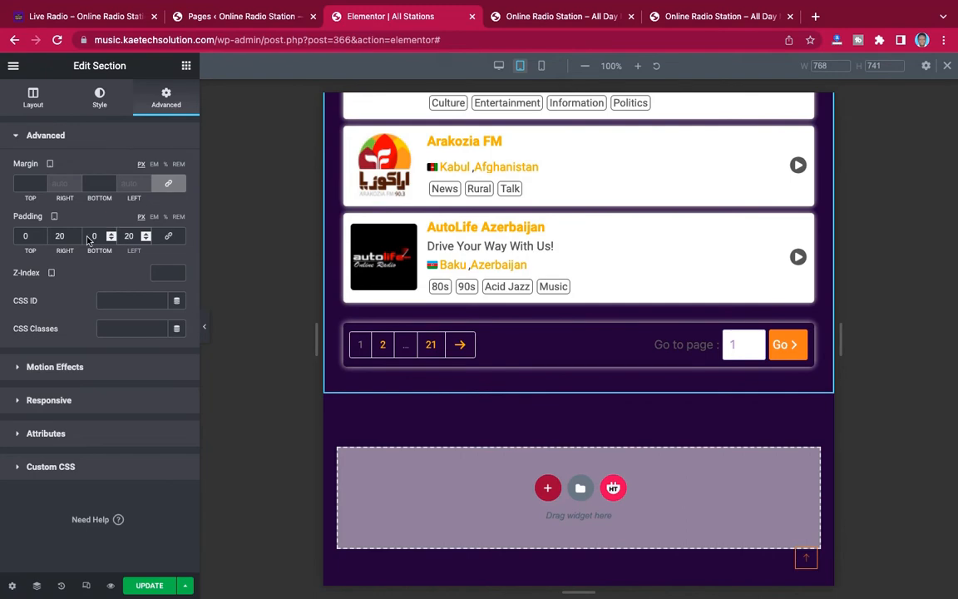
{"action": "left_click", "coordinate": [87, 236]}
{"action": "type", "text": "9"}
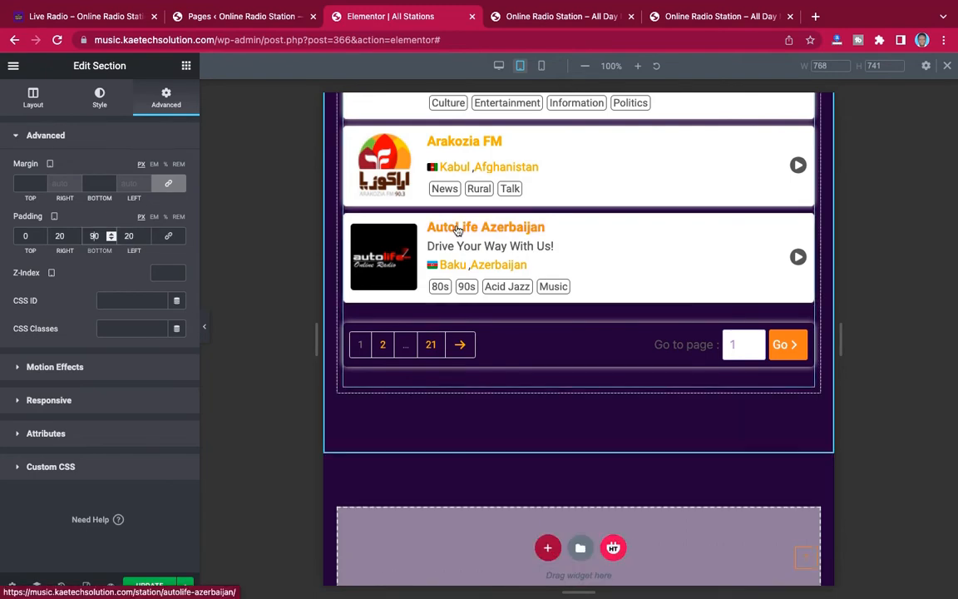
{"action": "scroll", "coordinate": [456, 231], "scroll_direction": "up", "scroll_amount": 3}
{"action": "scroll", "coordinate": [455, 231], "scroll_direction": "up", "scroll_amount": 10}
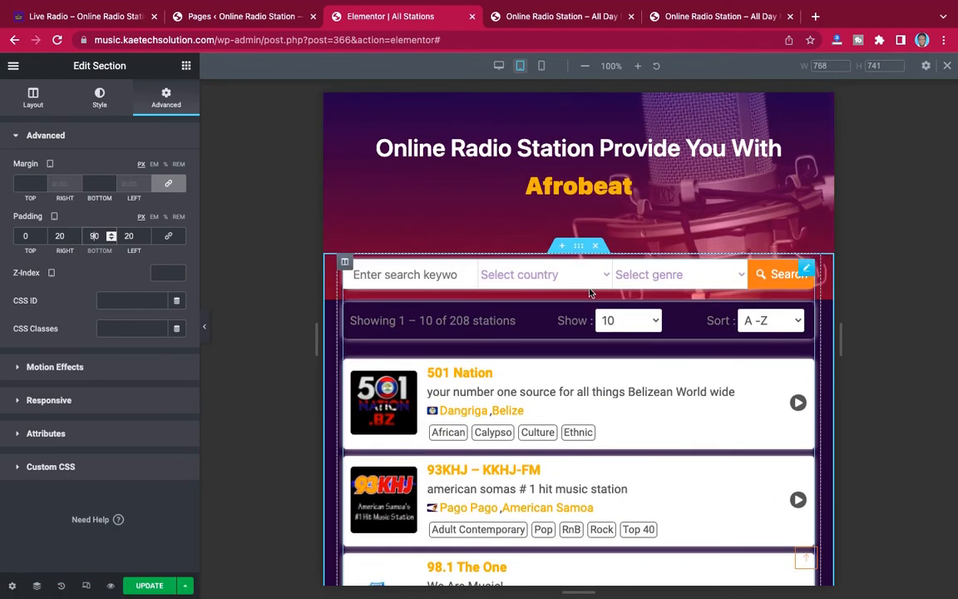
{"action": "scroll", "coordinate": [589, 293], "scroll_direction": "down", "scroll_amount": 4}
{"action": "scroll", "coordinate": [589, 293], "scroll_direction": "up", "scroll_amount": 5}
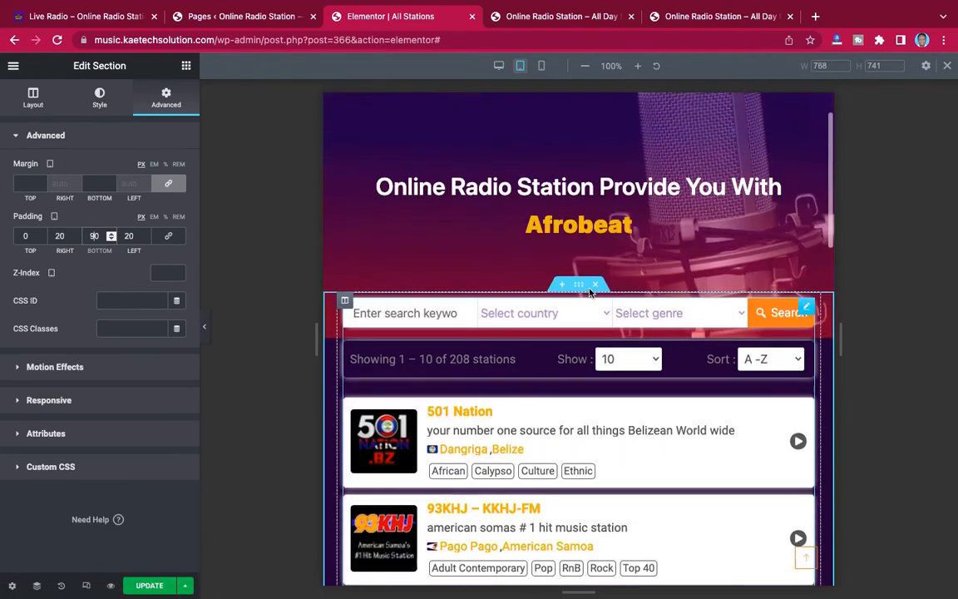
{"action": "scroll", "coordinate": [590, 292], "scroll_direction": "up", "scroll_amount": 2}
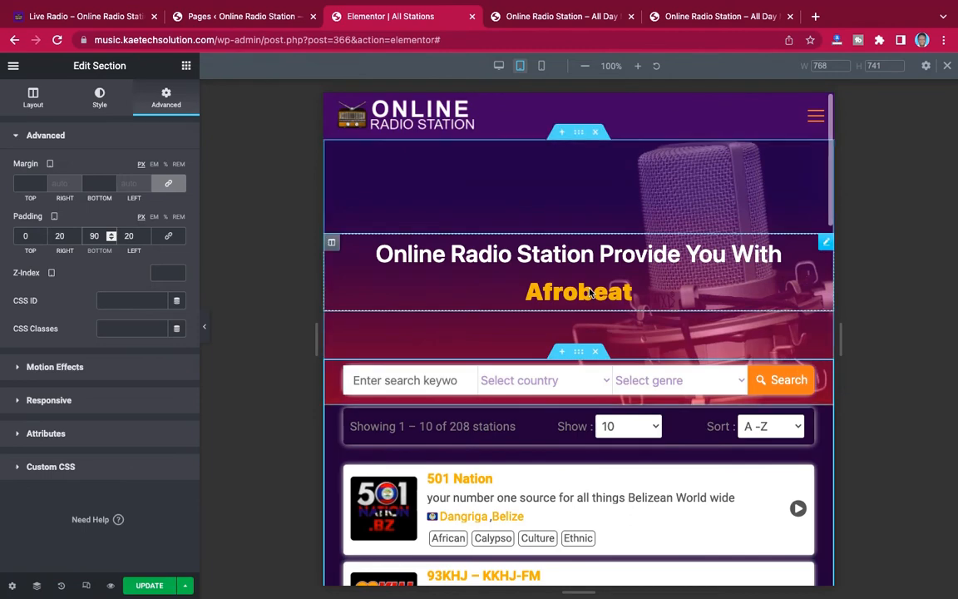
In mobile view, set the font size of the animated heading's before text to 20 px
{"action": "left_click", "coordinate": [542, 67]}
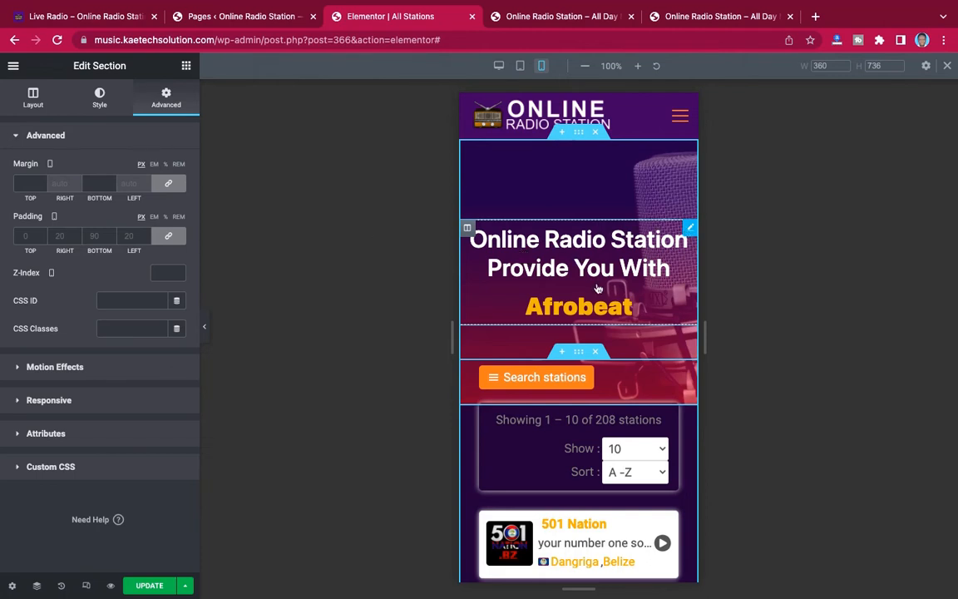
{"action": "left_click", "coordinate": [621, 240]}
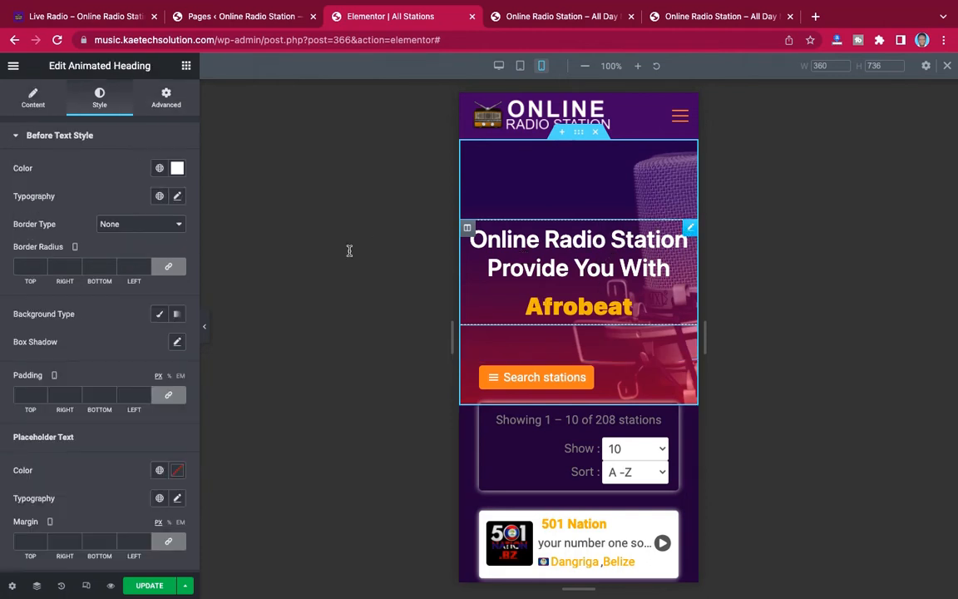
{"action": "left_click", "coordinate": [177, 196]}
{"action": "left_click", "coordinate": [152, 301]}
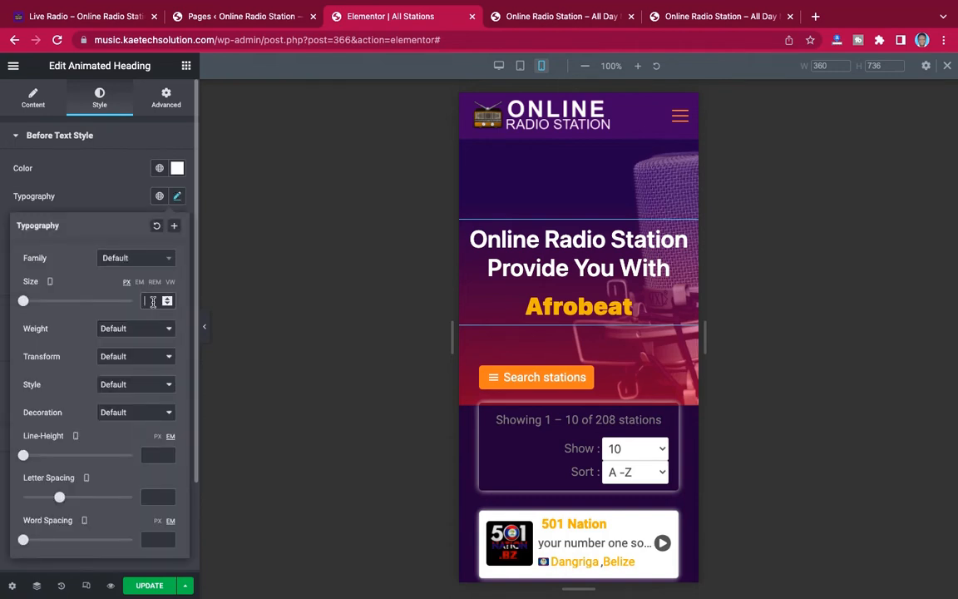
{"action": "type", "text": "20"}
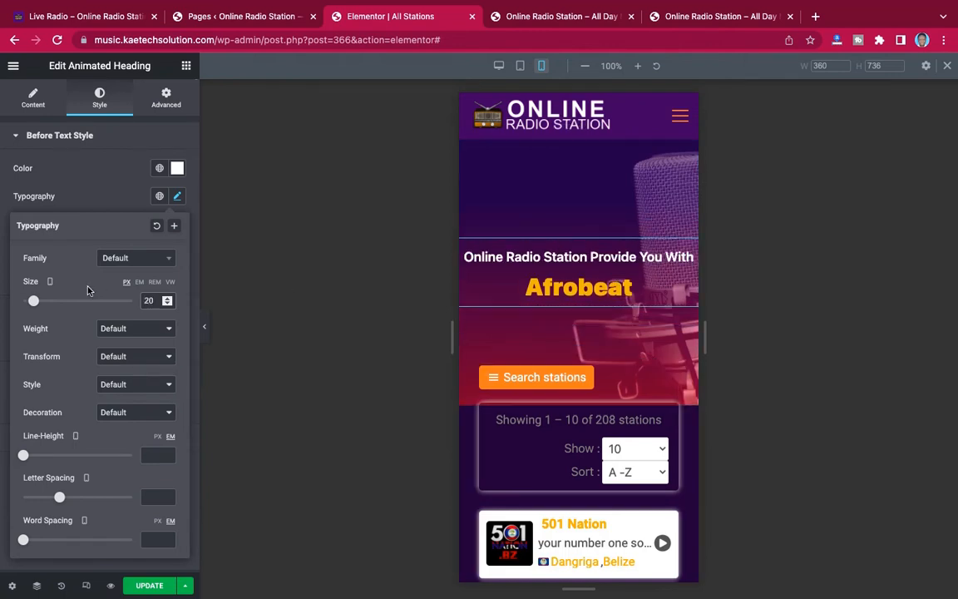
{"action": "left_click", "coordinate": [88, 198]}
Set the mobile font size of the heading's animated text to 30 px, and update the page
{"action": "scroll", "coordinate": [138, 279], "scroll_direction": "down", "scroll_amount": 1}
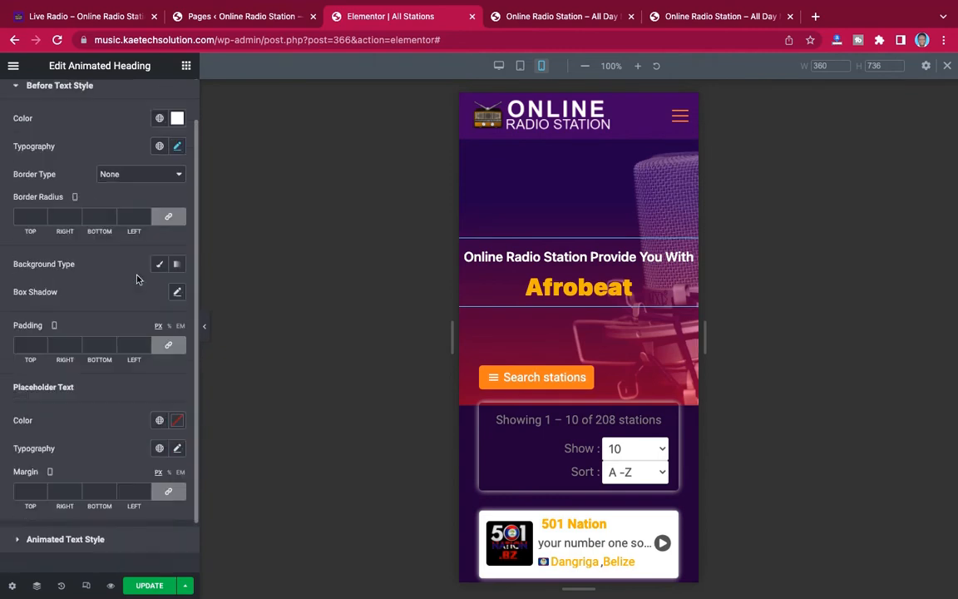
{"action": "scroll", "coordinate": [138, 279], "scroll_direction": "down", "scroll_amount": 1}
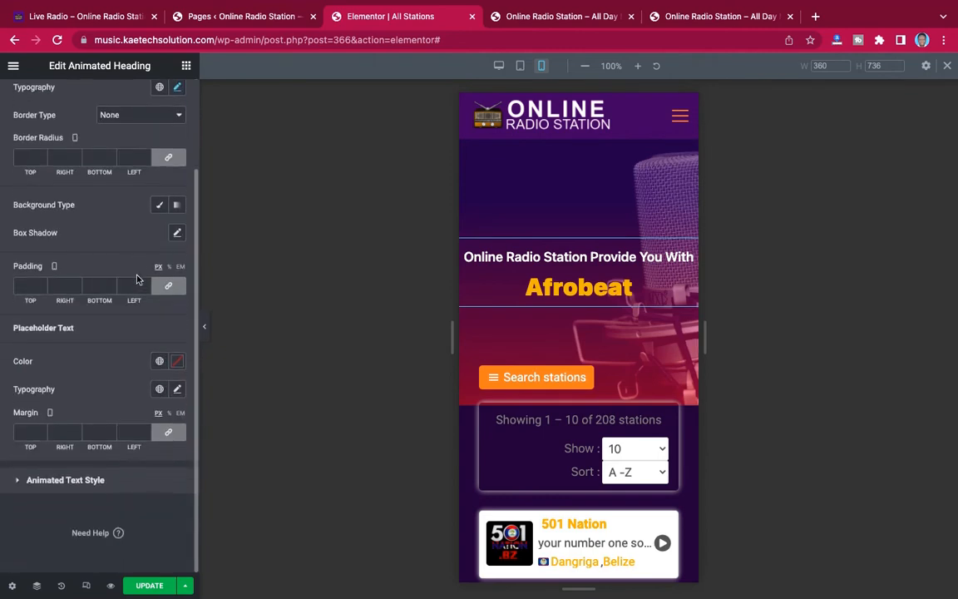
{"action": "left_click", "coordinate": [61, 481]}
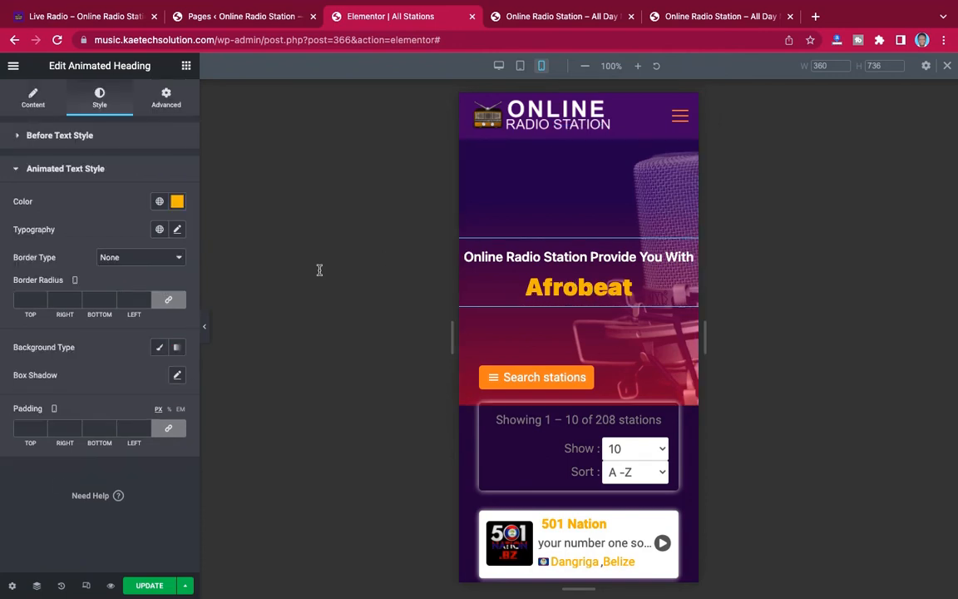
{"action": "left_click", "coordinate": [177, 230]}
{"action": "left_click", "coordinate": [153, 336]}
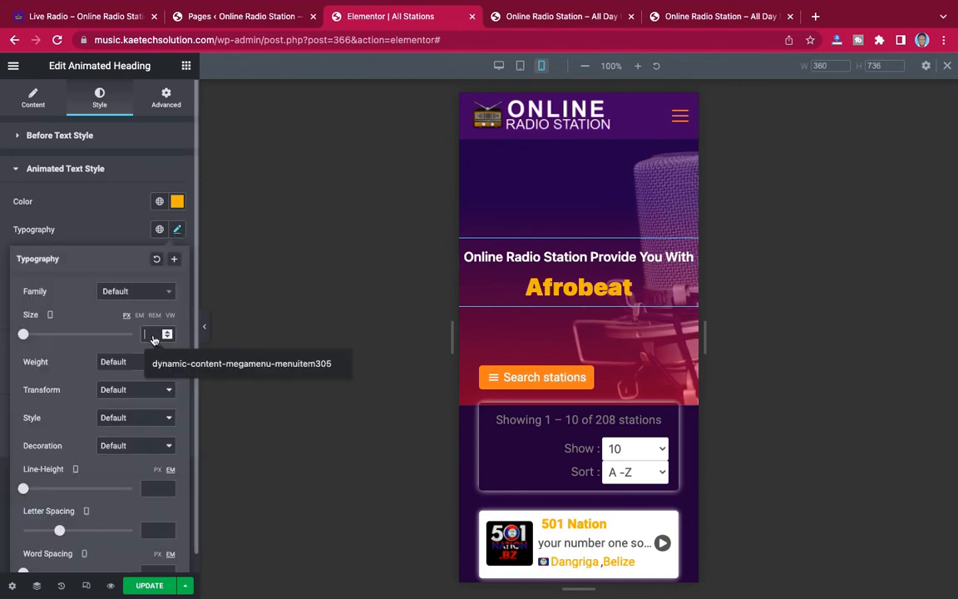
{"action": "type", "text": "22"}
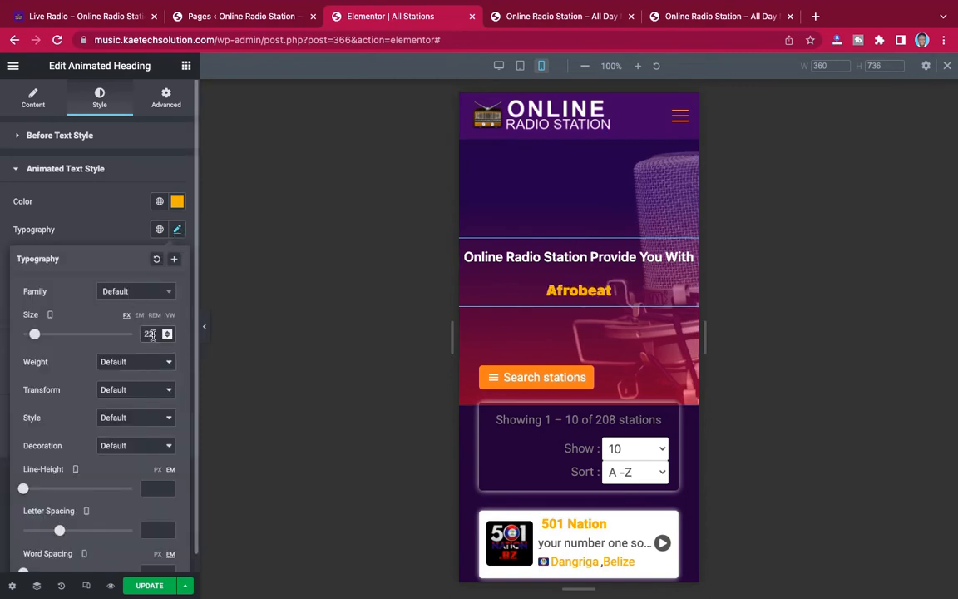
{"action": "key", "text": "BackSpace"}
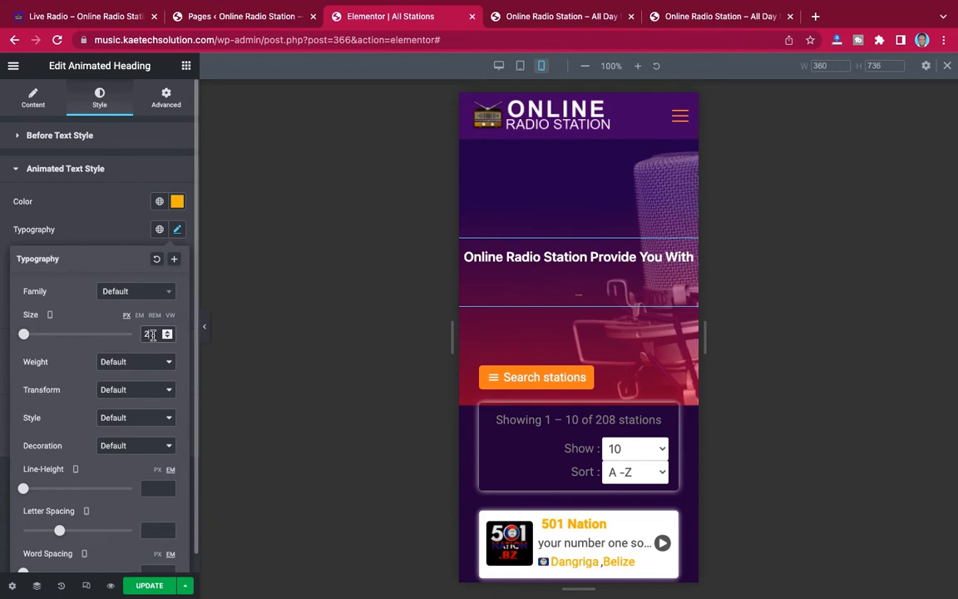
{"action": "key", "text": "BackSpace"}
{"action": "type", "text": "30"}
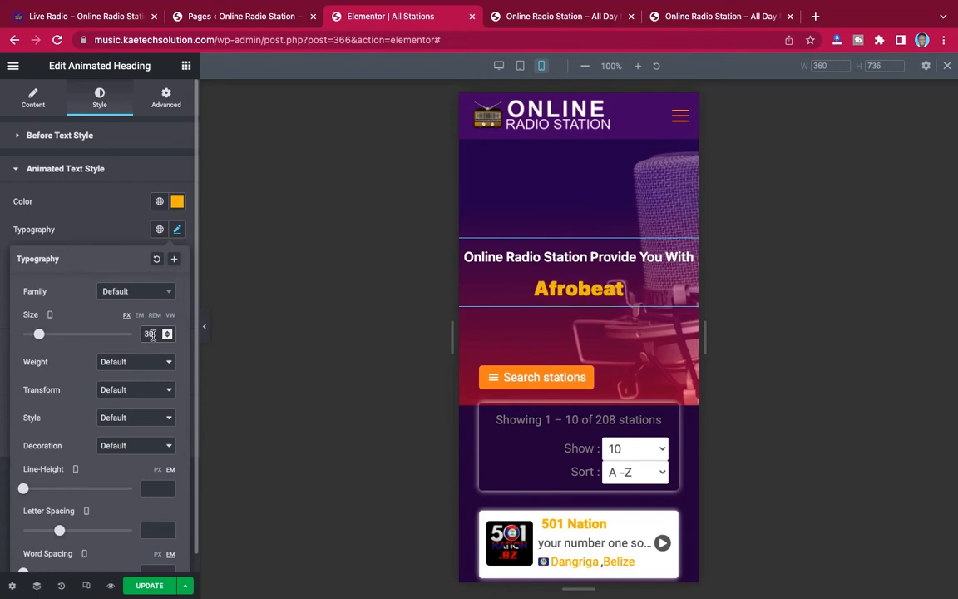
{"action": "left_click", "coordinate": [102, 208]}
{"action": "left_click", "coordinate": [143, 585]}
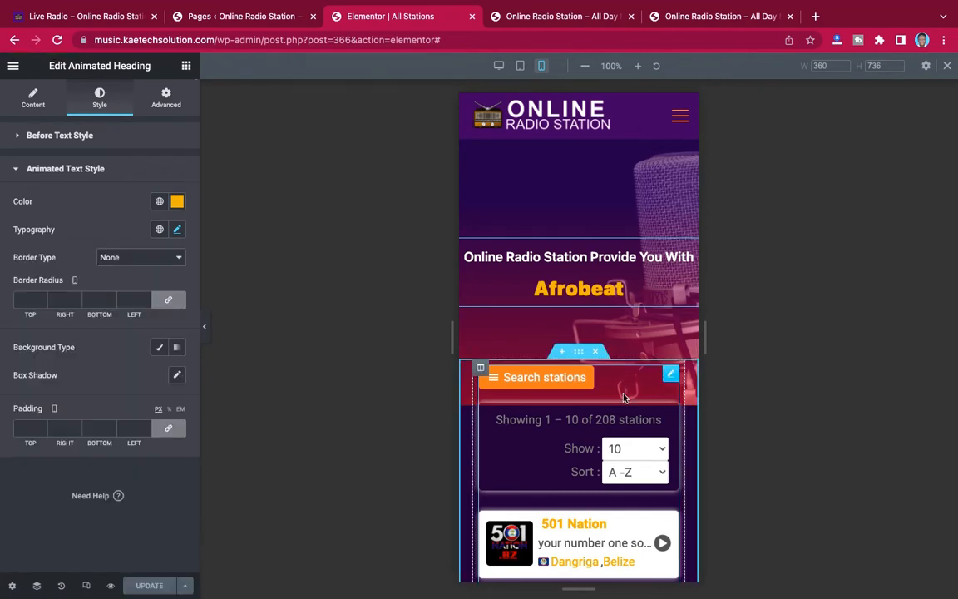
Review the mobile layout from the hero to the footer, and return to the desktop view
{"action": "scroll", "coordinate": [622, 398], "scroll_direction": "down", "scroll_amount": 5}
{"action": "scroll", "coordinate": [621, 397], "scroll_direction": "up", "scroll_amount": 3}
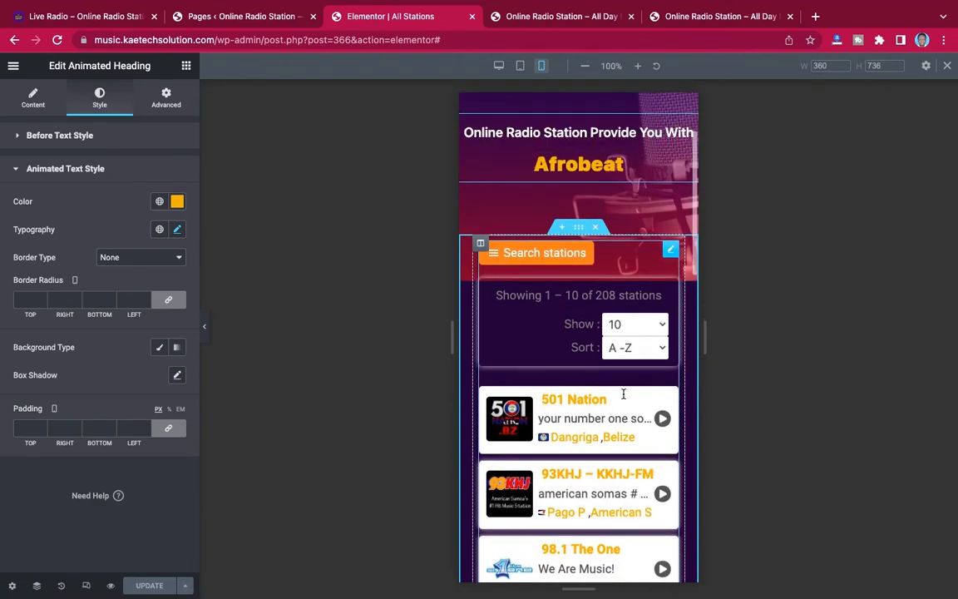
{"action": "scroll", "coordinate": [622, 398], "scroll_direction": "down", "scroll_amount": 3}
{"action": "scroll", "coordinate": [624, 399], "scroll_direction": "down", "scroll_amount": 8}
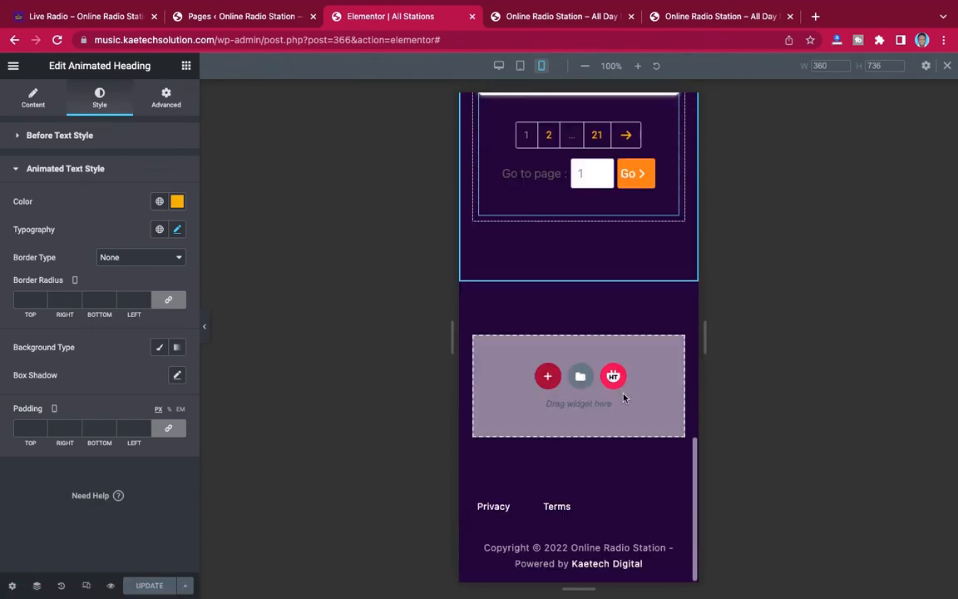
{"action": "scroll", "coordinate": [624, 400], "scroll_direction": "up", "scroll_amount": 3}
{"action": "scroll", "coordinate": [624, 398], "scroll_direction": "up", "scroll_amount": 15}
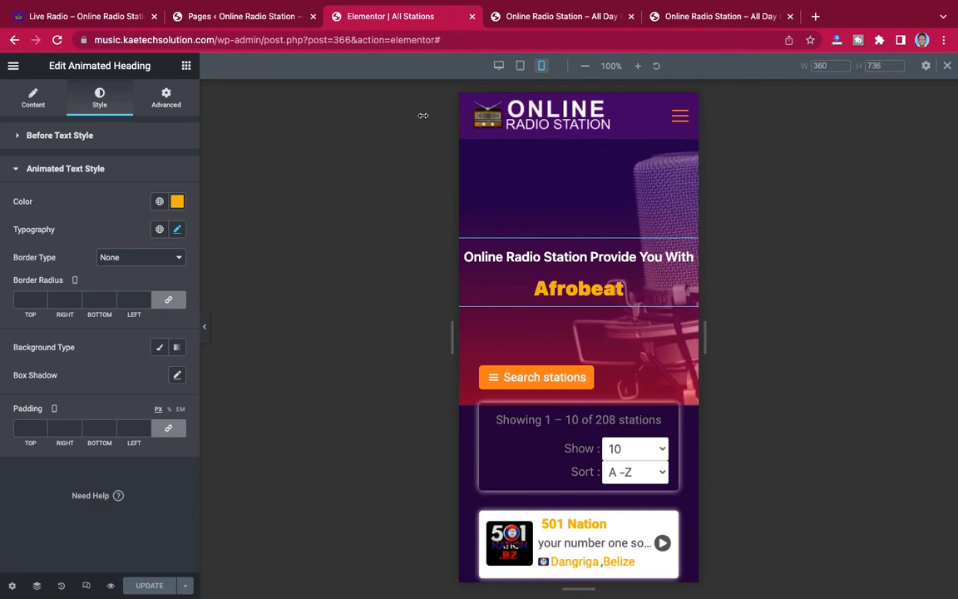
{"action": "left_click", "coordinate": [499, 66]}
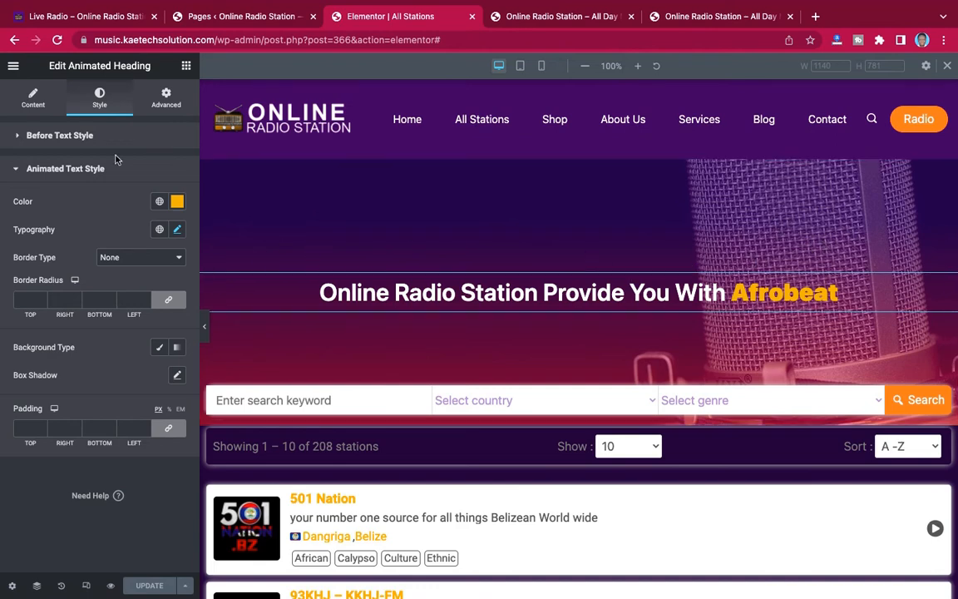
View the published All Stations page and examine it down to the footer, and open the site's Contact page
{"action": "left_click", "coordinate": [13, 67]}
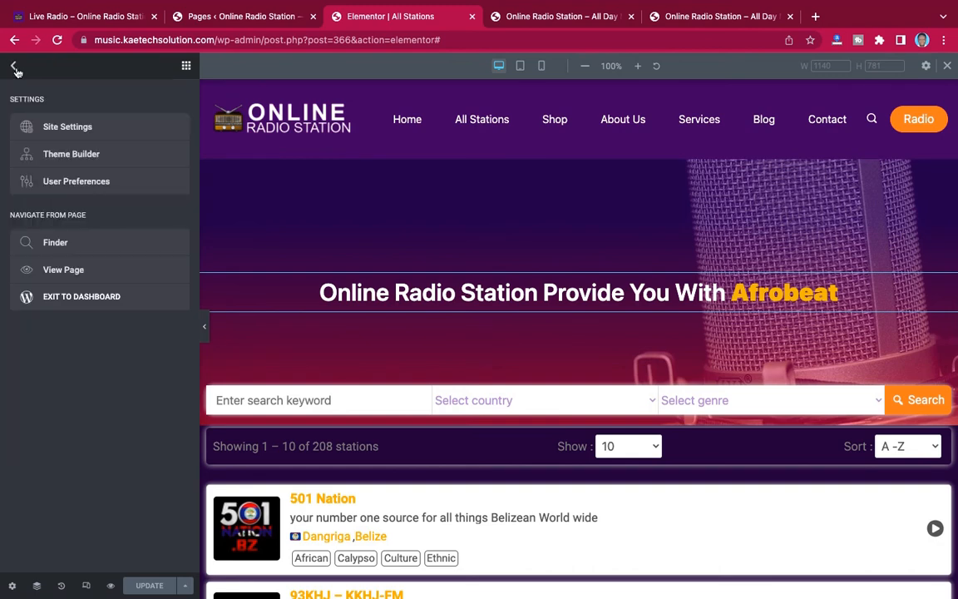
{"action": "left_click", "coordinate": [60, 277]}
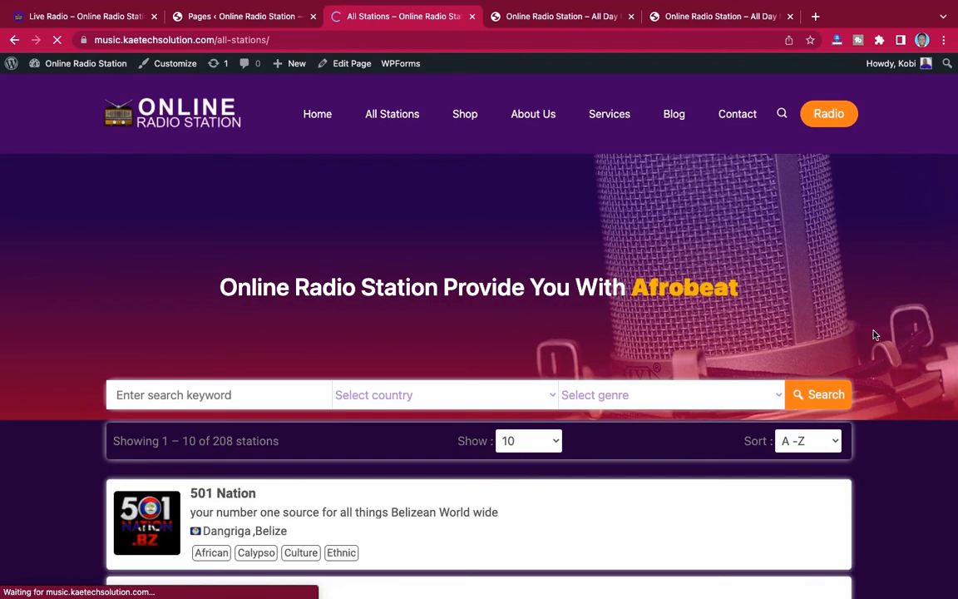
{"action": "scroll", "coordinate": [873, 331], "scroll_direction": "down", "scroll_amount": 7}
{"action": "scroll", "coordinate": [873, 334], "scroll_direction": "down", "scroll_amount": 5}
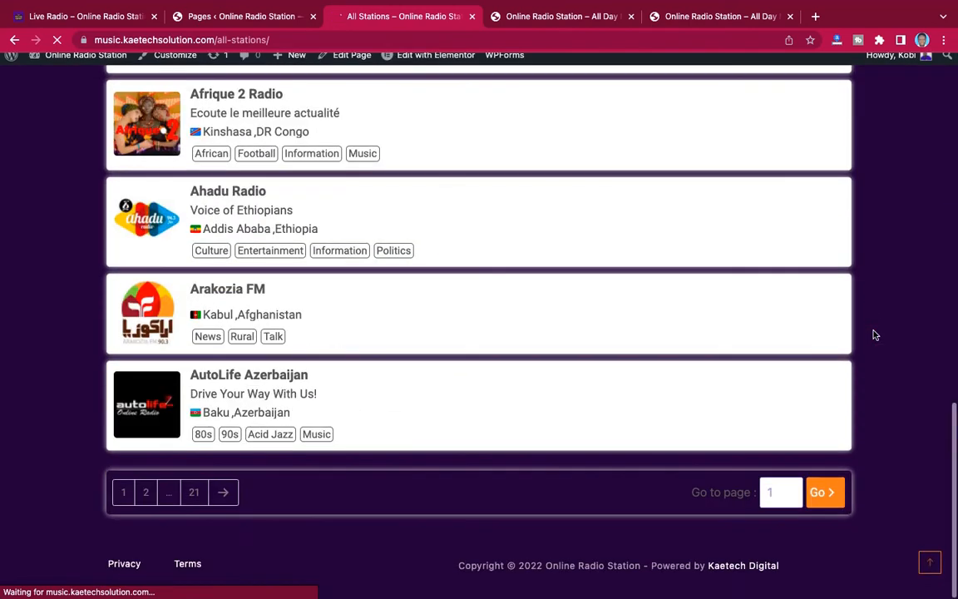
{"action": "scroll", "coordinate": [873, 334], "scroll_direction": "up", "scroll_amount": 12}
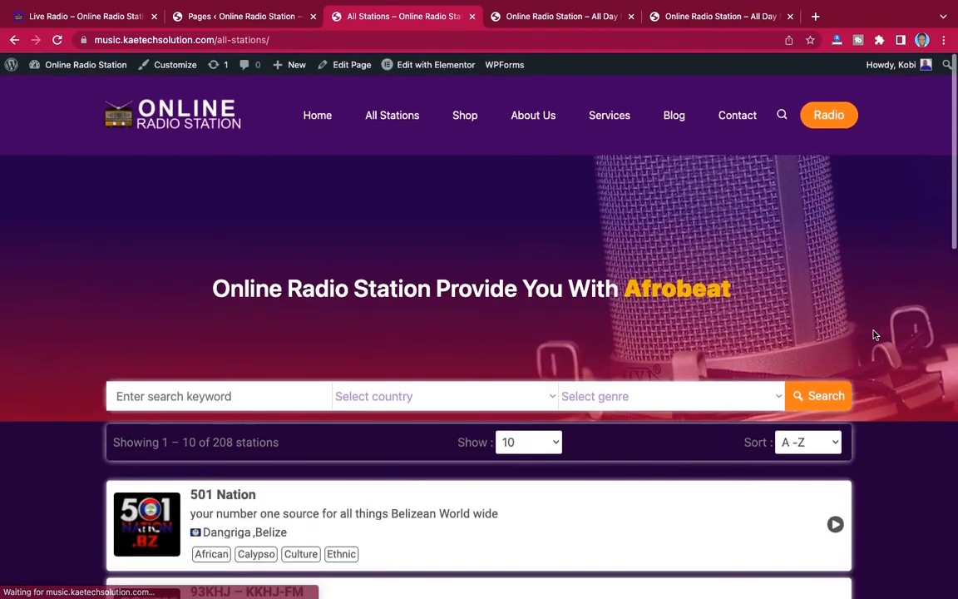
{"action": "scroll", "coordinate": [873, 334], "scroll_direction": "down", "scroll_amount": 12}
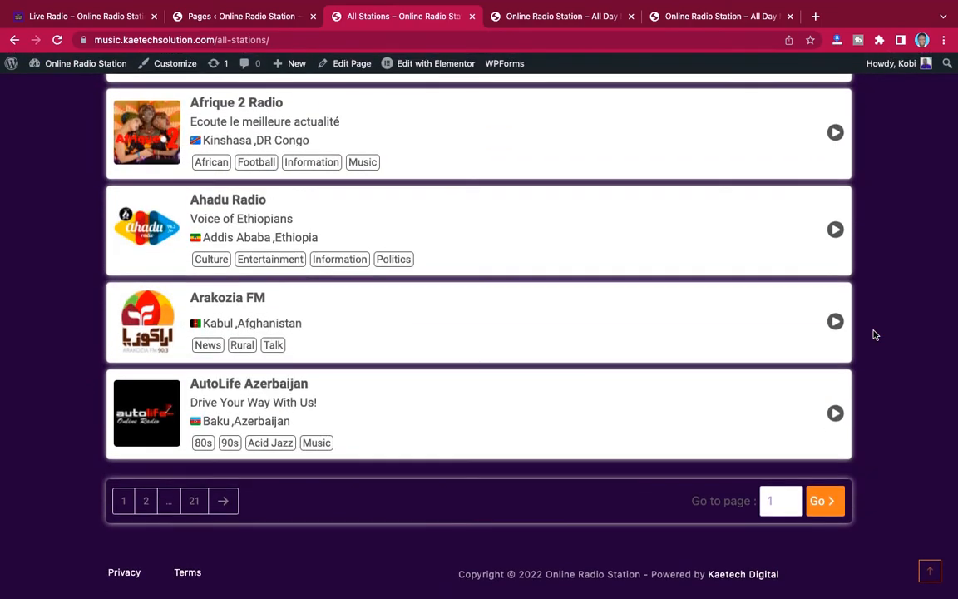
{"action": "scroll", "coordinate": [873, 334], "scroll_direction": "up", "scroll_amount": 10}
{"action": "scroll", "coordinate": [873, 334], "scroll_direction": "up", "scroll_amount": 4}
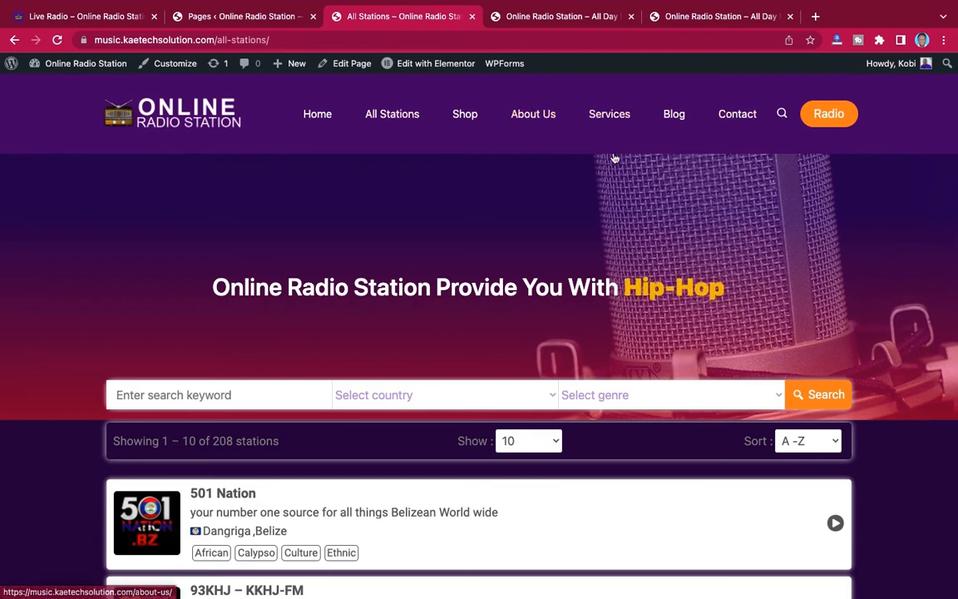
{"action": "left_click", "coordinate": [739, 115]}
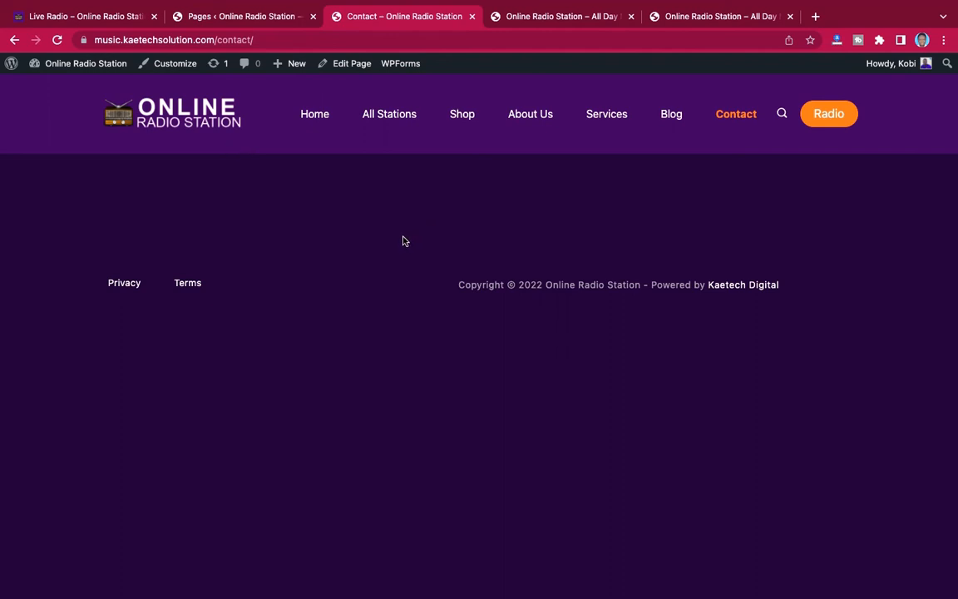
Create a new WPForms form from the Simple Contact Form template
{"action": "left_click", "coordinate": [270, 21]}
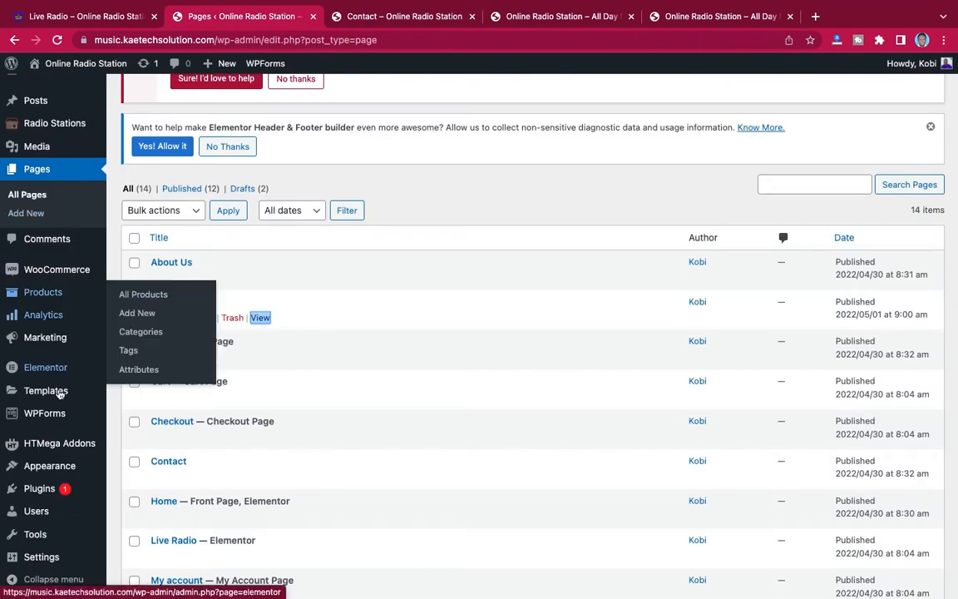
{"action": "mouse_move", "coordinate": [59, 394]}
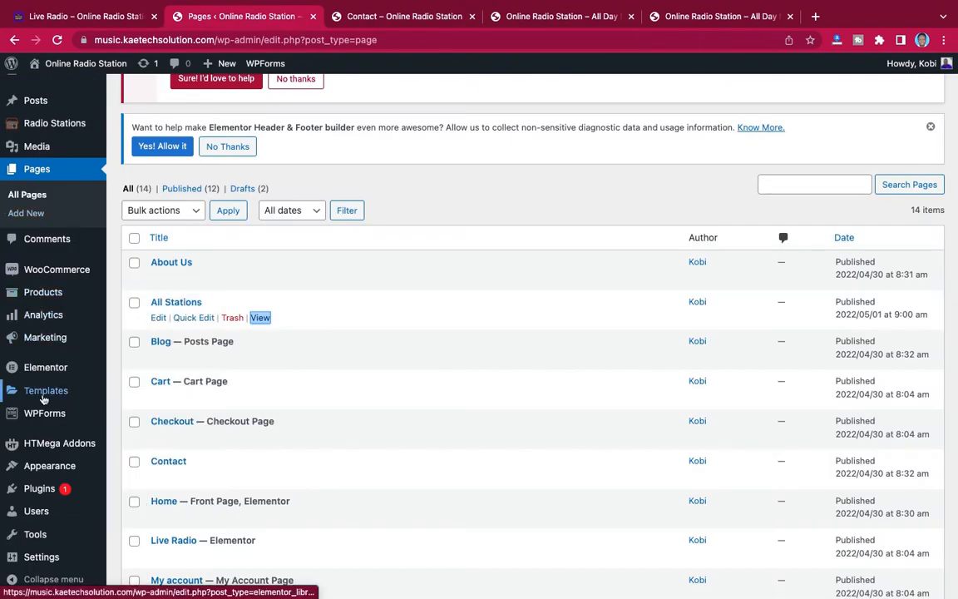
{"action": "mouse_move", "coordinate": [33, 421]}
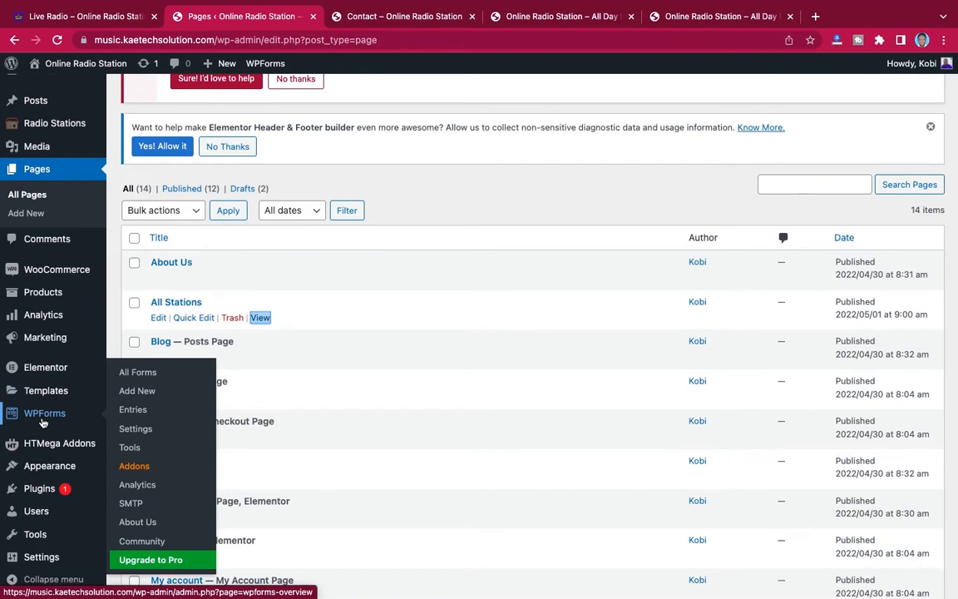
{"action": "left_click", "coordinate": [136, 395]}
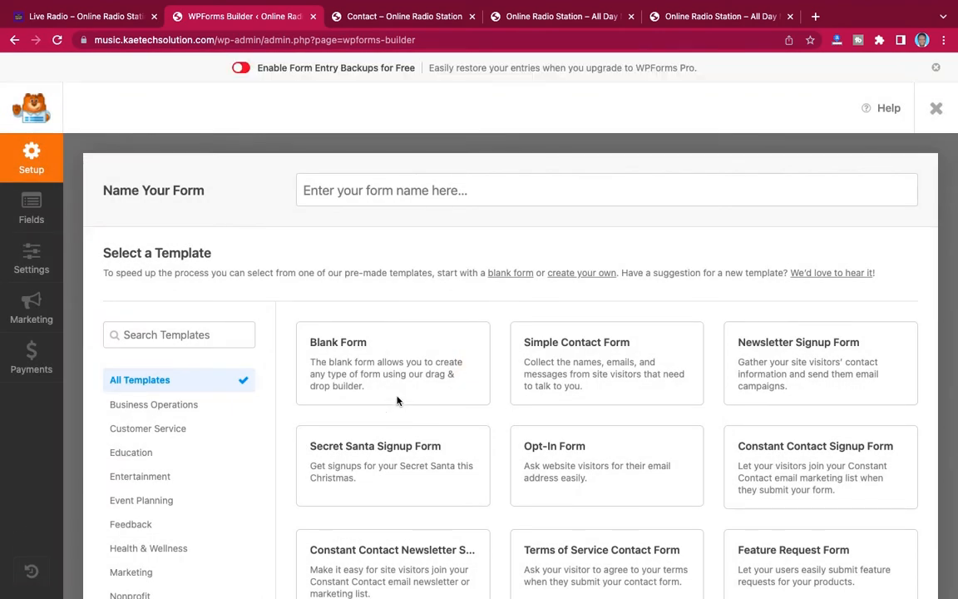
{"action": "mouse_move", "coordinate": [537, 341]}
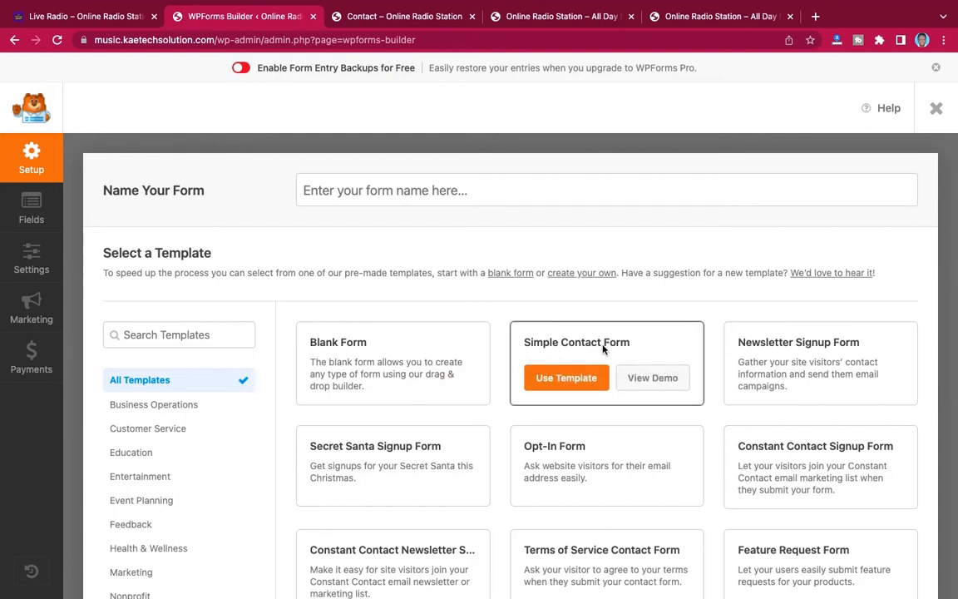
{"action": "left_click", "coordinate": [577, 383]}
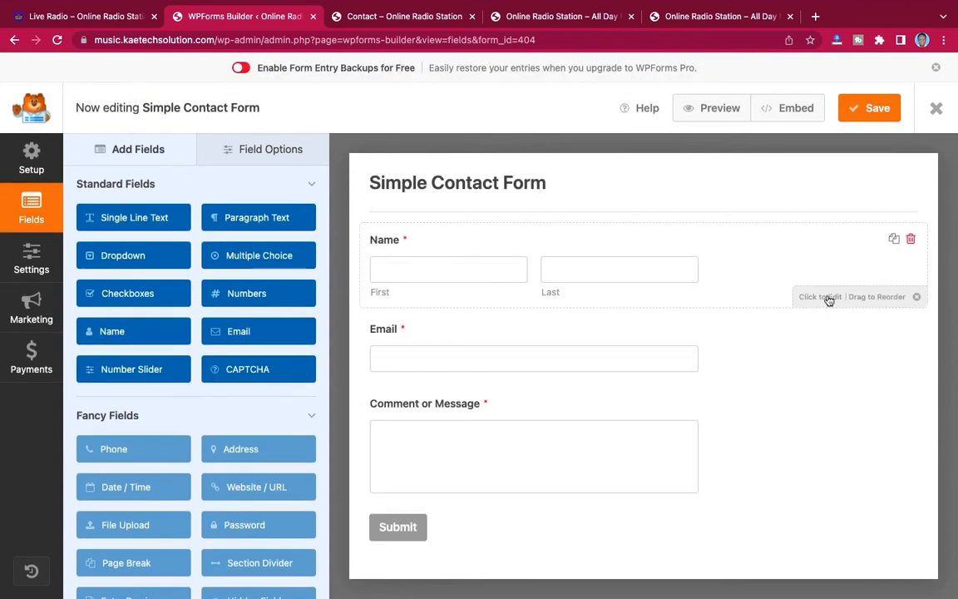
Set the form's Name field to the Simple format and its field size to Large
{"action": "left_click", "coordinate": [829, 299]}
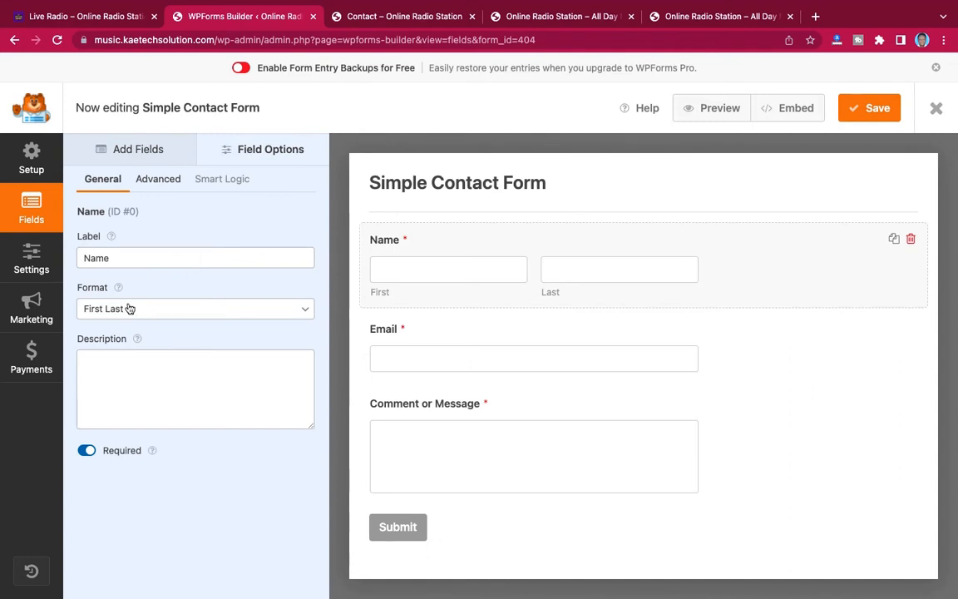
{"action": "left_click", "coordinate": [180, 309]}
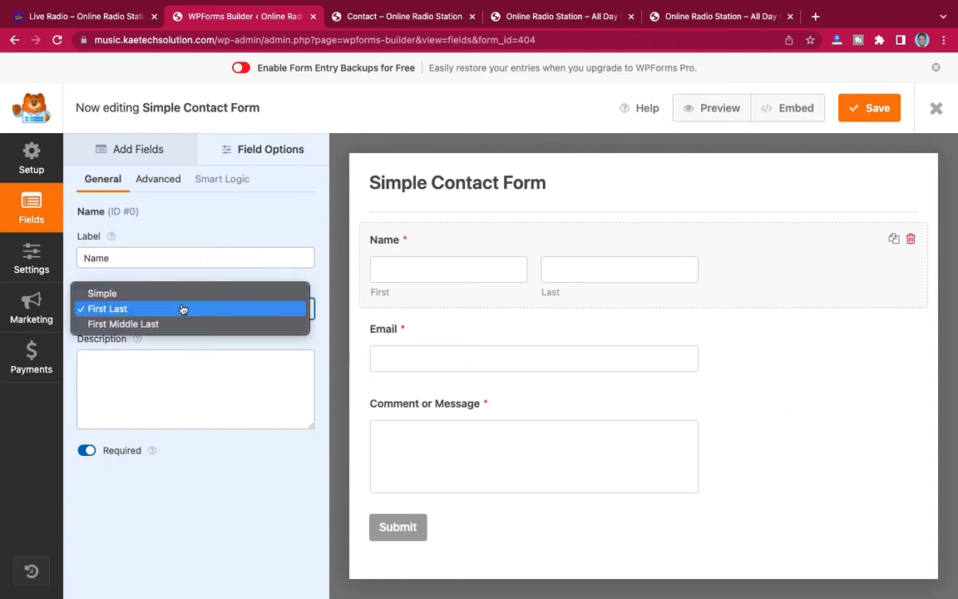
{"action": "left_click", "coordinate": [142, 293]}
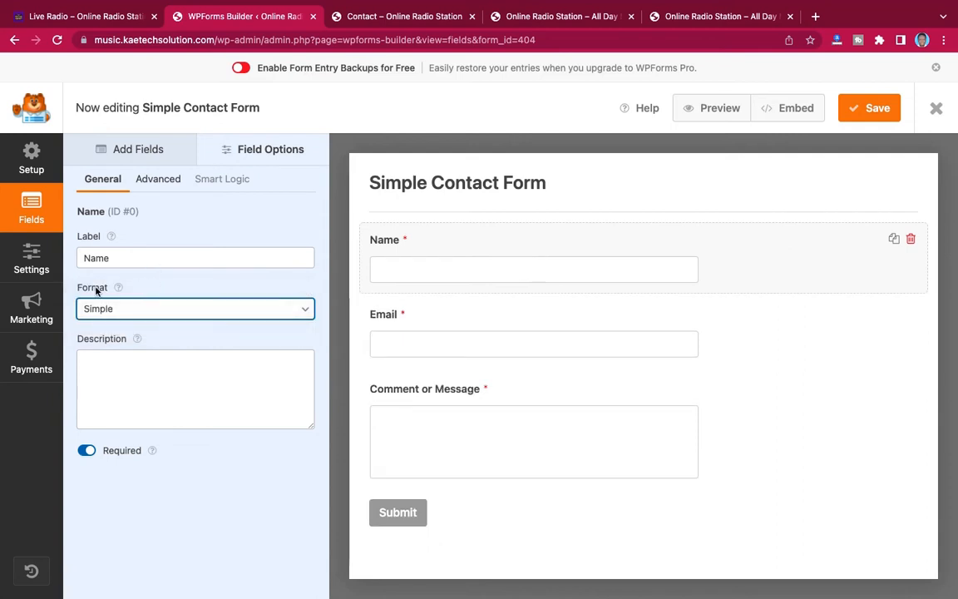
{"action": "left_click", "coordinate": [165, 181]}
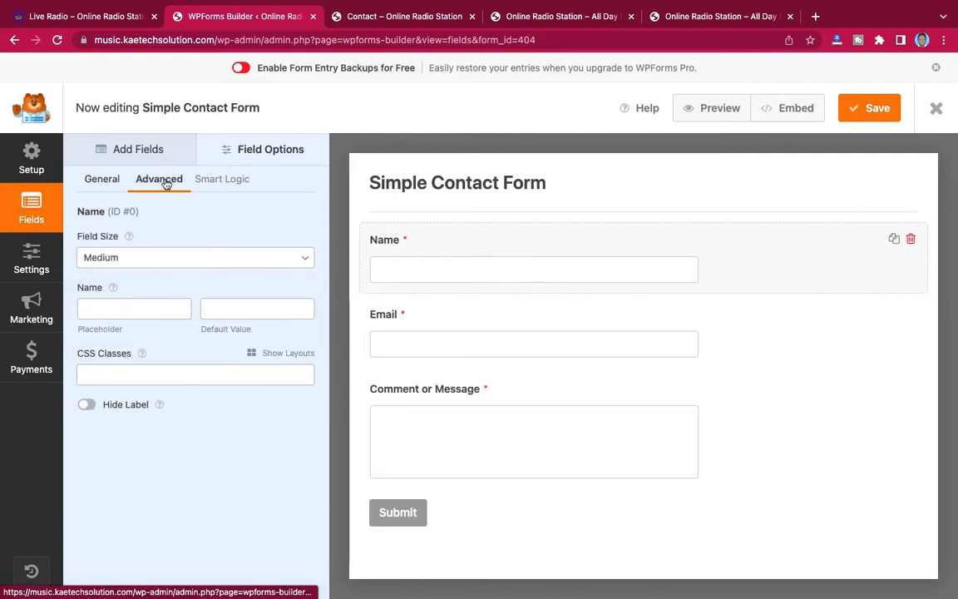
{"action": "left_click", "coordinate": [126, 258]}
{"action": "left_click", "coordinate": [117, 274]}
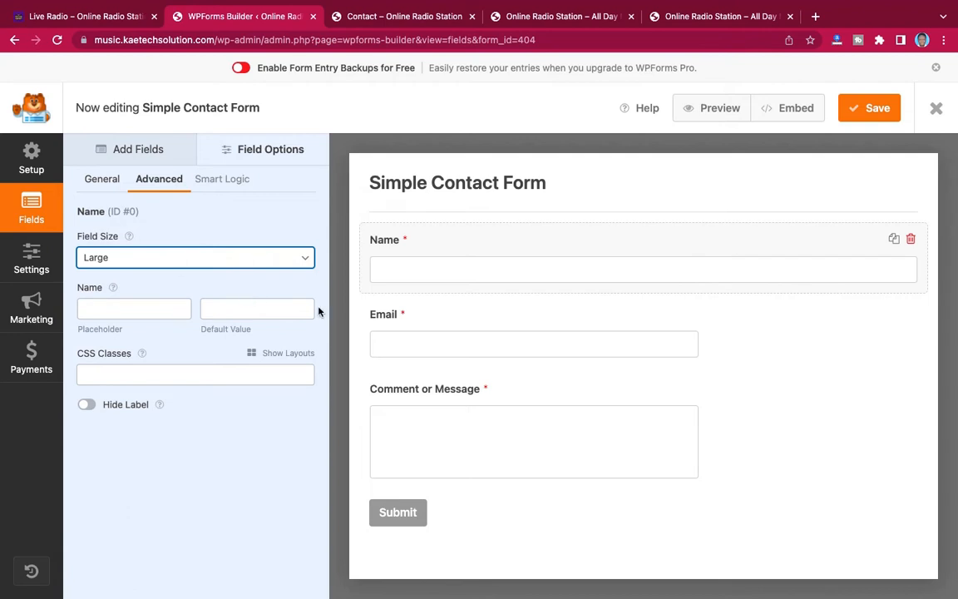
Set the field size of the form's Email field to Large
{"action": "left_click", "coordinate": [834, 358]}
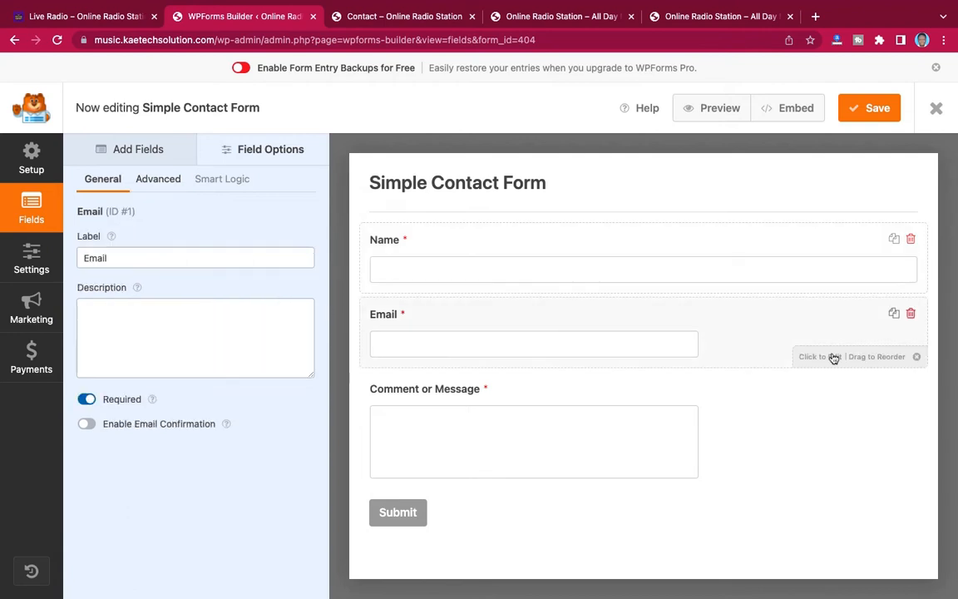
{"action": "left_click", "coordinate": [169, 184]}
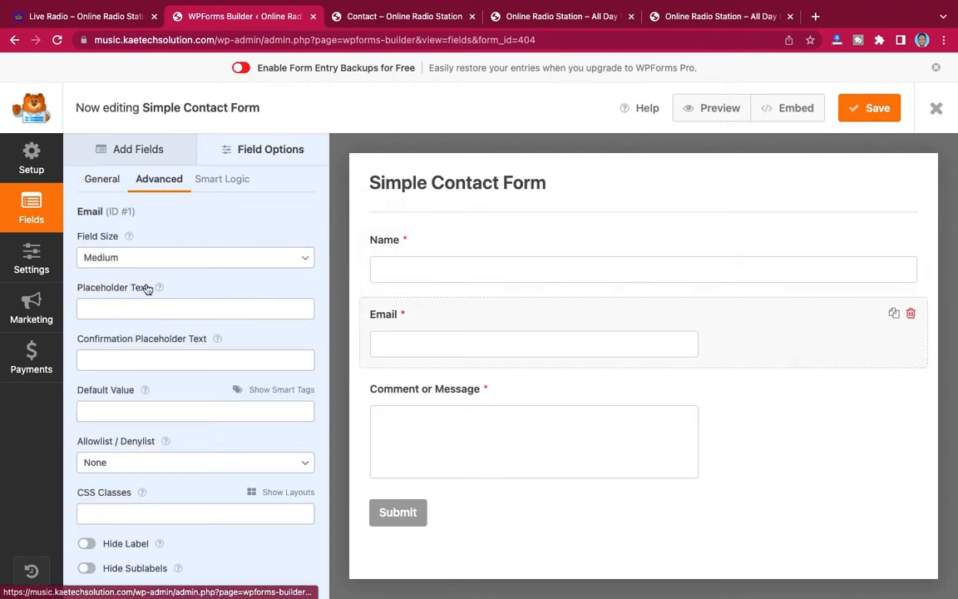
{"action": "left_click", "coordinate": [190, 257]}
{"action": "left_click", "coordinate": [178, 273]}
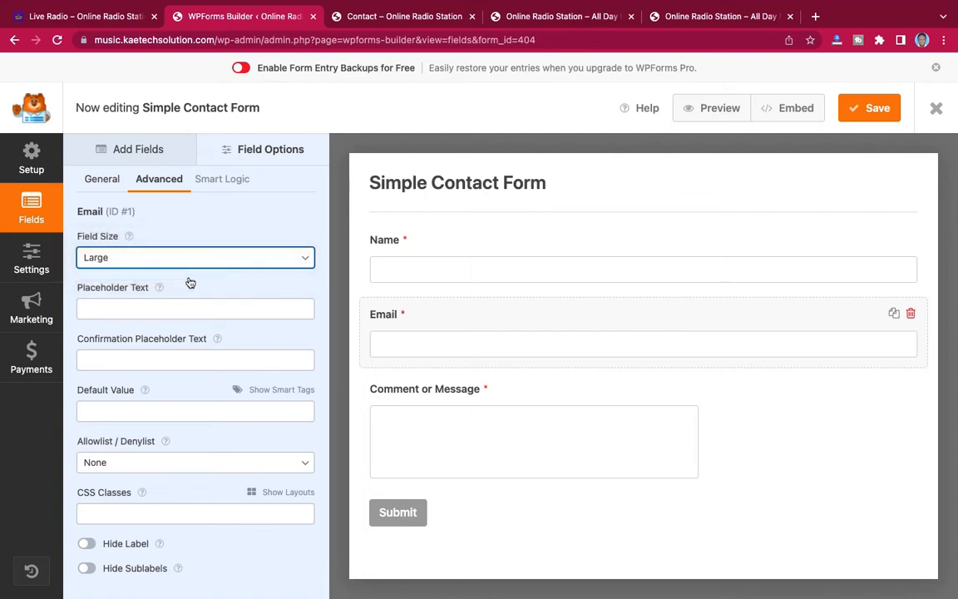
Set the field size of the Comment or Message field to Large, and check the form down to its submit button
{"action": "left_click", "coordinate": [834, 477]}
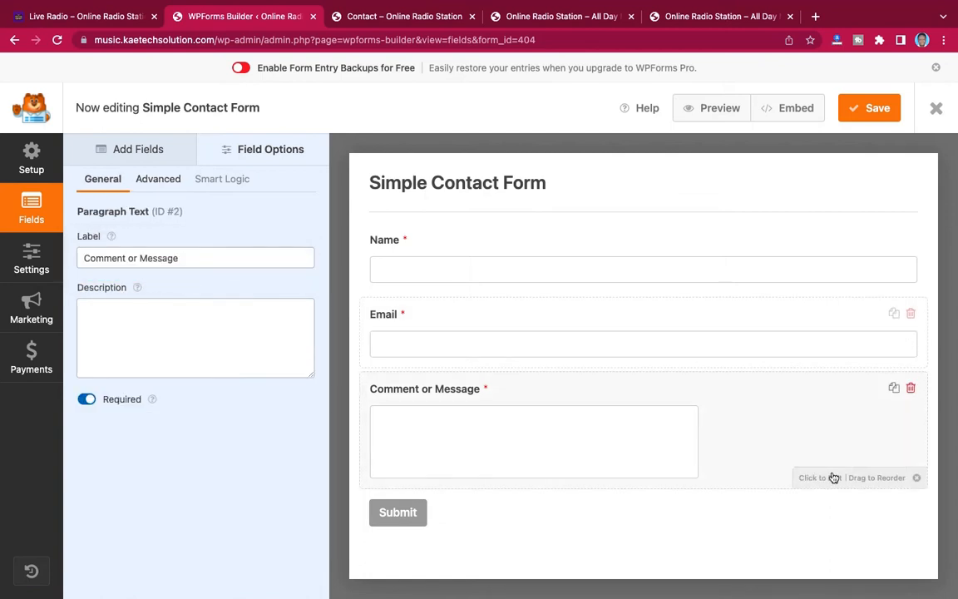
{"action": "left_click", "coordinate": [166, 176]}
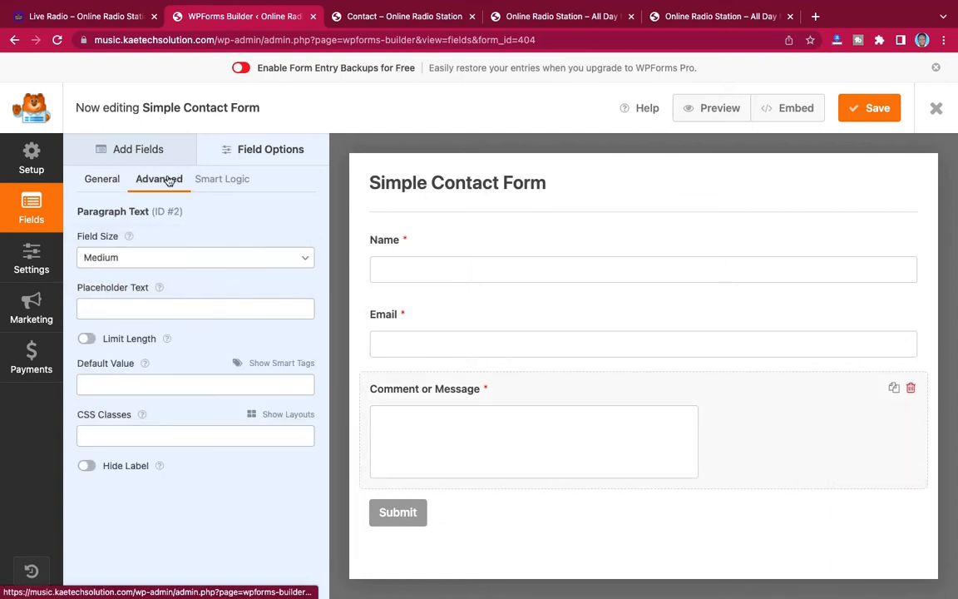
{"action": "left_click", "coordinate": [177, 257]}
{"action": "left_click", "coordinate": [163, 278]}
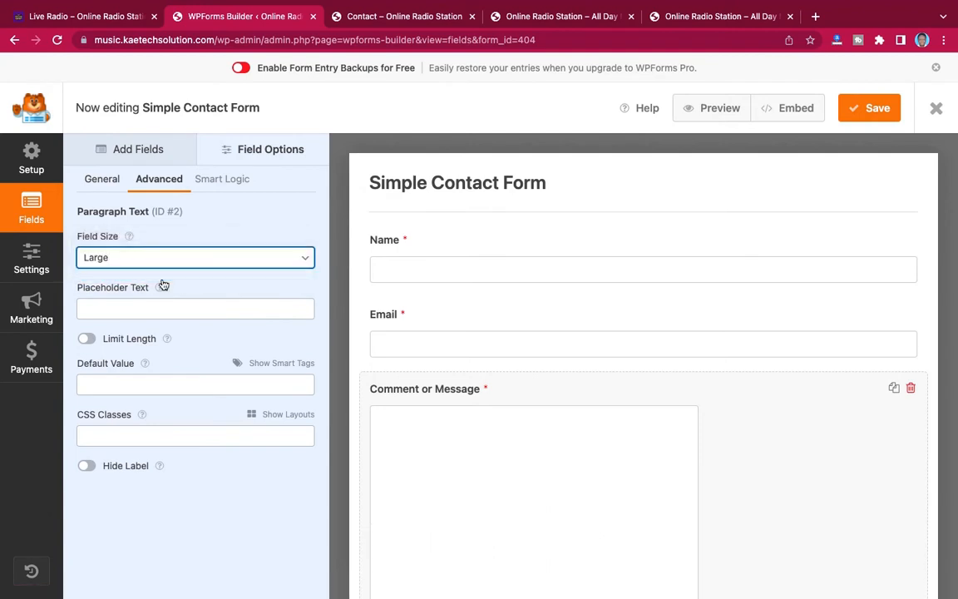
{"action": "scroll", "coordinate": [482, 350], "scroll_direction": "down", "scroll_amount": 2}
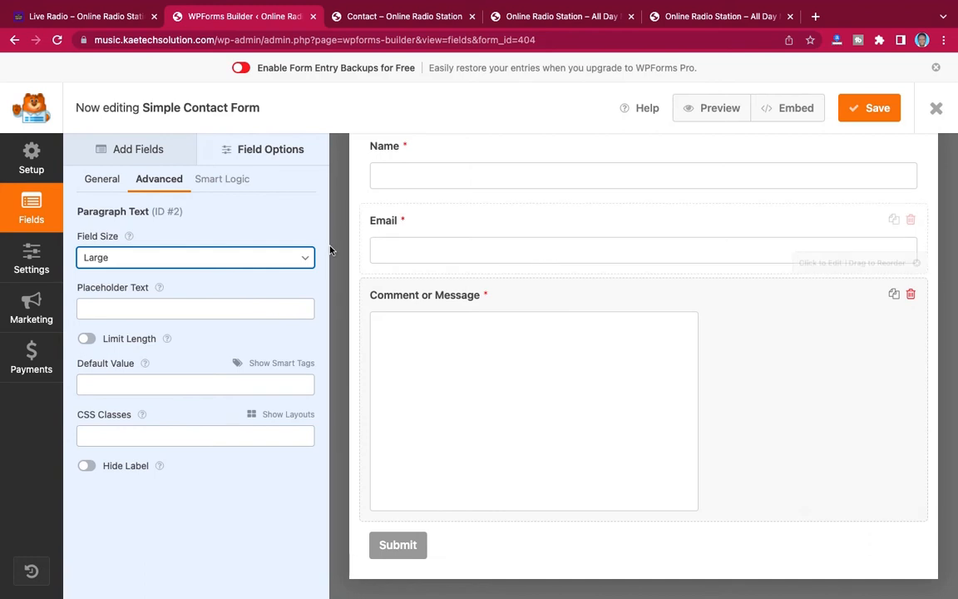
{"action": "scroll", "coordinate": [331, 250], "scroll_direction": "up", "scroll_amount": 2}
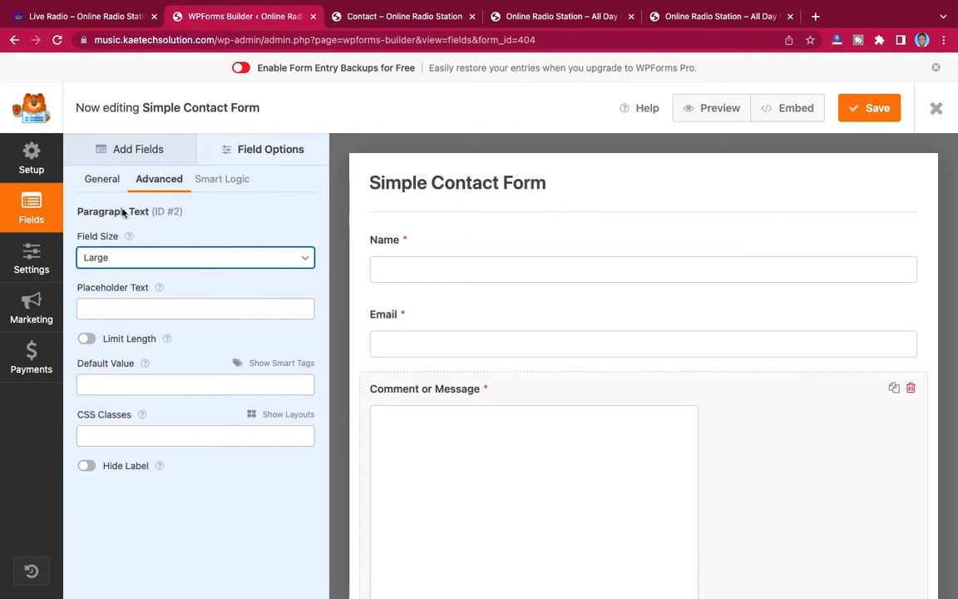
Rename the form as Contact Form in its general settings
{"action": "left_click", "coordinate": [44, 262]}
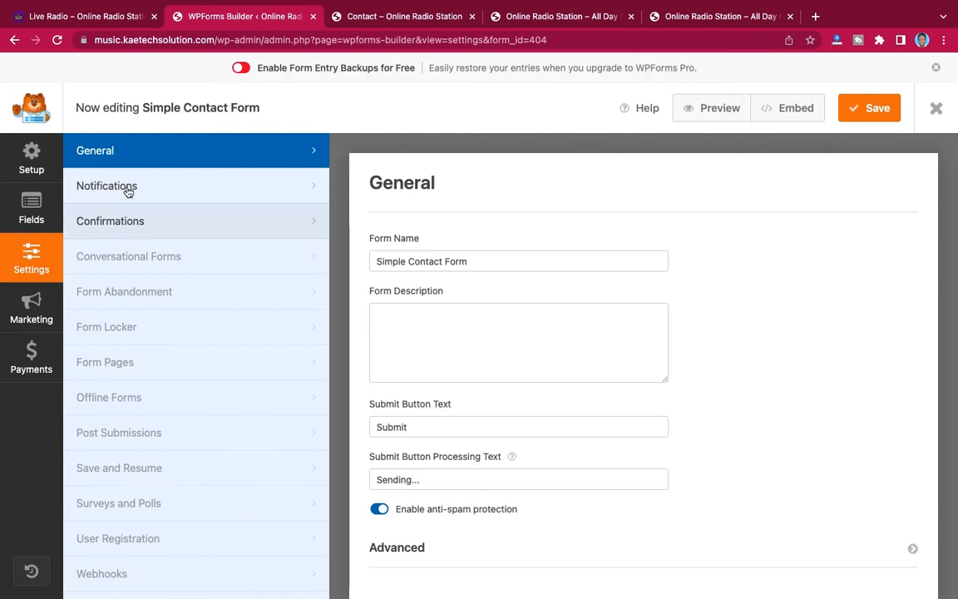
{"action": "scroll", "coordinate": [523, 405], "scroll_direction": "down", "scroll_amount": 1}
{"action": "scroll", "coordinate": [522, 401], "scroll_direction": "down", "scroll_amount": 1}
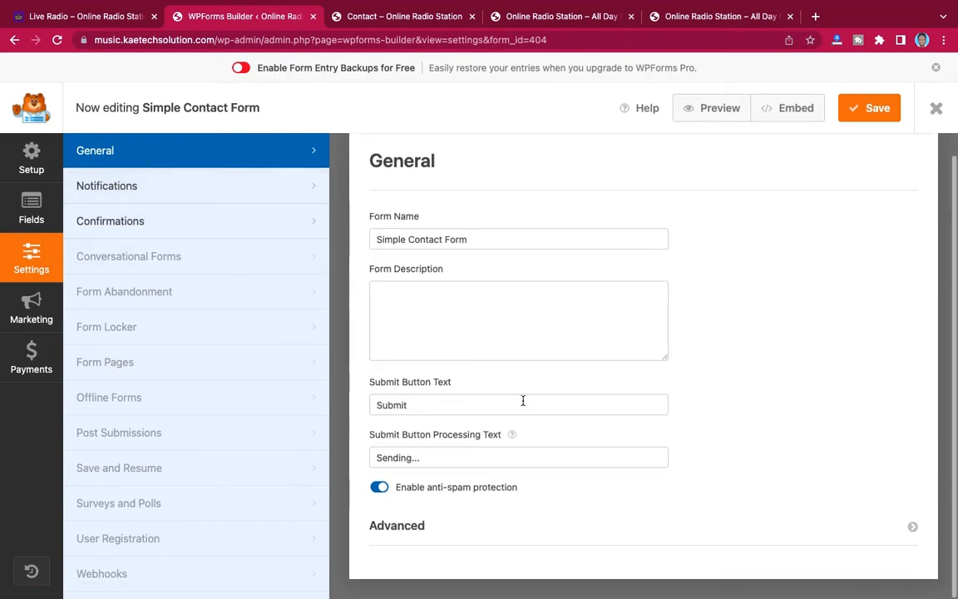
{"action": "scroll", "coordinate": [521, 400], "scroll_direction": "up", "scroll_amount": 1}
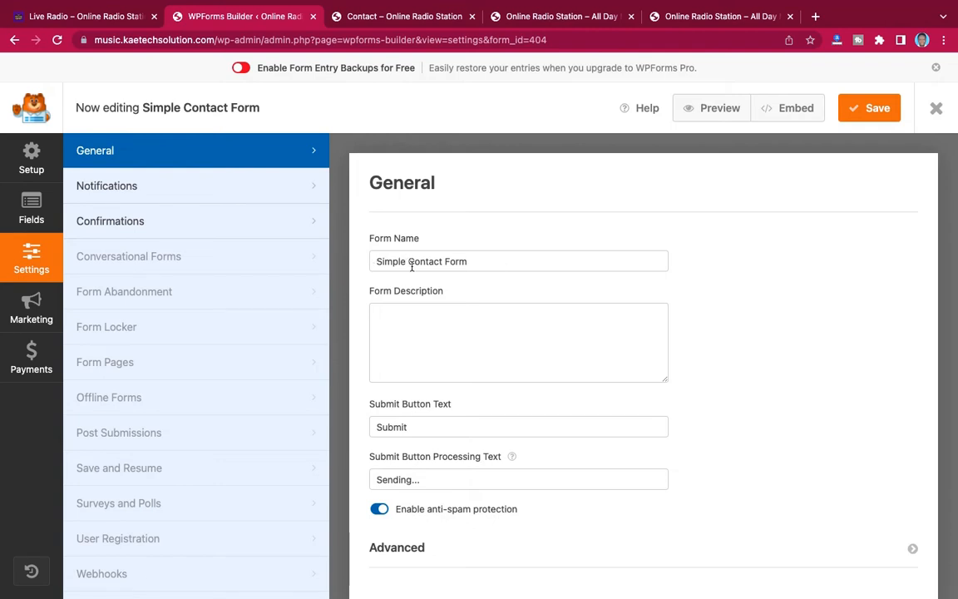
{"action": "left_click_drag", "start_coordinate": [407, 261], "coordinate": [370, 261]}
{"action": "key", "text": "BackSpace"}
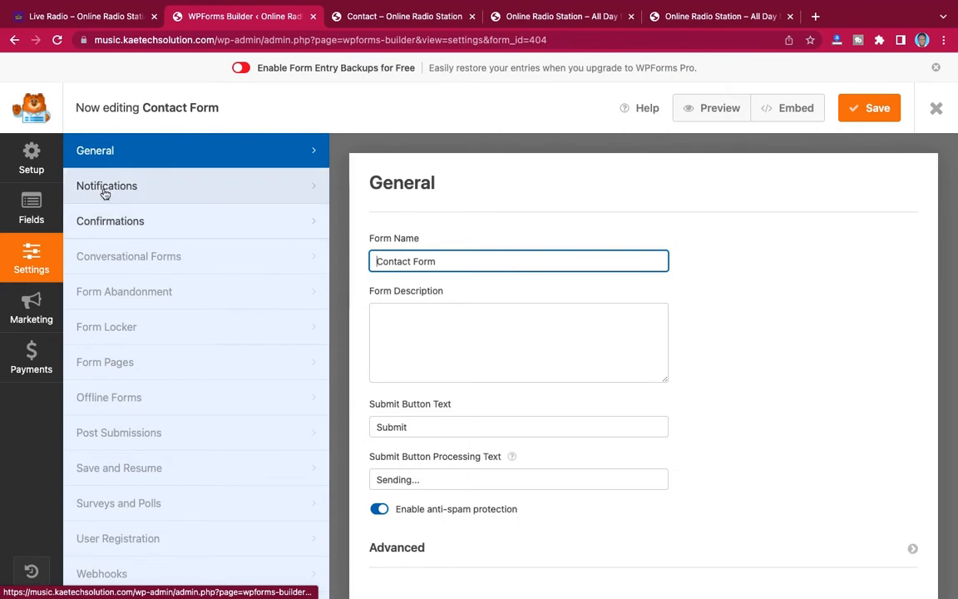
Review the form's notification settings and available confirmation types, keep the Message confirmation, and save the form
{"action": "left_click", "coordinate": [145, 187]}
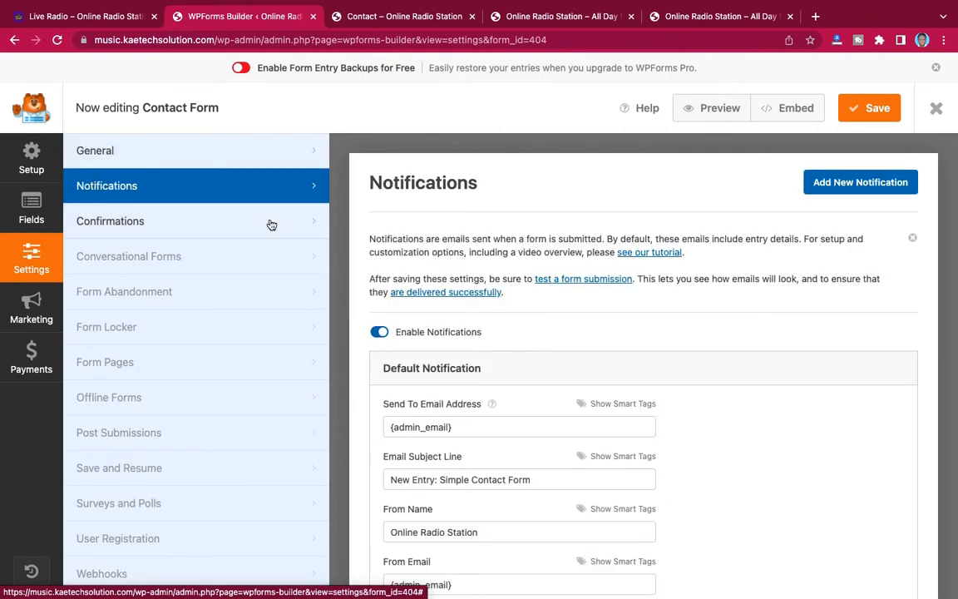
{"action": "scroll", "coordinate": [483, 329], "scroll_direction": "down", "scroll_amount": 5}
{"action": "scroll", "coordinate": [449, 235], "scroll_direction": "up", "scroll_amount": 2}
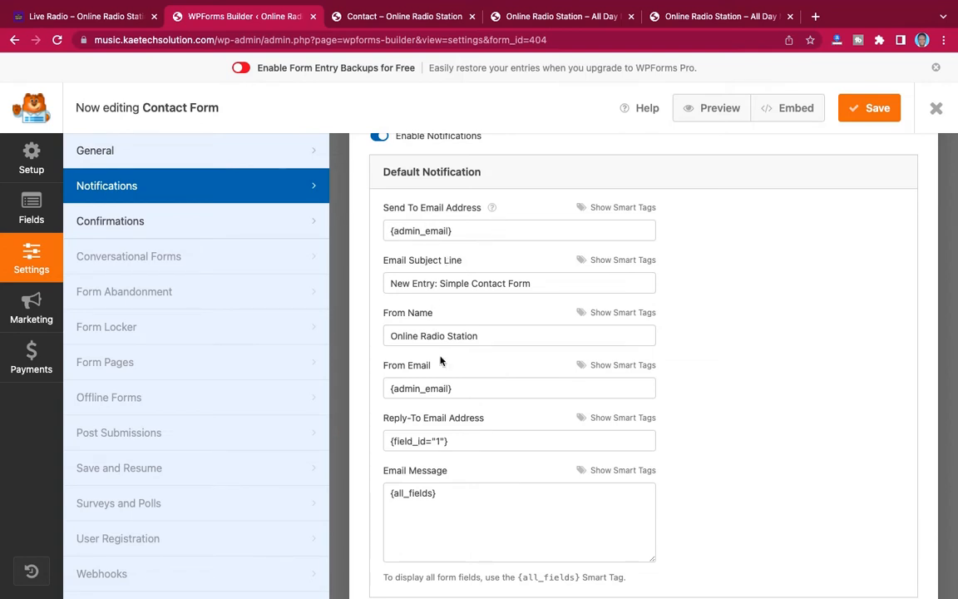
{"action": "left_click", "coordinate": [207, 218]}
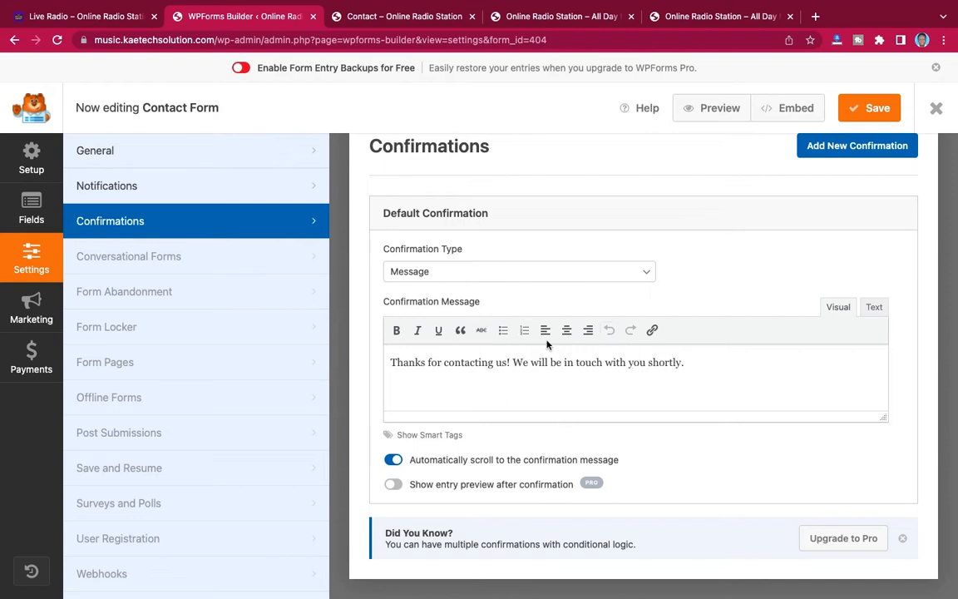
{"action": "left_click", "coordinate": [516, 271]}
{"action": "key", "text": "Down"}
{"action": "key", "text": "Down"}
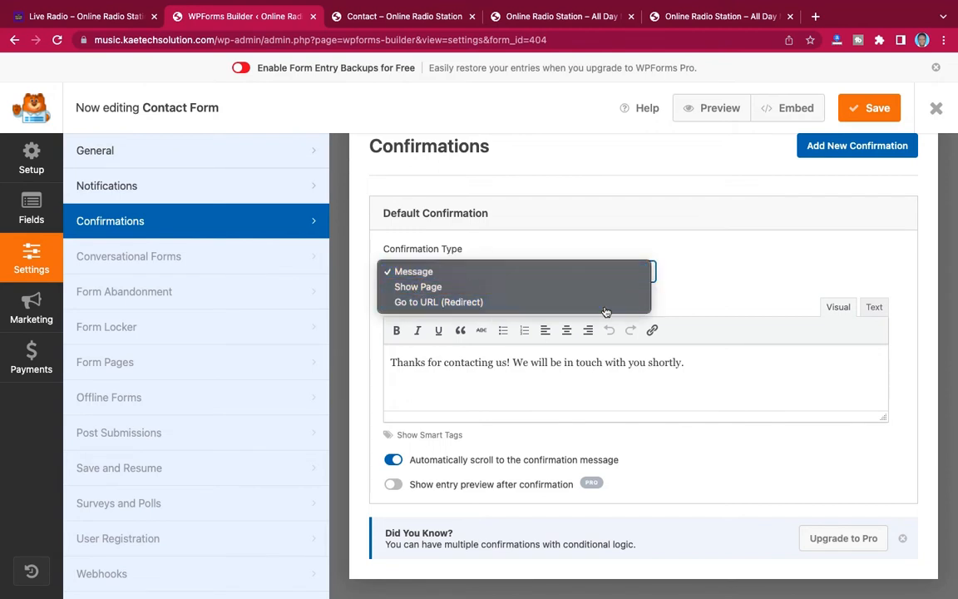
{"action": "left_click", "coordinate": [723, 280]}
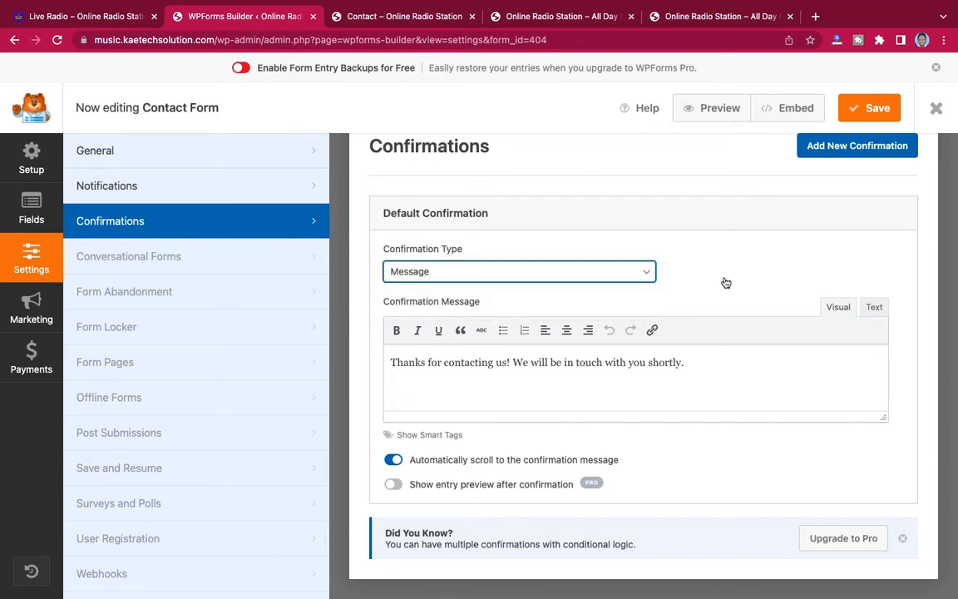
{"action": "left_click", "coordinate": [868, 110]}
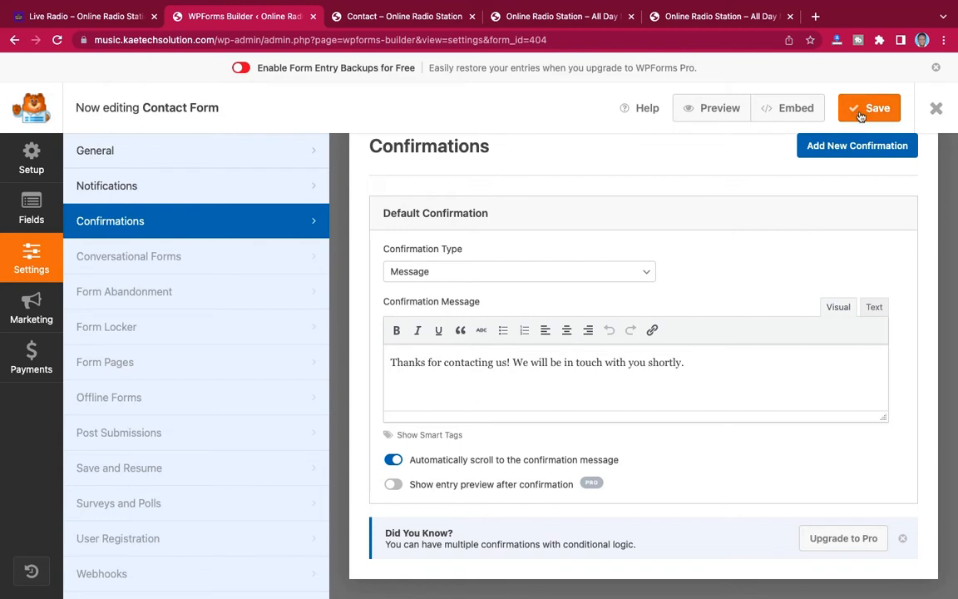
Open the site's Contact page for editing with Elementor, and close the form builder
{"action": "left_click", "coordinate": [405, 17]}
{"action": "left_click", "coordinate": [341, 63]}
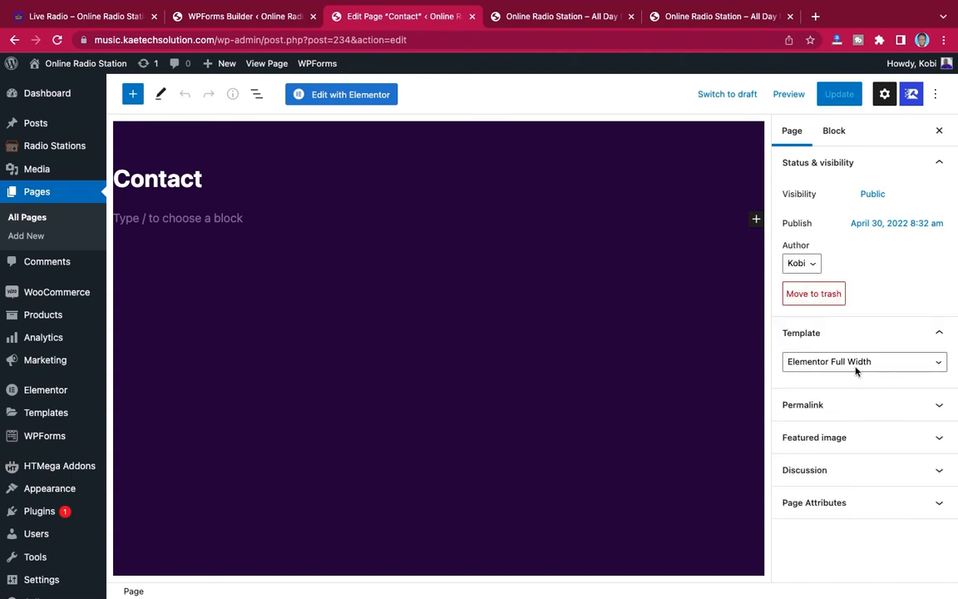
{"action": "left_click", "coordinate": [342, 97]}
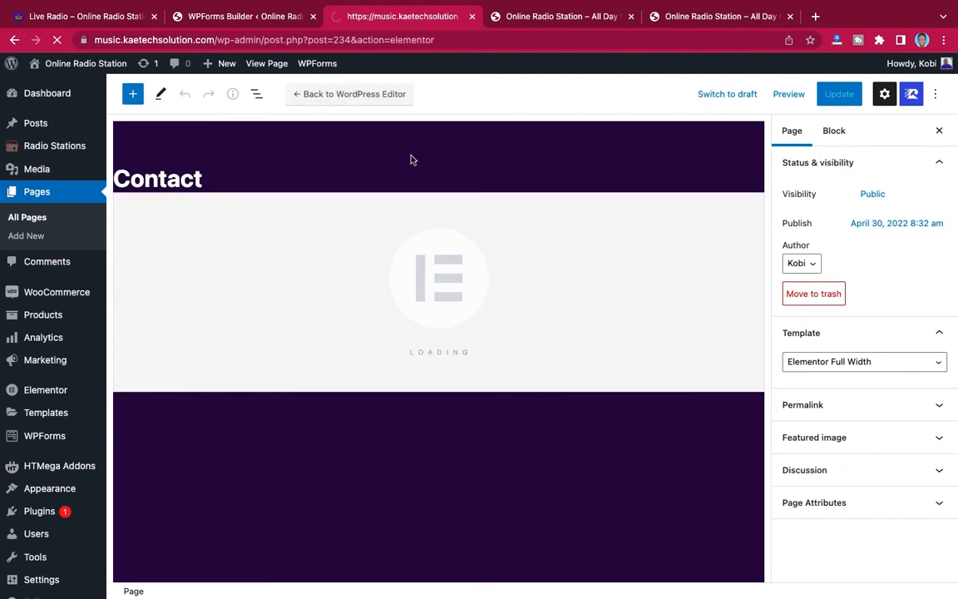
{"action": "left_click", "coordinate": [241, 16]}
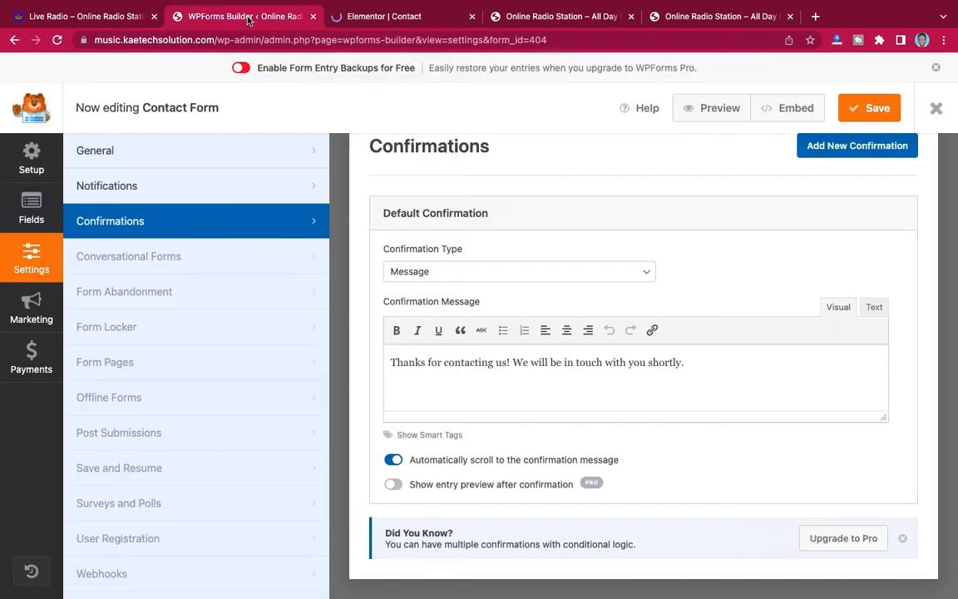
{"action": "left_click", "coordinate": [936, 109]}
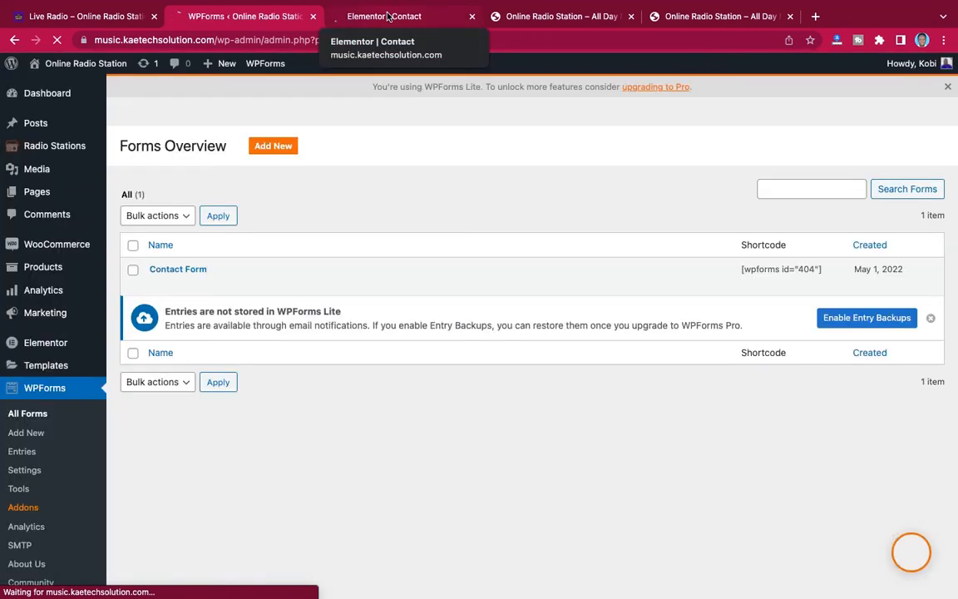
Place a WPForms widget on the Contact page and select Contact Form as its form
{"action": "left_click", "coordinate": [388, 17]}
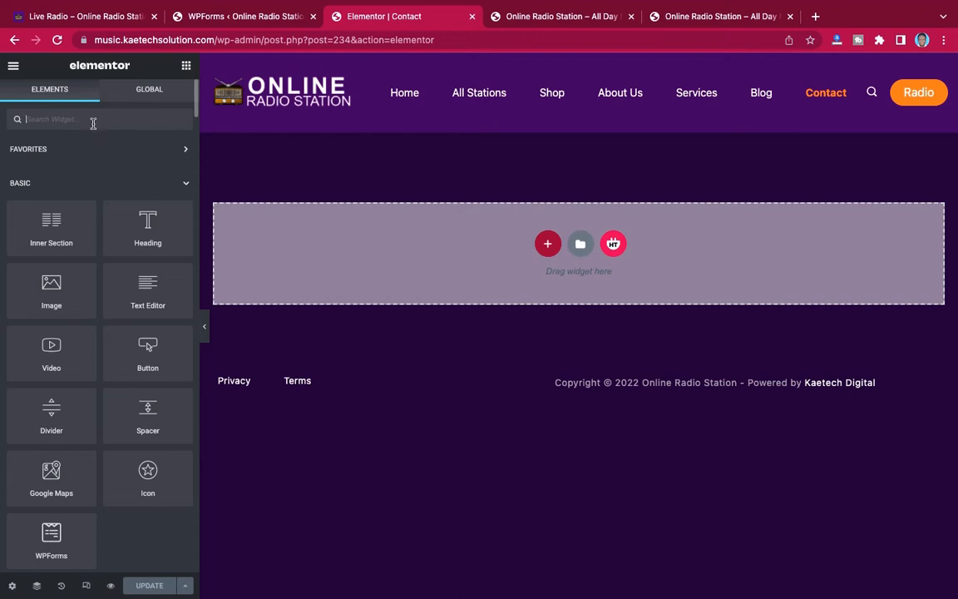
{"action": "type", "text": "form"}
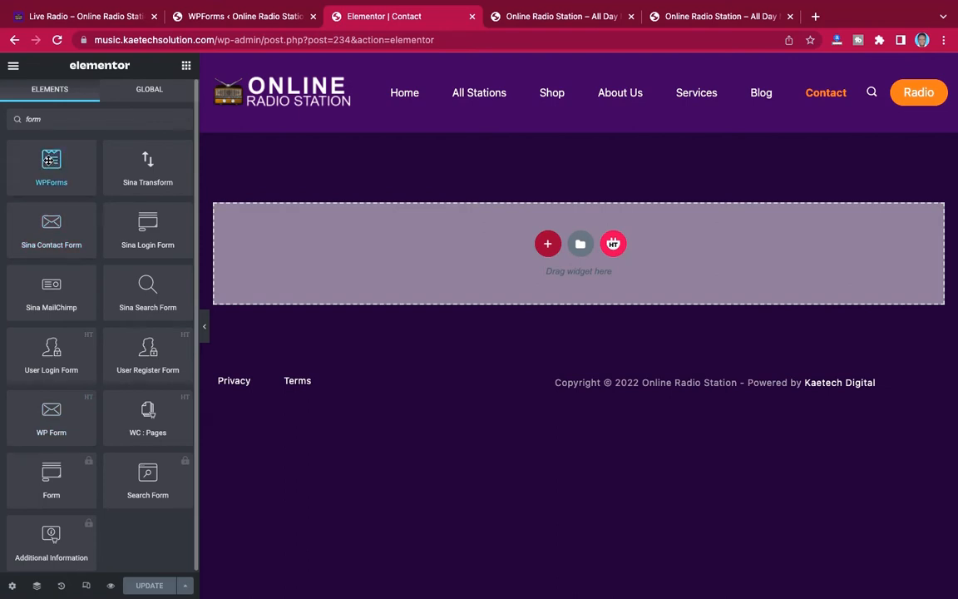
{"action": "left_click_drag", "start_coordinate": [49, 159], "coordinate": [552, 246]}
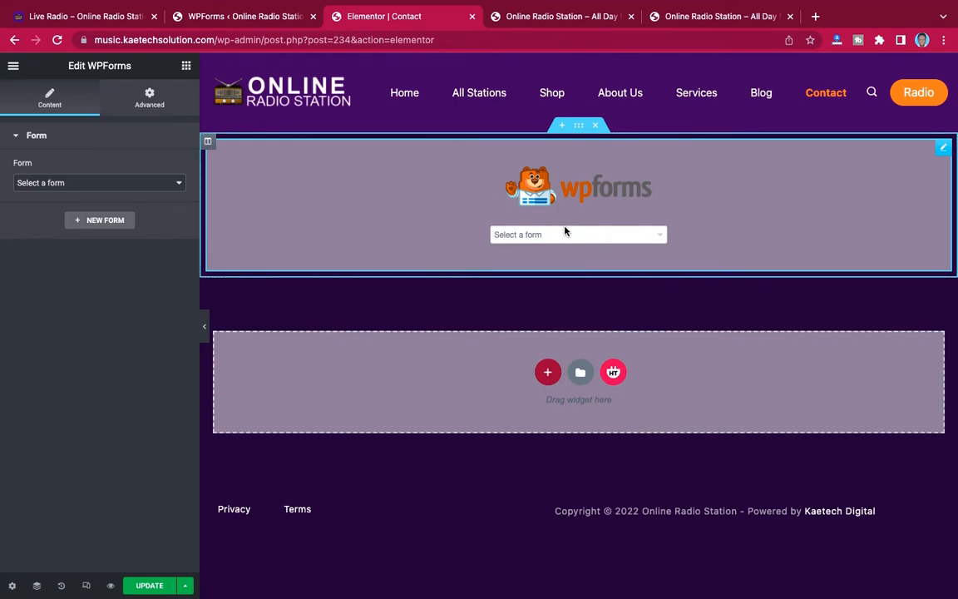
{"action": "left_click", "coordinate": [106, 183]}
{"action": "left_click", "coordinate": [97, 197]}
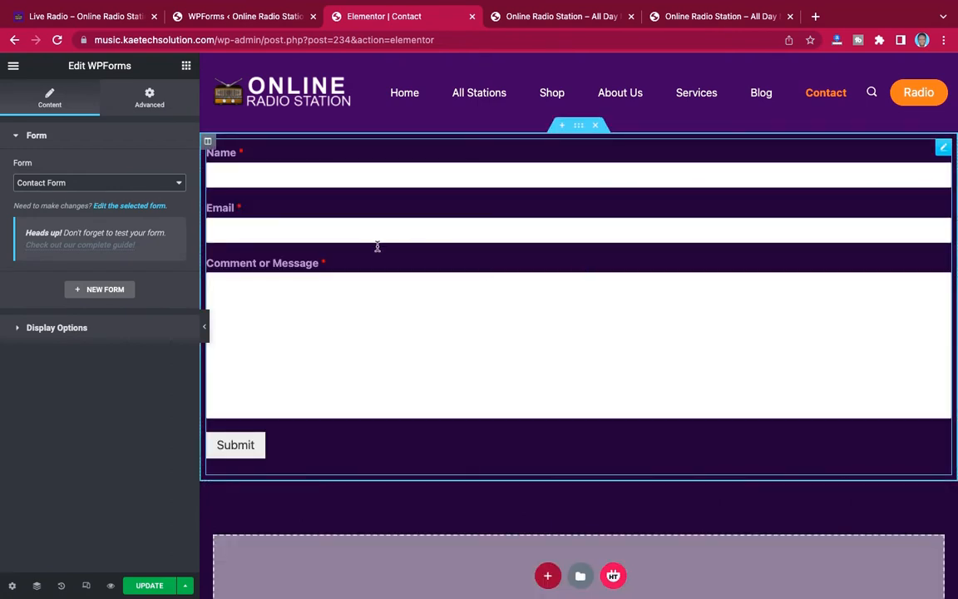
Check the WPForms widget's advanced and display options, and delete the widget from the page
{"action": "left_click", "coordinate": [149, 100]}
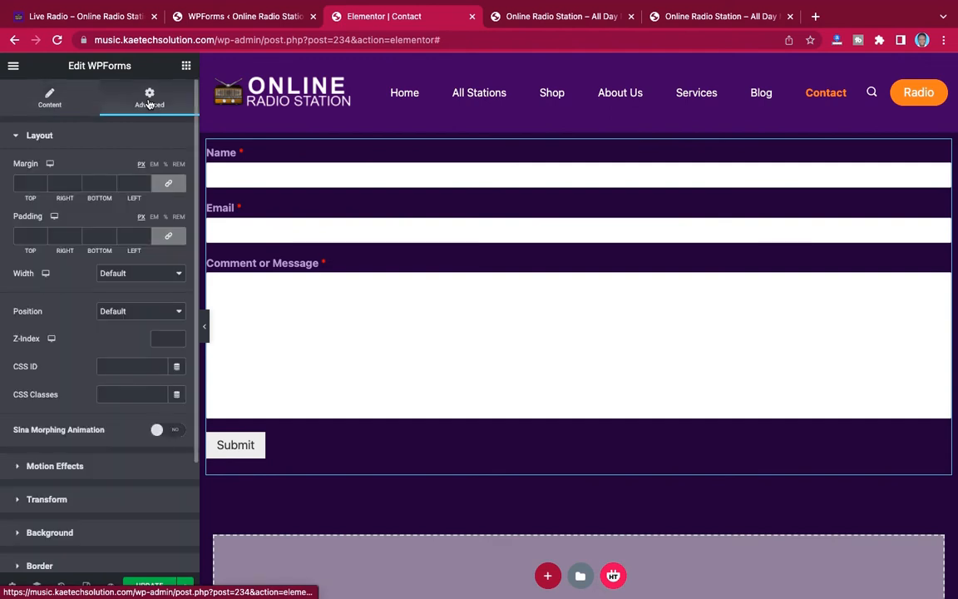
{"action": "scroll", "coordinate": [90, 216], "scroll_direction": "down", "scroll_amount": 3}
{"action": "scroll", "coordinate": [90, 214], "scroll_direction": "up", "scroll_amount": 3}
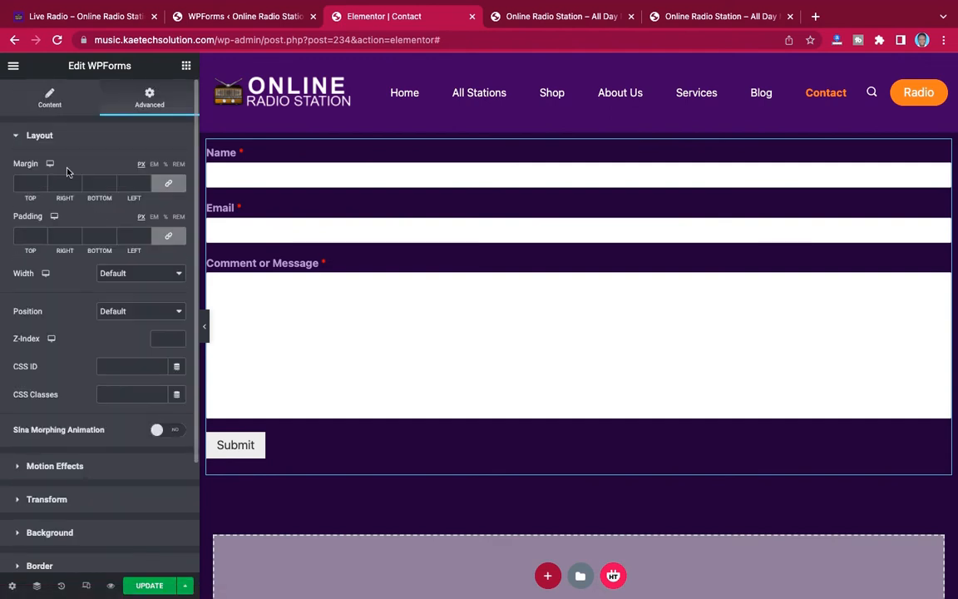
{"action": "left_click", "coordinate": [50, 98]}
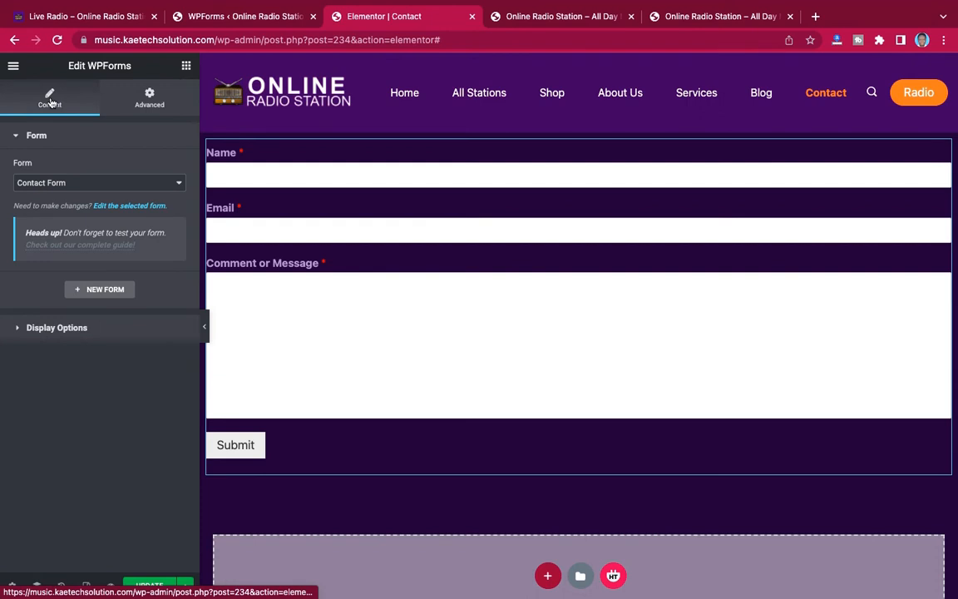
{"action": "left_click", "coordinate": [48, 329]}
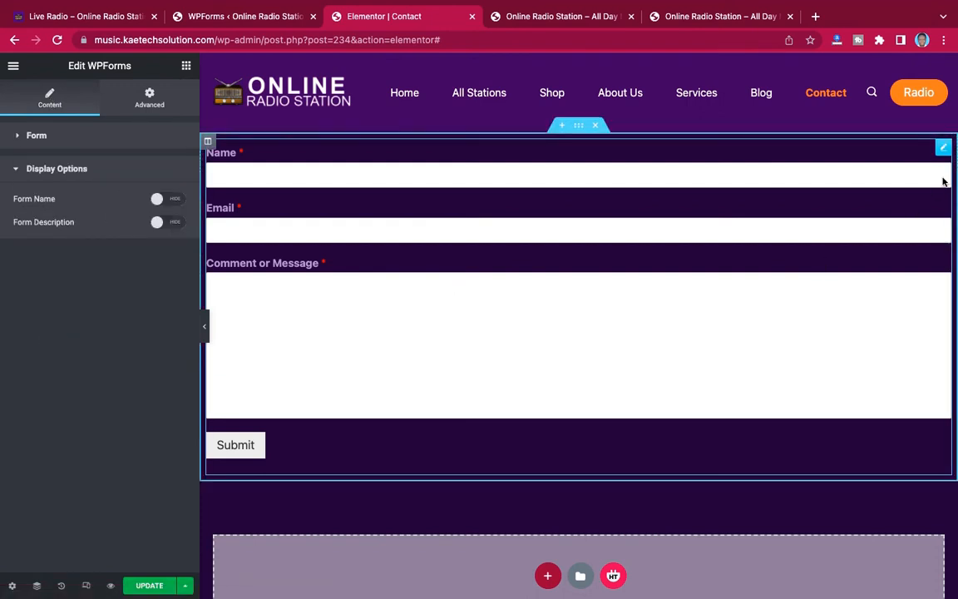
{"action": "right_click", "coordinate": [944, 149]}
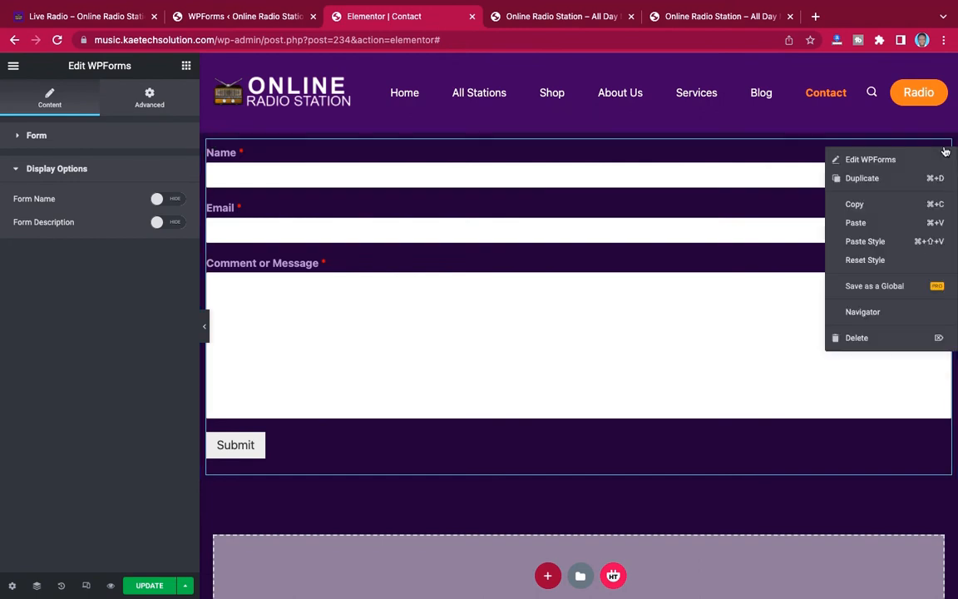
{"action": "left_click", "coordinate": [863, 341]}
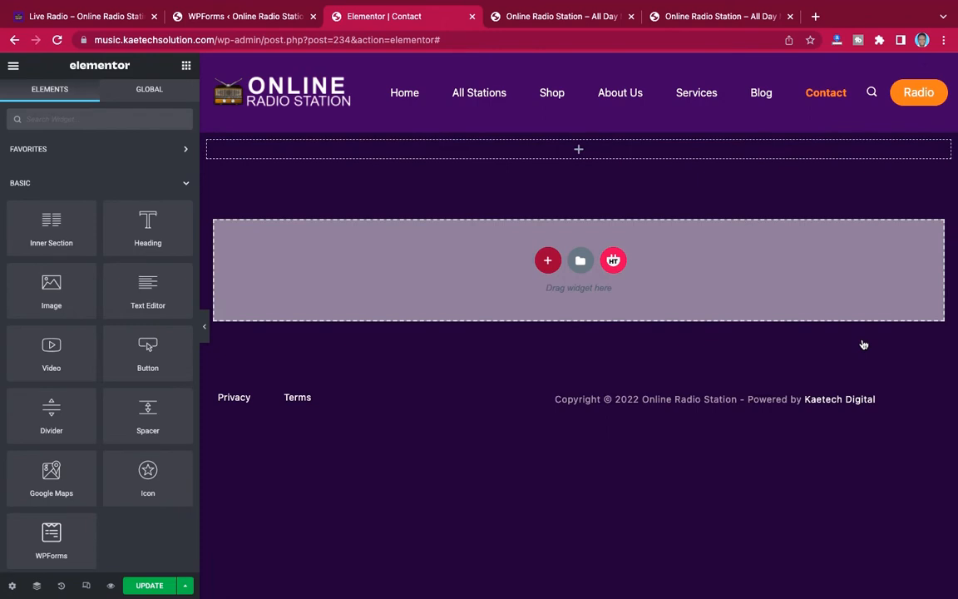
Add the HT WP Form widget to the empty section and select Contact Form as its form
{"action": "left_click", "coordinate": [85, 118]}
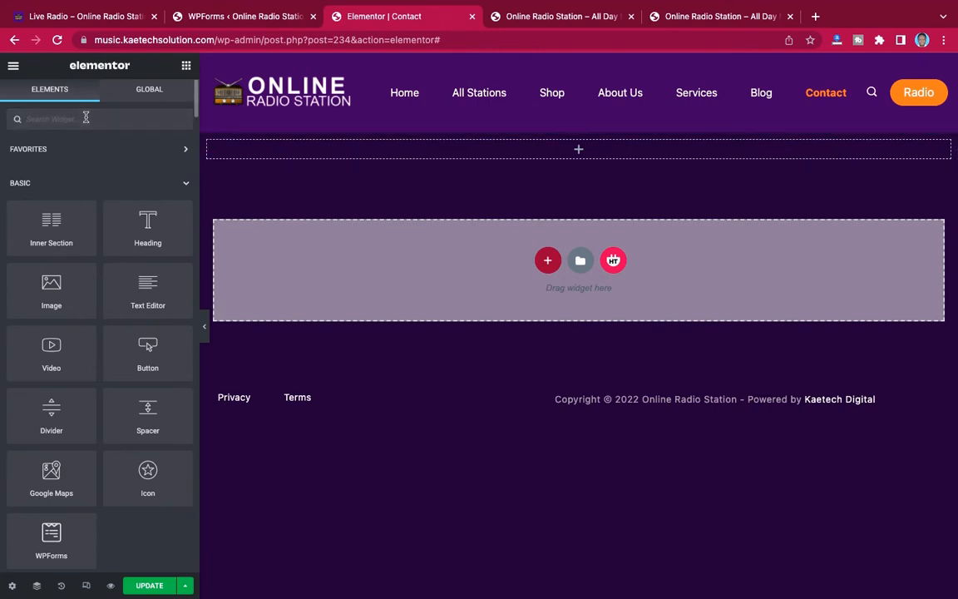
{"action": "type", "text": "wp"}
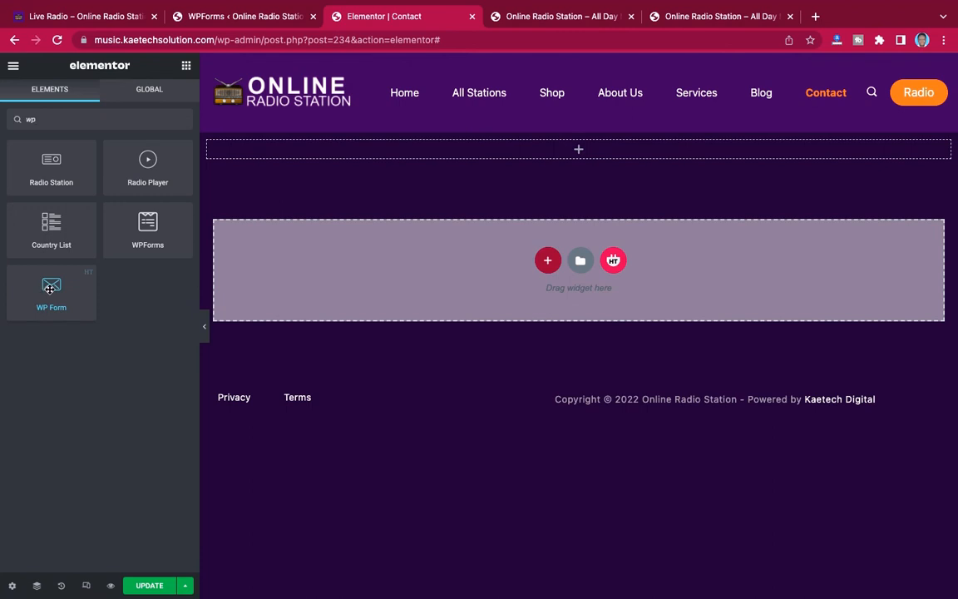
{"action": "left_click_drag", "start_coordinate": [50, 289], "coordinate": [549, 144]}
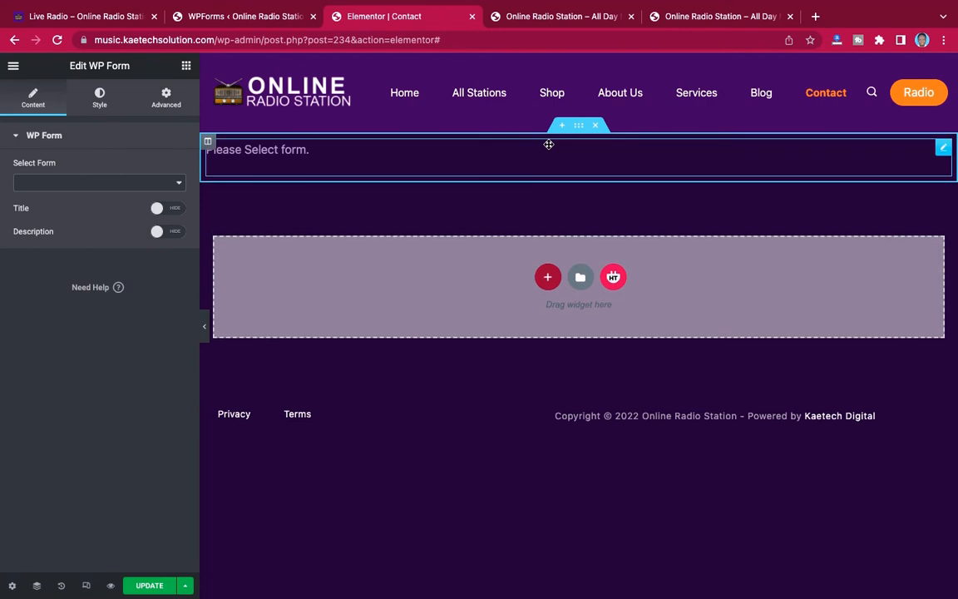
{"action": "left_click", "coordinate": [106, 183]}
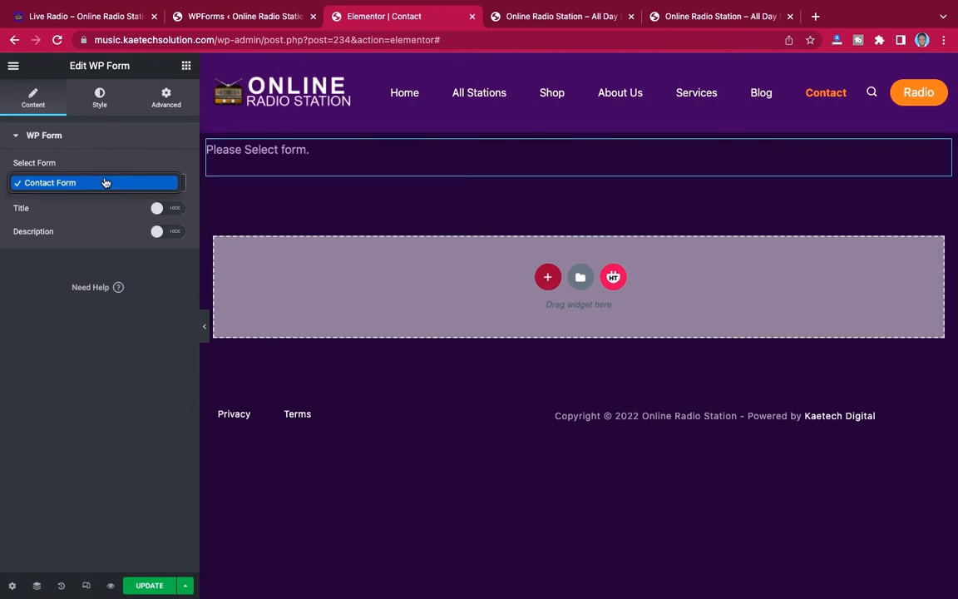
{"action": "left_click", "coordinate": [94, 185]}
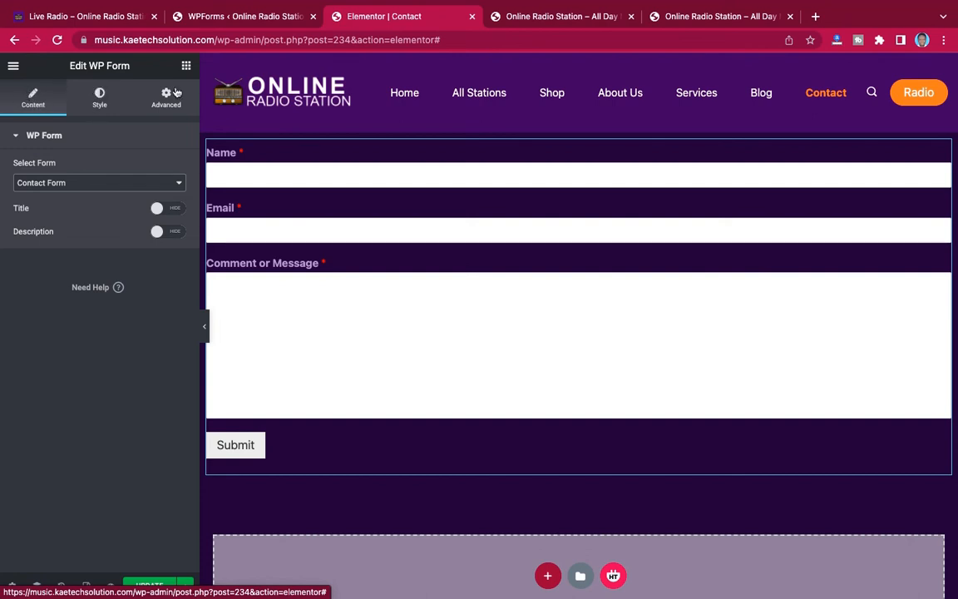
Try center and right alignment on the form's labels, and set them to left alignment
{"action": "left_click", "coordinate": [100, 98]}
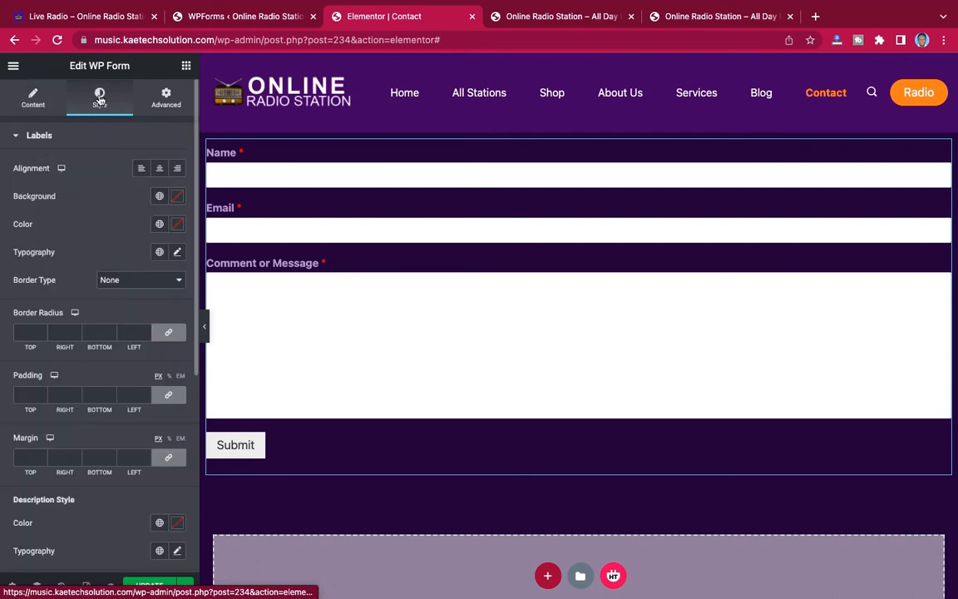
{"action": "scroll", "coordinate": [70, 220], "scroll_direction": "down", "scroll_amount": 1}
{"action": "scroll", "coordinate": [71, 220], "scroll_direction": "up", "scroll_amount": 1}
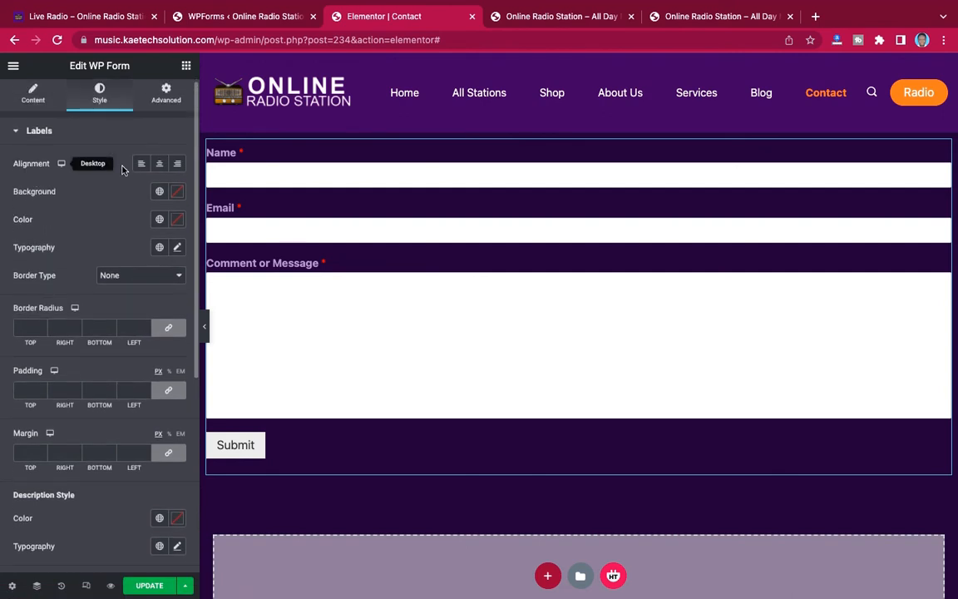
{"action": "left_click", "coordinate": [160, 166]}
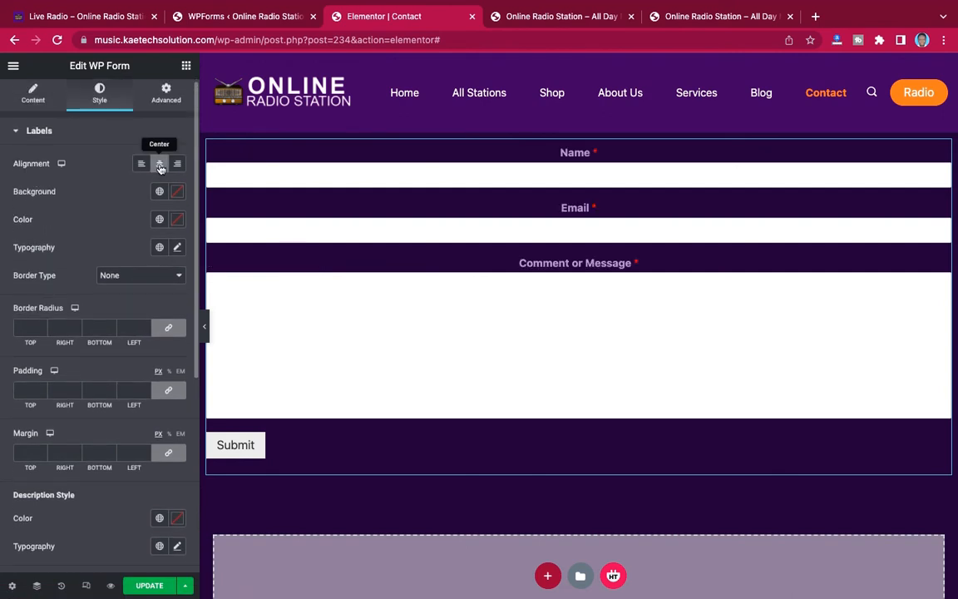
{"action": "left_click", "coordinate": [176, 165]}
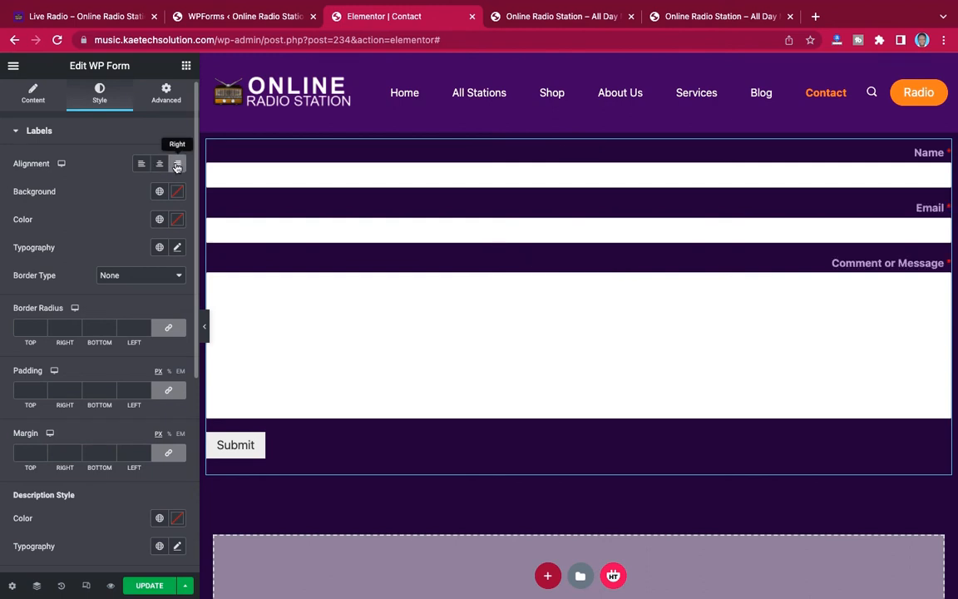
{"action": "left_click", "coordinate": [142, 164]}
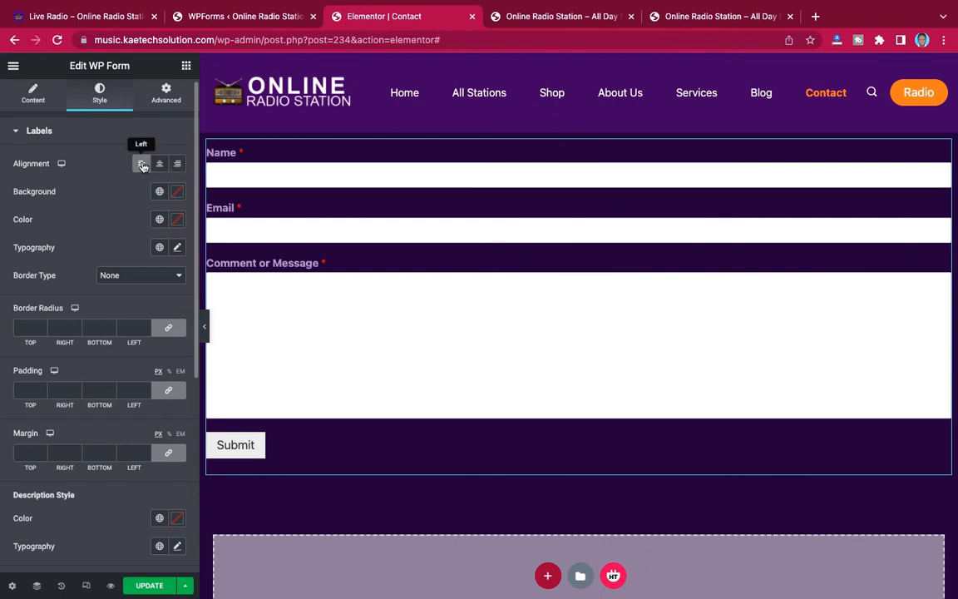
Set the form's label color to white (#FFFFFF), and open the style settings of its submit button
{"action": "left_click", "coordinate": [177, 222]}
{"action": "left_click_drag", "start_coordinate": [28, 273], "coordinate": [5, 251]}
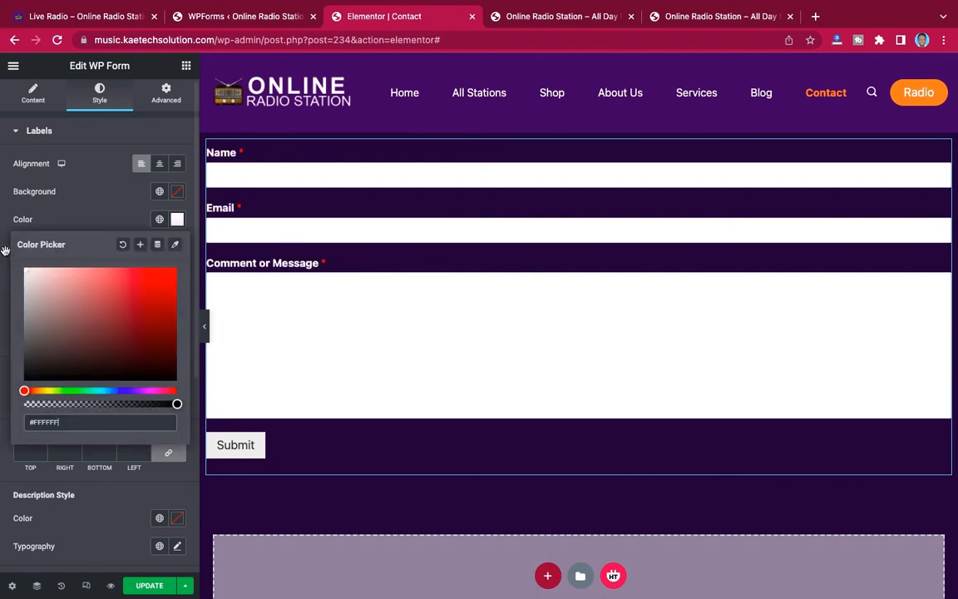
{"action": "left_click", "coordinate": [73, 199]}
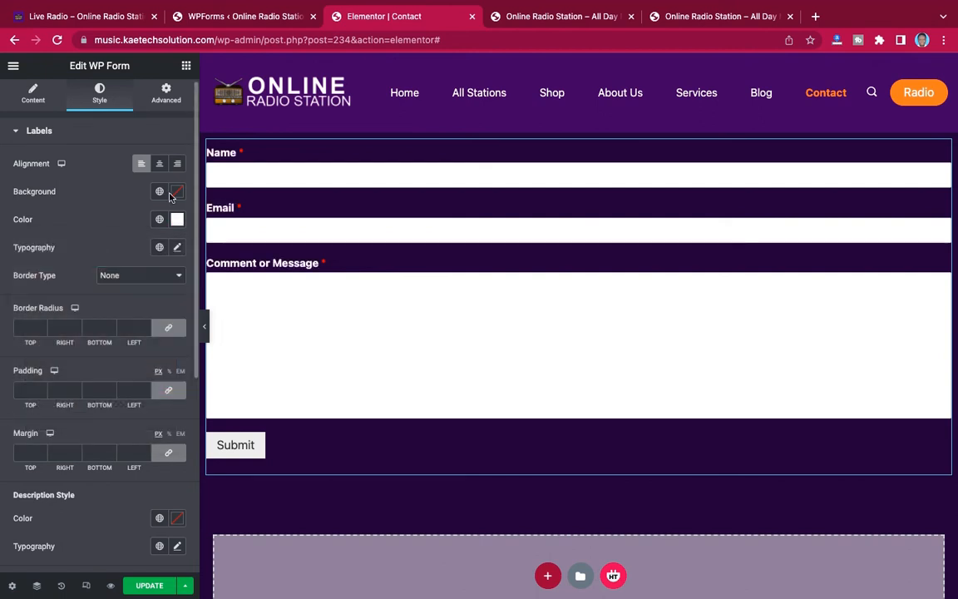
{"action": "scroll", "coordinate": [142, 272], "scroll_direction": "down", "scroll_amount": 1}
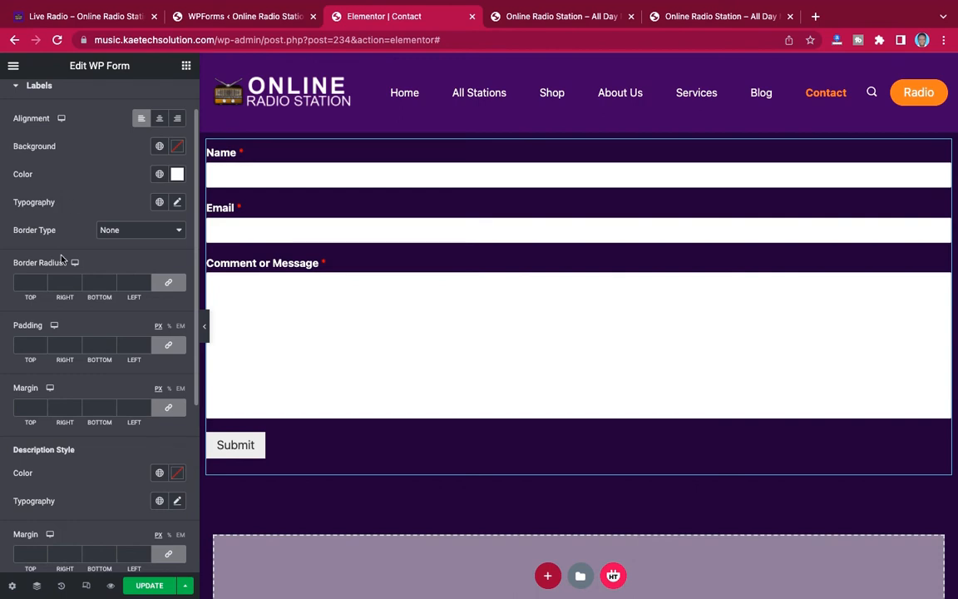
{"action": "scroll", "coordinate": [61, 258], "scroll_direction": "down", "scroll_amount": 5}
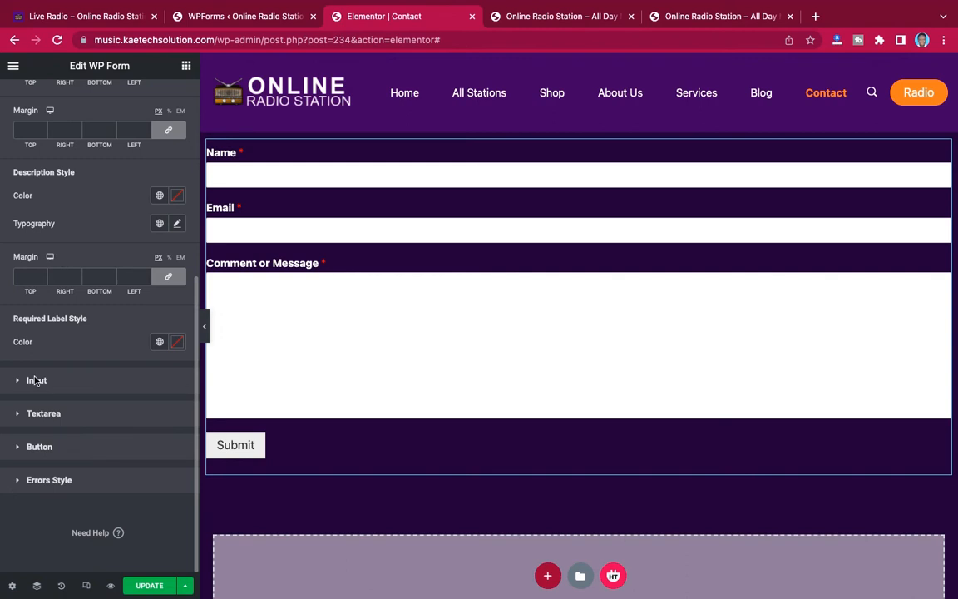
{"action": "left_click", "coordinate": [39, 447]}
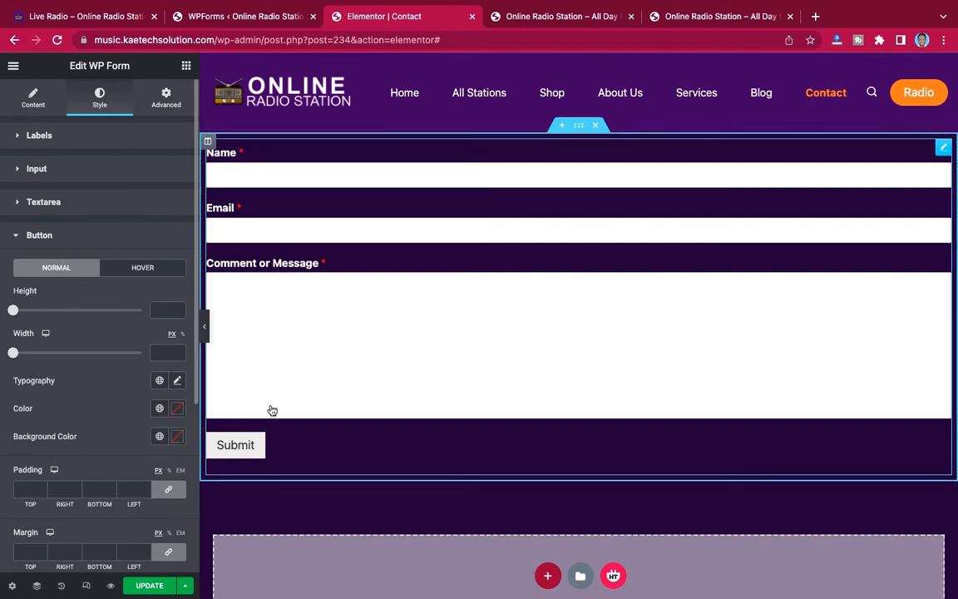
Insert a three-column section with a wide middle column above the form section
{"action": "left_click", "coordinate": [563, 126]}
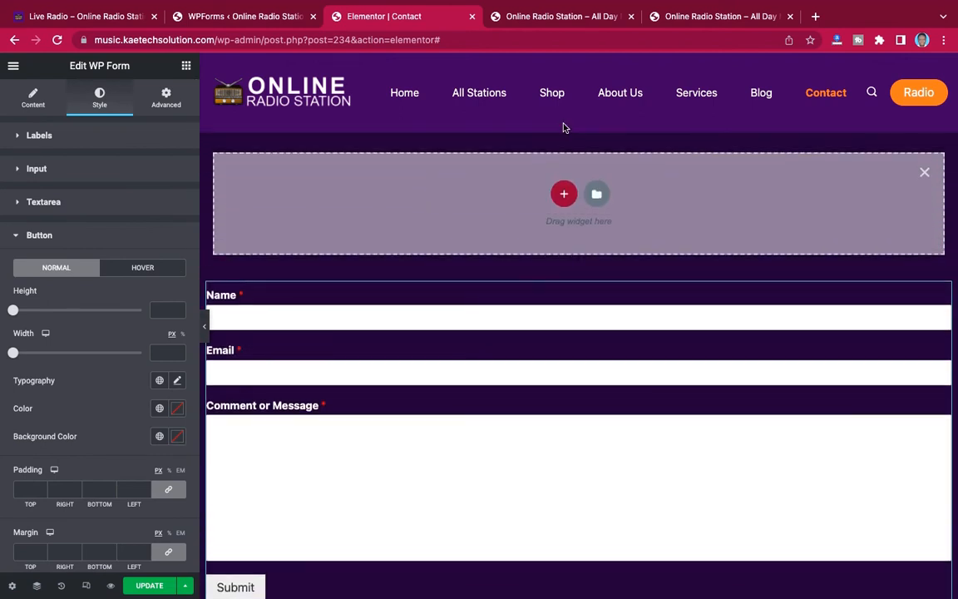
{"action": "left_click", "coordinate": [563, 194]}
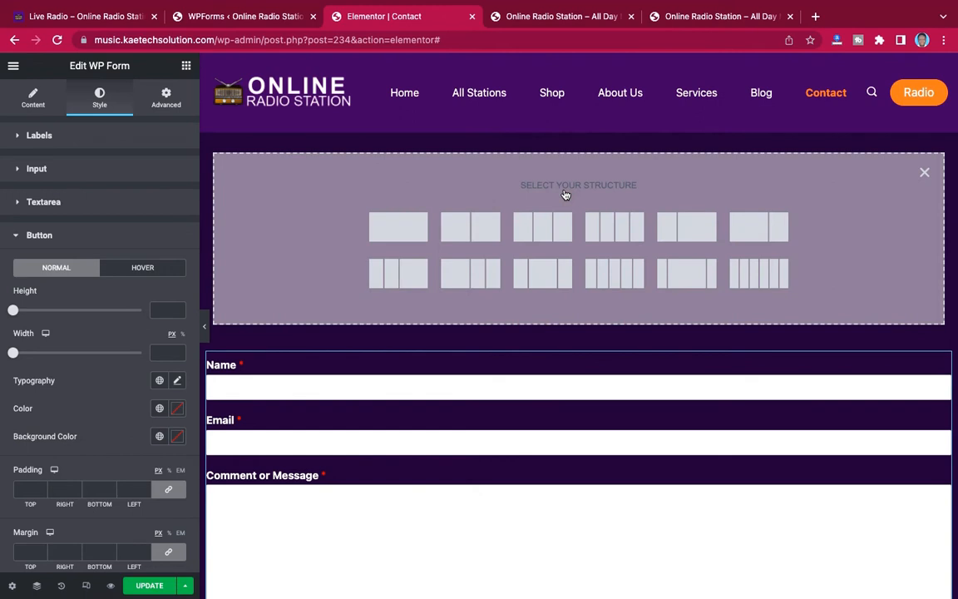
{"action": "left_click", "coordinate": [545, 277]}
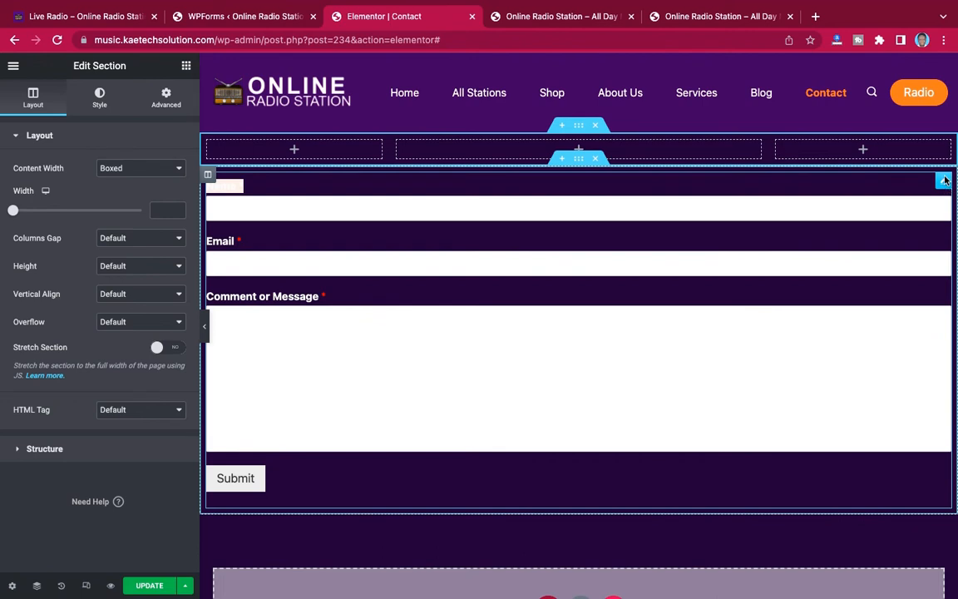
Copy the WP Form widget and paste it into the middle column of the three-column section
{"action": "right_click", "coordinate": [943, 181]}
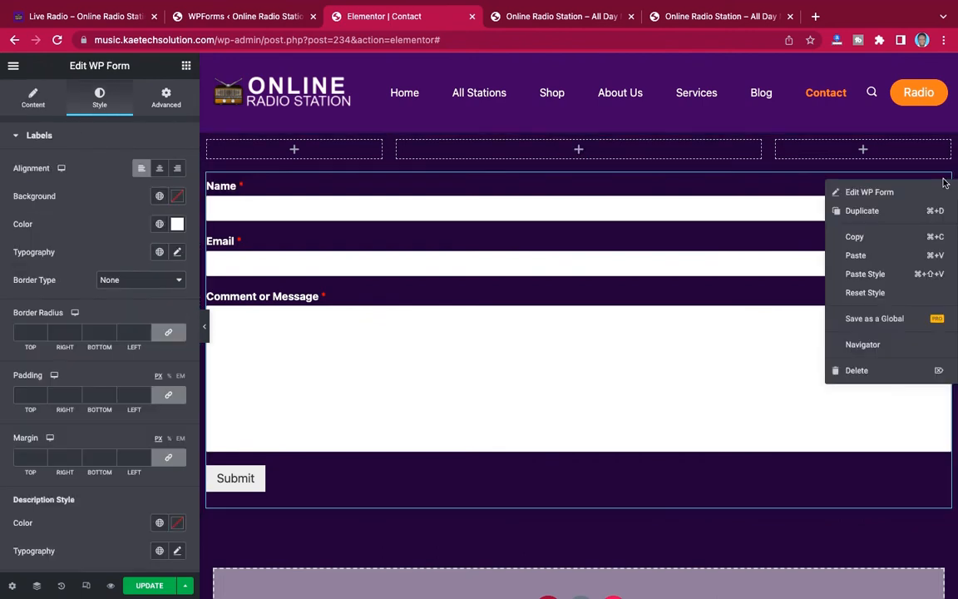
{"action": "left_click", "coordinate": [862, 238]}
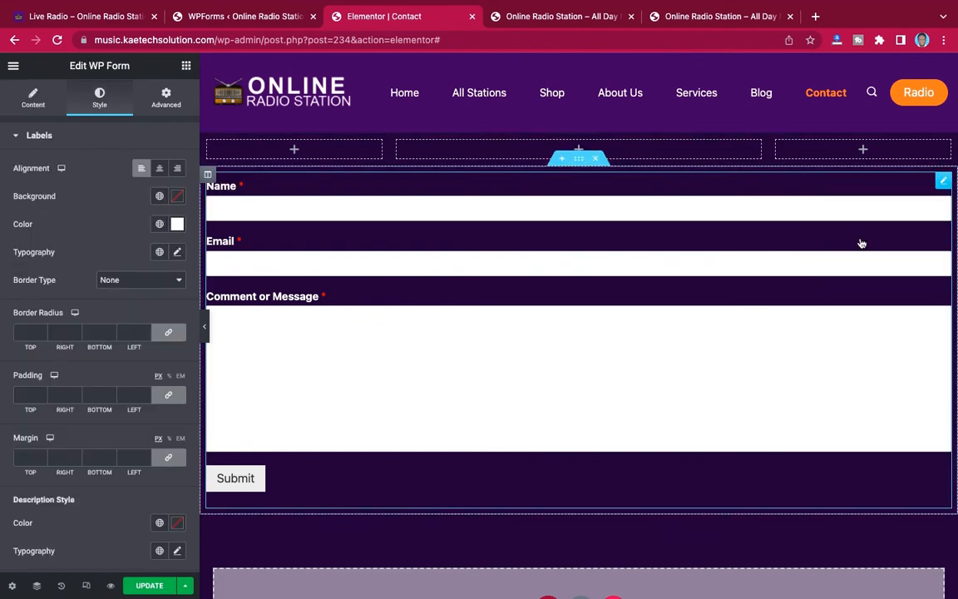
{"action": "right_click", "coordinate": [626, 151]}
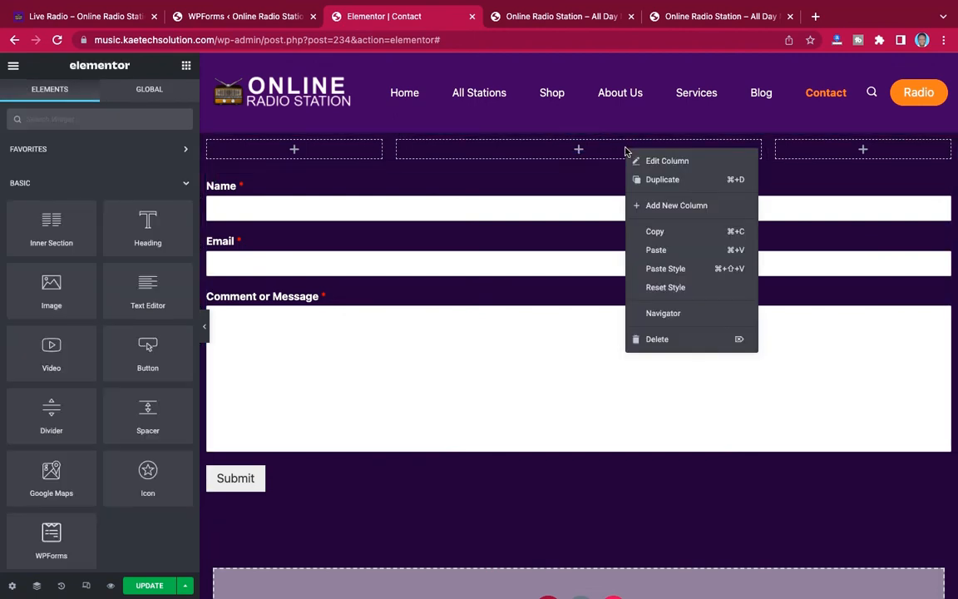
{"action": "left_click", "coordinate": [658, 250]}
Delete the section holding the original full-width form below the three-column section
{"action": "scroll", "coordinate": [573, 355], "scroll_direction": "down", "scroll_amount": 3}
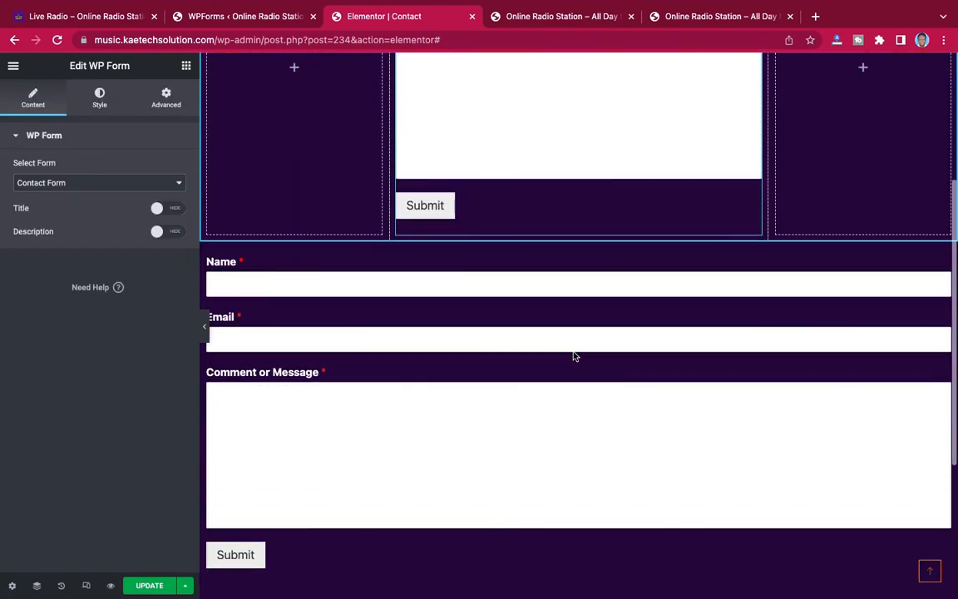
{"action": "mouse_move", "coordinate": [599, 239]}
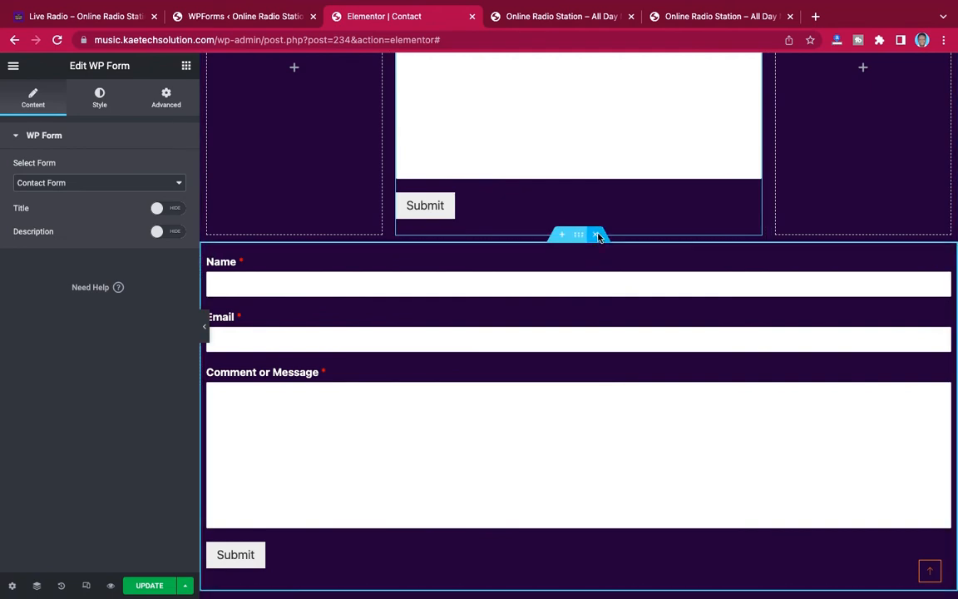
{"action": "left_click", "coordinate": [599, 238]}
Set the top and bottom margins of the three-column form section to 120 px and preview the page without the editing panel
{"action": "scroll", "coordinate": [598, 234], "scroll_direction": "up", "scroll_amount": 2}
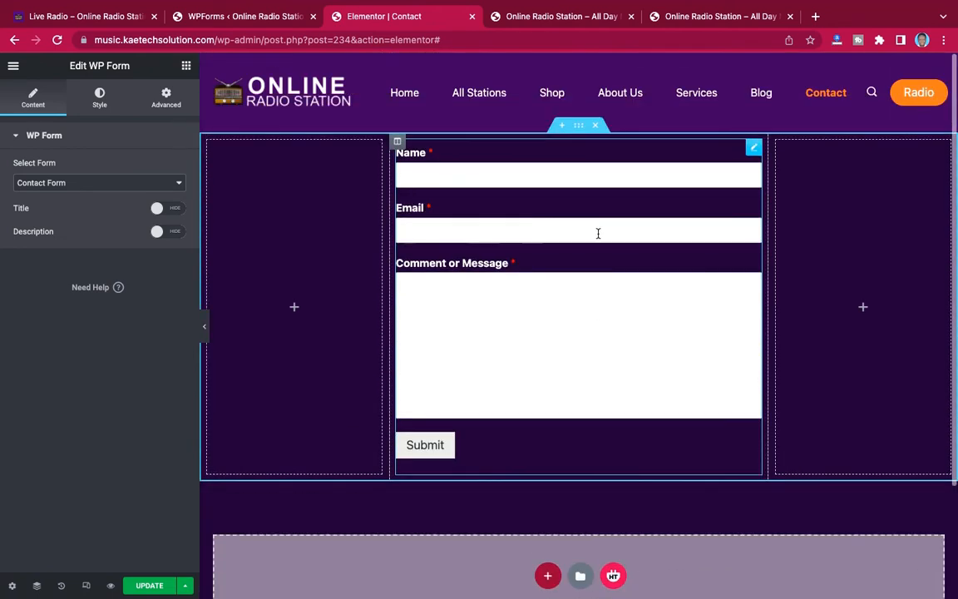
{"action": "left_click", "coordinate": [579, 128]}
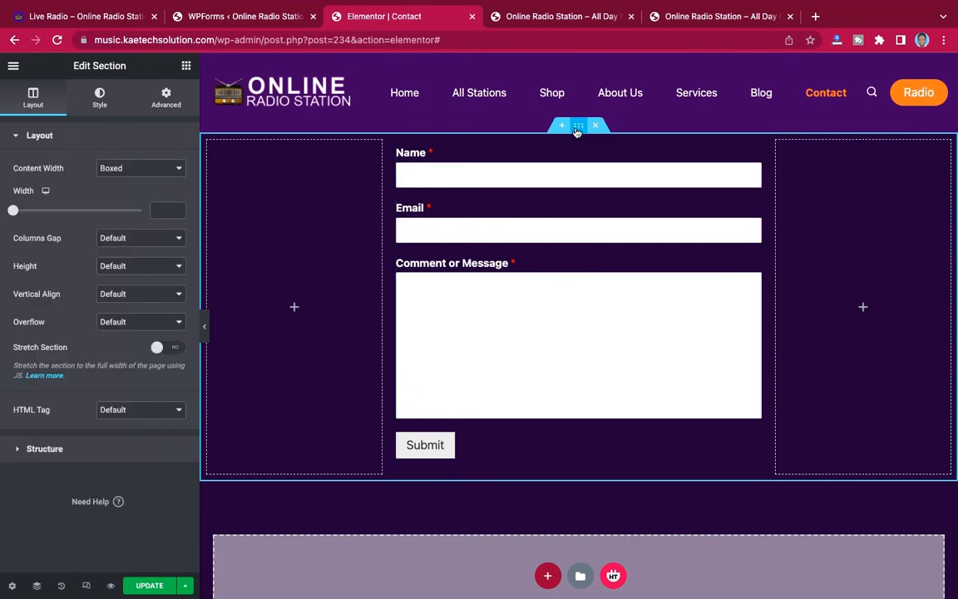
{"action": "left_click", "coordinate": [166, 102]}
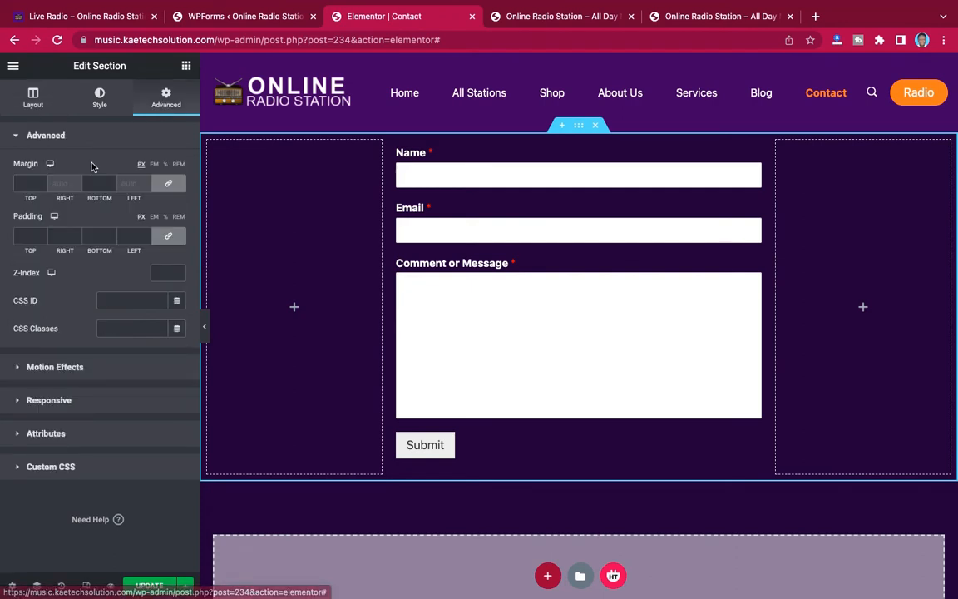
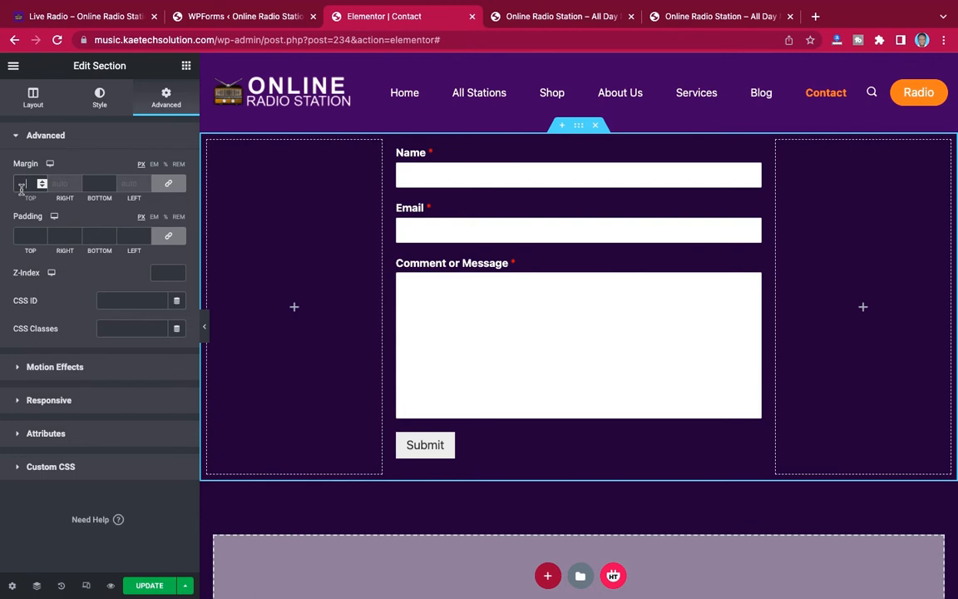
{"action": "left_click", "coordinate": [21, 186]}
{"action": "type", "text": "90"}
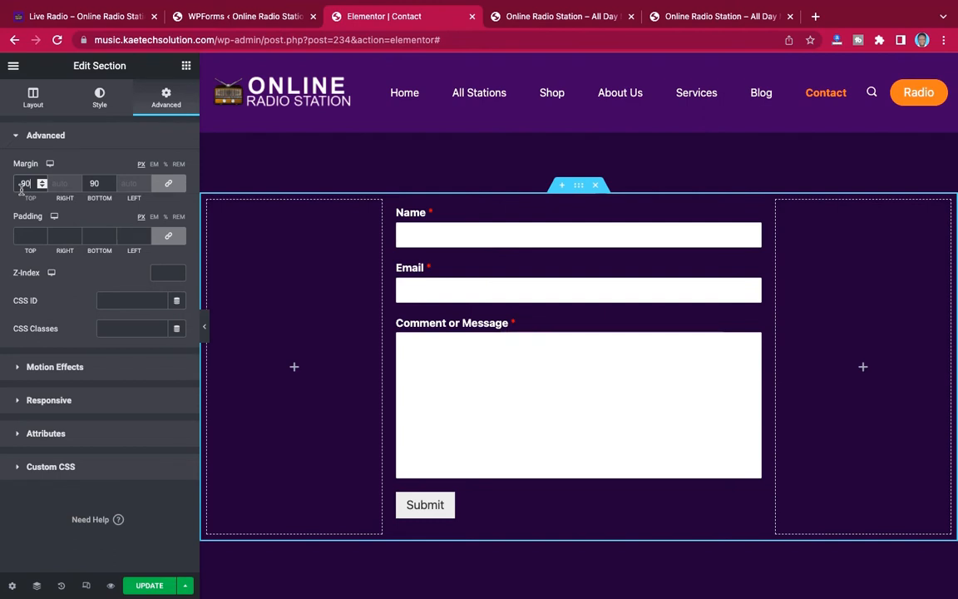
{"action": "key", "text": "BackSpace"}
{"action": "type", "text": "12"}
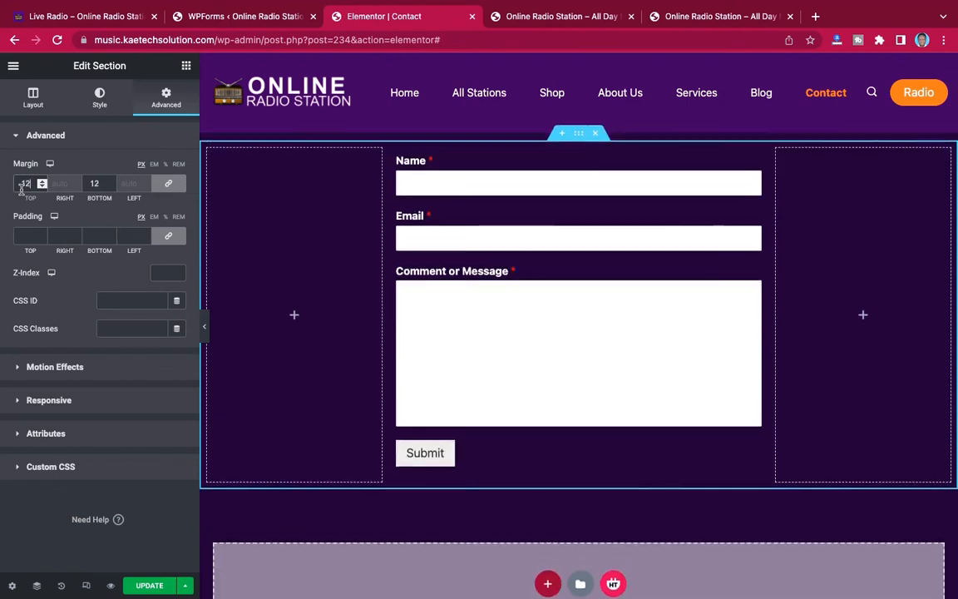
{"action": "type", "text": "0"}
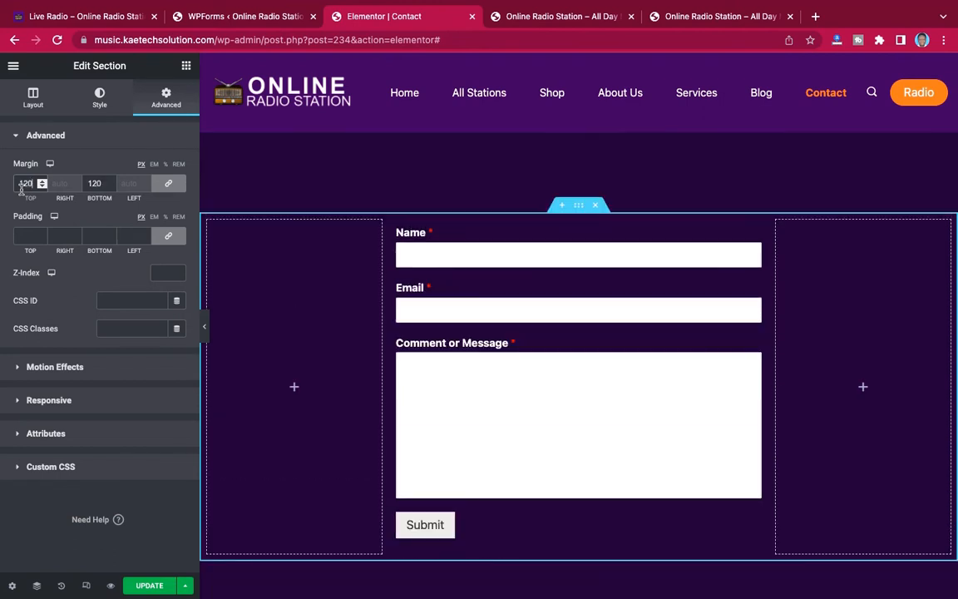
{"action": "left_click", "coordinate": [204, 327]}
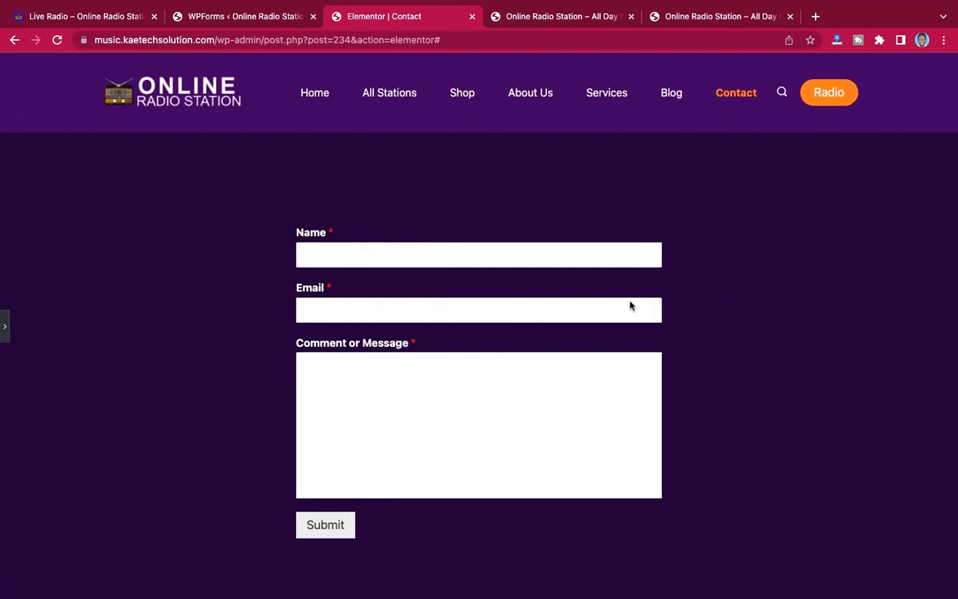
{"action": "left_click", "coordinate": [4, 326]}
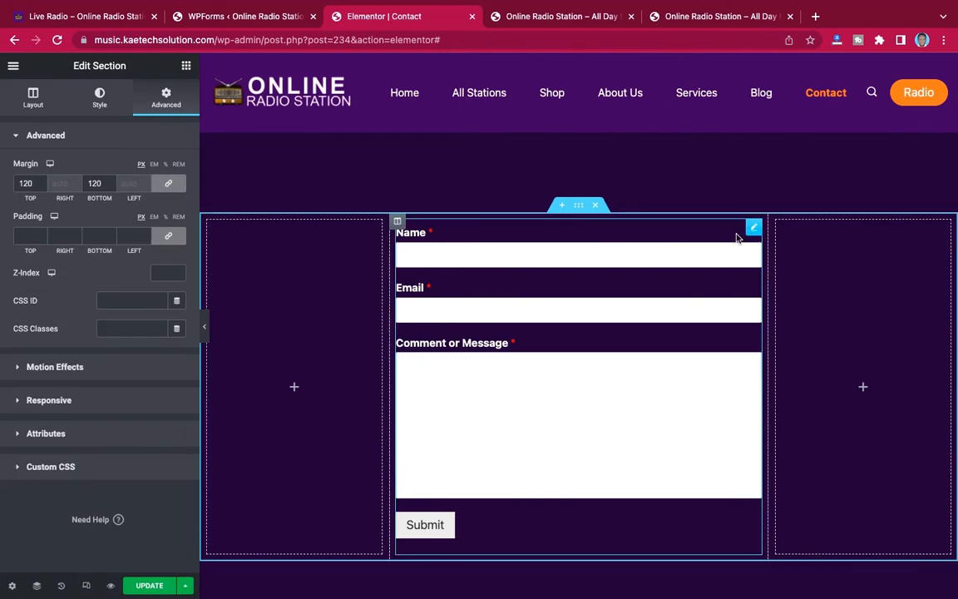
Open the submit button's style settings in the WP Form widget
{"action": "left_click", "coordinate": [755, 228]}
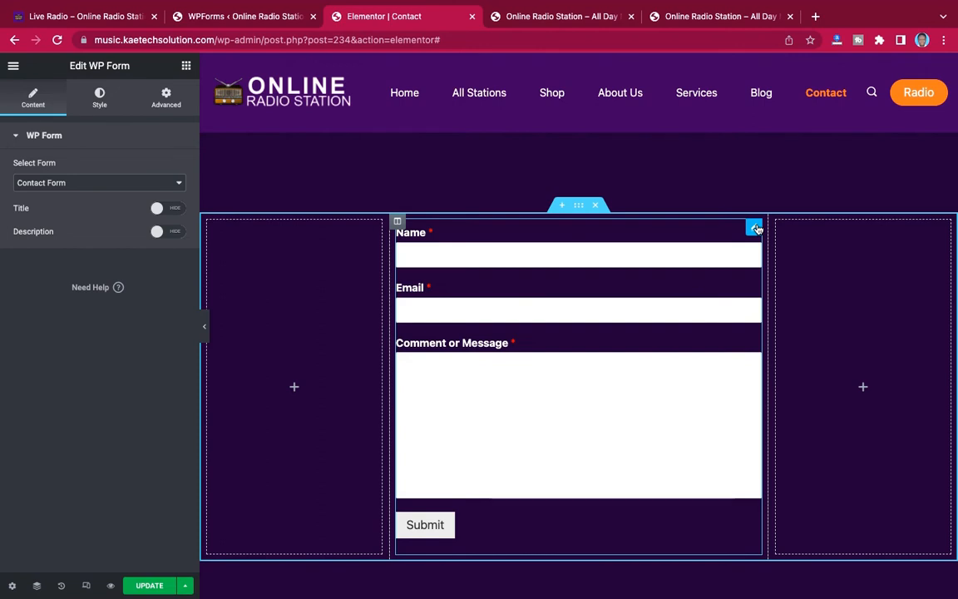
{"action": "left_click", "coordinate": [101, 97]}
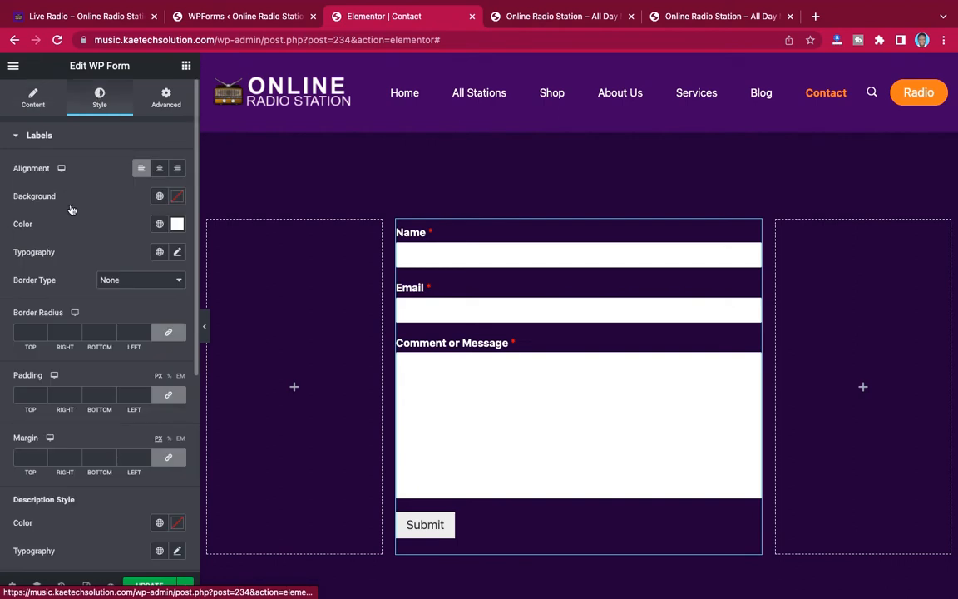
{"action": "scroll", "coordinate": [70, 208], "scroll_direction": "down", "scroll_amount": 4}
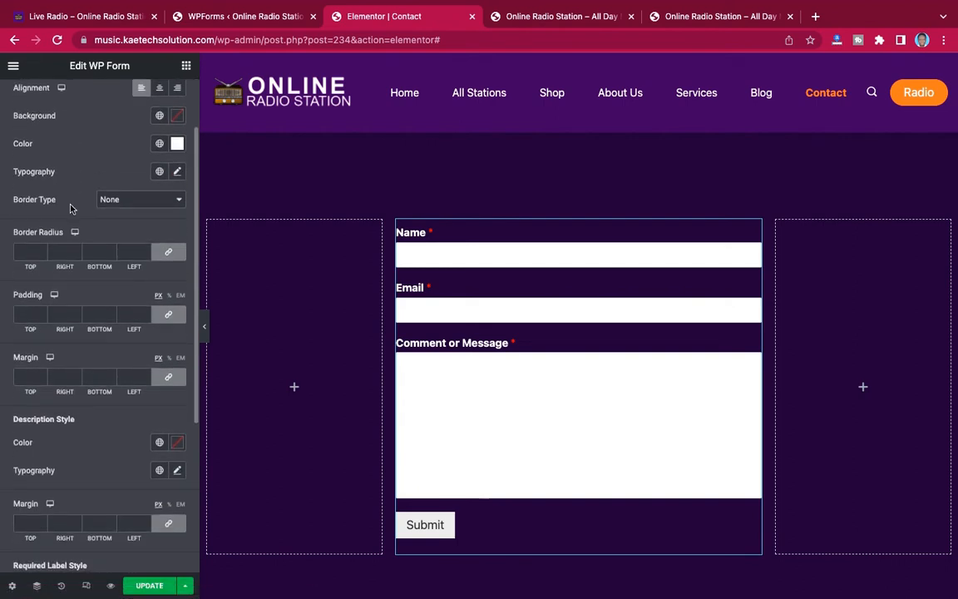
{"action": "scroll", "coordinate": [71, 204], "scroll_direction": "down", "scroll_amount": 3}
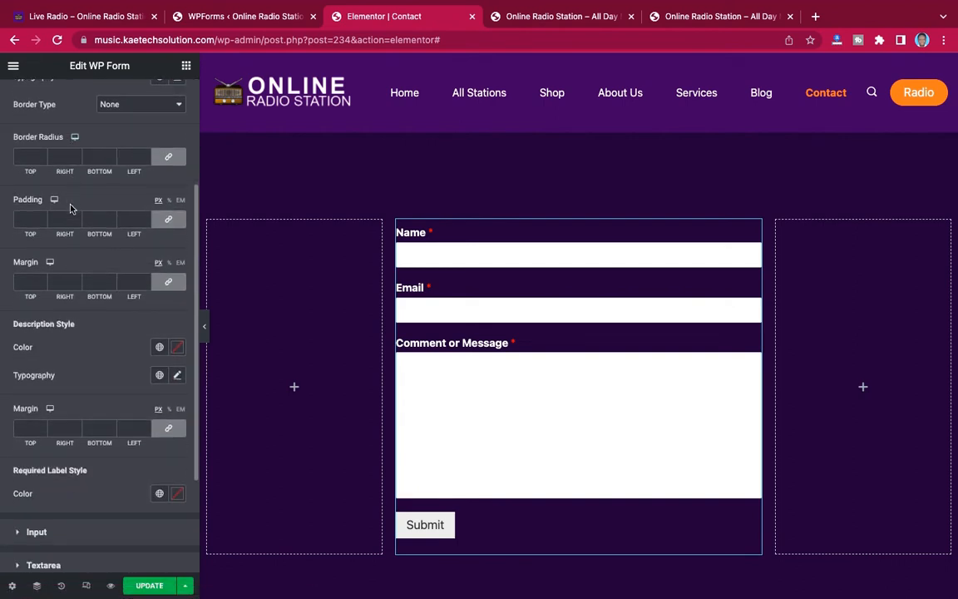
{"action": "scroll", "coordinate": [72, 207], "scroll_direction": "up", "scroll_amount": 2}
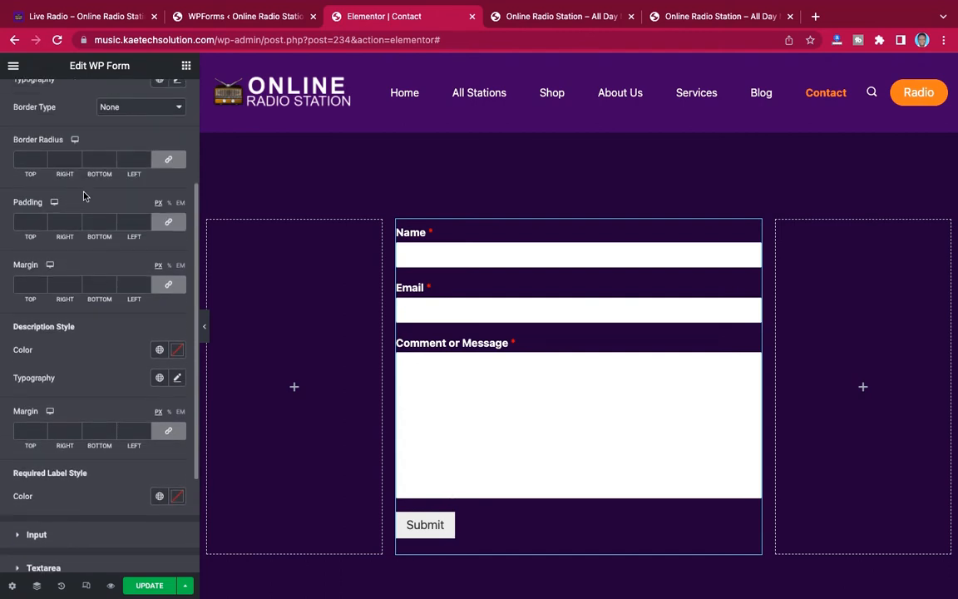
{"action": "scroll", "coordinate": [107, 212], "scroll_direction": "up", "scroll_amount": 4}
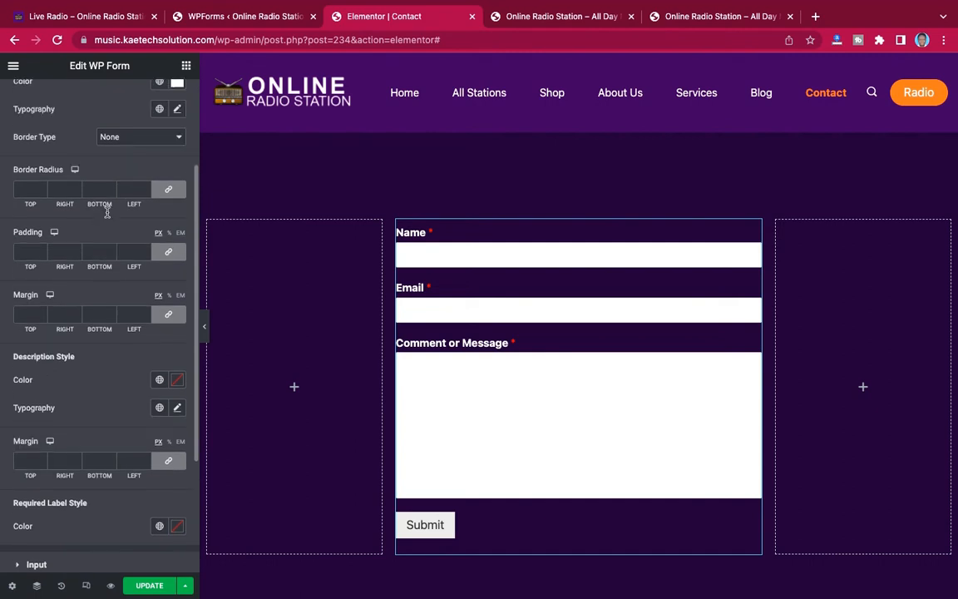
{"action": "scroll", "coordinate": [106, 216], "scroll_direction": "down", "scroll_amount": 5}
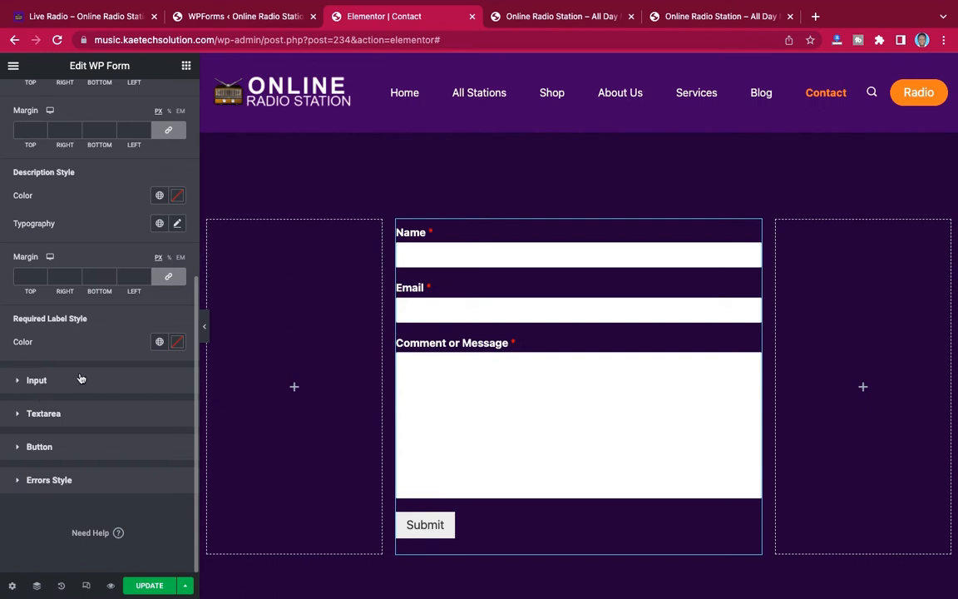
{"action": "left_click", "coordinate": [55, 449]}
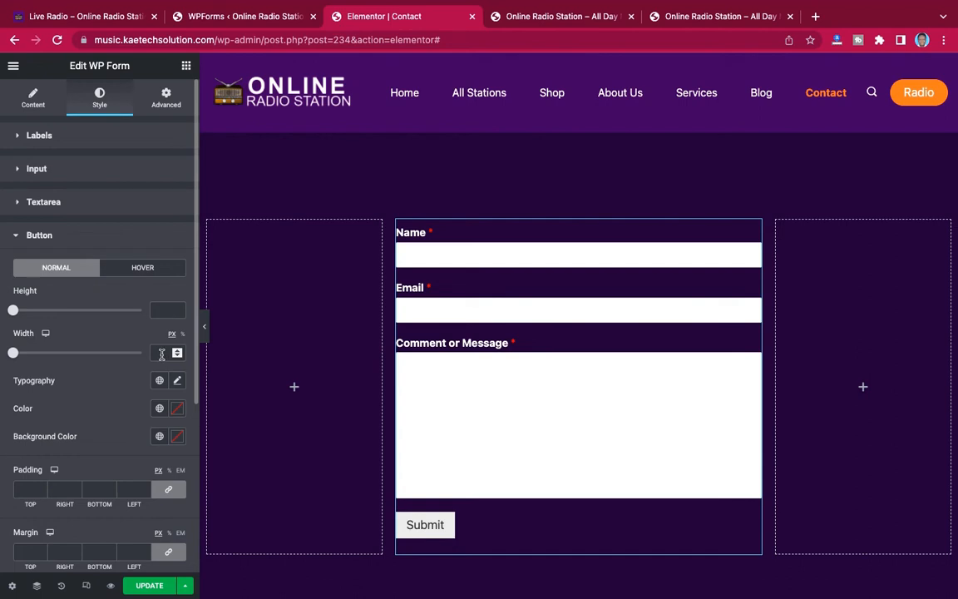
Try widths of 100, 600 and 400 px on the form's submit button
{"action": "type", "text": "10"}
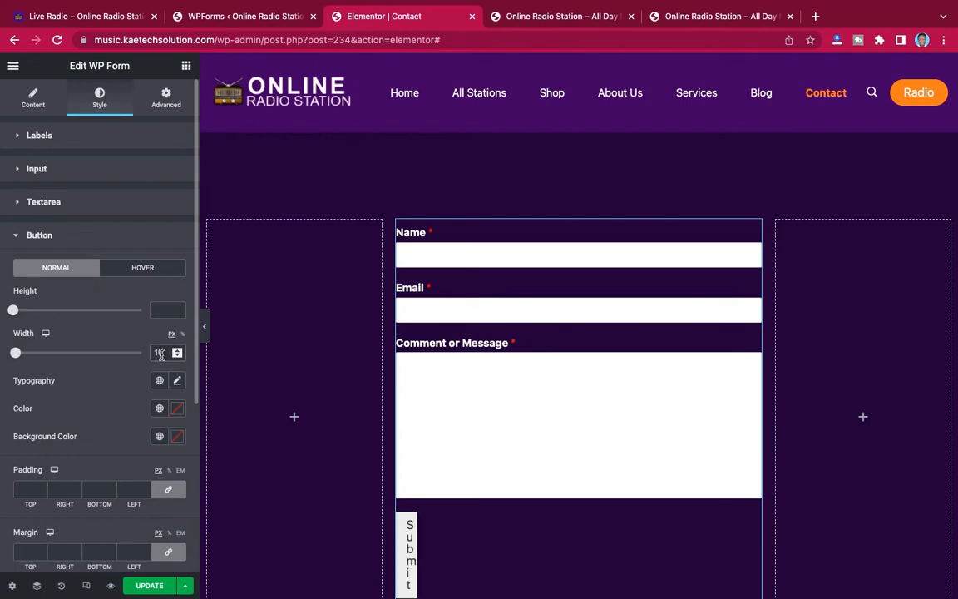
{"action": "type", "text": "0"}
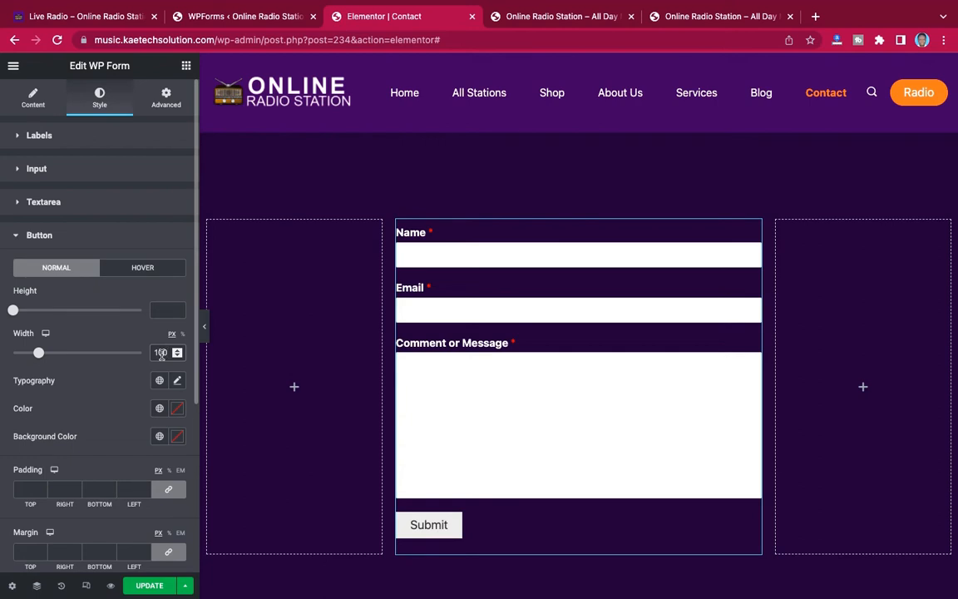
{"action": "key", "text": "BackSpace"}
{"action": "key", "text": "BackSpace"}
{"action": "key", "text": "BackSpace"}
{"action": "type", "text": "600"}
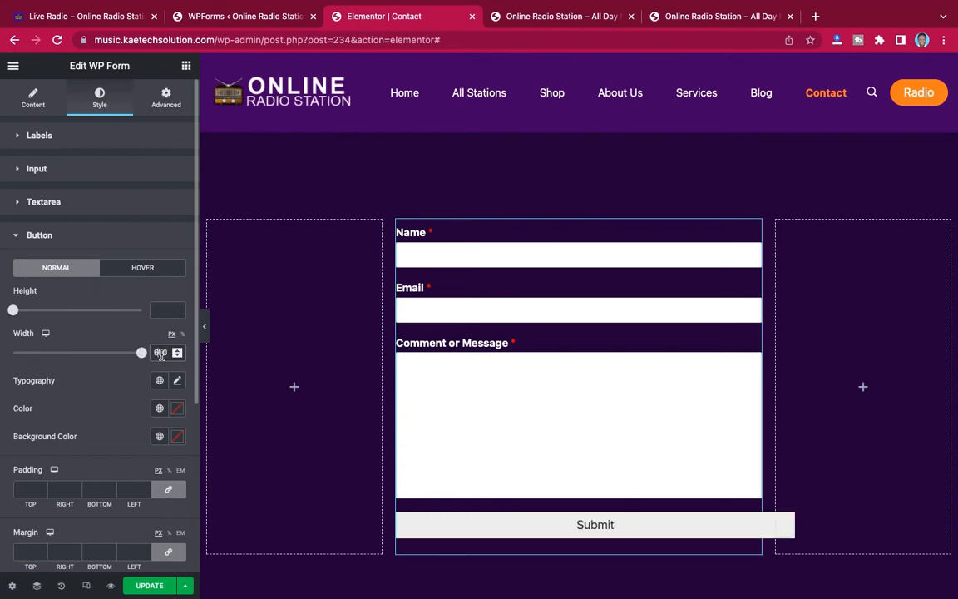
{"action": "key", "text": "BackSpace"}
{"action": "key", "text": "BackSpace"}
{"action": "key", "text": "BackSpace"}
{"action": "type", "text": "400"}
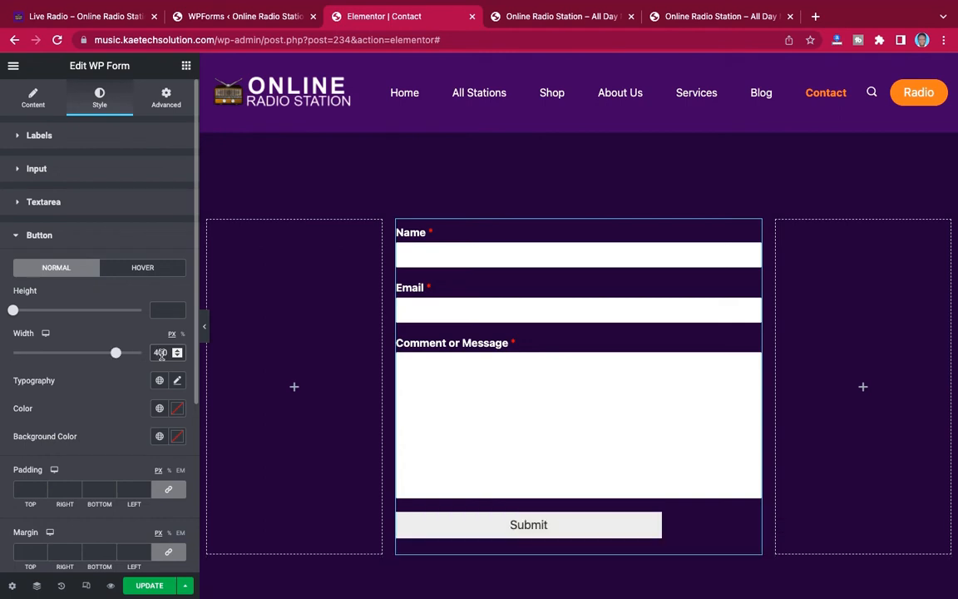
Set the submit button's width to 300 px
{"action": "key", "text": "BackSpace"}
{"action": "key", "text": "BackSpace"}
{"action": "key", "text": "BackSpace"}
{"action": "type", "text": "300"}
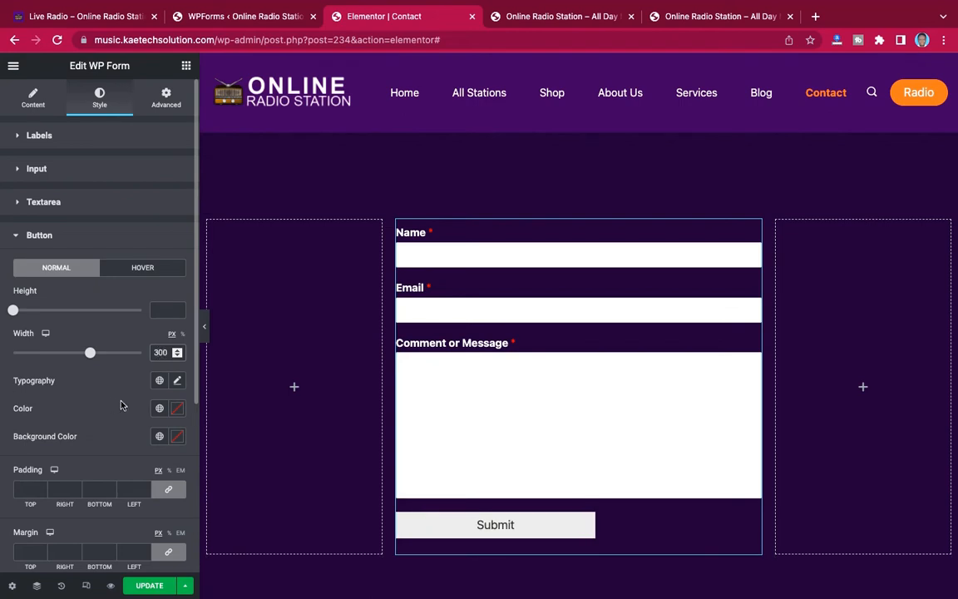
Center-align the submit button and set its border radius to 50 px on all corners
{"action": "scroll", "coordinate": [120, 405], "scroll_direction": "down", "scroll_amount": 2}
{"action": "scroll", "coordinate": [120, 405], "scroll_direction": "down", "scroll_amount": 2}
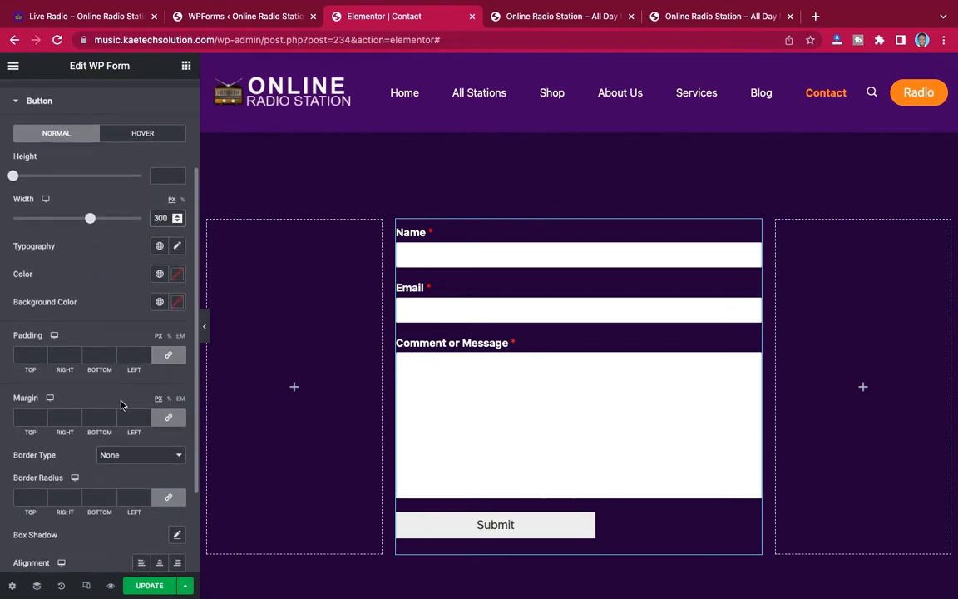
{"action": "scroll", "coordinate": [121, 405], "scroll_direction": "up", "scroll_amount": 1}
{"action": "scroll", "coordinate": [120, 404], "scroll_direction": "down", "scroll_amount": 4}
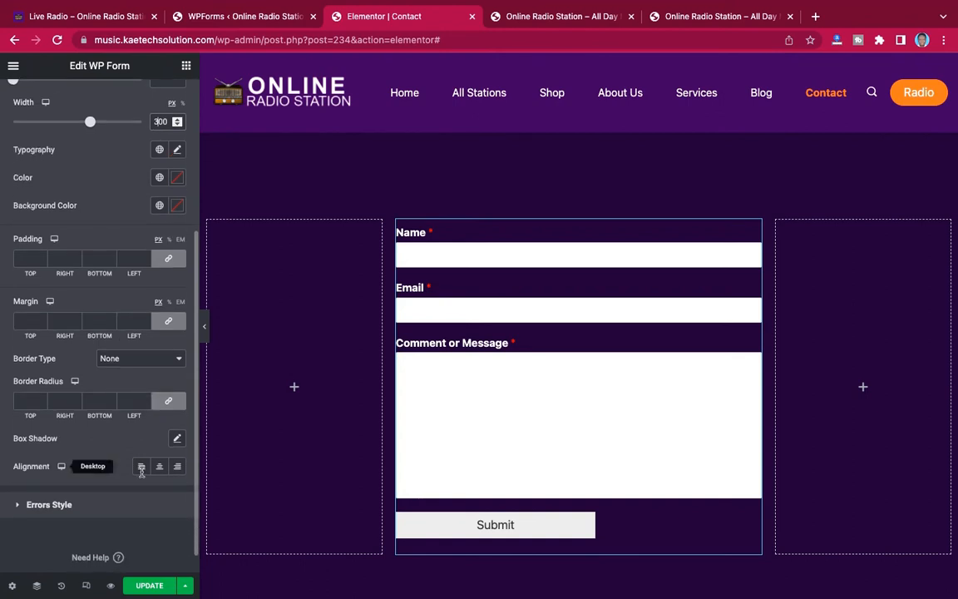
{"action": "left_click", "coordinate": [161, 467]}
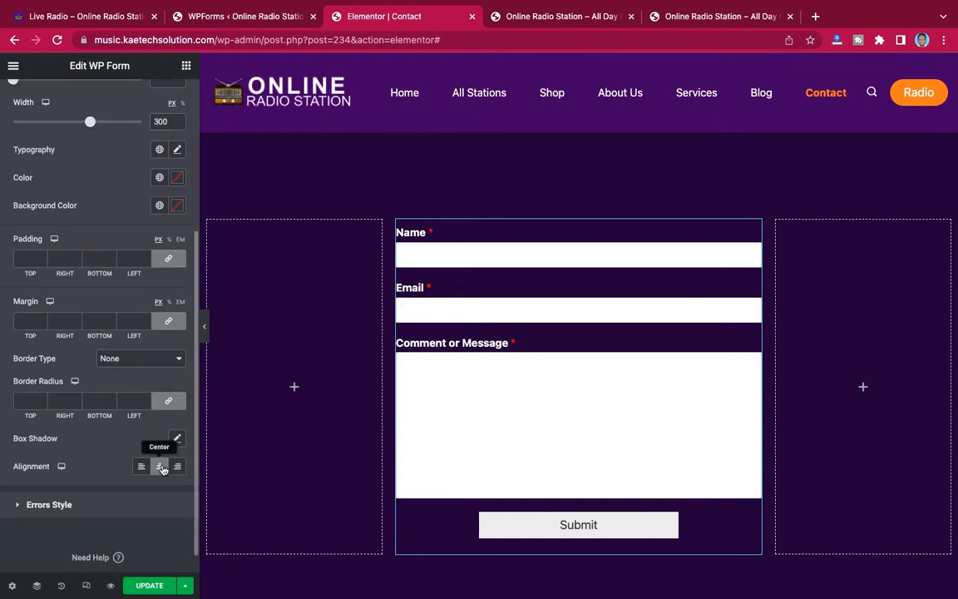
{"action": "left_click", "coordinate": [19, 401]}
{"action": "type", "text": "50"}
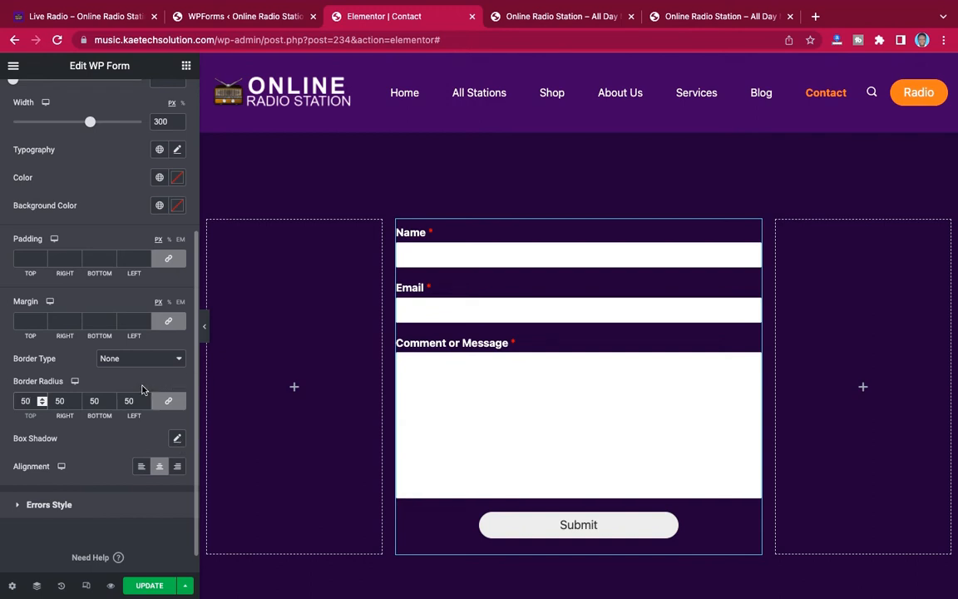
Give the submit button a yellow-orange background color
{"action": "scroll", "coordinate": [141, 388], "scroll_direction": "up", "scroll_amount": 3}
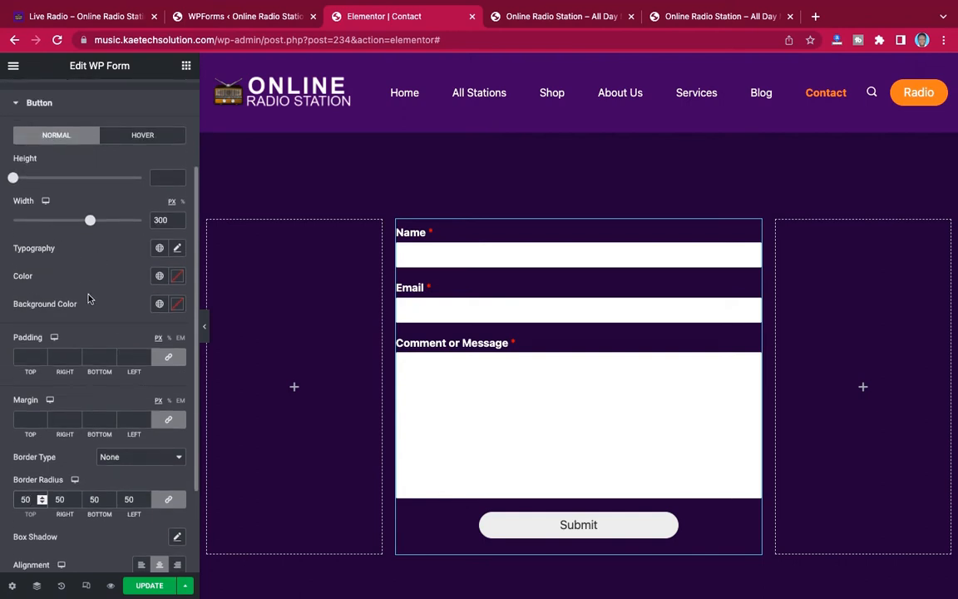
{"action": "scroll", "coordinate": [88, 296], "scroll_direction": "down", "scroll_amount": 3}
{"action": "scroll", "coordinate": [88, 295], "scroll_direction": "up", "scroll_amount": 6}
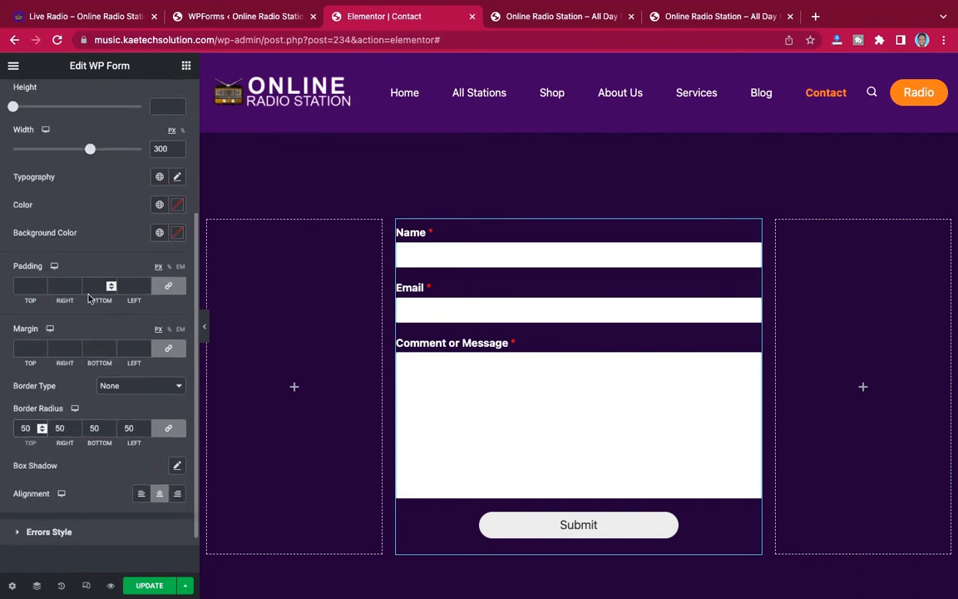
{"action": "scroll", "coordinate": [88, 295], "scroll_direction": "down", "scroll_amount": 6}
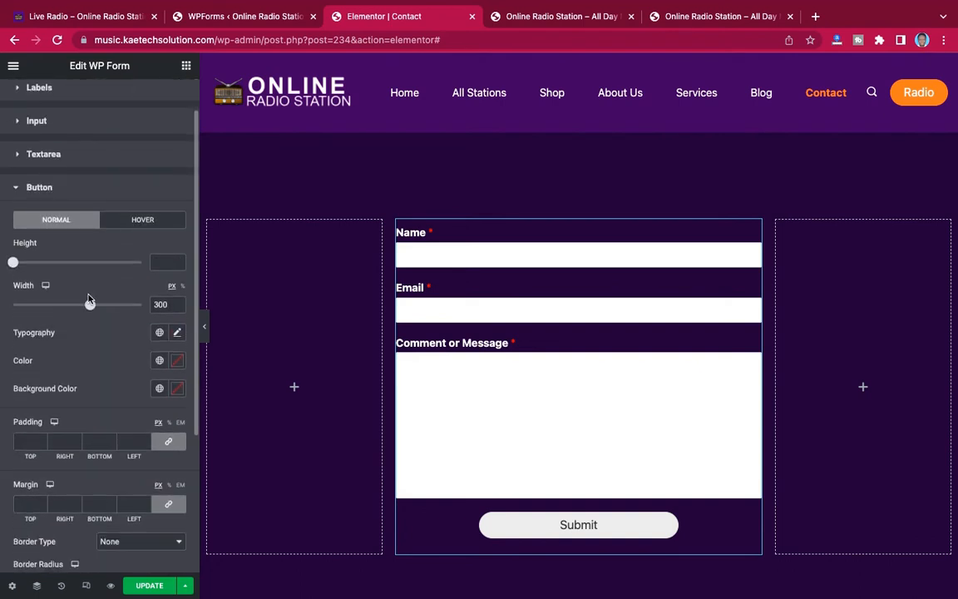
{"action": "scroll", "coordinate": [88, 295], "scroll_direction": "up", "scroll_amount": 2}
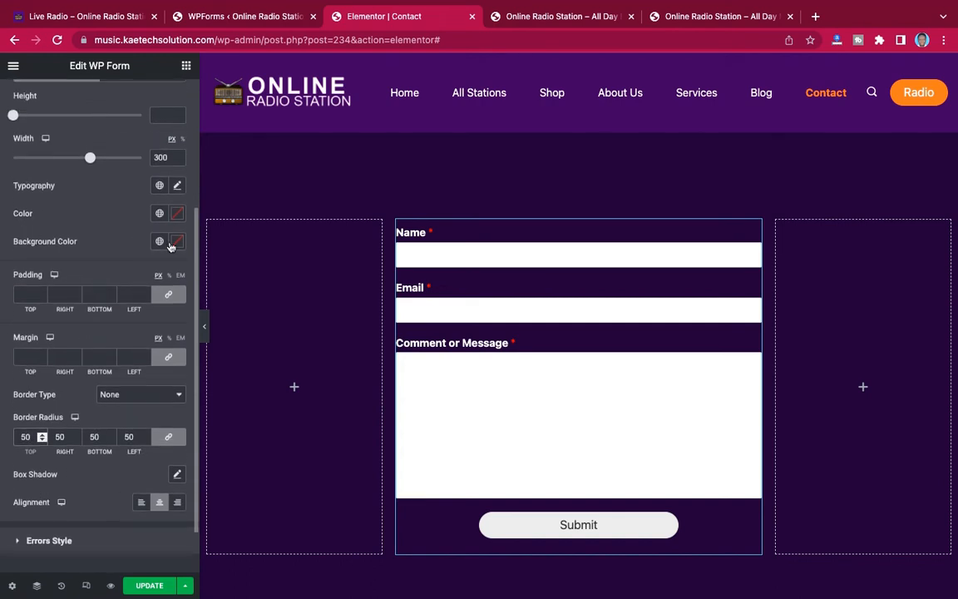
{"action": "left_click", "coordinate": [177, 242]}
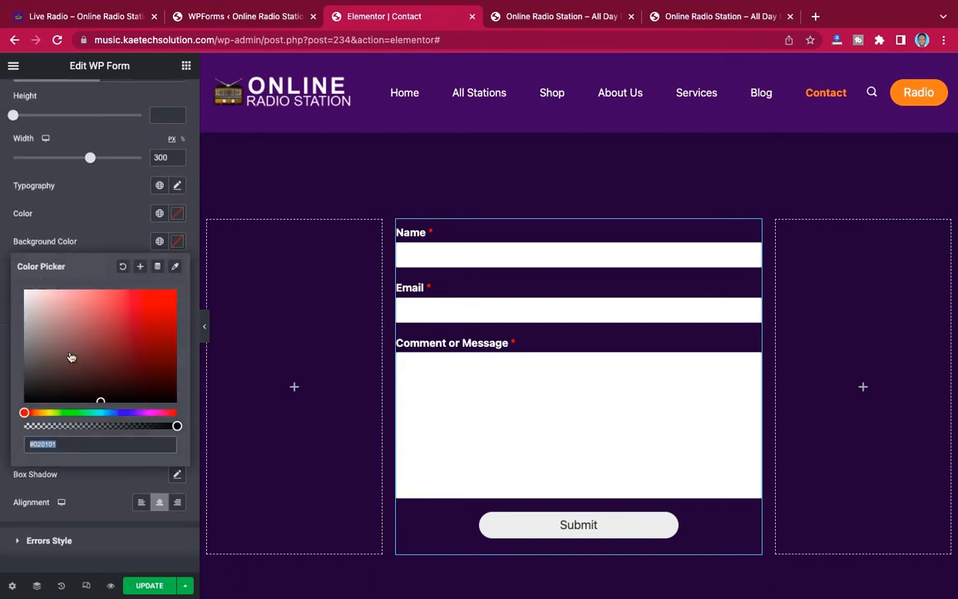
{"action": "left_click", "coordinate": [43, 413]}
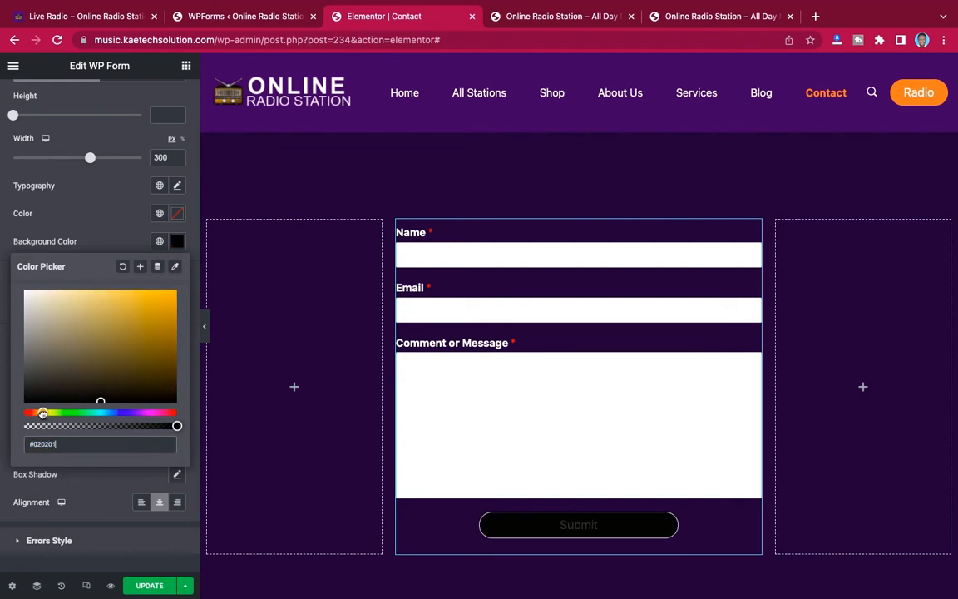
{"action": "left_click", "coordinate": [172, 298]}
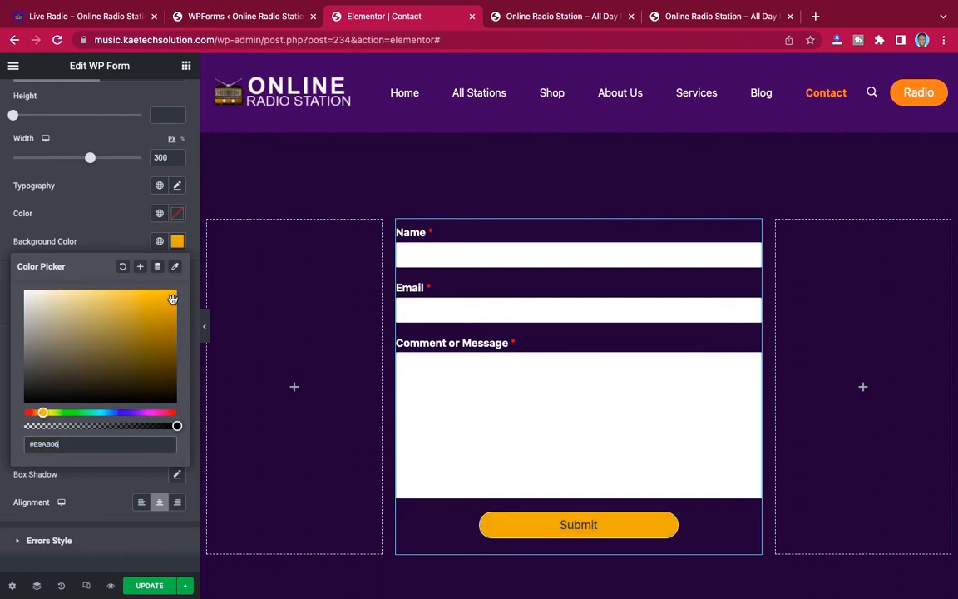
Set the submit button's text color to black (#000000)
{"action": "left_click", "coordinate": [102, 214]}
{"action": "left_click", "coordinate": [177, 215]}
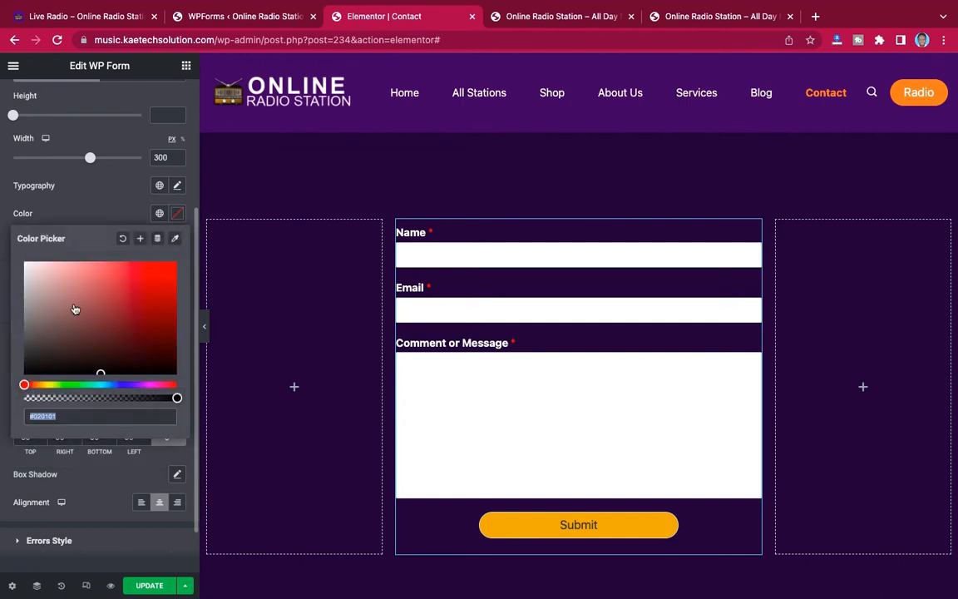
{"action": "left_click_drag", "start_coordinate": [25, 366], "coordinate": [13, 393]}
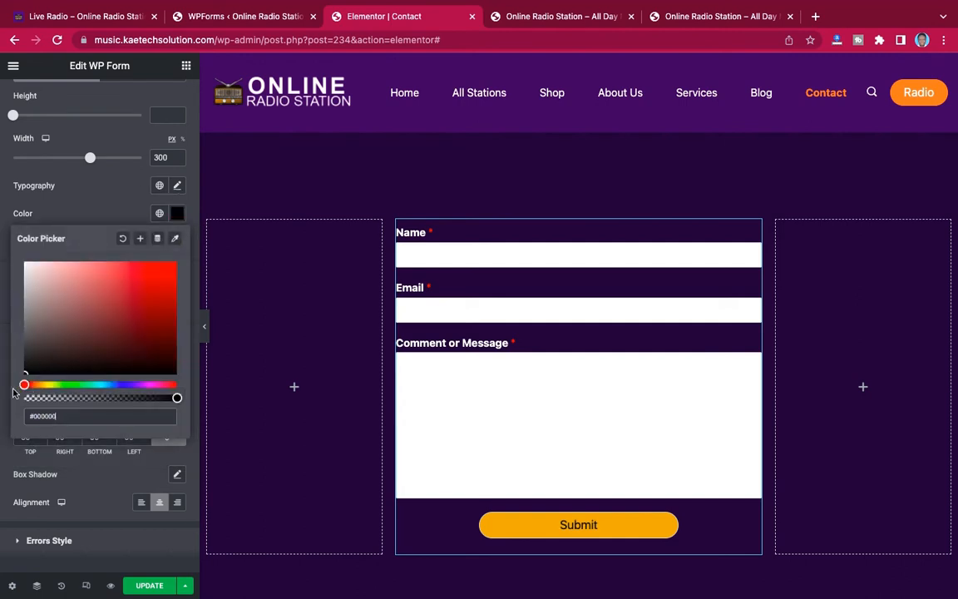
Set the submit button's typography to size 18 px and weight 600
{"action": "left_click", "coordinate": [71, 191]}
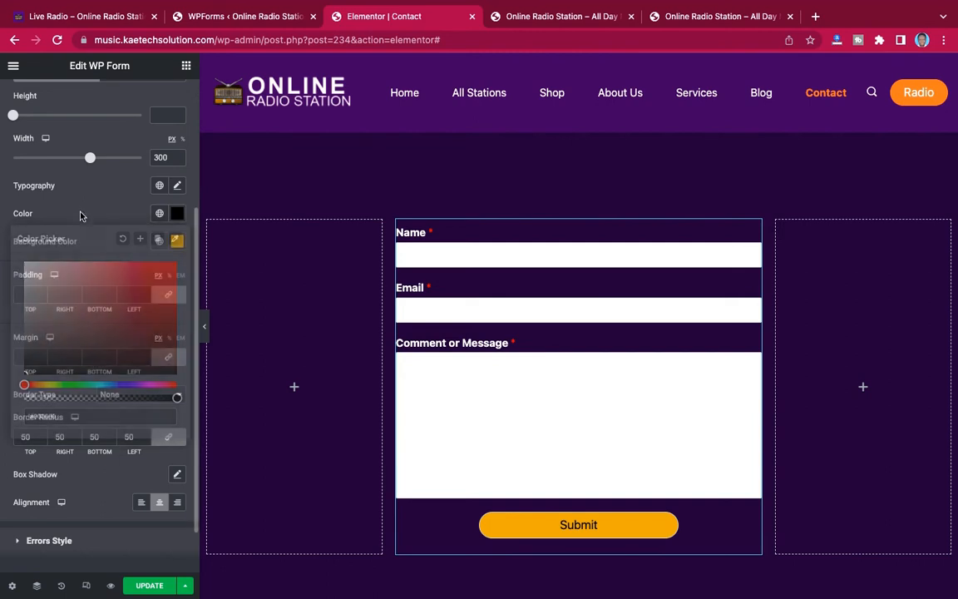
{"action": "left_click", "coordinate": [178, 186]}
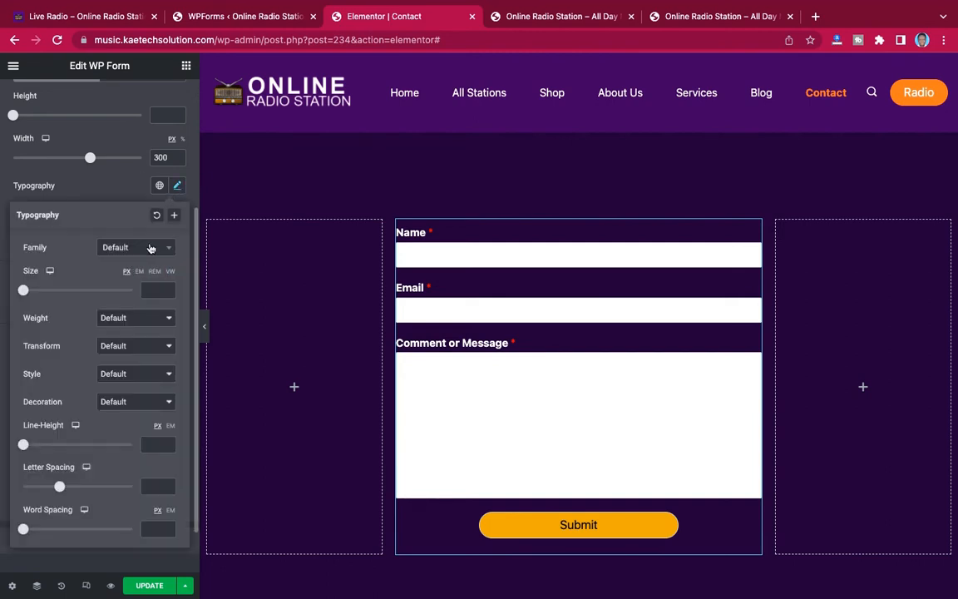
{"action": "left_click", "coordinate": [148, 288]}
{"action": "type", "text": "18"}
{"action": "left_click", "coordinate": [137, 319]}
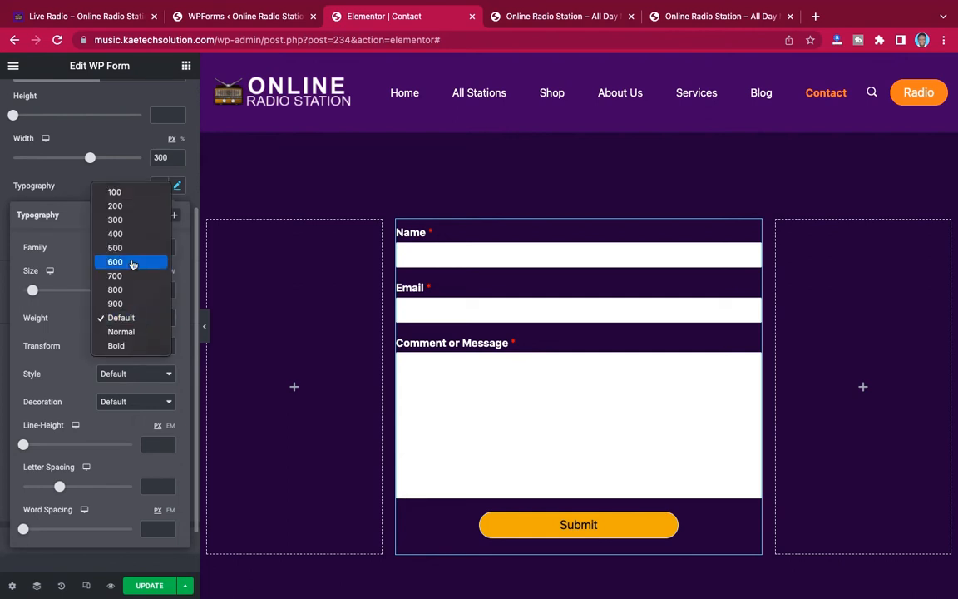
{"action": "left_click", "coordinate": [133, 261]}
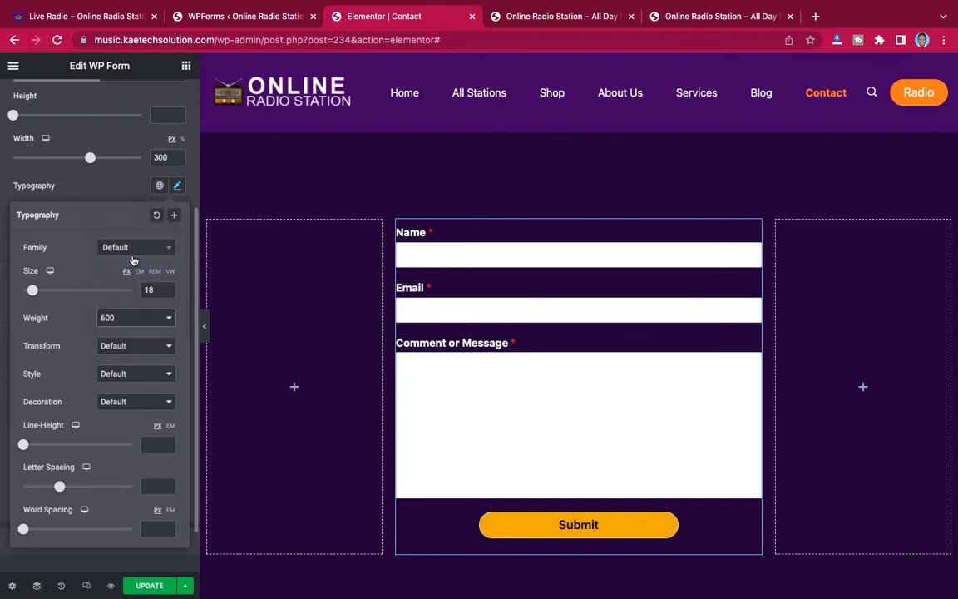
{"action": "left_click", "coordinate": [113, 191]}
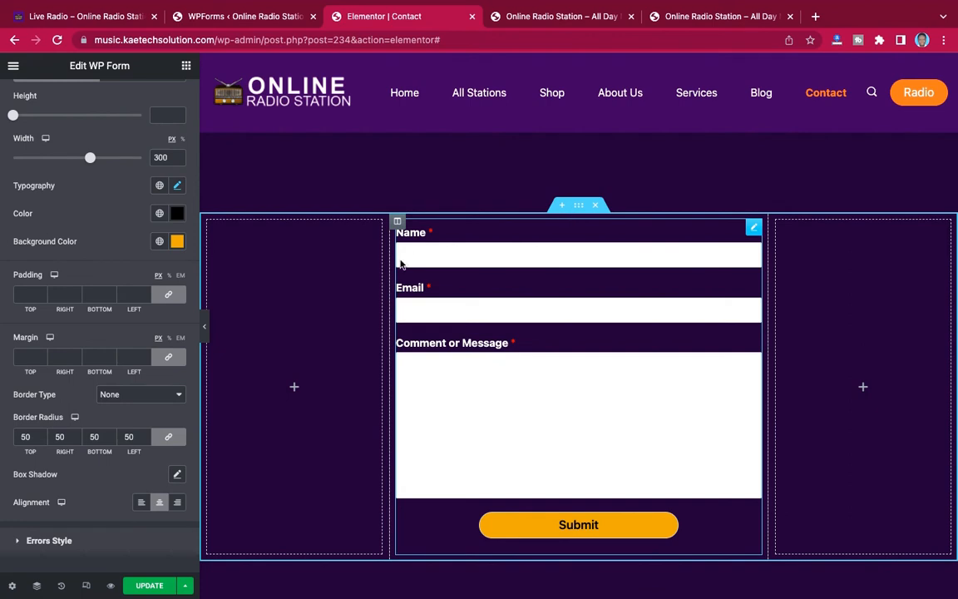
Preview the contact form at full width without the editing panel, and save the Contact page
{"action": "left_click", "coordinate": [204, 326]}
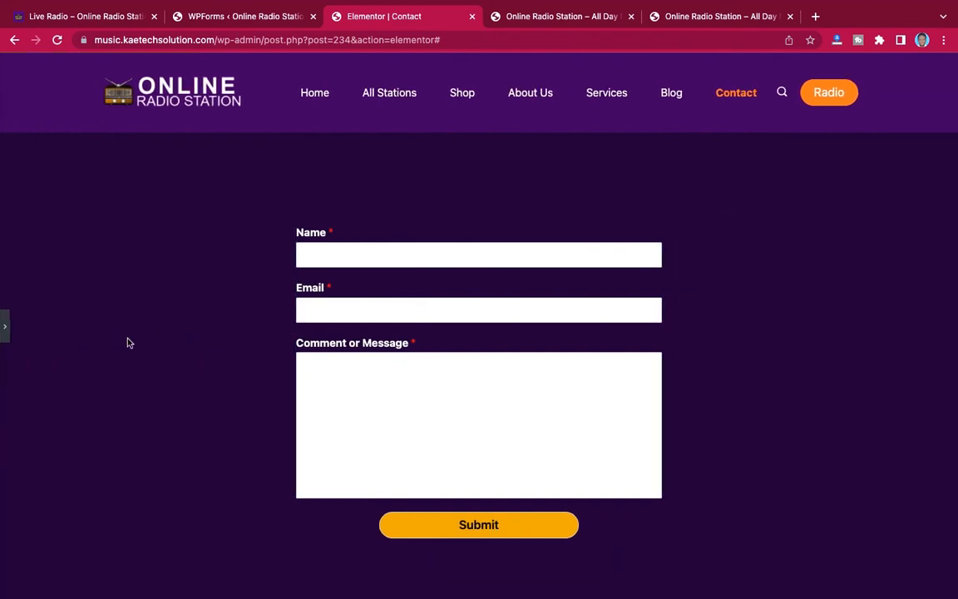
{"action": "left_click", "coordinate": [6, 335]}
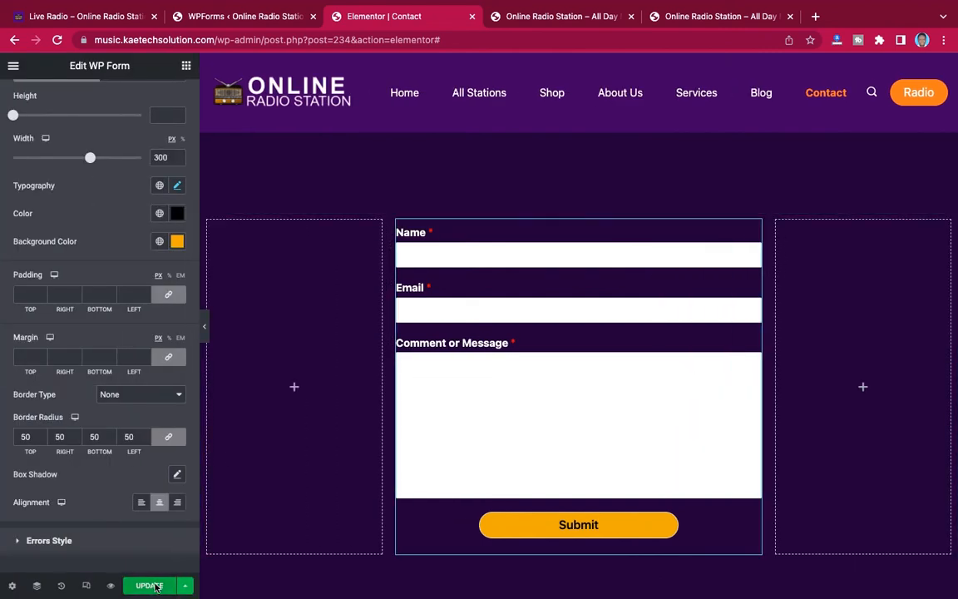
{"action": "left_click", "coordinate": [151, 586]}
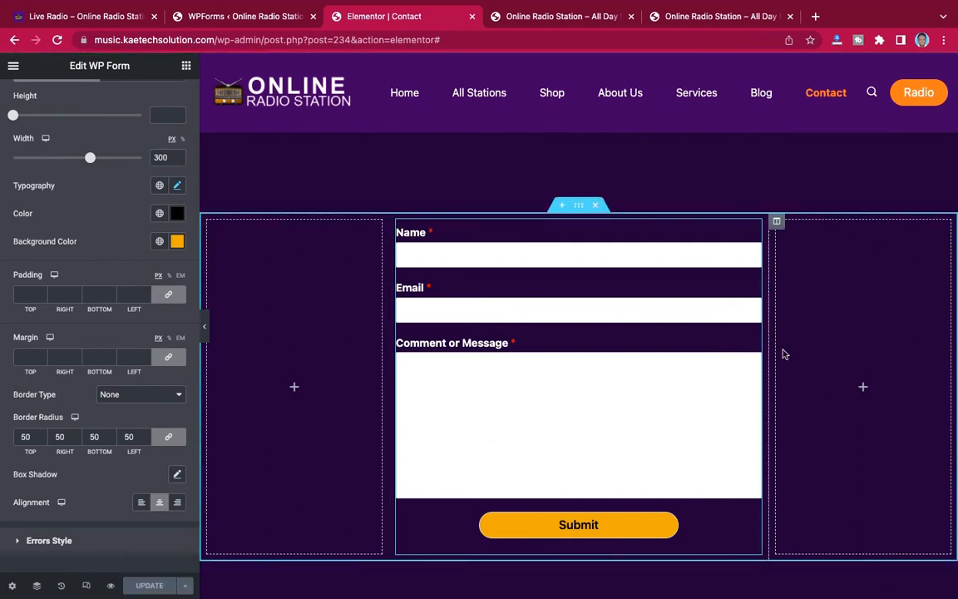
Look over the finished Contact page in the editor and view it on the live site
{"action": "scroll", "coordinate": [763, 416], "scroll_direction": "down", "scroll_amount": 2}
{"action": "scroll", "coordinate": [766, 419], "scroll_direction": "down", "scroll_amount": 1}
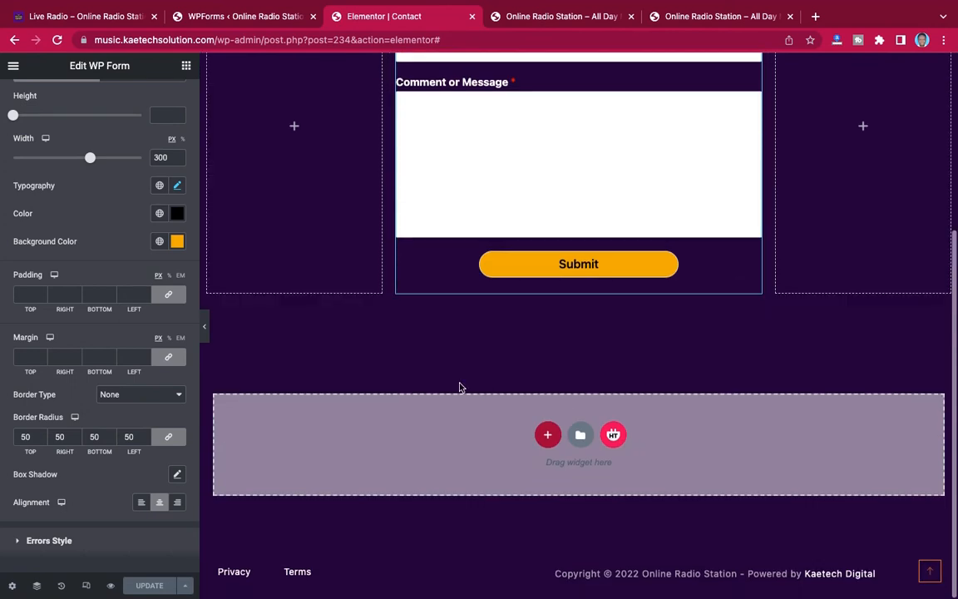
{"action": "scroll", "coordinate": [741, 377], "scroll_direction": "up", "scroll_amount": 3}
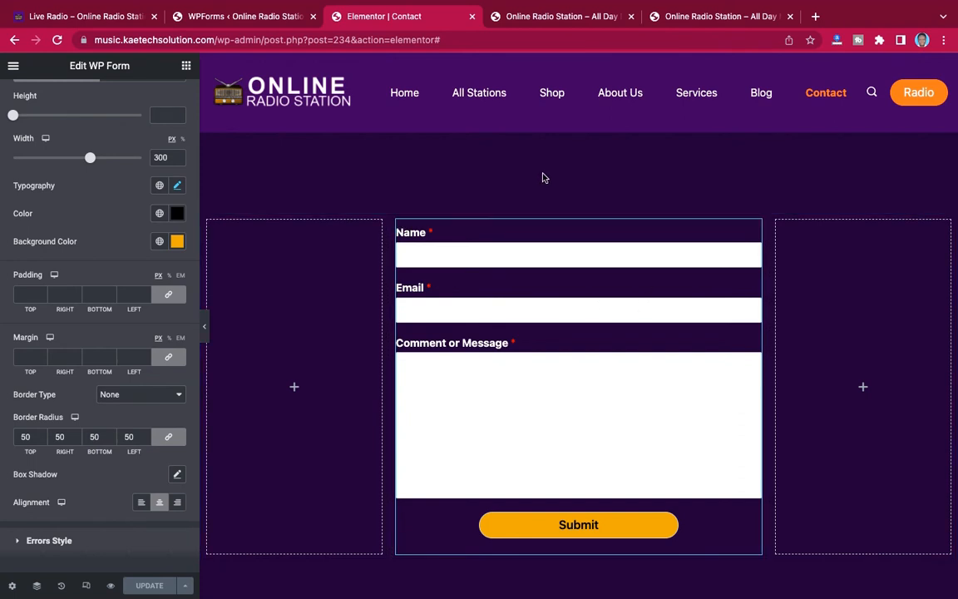
{"action": "left_click", "coordinate": [13, 68]}
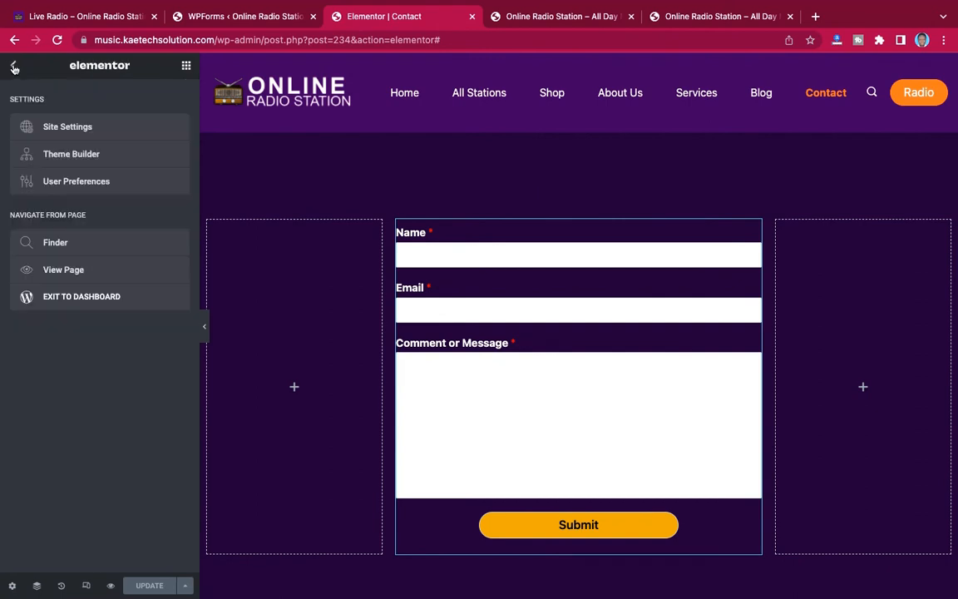
{"action": "left_click", "coordinate": [64, 270]}
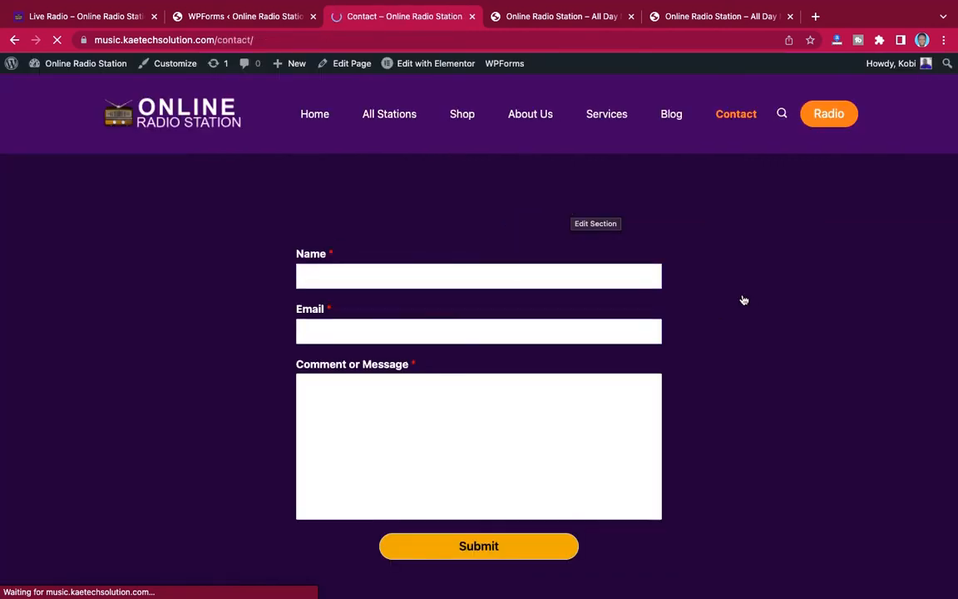
{"action": "scroll", "coordinate": [737, 326], "scroll_direction": "down", "scroll_amount": 3}
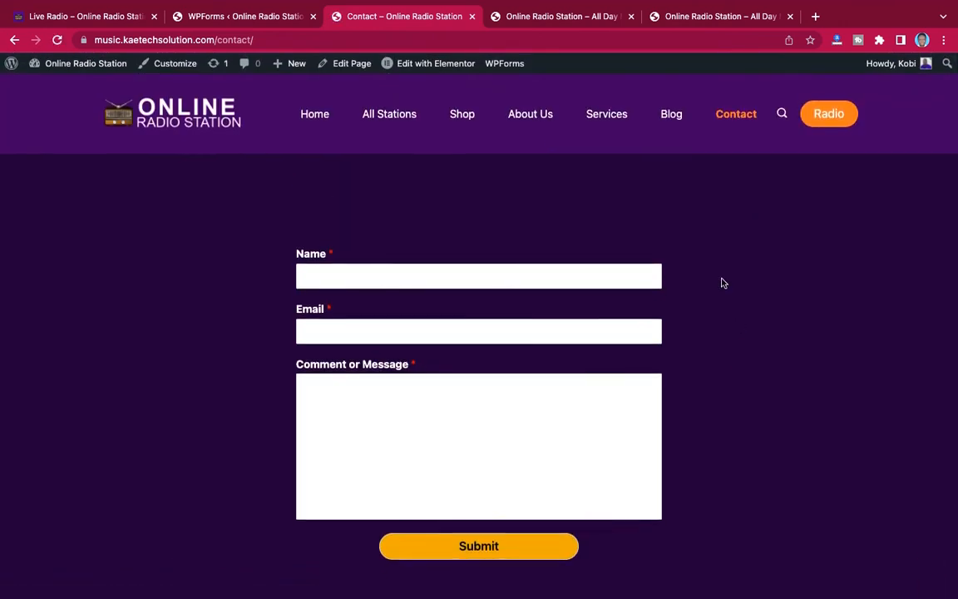
Open the site's About Us page and examine the layout and sections of the reference site's About Us page
{"action": "left_click", "coordinate": [543, 115]}
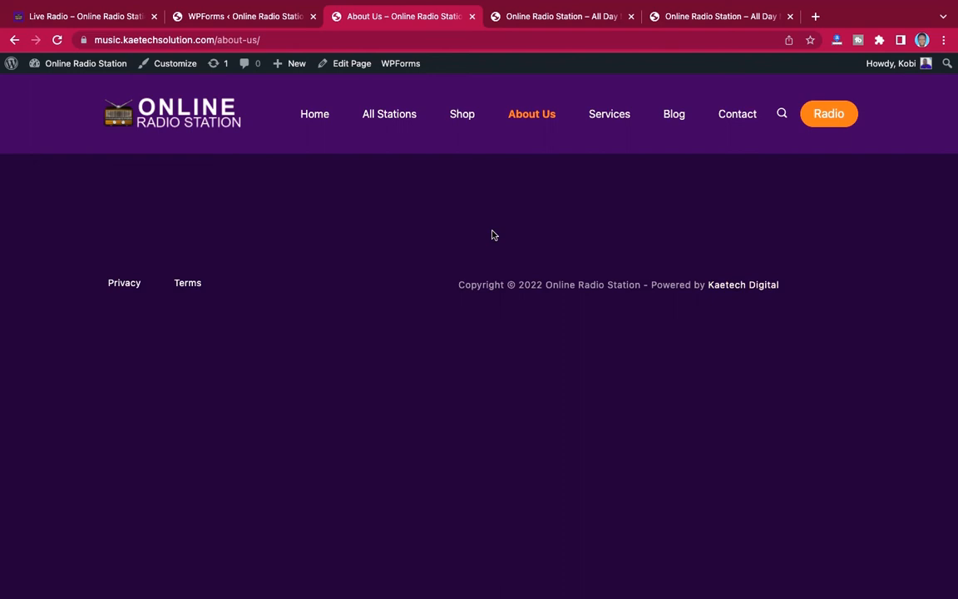
{"action": "left_click", "coordinate": [89, 15]}
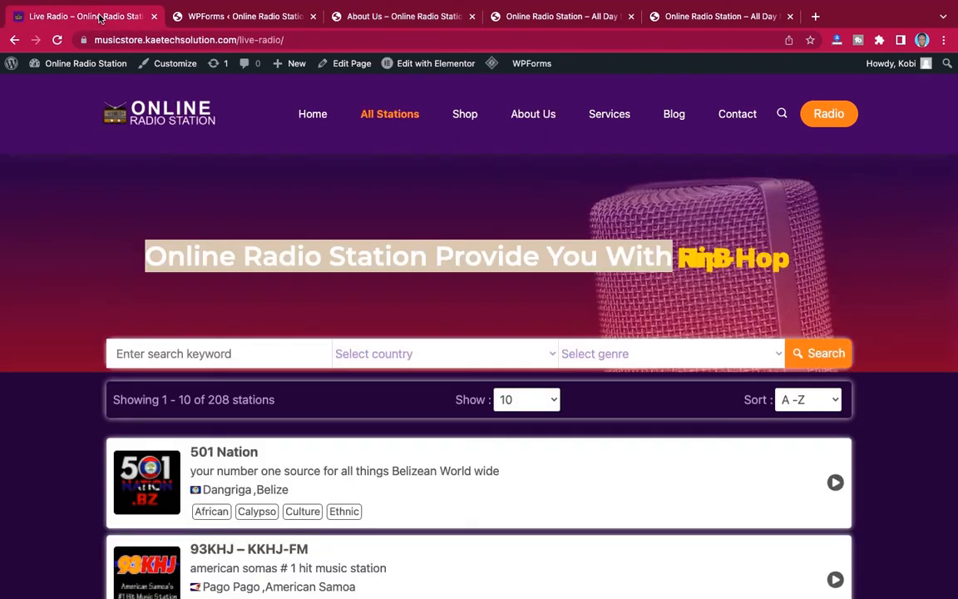
{"action": "left_click", "coordinate": [544, 116]}
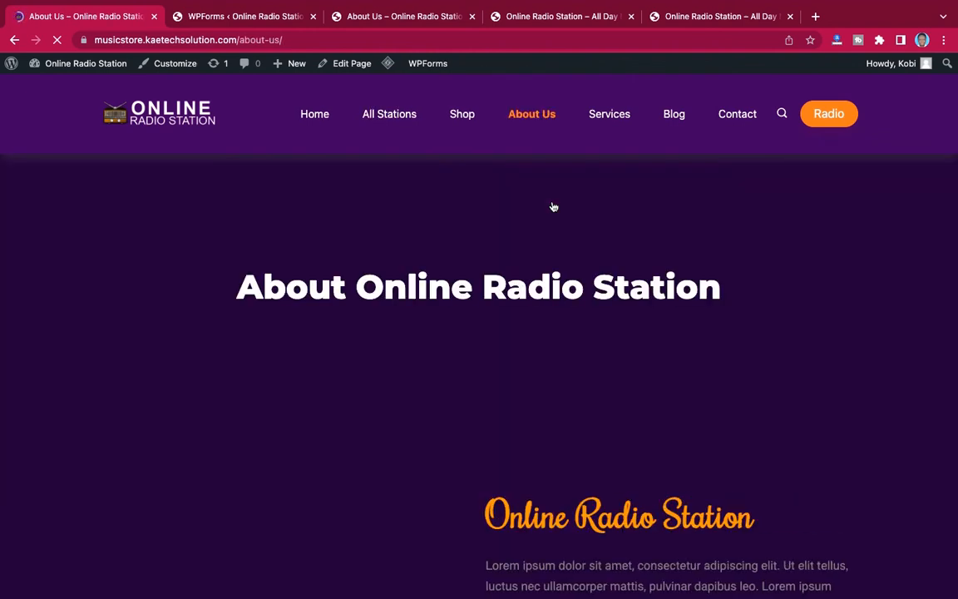
{"action": "scroll", "coordinate": [671, 311], "scroll_direction": "down", "scroll_amount": 7}
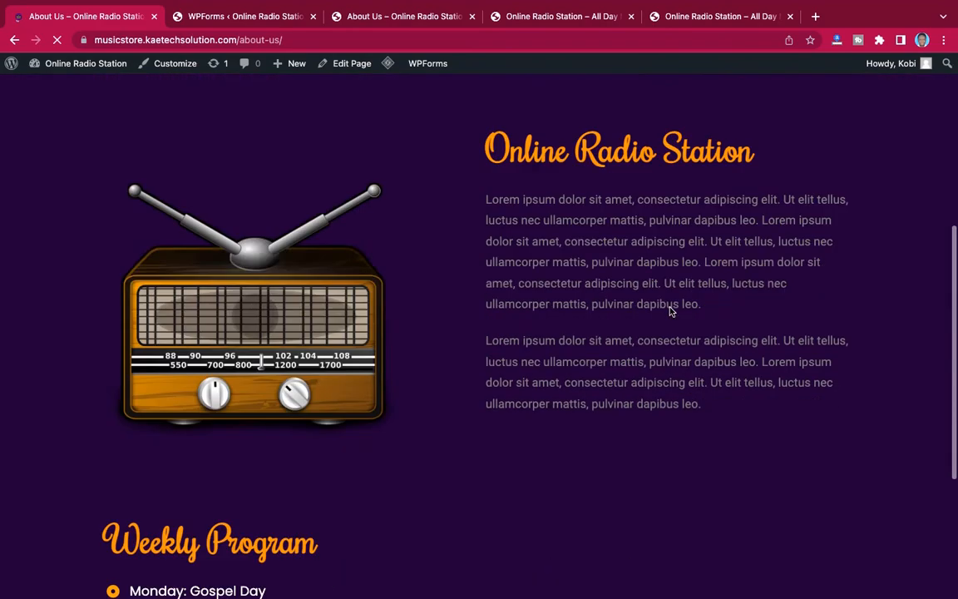
{"action": "scroll", "coordinate": [671, 311], "scroll_direction": "up", "scroll_amount": 8}
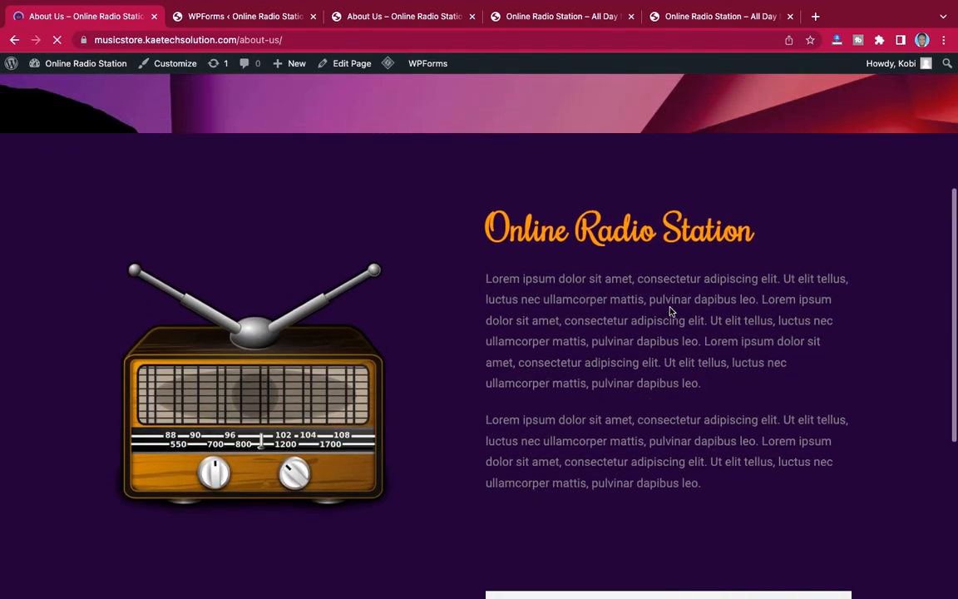
{"action": "scroll", "coordinate": [671, 311], "scroll_direction": "down", "scroll_amount": 7}
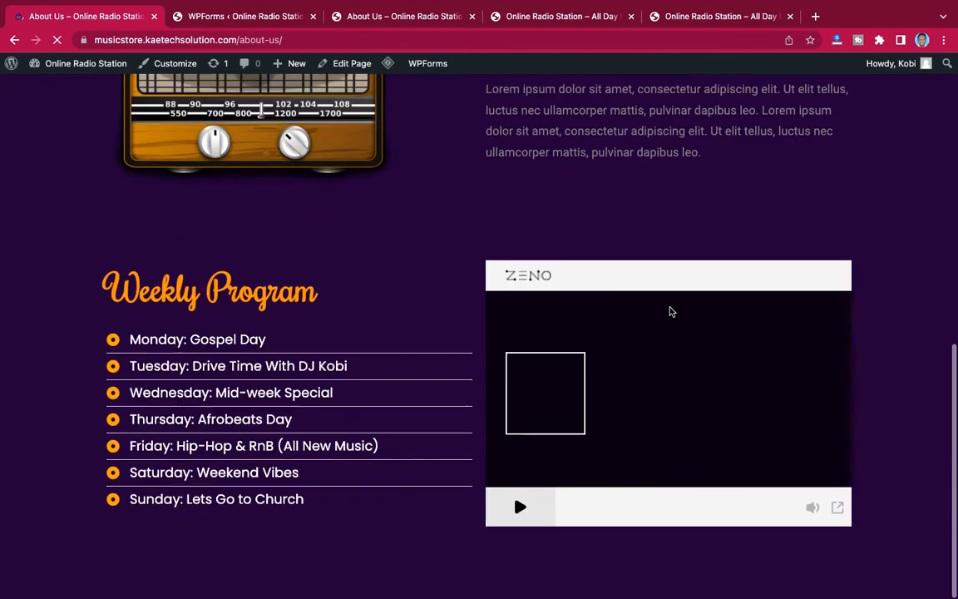
{"action": "scroll", "coordinate": [671, 311], "scroll_direction": "up", "scroll_amount": 8}
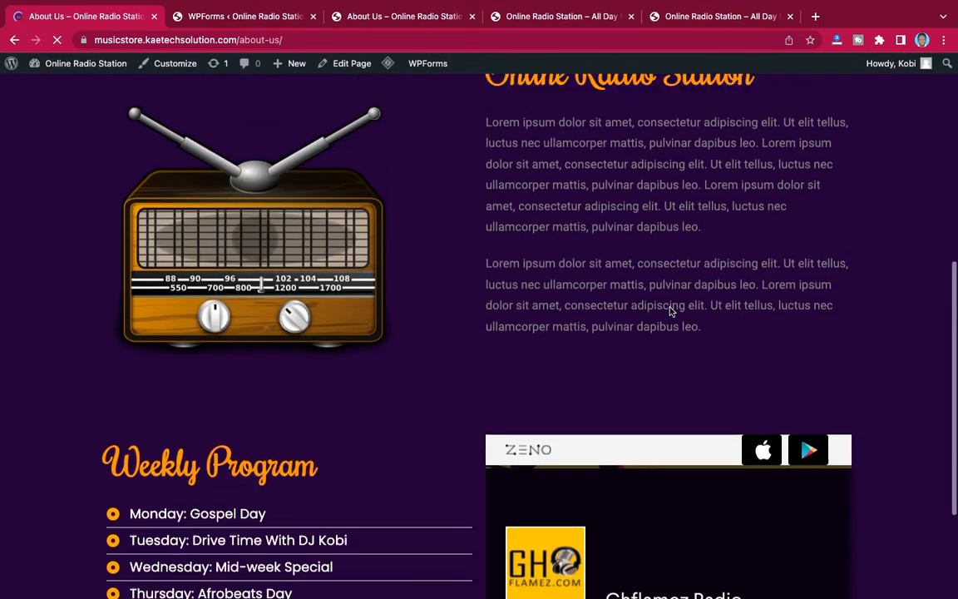
{"action": "scroll", "coordinate": [670, 308], "scroll_direction": "down", "scroll_amount": 7}
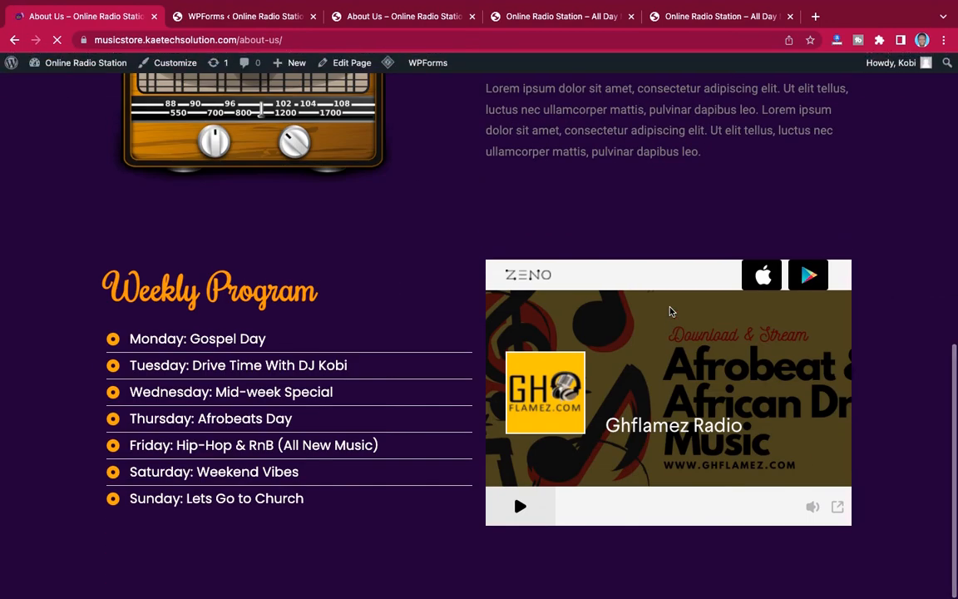
{"action": "scroll", "coordinate": [671, 311], "scroll_direction": "up", "scroll_amount": 7}
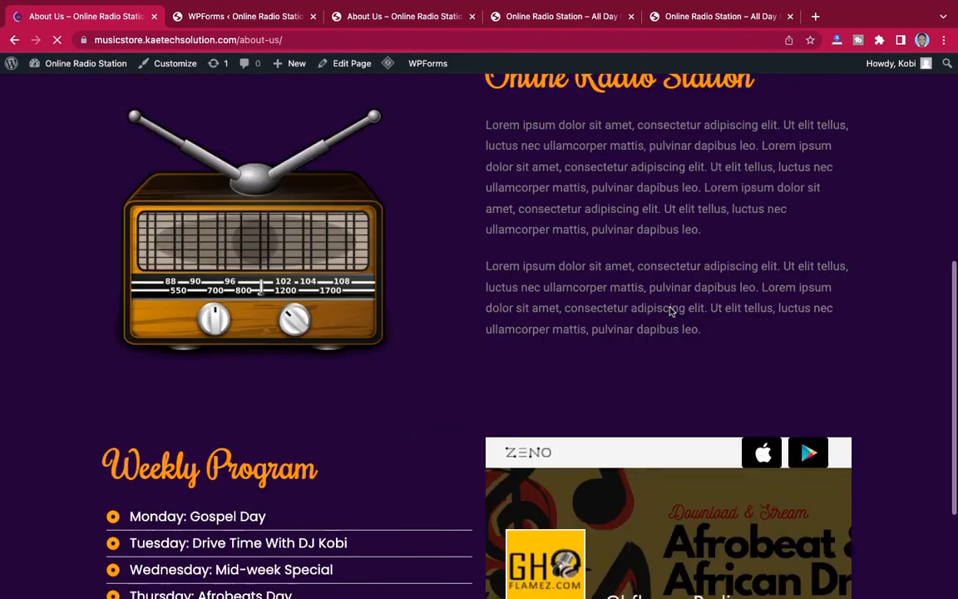
{"action": "scroll", "coordinate": [671, 311], "scroll_direction": "up", "scroll_amount": 1}
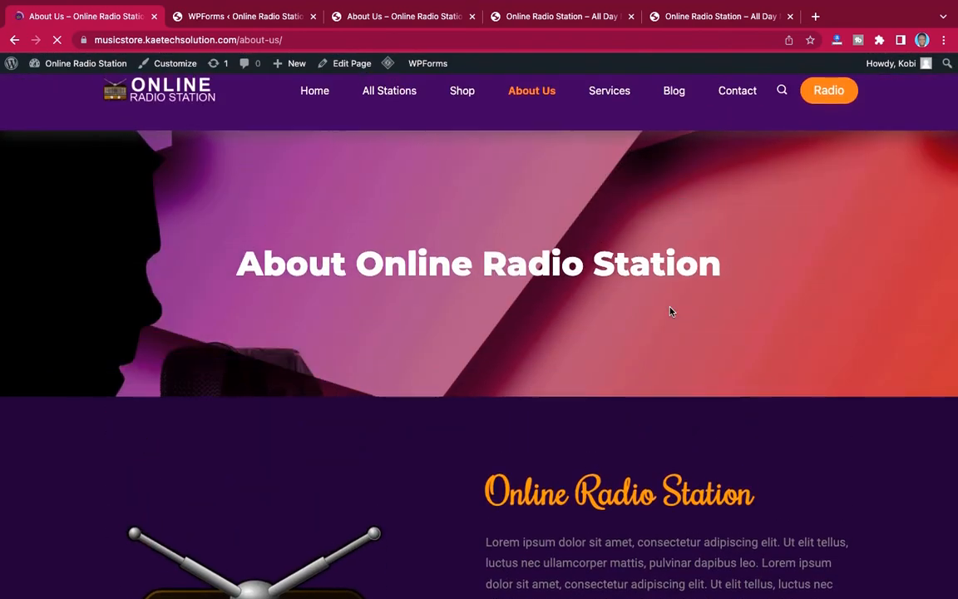
Return to the new site's empty About Us page and open it for editing with Elementor
{"action": "left_click", "coordinate": [539, 17]}
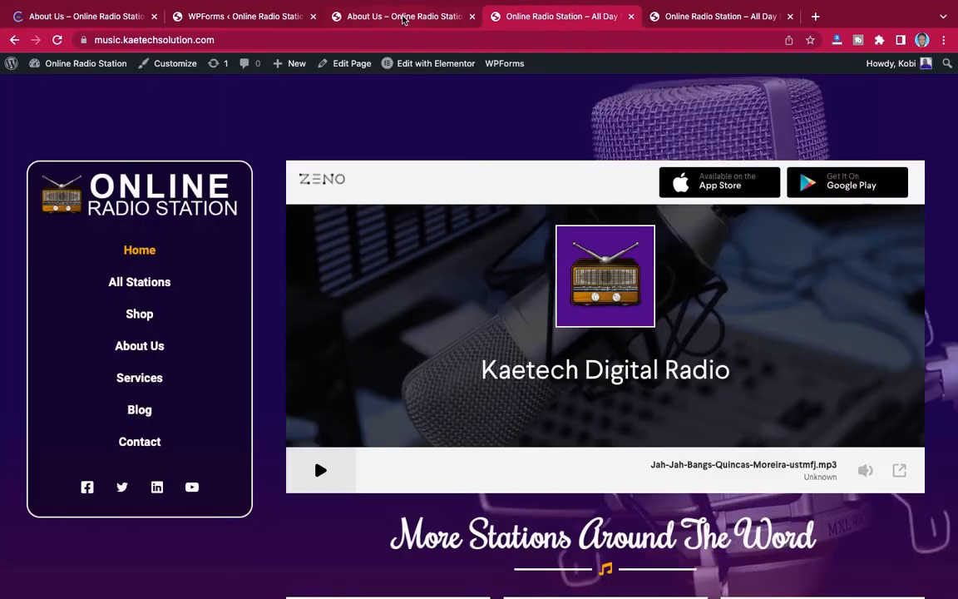
{"action": "left_click", "coordinate": [406, 18]}
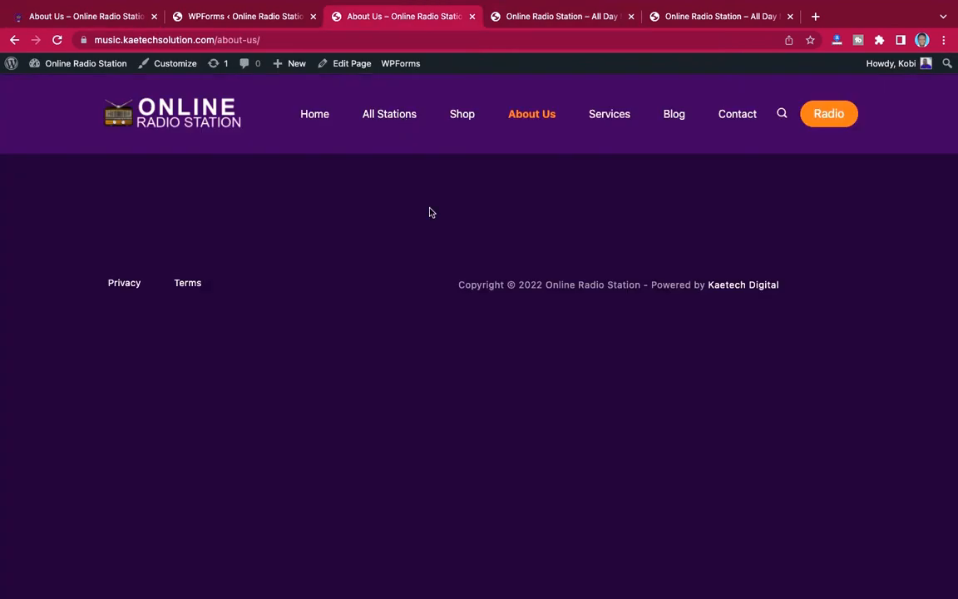
{"action": "left_click", "coordinate": [350, 67]}
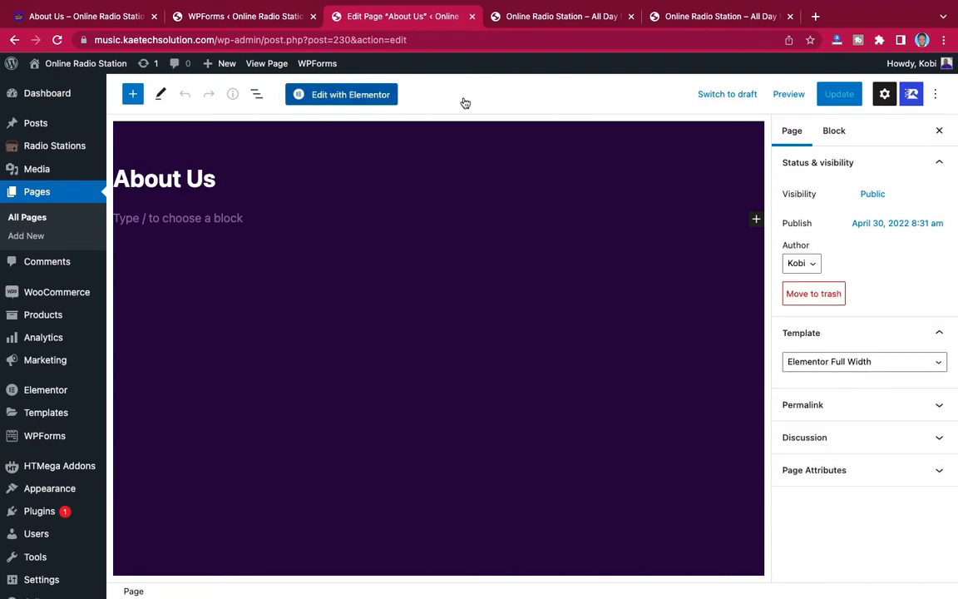
{"action": "left_click", "coordinate": [351, 95]}
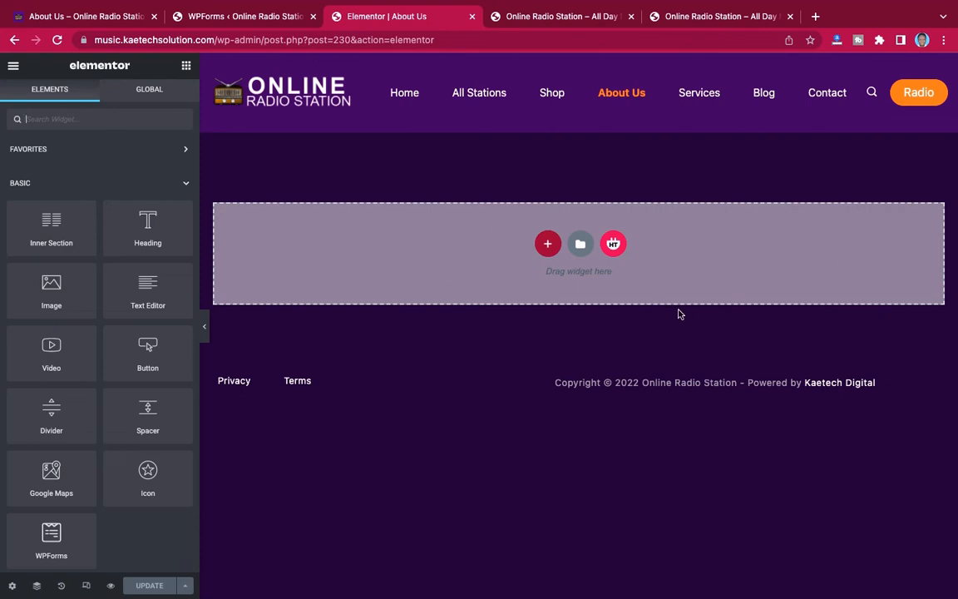
Copy the heading text "About Online Radio Station" from the reference About Us page and return to the Elementor editor
{"action": "left_click", "coordinate": [131, 20]}
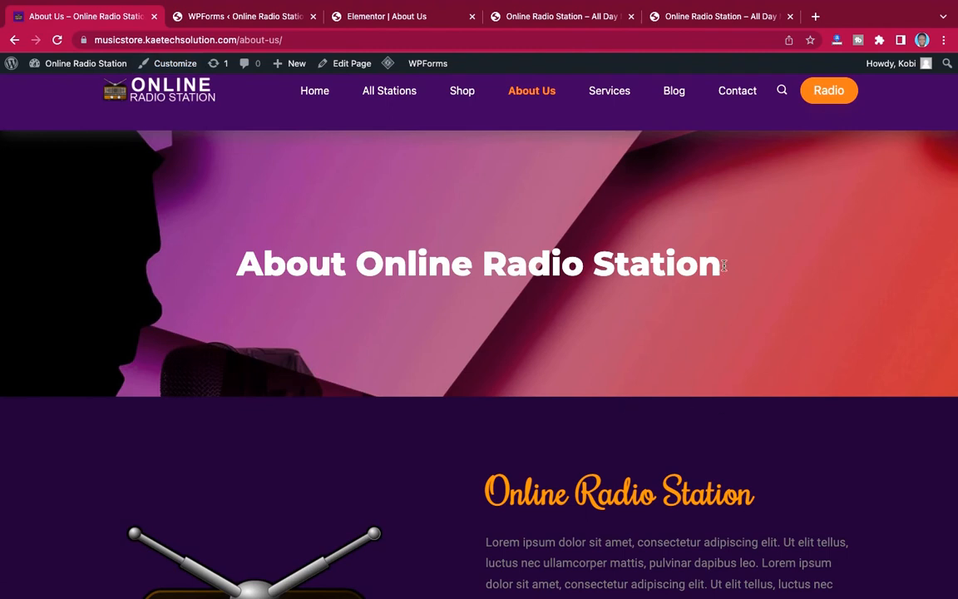
{"action": "left_click_drag", "start_coordinate": [721, 266], "coordinate": [234, 260]}
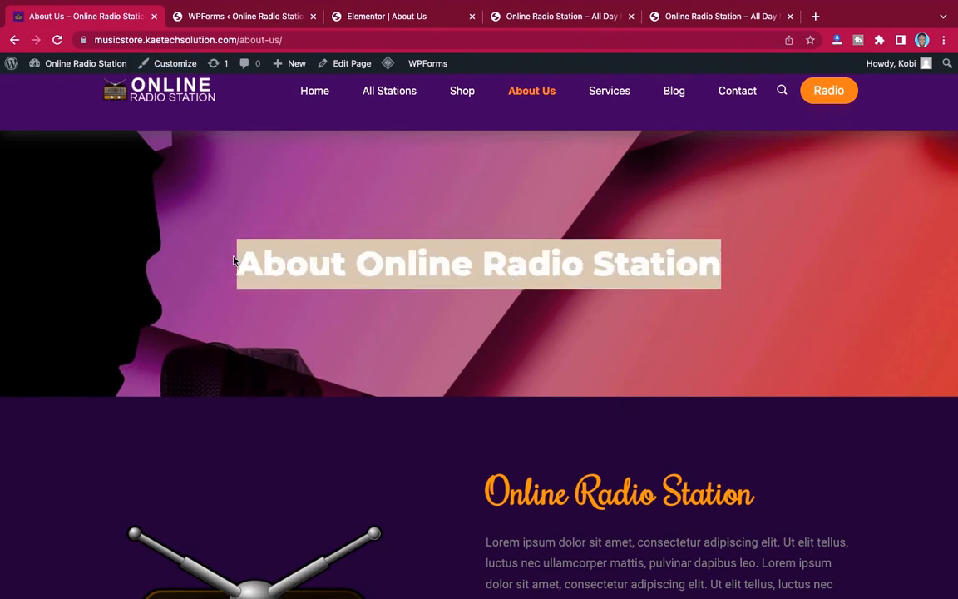
{"action": "left_click", "coordinate": [375, 18]}
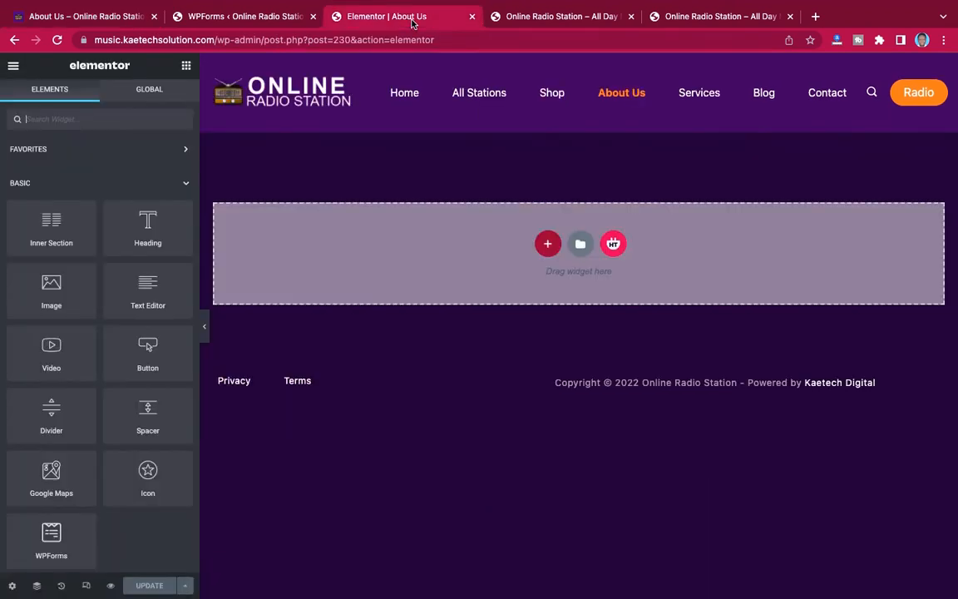
Add a one-column section to the page with full-width content, no column gap and a Min Height setting
{"action": "left_click", "coordinate": [547, 243]}
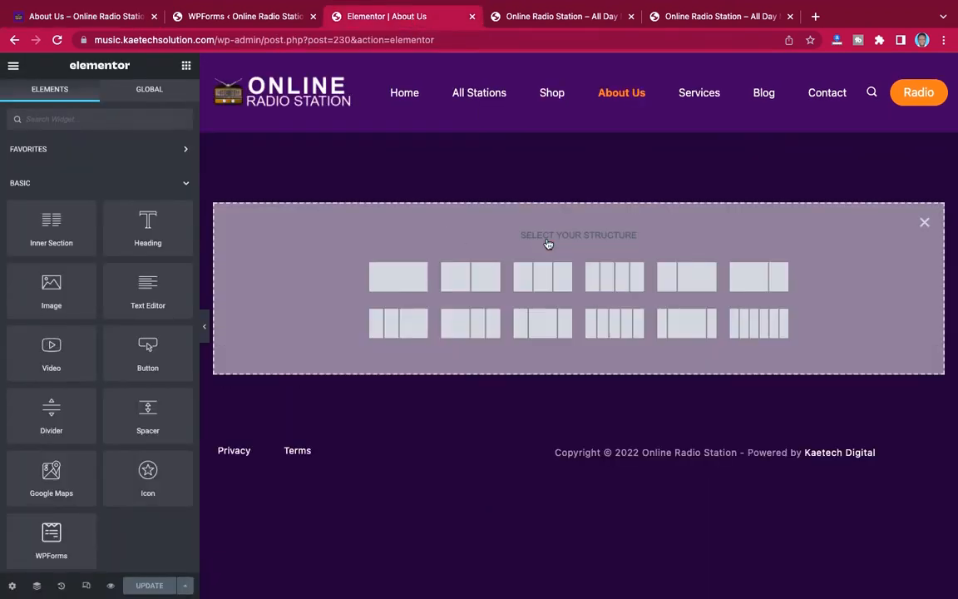
{"action": "left_click", "coordinate": [397, 283]}
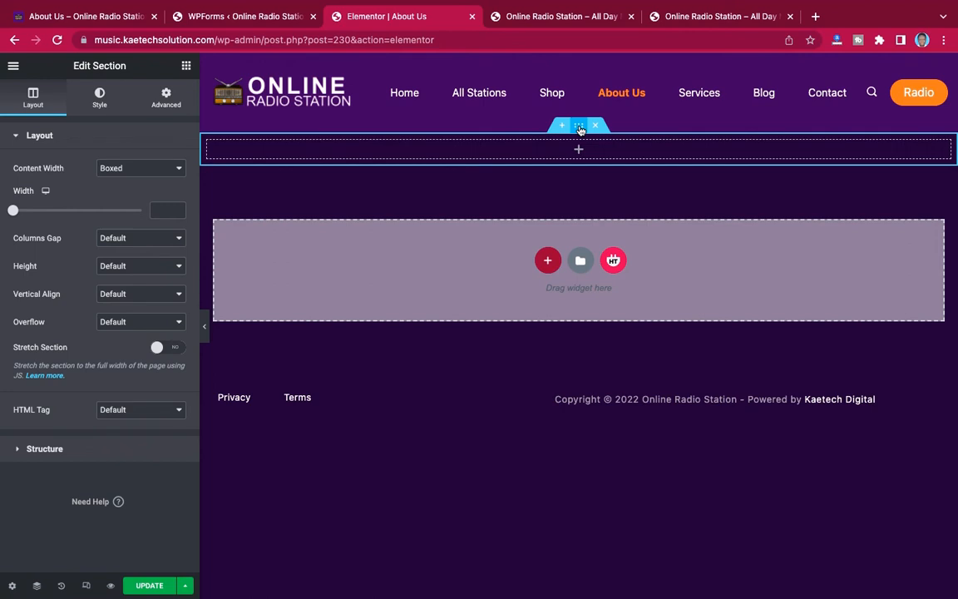
{"action": "left_click", "coordinate": [134, 168]}
{"action": "left_click", "coordinate": [127, 184]}
{"action": "left_click", "coordinate": [126, 197]}
{"action": "left_click", "coordinate": [133, 216]}
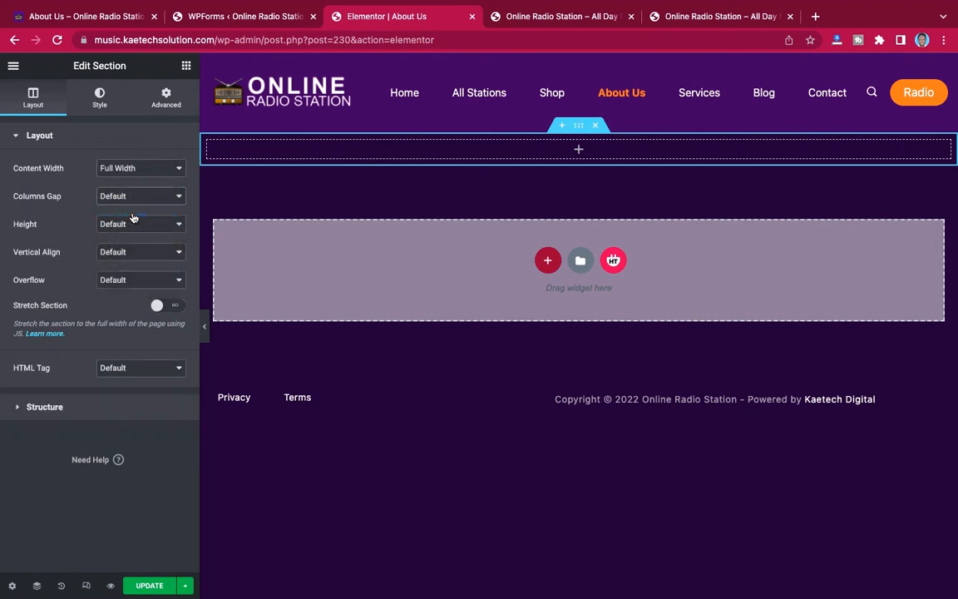
{"action": "left_click", "coordinate": [123, 223]}
{"action": "left_click", "coordinate": [121, 252]}
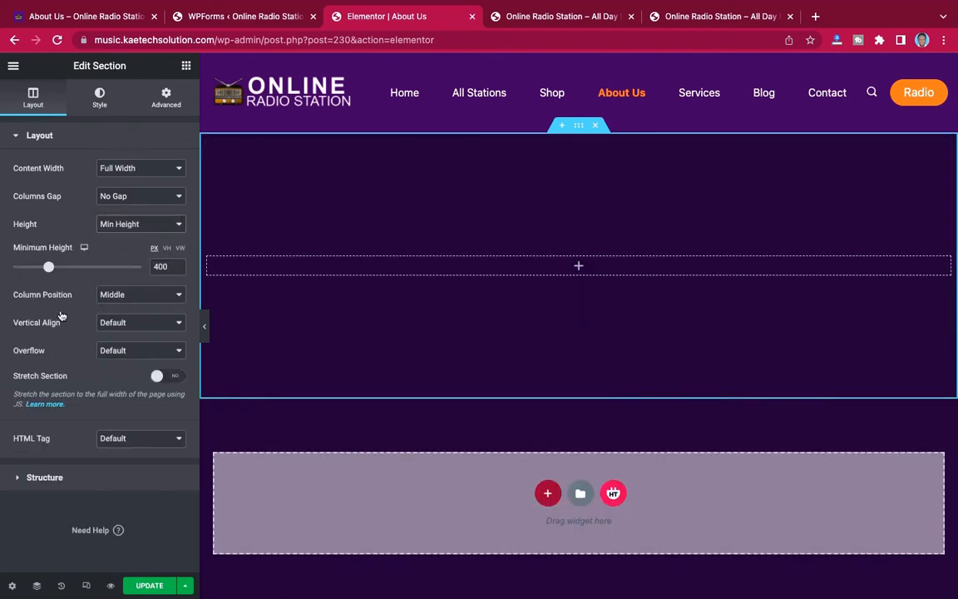
Give the section a classic background using the image radio-1012471_1920.jpg from the media library
{"action": "left_click", "coordinate": [100, 98]}
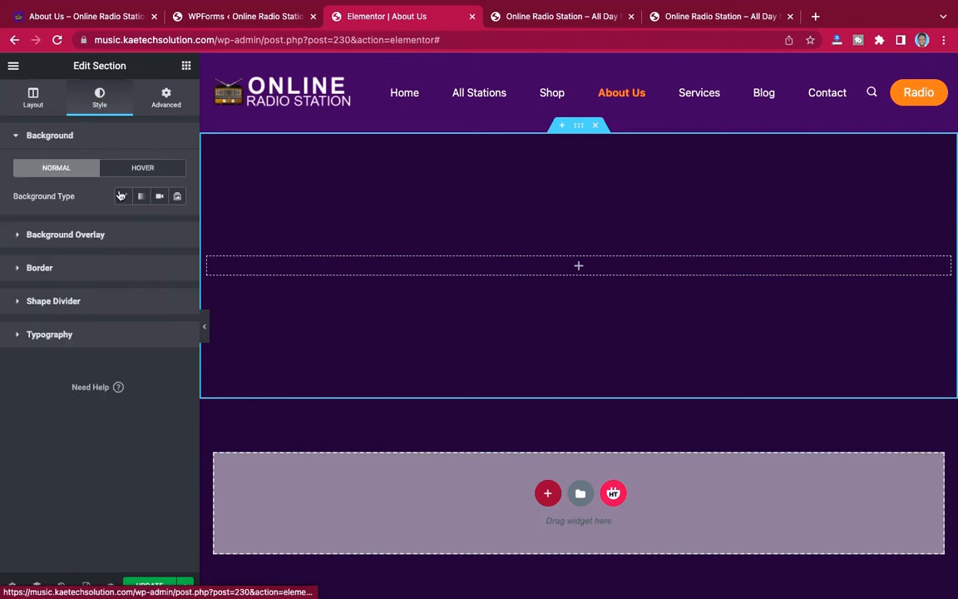
{"action": "left_click", "coordinate": [125, 197]}
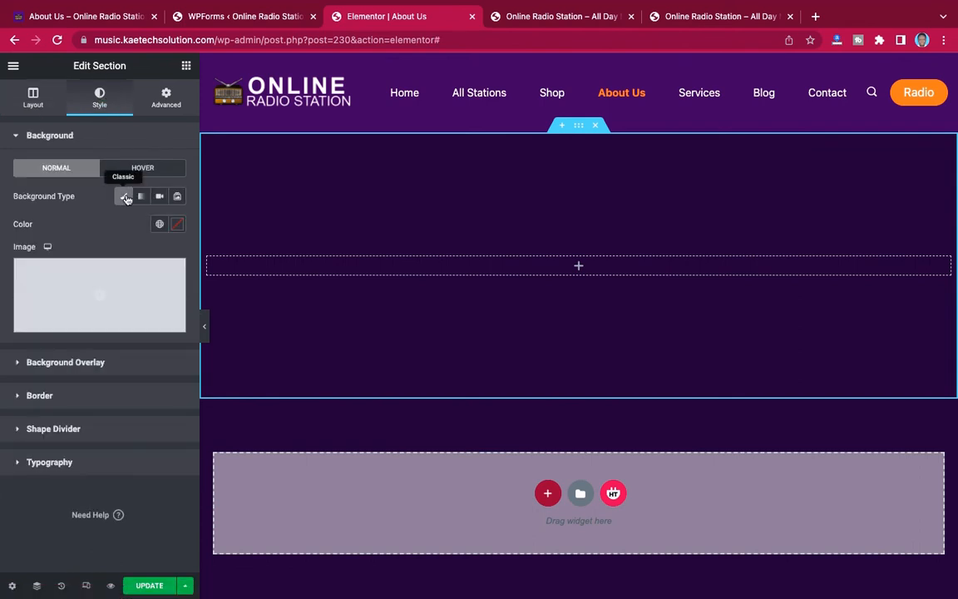
{"action": "left_click", "coordinate": [76, 280]}
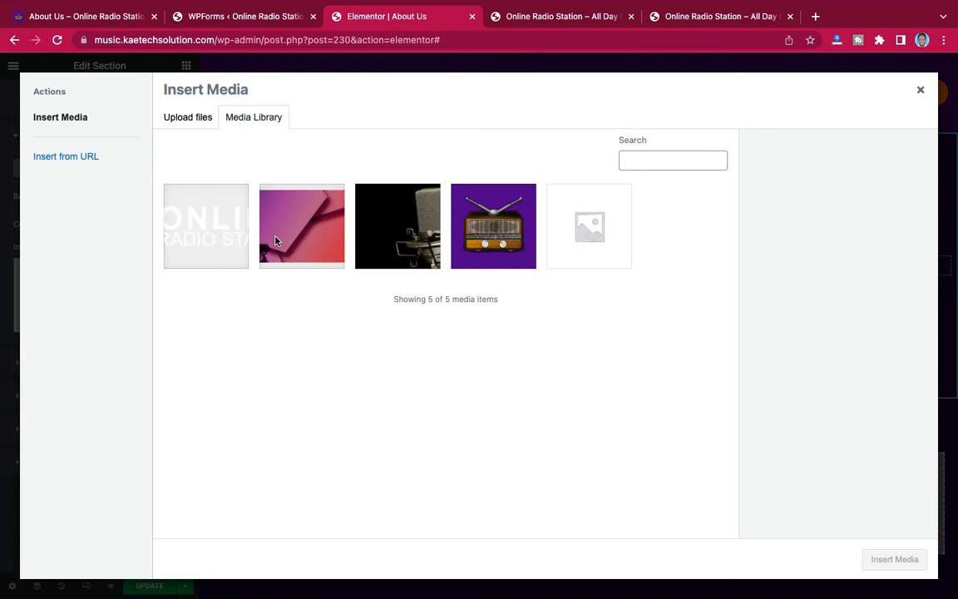
{"action": "left_click", "coordinate": [299, 225]}
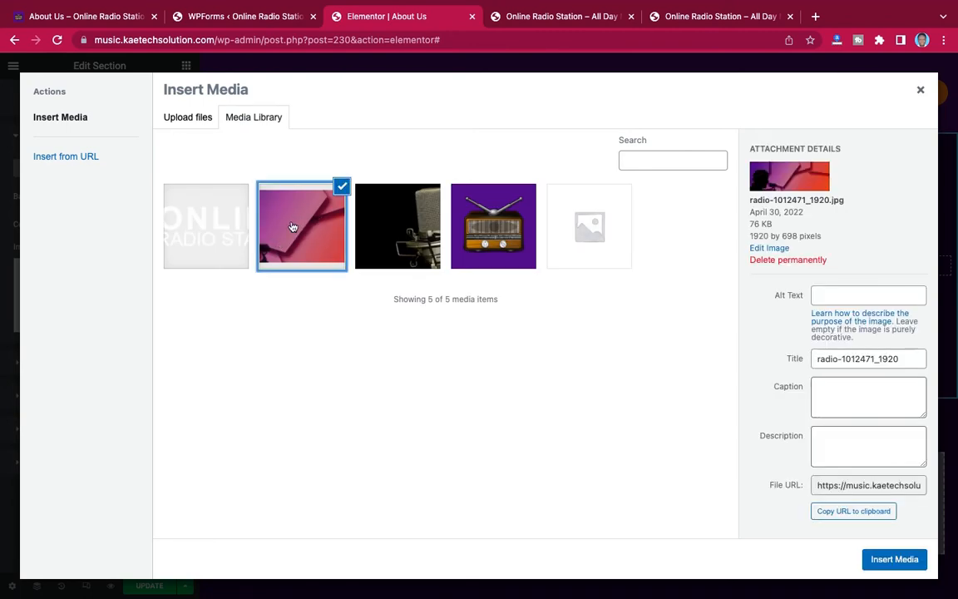
{"action": "left_click", "coordinate": [895, 557]}
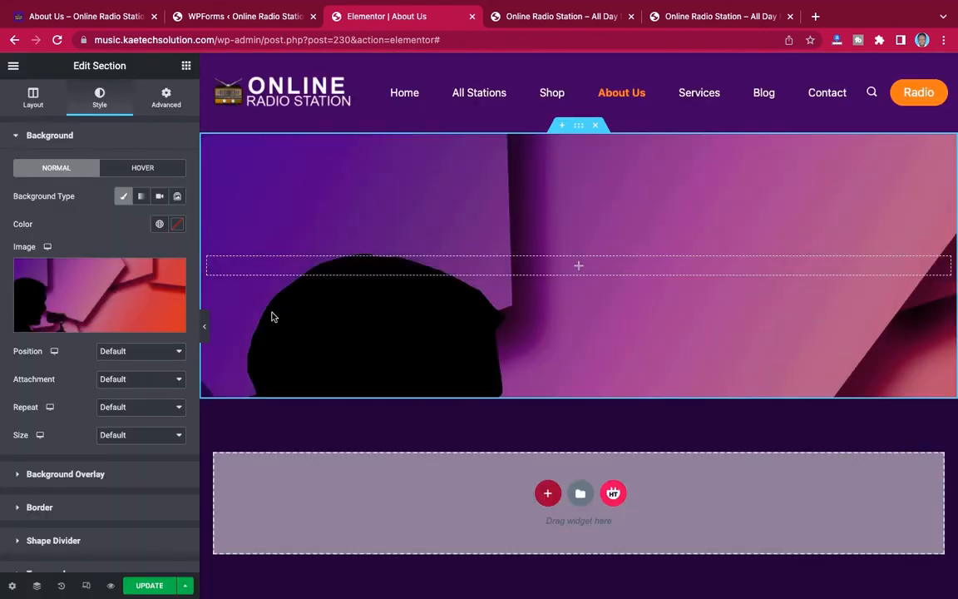
Set the background image to position Center Center, attachment Fixed, No-repeat and size Cover
{"action": "left_click", "coordinate": [125, 351]}
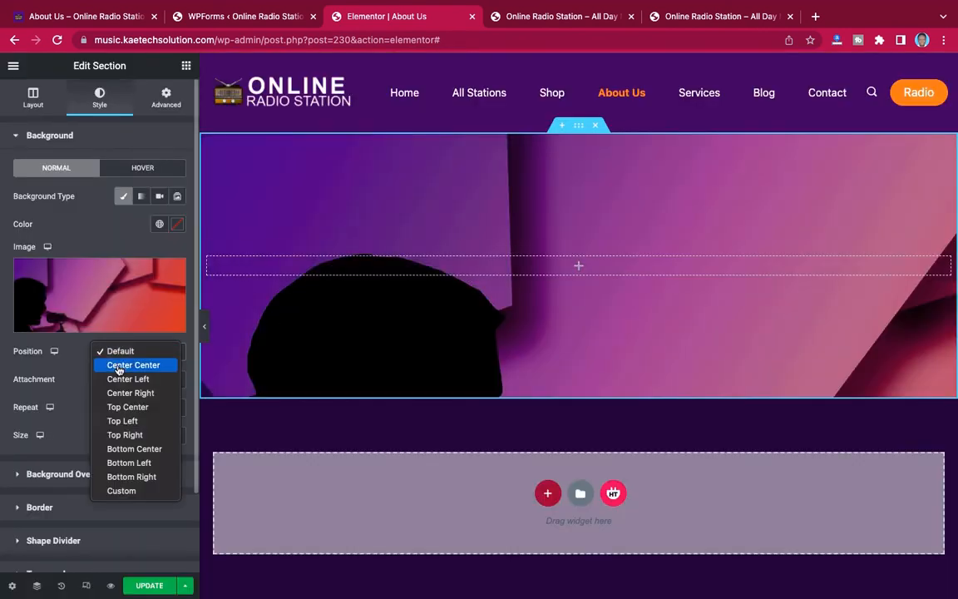
{"action": "left_click", "coordinate": [118, 365]}
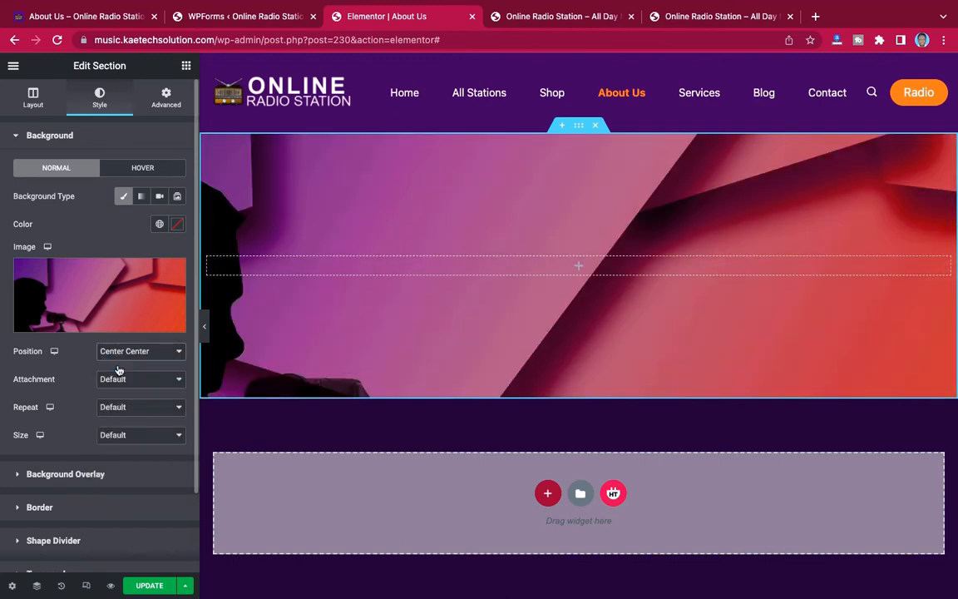
{"action": "left_click", "coordinate": [138, 379]}
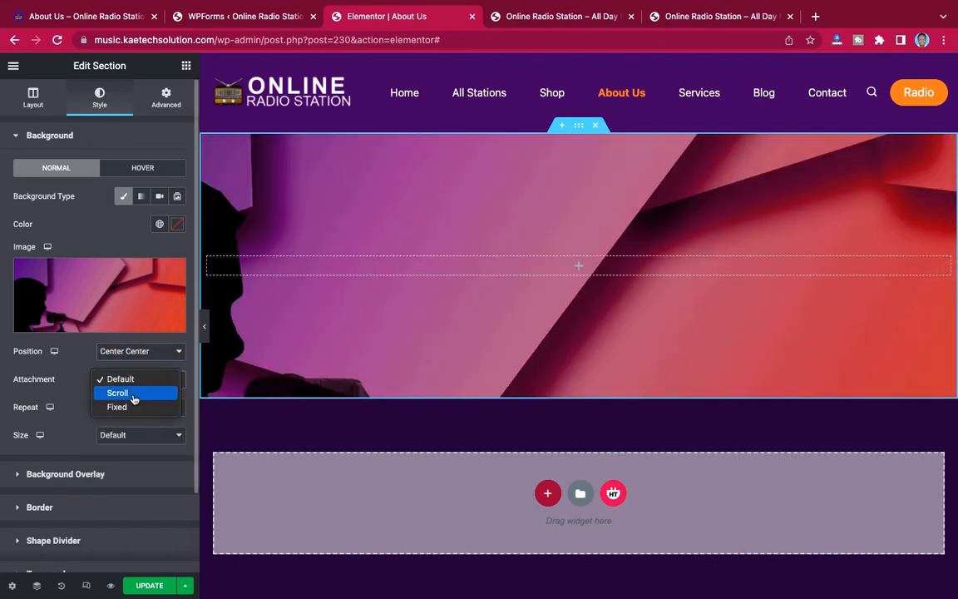
{"action": "left_click", "coordinate": [125, 406]}
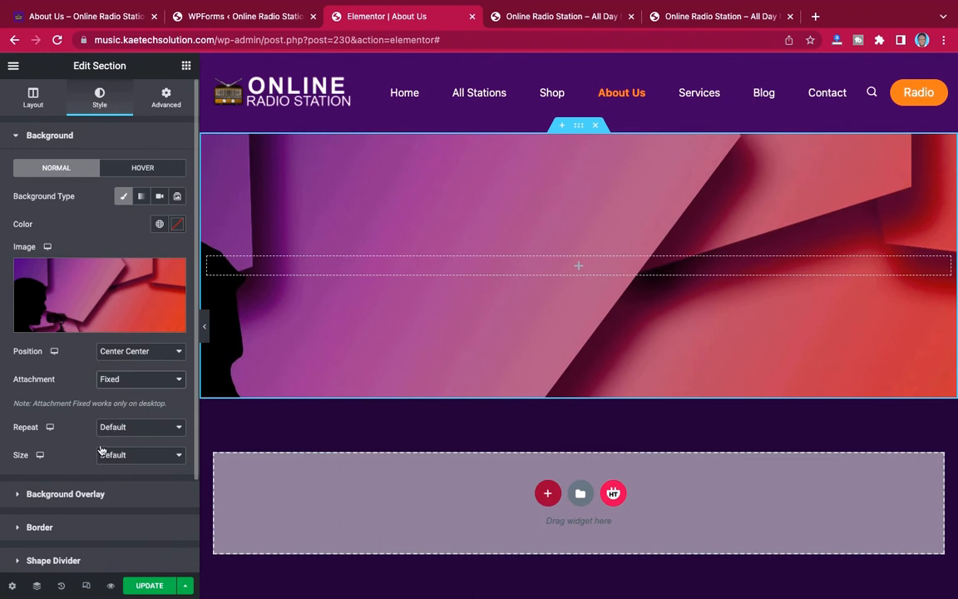
{"action": "left_click", "coordinate": [133, 426]}
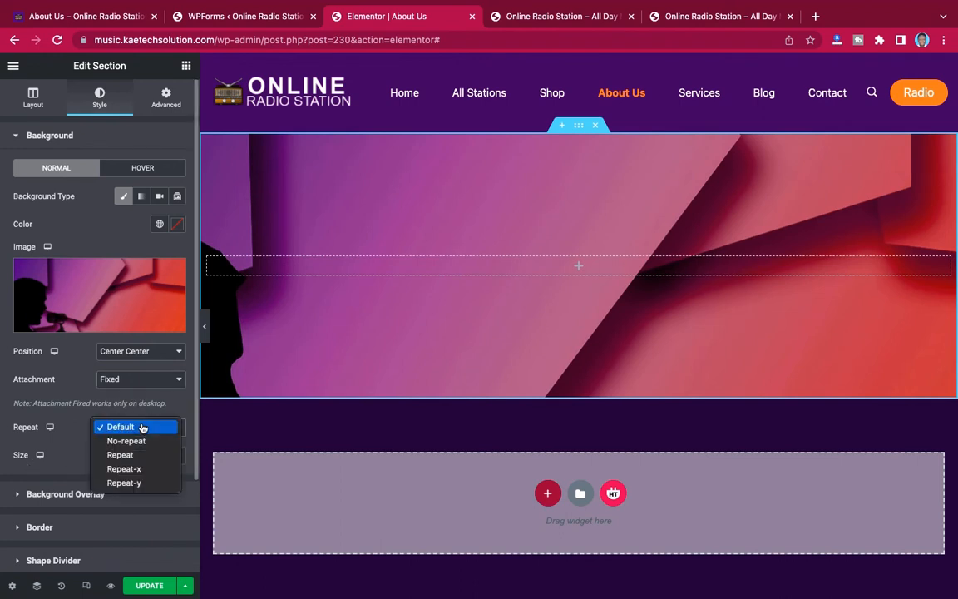
{"action": "left_click", "coordinate": [125, 438]}
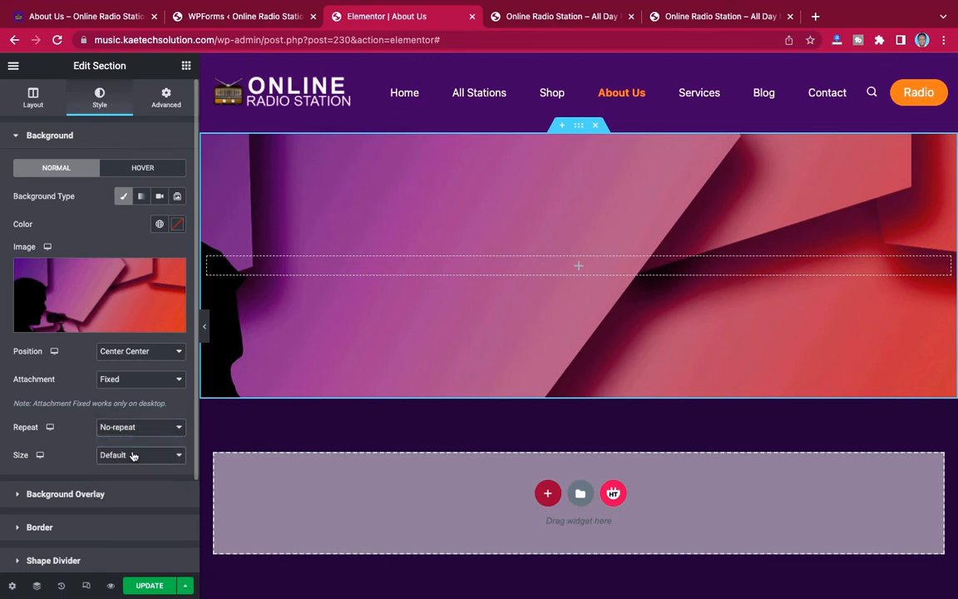
{"action": "left_click", "coordinate": [132, 454]}
{"action": "left_click", "coordinate": [122, 482]}
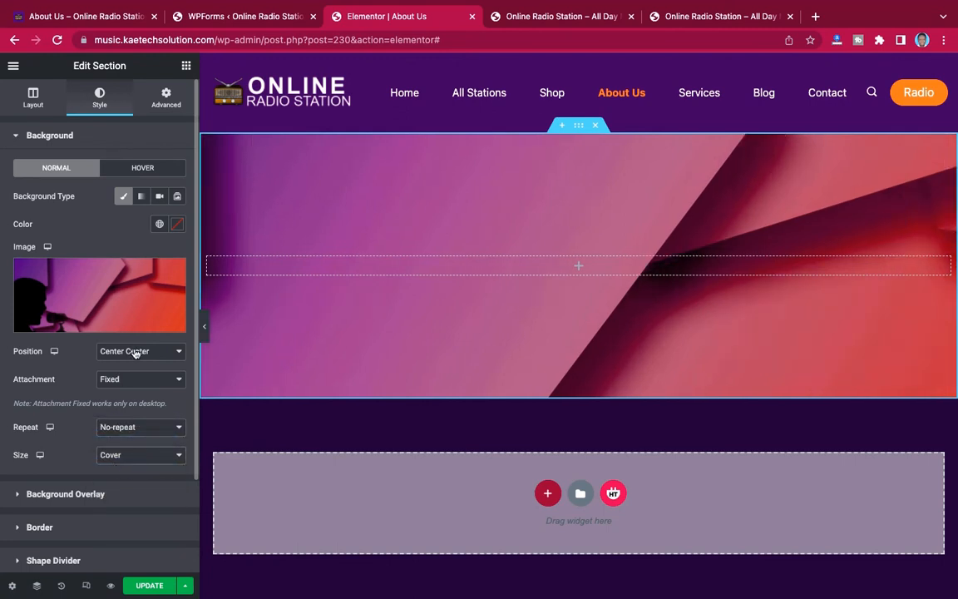
Change the background image position to Top Center, previewing the page at full width before and after the change
{"action": "scroll", "coordinate": [385, 244], "scroll_direction": "down", "scroll_amount": 1}
{"action": "scroll", "coordinate": [385, 243], "scroll_direction": "up", "scroll_amount": 1}
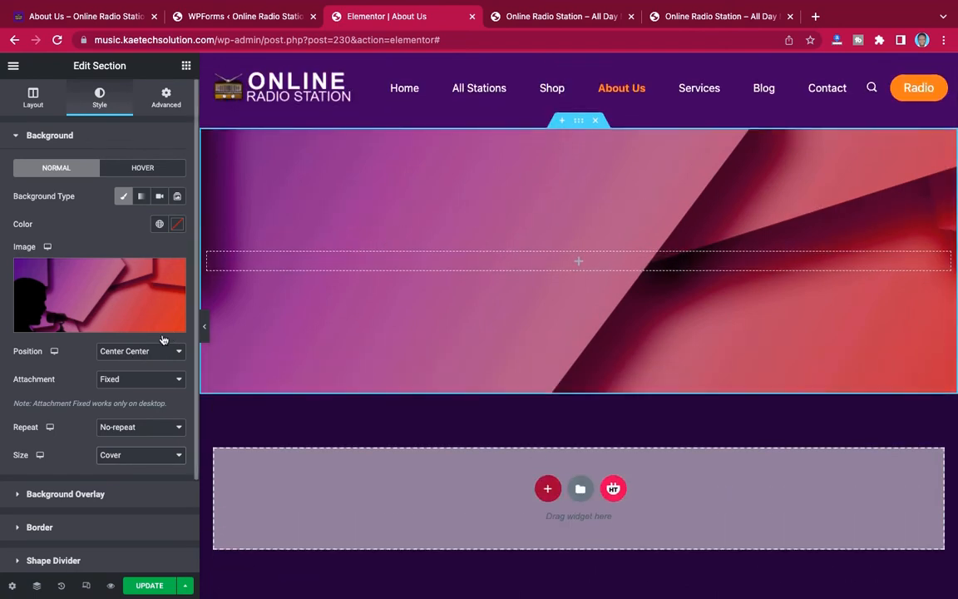
{"action": "left_click", "coordinate": [204, 325]}
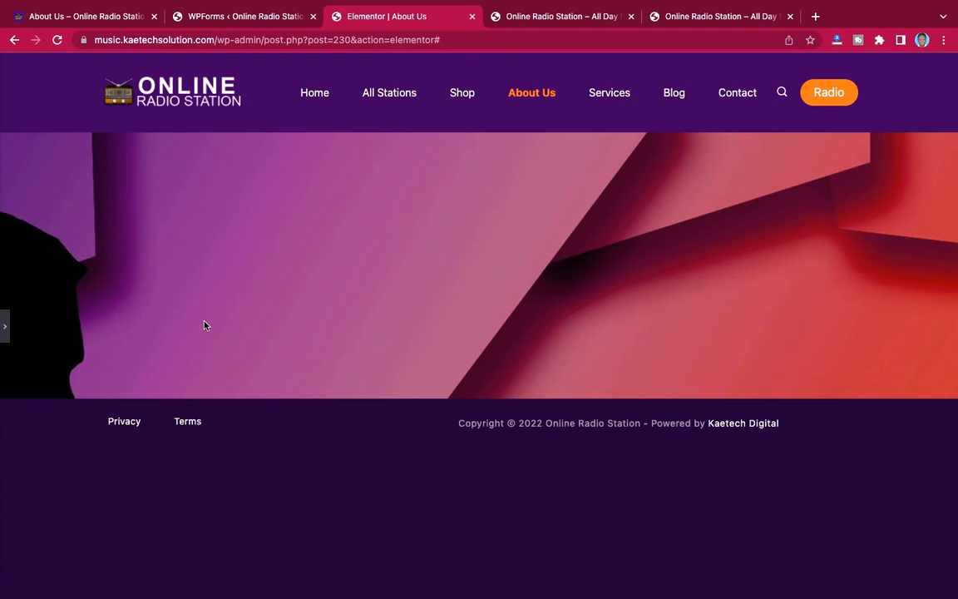
{"action": "left_click", "coordinate": [5, 325]}
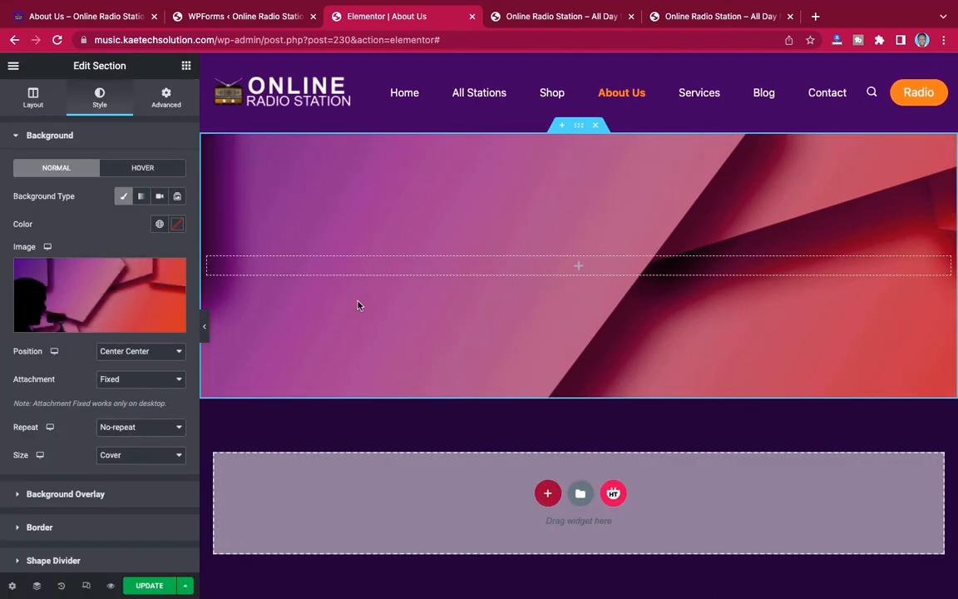
{"action": "left_click", "coordinate": [132, 351]}
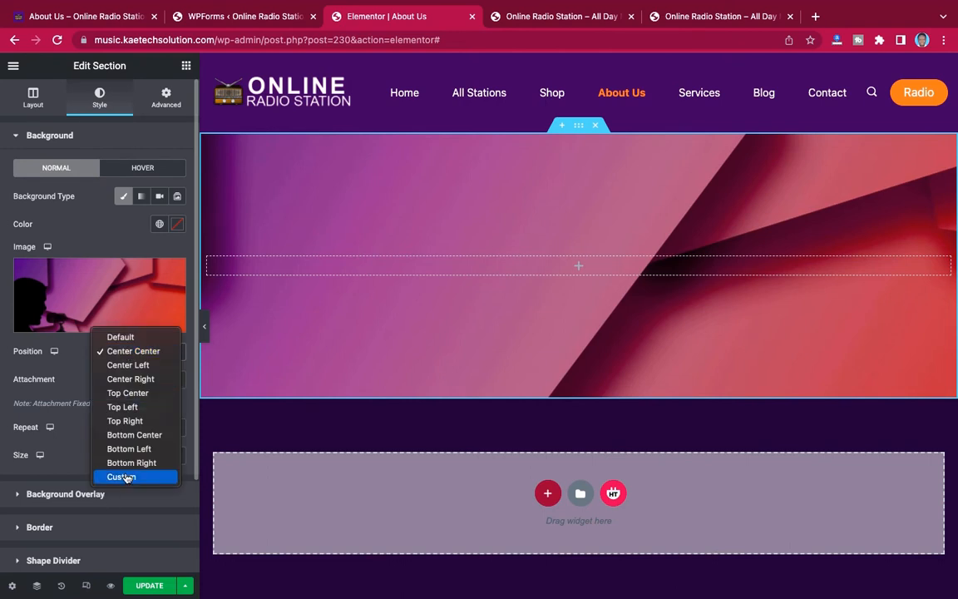
{"action": "left_click", "coordinate": [131, 395]}
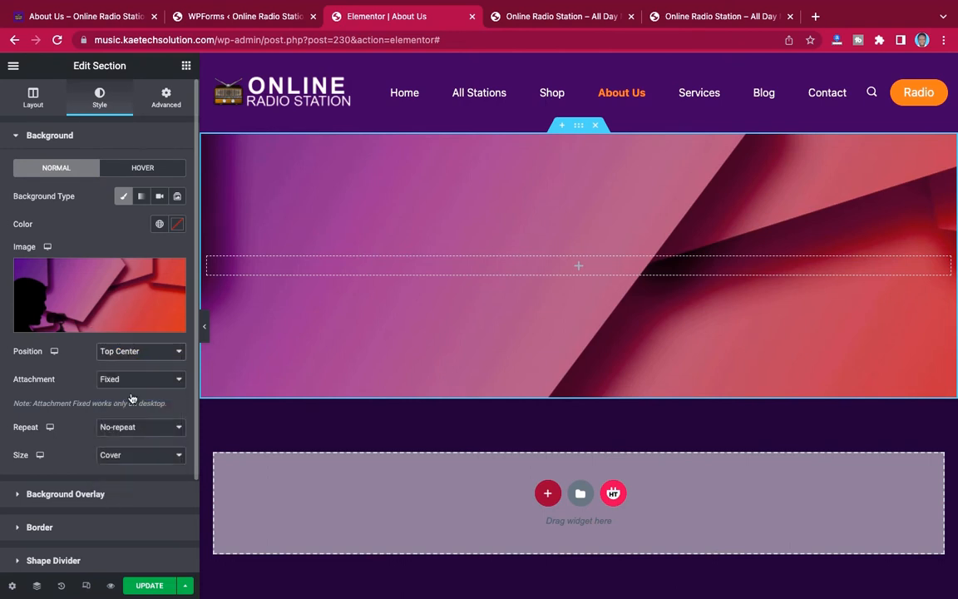
{"action": "left_click", "coordinate": [205, 326]}
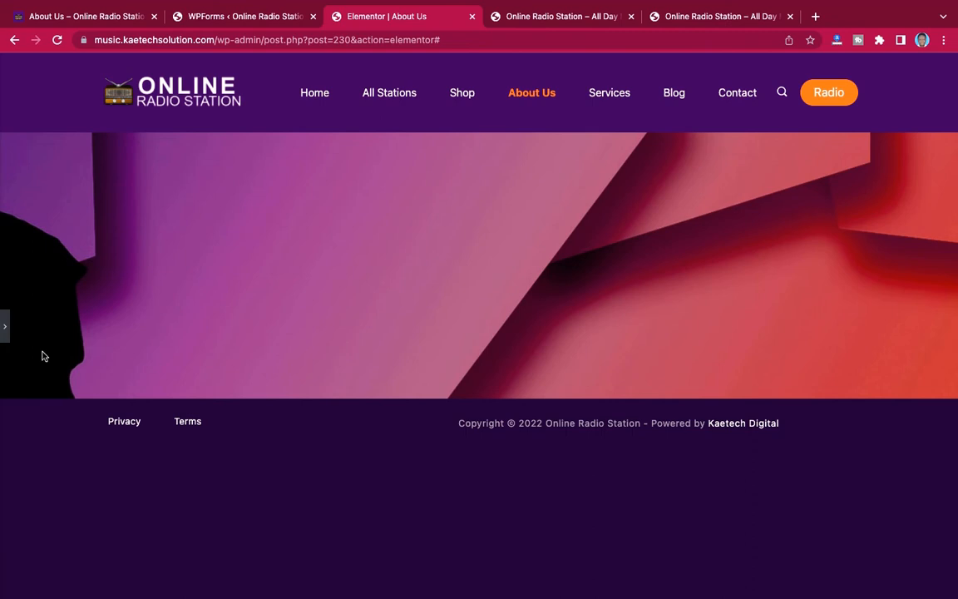
{"action": "left_click", "coordinate": [4, 326]}
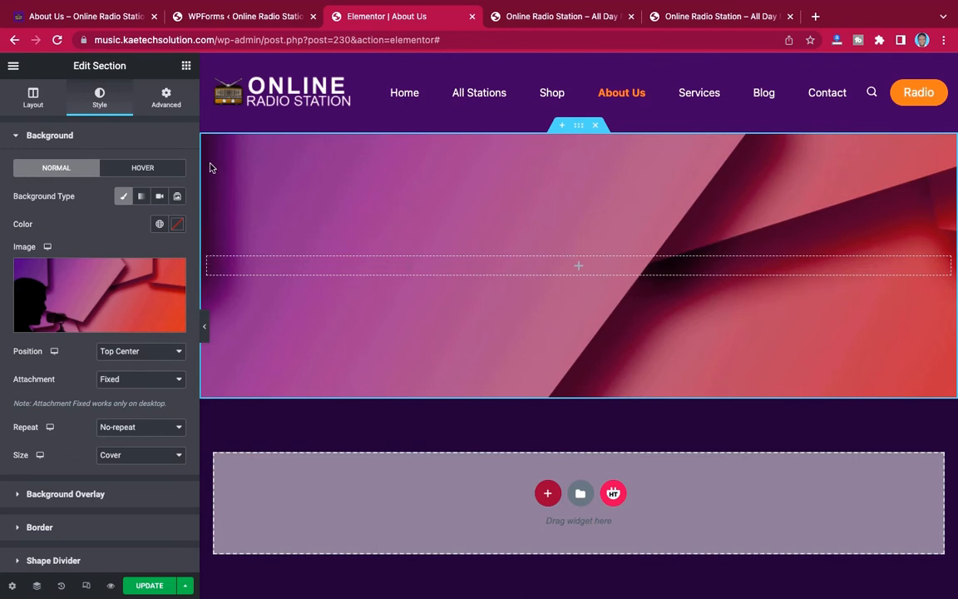
Add a Heading widget inside the section with the title "About Online Radio Station" and center-align it
{"action": "left_click", "coordinate": [186, 66]}
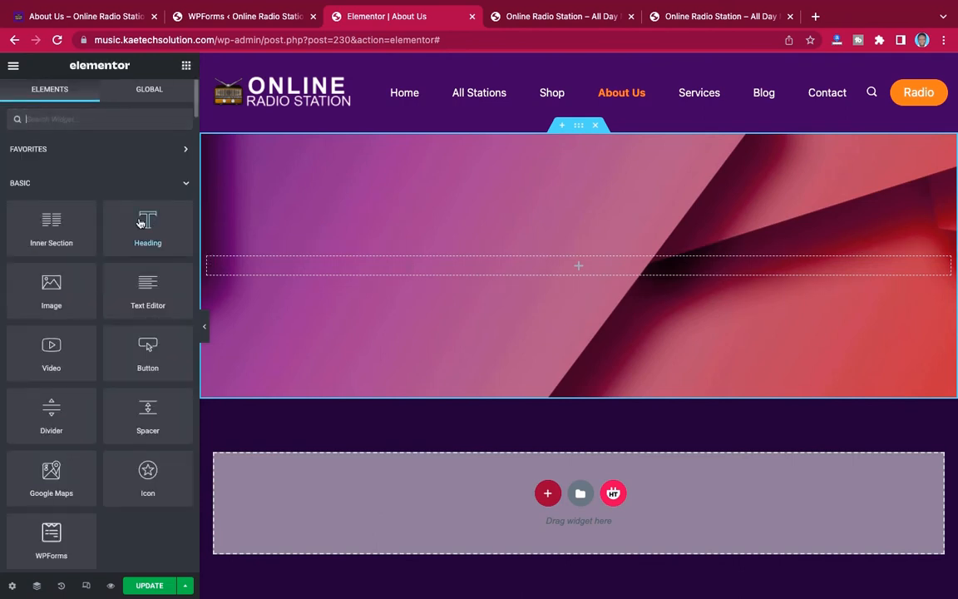
{"action": "left_click_drag", "start_coordinate": [141, 219], "coordinate": [579, 265]}
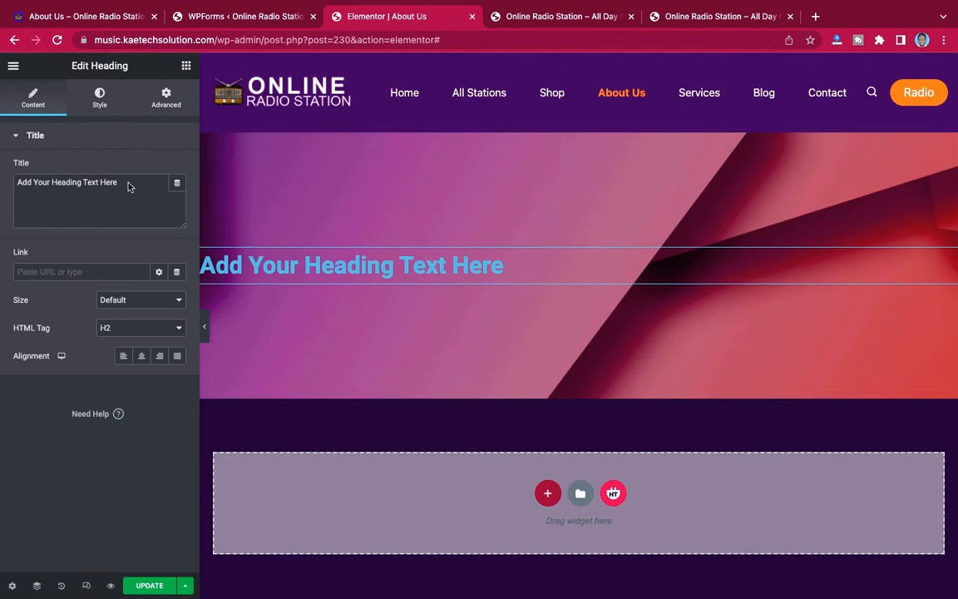
{"action": "left_click_drag", "start_coordinate": [121, 183], "coordinate": [2, 185]}
{"action": "type", "text": "About Online Radio Station"}
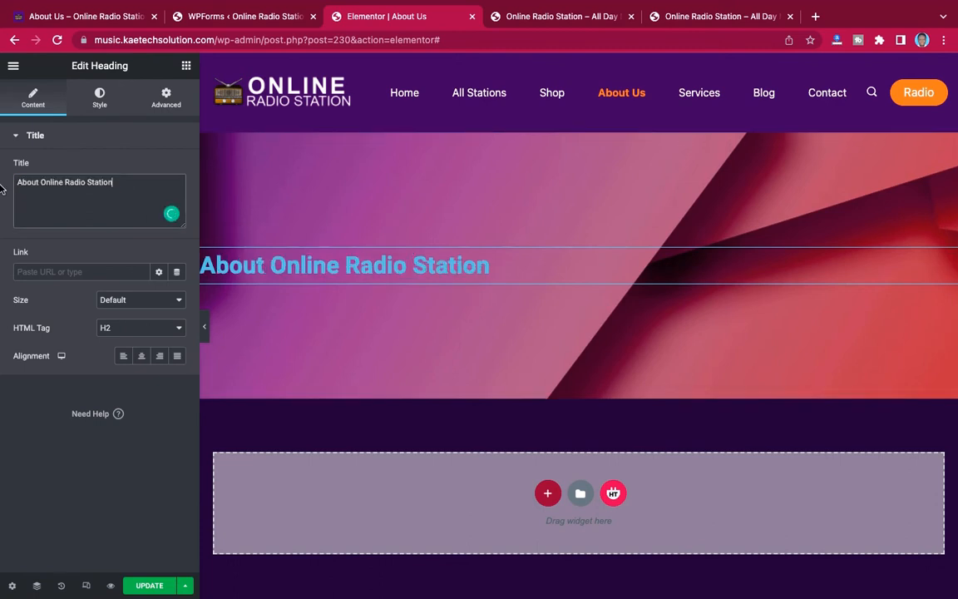
{"action": "left_click", "coordinate": [142, 356]}
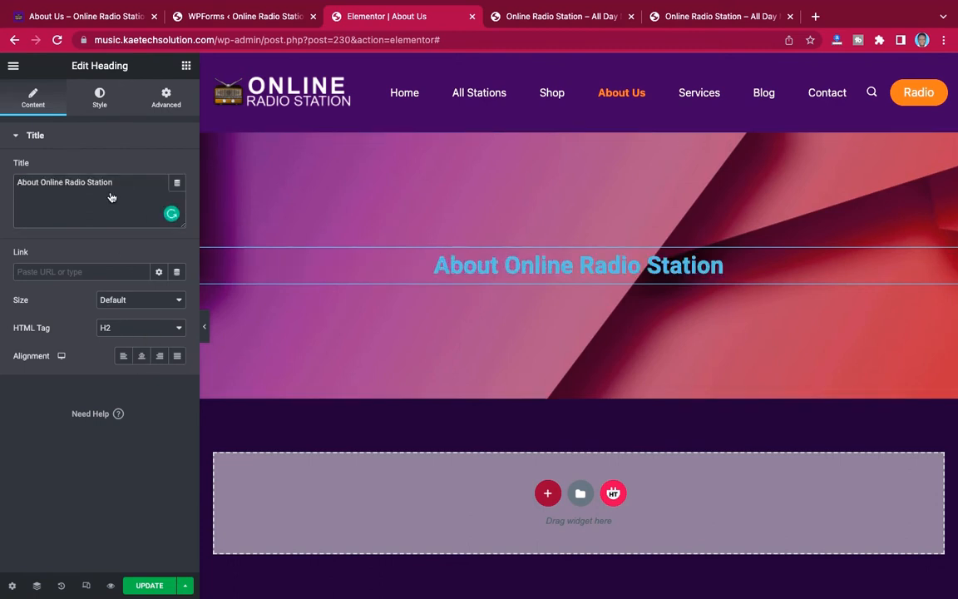
Set the heading's text color to white (#FFFFFF)
{"action": "left_click", "coordinate": [99, 98]}
{"action": "left_click", "coordinate": [177, 168]}
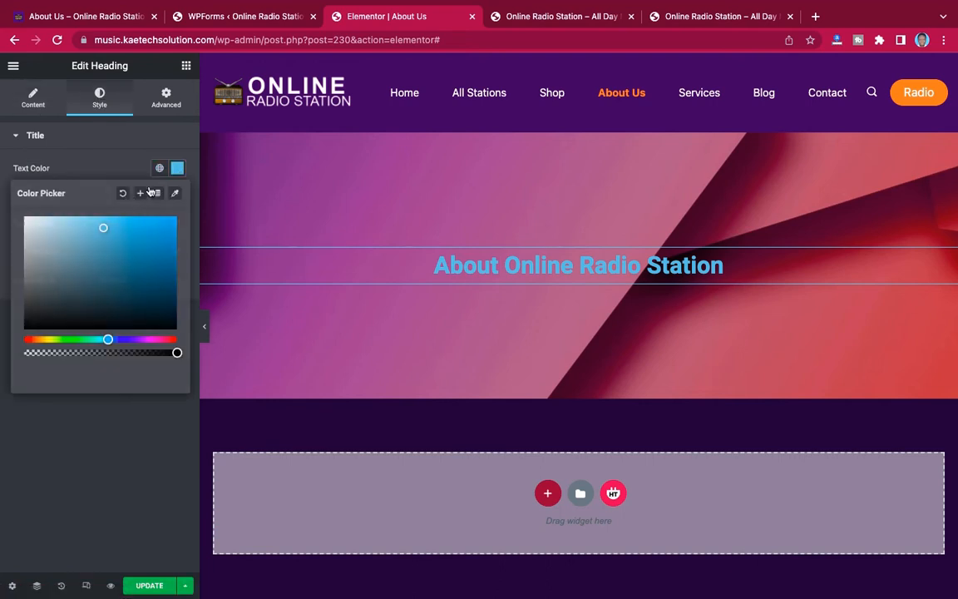
{"action": "left_click_drag", "start_coordinate": [26, 218], "coordinate": [3, 184]}
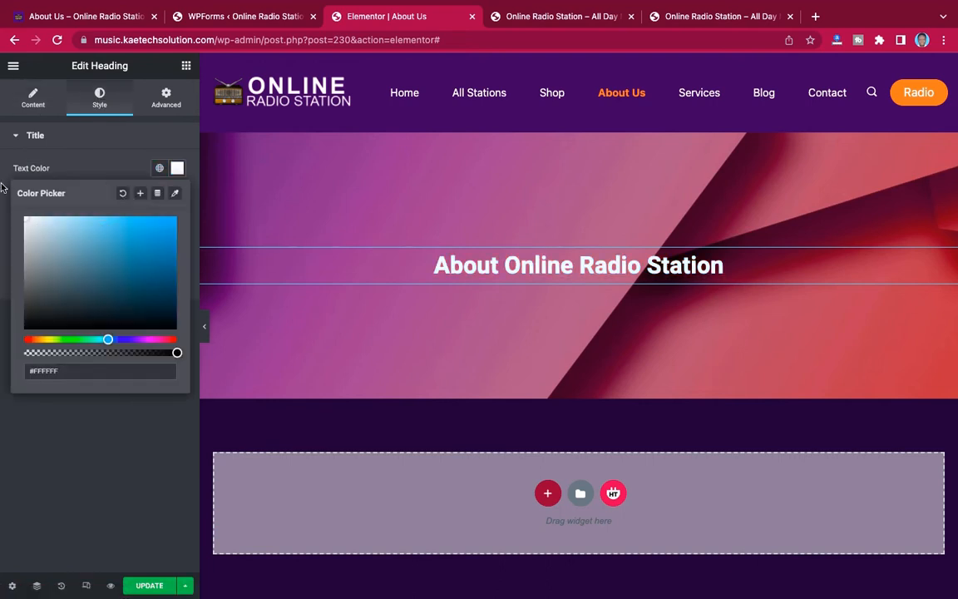
{"action": "left_click", "coordinate": [103, 170]}
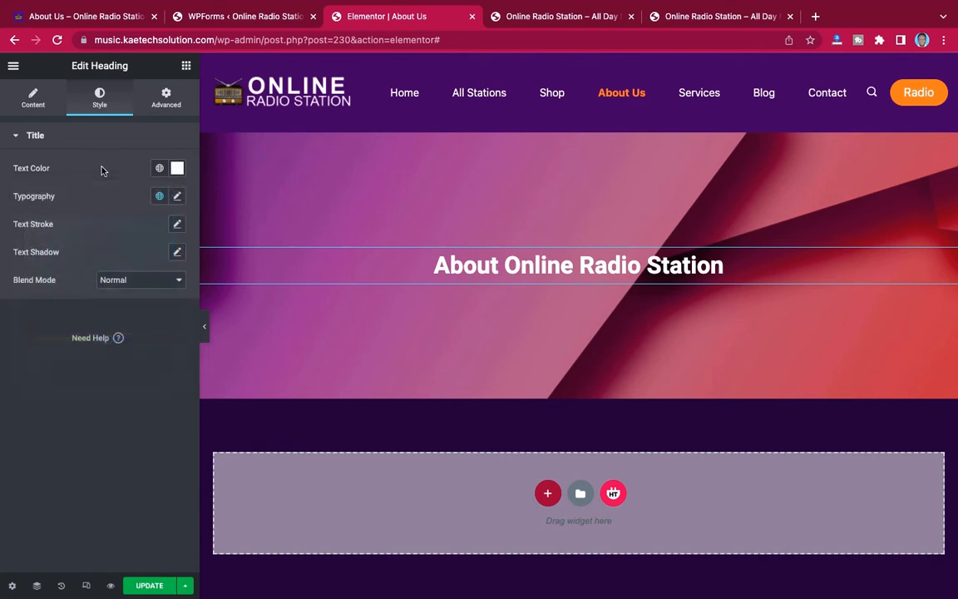
Set the "About Online Radio Station" heading's typography to Montserrat, size 45 px, weight 700
{"action": "left_click", "coordinate": [177, 196]}
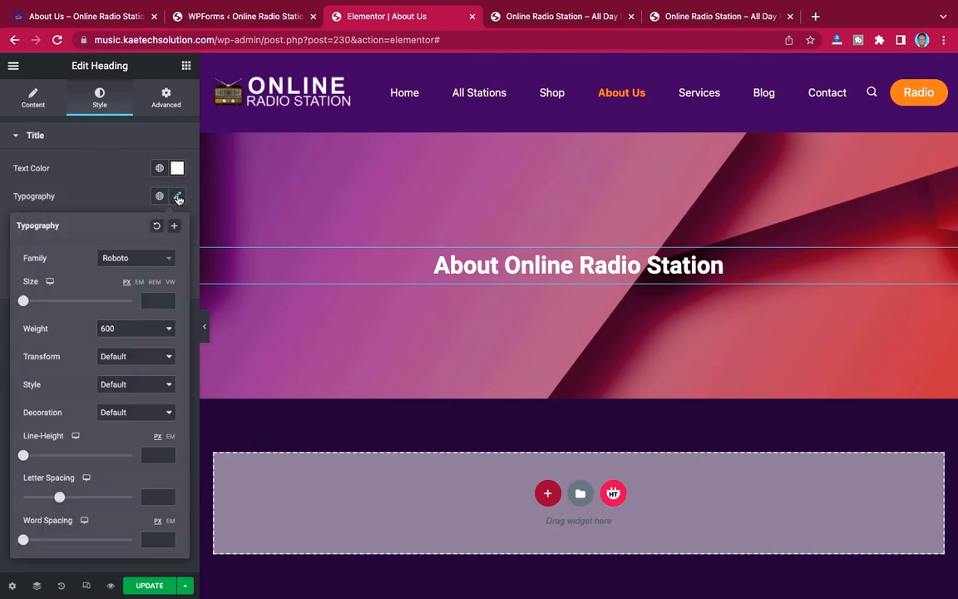
{"action": "left_click", "coordinate": [153, 262]}
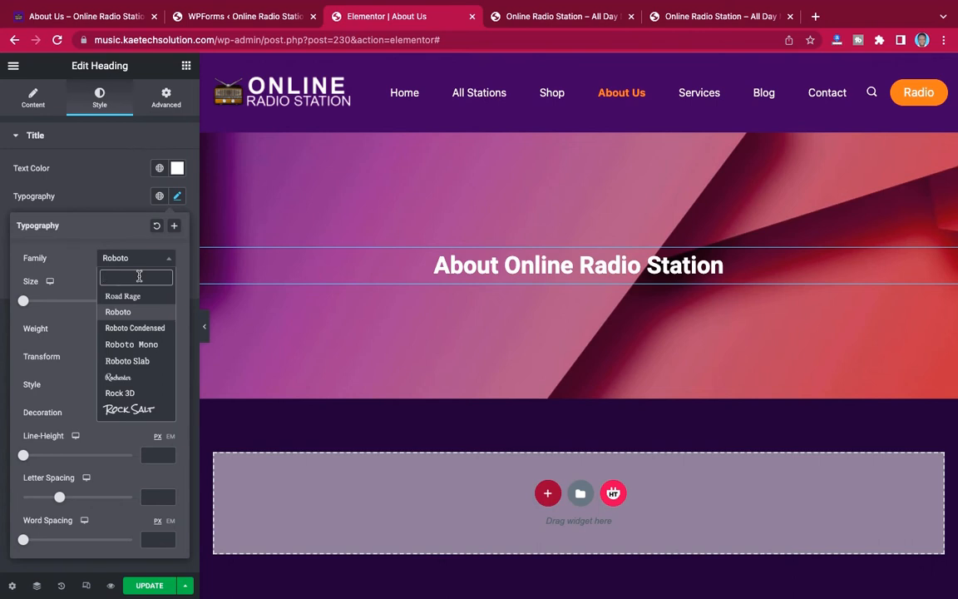
{"action": "type", "text": "monts"}
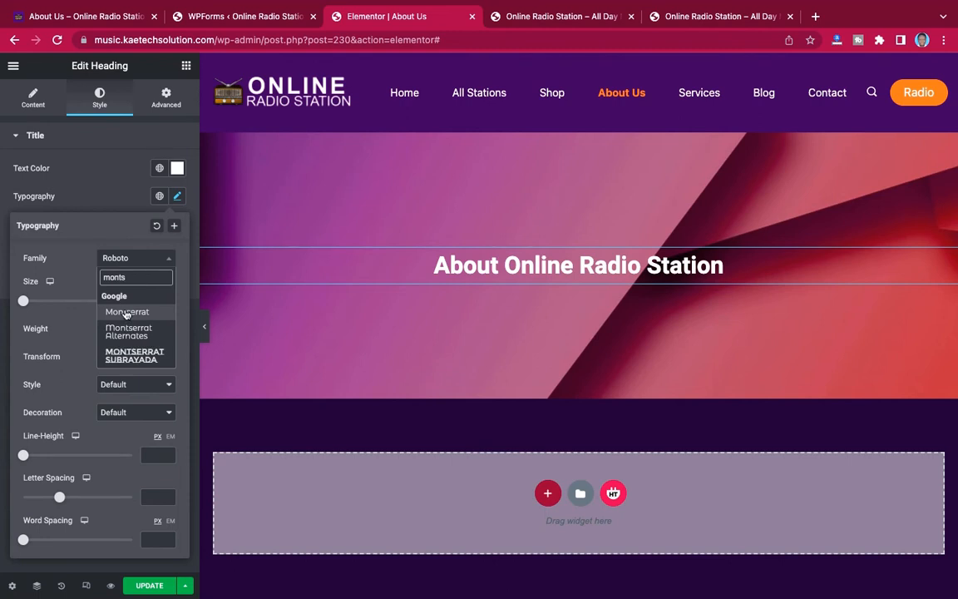
{"action": "left_click", "coordinate": [127, 313]}
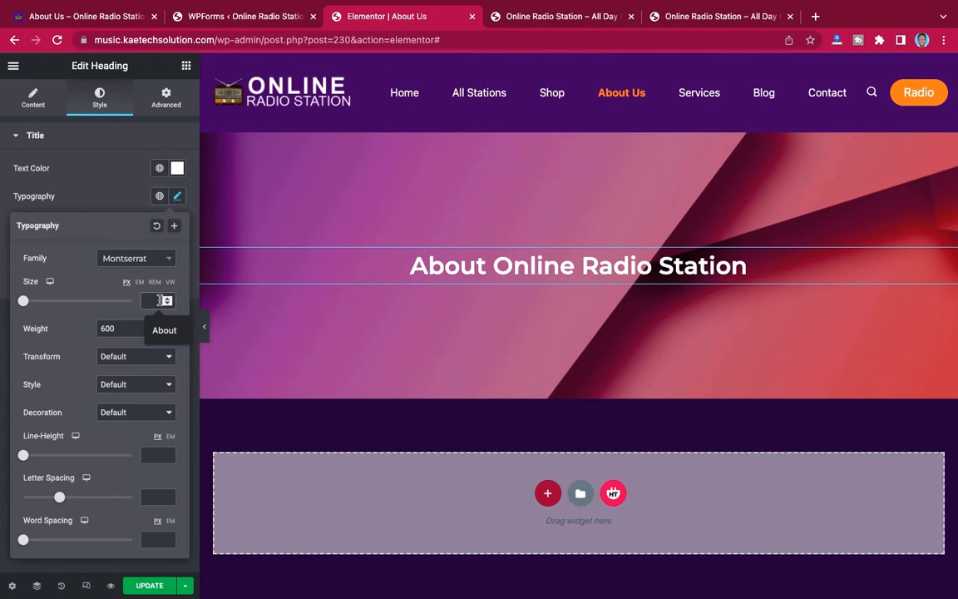
{"action": "type", "text": "45"}
{"action": "left_click", "coordinate": [138, 327]}
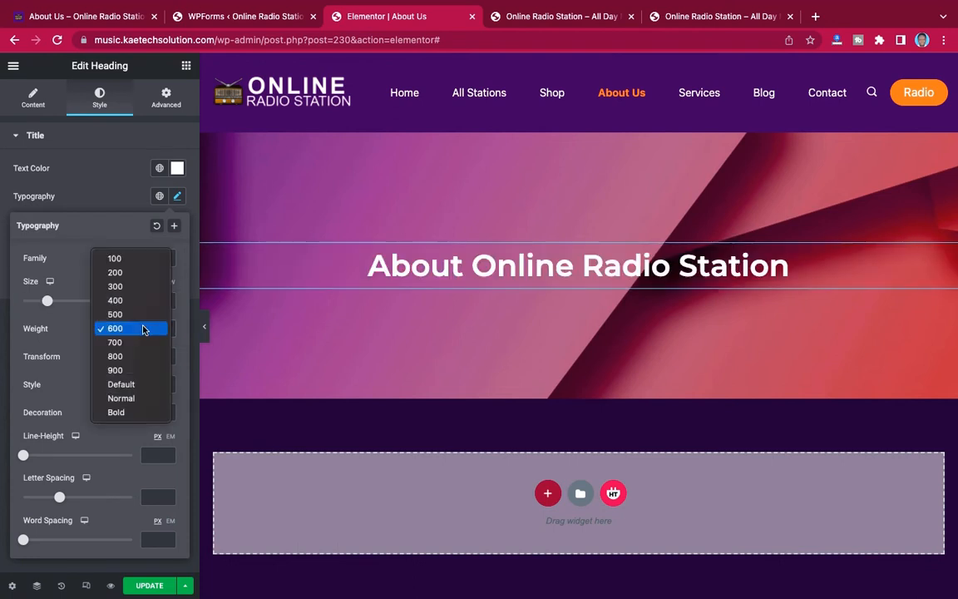
{"action": "left_click", "coordinate": [138, 347]}
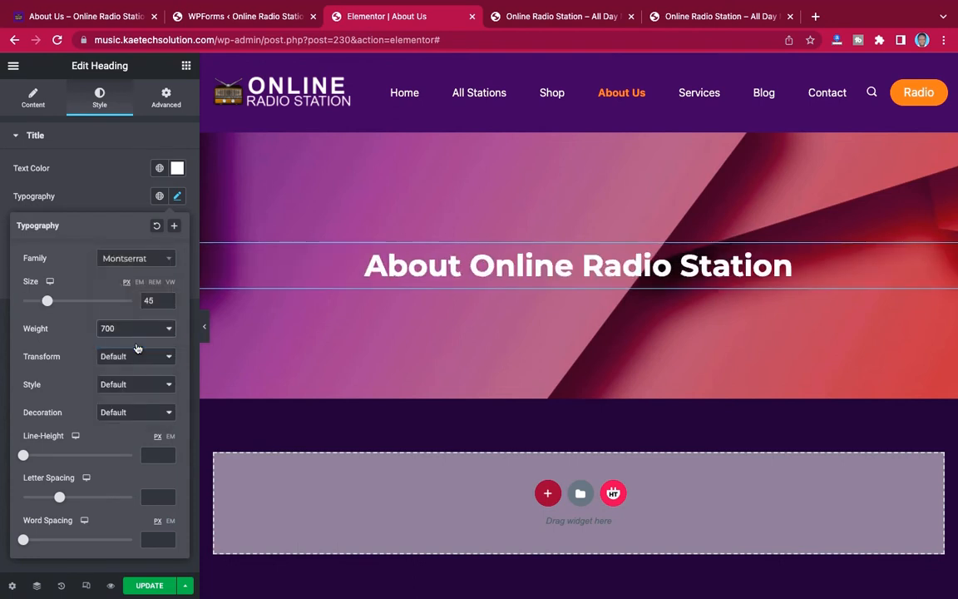
{"action": "left_click", "coordinate": [112, 195]}
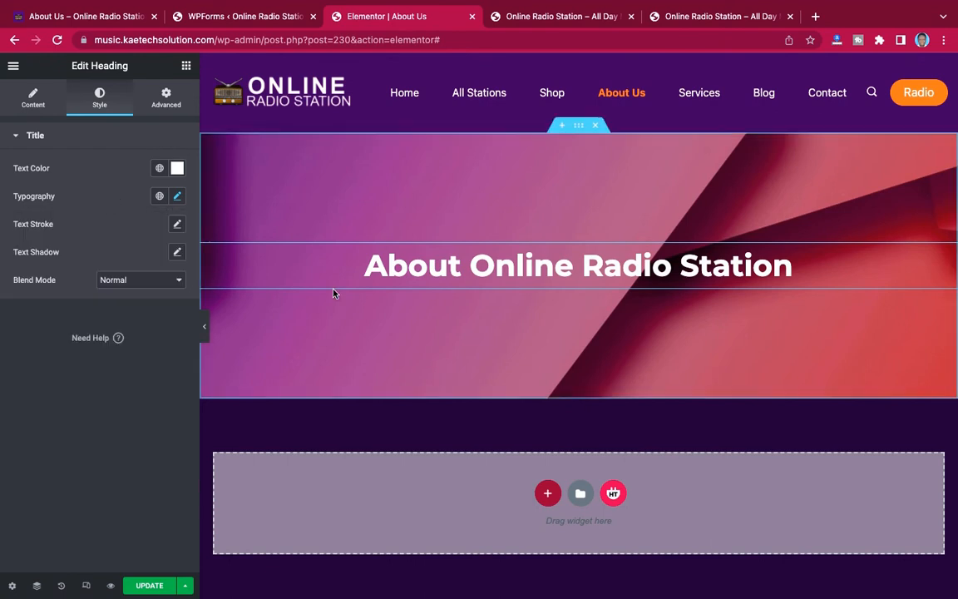
Copy the "Online Radio Station" heading text beside the radio image on the finished reference About Us page
{"action": "scroll", "coordinate": [555, 349], "scroll_direction": "down", "scroll_amount": 2}
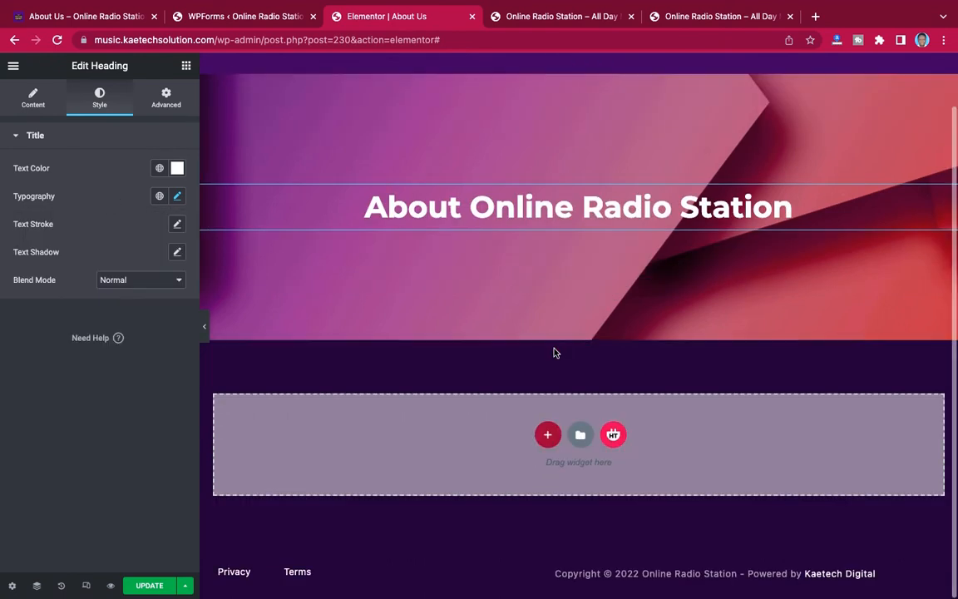
{"action": "scroll", "coordinate": [509, 202], "scroll_direction": "up", "scroll_amount": 1}
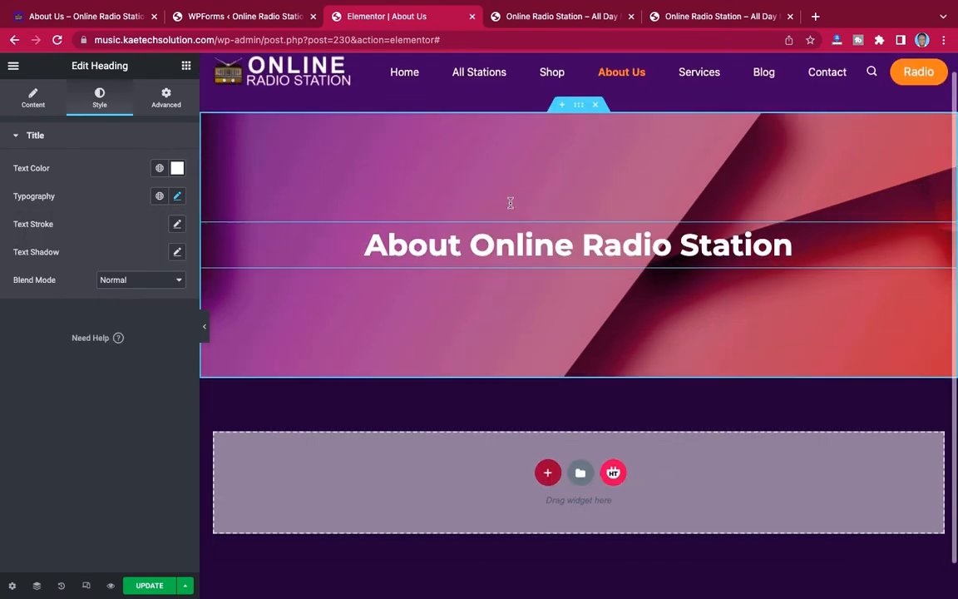
{"action": "scroll", "coordinate": [510, 202], "scroll_direction": "down", "scroll_amount": 1}
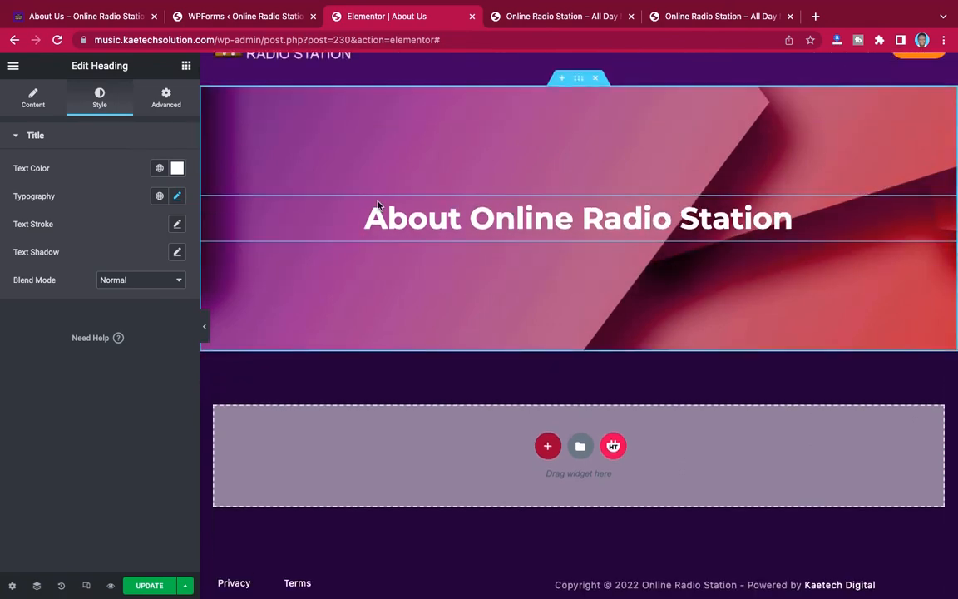
{"action": "left_click", "coordinate": [73, 18]}
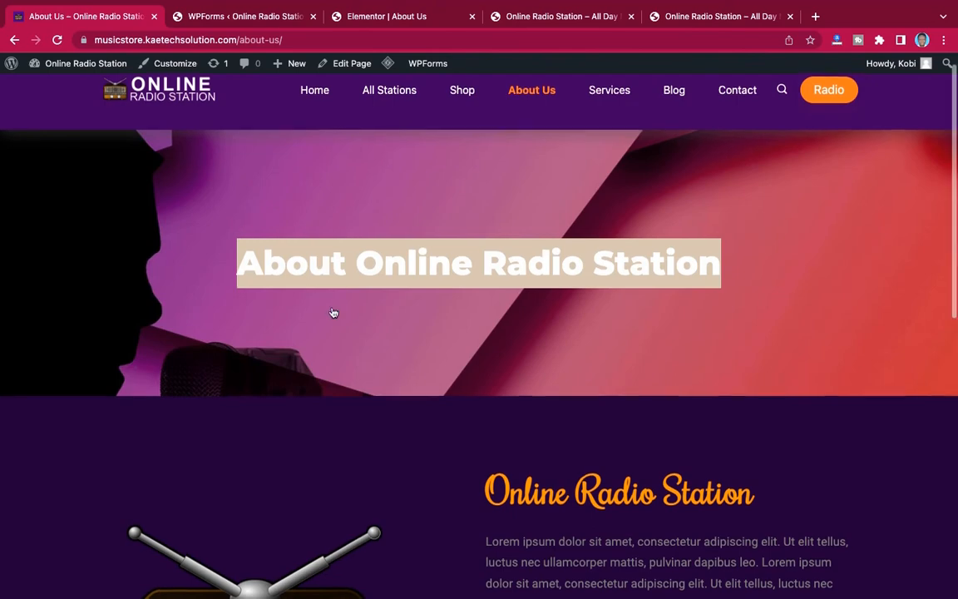
{"action": "scroll", "coordinate": [331, 314], "scroll_direction": "down", "scroll_amount": 5}
{"action": "scroll", "coordinate": [334, 312], "scroll_direction": "up", "scroll_amount": 2}
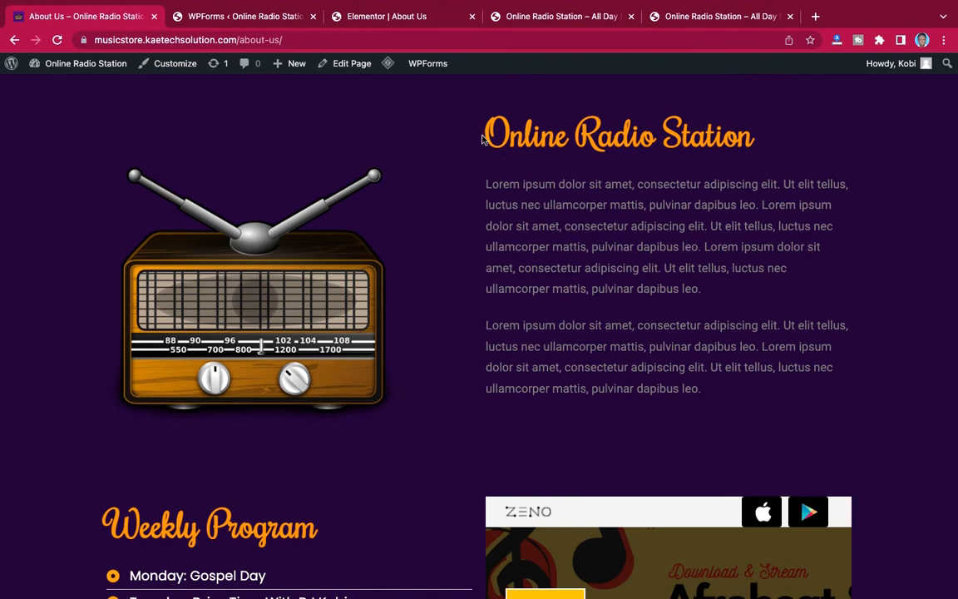
{"action": "left_click_drag", "start_coordinate": [482, 133], "coordinate": [761, 148]}
{"action": "key", "text": "super+c"}
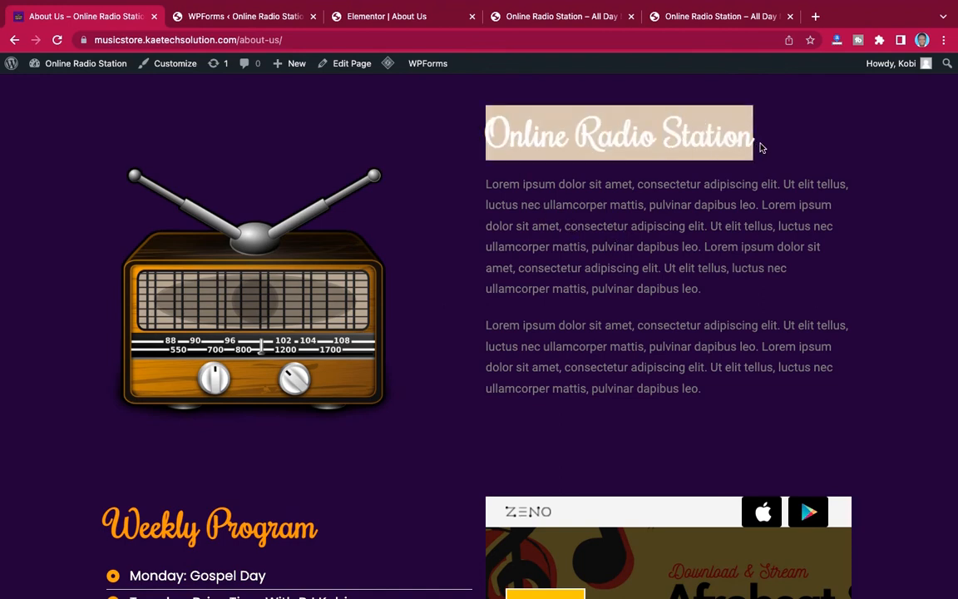
Back in the Elementor editor, add a two-column section below the hero with 90 px top and bottom margins
{"action": "left_click", "coordinate": [244, 16]}
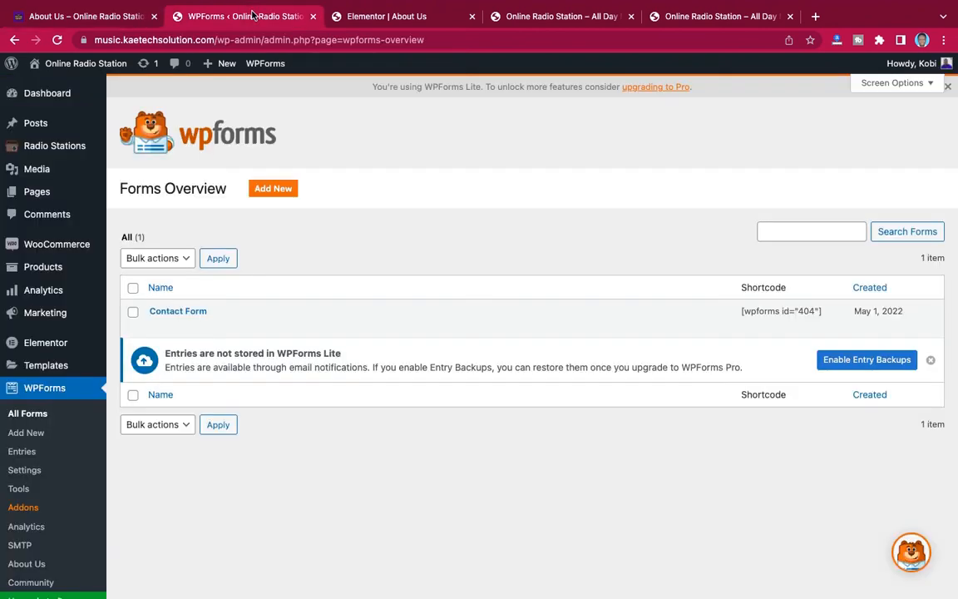
{"action": "left_click", "coordinate": [418, 16]}
{"action": "scroll", "coordinate": [527, 285], "scroll_direction": "down", "scroll_amount": 1}
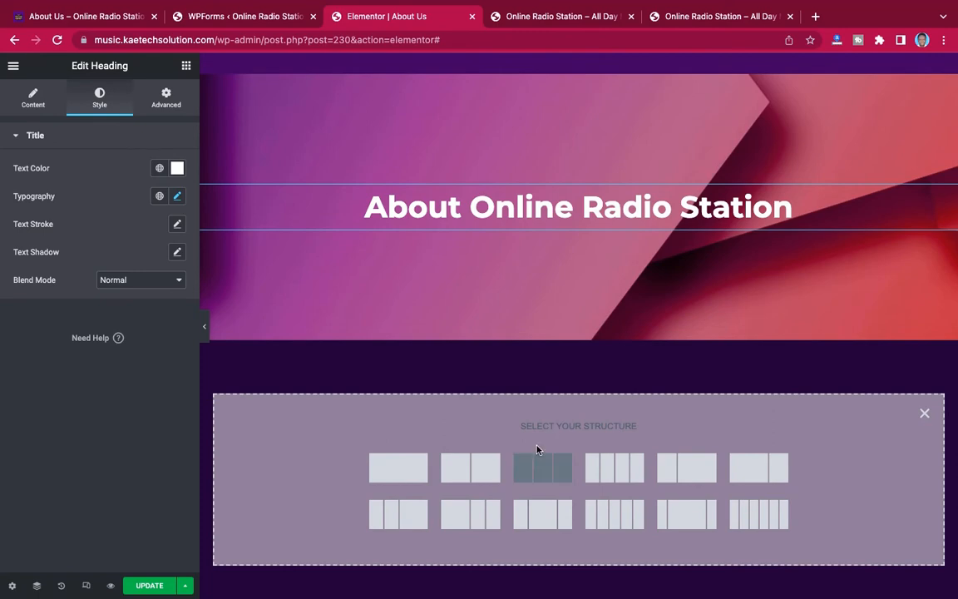
{"action": "left_click", "coordinate": [471, 470]}
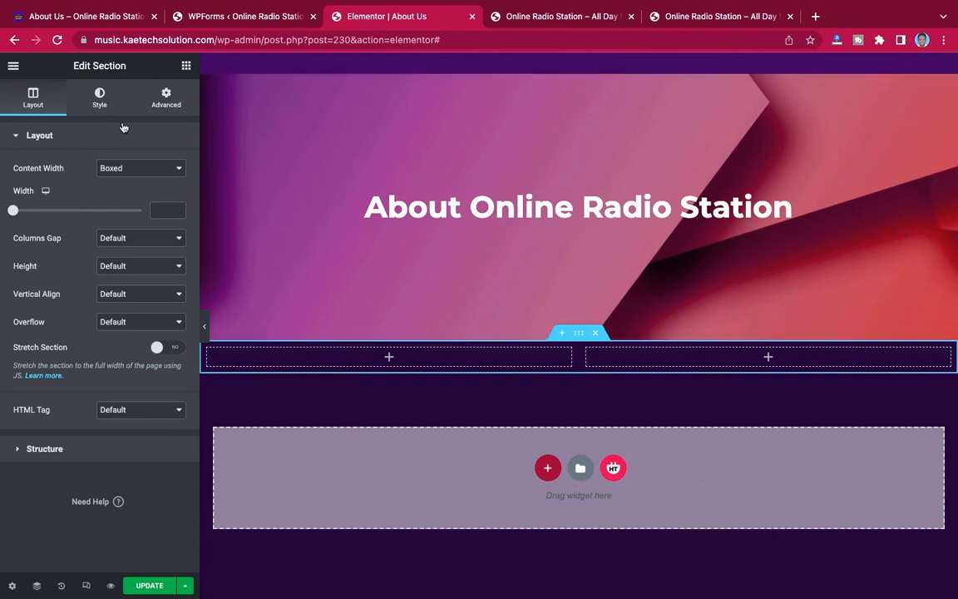
{"action": "left_click", "coordinate": [167, 99]}
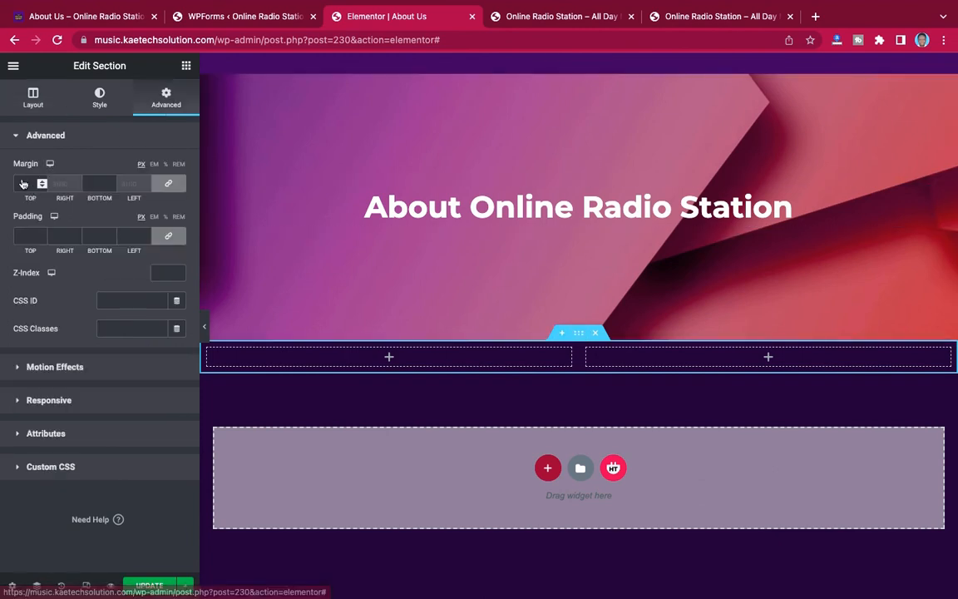
{"action": "type", "text": "90"}
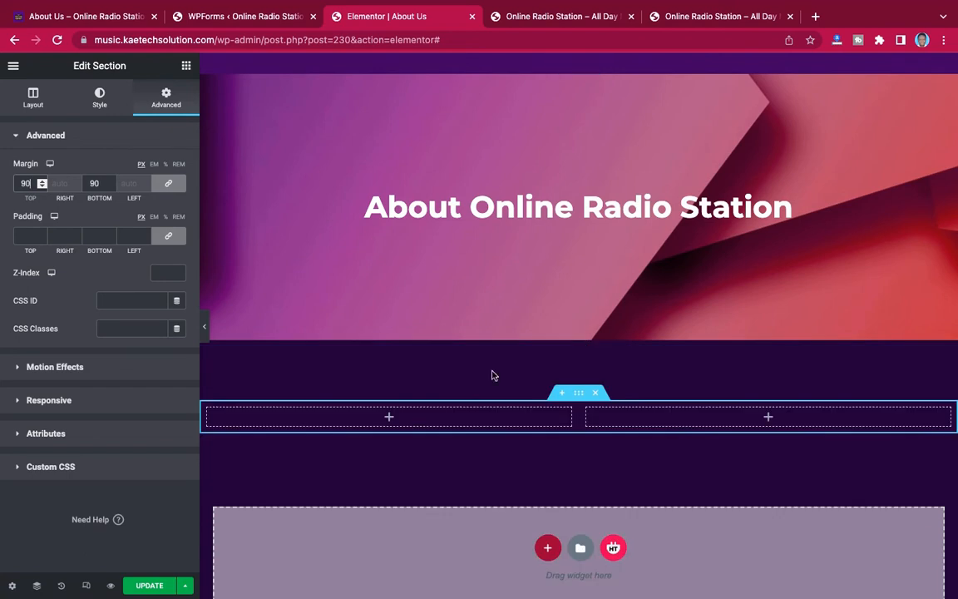
{"action": "scroll", "coordinate": [492, 374], "scroll_direction": "down", "scroll_amount": 2}
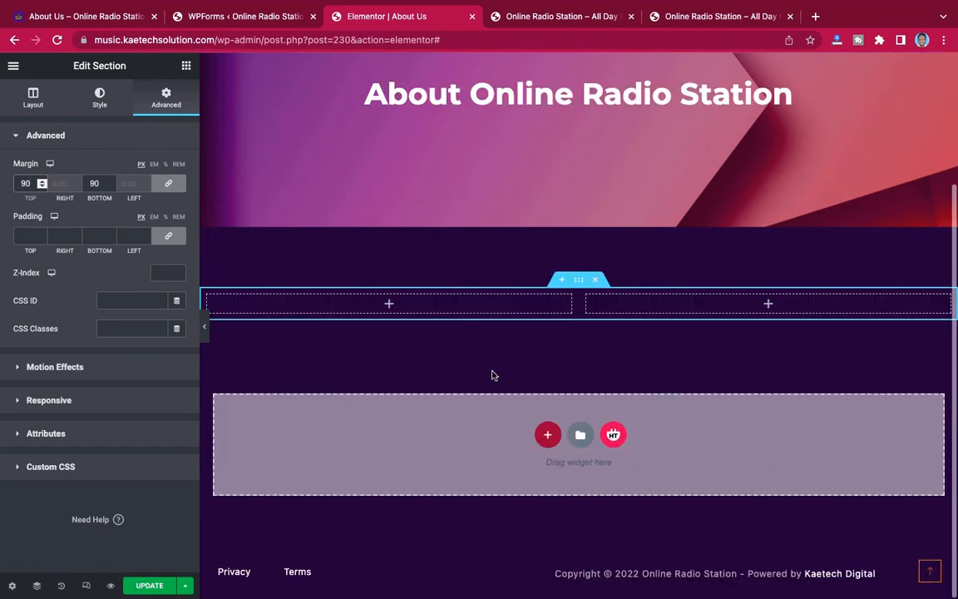
Add an Image widget to the new section's left column and insert the radio picture icon.jpg from the media library
{"action": "left_click", "coordinate": [389, 304]}
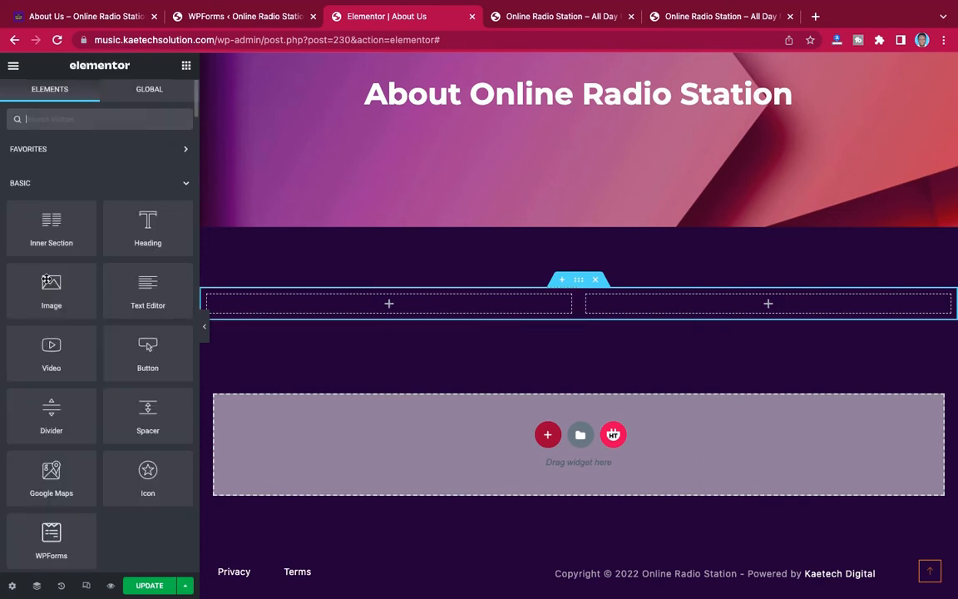
{"action": "left_click_drag", "start_coordinate": [47, 285], "coordinate": [380, 309]}
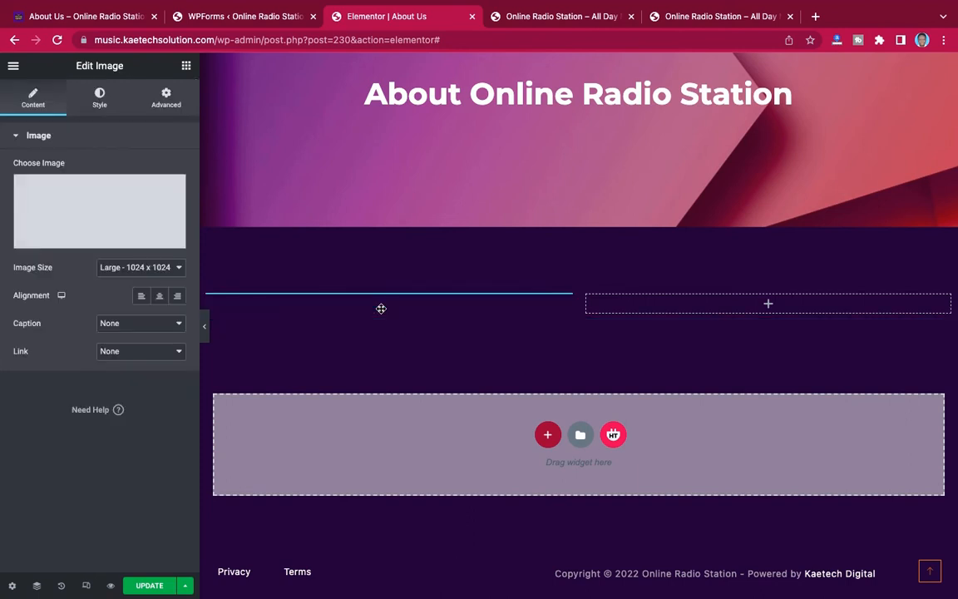
{"action": "left_click", "coordinate": [125, 208]}
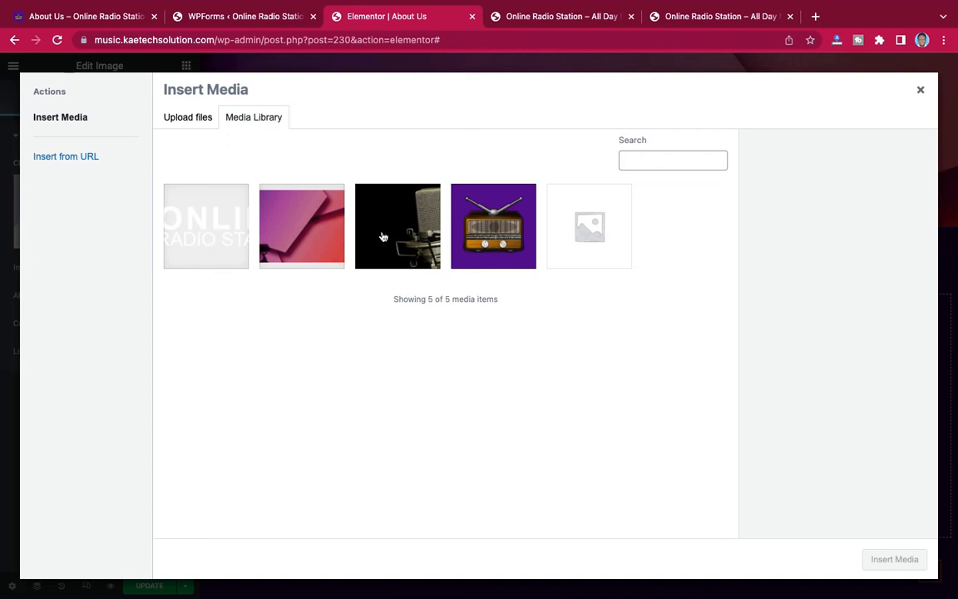
{"action": "left_click", "coordinate": [486, 242]}
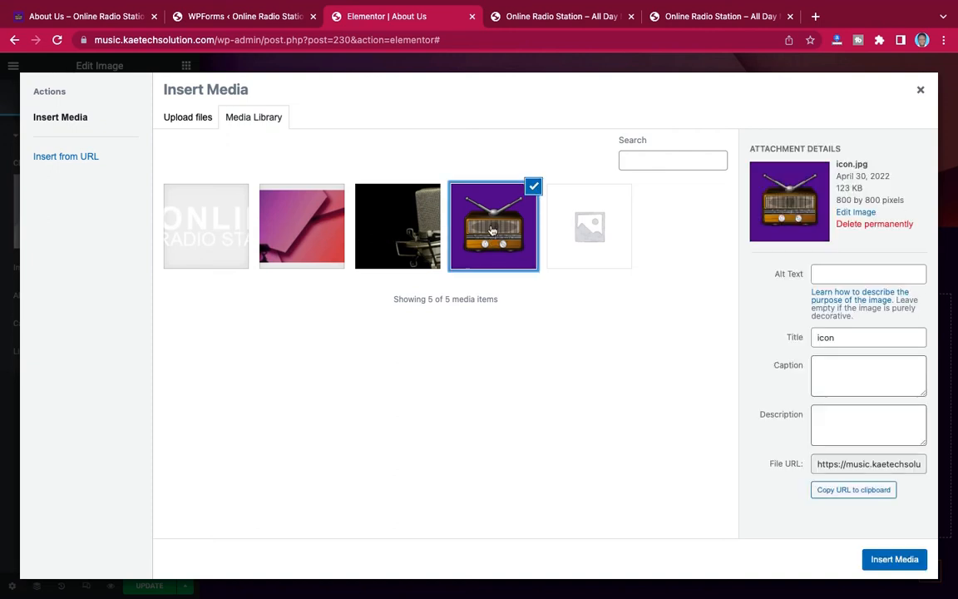
{"action": "left_click", "coordinate": [894, 560]}
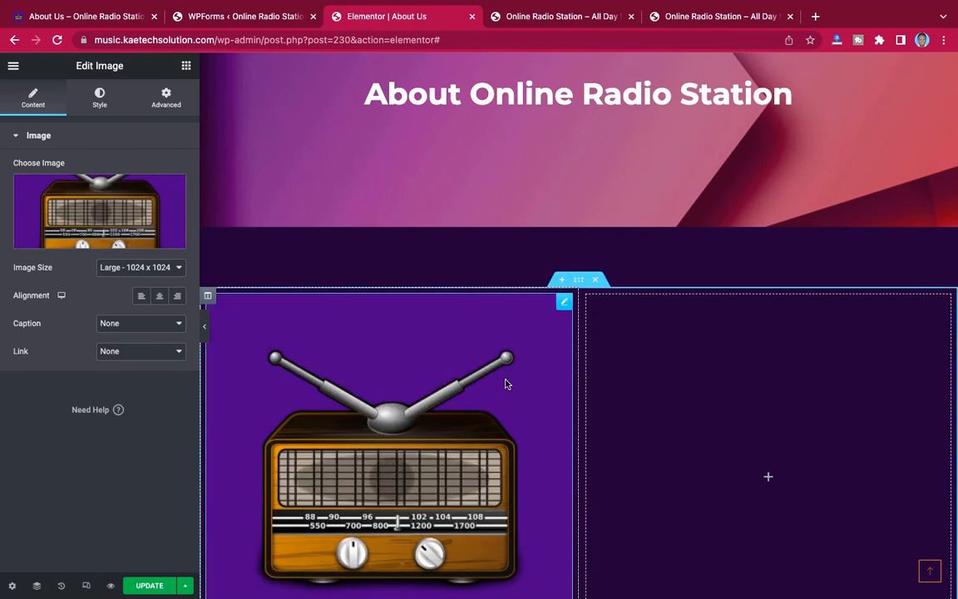
Add a Heading widget to the empty right column and replace its title with the copied text "Online Radio Station"
{"action": "scroll", "coordinate": [505, 384], "scroll_direction": "down", "scroll_amount": 3}
{"action": "scroll", "coordinate": [505, 384], "scroll_direction": "up", "scroll_amount": 1}
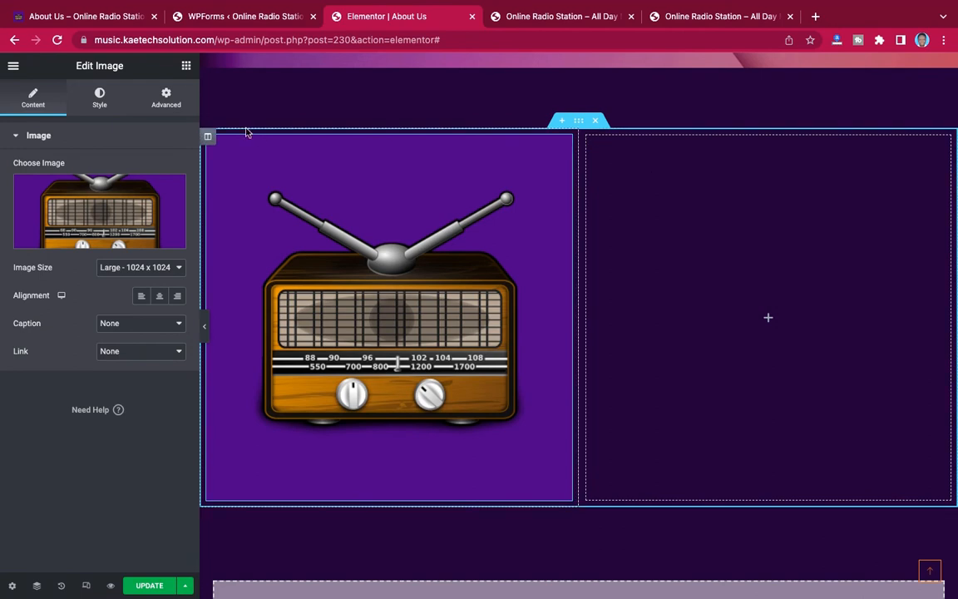
{"action": "left_click", "coordinate": [187, 69]}
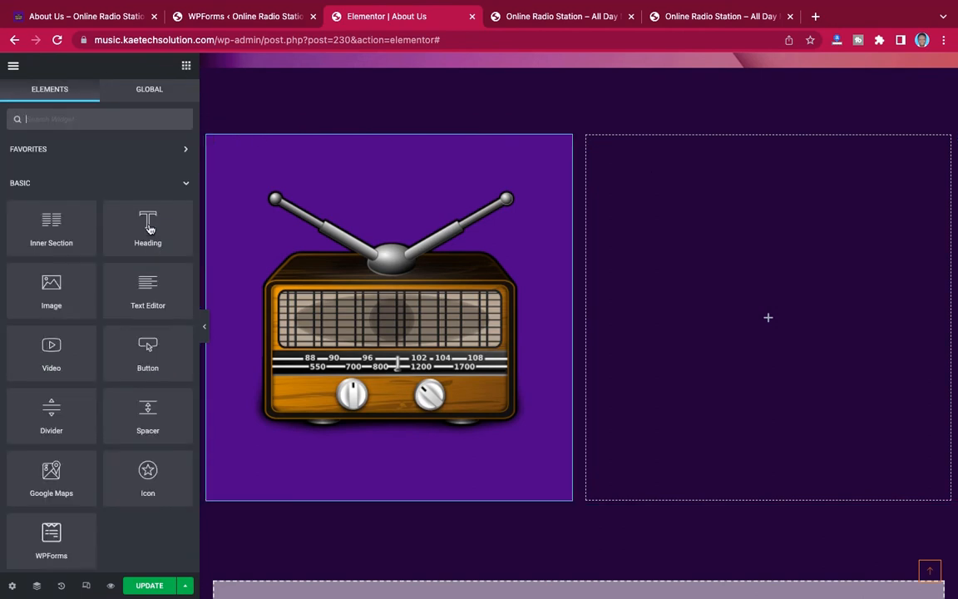
{"action": "left_click_drag", "start_coordinate": [145, 223], "coordinate": [760, 316]}
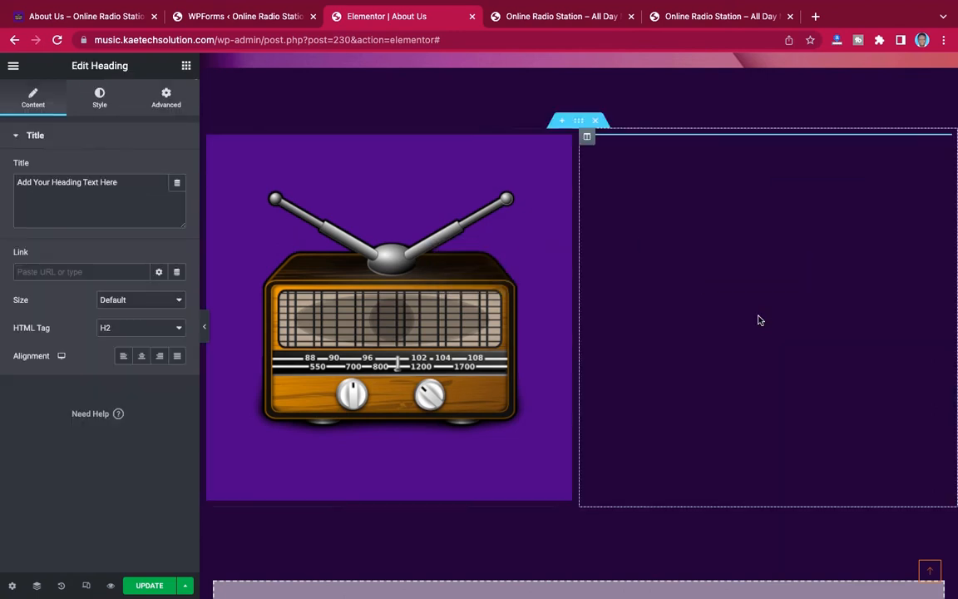
{"action": "left_click_drag", "start_coordinate": [105, 188], "coordinate": [1, 175]}
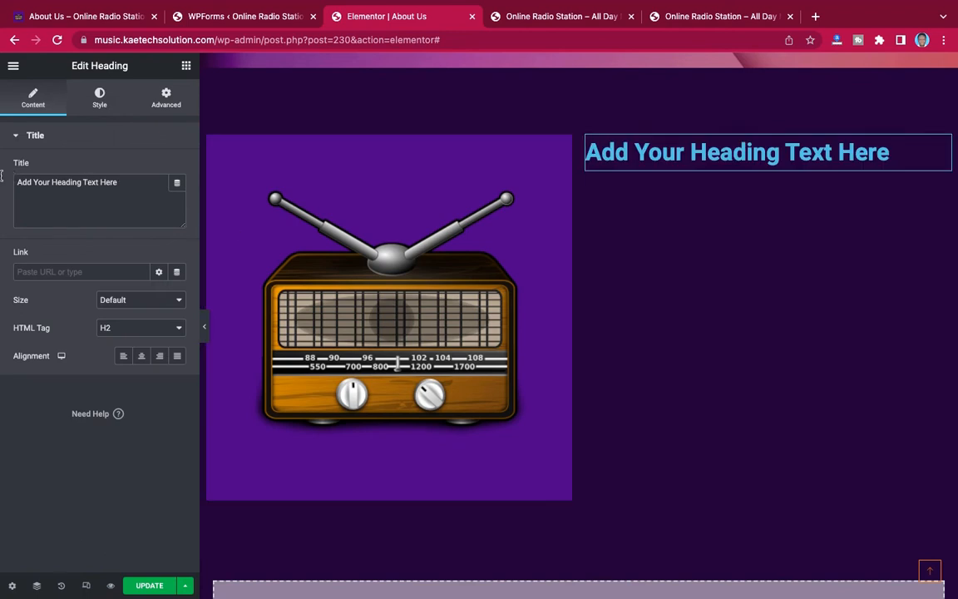
{"action": "key", "text": "super+v"}
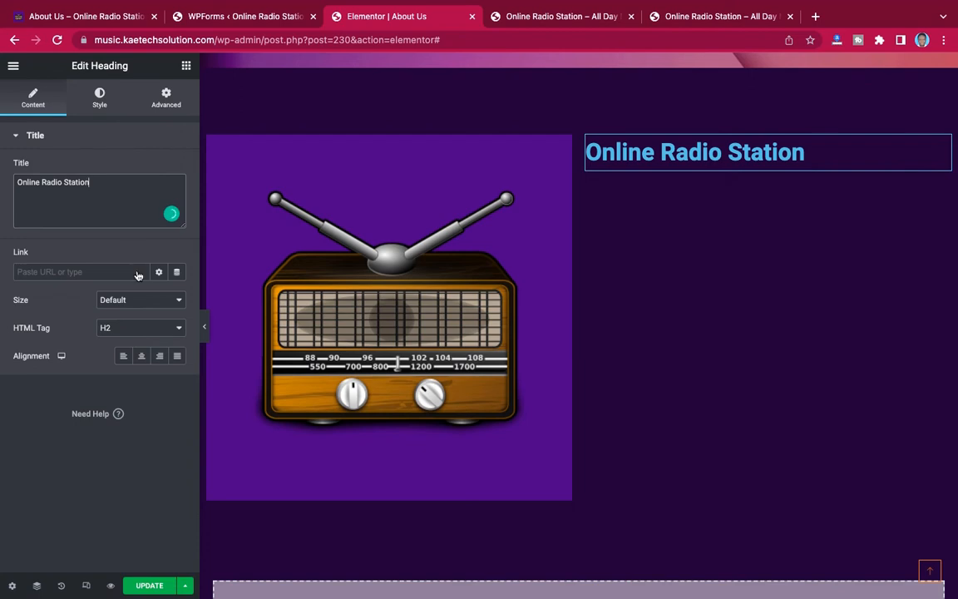
Set the "Online Radio Station" heading's text color to a golden orange
{"action": "left_click", "coordinate": [101, 96]}
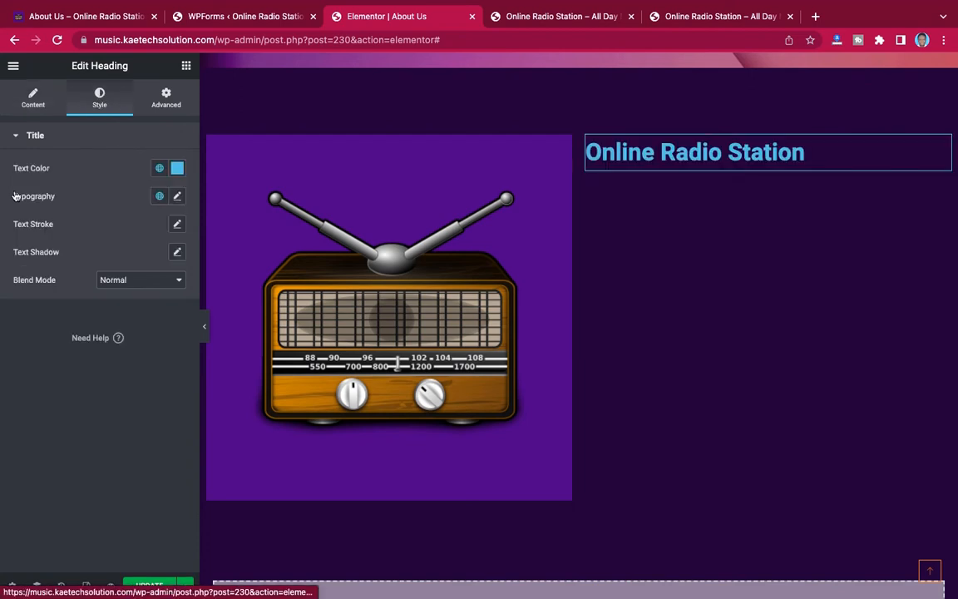
{"action": "left_click", "coordinate": [176, 168]}
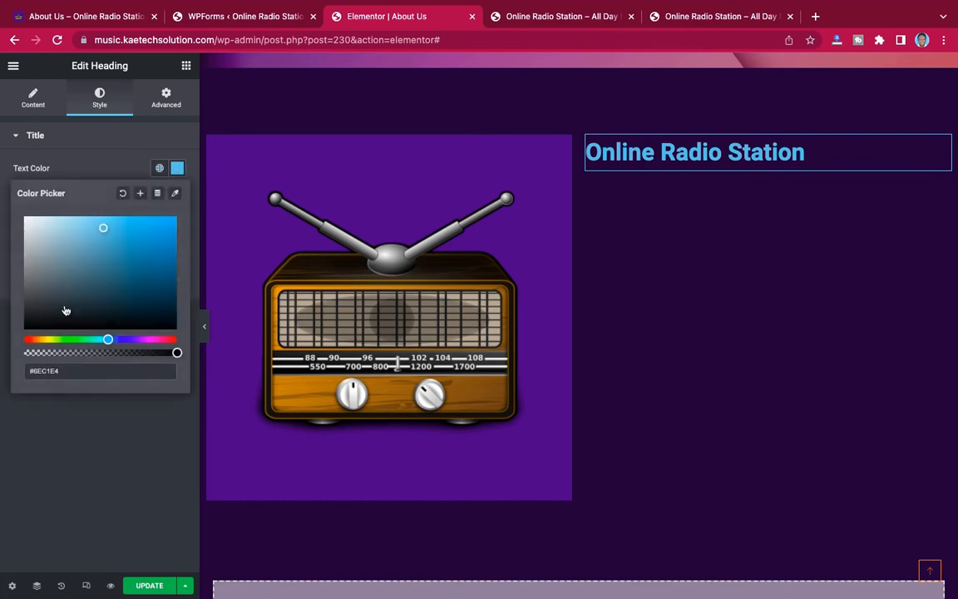
{"action": "left_click", "coordinate": [44, 339]}
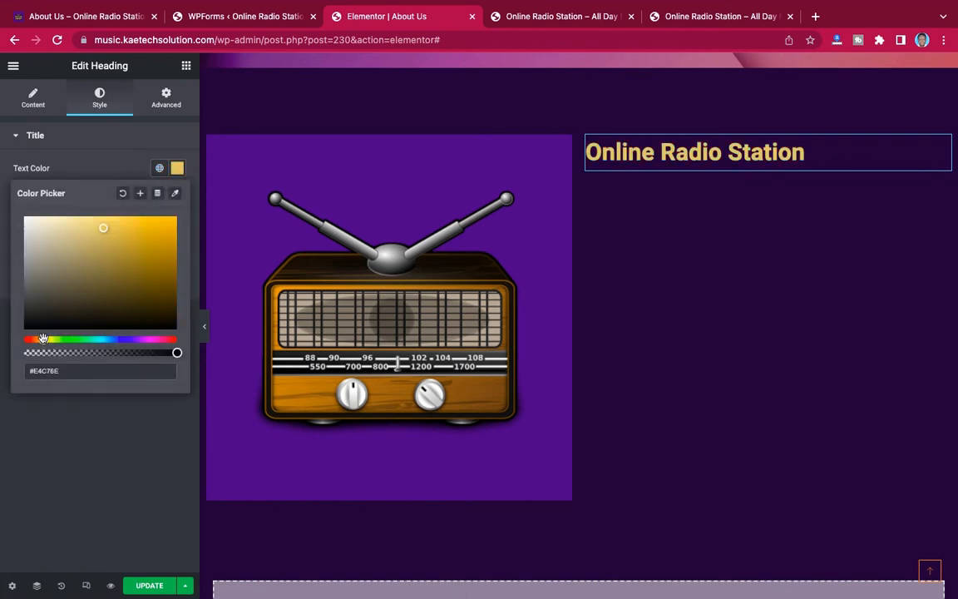
{"action": "left_click", "coordinate": [170, 229]}
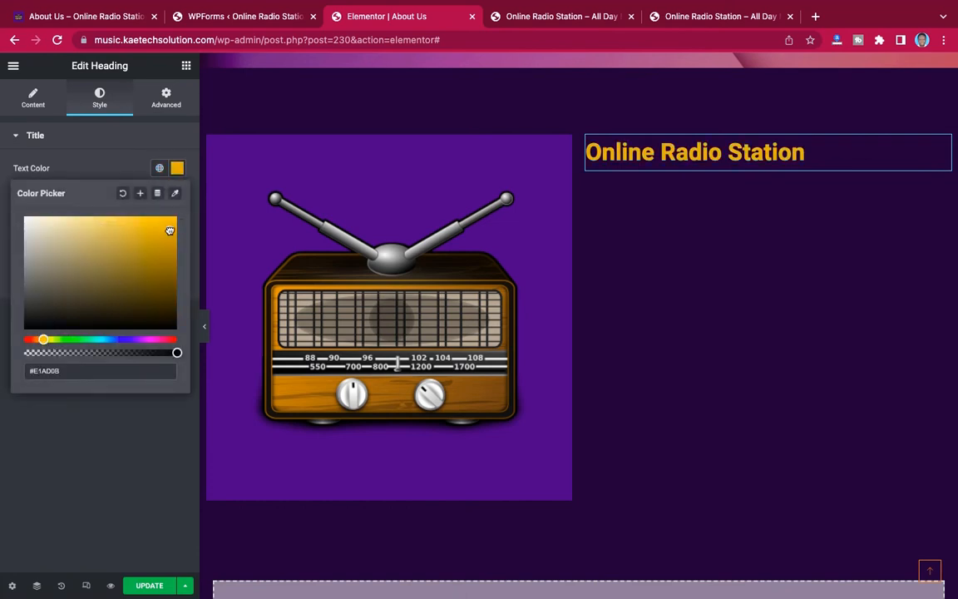
{"action": "left_click", "coordinate": [105, 167]}
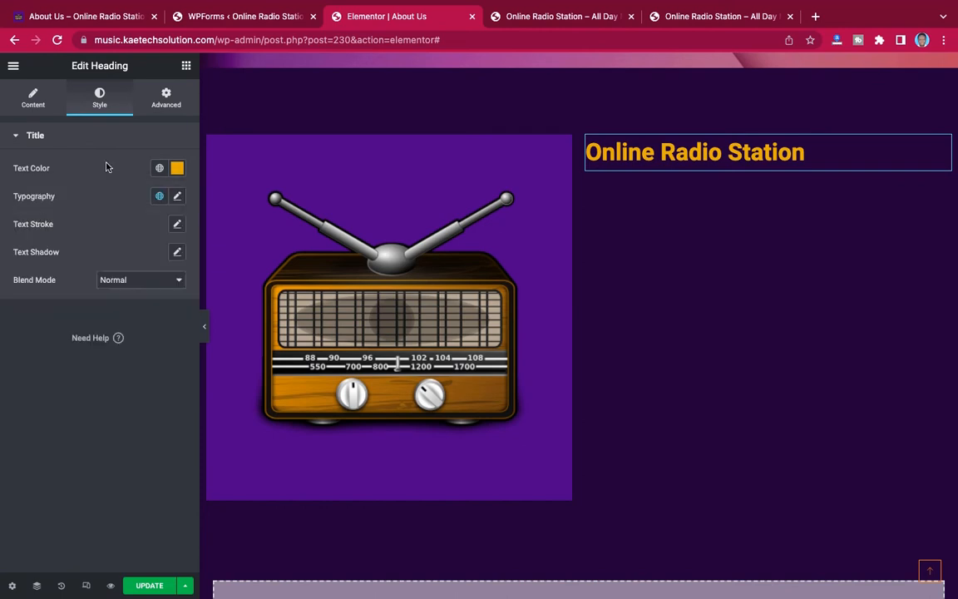
Set the "Online Radio Station" heading's font family to Rochester and its size to 60 px, and preview the result
{"action": "left_click", "coordinate": [178, 197]}
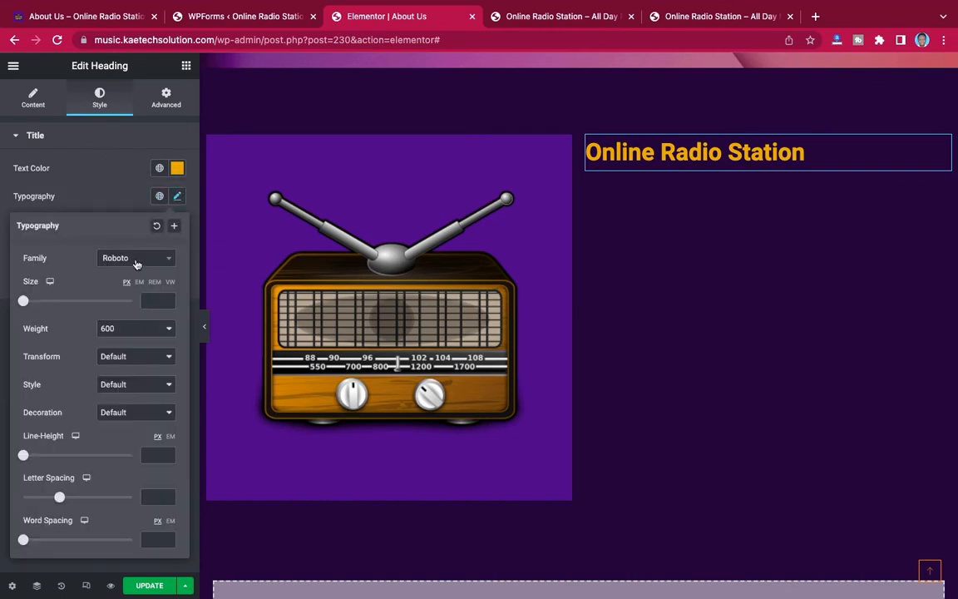
{"action": "left_click", "coordinate": [137, 263]}
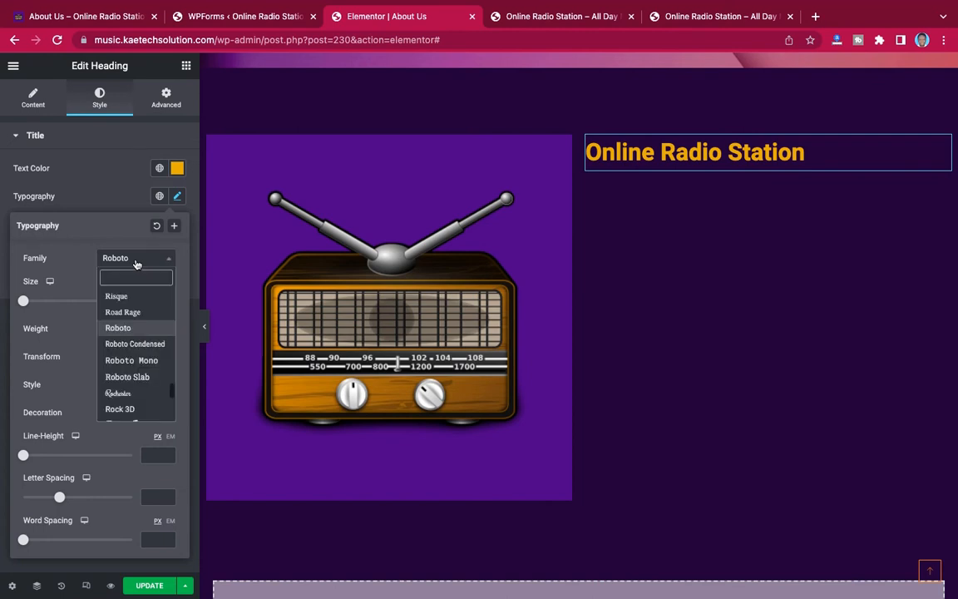
{"action": "left_click", "coordinate": [118, 394]}
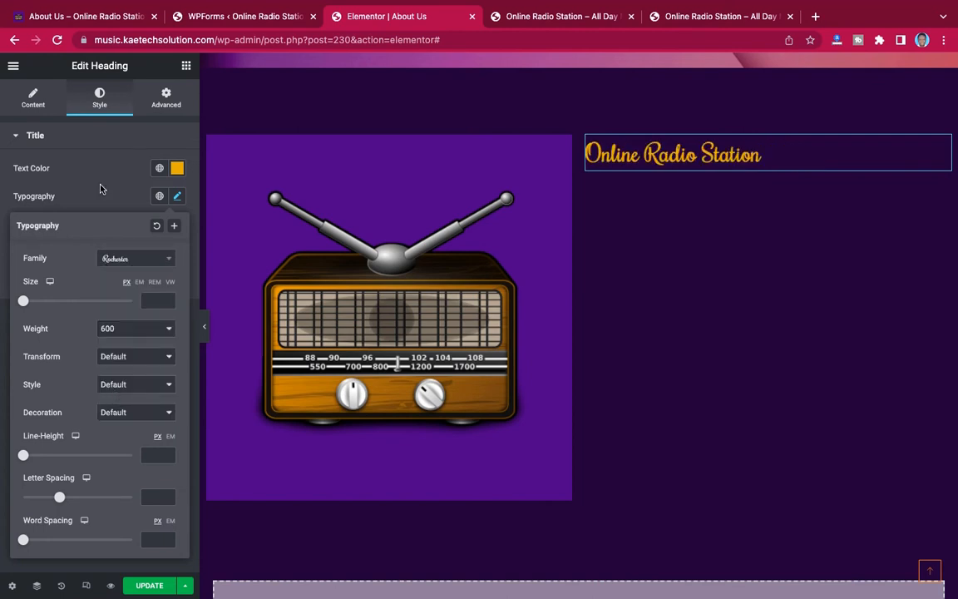
{"action": "left_click", "coordinate": [99, 189]}
{"action": "left_click", "coordinate": [176, 196]}
{"action": "left_click", "coordinate": [152, 296]}
{"action": "type", "text": "40"}
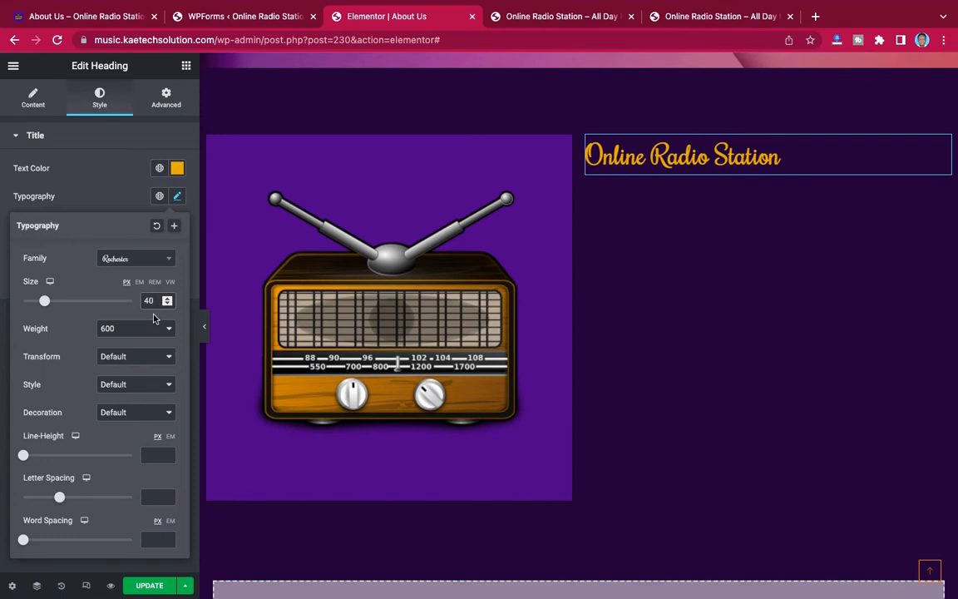
{"action": "left_click_drag", "start_coordinate": [152, 301], "coordinate": [139, 304]}
{"action": "type", "text": "60"}
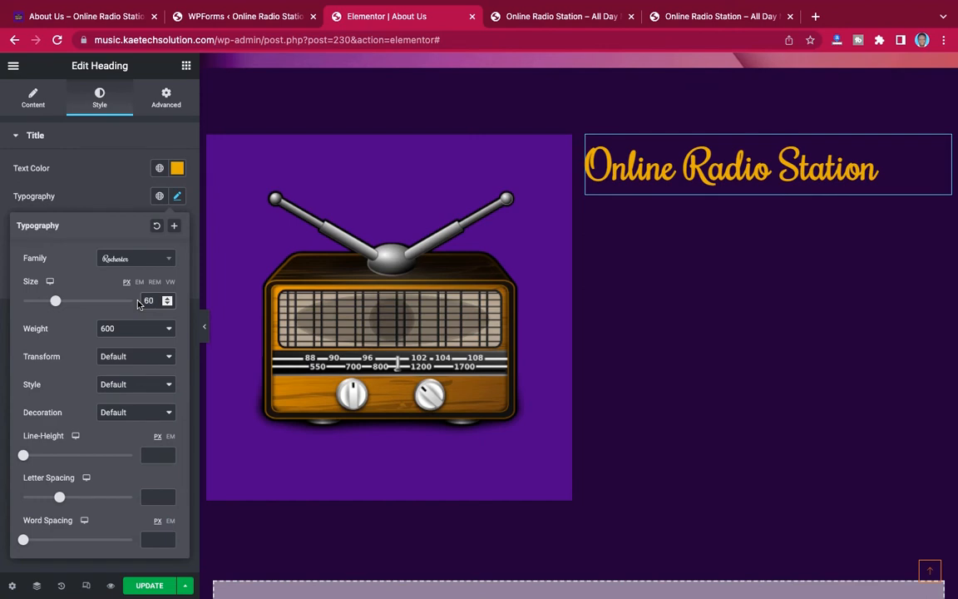
{"action": "left_click", "coordinate": [114, 211]}
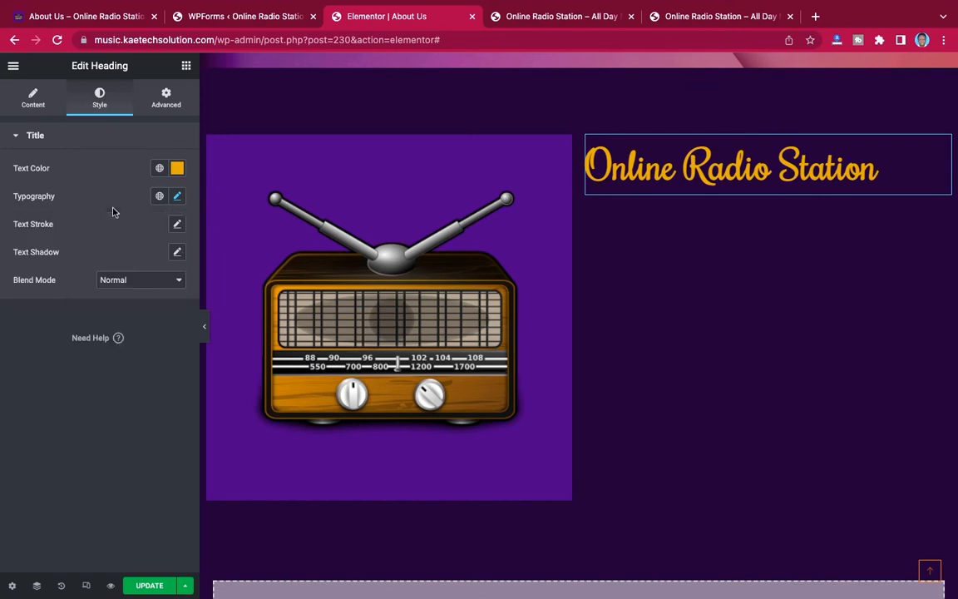
{"action": "left_click", "coordinate": [206, 326]}
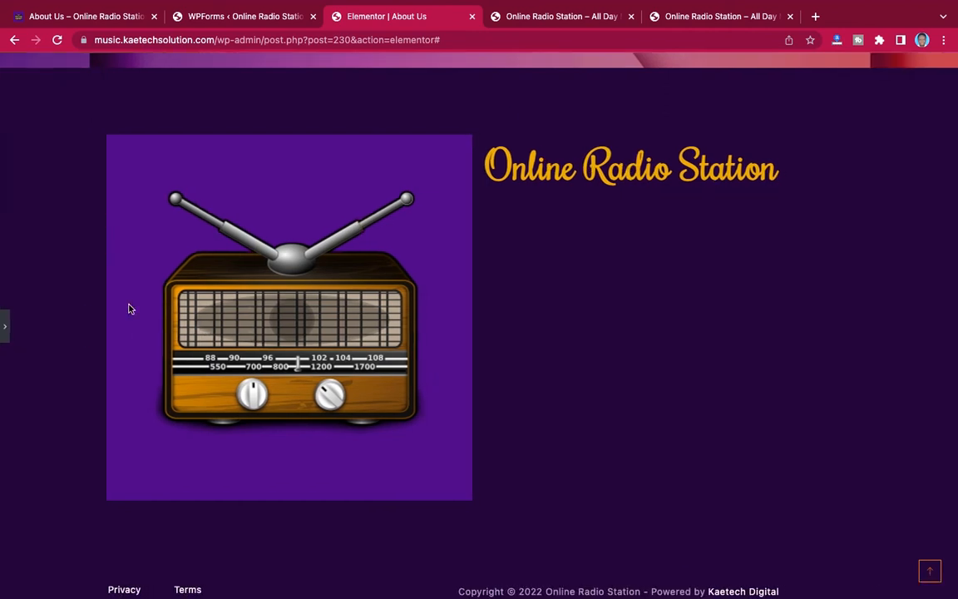
{"action": "left_click", "coordinate": [4, 325]}
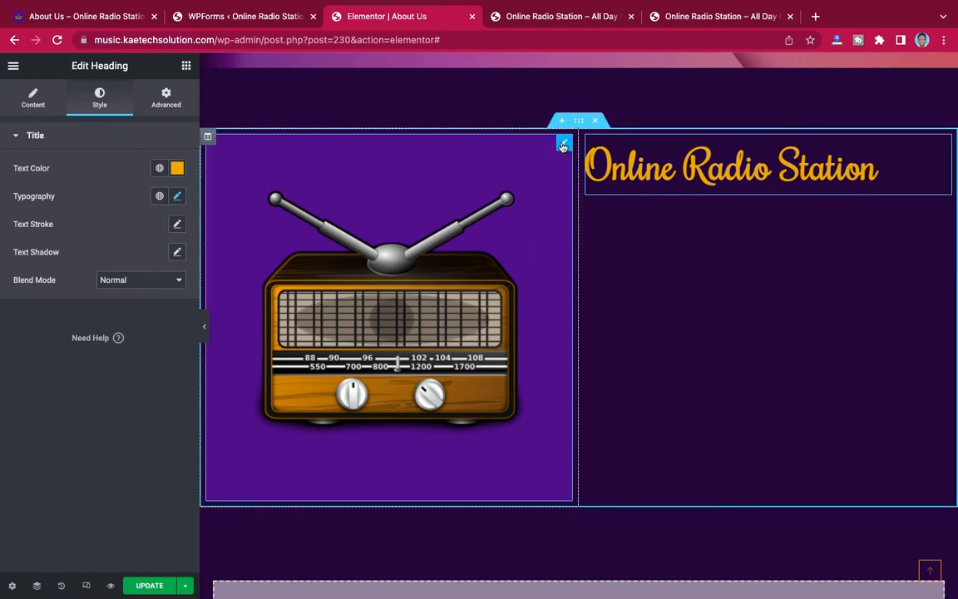
Round the radio image's corners with a 20 px border radius on all sides and preview the section
{"action": "left_click", "coordinate": [233, 150]}
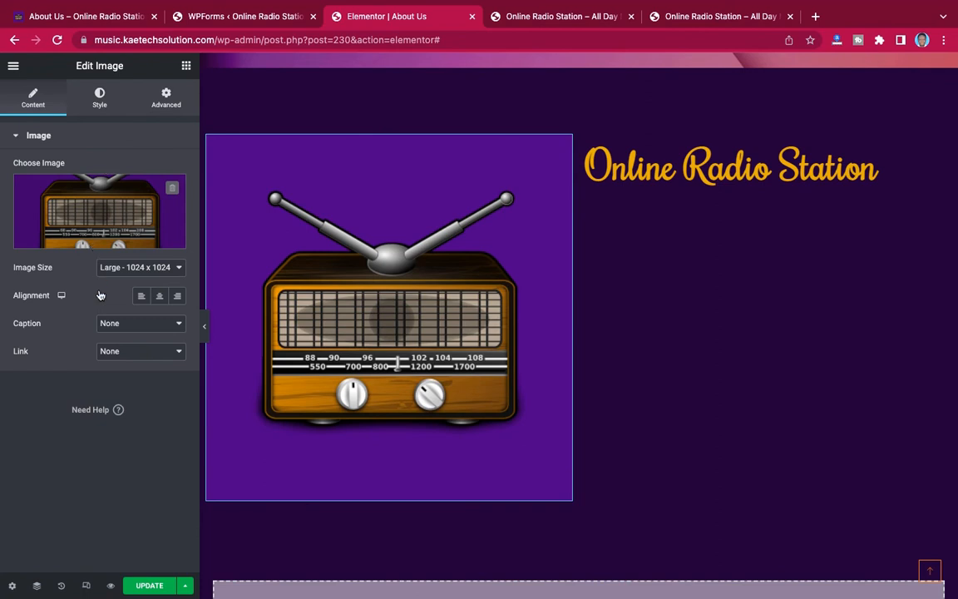
{"action": "left_click", "coordinate": [100, 98]}
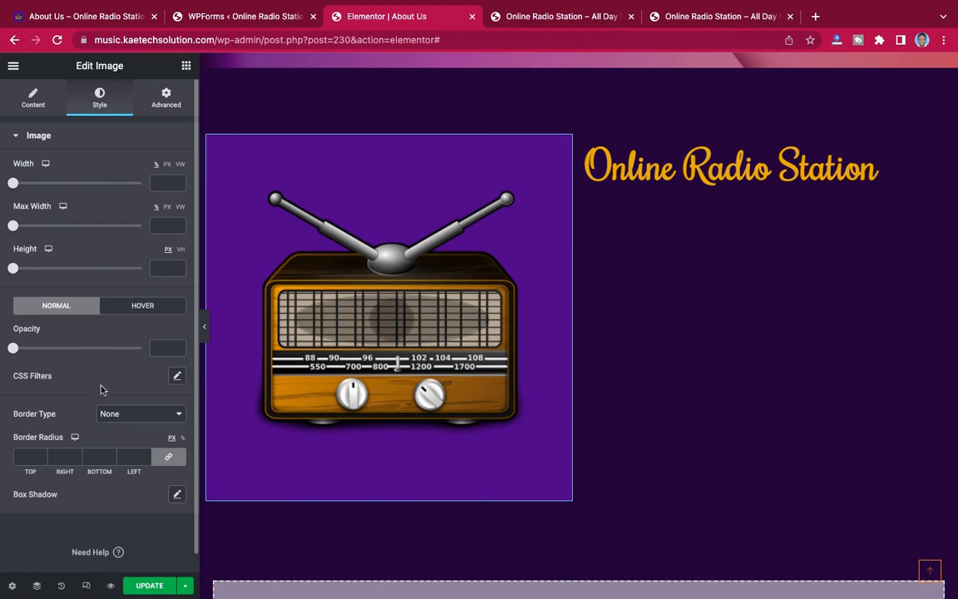
{"action": "left_click", "coordinate": [24, 450]}
{"action": "type", "text": "20"}
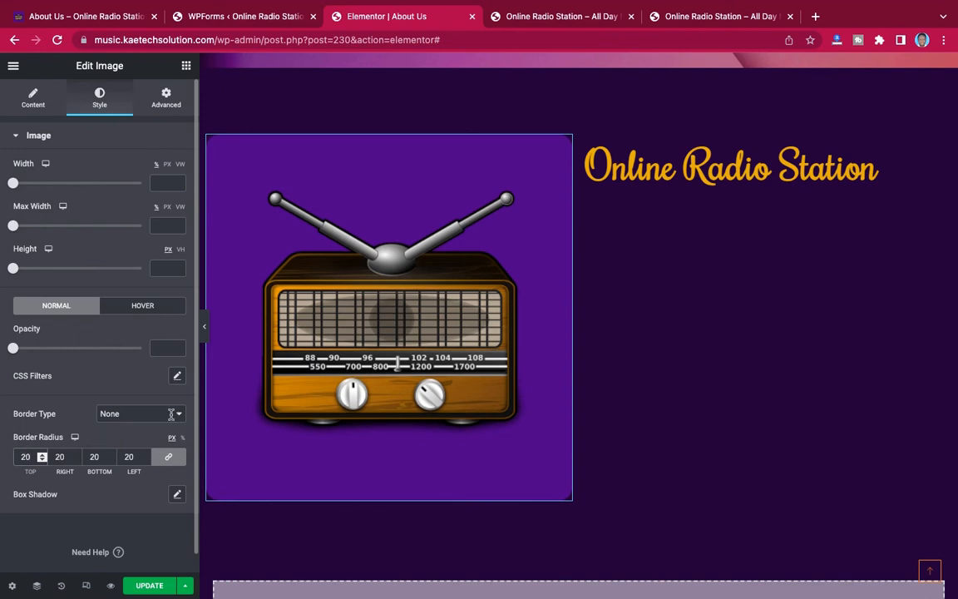
{"action": "left_click", "coordinate": [205, 327]}
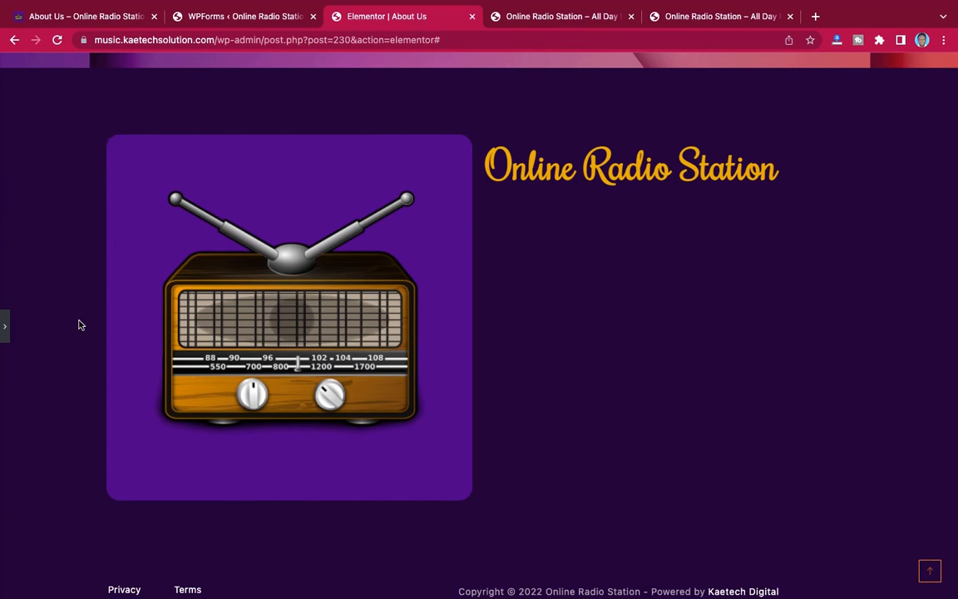
{"action": "left_click", "coordinate": [4, 325]}
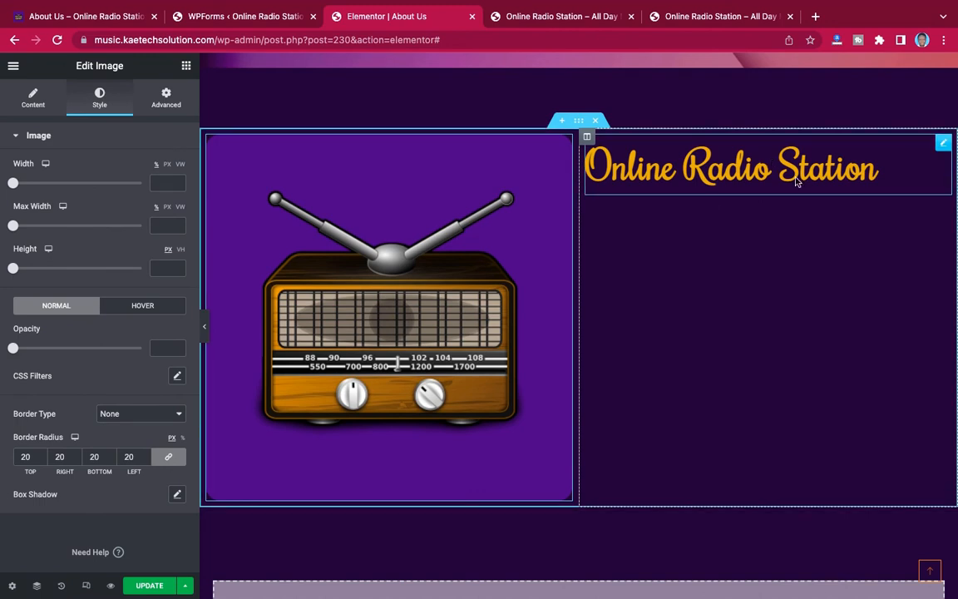
Add a Text Editor widget below the "Online Radio Station" heading and duplicate its Lorem ipsum placeholder text within the same paragraph
{"action": "left_click", "coordinate": [187, 66]}
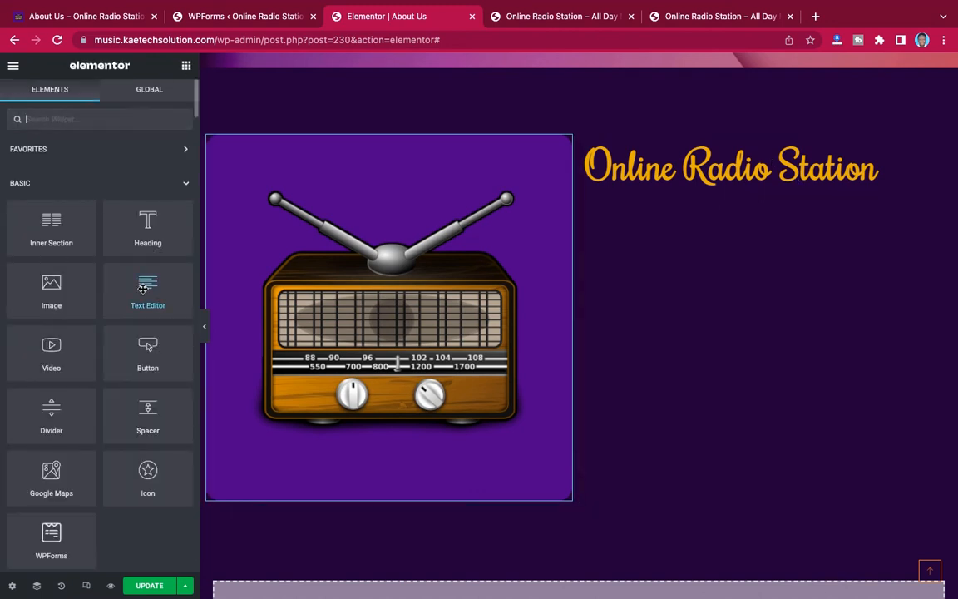
{"action": "left_click_drag", "start_coordinate": [143, 289], "coordinate": [739, 177]}
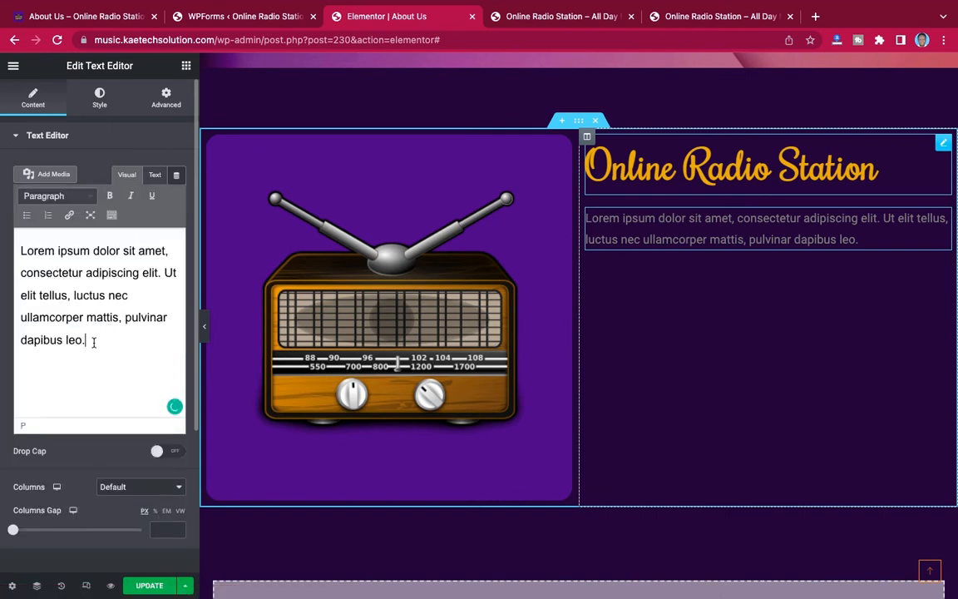
{"action": "left_click_drag", "start_coordinate": [93, 342], "coordinate": [38, 287]}
{"action": "left_click", "coordinate": [37, 281]}
{"action": "key", "text": "ctrl+a"}
{"action": "key", "text": "ctrl+c"}
{"action": "key", "text": "Right"}
{"action": "key", "text": "ctrl+v"}
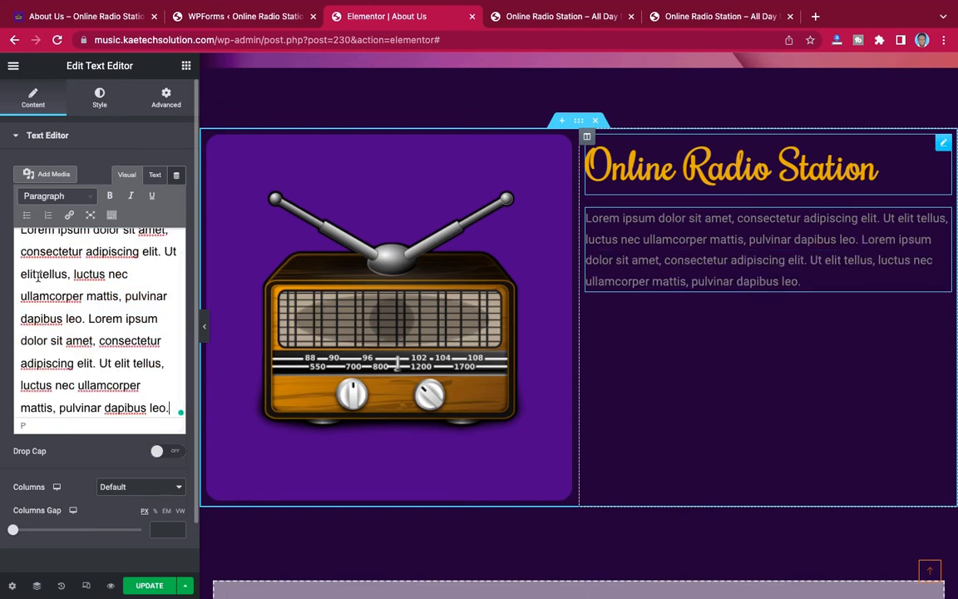
Add two more paragraphs to the text widget, each containing the copied Lorem ipsum text twice
{"action": "key", "text": "Return"}
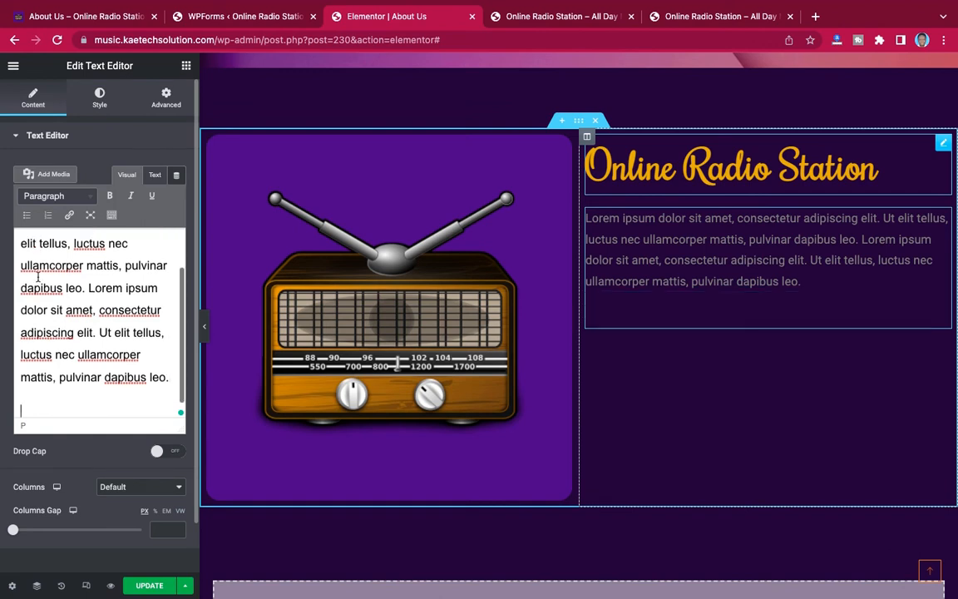
{"action": "key", "text": "ctrl+v"}
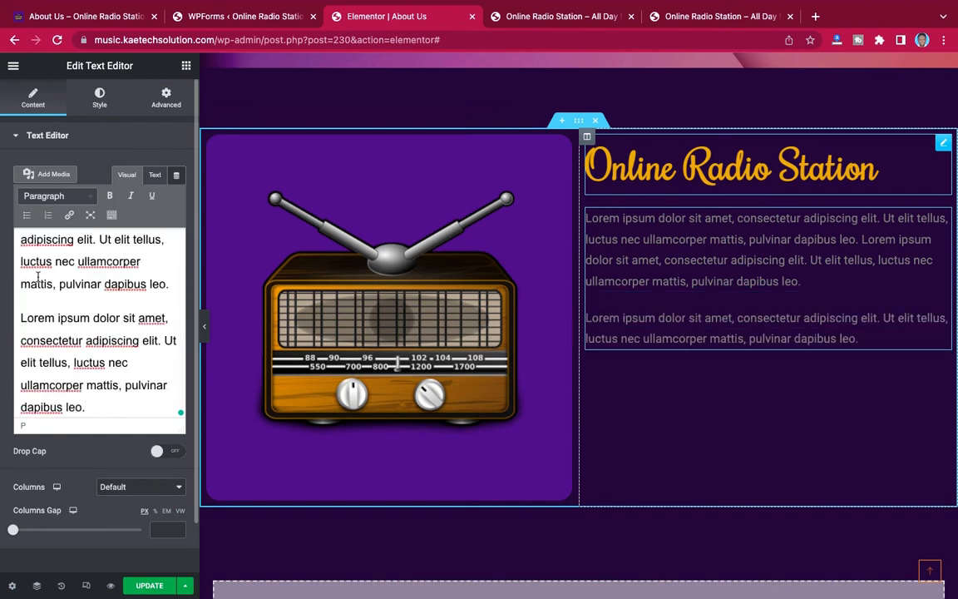
{"action": "key", "text": "ctrl+v"}
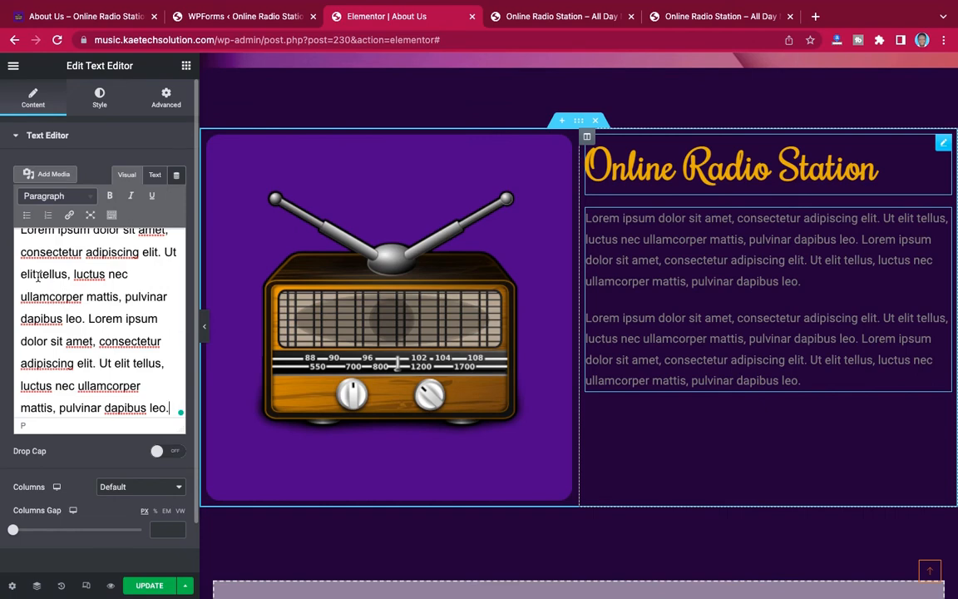
{"action": "key", "text": "Return"}
{"action": "key", "text": "ctrl+v"}
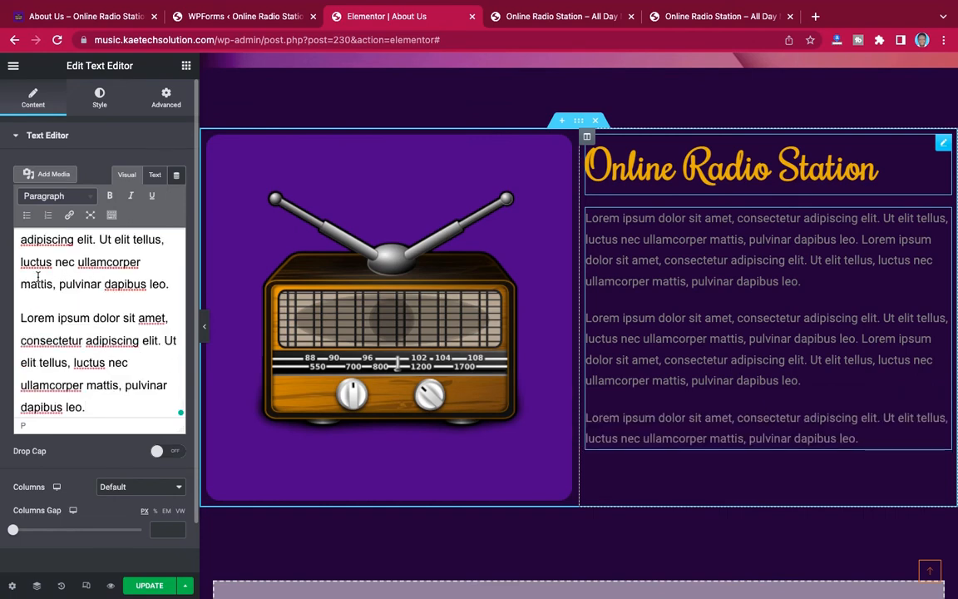
{"action": "key", "text": "ctrl+v"}
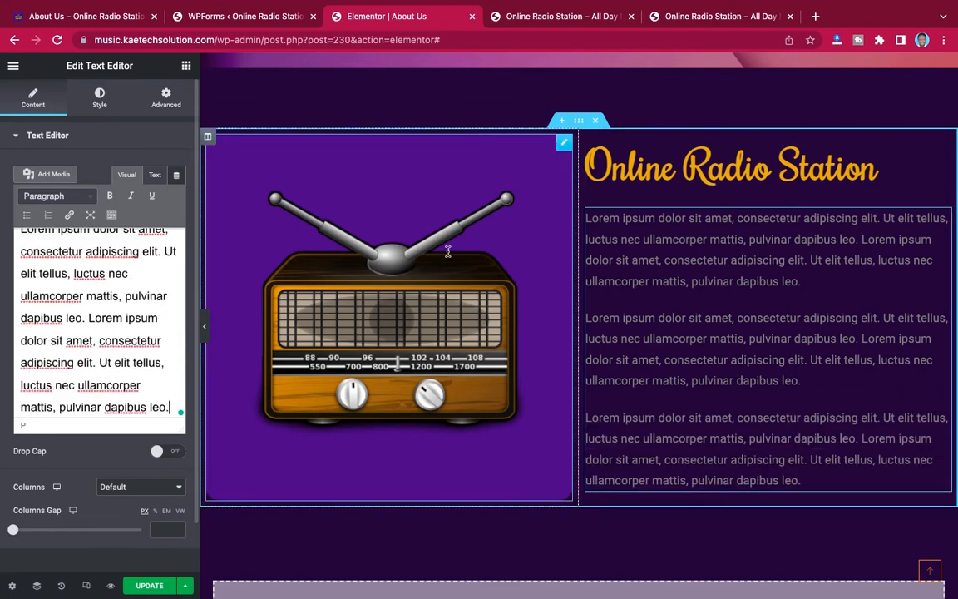
{"action": "scroll", "coordinate": [790, 334], "scroll_direction": "down", "scroll_amount": 1}
{"action": "scroll", "coordinate": [790, 334], "scroll_direction": "up", "scroll_amount": 1}
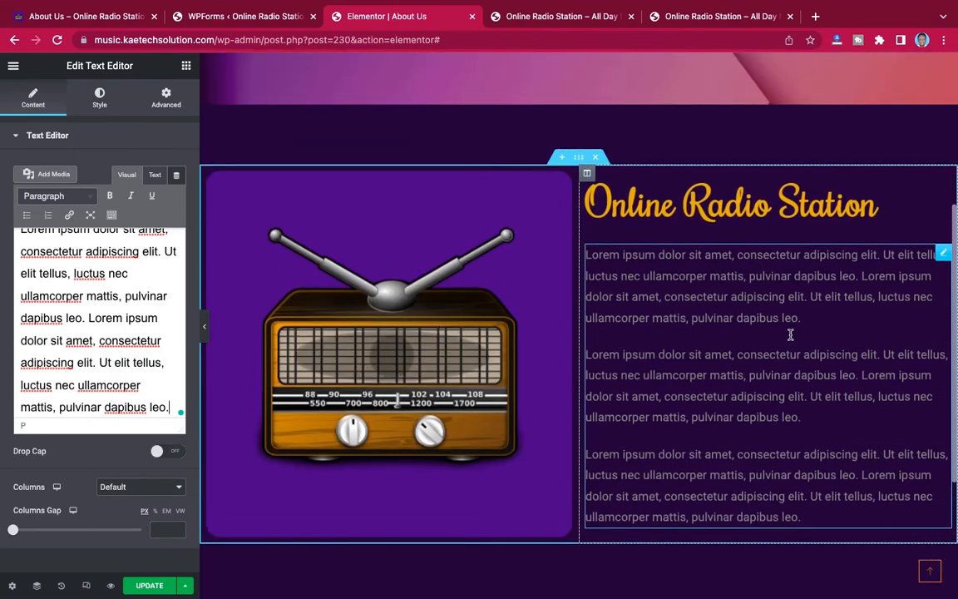
Set the columns gap of the radio image and text section to Wider
{"action": "left_click", "coordinate": [578, 159]}
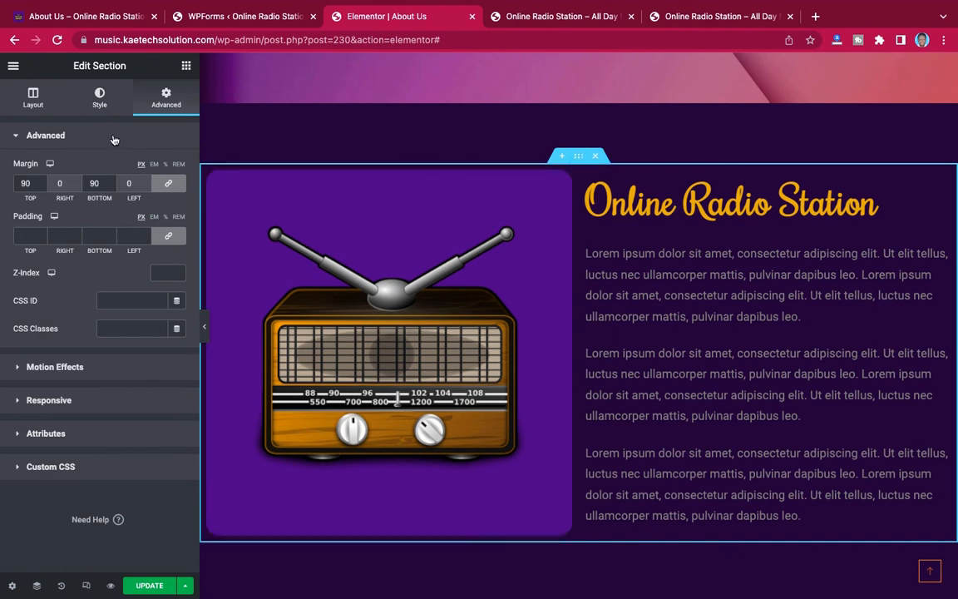
{"action": "left_click", "coordinate": [33, 98]}
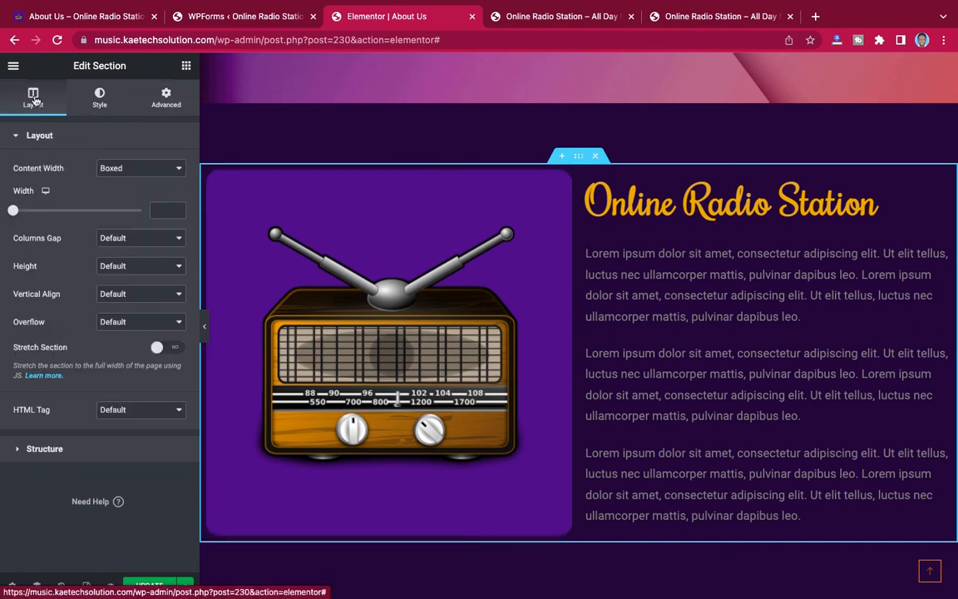
{"action": "left_click", "coordinate": [151, 241]}
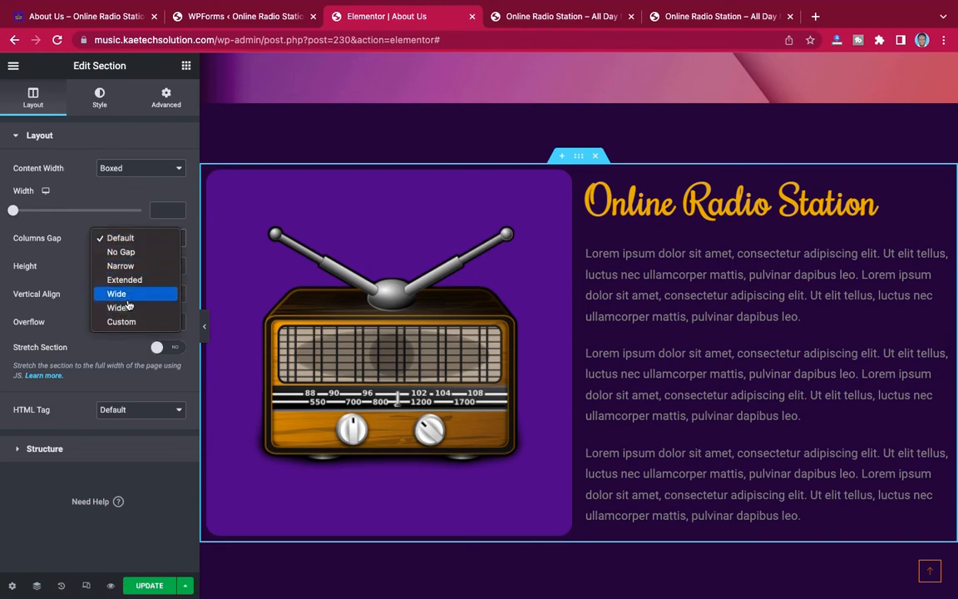
{"action": "key", "text": "Escape"}
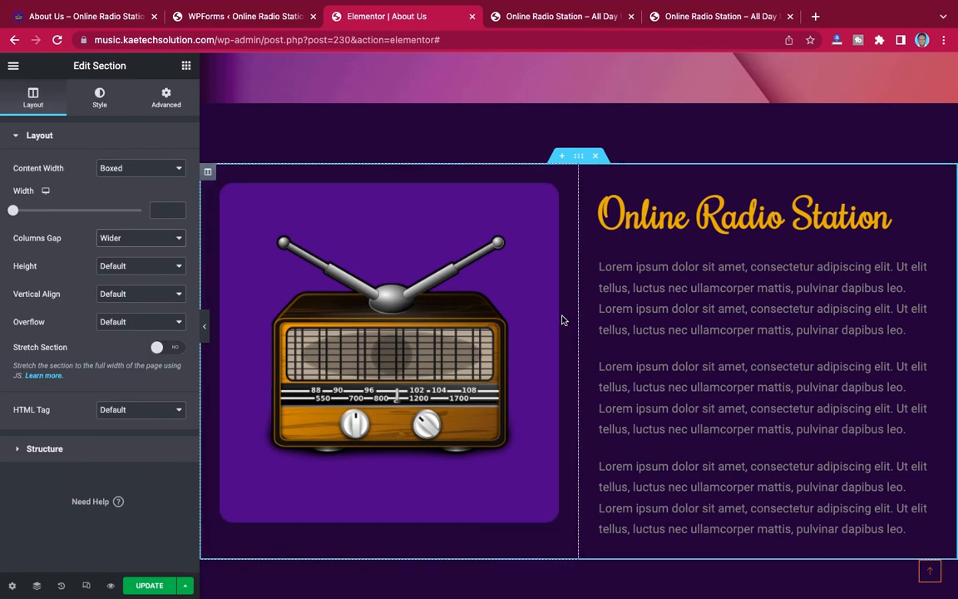
Preview the About Us page without the editing panel, reviewing the hero and the radio image and text section
{"action": "left_click", "coordinate": [204, 326]}
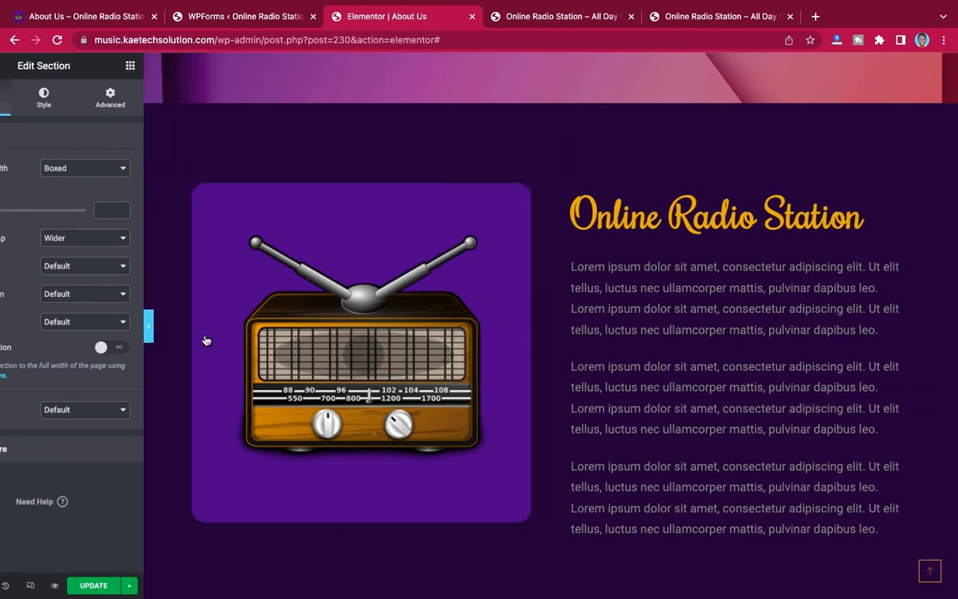
{"action": "scroll", "coordinate": [683, 304], "scroll_direction": "down", "scroll_amount": 2}
{"action": "scroll", "coordinate": [684, 304], "scroll_direction": "up", "scroll_amount": 5}
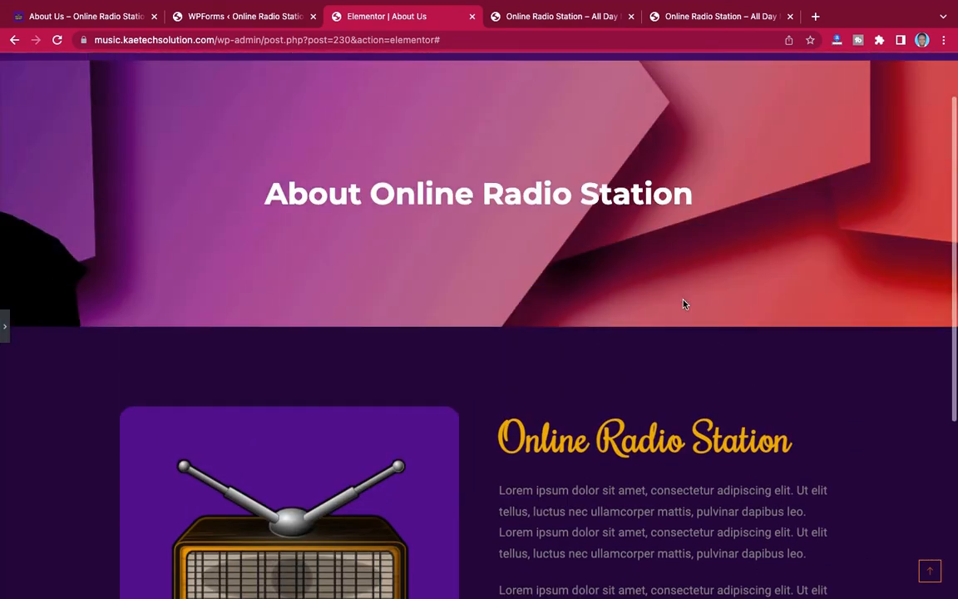
{"action": "scroll", "coordinate": [683, 305], "scroll_direction": "down", "scroll_amount": 5}
{"action": "scroll", "coordinate": [684, 304], "scroll_direction": "up", "scroll_amount": 5}
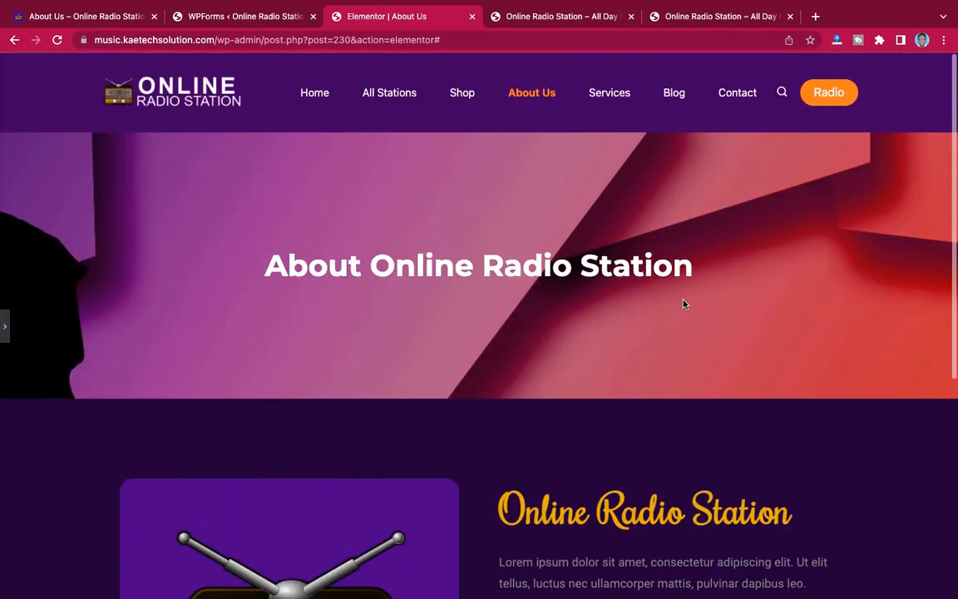
{"action": "scroll", "coordinate": [683, 304], "scroll_direction": "down", "scroll_amount": 1}
{"action": "scroll", "coordinate": [683, 305], "scroll_direction": "down", "scroll_amount": 2}
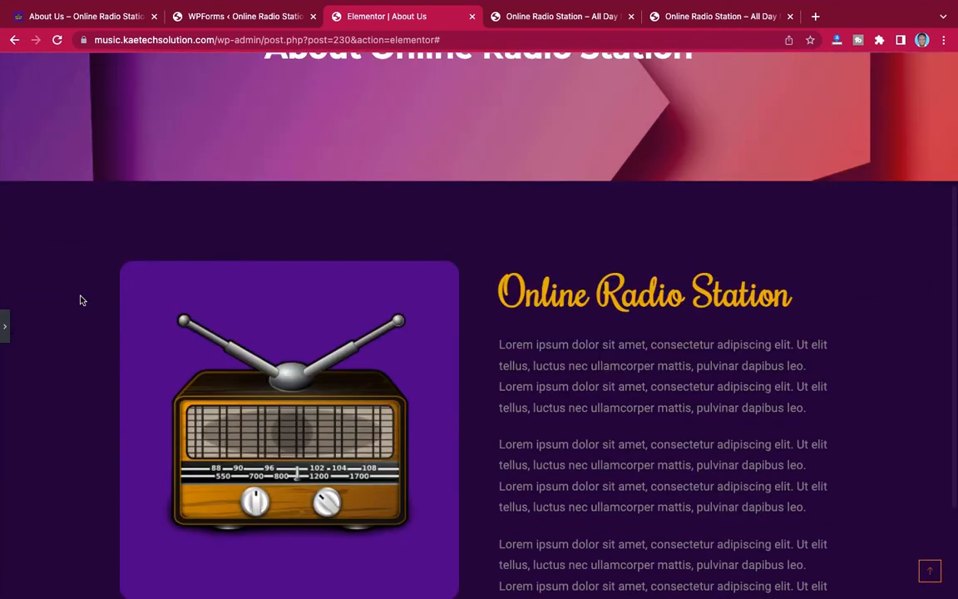
{"action": "left_click", "coordinate": [7, 331]}
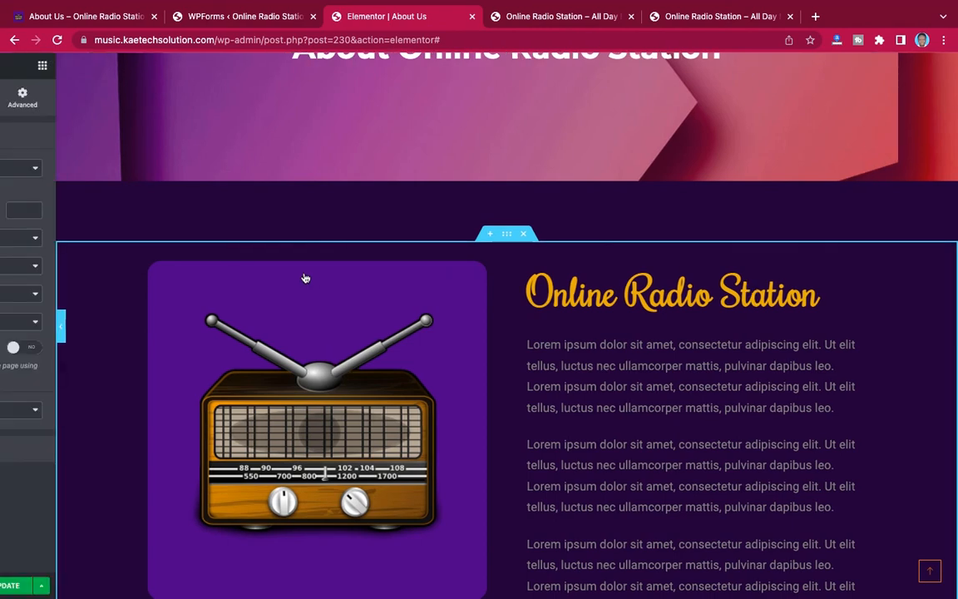
Examine the Weekly Program list and radio player section on the reference About Us page, and return to the Elementor editor
{"action": "left_click", "coordinate": [86, 17]}
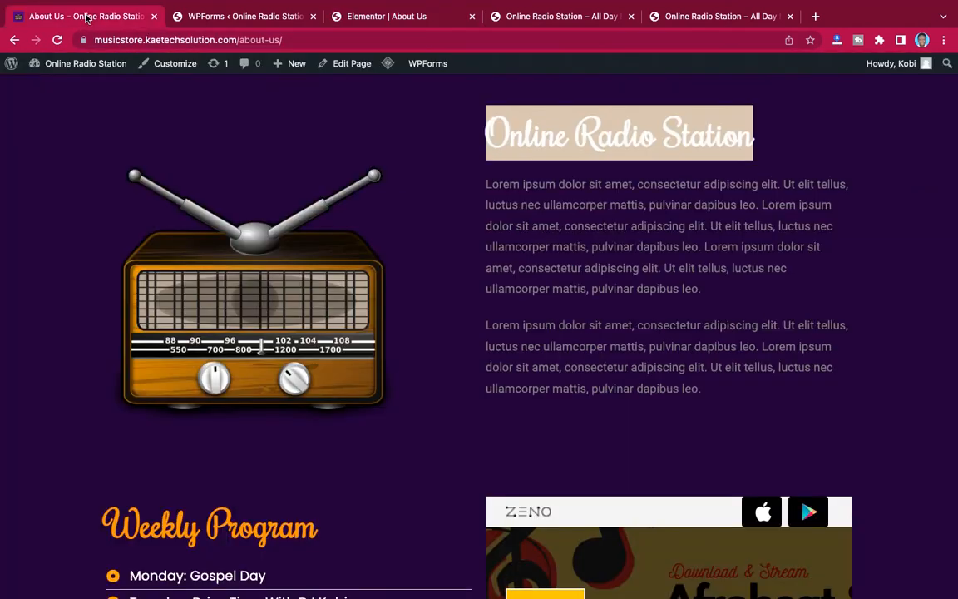
{"action": "scroll", "coordinate": [427, 277], "scroll_direction": "down", "scroll_amount": 3}
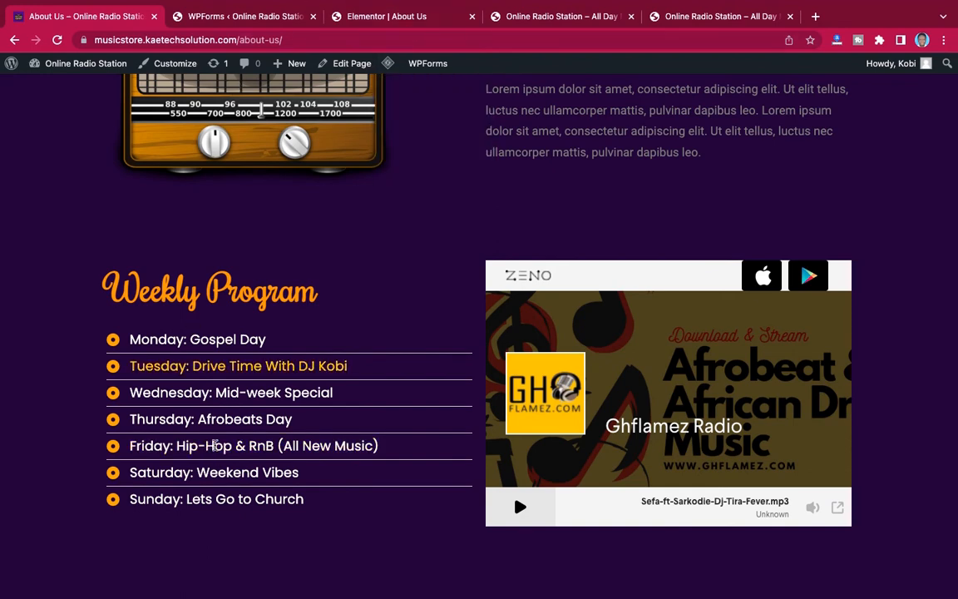
{"action": "left_click", "coordinate": [405, 23]}
{"action": "scroll", "coordinate": [513, 338], "scroll_direction": "down", "scroll_amount": 5}
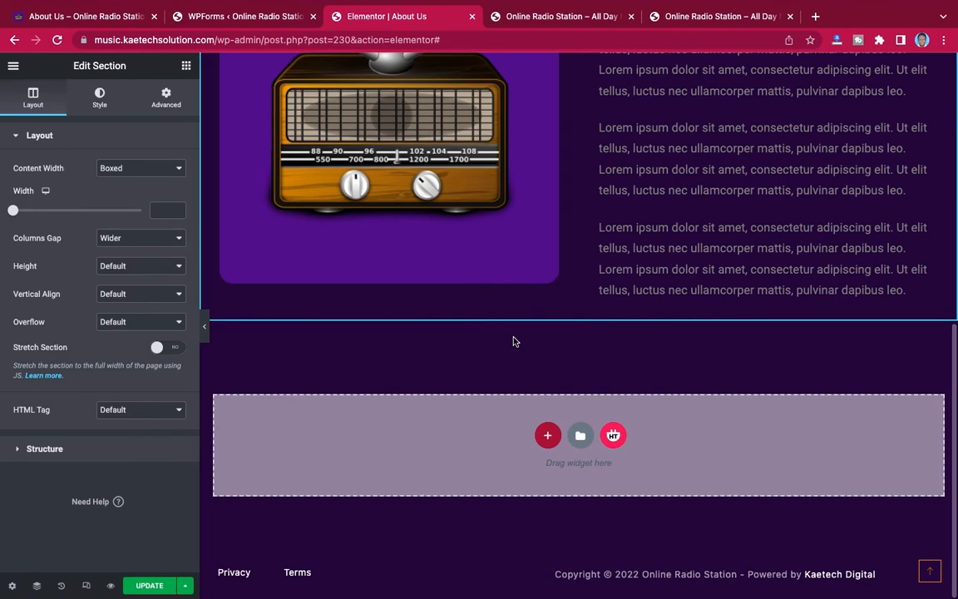
{"action": "scroll", "coordinate": [513, 341], "scroll_direction": "up", "scroll_amount": 3}
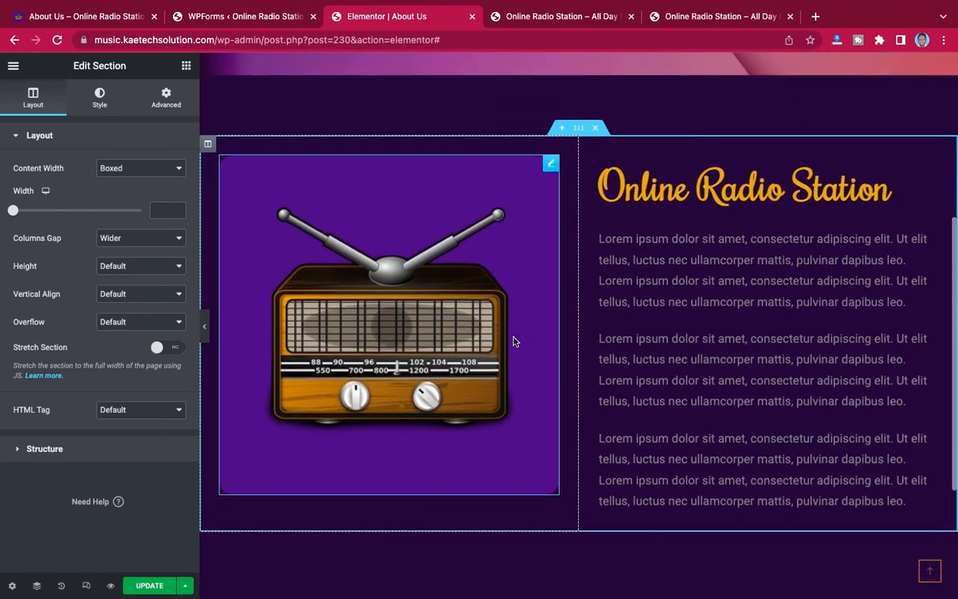
Duplicate the radio image and text section, and delete the radio image from the copy
{"action": "right_click", "coordinate": [579, 131]}
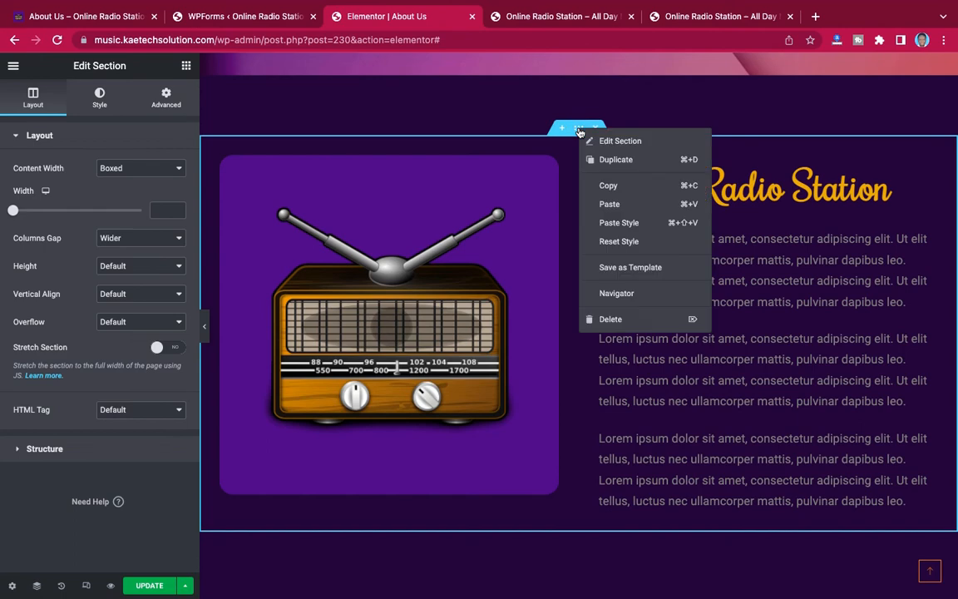
{"action": "left_click", "coordinate": [606, 163]}
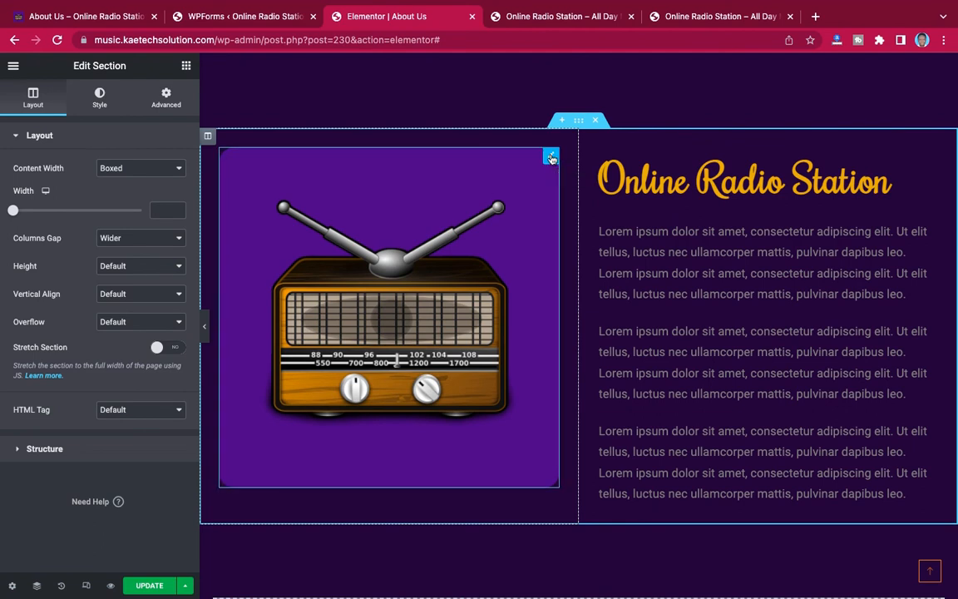
{"action": "right_click", "coordinate": [550, 158]}
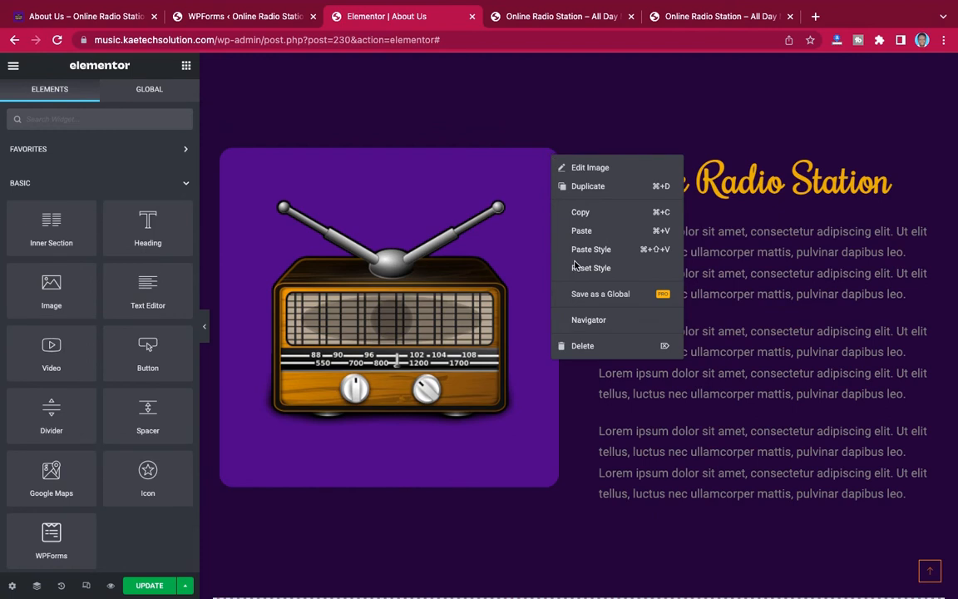
{"action": "left_click", "coordinate": [583, 348]}
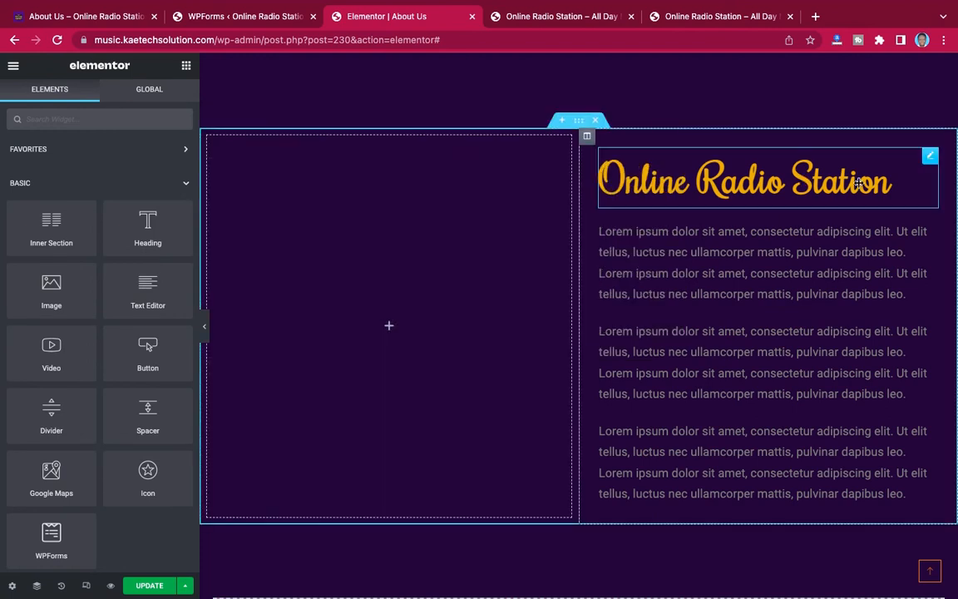
Copy the Online Radio Station heading into the empty first column of the duplicated section
{"action": "left_click_drag", "start_coordinate": [929, 158], "coordinate": [389, 279]}
{"action": "right_click", "coordinate": [929, 158]}
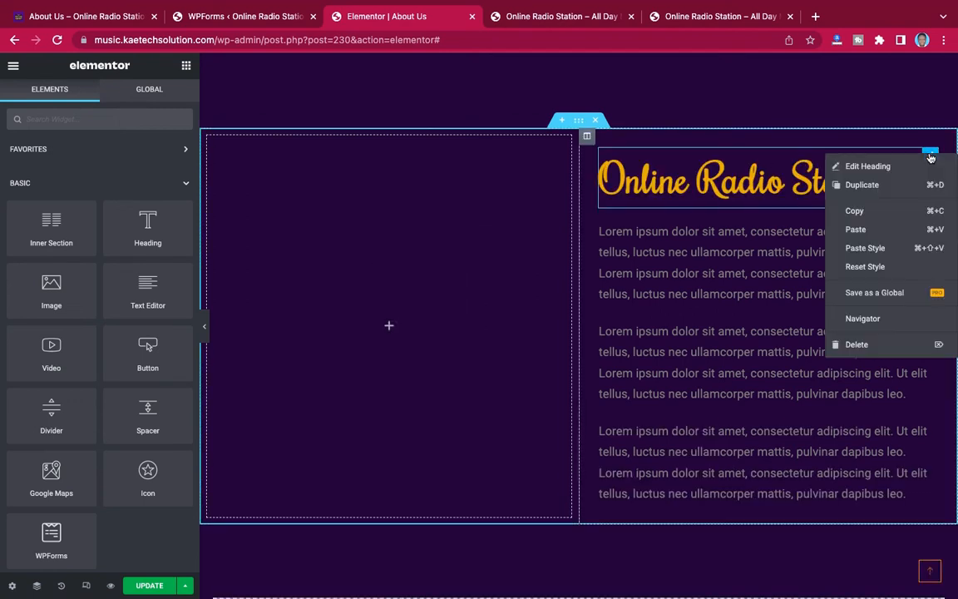
{"action": "left_click", "coordinate": [856, 212]}
{"action": "right_click", "coordinate": [368, 316]}
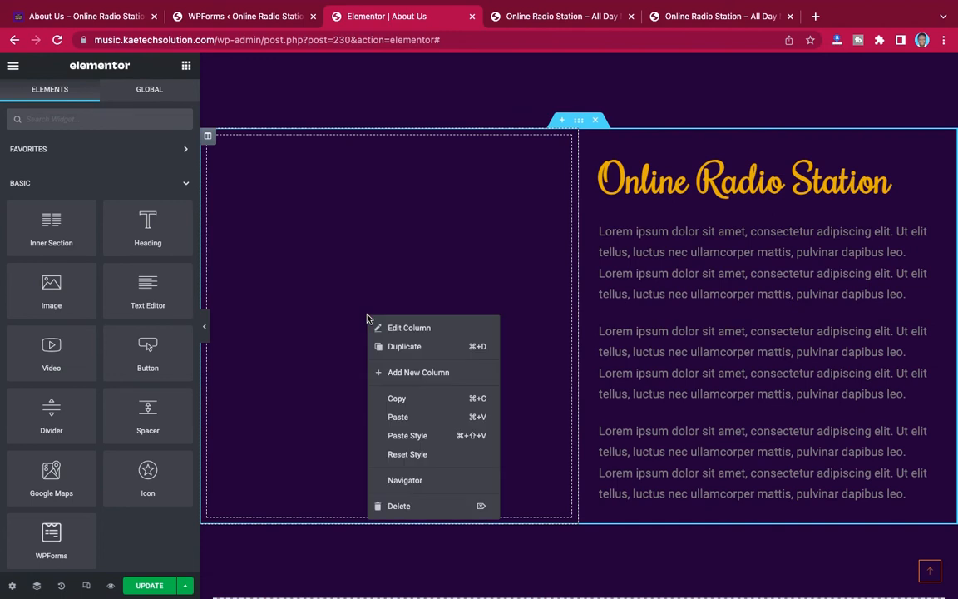
{"action": "left_click", "coordinate": [398, 418]}
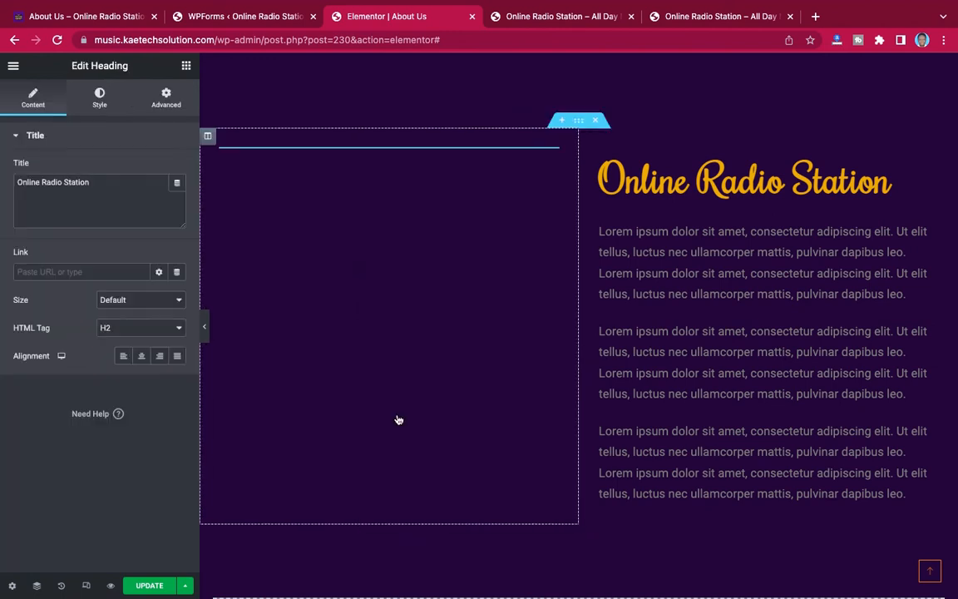
Delete the original heading and the Lorem ipsum text widget from the second column of the duplicated section
{"action": "mouse_move", "coordinate": [929, 157]}
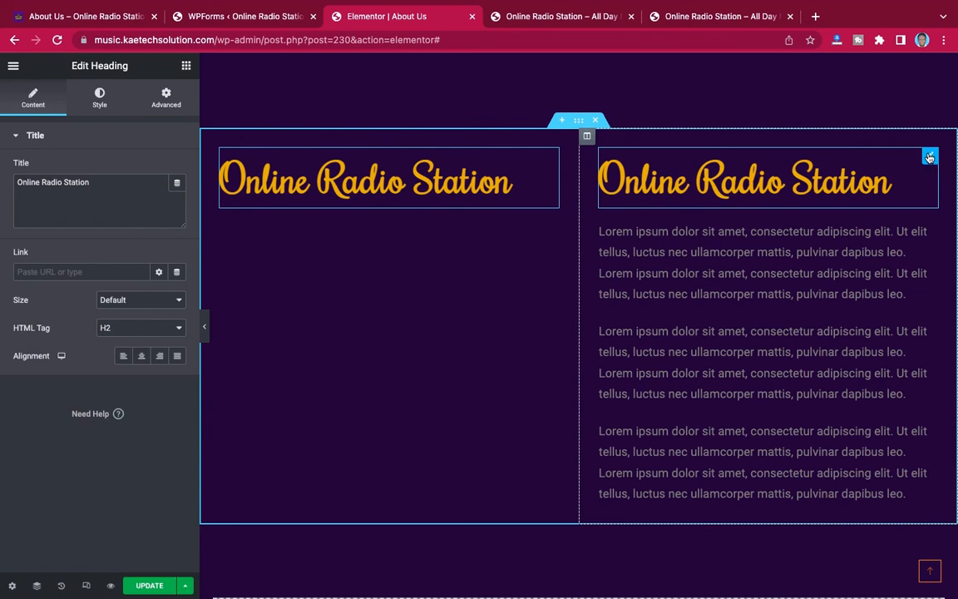
{"action": "right_click", "coordinate": [928, 158]}
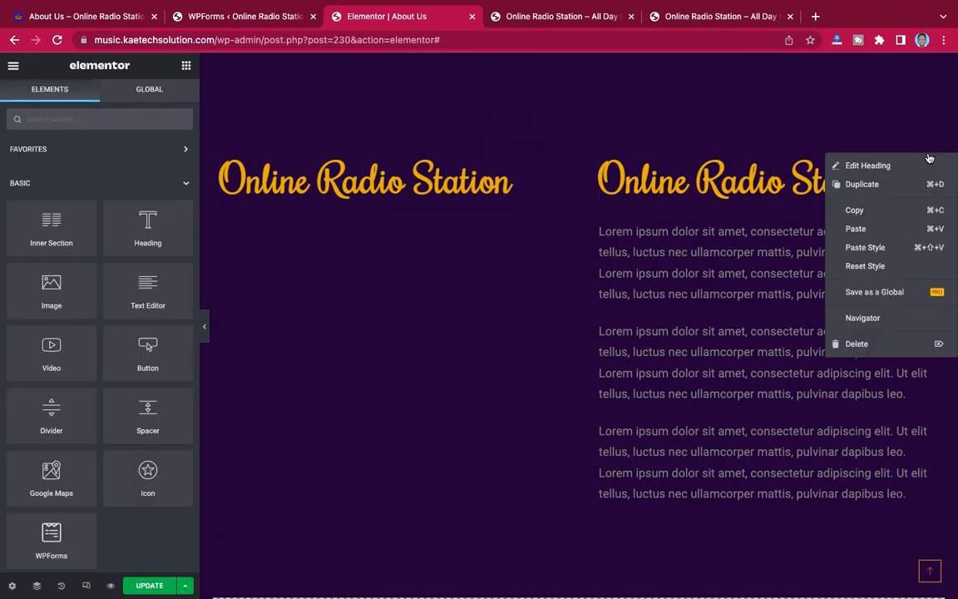
{"action": "left_click", "coordinate": [879, 342]}
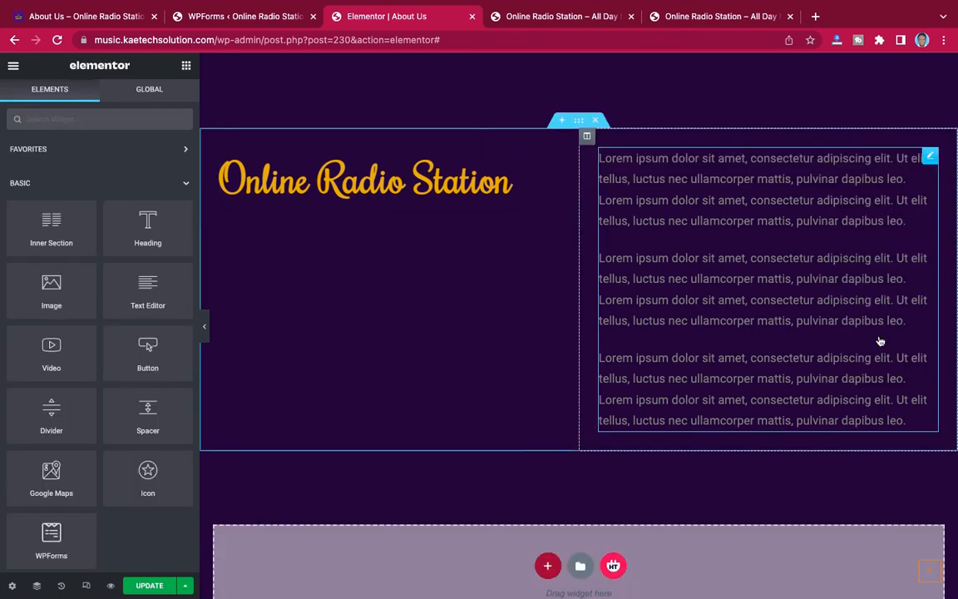
{"action": "right_click", "coordinate": [930, 158]}
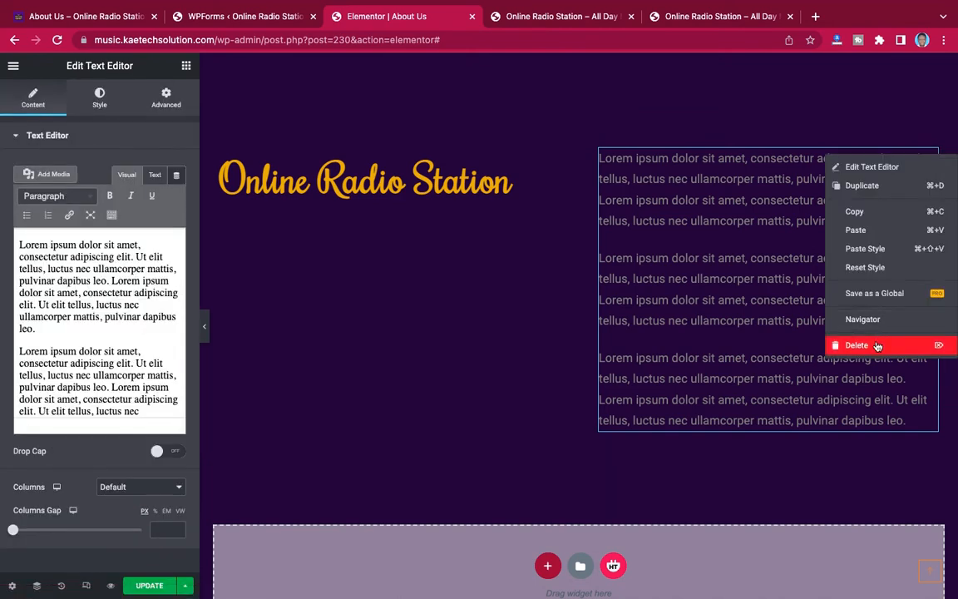
{"action": "left_click", "coordinate": [877, 346]}
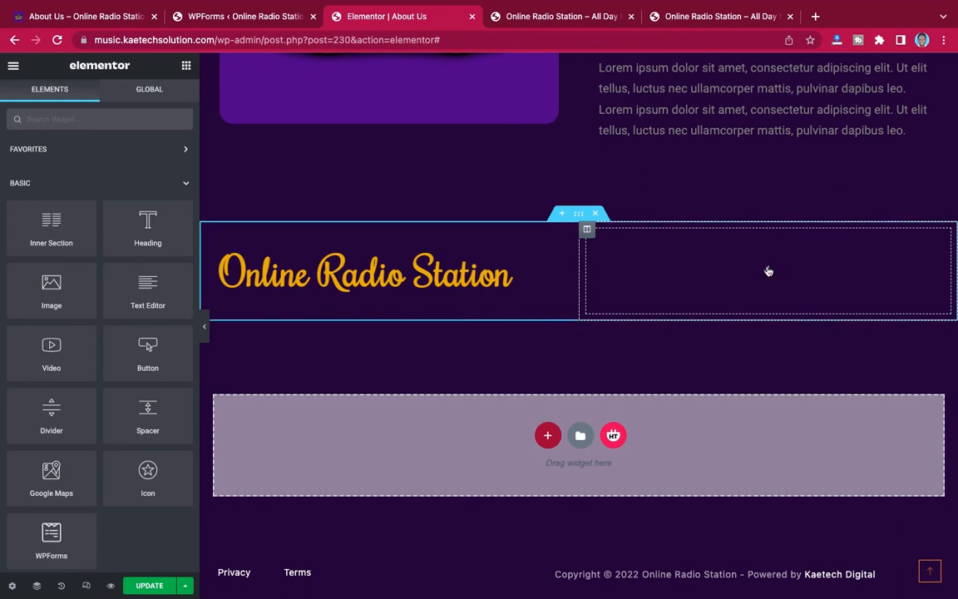
Add an HTML widget to the empty second column of the duplicated section
{"action": "left_click", "coordinate": [82, 118]}
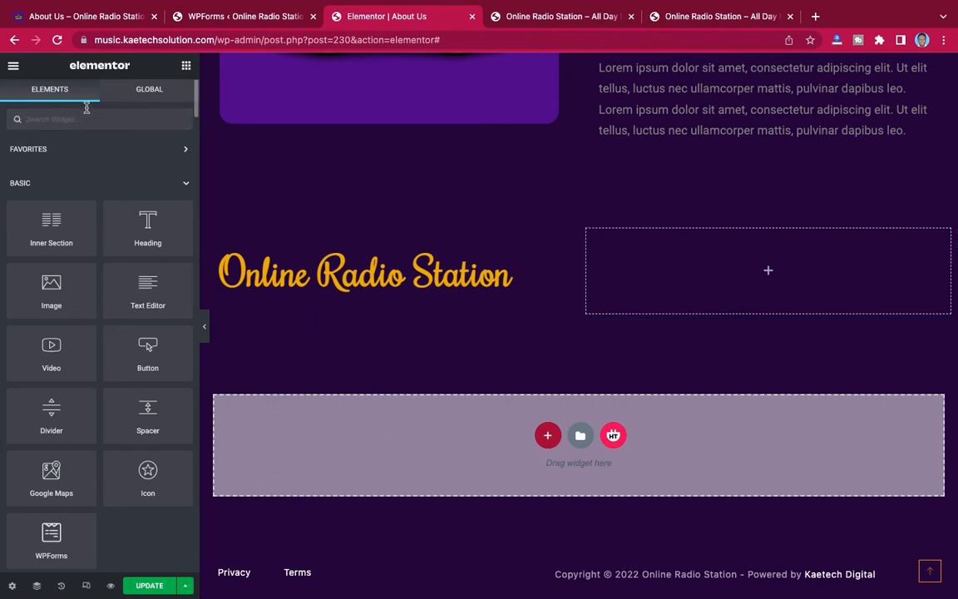
{"action": "type", "text": "html"}
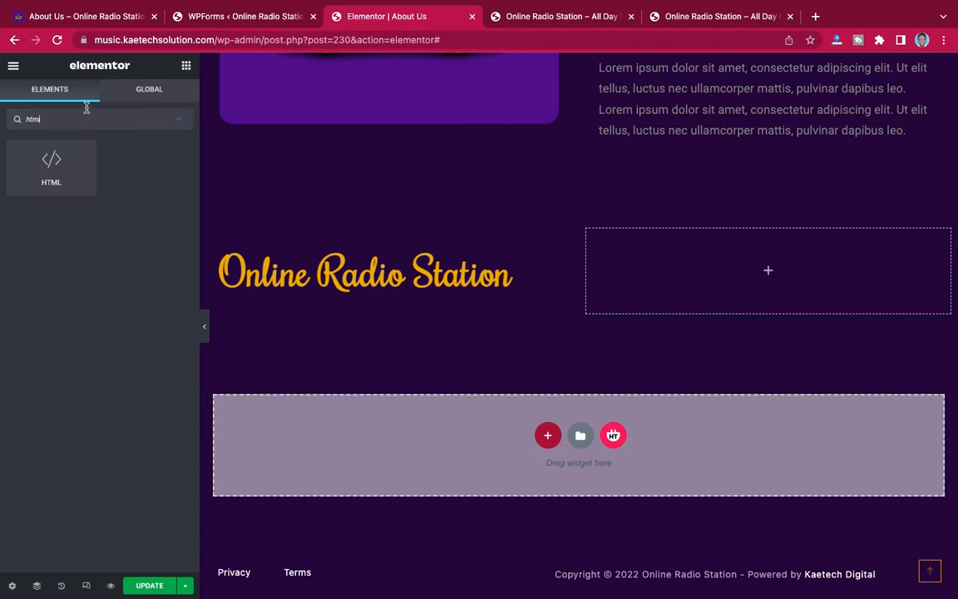
{"action": "left_click_drag", "start_coordinate": [46, 162], "coordinate": [789, 271]}
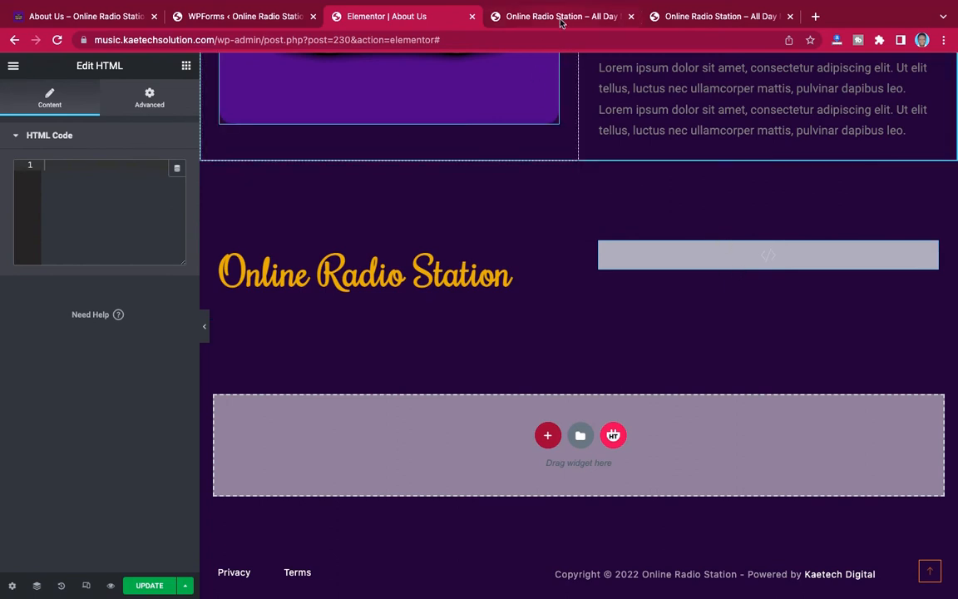
Copy the Zeno radio player iframe code from the Home page's HTML widget into the new HTML widget on the About Us page
{"action": "mouse_move", "coordinate": [250, 13]}
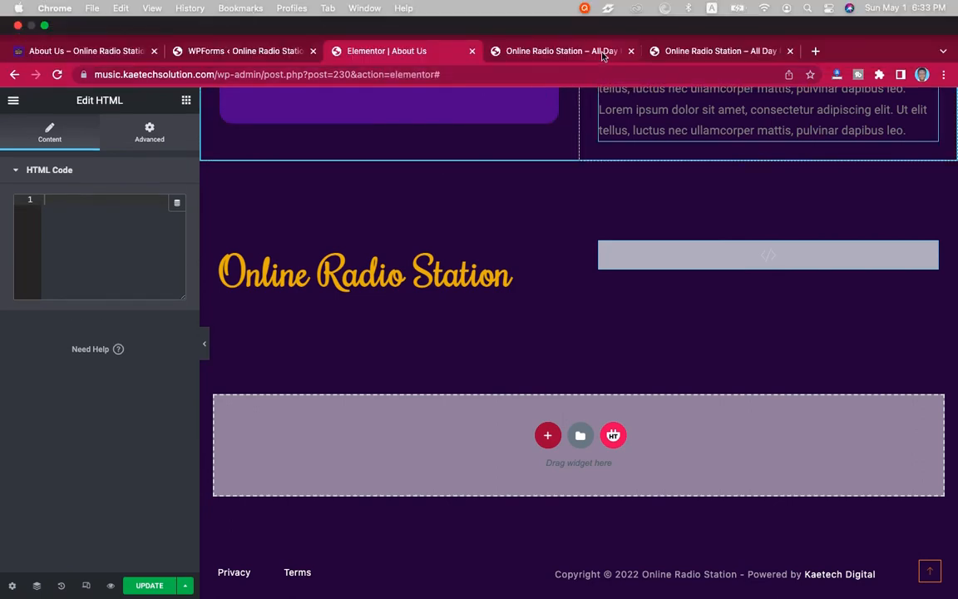
{"action": "left_click", "coordinate": [559, 51]}
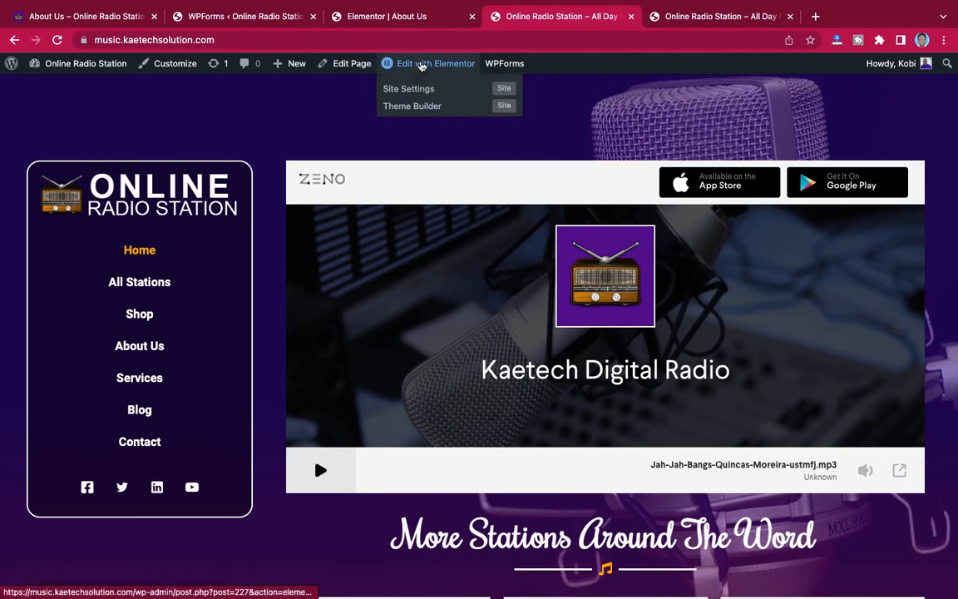
{"action": "left_click", "coordinate": [421, 65]}
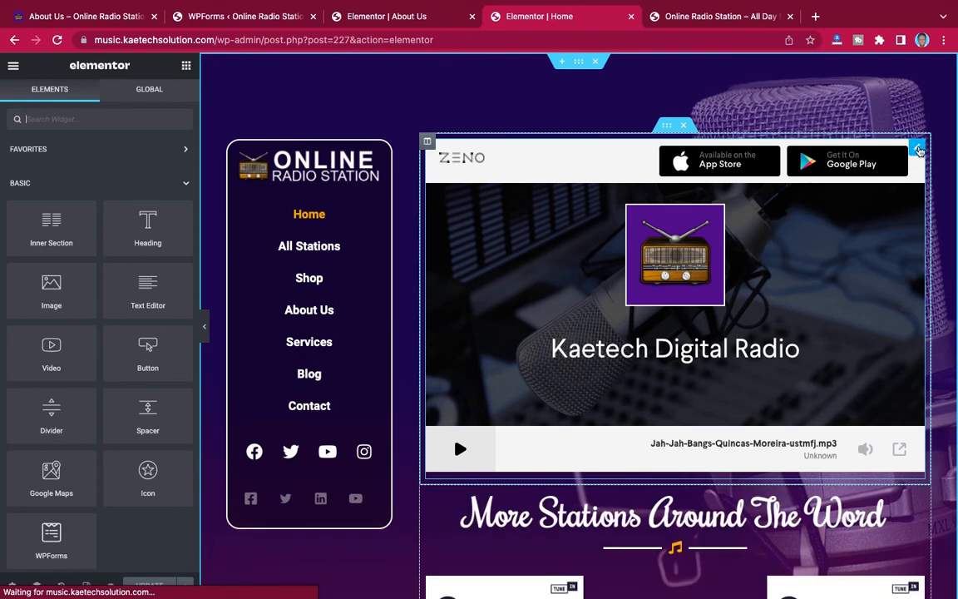
{"action": "left_click", "coordinate": [918, 149]}
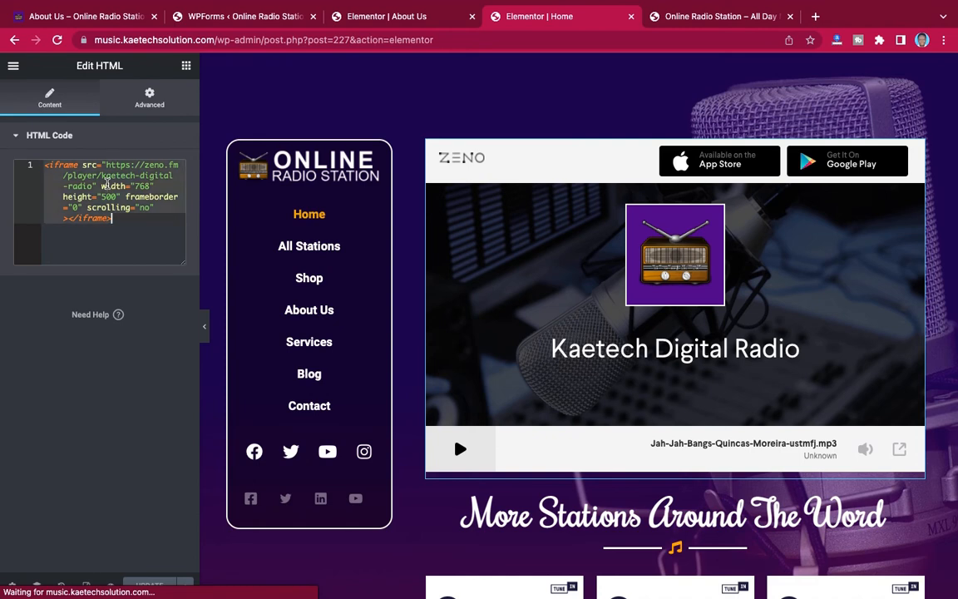
{"action": "left_click", "coordinate": [396, 19]}
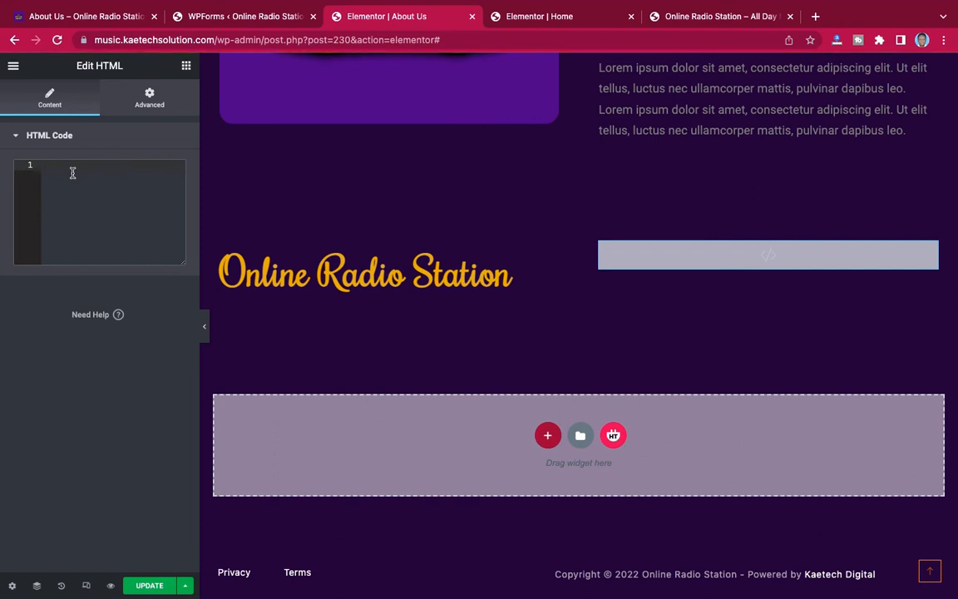
{"action": "type", "text": "<iframe src=\"https://zeno.fm/player/kaetech-digital-radio\" width=\"768\" height=\"500\" frameborder=\"0\" scrolling=\"no\"></iframe>"}
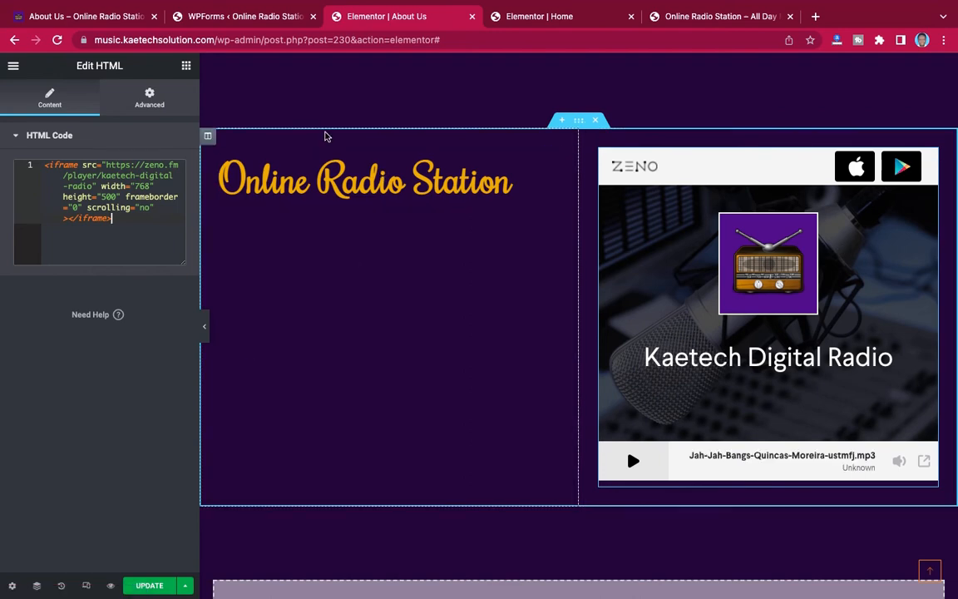
Check the Weekly Program list on the reference page and add an Icon List widget beneath the heading in the first column
{"action": "left_click", "coordinate": [101, 16]}
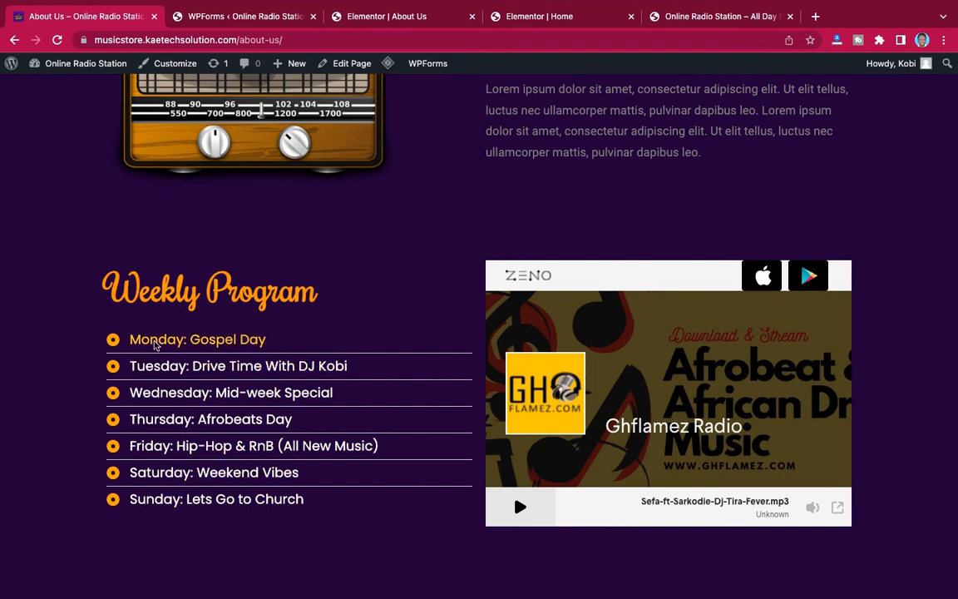
{"action": "left_click", "coordinate": [418, 20]}
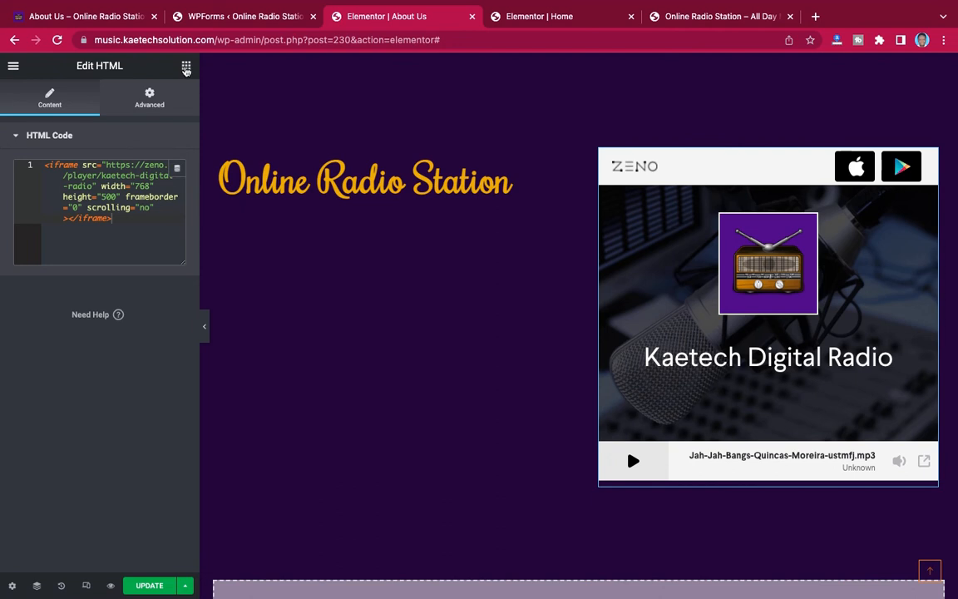
{"action": "left_click", "coordinate": [186, 67]}
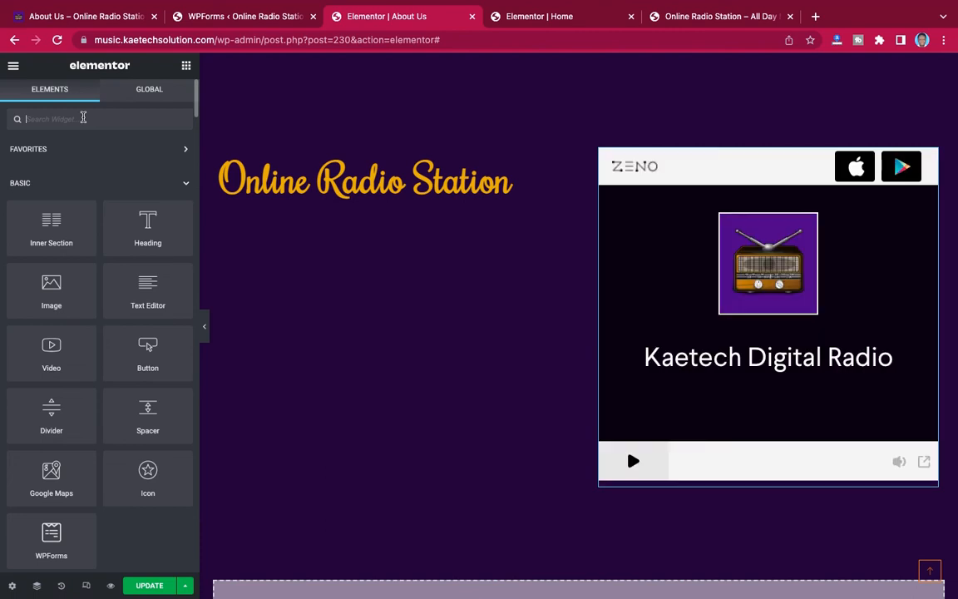
{"action": "type", "text": "list"}
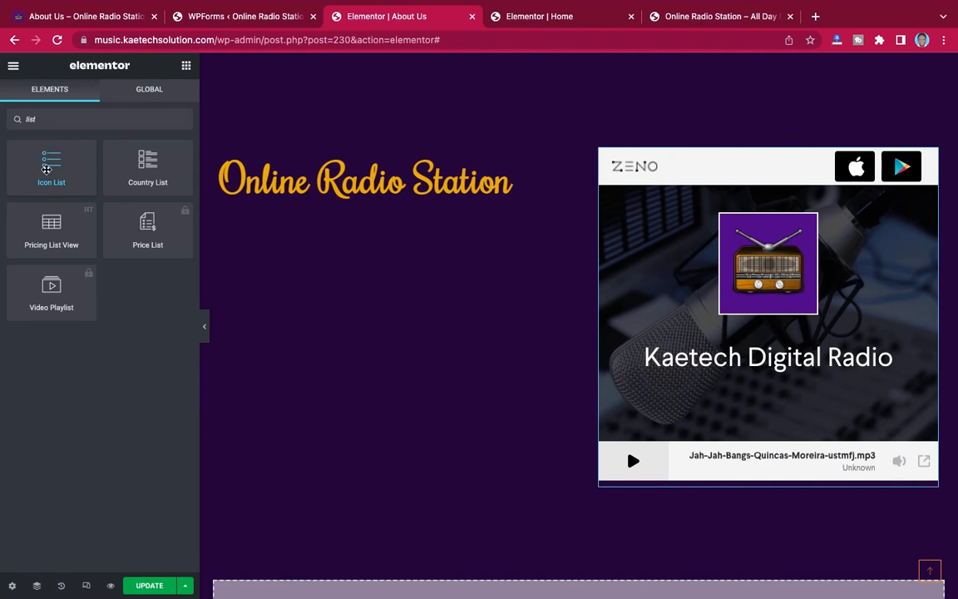
{"action": "left_click_drag", "start_coordinate": [47, 169], "coordinate": [332, 197]}
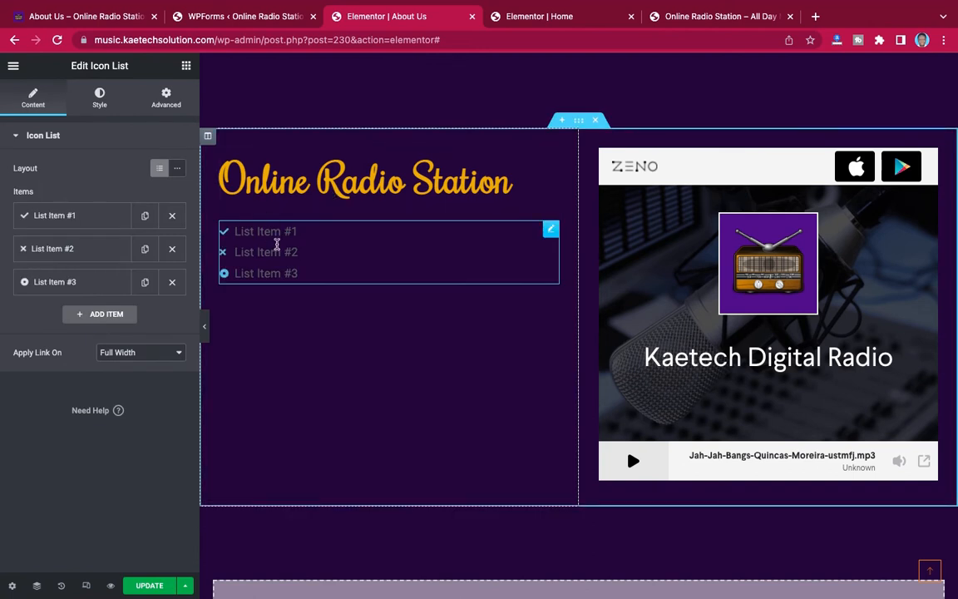
Remove the second and third items from the icon list, keeping only List Item #1
{"action": "left_click", "coordinate": [82, 219]}
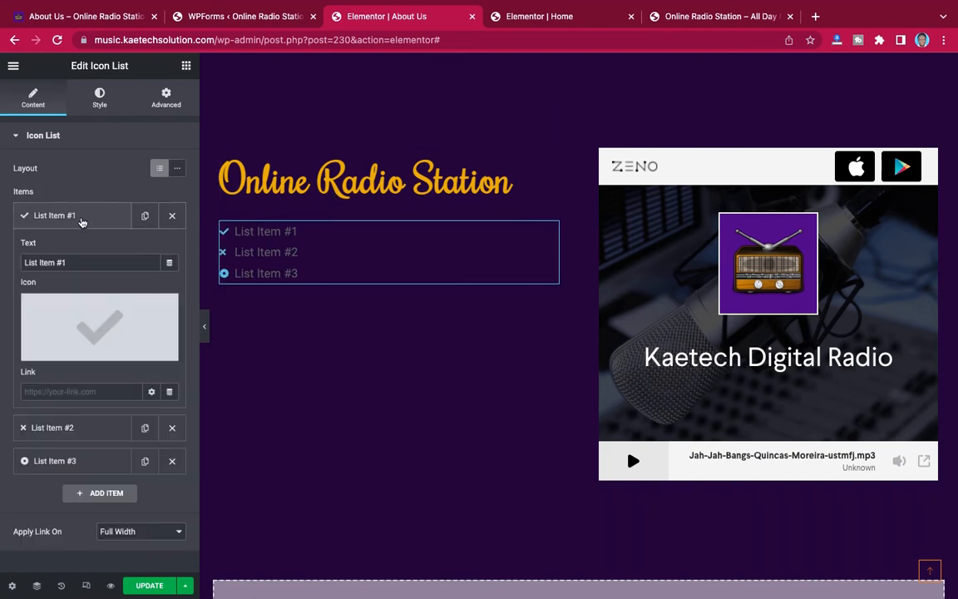
{"action": "left_click", "coordinate": [108, 215]}
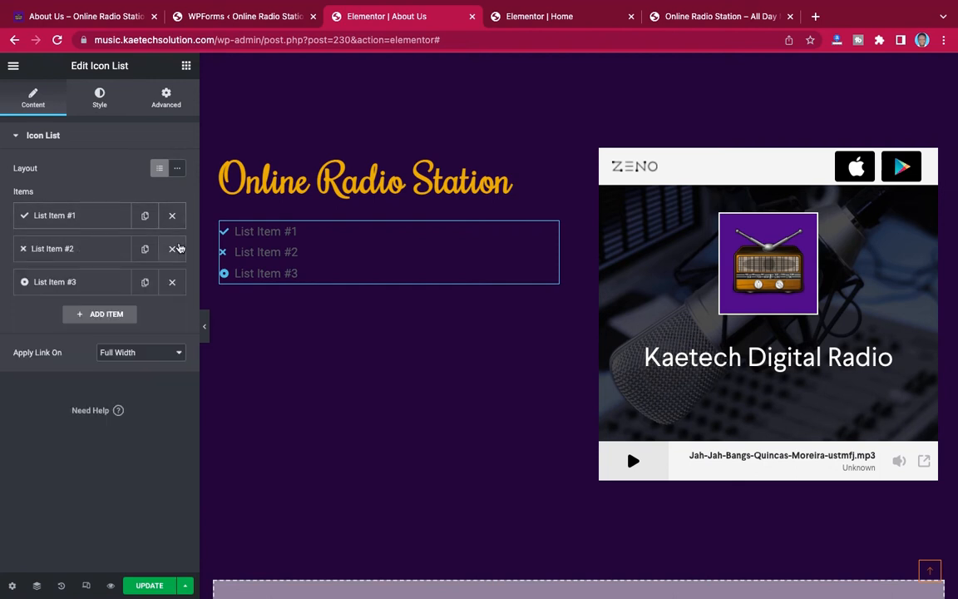
{"action": "left_click", "coordinate": [173, 250]}
{"action": "left_click", "coordinate": [173, 250]}
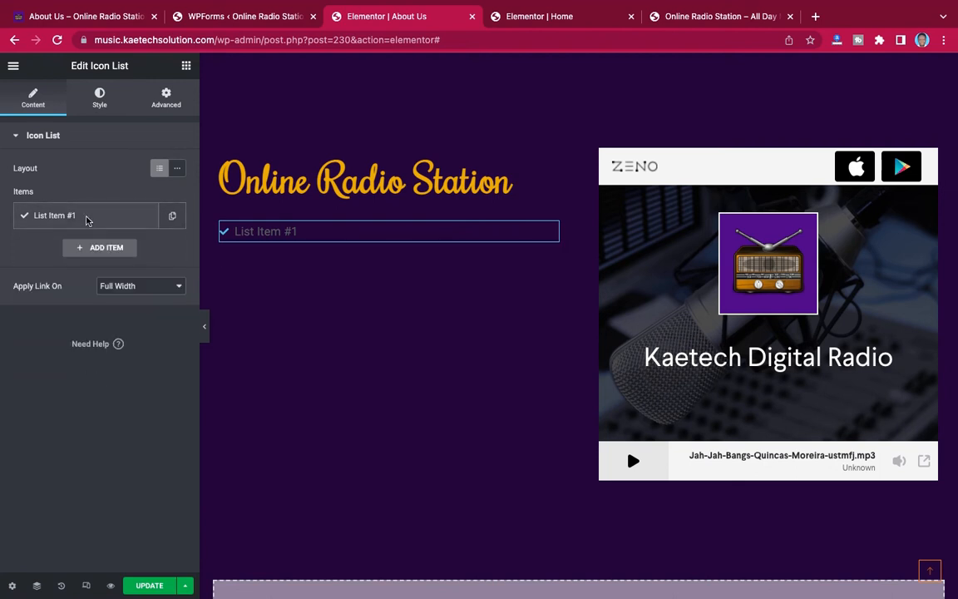
Replace the remaining list item's text with "Monday: Gospel Day", copied from the reference page's Weekly Program list
{"action": "left_click", "coordinate": [86, 216]}
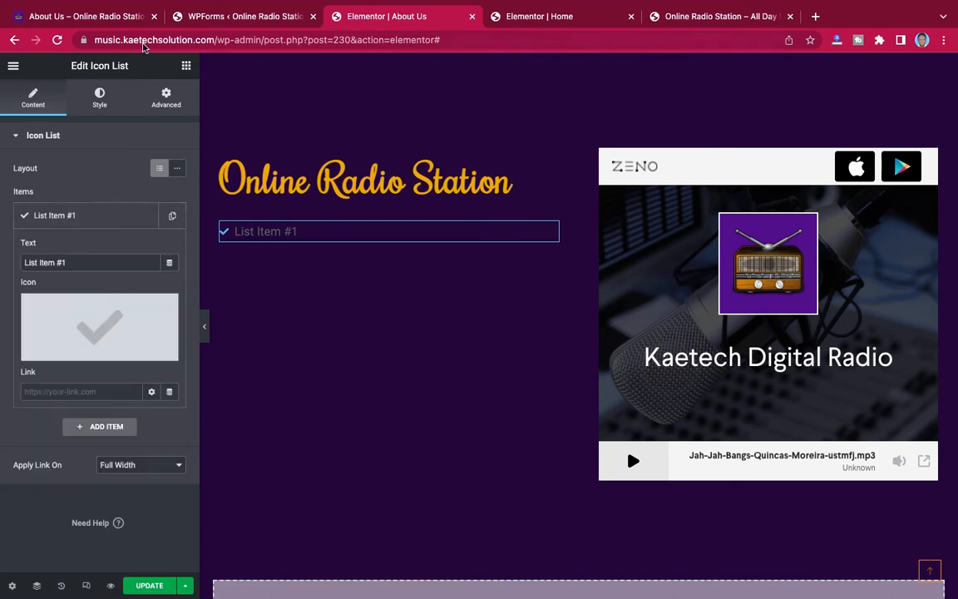
{"action": "left_click", "coordinate": [97, 16]}
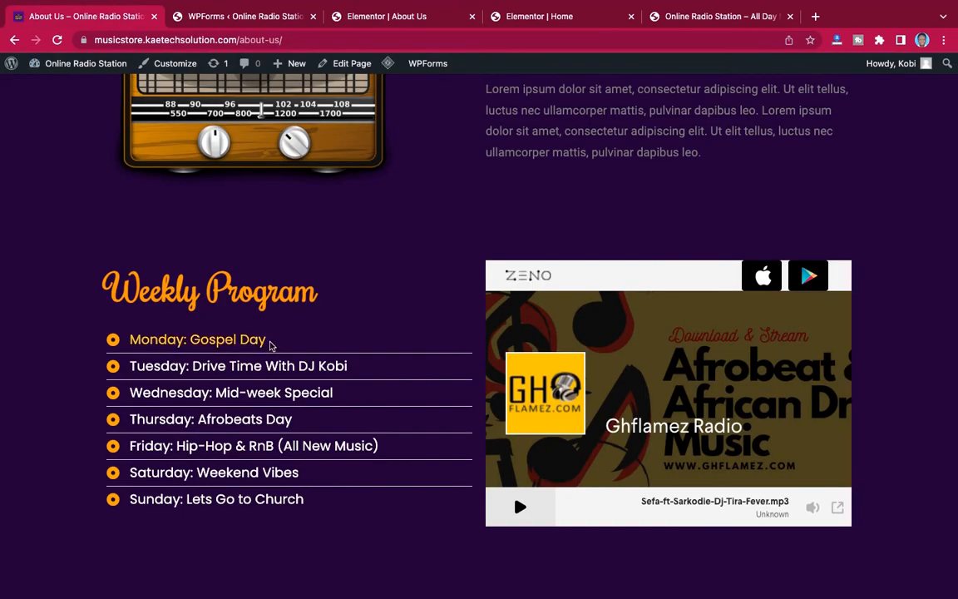
{"action": "left_click_drag", "start_coordinate": [270, 345], "coordinate": [132, 343]}
{"action": "key", "text": "ctrl+c"}
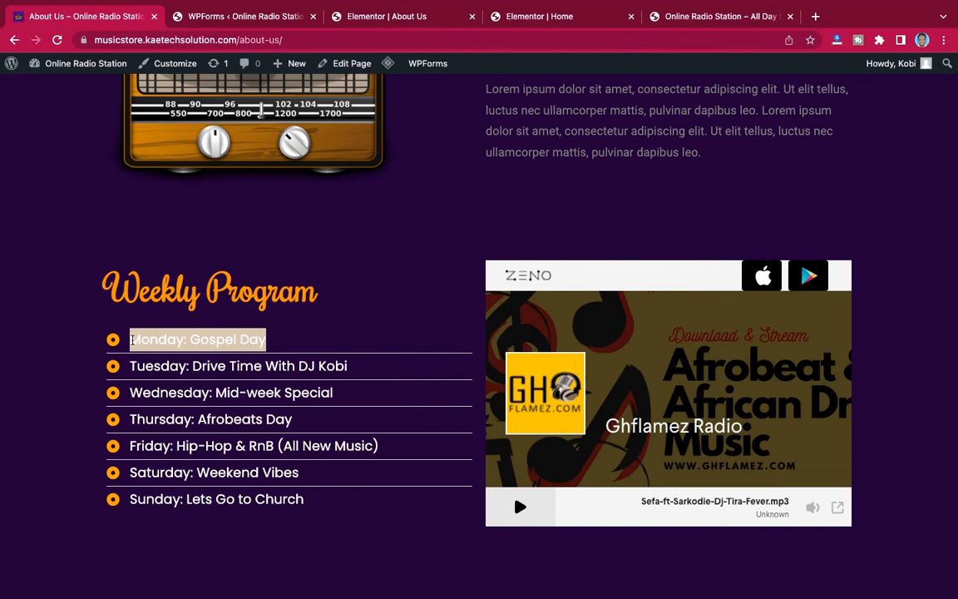
{"action": "left_click", "coordinate": [263, 12]}
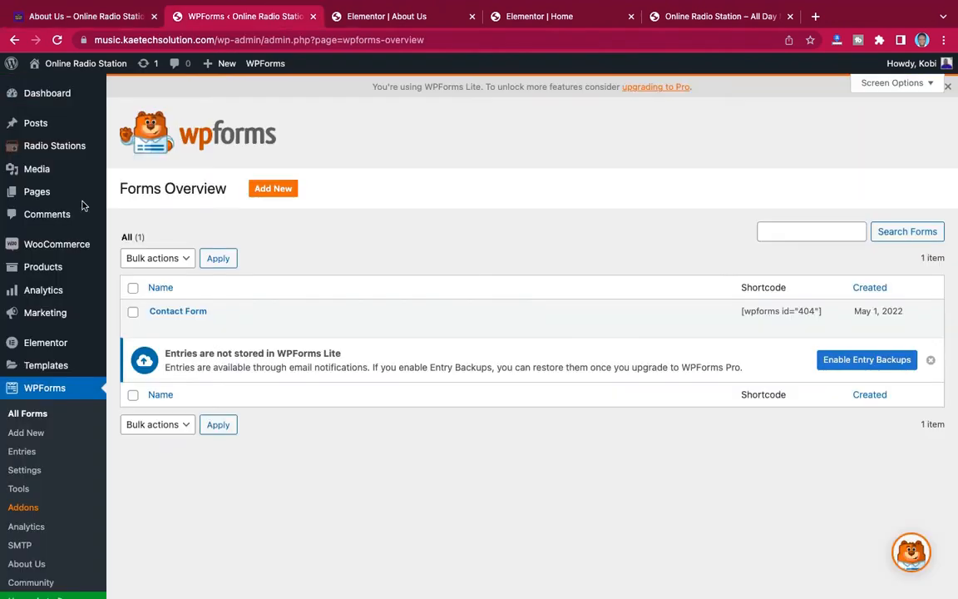
{"action": "left_click", "coordinate": [363, 13]}
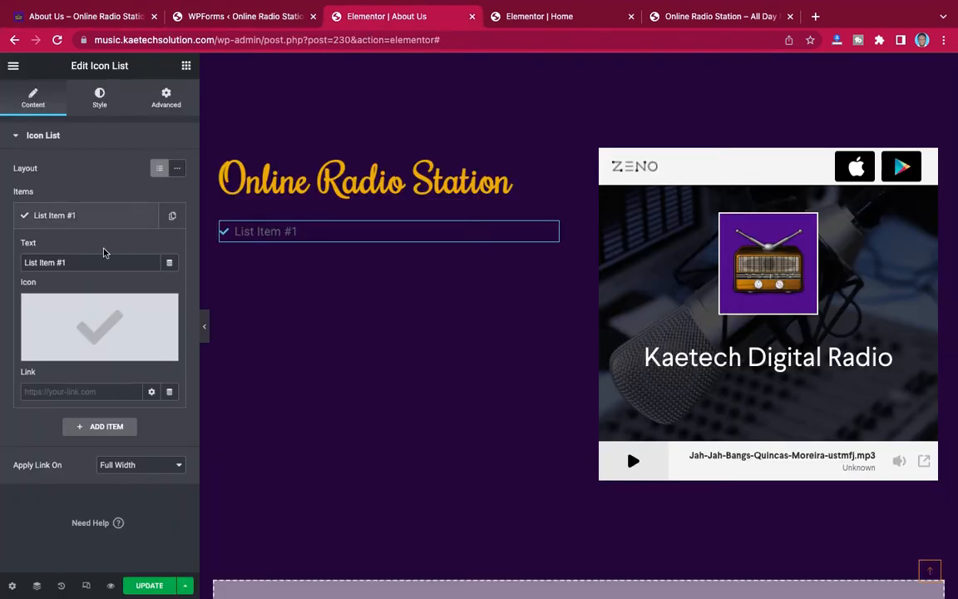
{"action": "left_click_drag", "start_coordinate": [75, 265], "coordinate": [2, 256]}
{"action": "key", "text": "ctrl+v"}
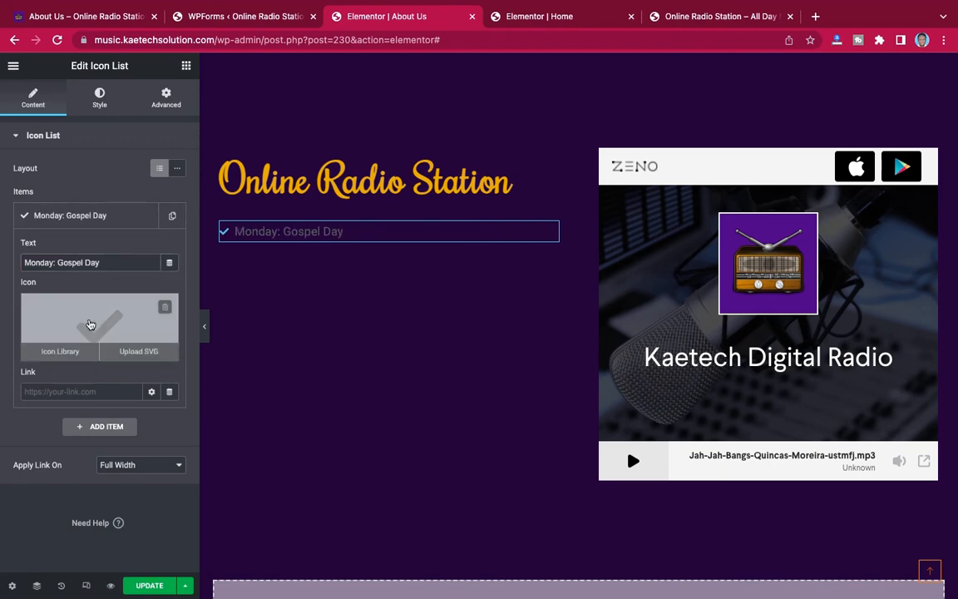
Replace the check icon of the "Monday: Gospel Day" list item with the outlined Play circle icon, found by searching the icon library for "play"
{"action": "left_click", "coordinate": [91, 324]}
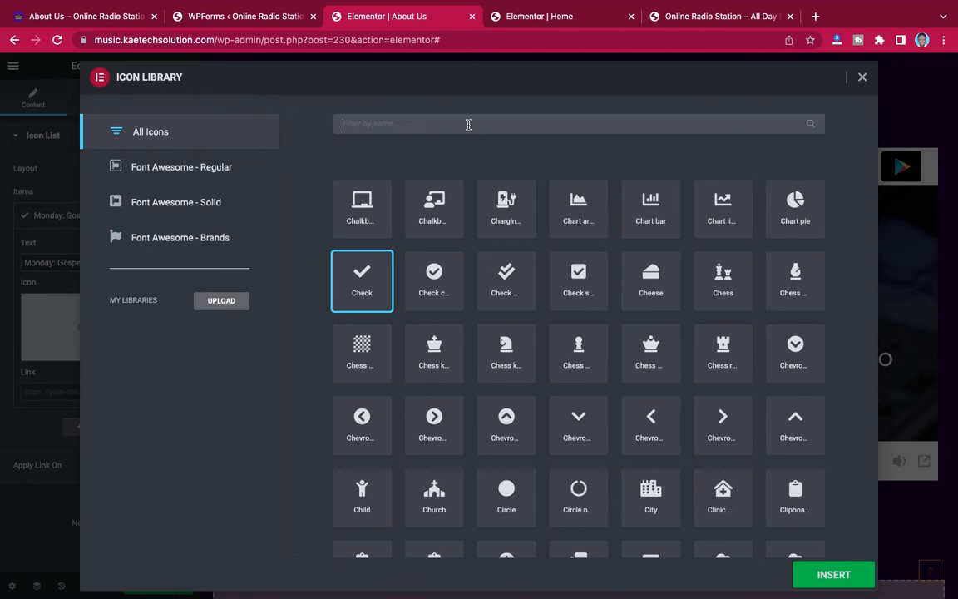
{"action": "type", "text": "play"}
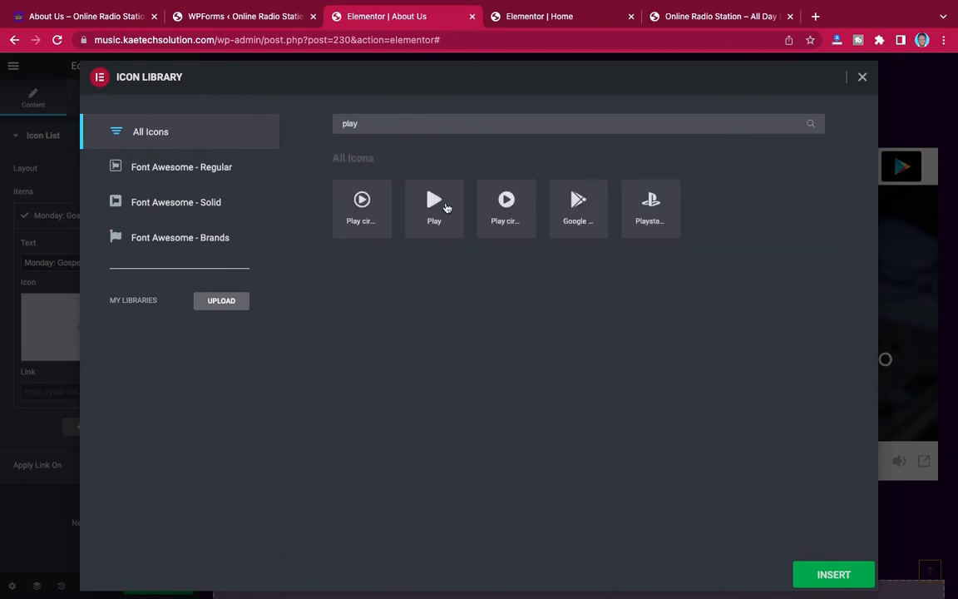
{"action": "left_click", "coordinate": [360, 206]}
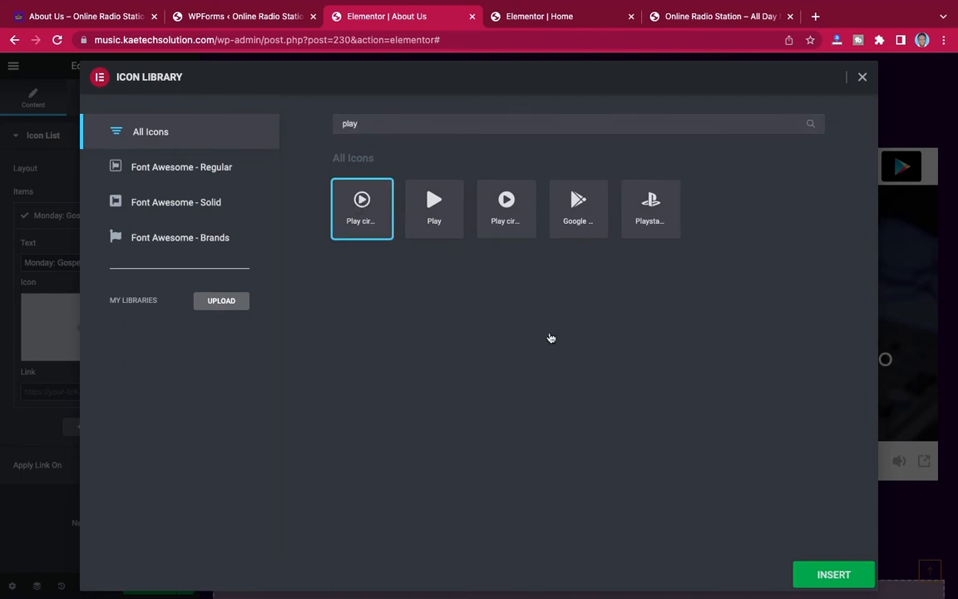
{"action": "left_click", "coordinate": [831, 574]}
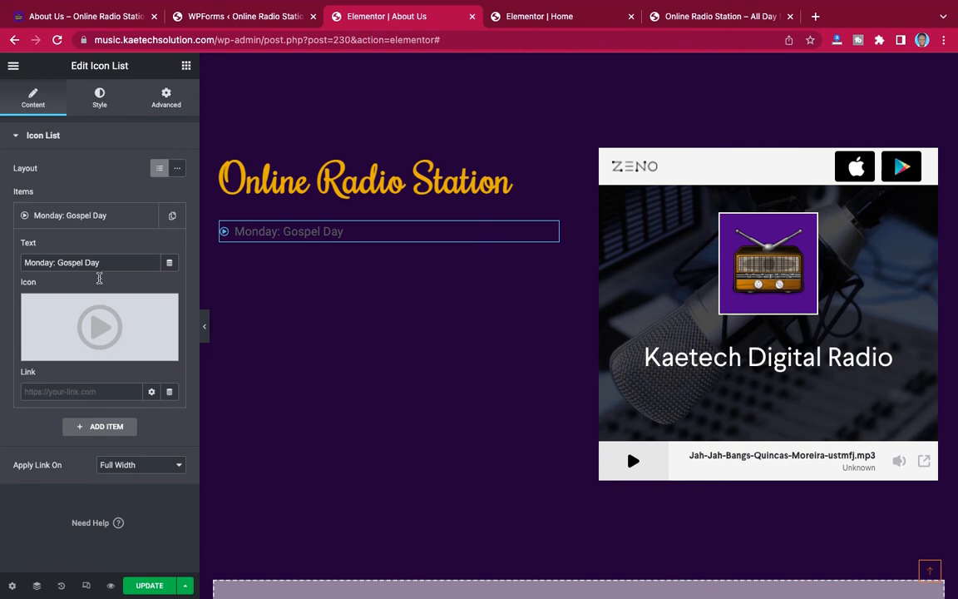
{"action": "left_click", "coordinate": [94, 216]}
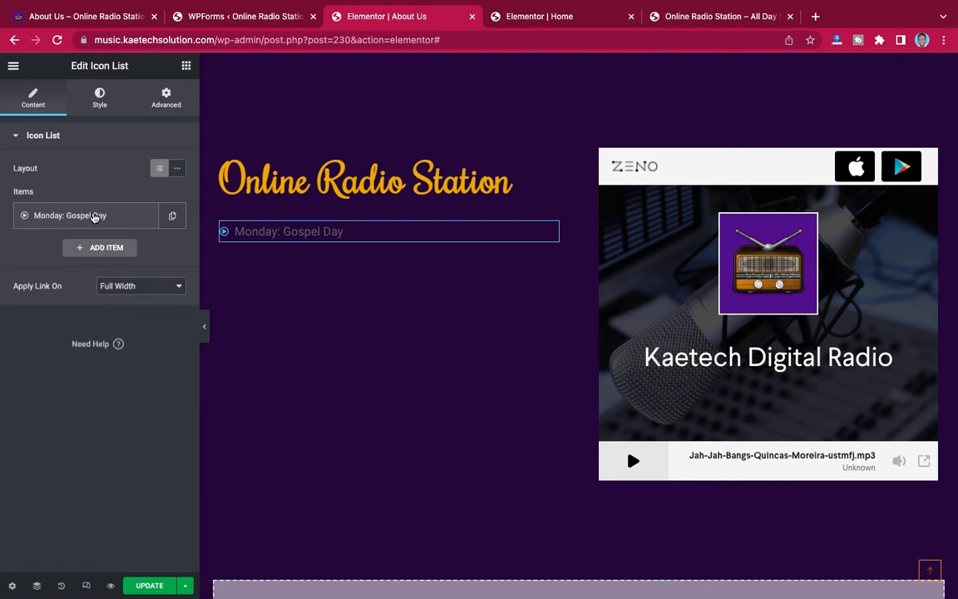
Style the icon list's icon with a golden orange color, about #DEA00B, and a size of 20
{"action": "left_click", "coordinate": [101, 99]}
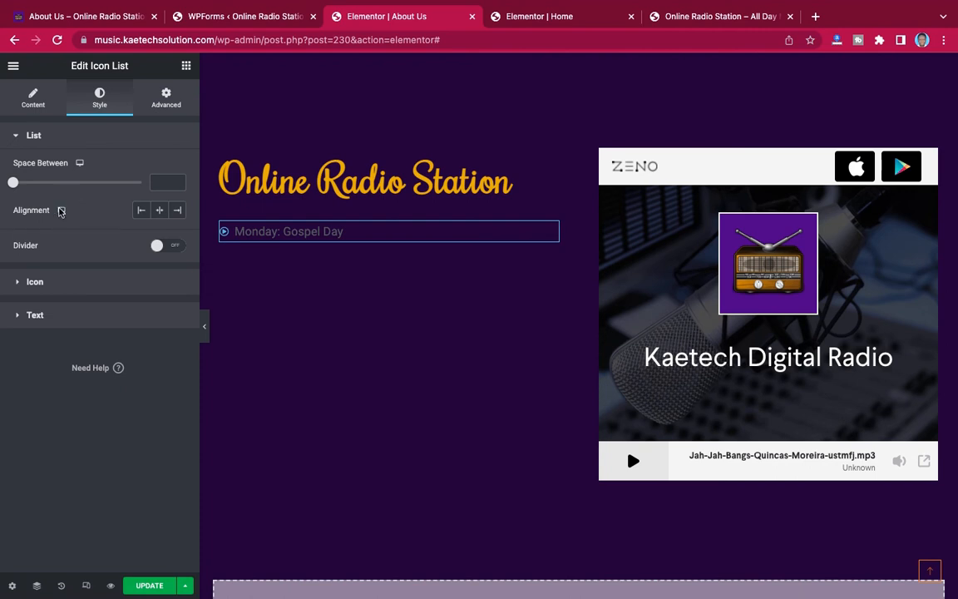
{"action": "left_click", "coordinate": [46, 287]}
{"action": "left_click", "coordinate": [176, 201]}
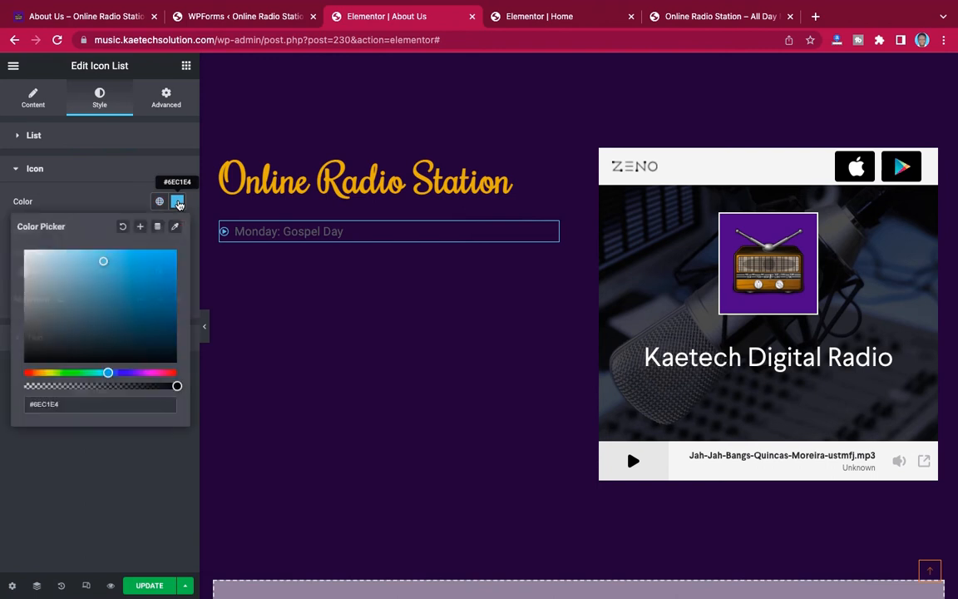
{"action": "left_click", "coordinate": [44, 373]}
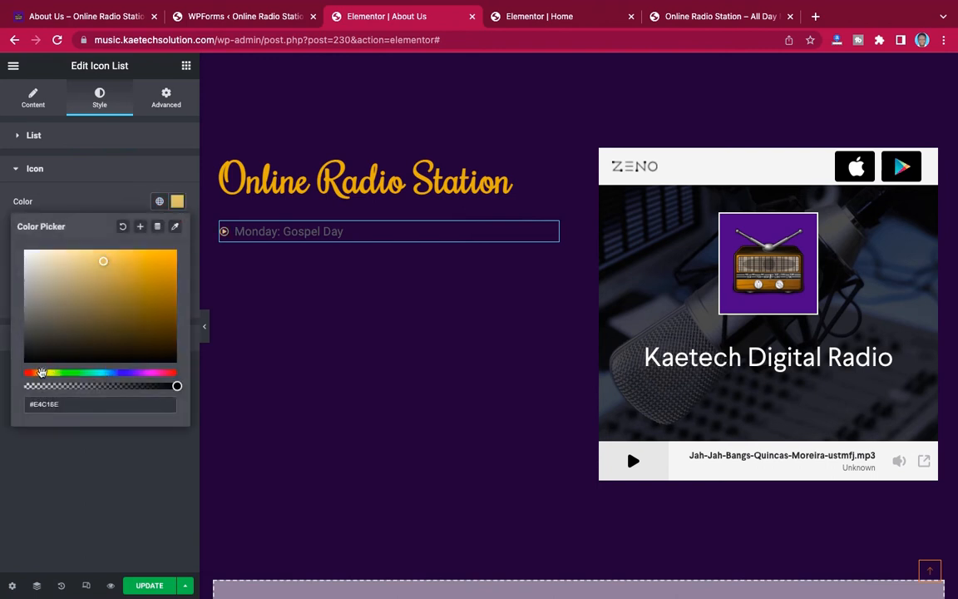
{"action": "left_click", "coordinate": [170, 264]}
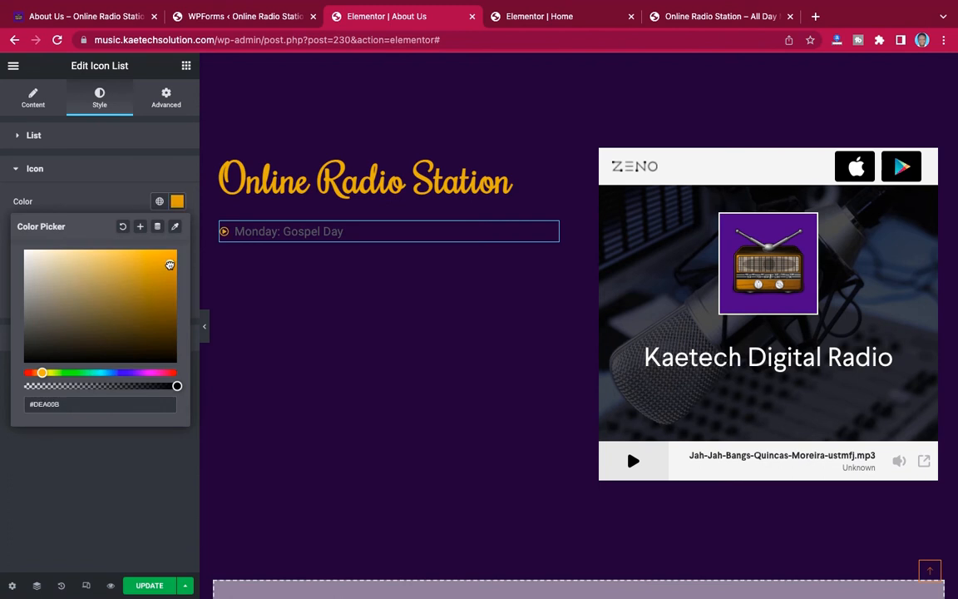
{"action": "left_click", "coordinate": [96, 199]}
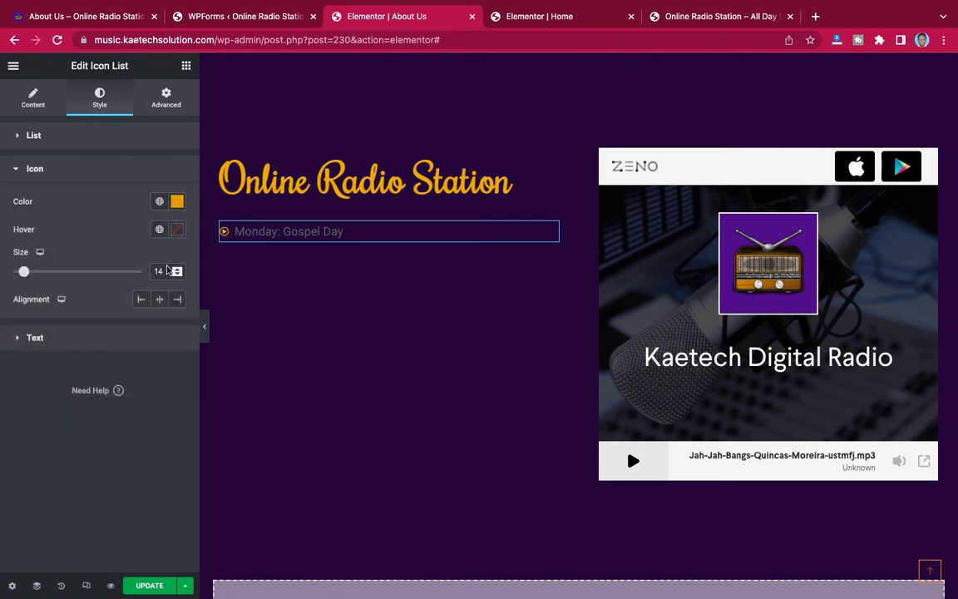
{"action": "double_click", "coordinate": [156, 271]}
{"action": "type", "text": "20"}
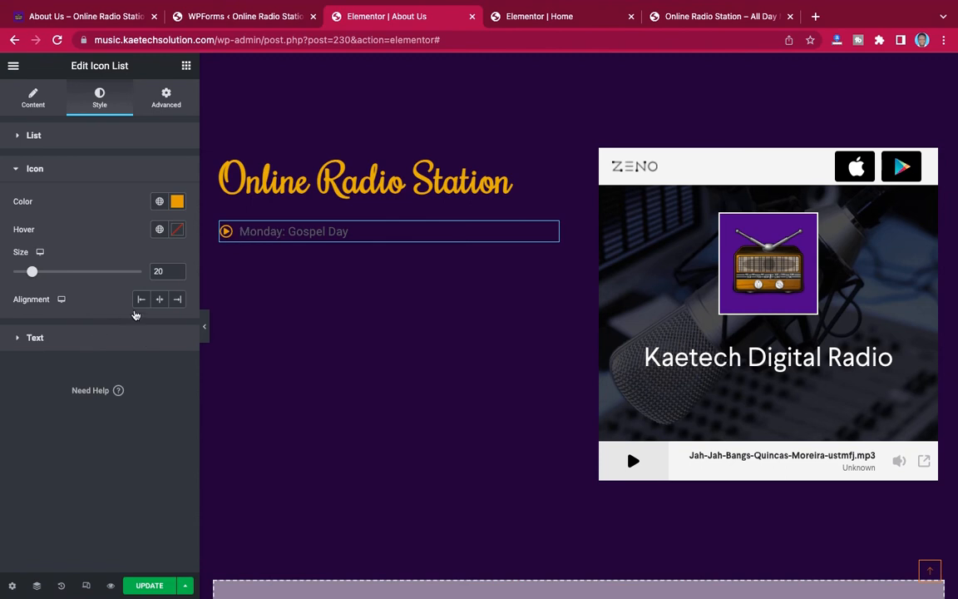
Set the icon list's text color to white (#FFFFFF) and its text hover color to golden orange (#E7AC0B)
{"action": "left_click", "coordinate": [108, 337]}
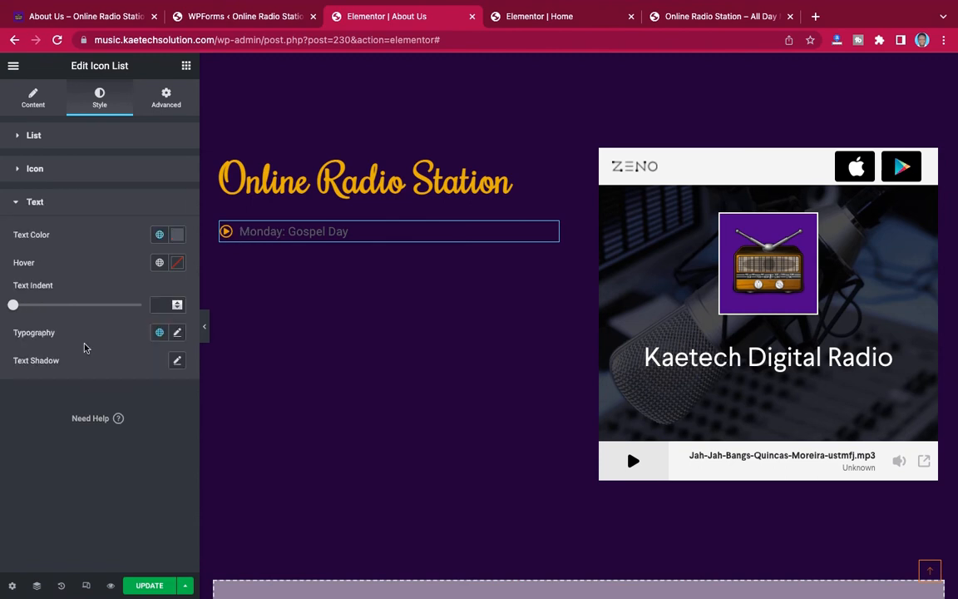
{"action": "left_click", "coordinate": [178, 236]}
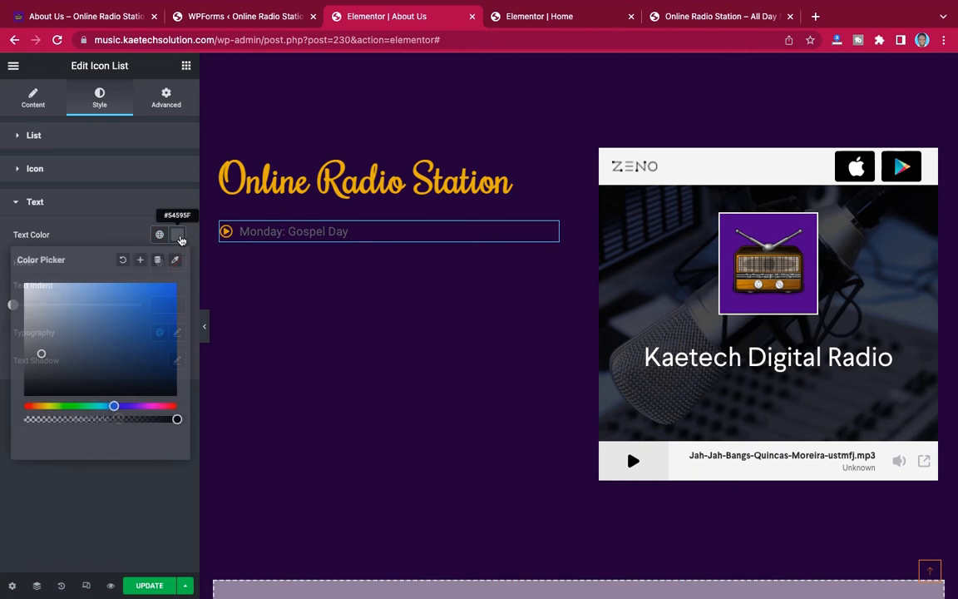
{"action": "left_click", "coordinate": [26, 288]}
{"action": "mouse_move", "coordinate": [27, 288]}
{"action": "left_mouse_down"}
{"action": "mouse_move", "coordinate": [8, 249]}
{"action": "mouse_move", "coordinate": [10, 270]}
{"action": "left_mouse_up"}
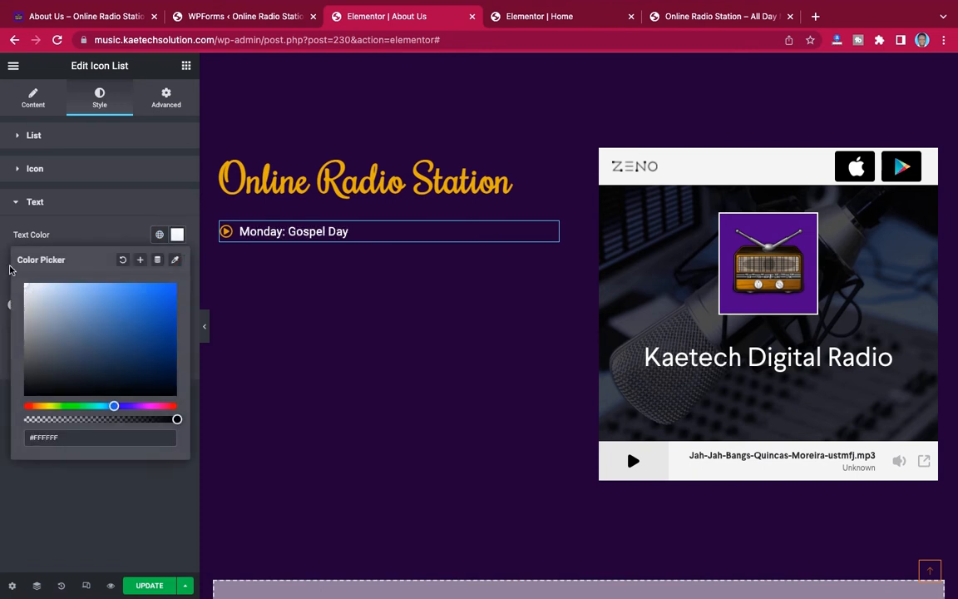
{"action": "left_click", "coordinate": [69, 242]}
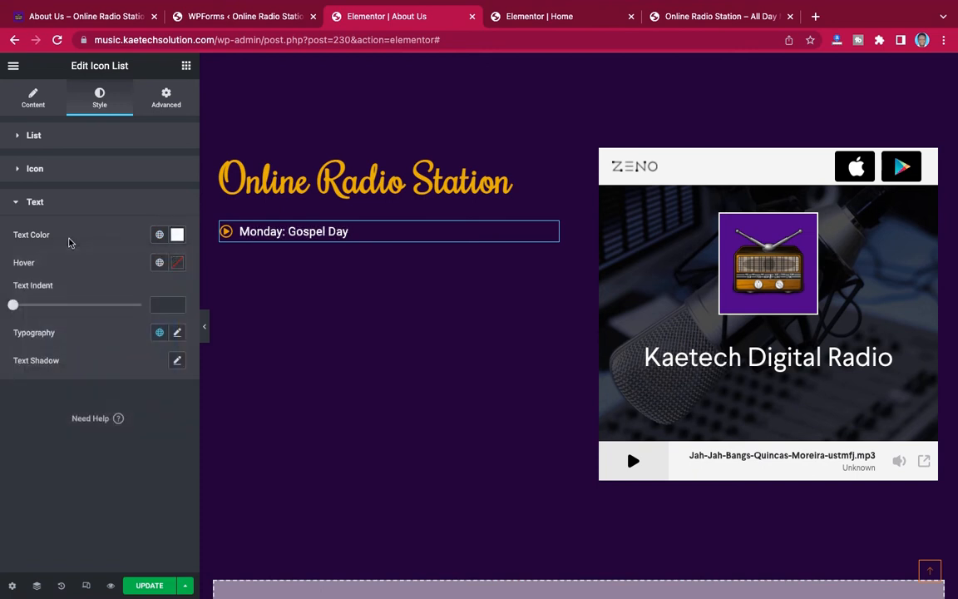
{"action": "left_click", "coordinate": [176, 264]}
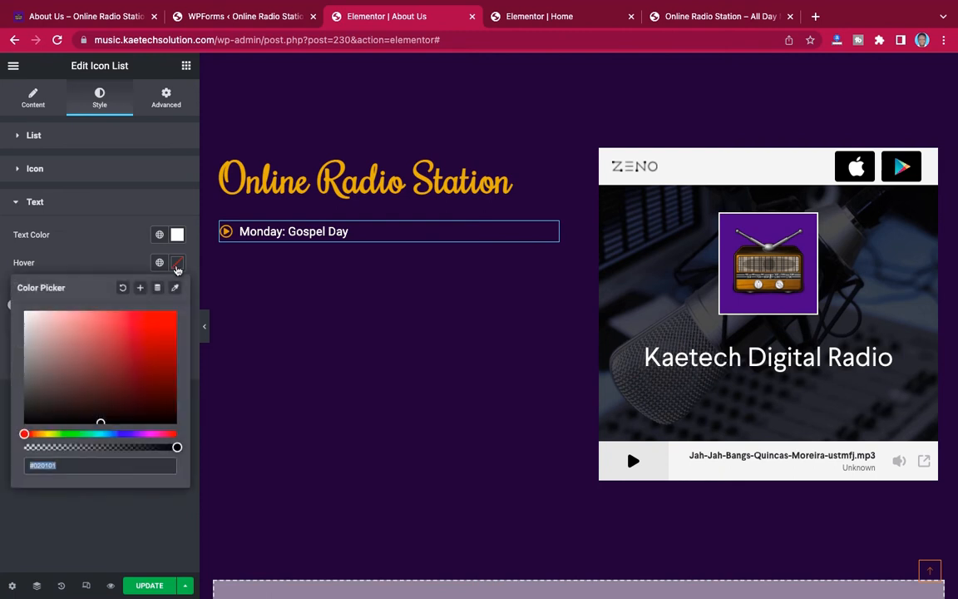
{"action": "left_click", "coordinate": [42, 433]}
{"action": "left_click", "coordinate": [170, 321]}
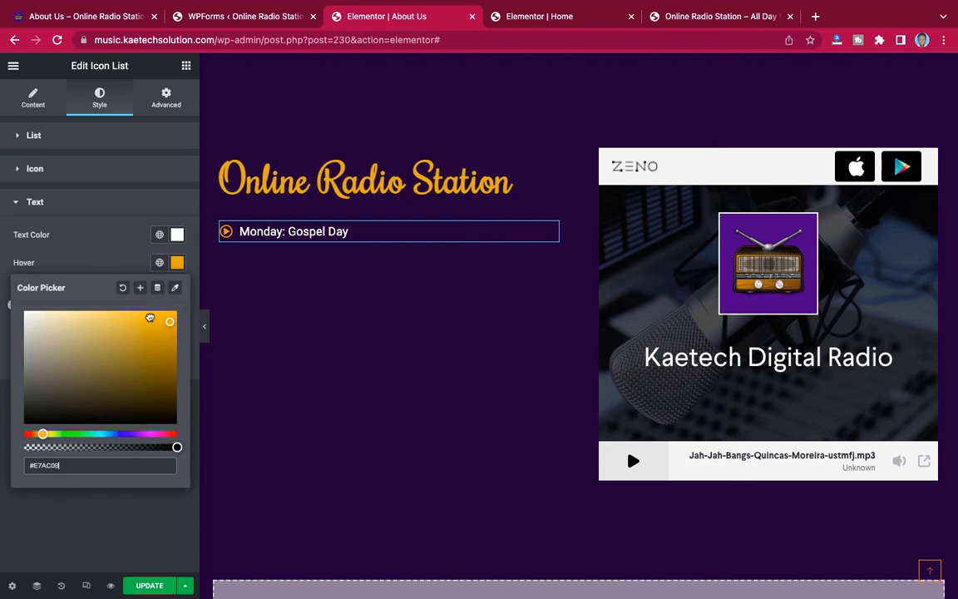
{"action": "left_click", "coordinate": [99, 253]}
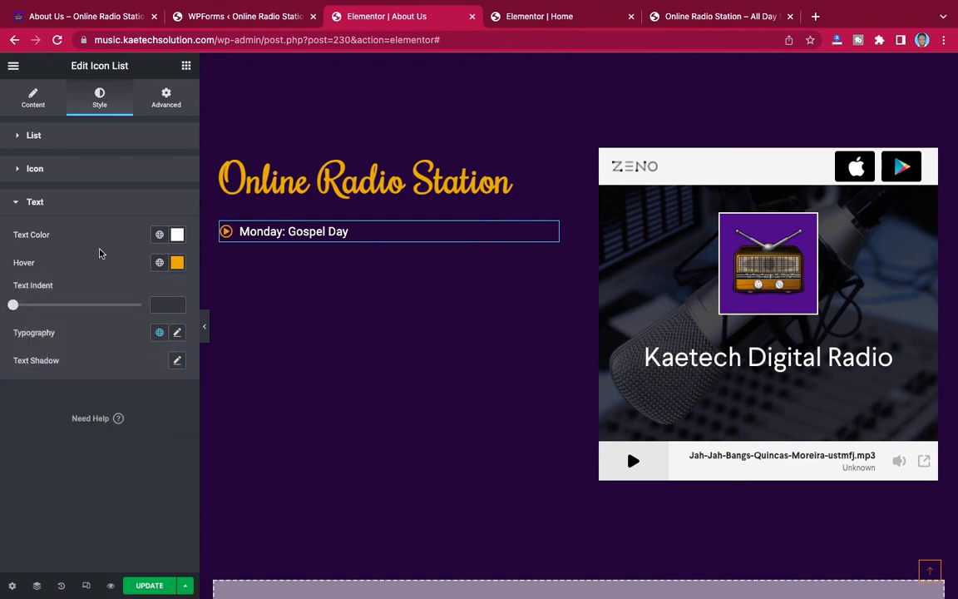
Set the icon list's text typography to the Poppins font family, size 18 px and weight 500
{"action": "left_click", "coordinate": [177, 332]}
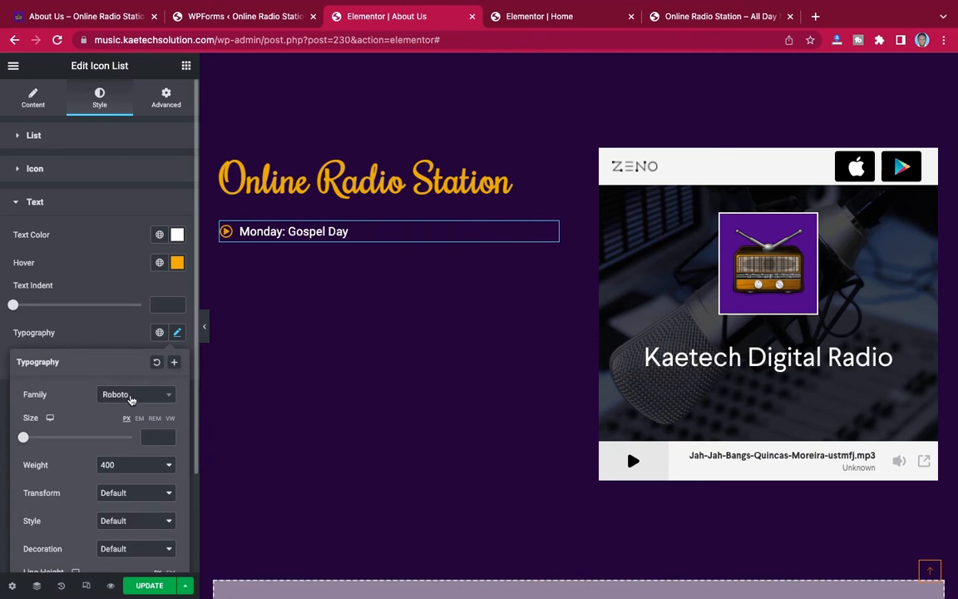
{"action": "left_click", "coordinate": [130, 397]}
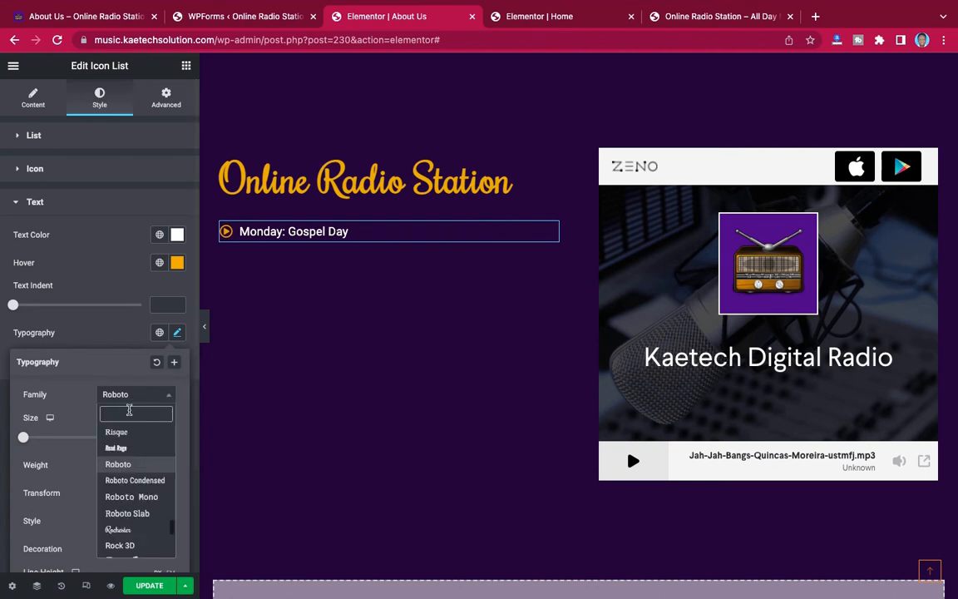
{"action": "type", "text": "popp"}
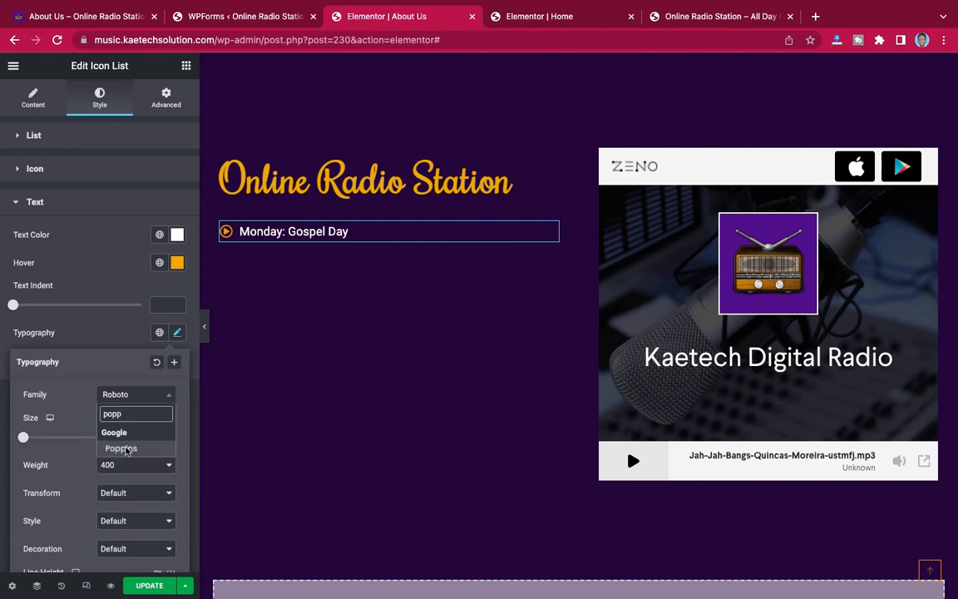
{"action": "left_click", "coordinate": [126, 452]}
{"action": "left_click", "coordinate": [165, 433]}
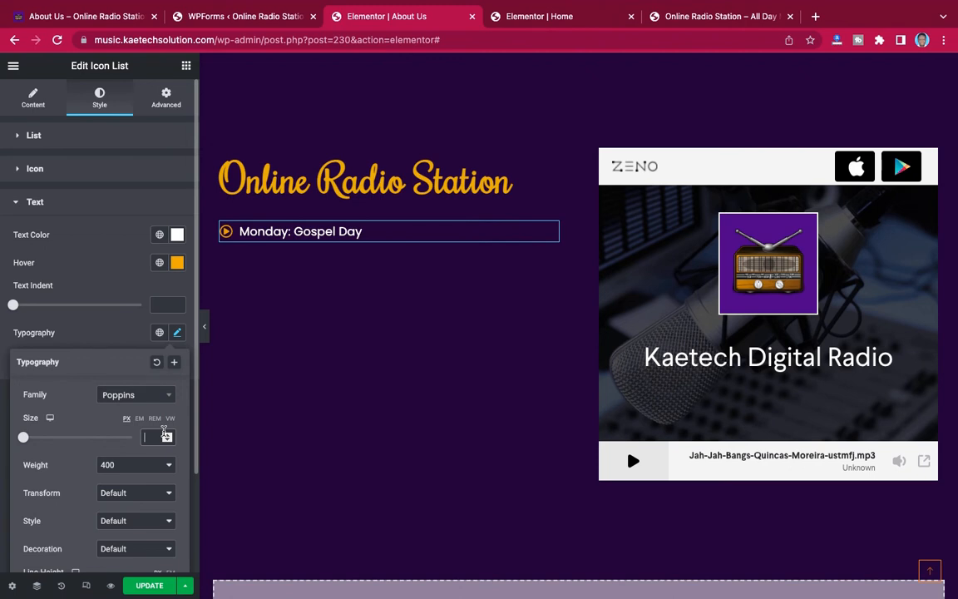
{"action": "type", "text": "16"}
{"action": "left_click", "coordinate": [166, 432]}
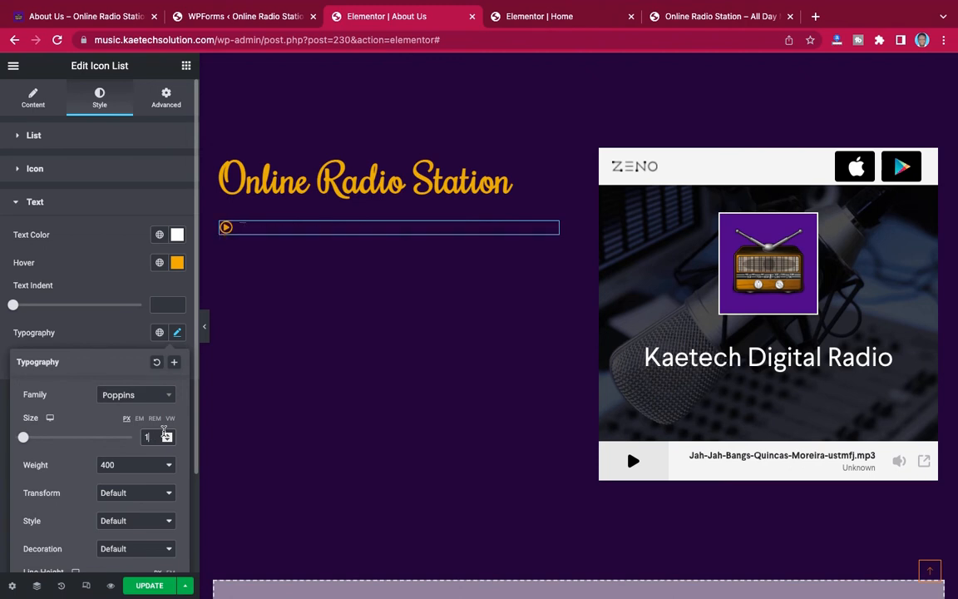
{"action": "left_click", "coordinate": [165, 432]}
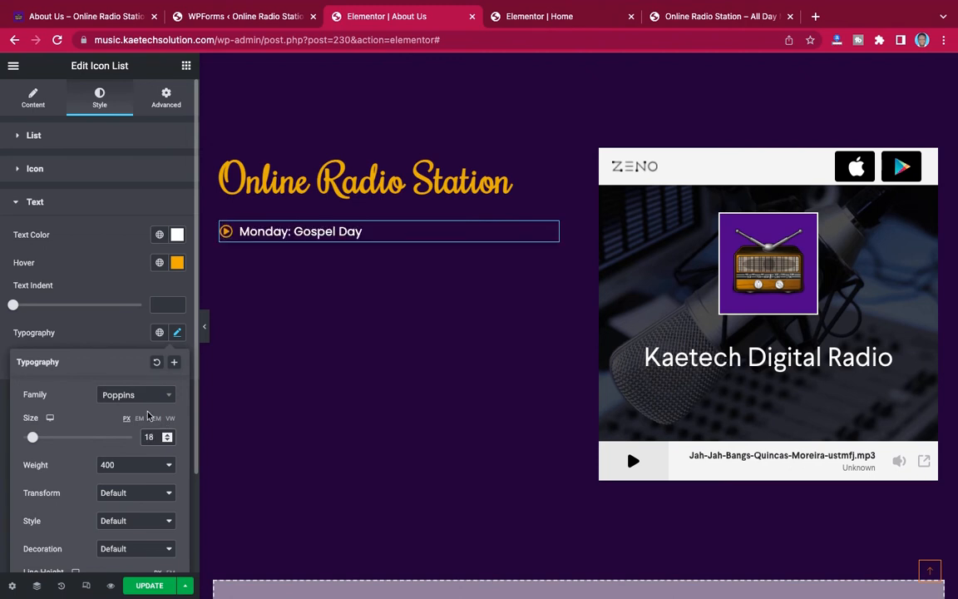
{"action": "left_click", "coordinate": [117, 465]}
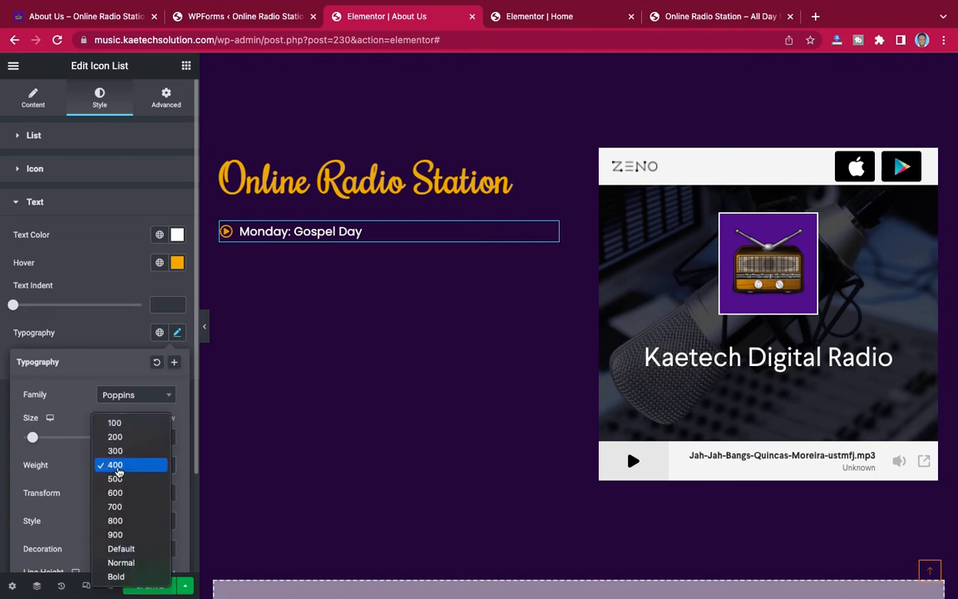
{"action": "left_click", "coordinate": [116, 478]}
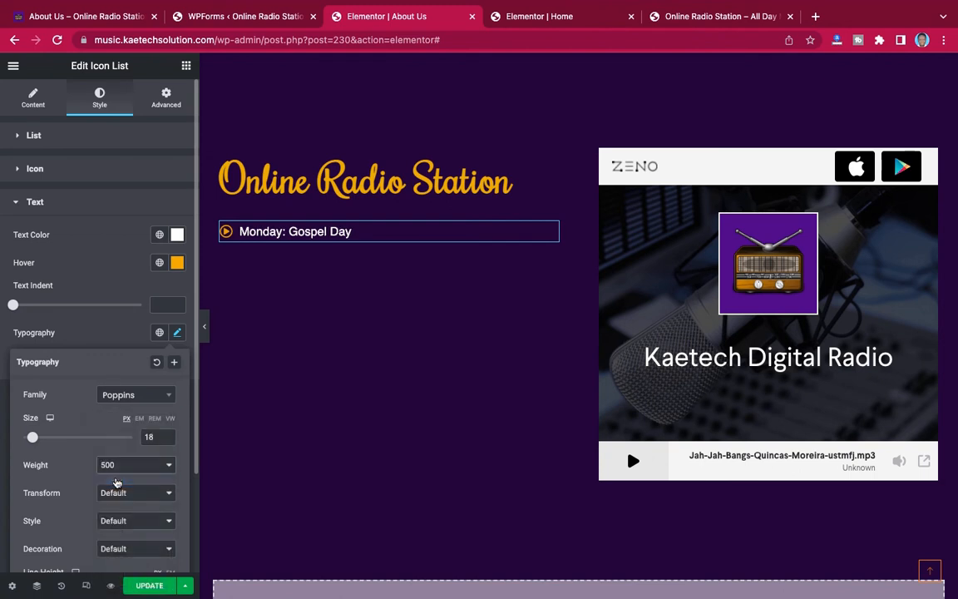
{"action": "left_click", "coordinate": [109, 339]}
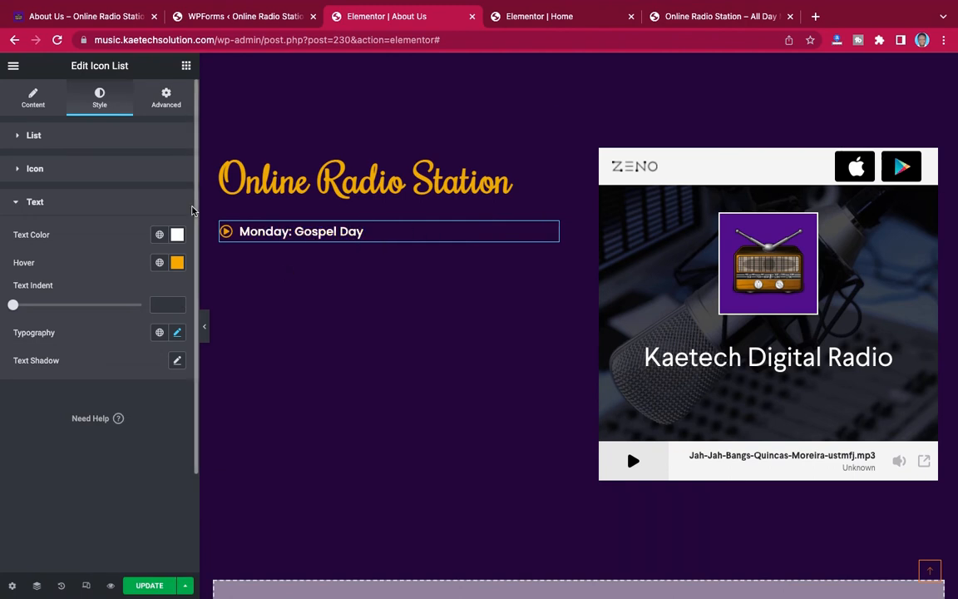
{"action": "left_click", "coordinate": [95, 201]}
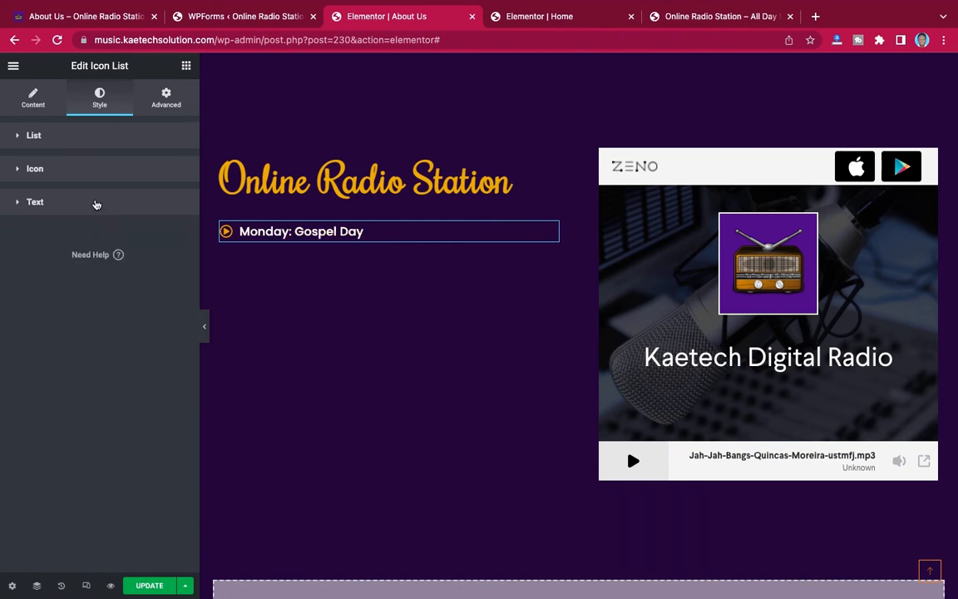
Duplicate the "Monday: Gospel Day" item to make seven list items, one per weekday, deleting the surplus copy
{"action": "left_click", "coordinate": [34, 98]}
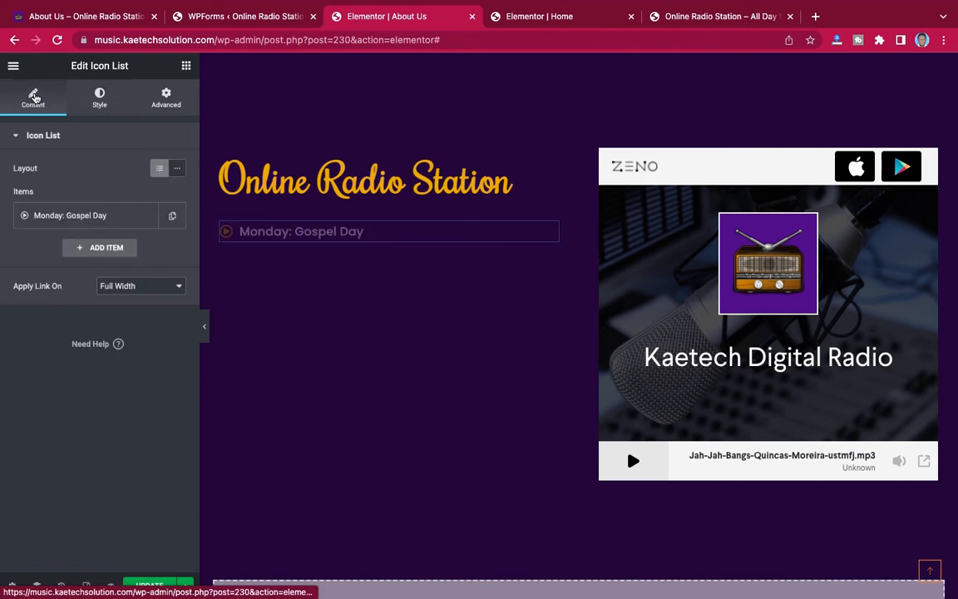
{"action": "left_click", "coordinate": [173, 215]}
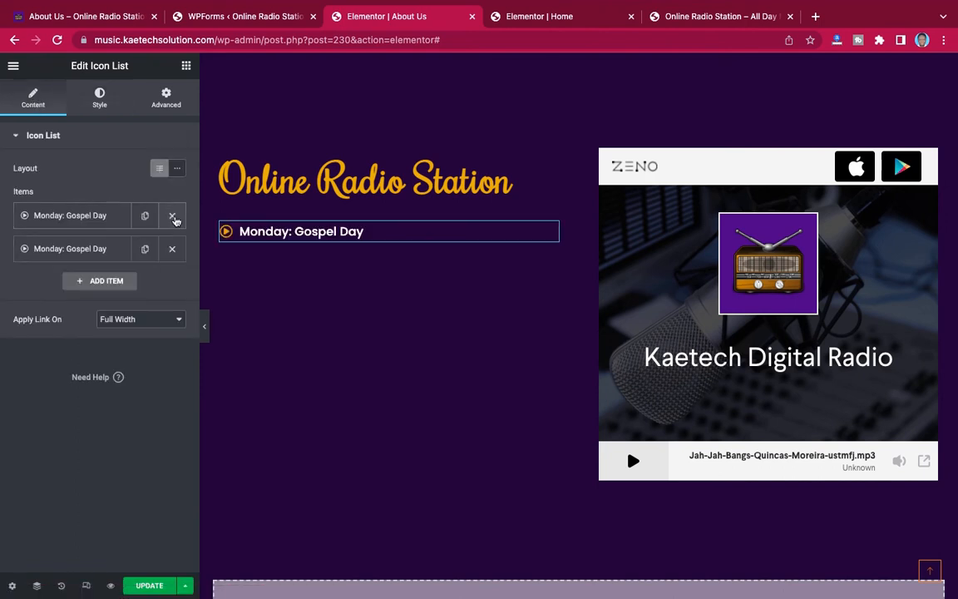
{"action": "left_click", "coordinate": [144, 248]}
{"action": "left_click", "coordinate": [144, 282]}
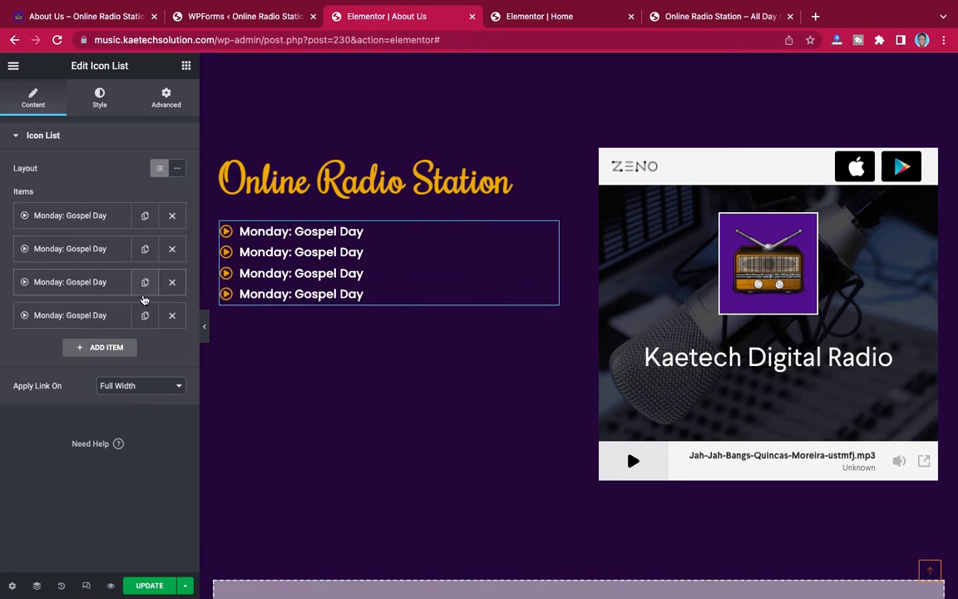
{"action": "left_click", "coordinate": [144, 315]}
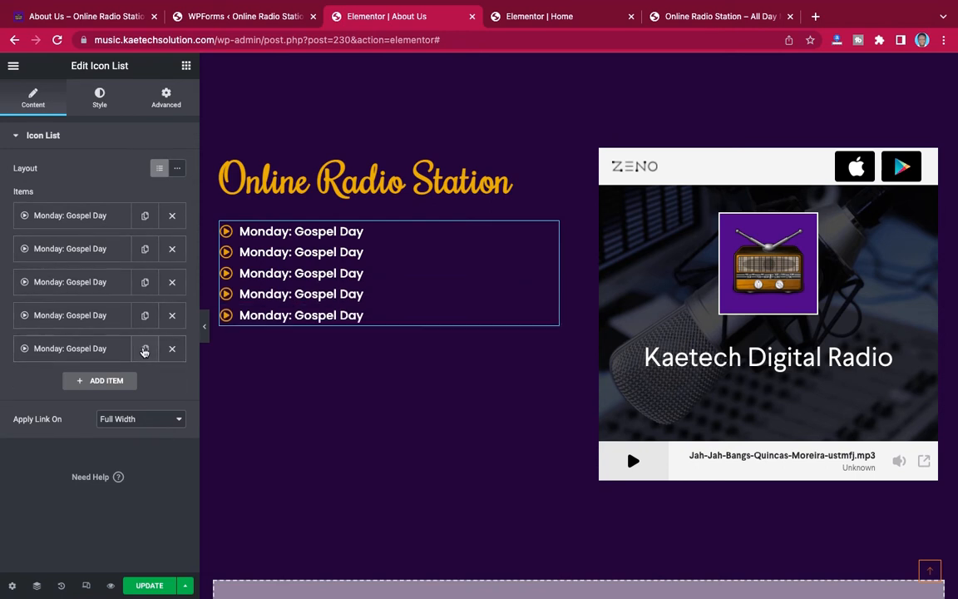
{"action": "left_click", "coordinate": [145, 348]}
{"action": "left_click", "coordinate": [145, 382]}
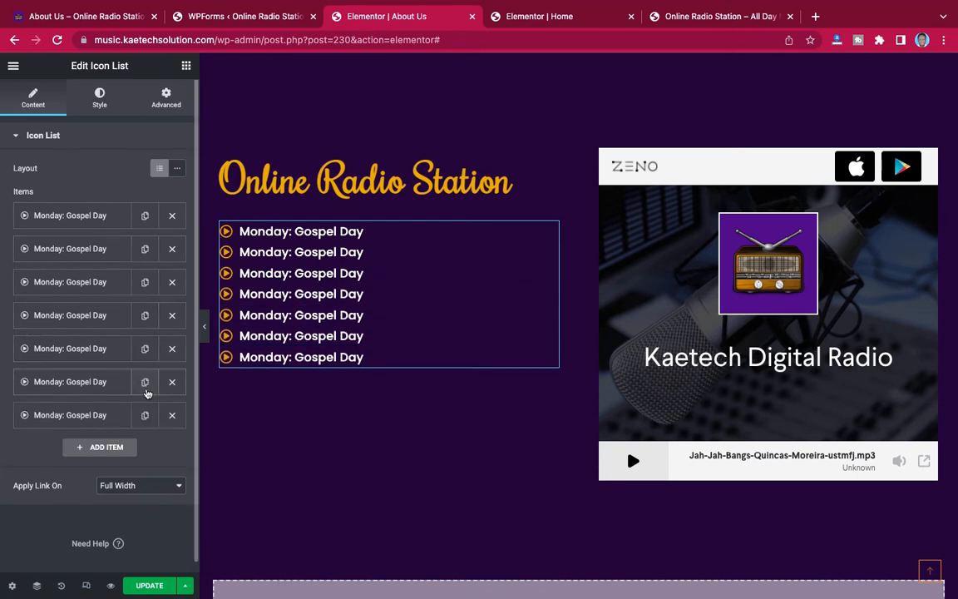
{"action": "left_click", "coordinate": [145, 415]}
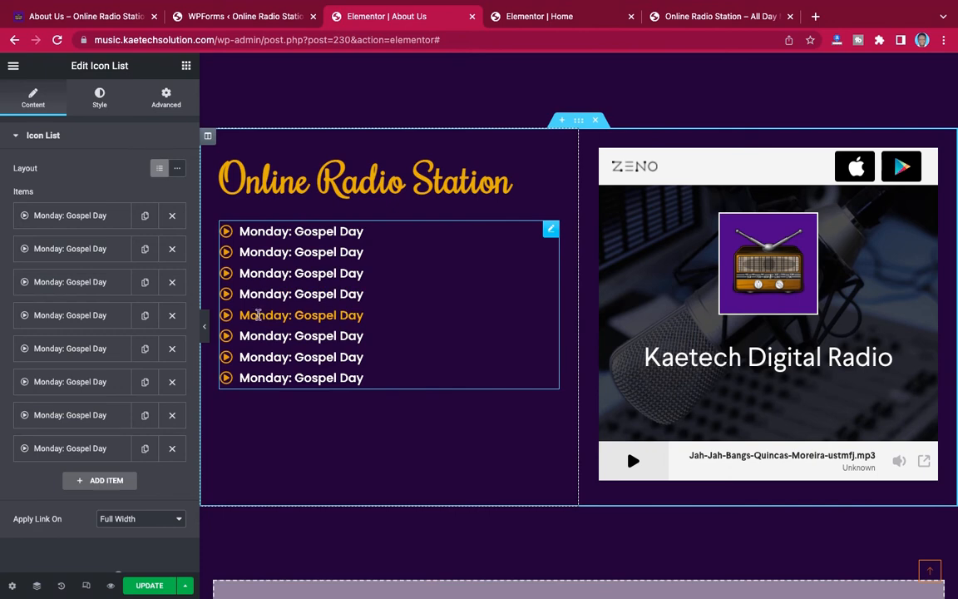
{"action": "left_click", "coordinate": [172, 449]}
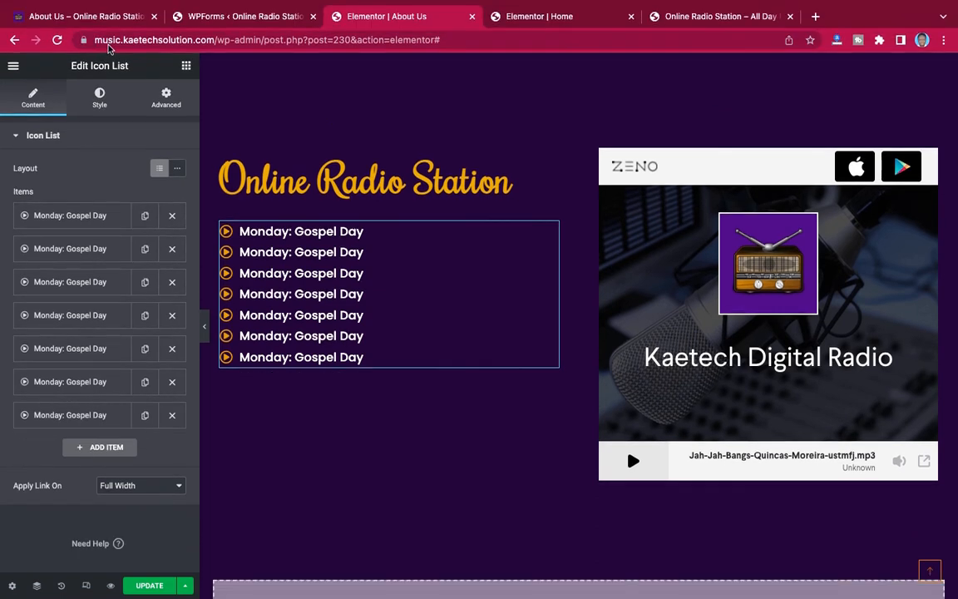
Replace the second list item's text with the Tuesday program line copied from the reference About Us page
{"action": "left_click", "coordinate": [107, 16]}
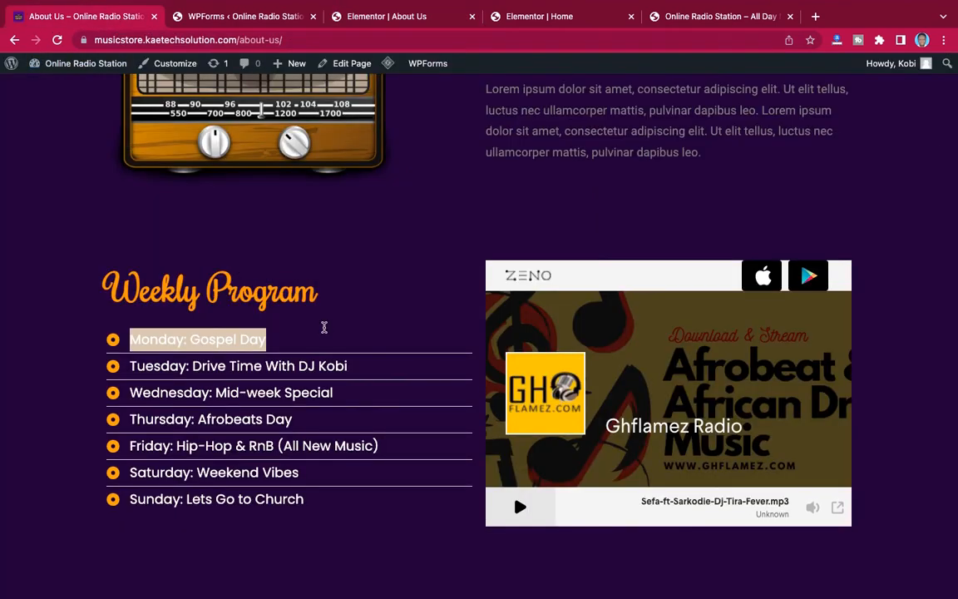
{"action": "left_click", "coordinate": [327, 330]}
{"action": "left_click_drag", "start_coordinate": [355, 371], "coordinate": [133, 376]}
{"action": "key", "text": "ctrl+c"}
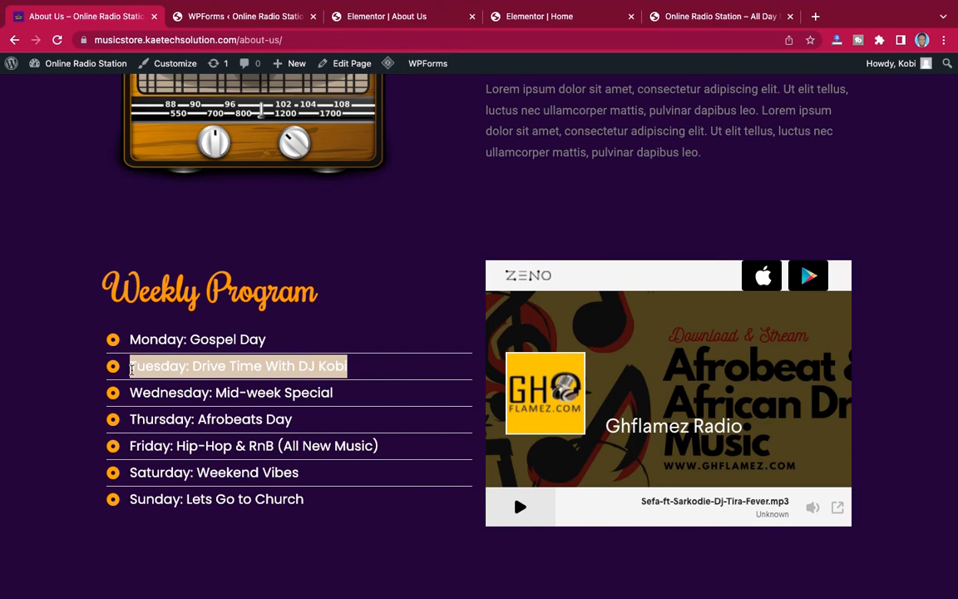
{"action": "left_click", "coordinate": [380, 16]}
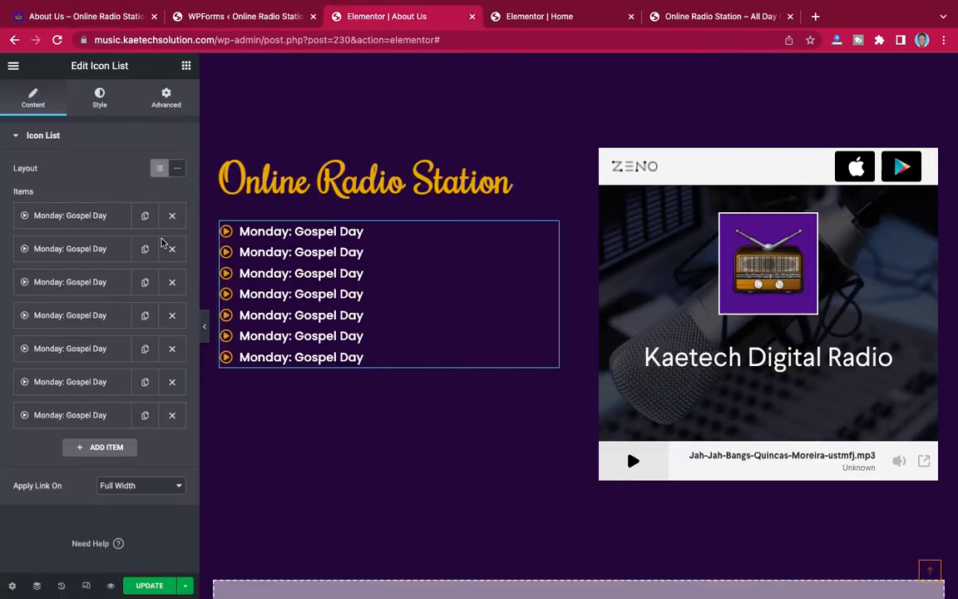
{"action": "left_click", "coordinate": [75, 248]}
{"action": "left_click_drag", "start_coordinate": [106, 295], "coordinate": [15, 294]}
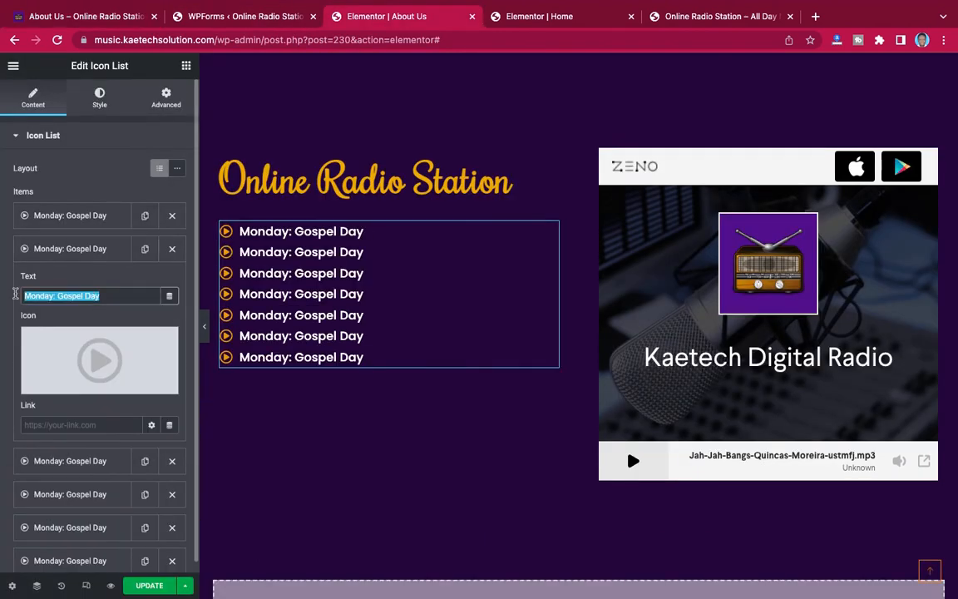
{"action": "key", "text": "ctrl+v"}
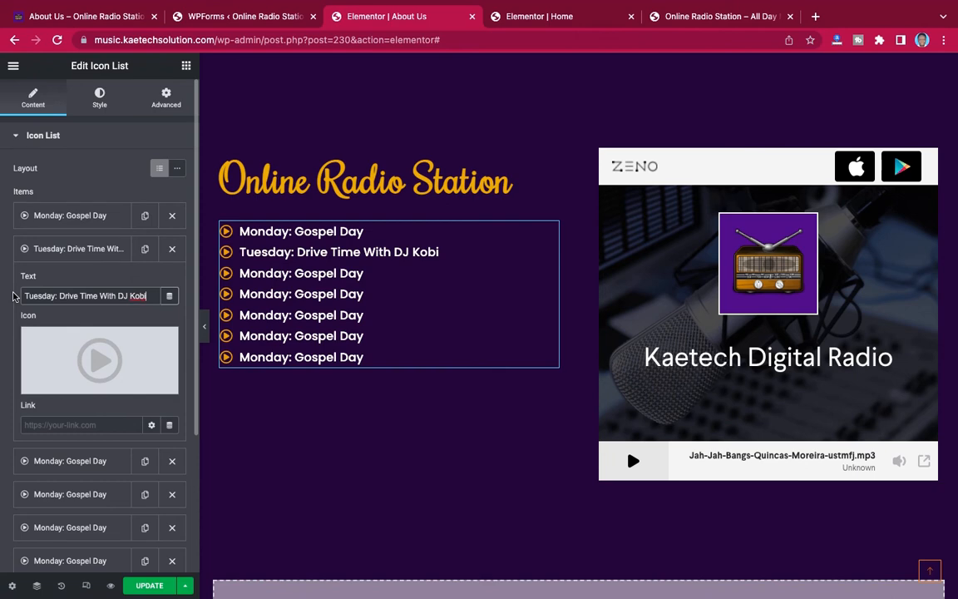
Replace the third list item's text with "Wednesday: Mid-week Special" copied from the reference About Us page
{"action": "left_click", "coordinate": [107, 15]}
{"action": "left_click_drag", "start_coordinate": [340, 395], "coordinate": [132, 402]}
{"action": "key", "text": "ctrl+c"}
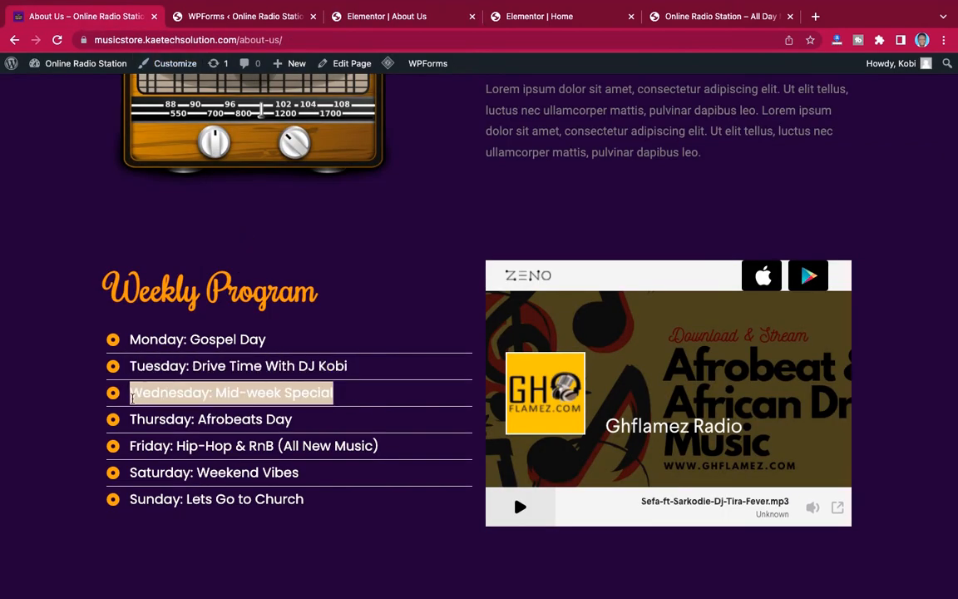
{"action": "left_click", "coordinate": [379, 16]}
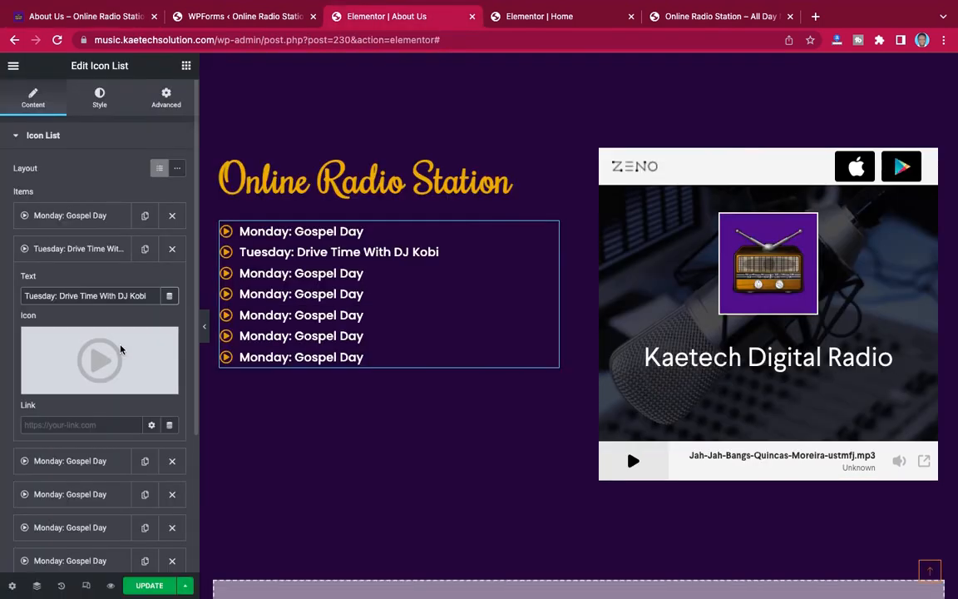
{"action": "left_click", "coordinate": [92, 248]}
{"action": "left_click", "coordinate": [85, 282]}
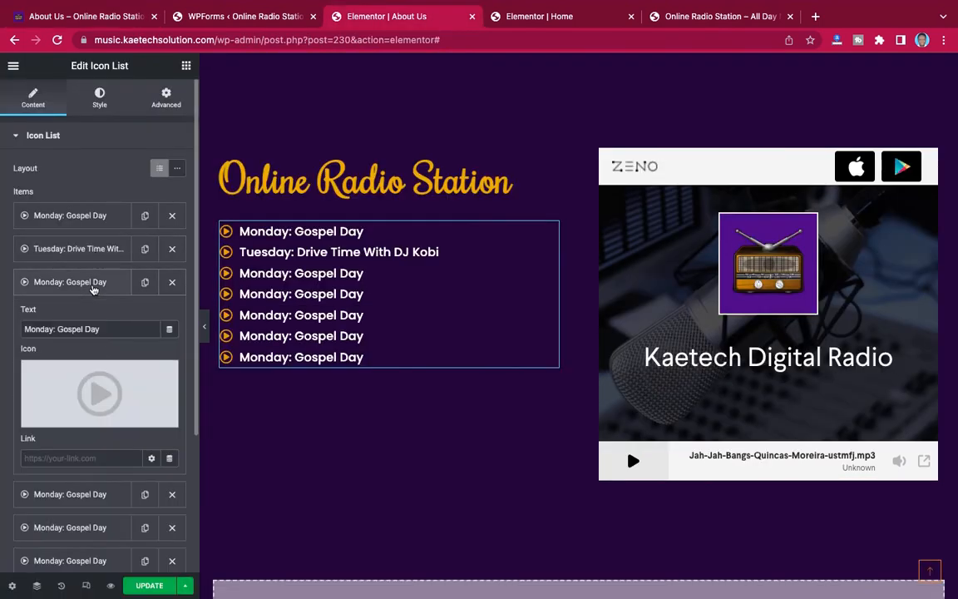
{"action": "left_click_drag", "start_coordinate": [111, 336], "coordinate": [13, 324]}
{"action": "key", "text": "ctrl+v"}
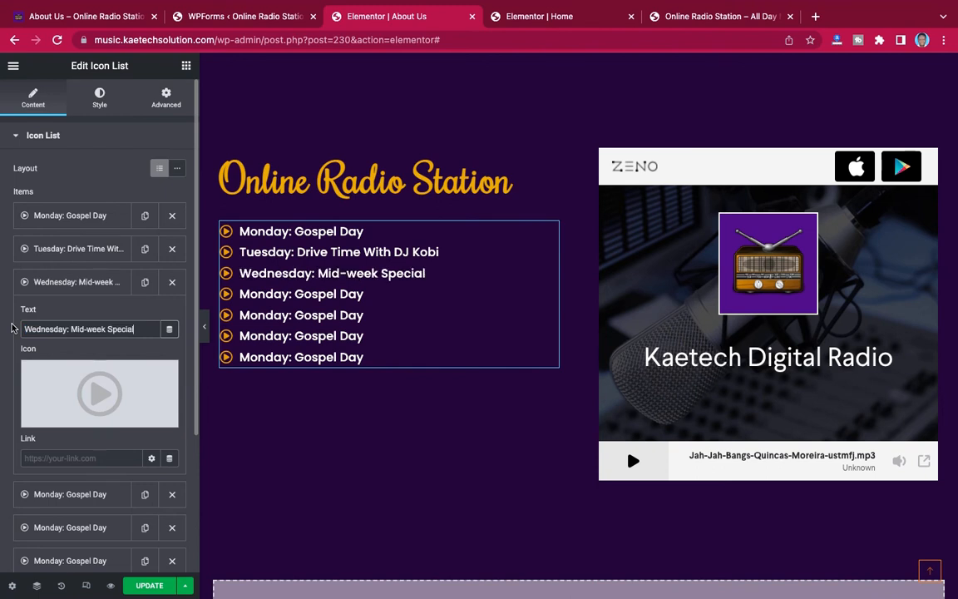
{"action": "left_click", "coordinate": [75, 280]}
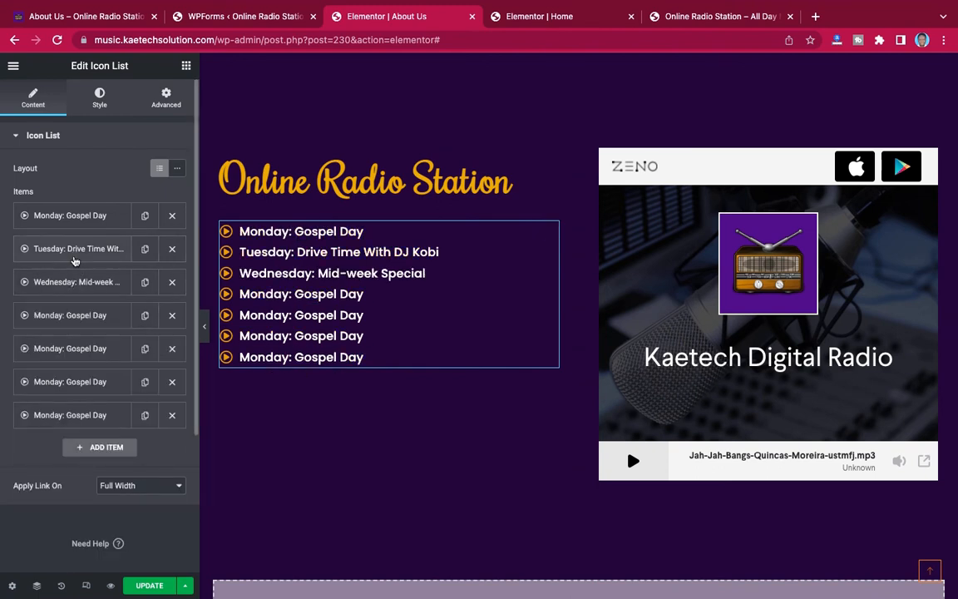
Set the space between the icon list's items to 6 and compare the spacing with the reference page
{"action": "left_click", "coordinate": [101, 99]}
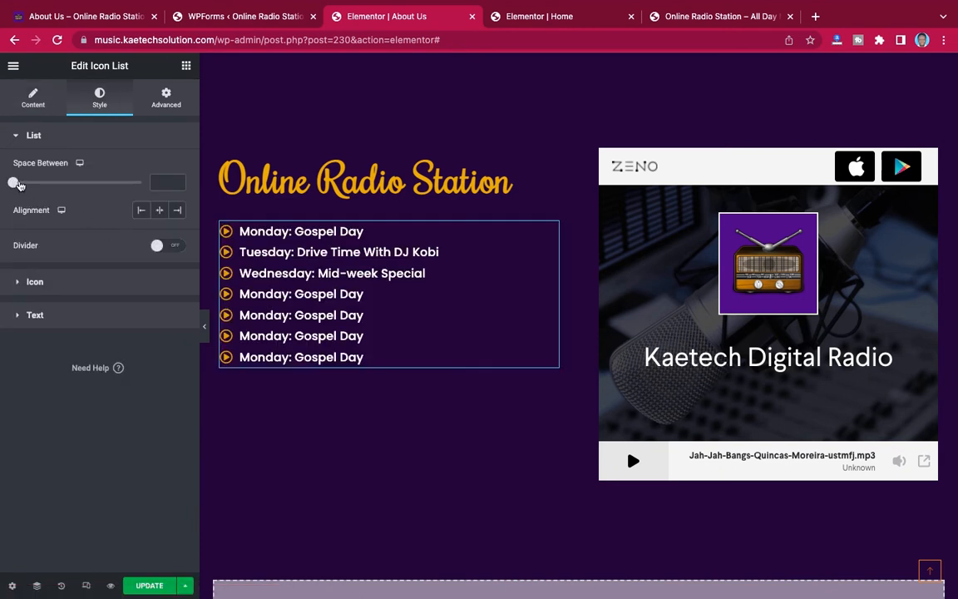
{"action": "left_click_drag", "start_coordinate": [20, 185], "coordinate": [29, 183]}
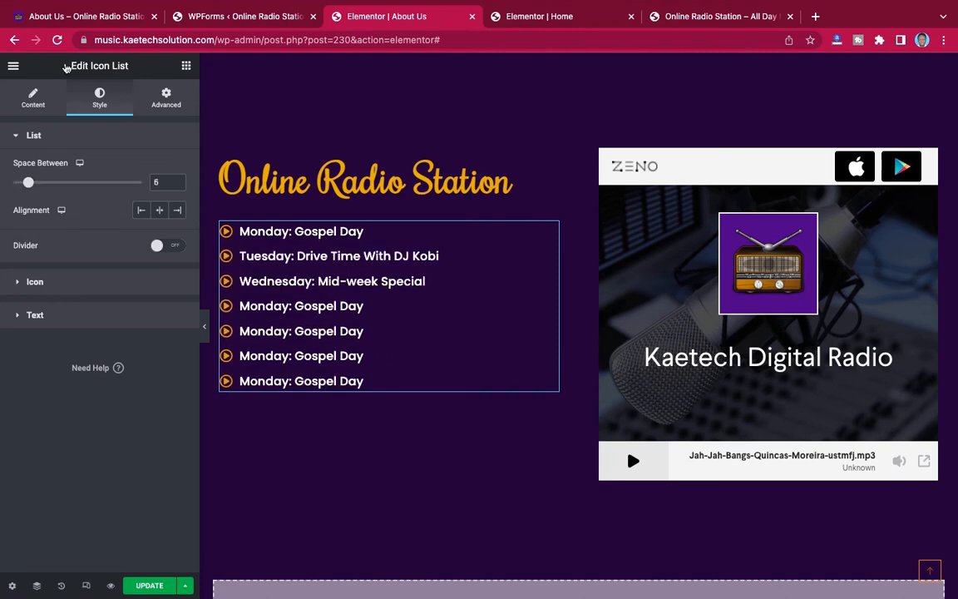
{"action": "left_click", "coordinate": [91, 16]}
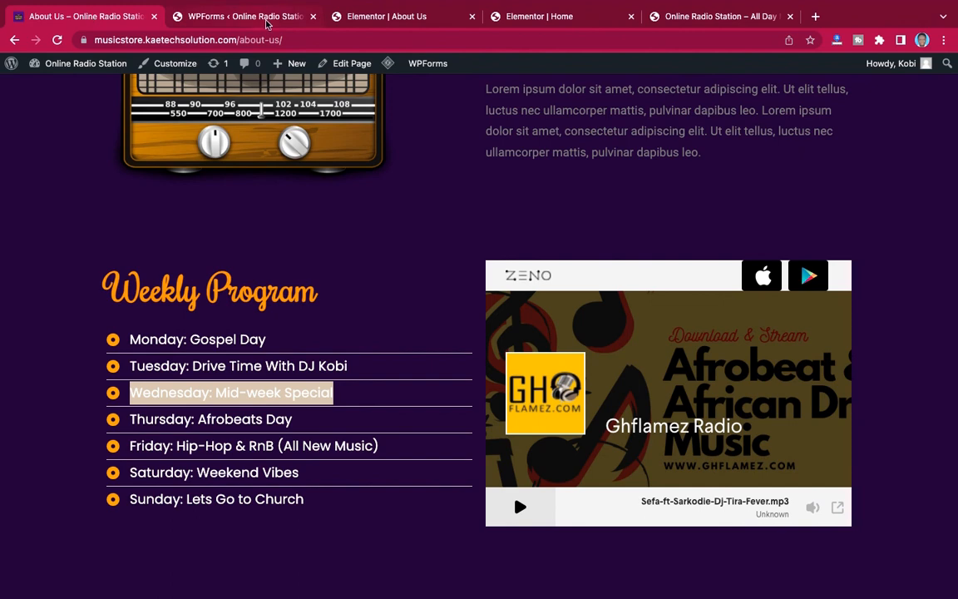
{"action": "left_click", "coordinate": [370, 16]}
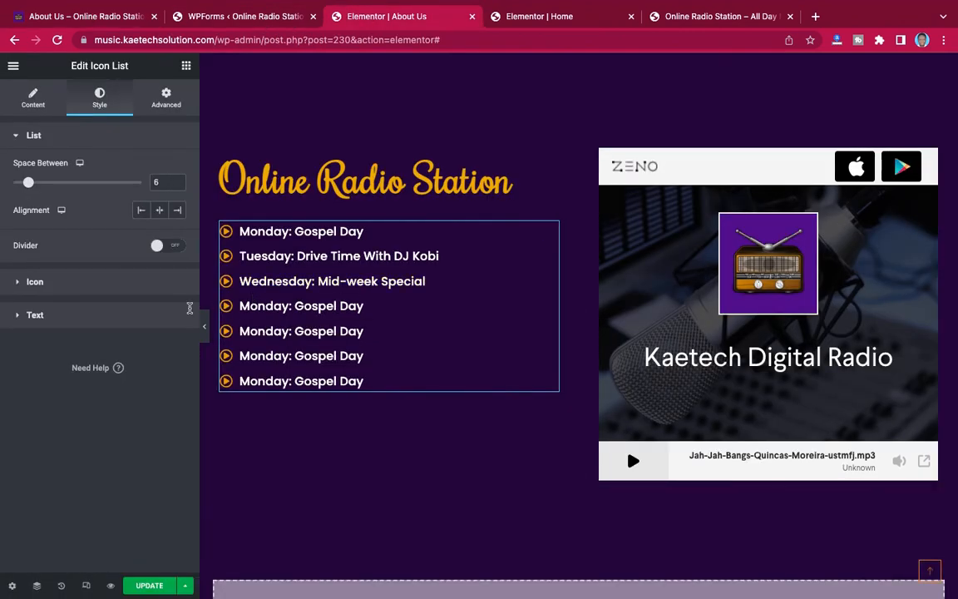
Turn on the divider between the icon list's items
{"action": "left_click", "coordinate": [72, 314]}
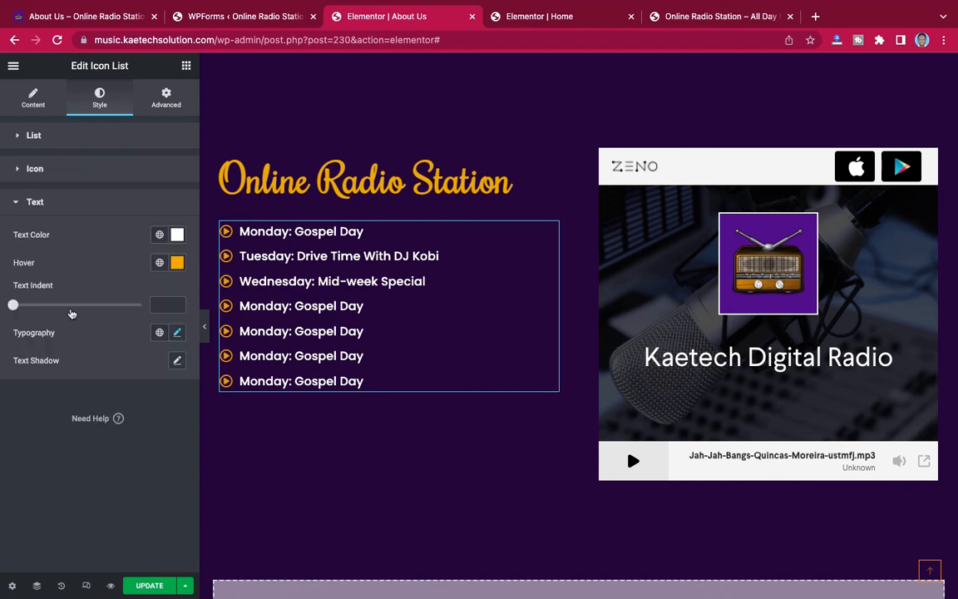
{"action": "left_click", "coordinate": [107, 172]}
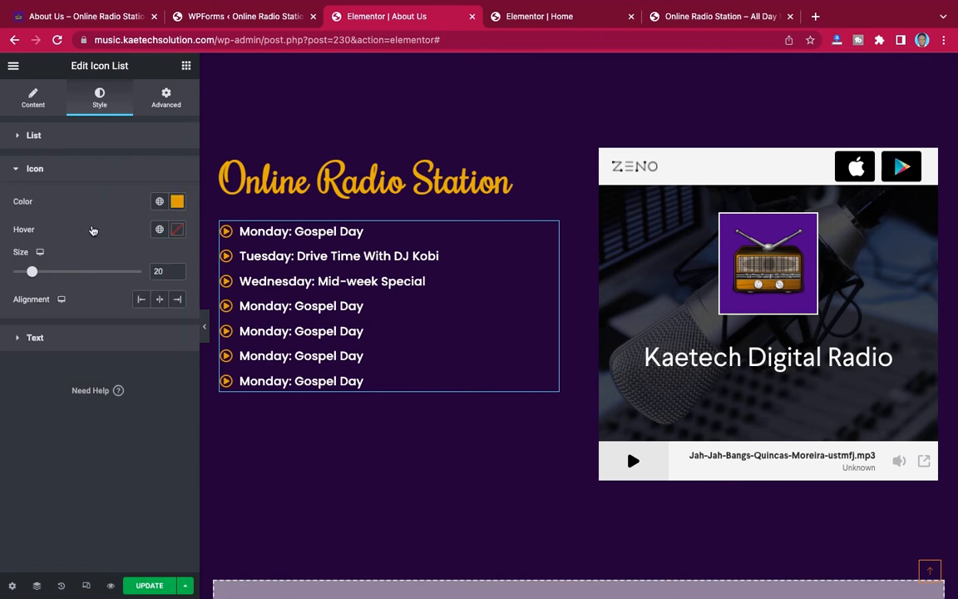
{"action": "left_click", "coordinate": [36, 99]}
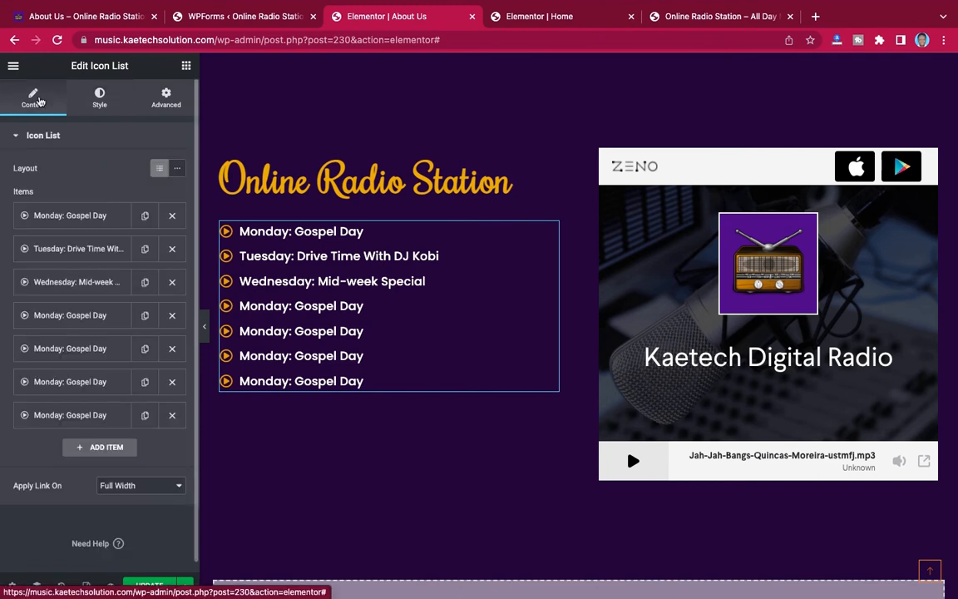
{"action": "left_click", "coordinate": [100, 96]}
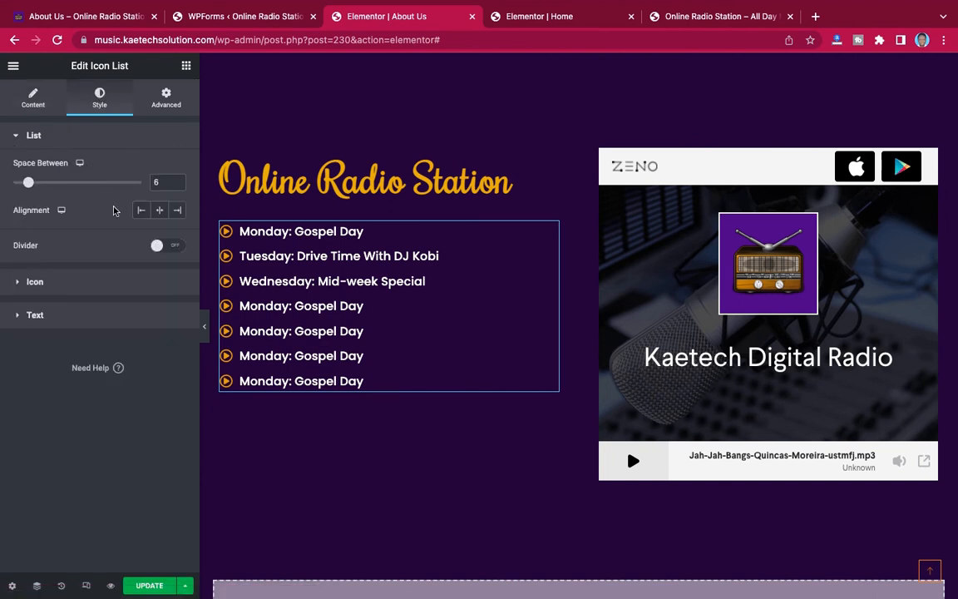
{"action": "left_click", "coordinate": [175, 246]}
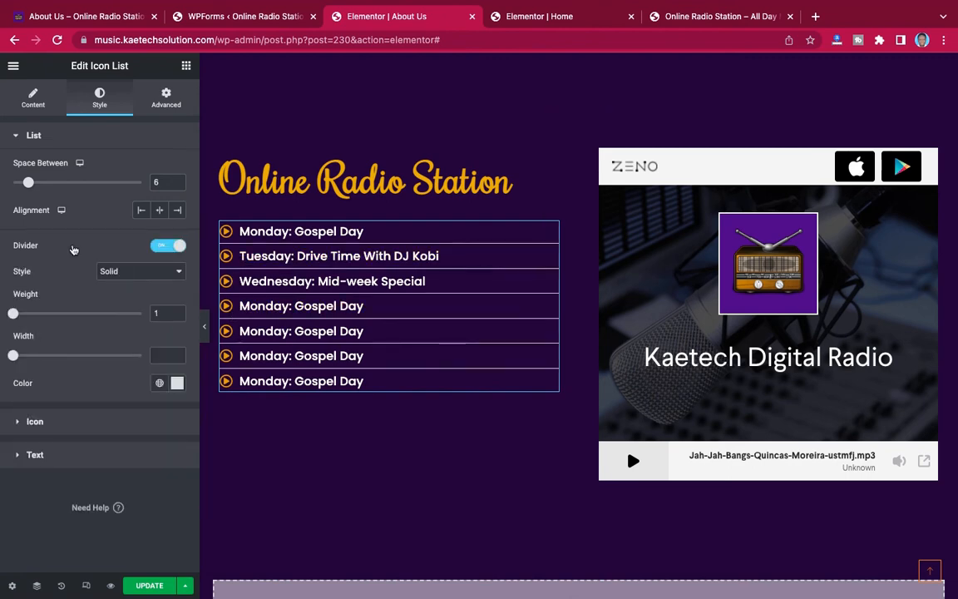
Preview the weekly program section at full width and compare it with the reference About Us page
{"action": "left_click", "coordinate": [85, 16]}
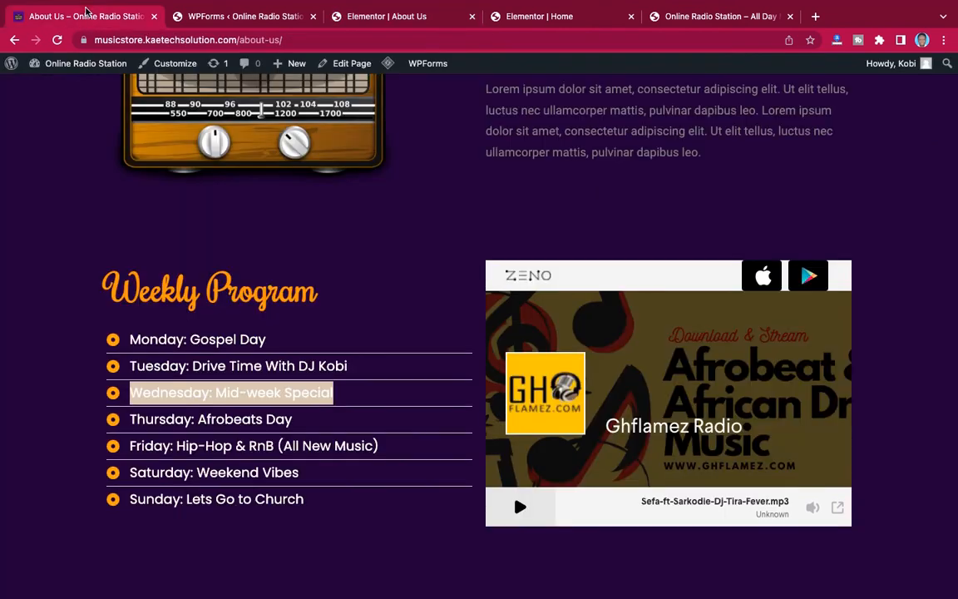
{"action": "left_click", "coordinate": [239, 9]}
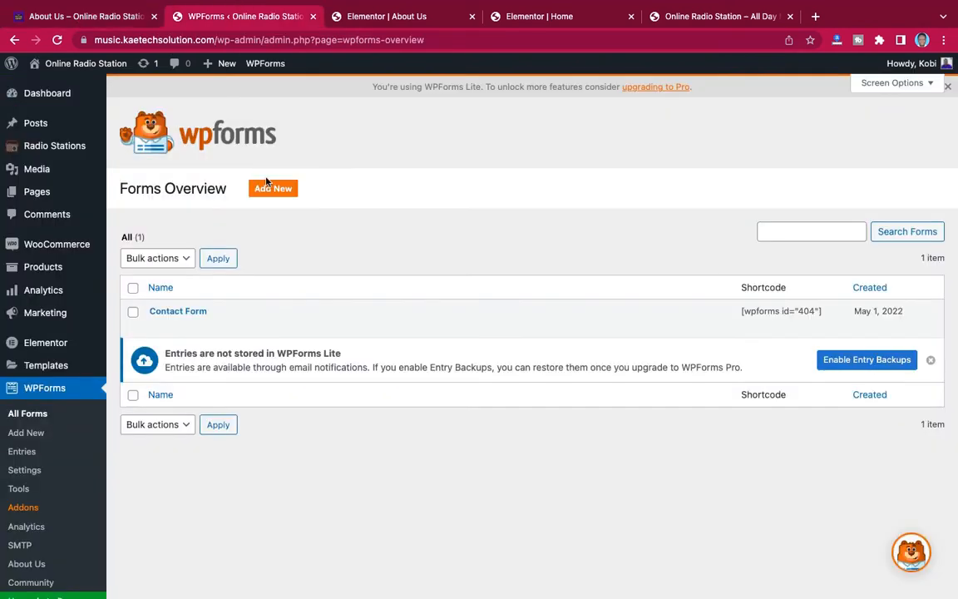
{"action": "left_click", "coordinate": [379, 17]}
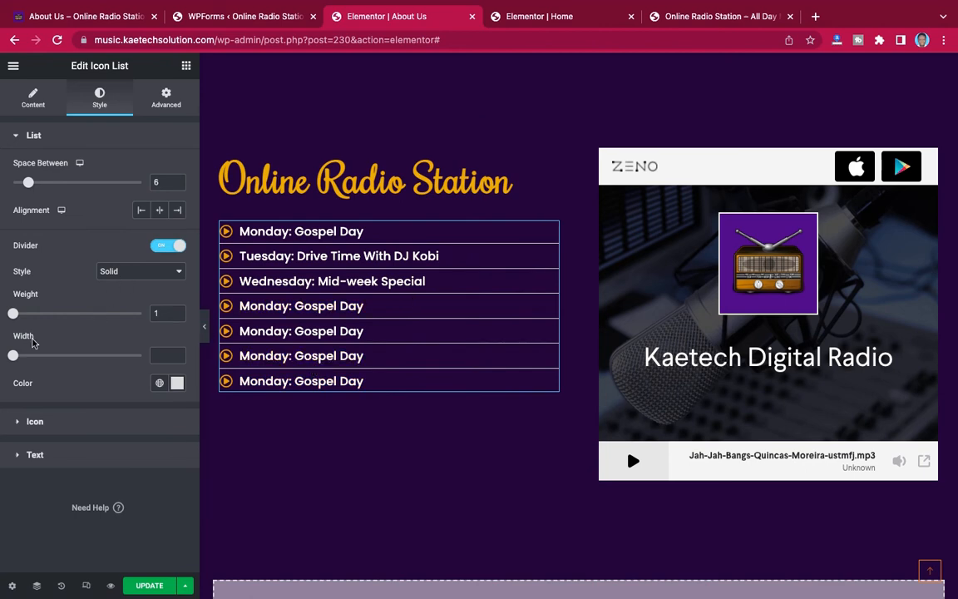
{"action": "left_click", "coordinate": [204, 331]}
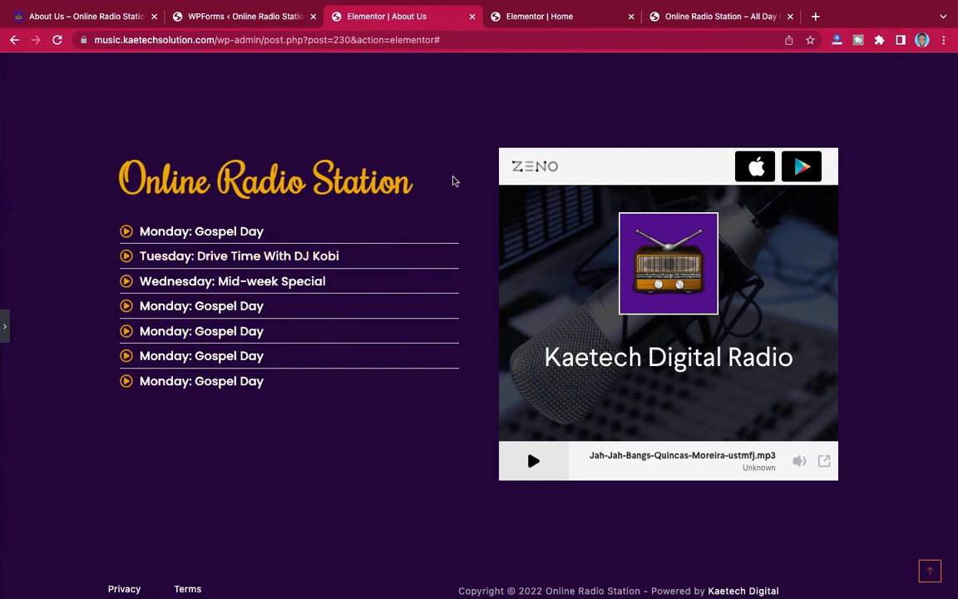
{"action": "left_click", "coordinate": [82, 17]}
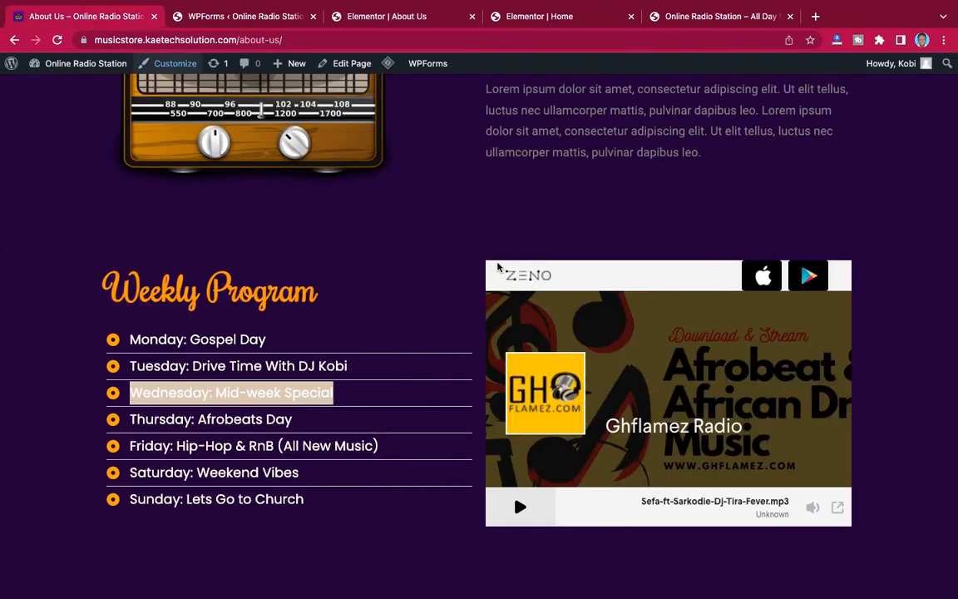
{"action": "scroll", "coordinate": [497, 267], "scroll_direction": "up", "scroll_amount": 4}
{"action": "scroll", "coordinate": [497, 267], "scroll_direction": "down", "scroll_amount": 4}
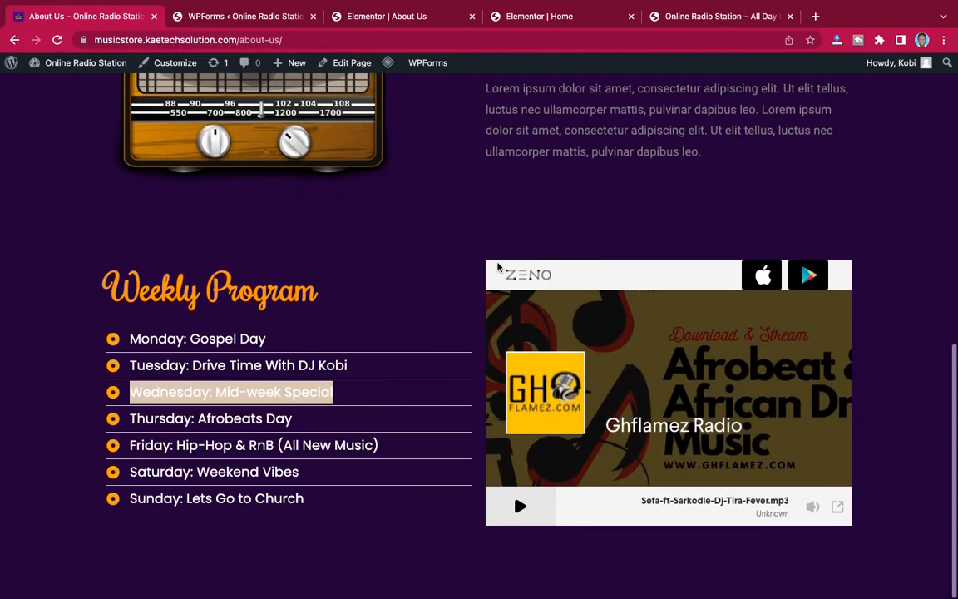
{"action": "left_click", "coordinate": [398, 16]}
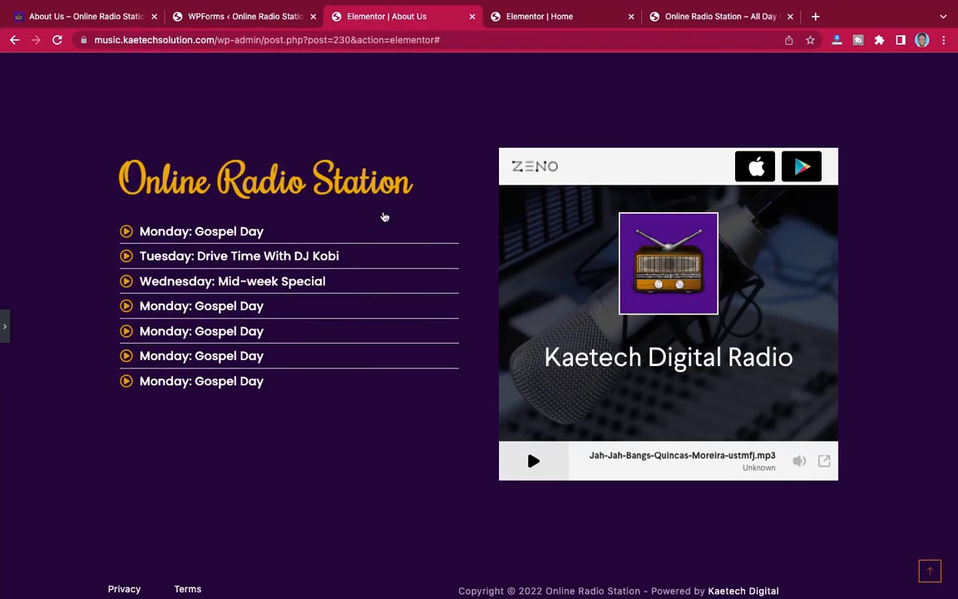
{"action": "left_click", "coordinate": [5, 323]}
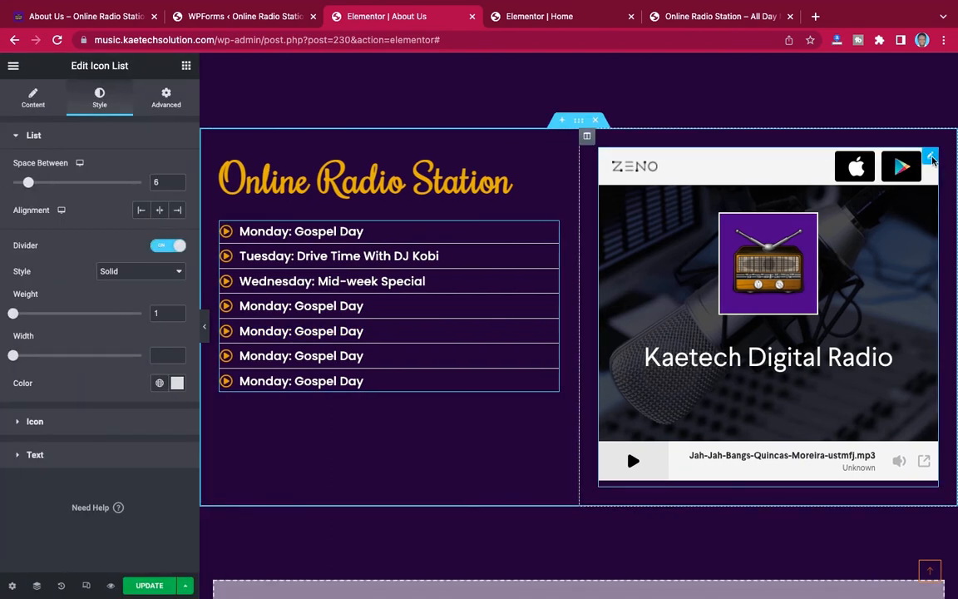
Set the iframe height of the embedded Zeno radio player to 400 and preview the section at full width
{"action": "left_click", "coordinate": [708, 166]}
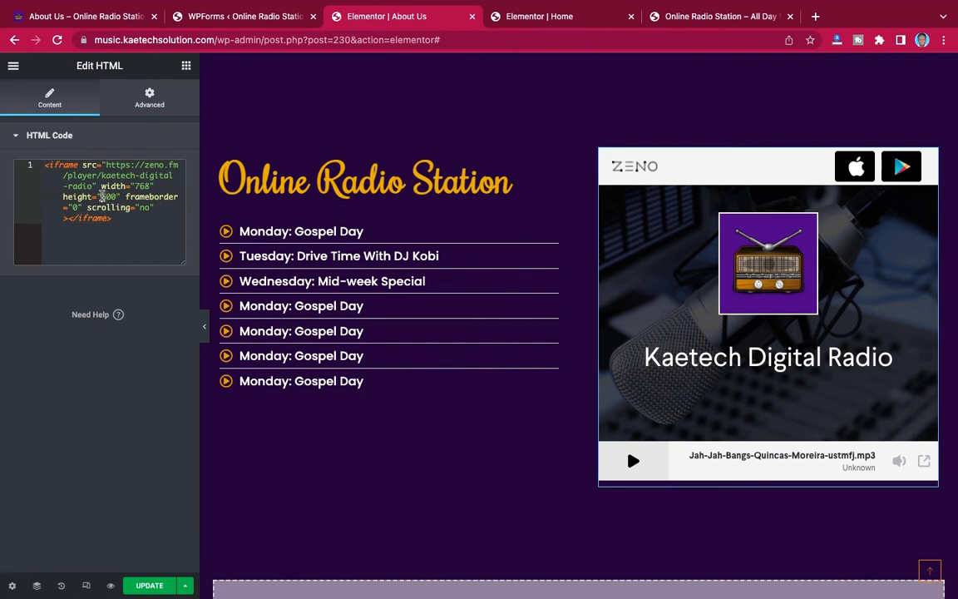
{"action": "key", "text": "BackSpace"}
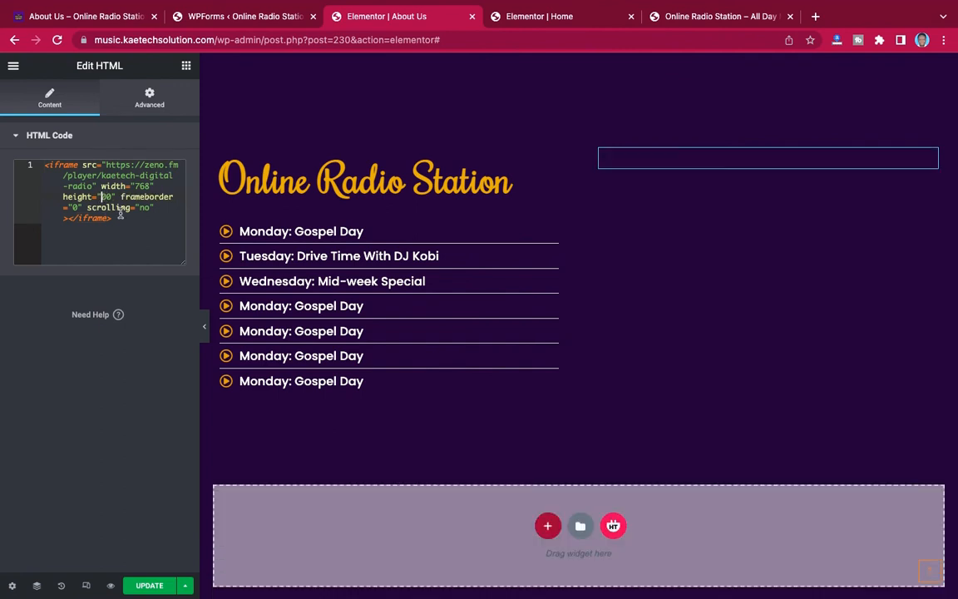
{"action": "type", "text": "4"}
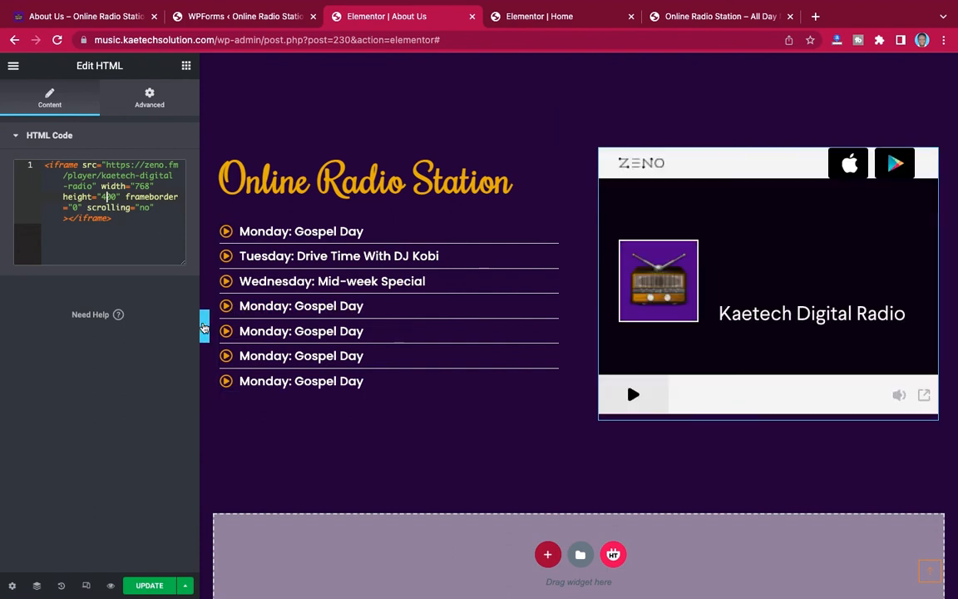
{"action": "left_click", "coordinate": [204, 325]}
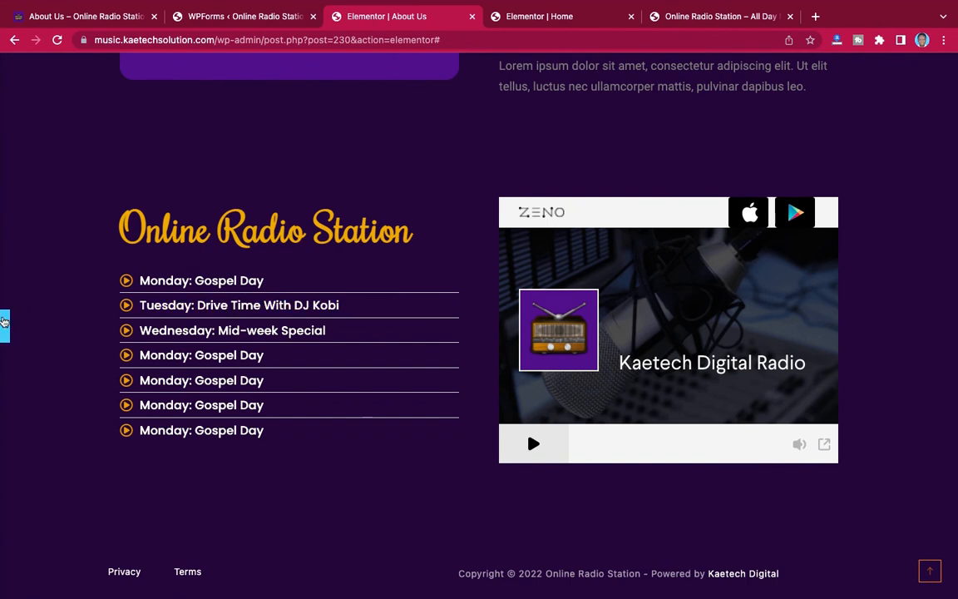
{"action": "left_click", "coordinate": [5, 325]}
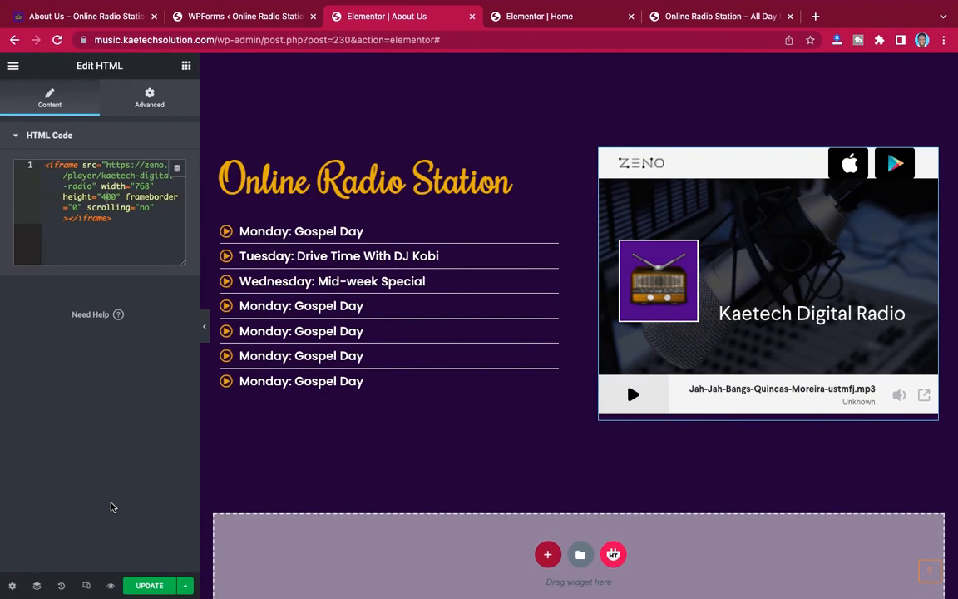
Save the About Us page's changes and view the live page
{"action": "left_click", "coordinate": [148, 587]}
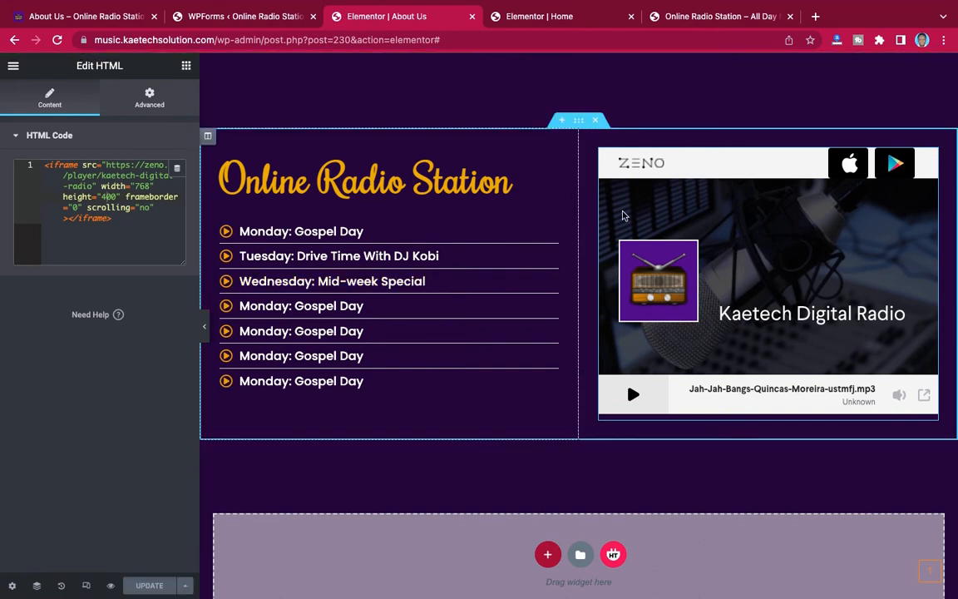
{"action": "left_click", "coordinate": [14, 65]}
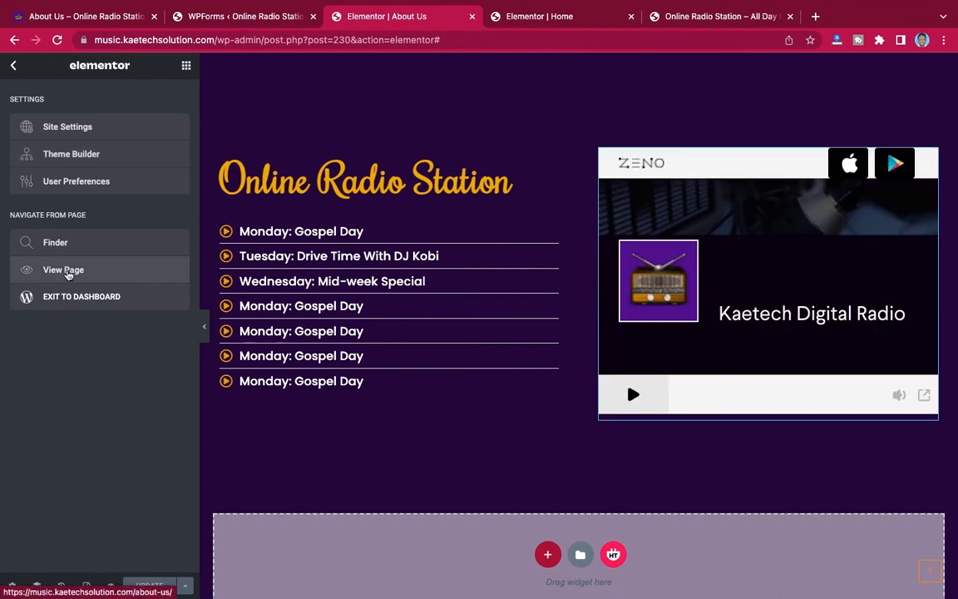
{"action": "left_click", "coordinate": [66, 271]}
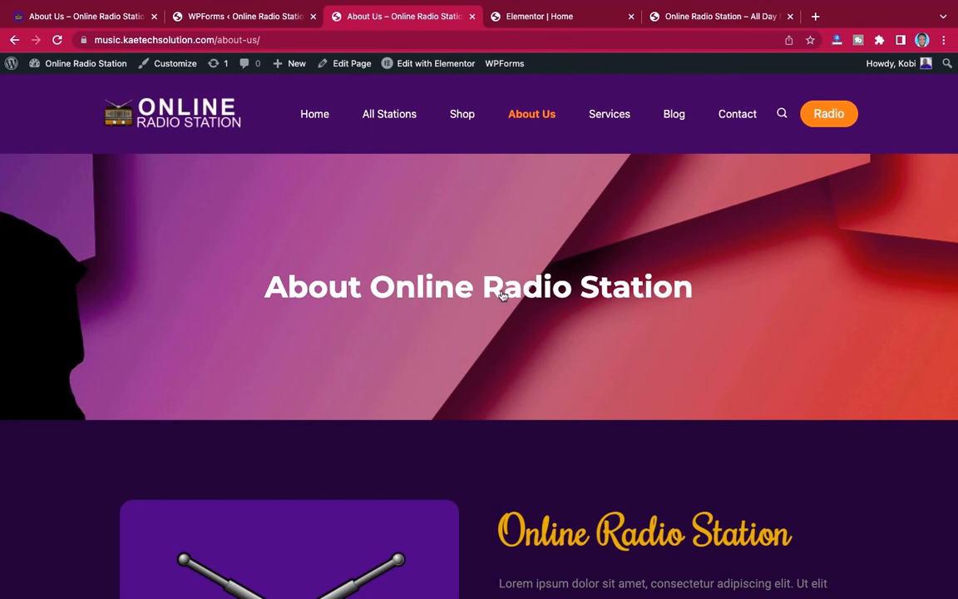
Review the live About Us page, examining the banner, the radio station description, the weekly program list and the radio player
{"action": "scroll", "coordinate": [753, 376], "scroll_direction": "down", "scroll_amount": 8}
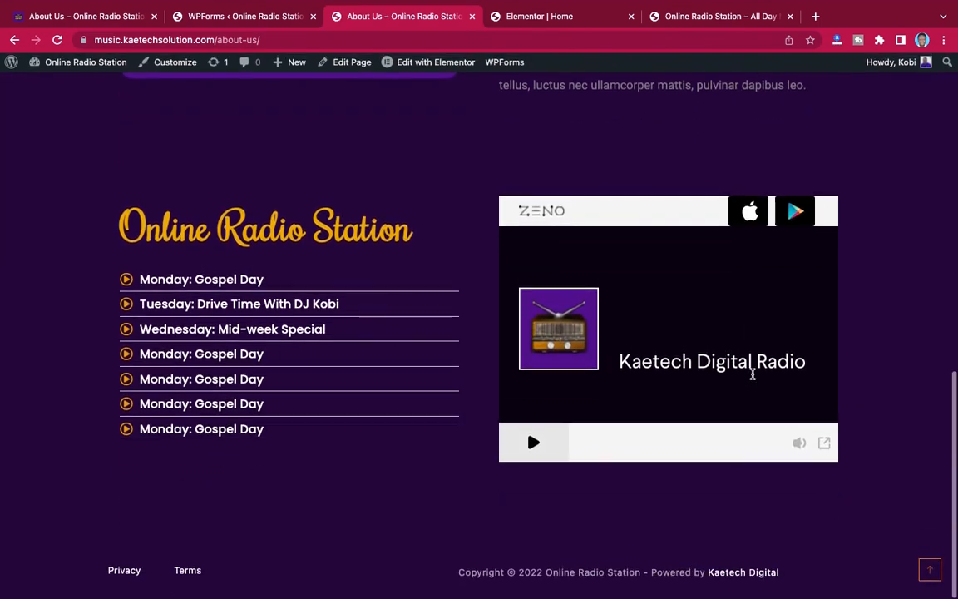
{"action": "scroll", "coordinate": [752, 374], "scroll_direction": "up", "scroll_amount": 10}
{"action": "scroll", "coordinate": [752, 378], "scroll_direction": "down", "scroll_amount": 8}
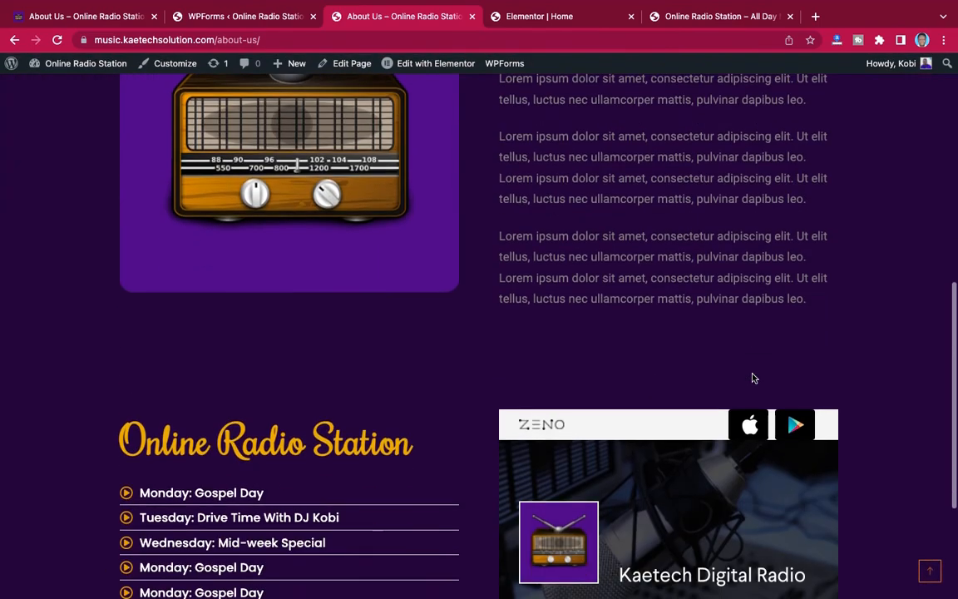
{"action": "scroll", "coordinate": [753, 378], "scroll_direction": "up", "scroll_amount": 4}
{"action": "scroll", "coordinate": [752, 379], "scroll_direction": "up", "scroll_amount": 3}
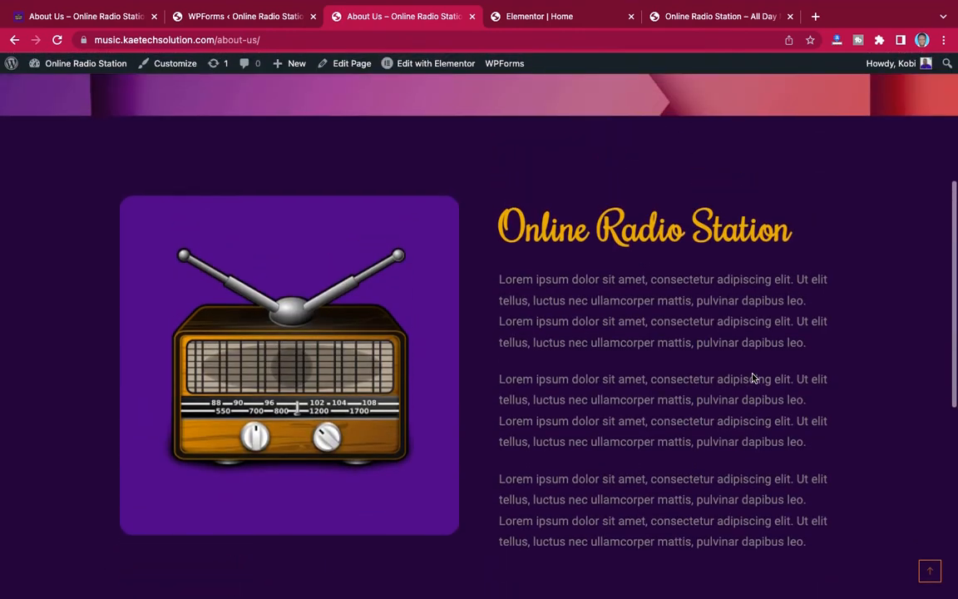
{"action": "scroll", "coordinate": [753, 378], "scroll_direction": "down", "scroll_amount": 5}
{"action": "scroll", "coordinate": [752, 376], "scroll_direction": "down", "scroll_amount": 3}
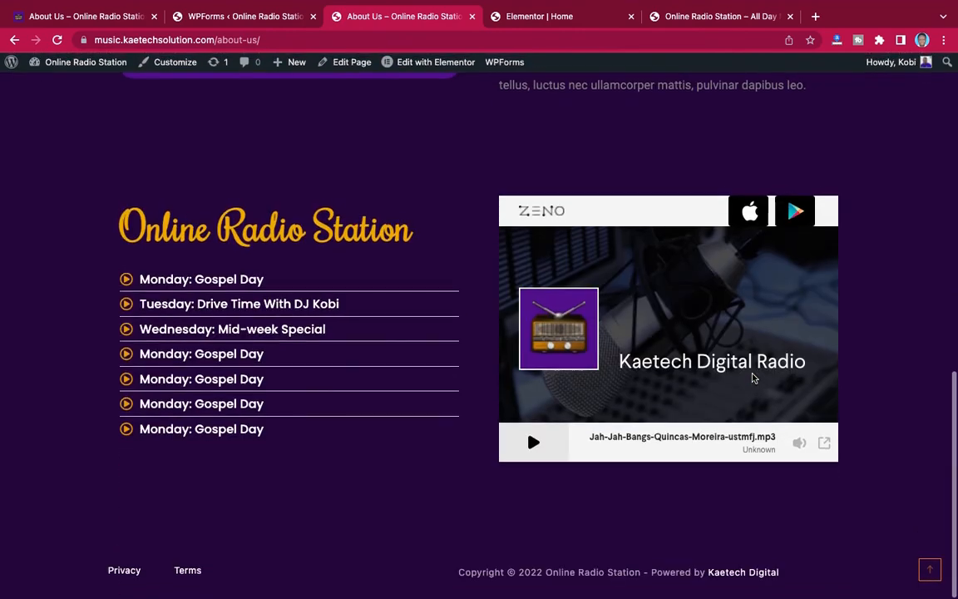
{"action": "scroll", "coordinate": [753, 376], "scroll_direction": "up", "scroll_amount": 12}
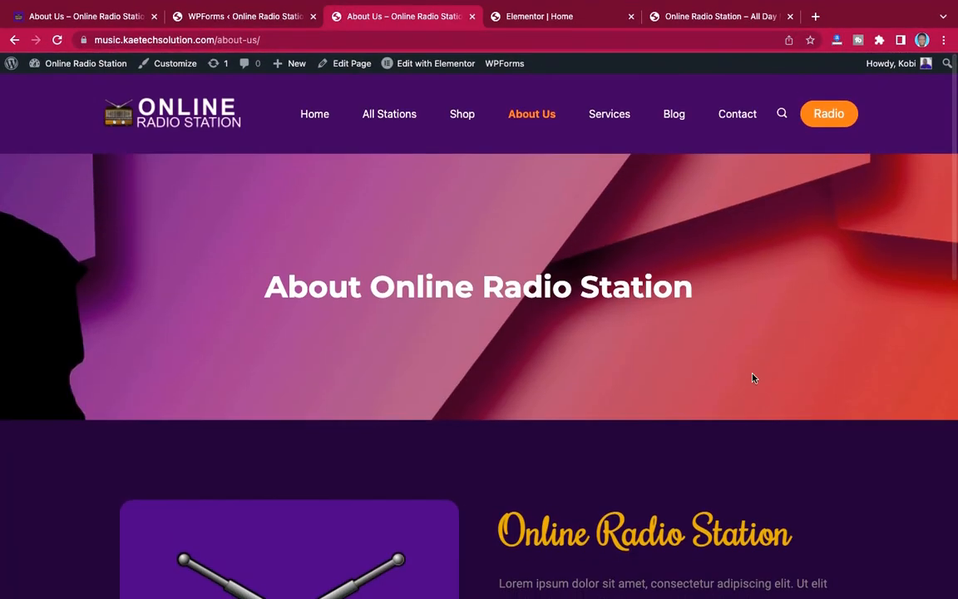
{"action": "scroll", "coordinate": [753, 376], "scroll_direction": "down", "scroll_amount": 2}
{"action": "scroll", "coordinate": [753, 376], "scroll_direction": "up", "scroll_amount": 2}
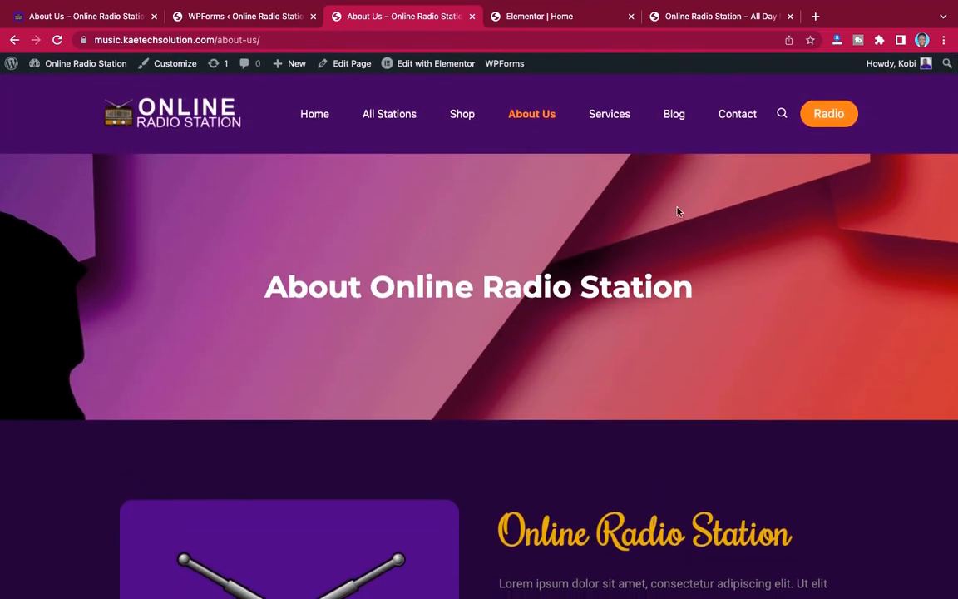
Open the Services page on both the new site and the reference site, and examine the reference page's banner and flip boxes
{"action": "left_click", "coordinate": [622, 117]}
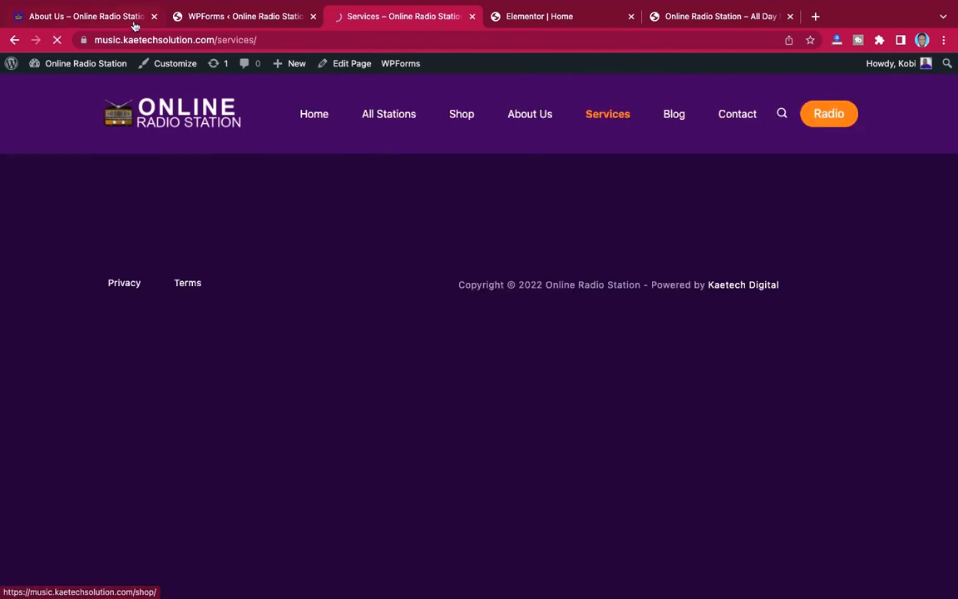
{"action": "left_click", "coordinate": [101, 21]}
{"action": "scroll", "coordinate": [384, 197], "scroll_direction": "up", "scroll_amount": 6}
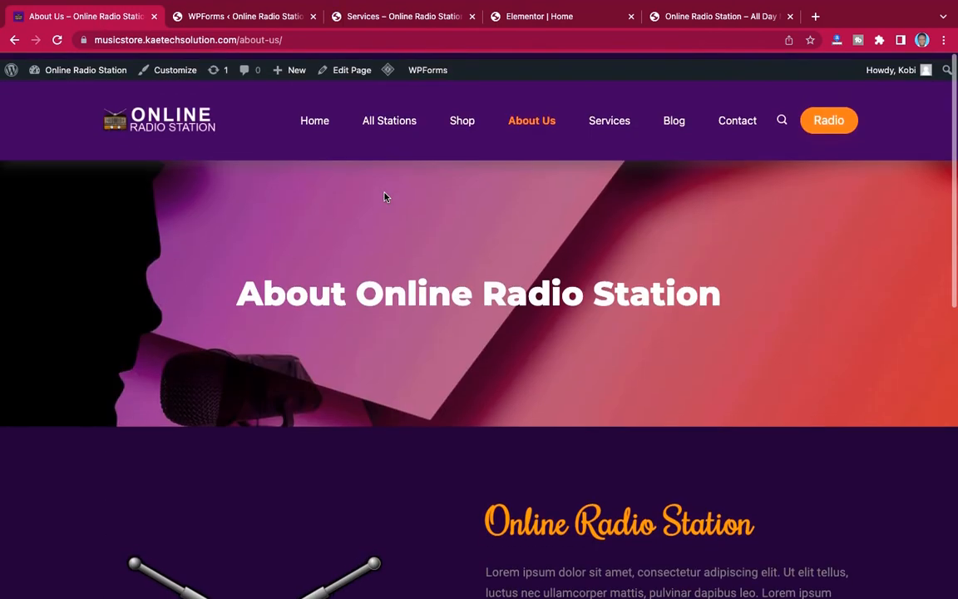
{"action": "left_click", "coordinate": [610, 116]}
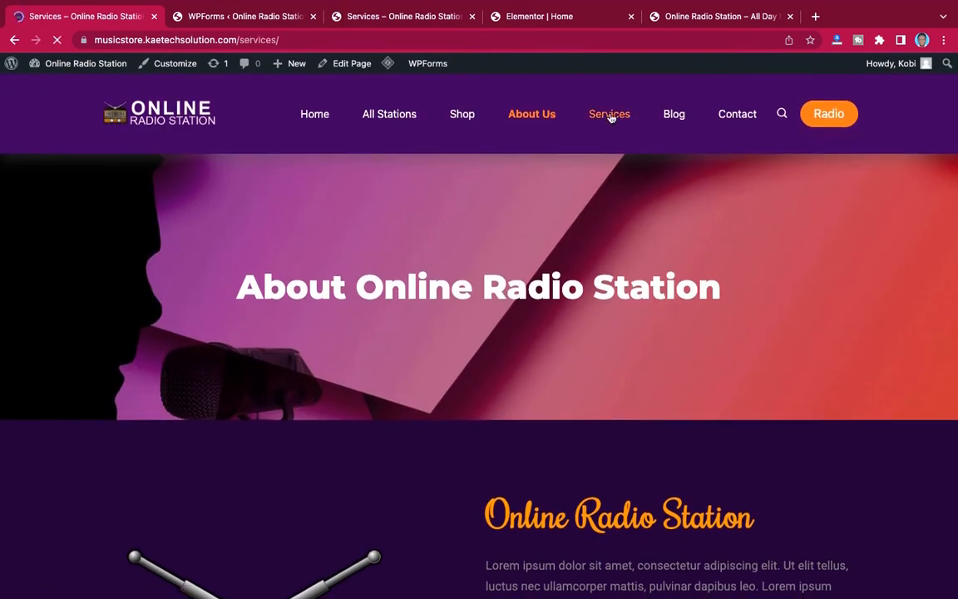
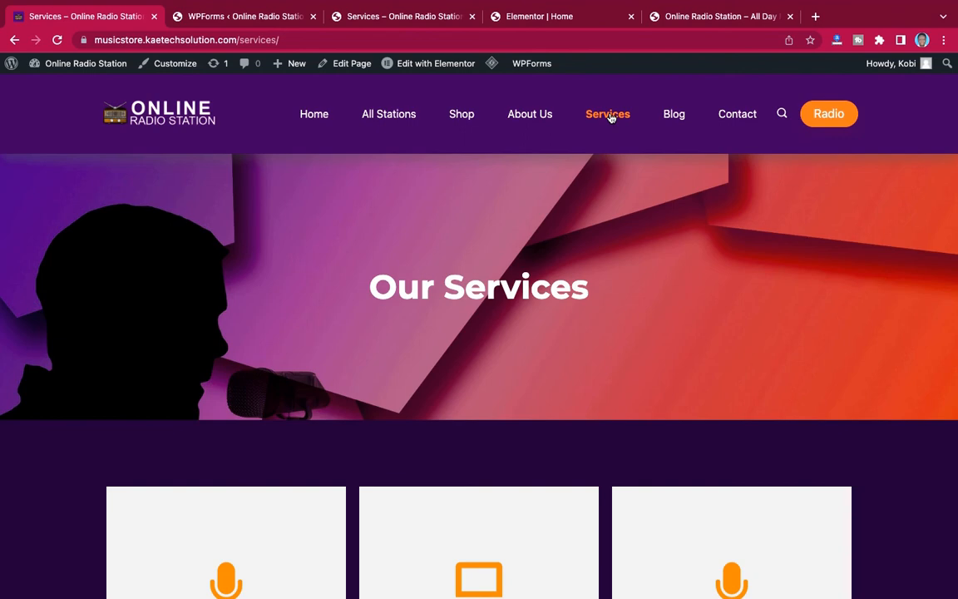
{"action": "scroll", "coordinate": [802, 274], "scroll_direction": "down", "scroll_amount": 5}
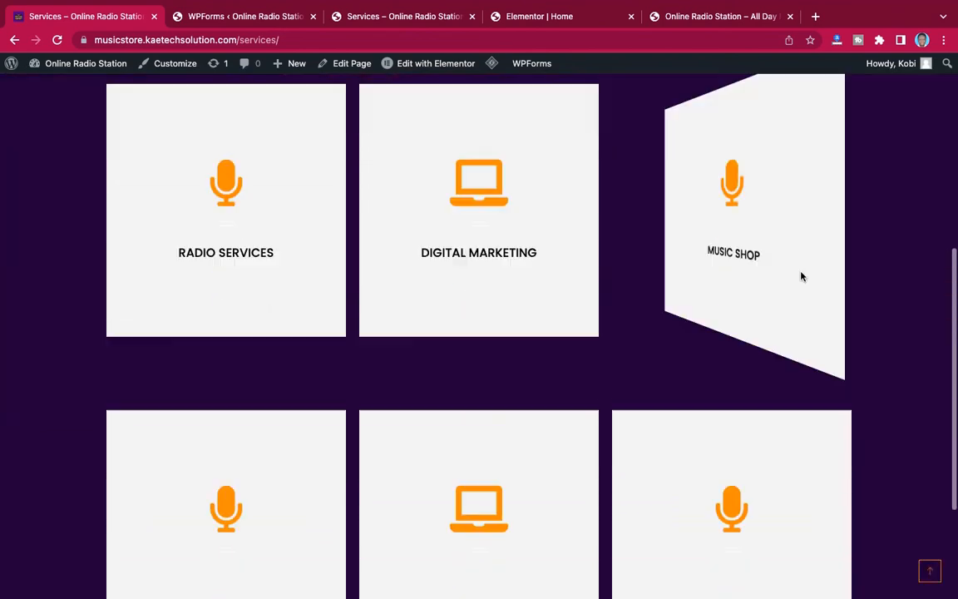
{"action": "scroll", "coordinate": [802, 276], "scroll_direction": "down", "scroll_amount": 2}
{"action": "scroll", "coordinate": [801, 276], "scroll_direction": "up", "scroll_amount": 4}
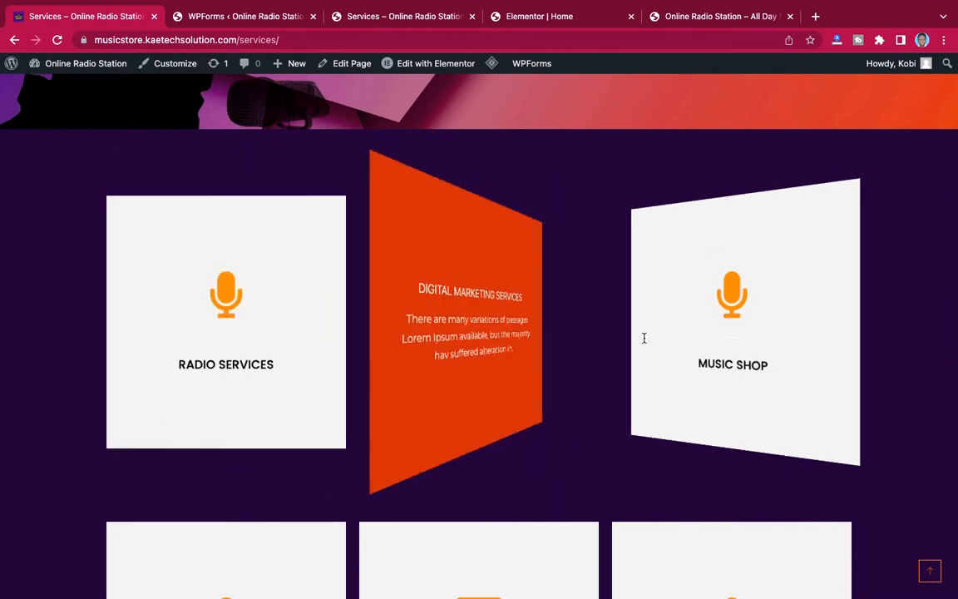
{"action": "scroll", "coordinate": [912, 363], "scroll_direction": "down", "scroll_amount": 1}
{"action": "scroll", "coordinate": [915, 363], "scroll_direction": "down", "scroll_amount": 2}
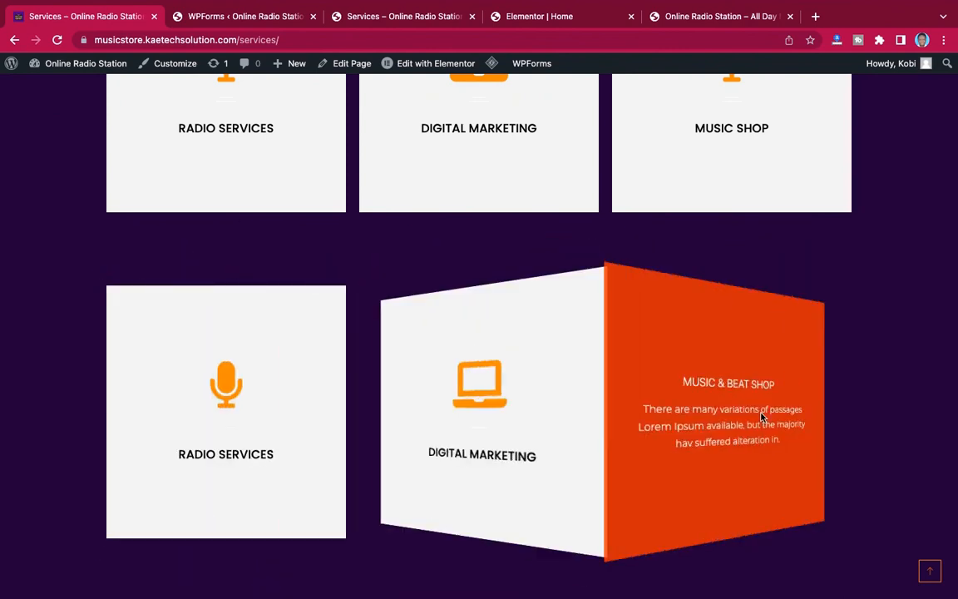
{"action": "scroll", "coordinate": [875, 381], "scroll_direction": "down", "scroll_amount": 2}
{"action": "scroll", "coordinate": [875, 381], "scroll_direction": "up", "scroll_amount": 4}
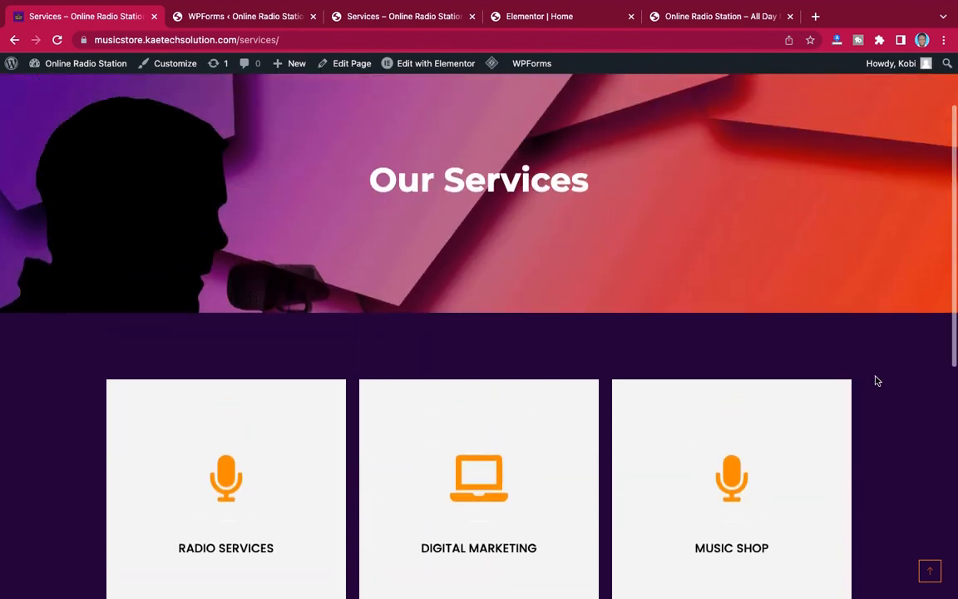
{"action": "scroll", "coordinate": [534, 195], "scroll_direction": "up", "scroll_amount": 1}
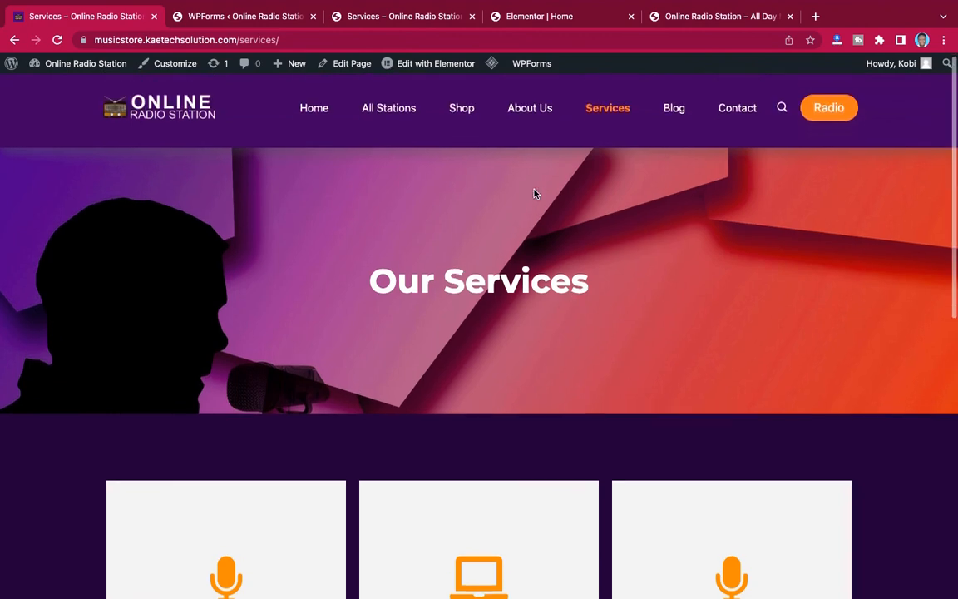
{"action": "scroll", "coordinate": [437, 216], "scroll_direction": "down", "scroll_amount": 4}
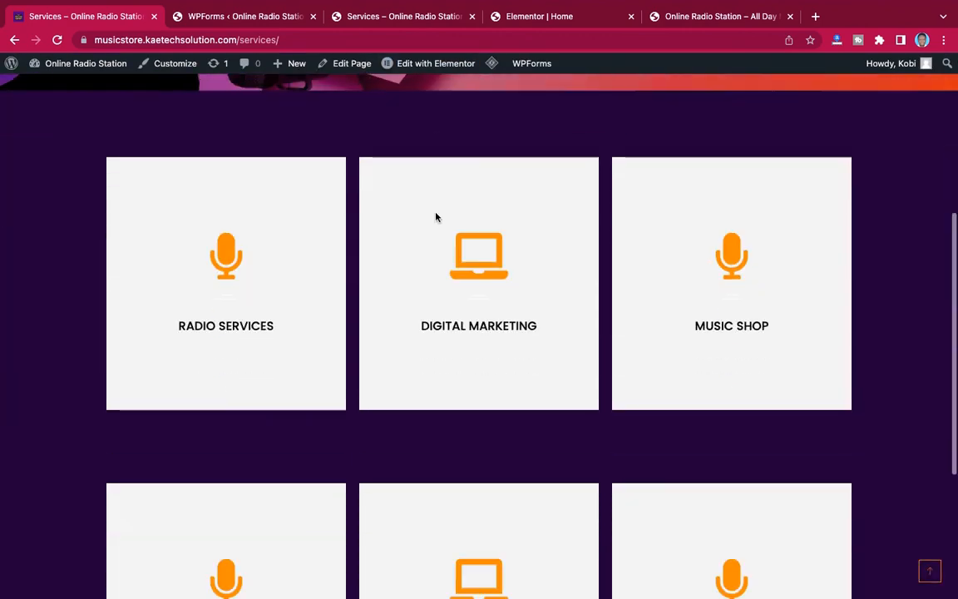
{"action": "scroll", "coordinate": [437, 217], "scroll_direction": "up", "scroll_amount": 4}
Open the new site's Services page for editing in Elementor
{"action": "left_click", "coordinate": [404, 22]}
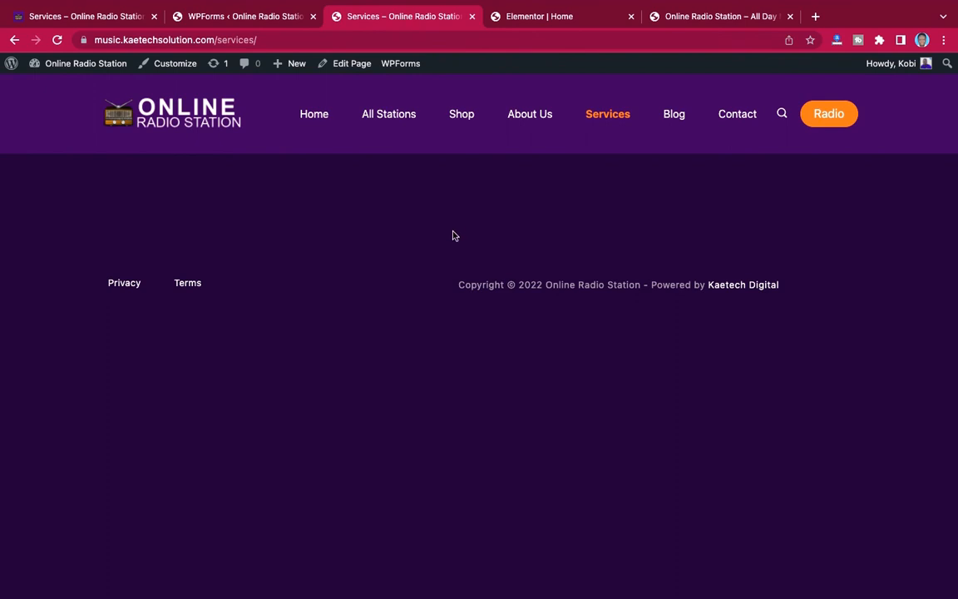
{"action": "left_click", "coordinate": [350, 71]}
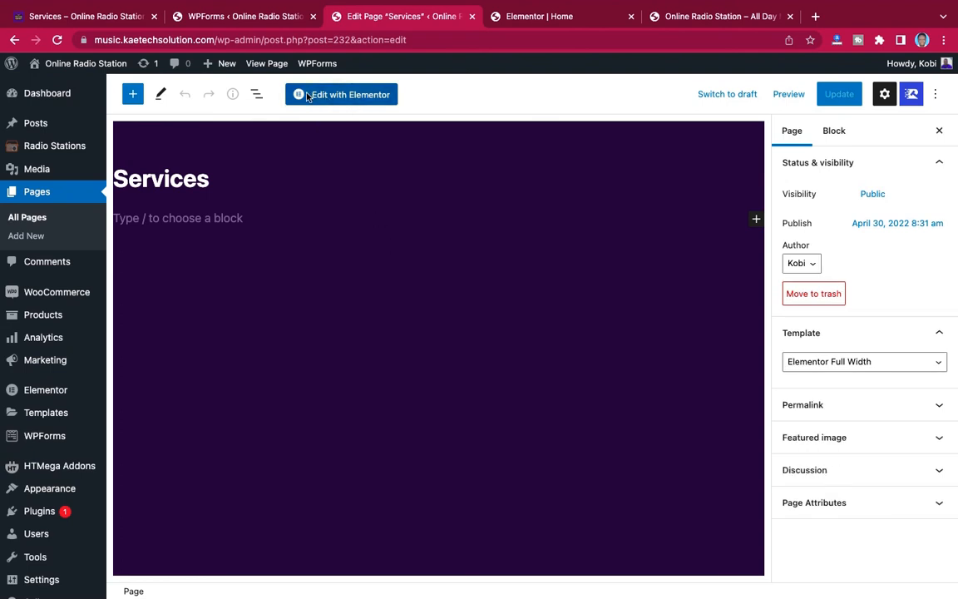
{"action": "left_click", "coordinate": [354, 95]}
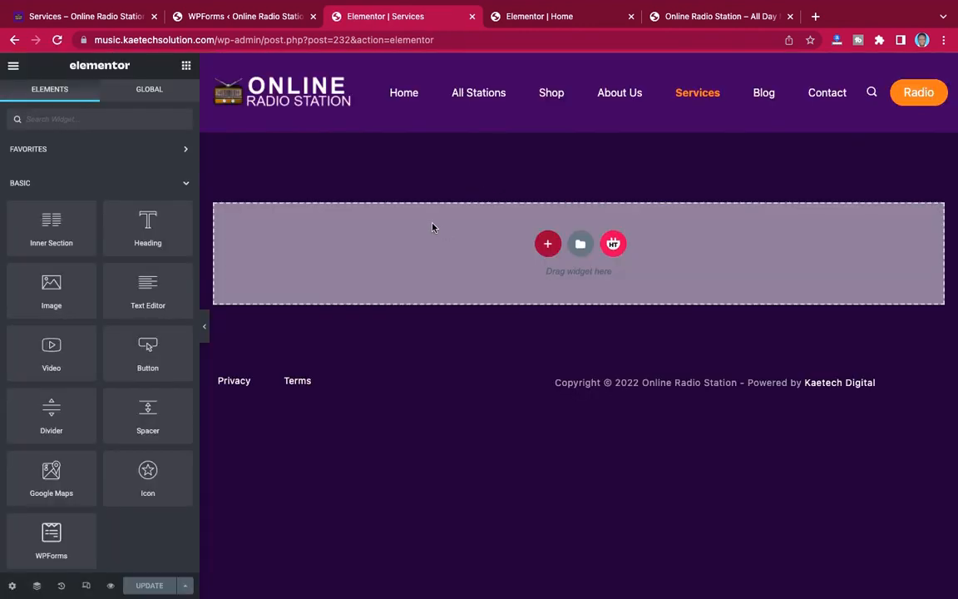
Add a single-column section with Full Width content, No Gap between columns and its height set to Min Height
{"action": "left_click", "coordinate": [548, 245]}
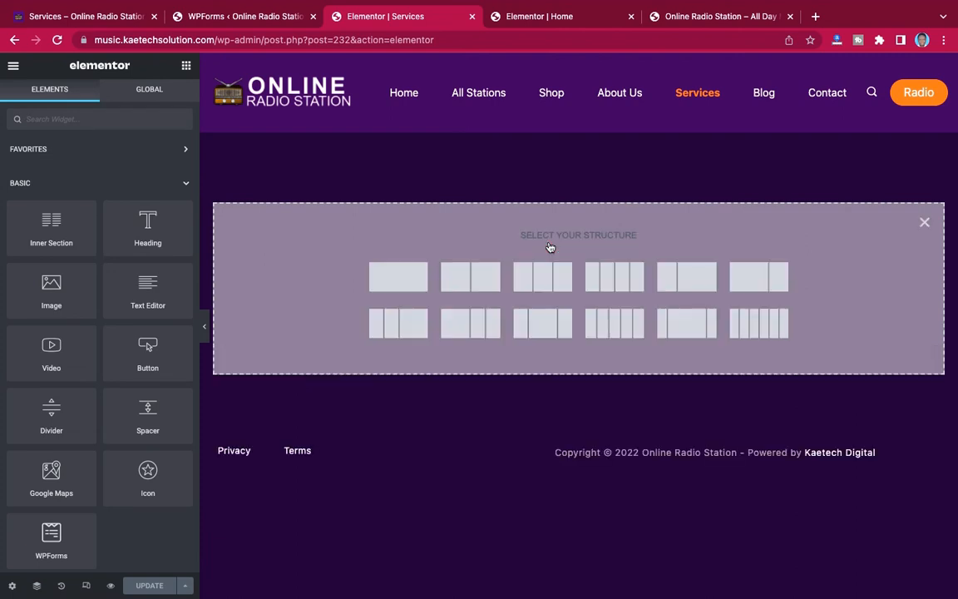
{"action": "left_click", "coordinate": [400, 282]}
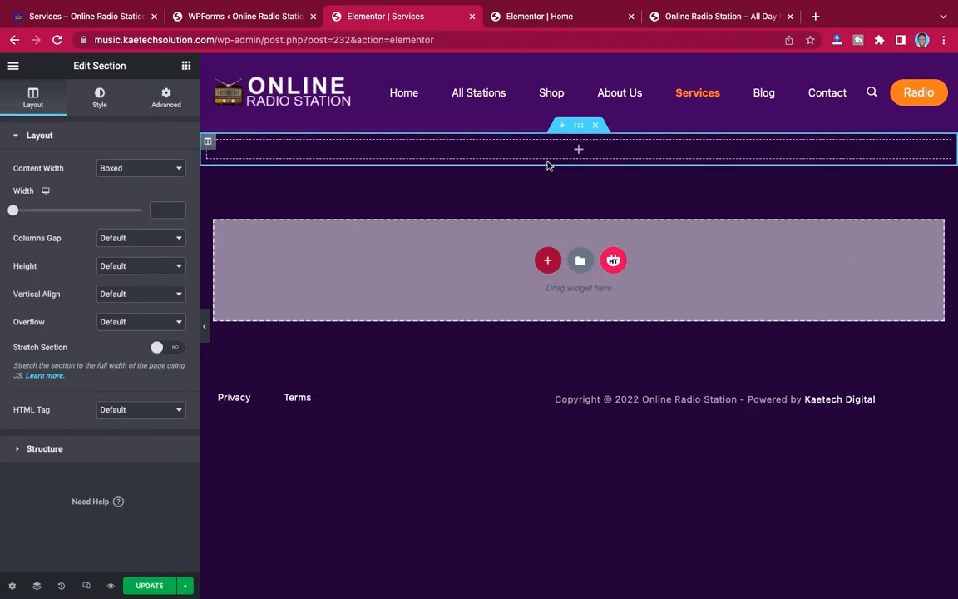
{"action": "left_click", "coordinate": [139, 170]}
{"action": "left_click", "coordinate": [129, 181]}
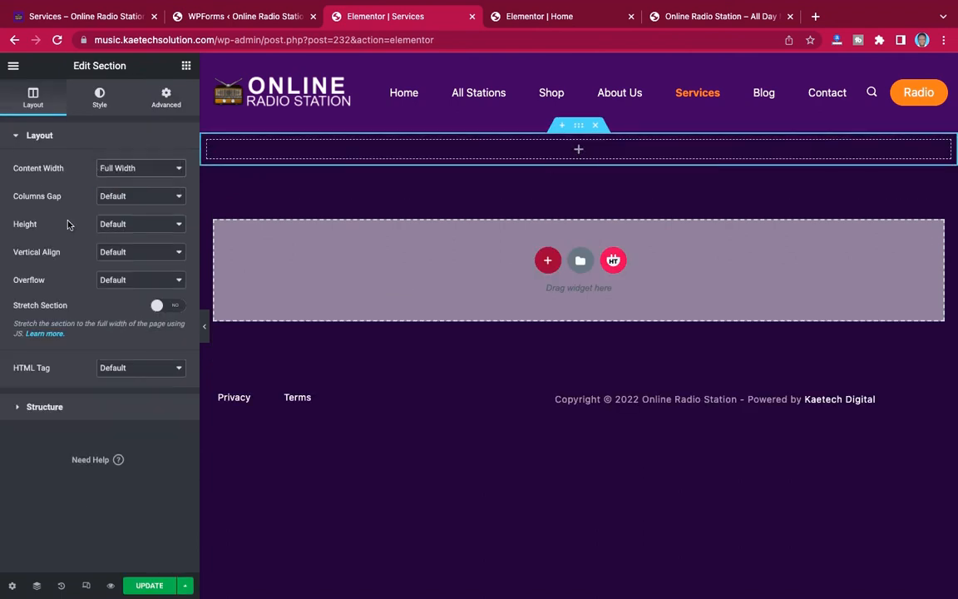
{"action": "left_click", "coordinate": [146, 205]}
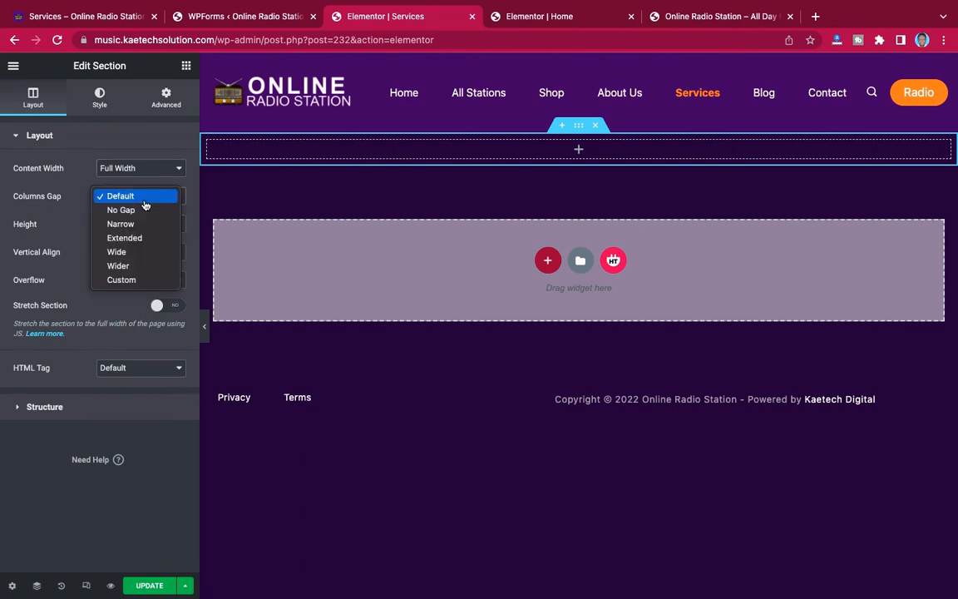
{"action": "left_click", "coordinate": [131, 213]}
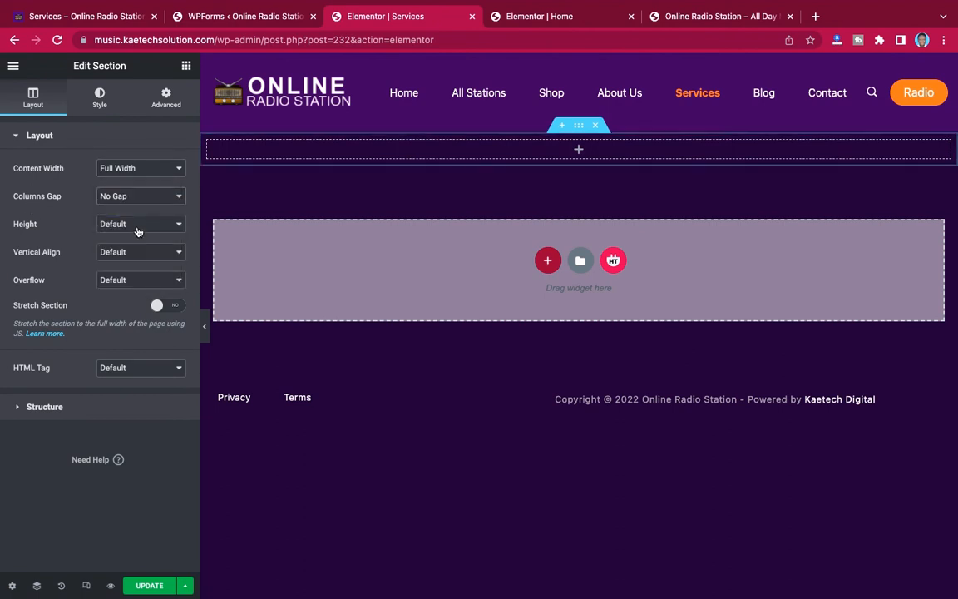
{"action": "left_click", "coordinate": [137, 225]}
{"action": "left_click", "coordinate": [137, 252]}
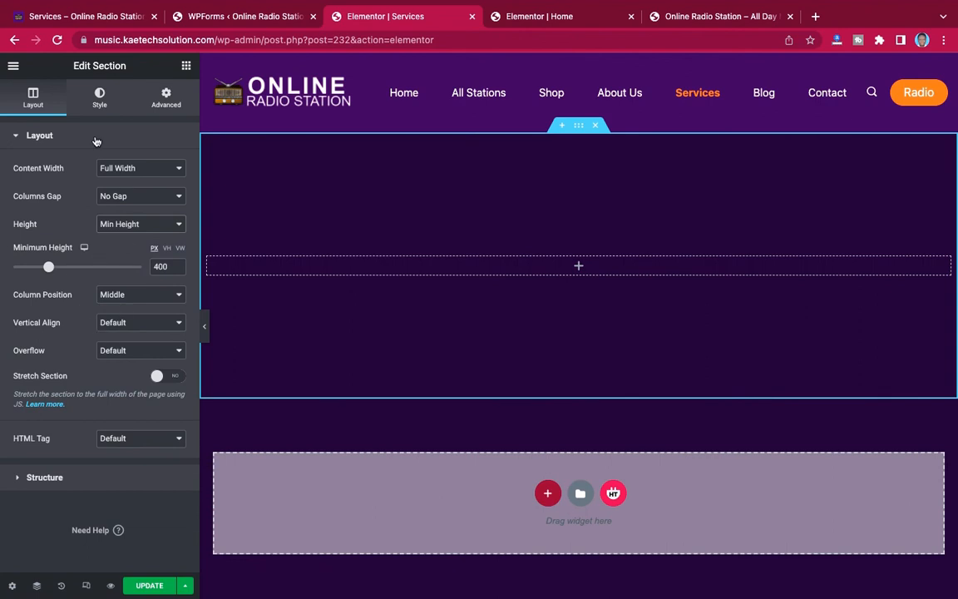
Give the section a Classic background using the purple-and-orange image of the silhouette at a microphone
{"action": "left_click", "coordinate": [99, 92]}
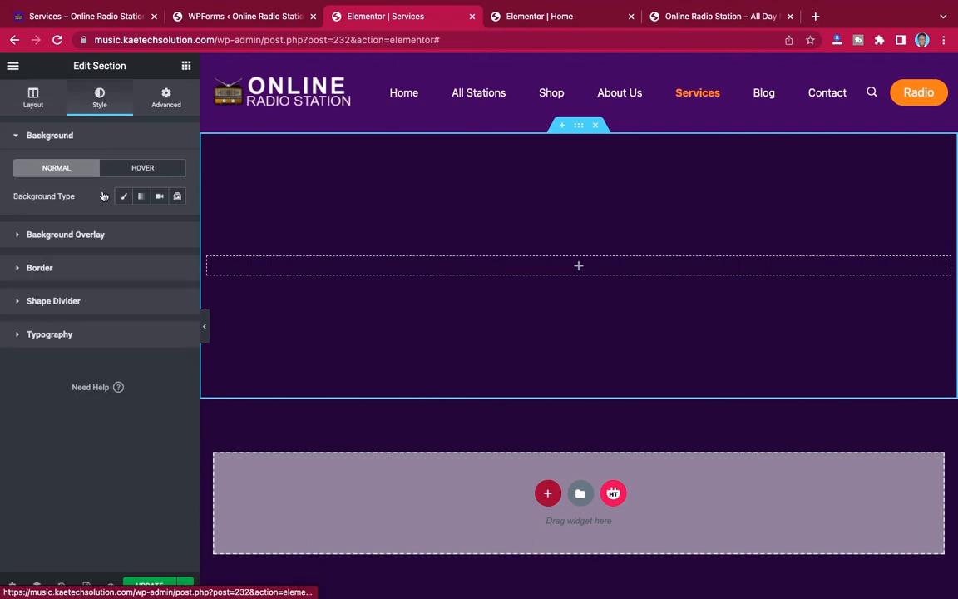
{"action": "left_click", "coordinate": [123, 197]}
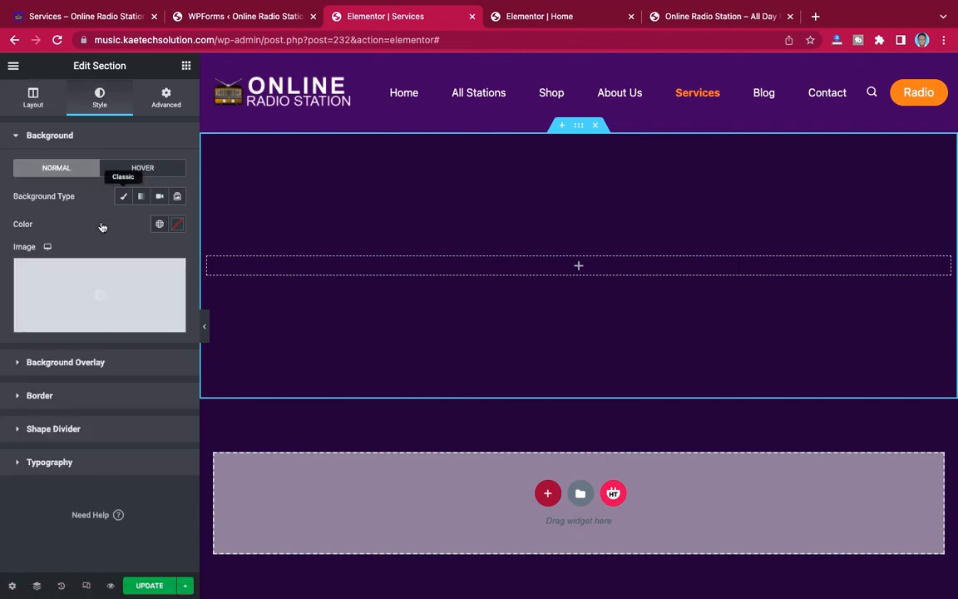
{"action": "left_click", "coordinate": [94, 287]}
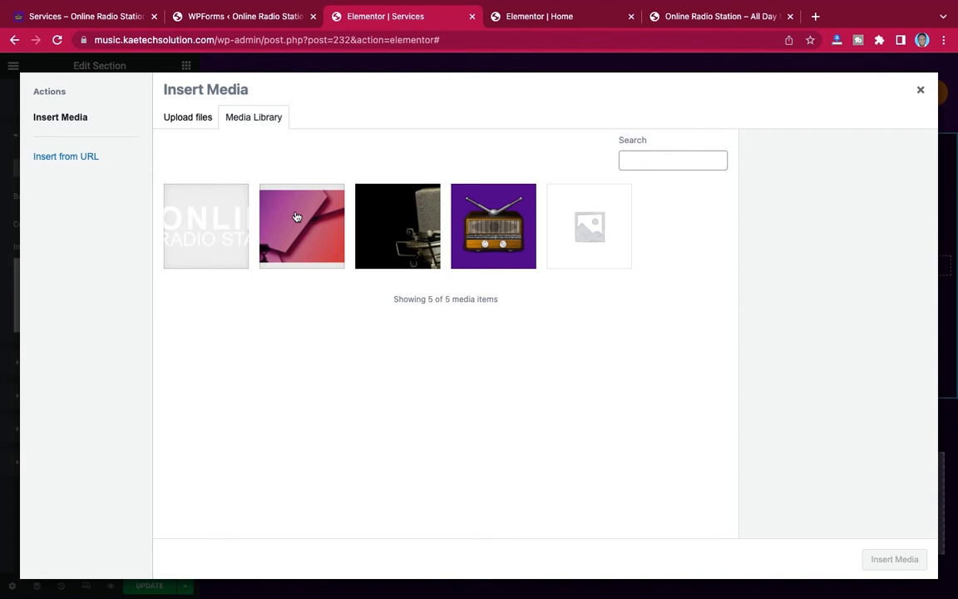
{"action": "left_click", "coordinate": [269, 202]}
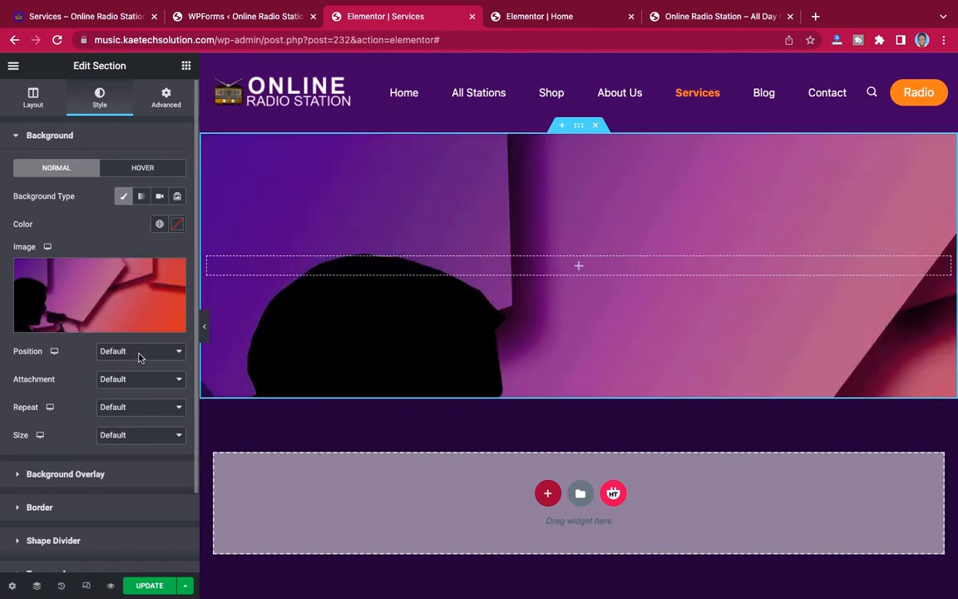
Try Center Center and Top Left for the background image's position, and set it to Bottom Left
{"action": "left_click", "coordinate": [139, 353]}
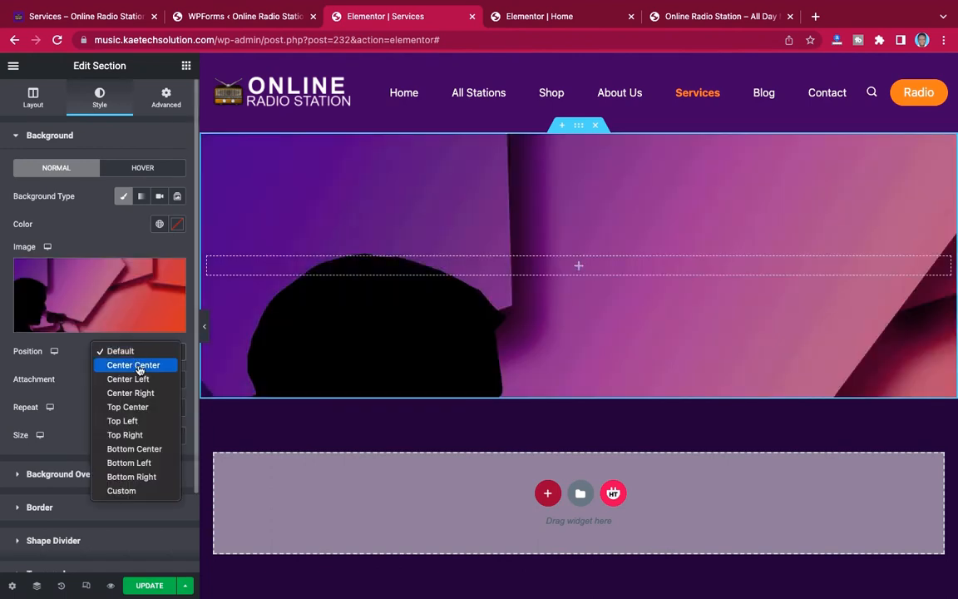
{"action": "left_click", "coordinate": [139, 365]}
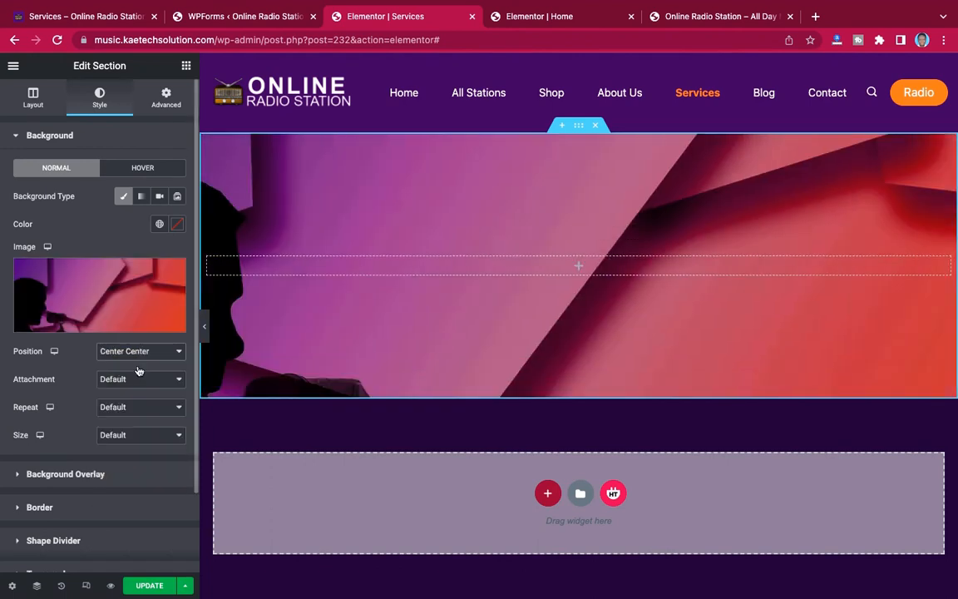
{"action": "left_click", "coordinate": [141, 356]}
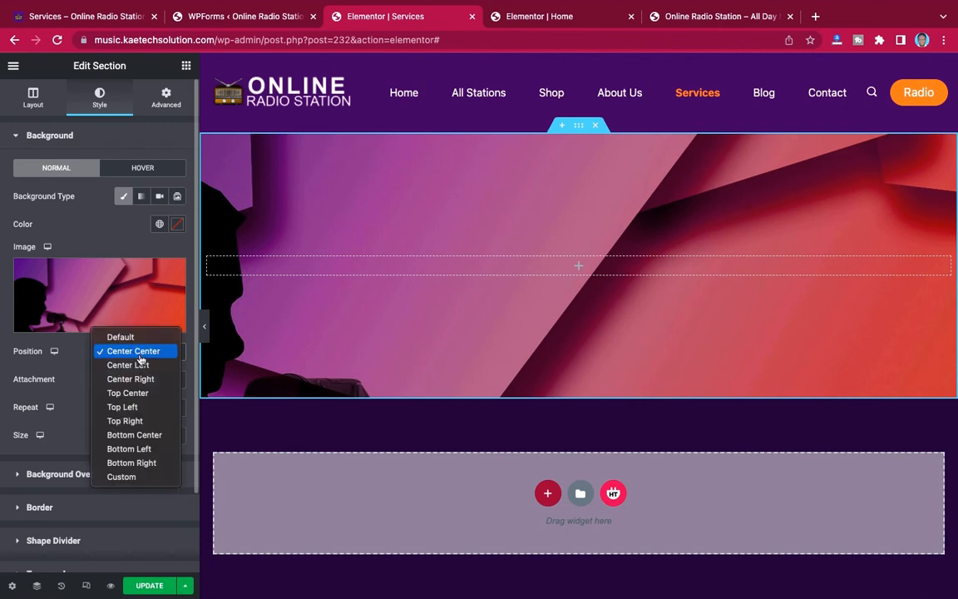
{"action": "left_click", "coordinate": [129, 407]}
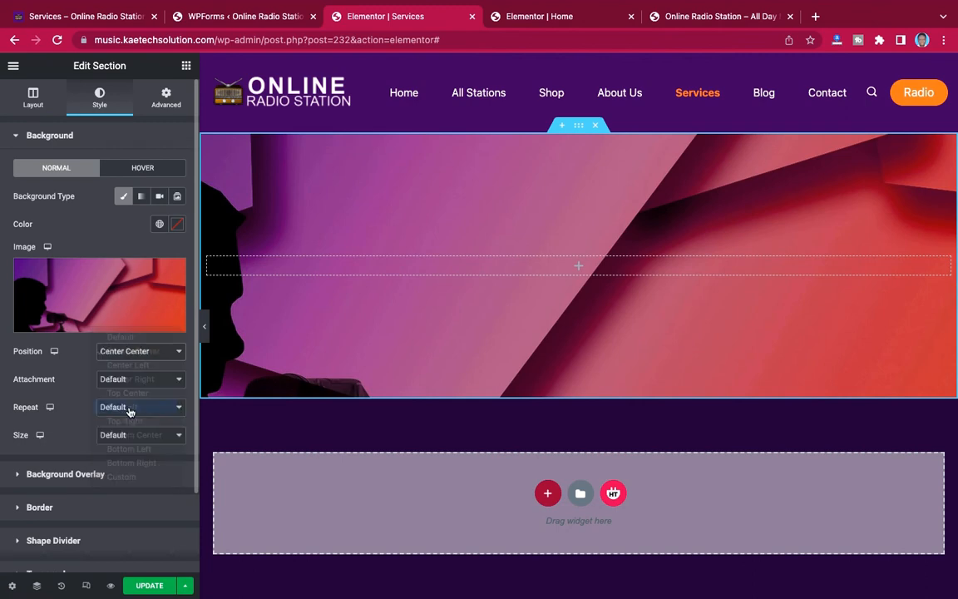
{"action": "left_click", "coordinate": [134, 355]}
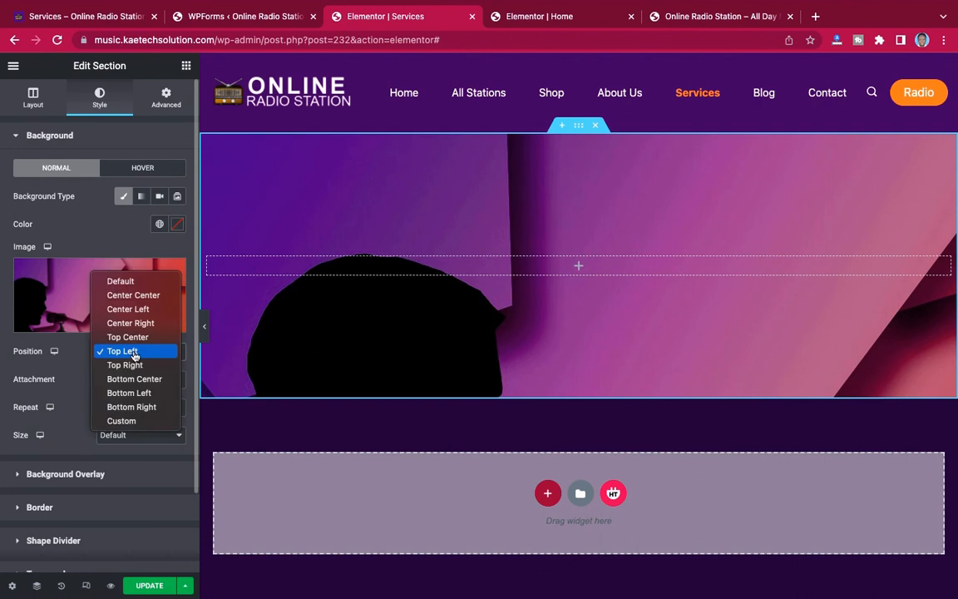
{"action": "left_click", "coordinate": [133, 395]}
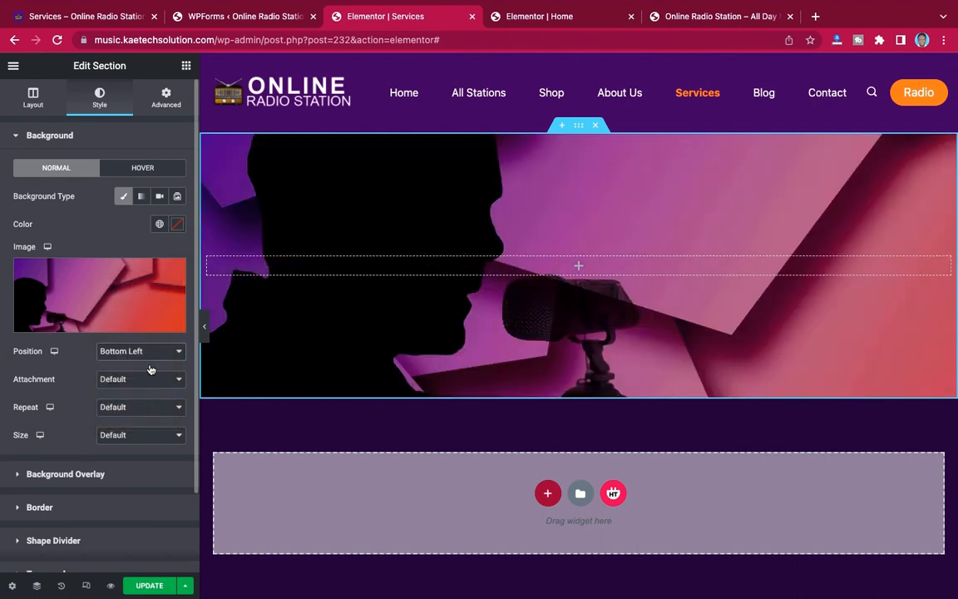
Preview the banner at full width, keep its background attachment at Default, and set Repeat to No-repeat and Size to Cover
{"action": "left_click", "coordinate": [205, 327]}
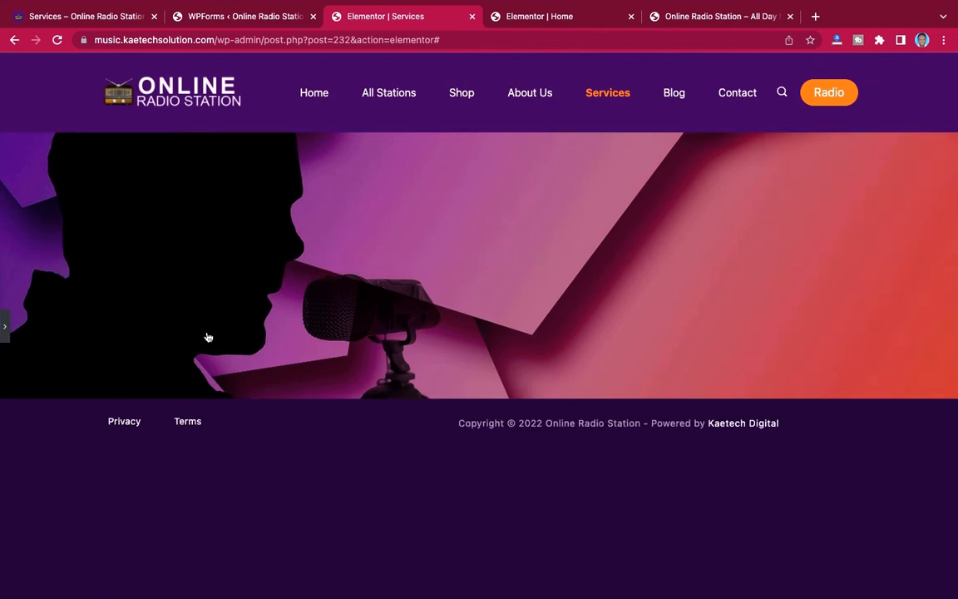
{"action": "left_click", "coordinate": [5, 327]}
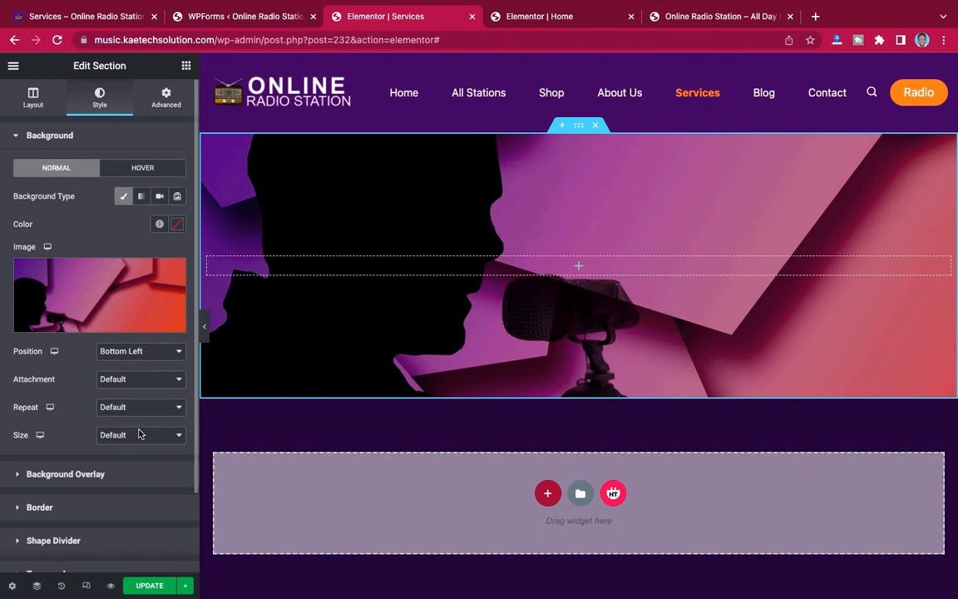
{"action": "left_click", "coordinate": [134, 380]}
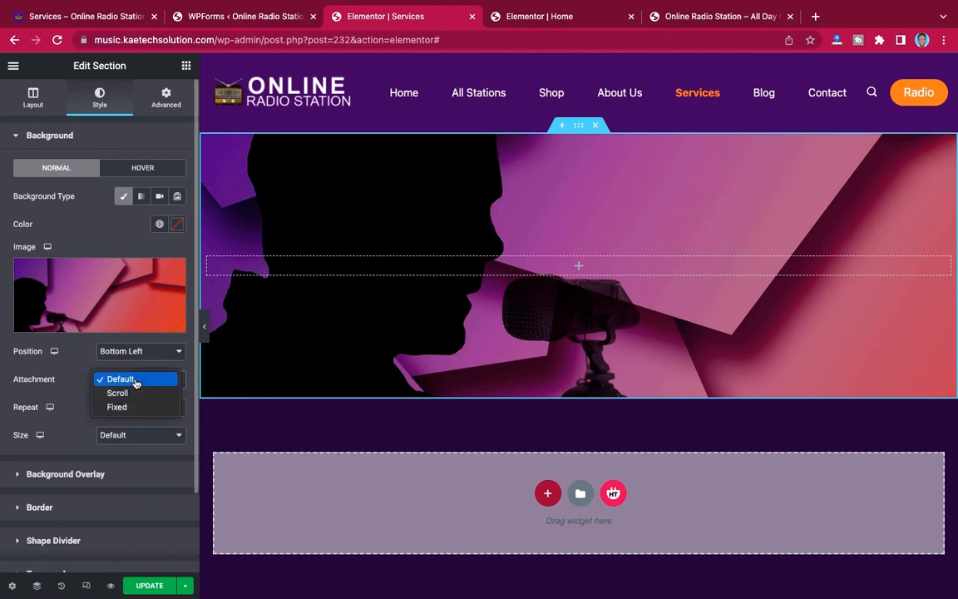
{"action": "left_click", "coordinate": [135, 381]}
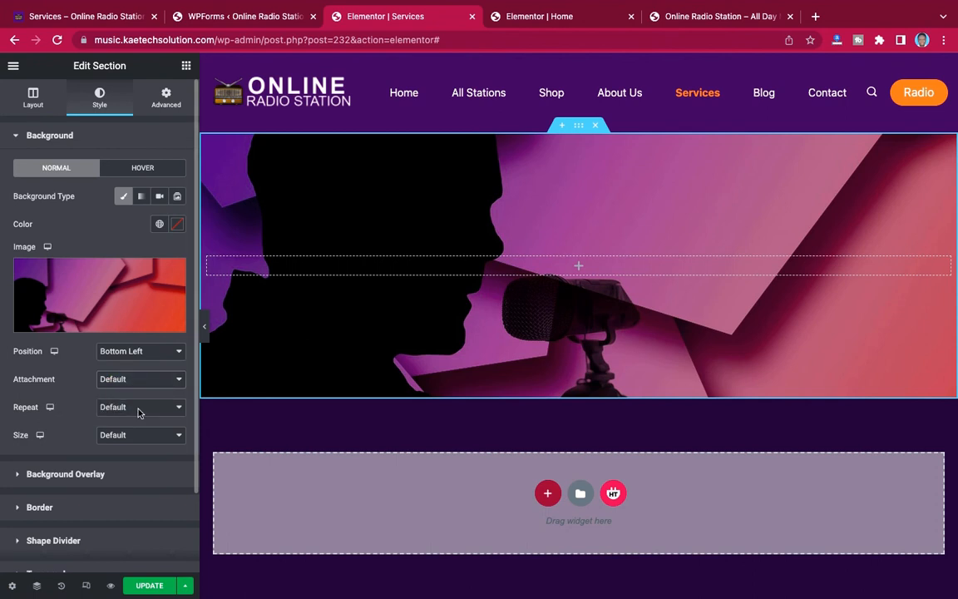
{"action": "left_click", "coordinate": [139, 409]}
{"action": "left_click", "coordinate": [126, 421]}
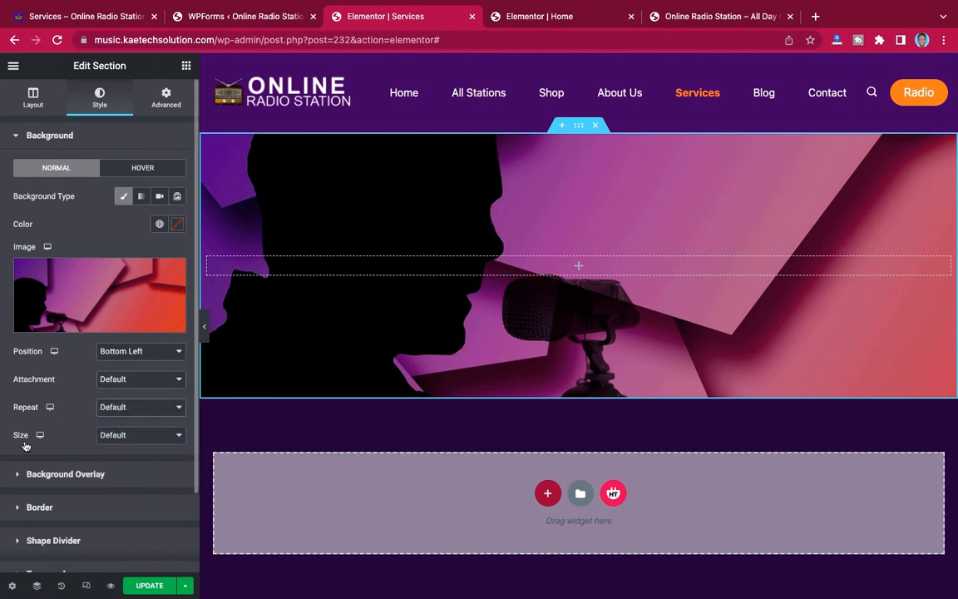
{"action": "left_click", "coordinate": [148, 439]}
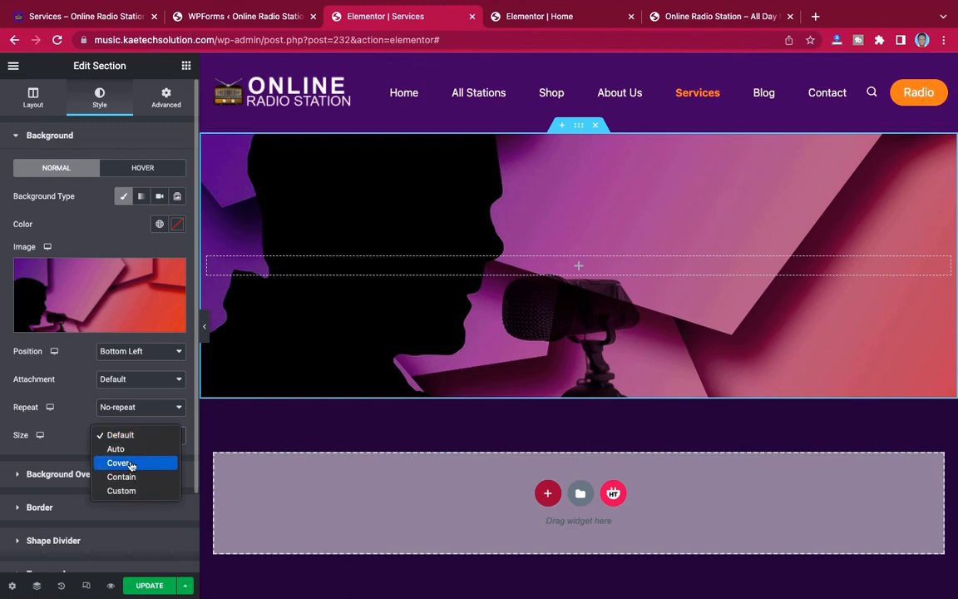
{"action": "left_click", "coordinate": [130, 463]}
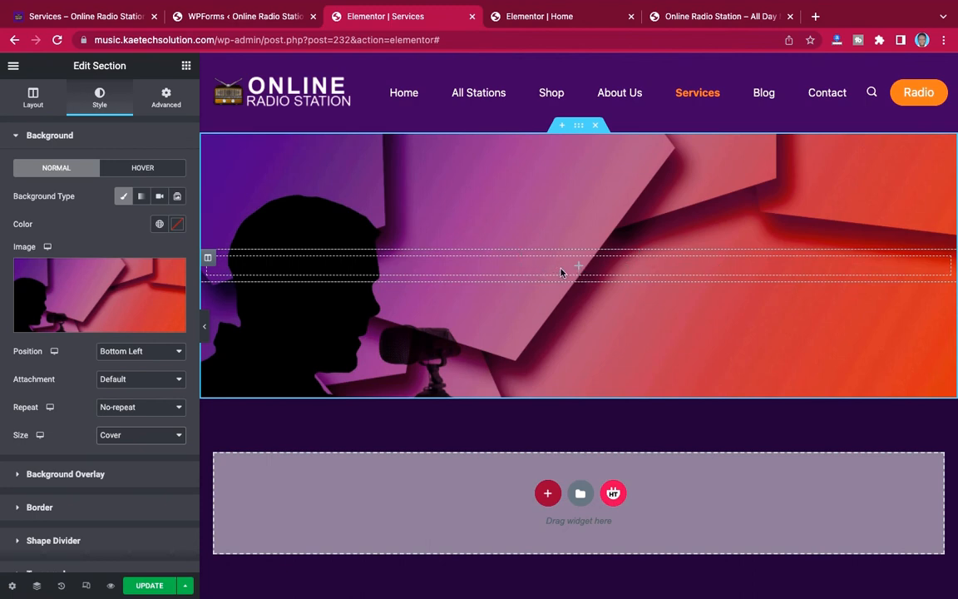
Add a Heading widget to the banner section with the title "Ours Services" and center it
{"action": "left_click", "coordinate": [187, 66]}
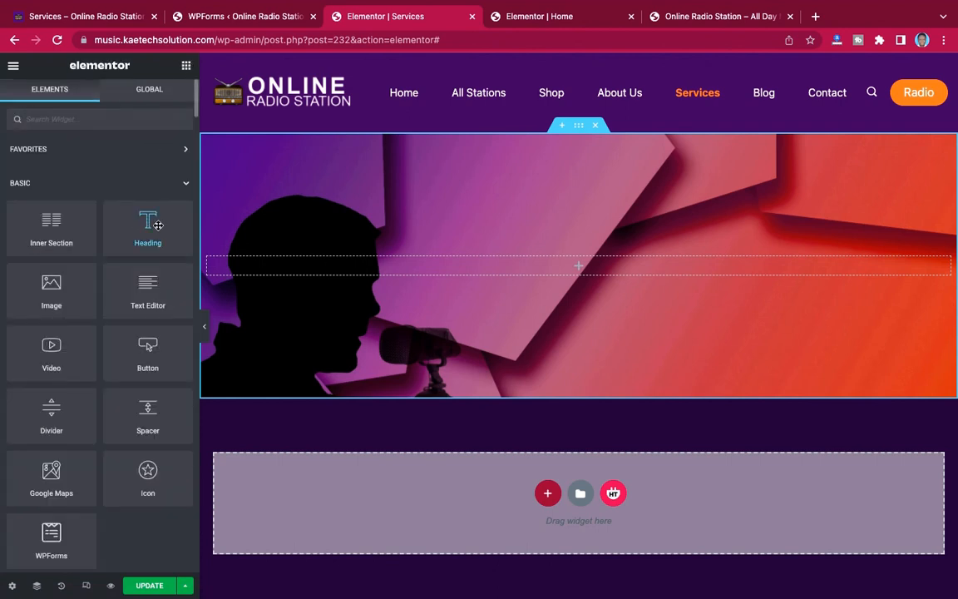
{"action": "left_click_drag", "start_coordinate": [158, 225], "coordinate": [1, 177]}
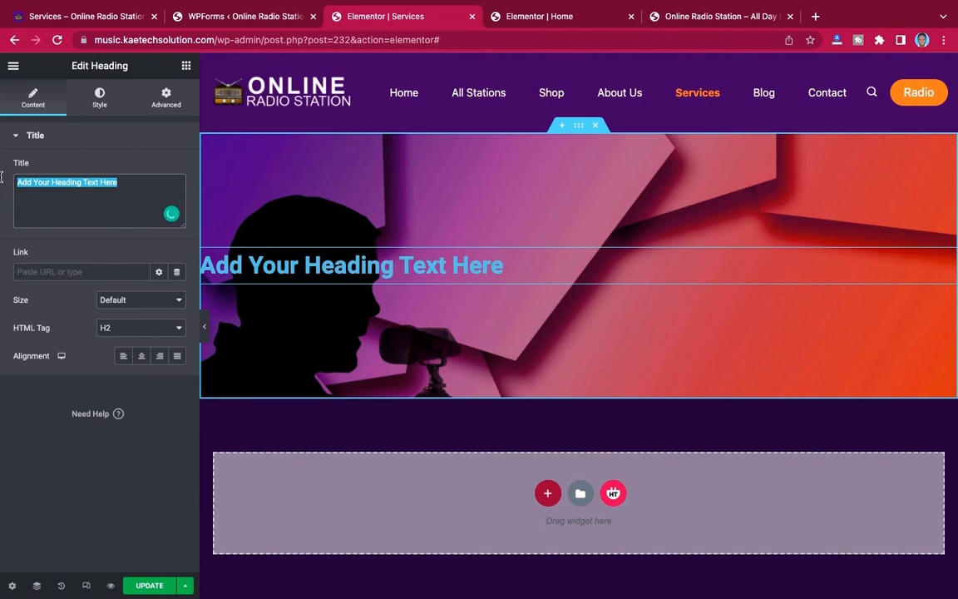
{"action": "type", "text": "Ours "}
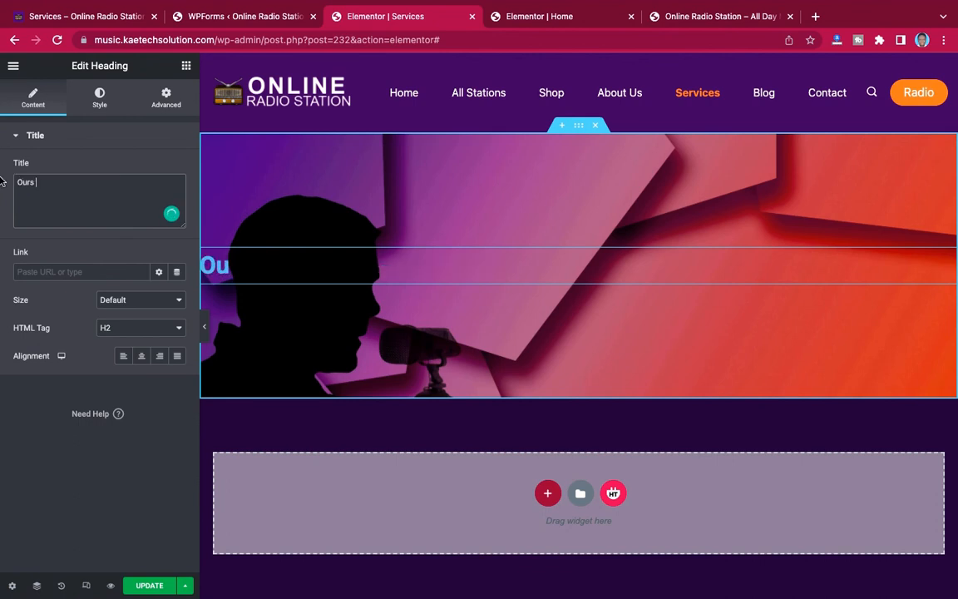
{"action": "type", "text": "Services"}
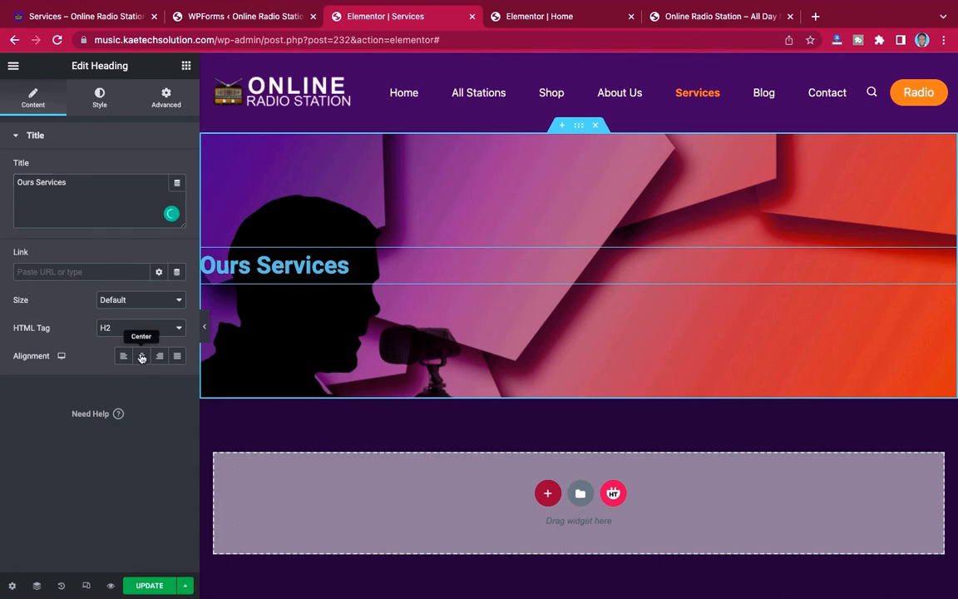
{"action": "left_click", "coordinate": [141, 356]}
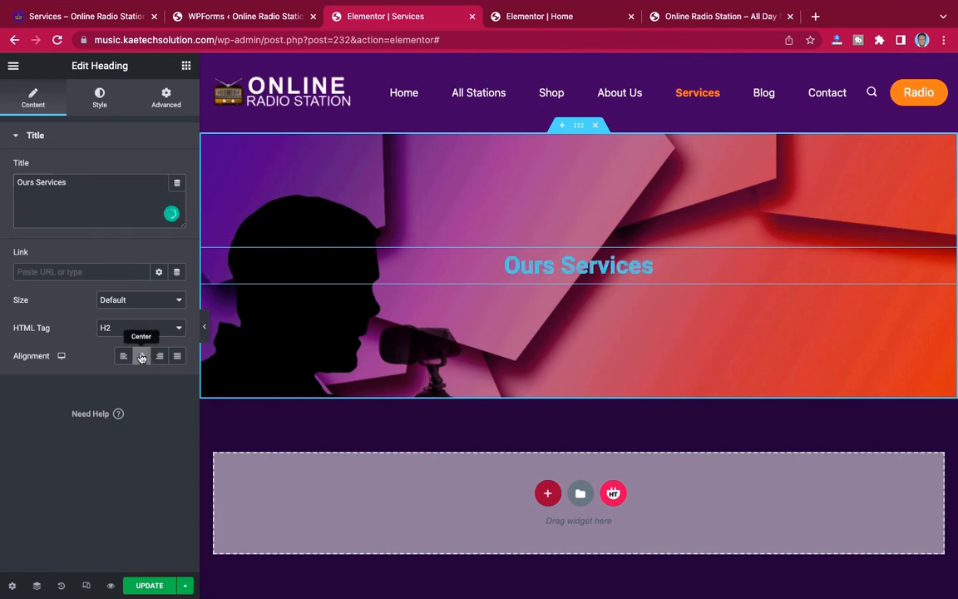
Set the banner heading's text color to white
{"action": "left_click", "coordinate": [100, 98]}
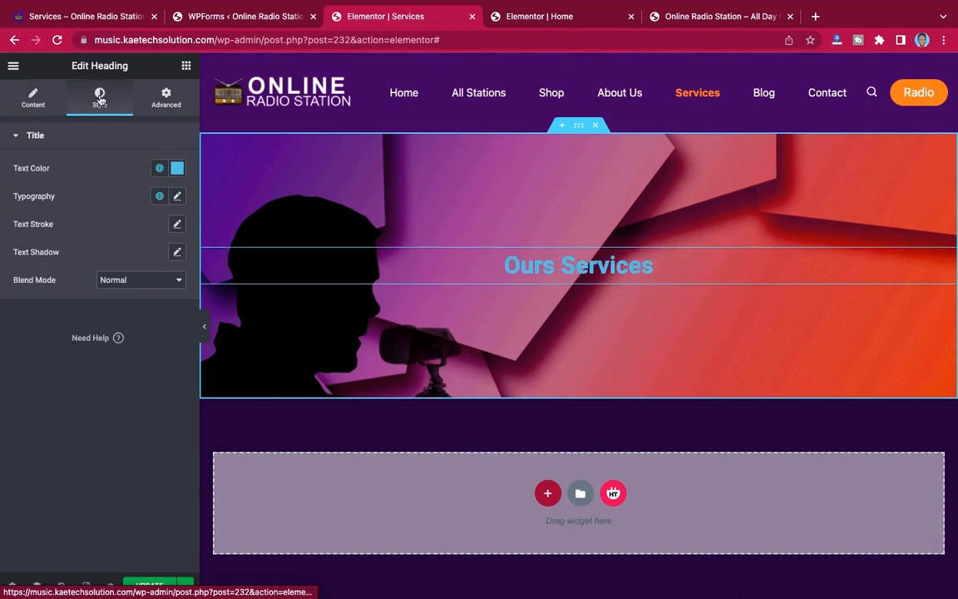
{"action": "left_click", "coordinate": [177, 171]}
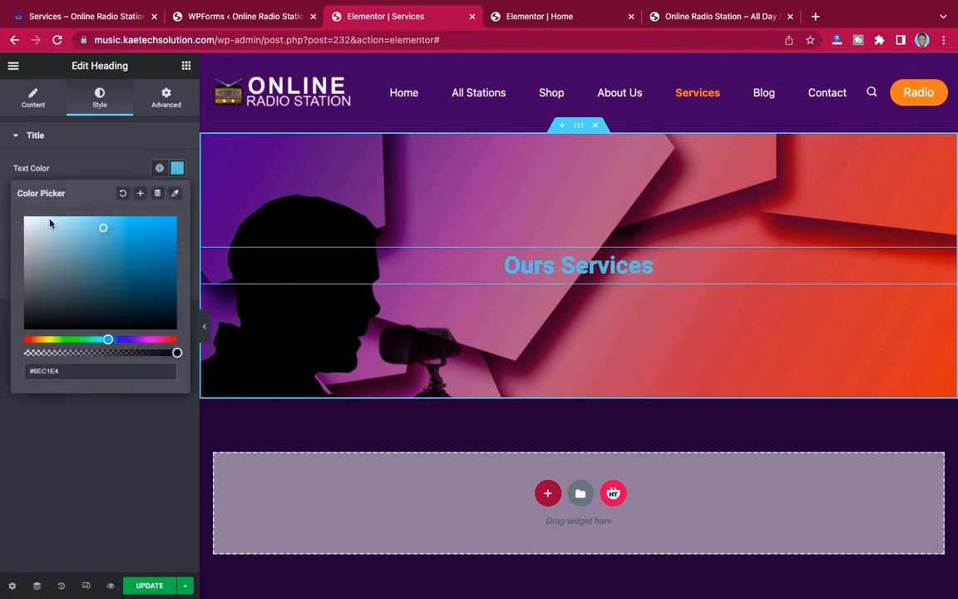
{"action": "left_click_drag", "start_coordinate": [37, 225], "coordinate": [20, 212]}
{"action": "left_click", "coordinate": [87, 150]}
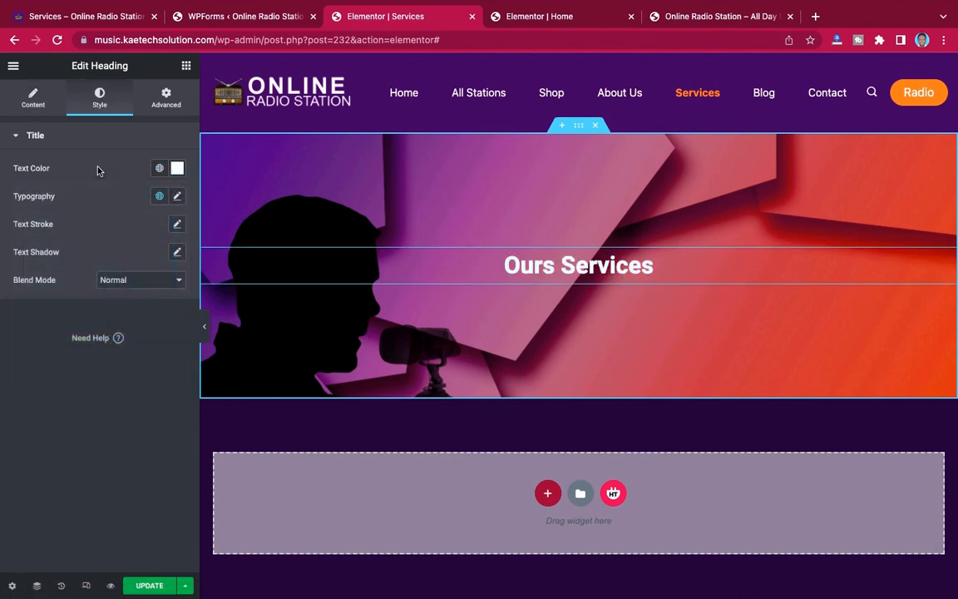
Set the banner heading's typography to the Montserrat family, size 48 px and weight 800
{"action": "left_click", "coordinate": [178, 197]}
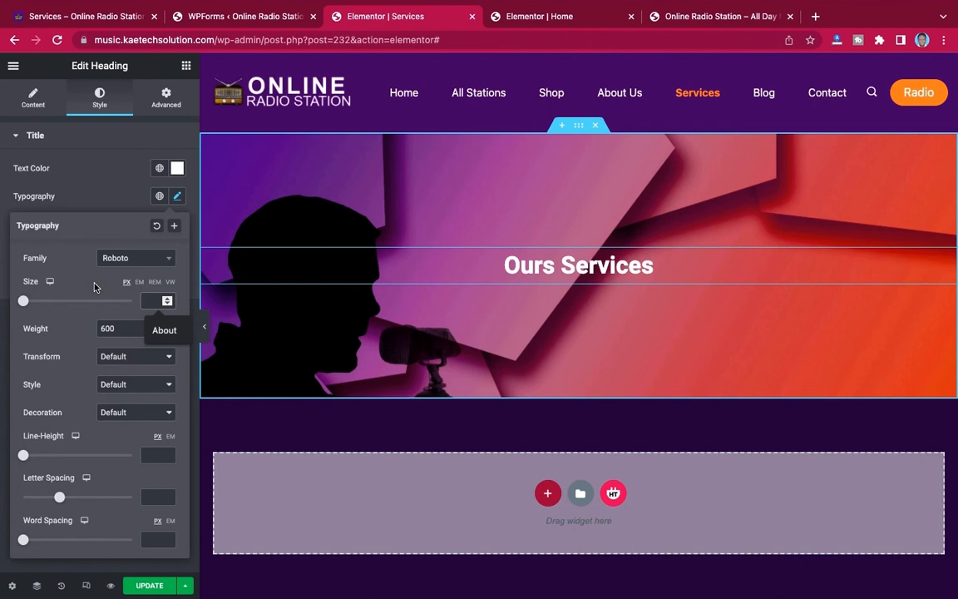
{"action": "type", "text": "40"}
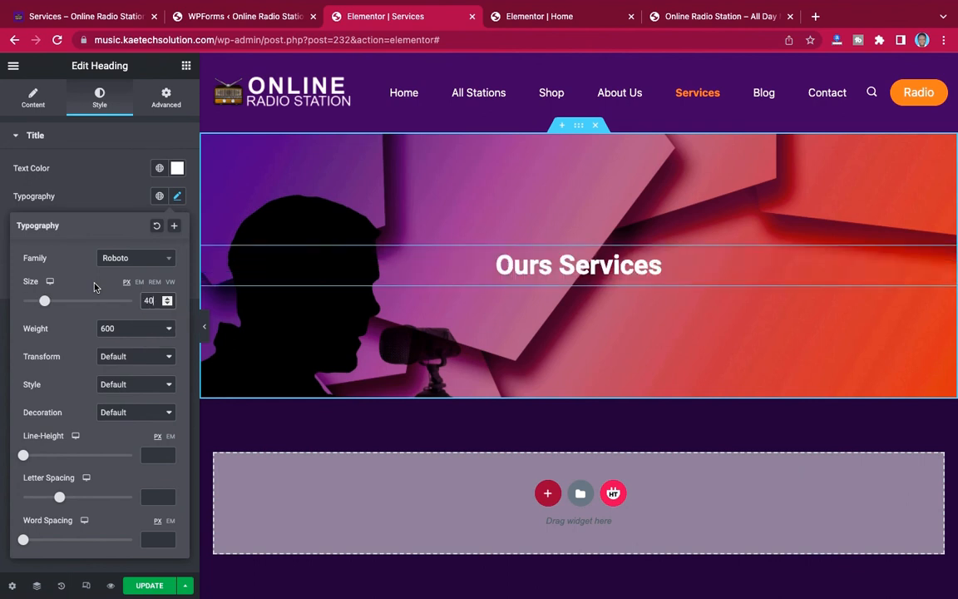
{"action": "key", "text": "BackSpace"}
{"action": "type", "text": "8"}
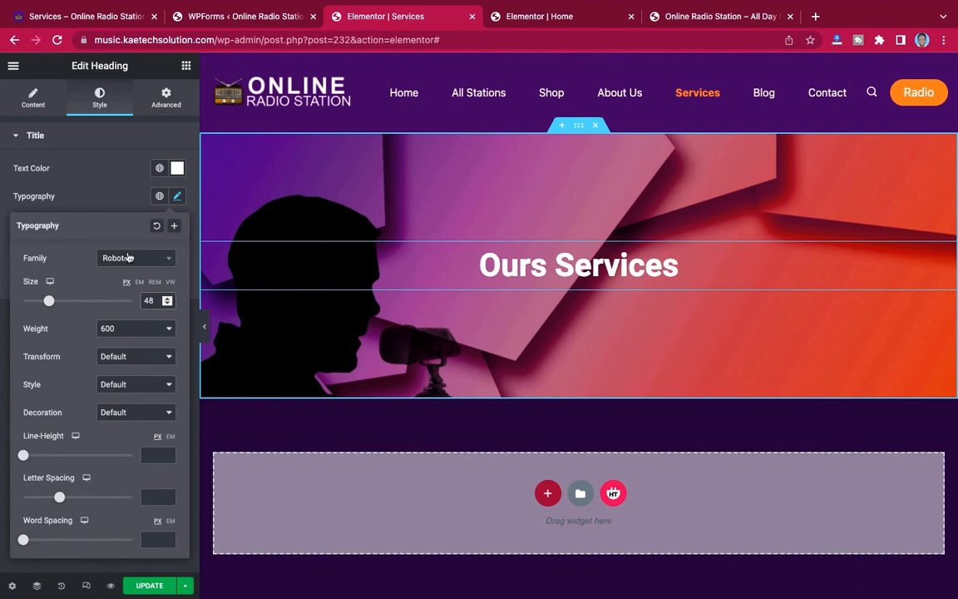
{"action": "left_click", "coordinate": [128, 260]}
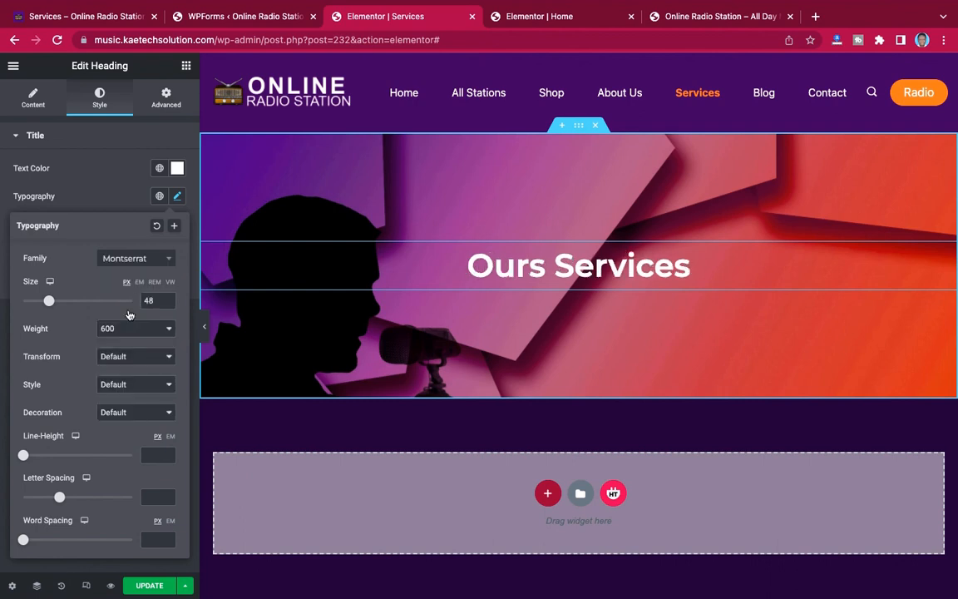
{"action": "left_click", "coordinate": [136, 330]}
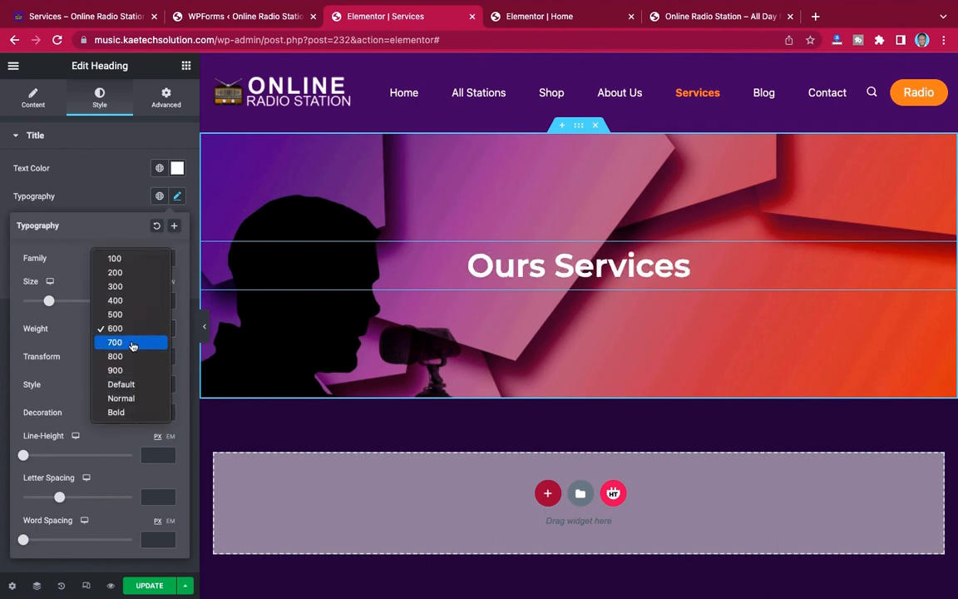
{"action": "left_click", "coordinate": [129, 356]}
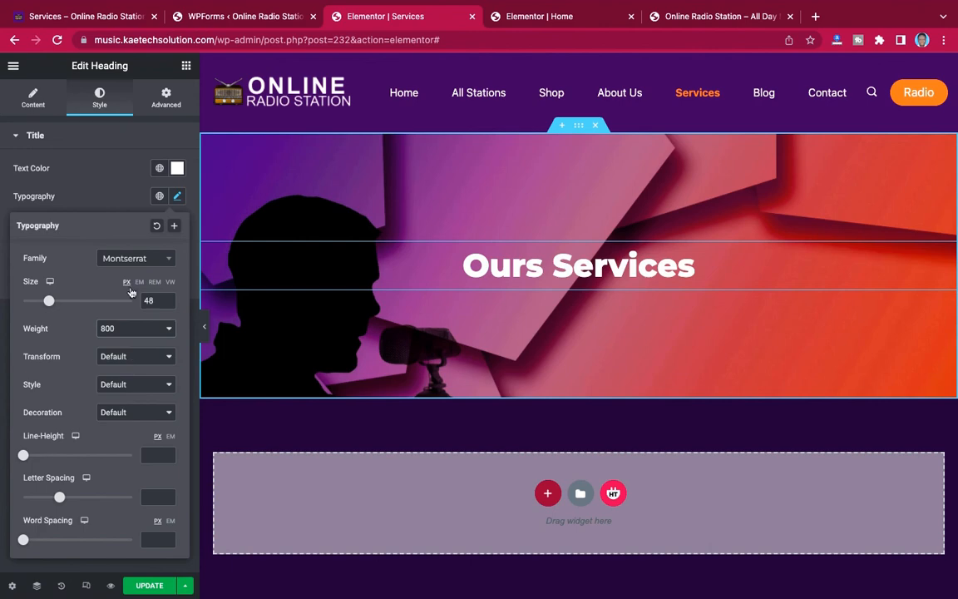
{"action": "left_click", "coordinate": [116, 208]}
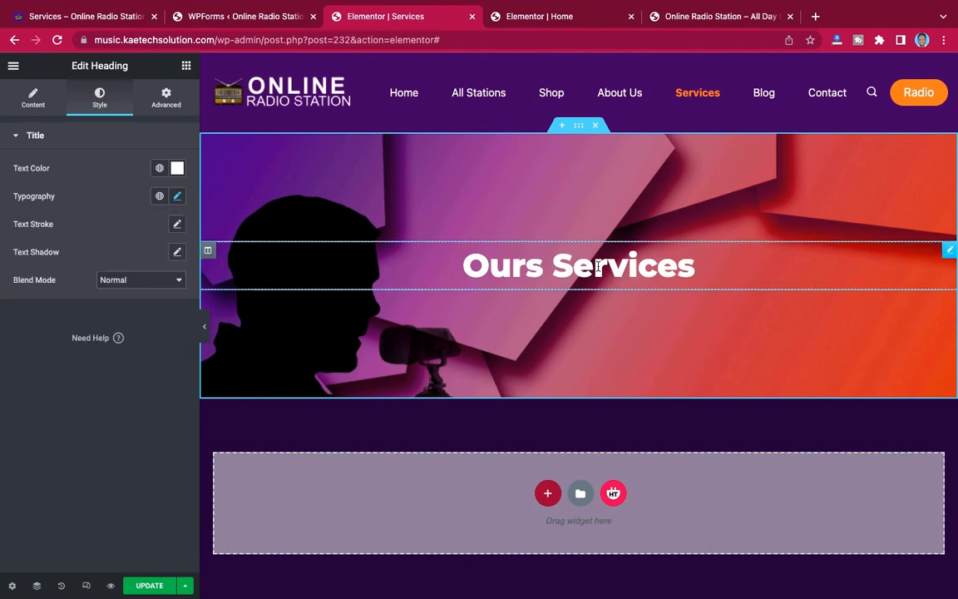
Check the flip box layout on the reference Services page and add a three-column section below the banner with 90 px top and bottom margins
{"action": "scroll", "coordinate": [597, 266], "scroll_direction": "down", "scroll_amount": 1}
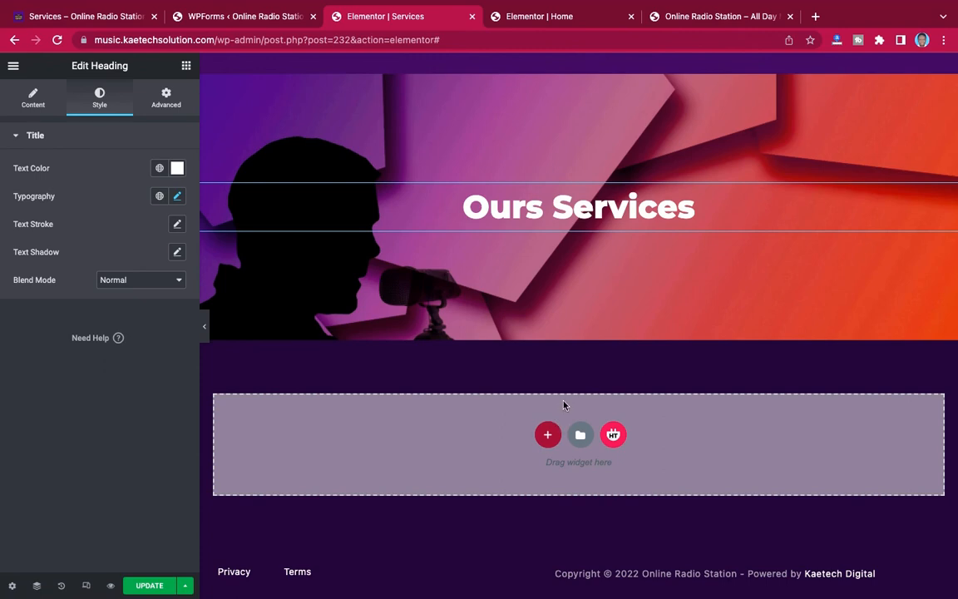
{"action": "left_click", "coordinate": [94, 16]}
{"action": "scroll", "coordinate": [242, 330], "scroll_direction": "down", "scroll_amount": 5}
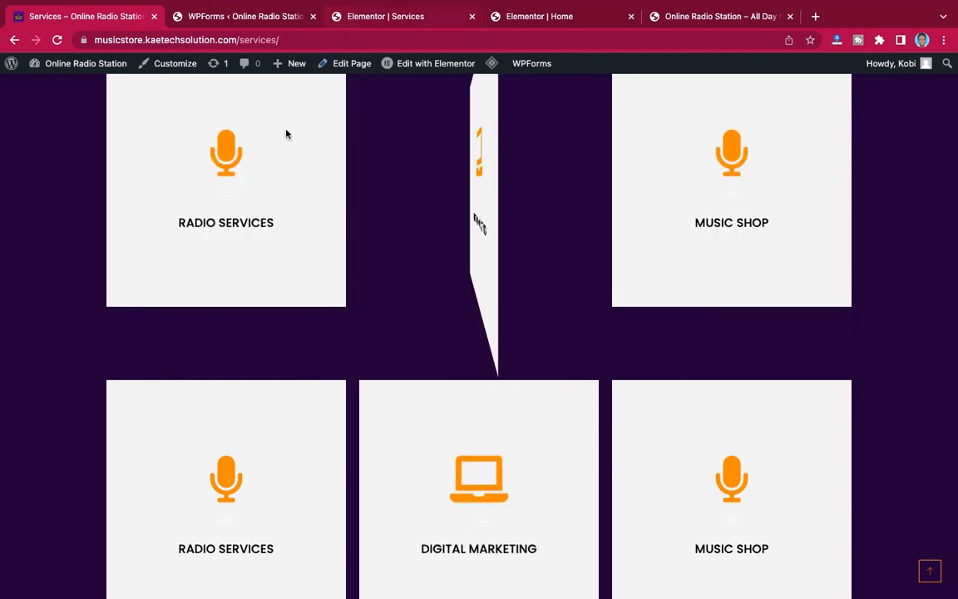
{"action": "left_click", "coordinate": [406, 16]}
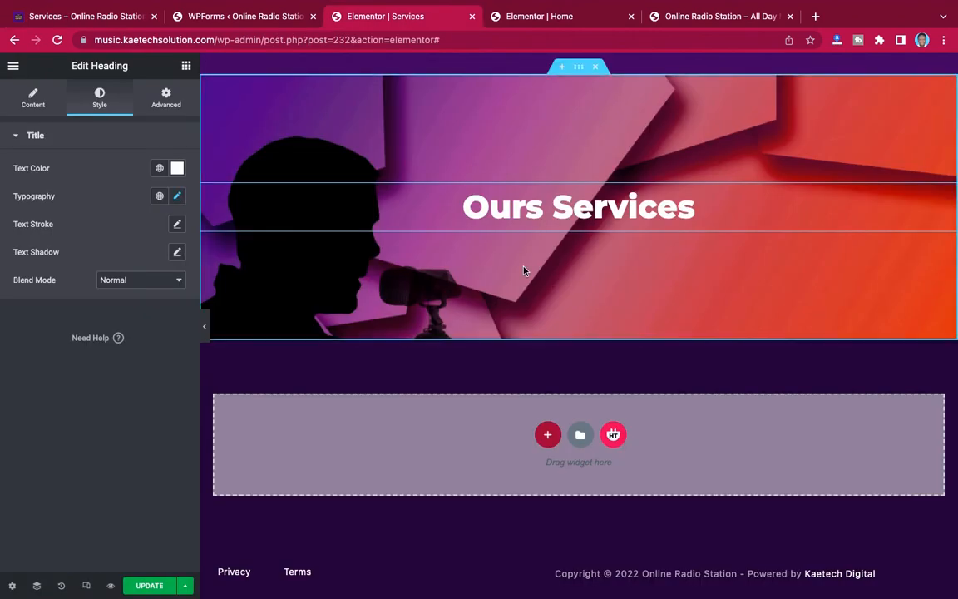
{"action": "left_click", "coordinate": [547, 434]}
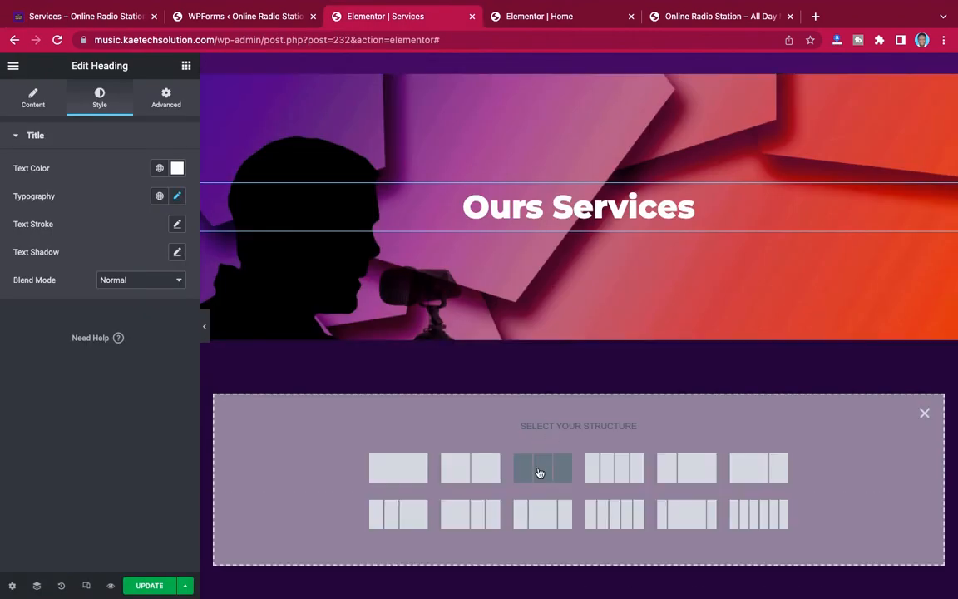
{"action": "left_click", "coordinate": [538, 472]}
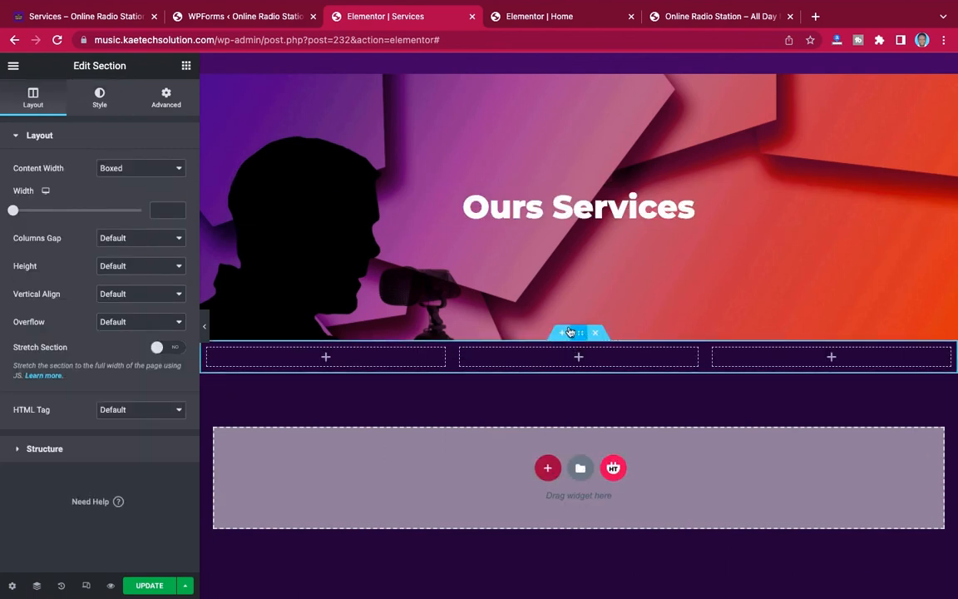
{"action": "left_click", "coordinate": [171, 104]}
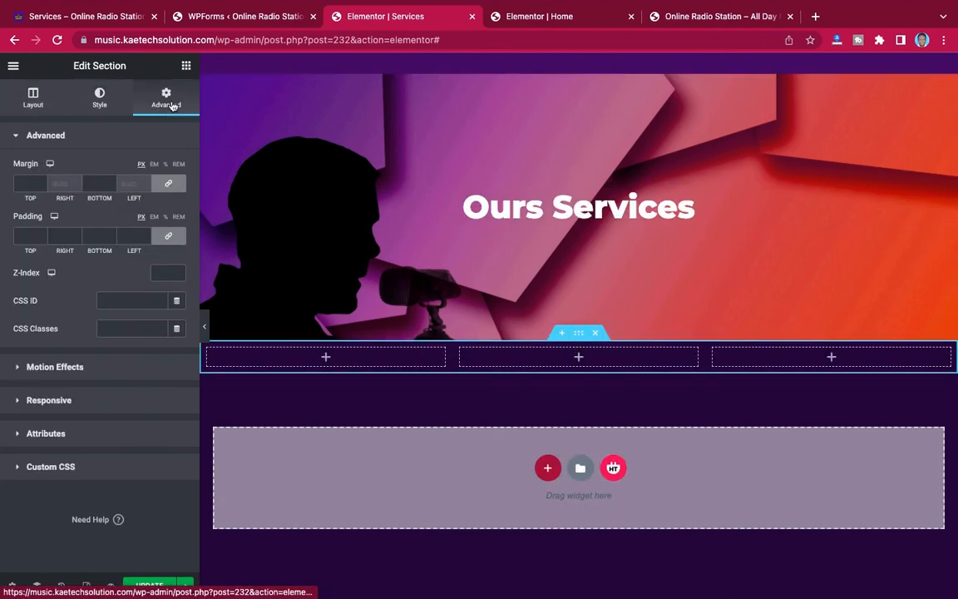
{"action": "left_click", "coordinate": [22, 183]}
{"action": "type", "text": "90"}
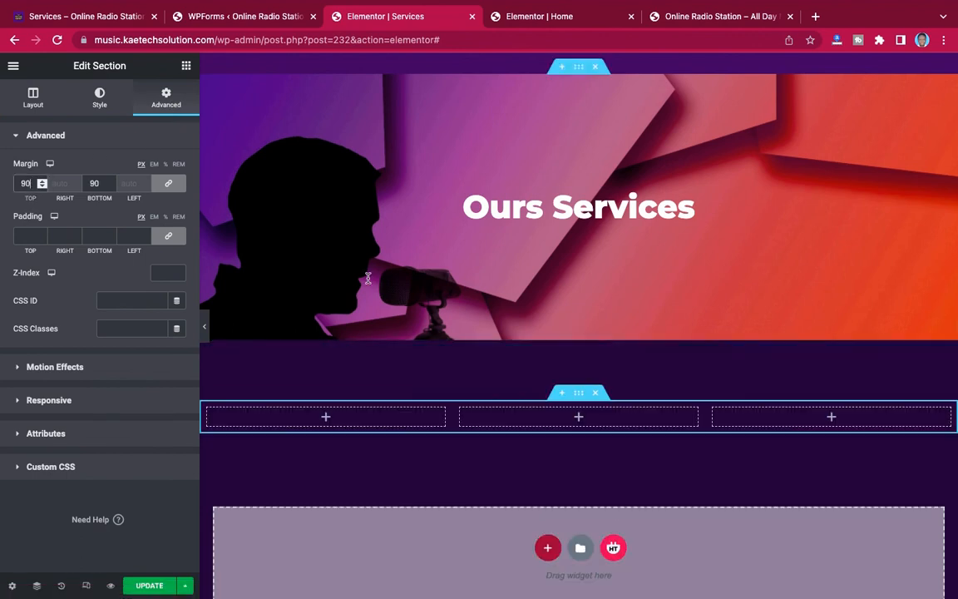
Place a Sina Flip Box in the new section's first column, try the Image icon format and return it to Icon
{"action": "scroll", "coordinate": [546, 337], "scroll_direction": "down", "scroll_amount": 3}
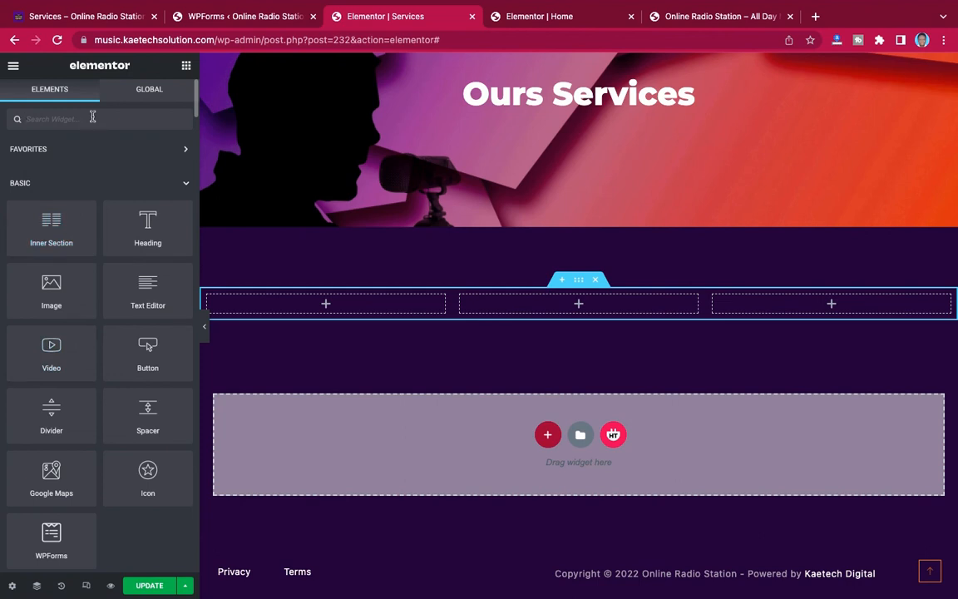
{"action": "type", "text": "box"}
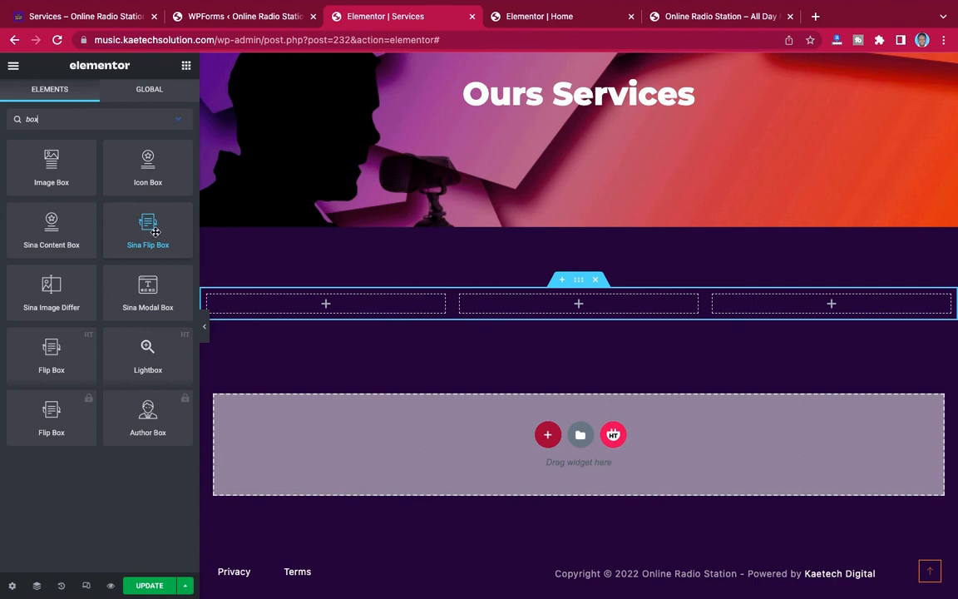
{"action": "left_click_drag", "start_coordinate": [142, 226], "coordinate": [312, 308]}
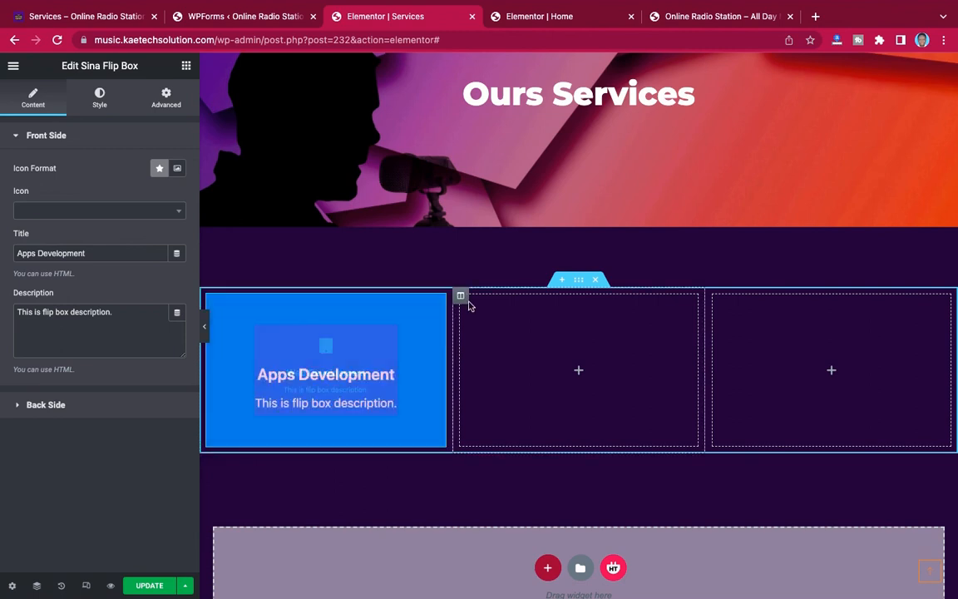
{"action": "left_click", "coordinate": [177, 170]}
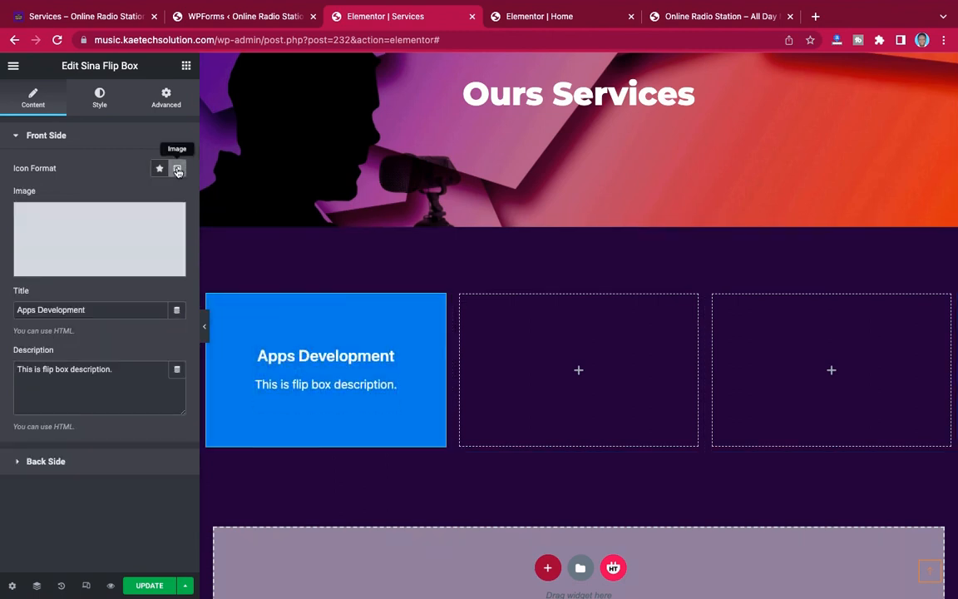
{"action": "left_click", "coordinate": [160, 169]}
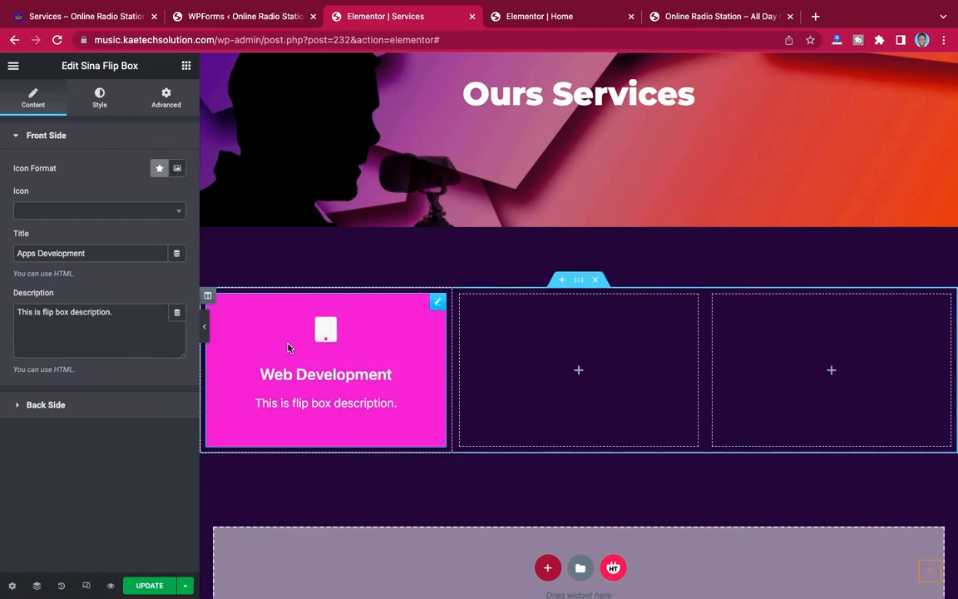
Try the Horizontal Flip and Vertical Flip effects on the Sina Flip Box in the first column
{"action": "left_click", "coordinate": [99, 97]}
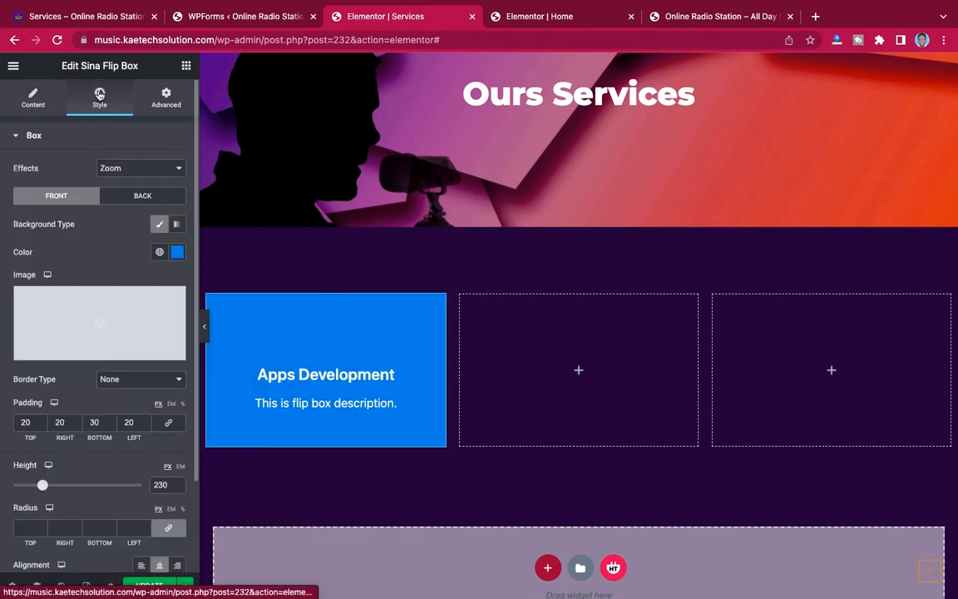
{"action": "left_click", "coordinate": [142, 173]}
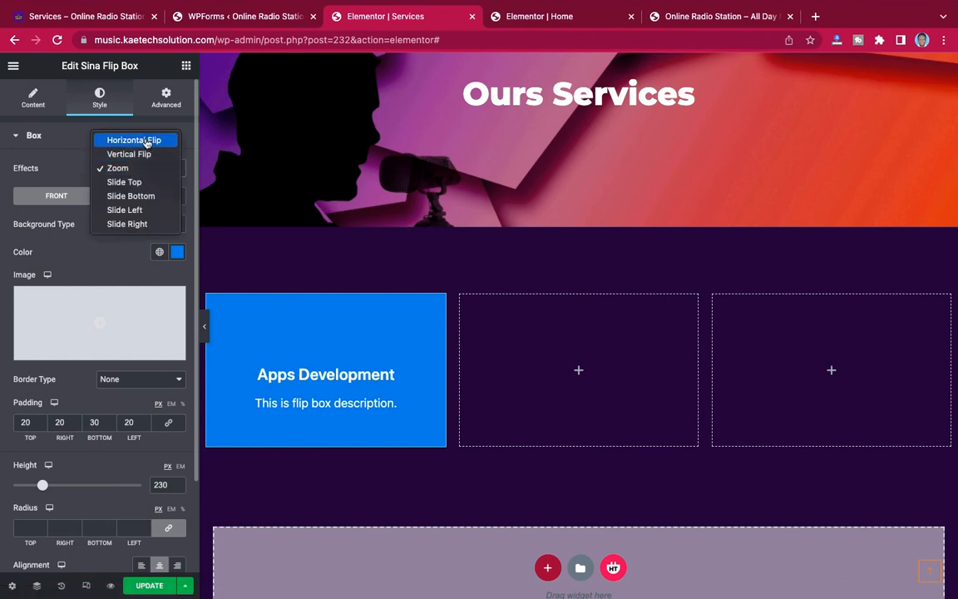
{"action": "left_click", "coordinate": [145, 141]}
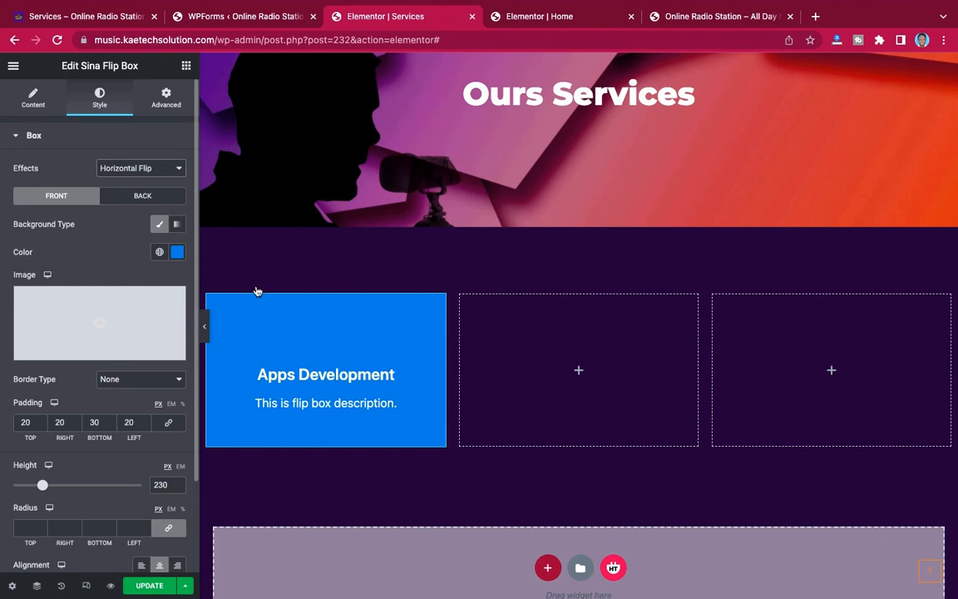
{"action": "mouse_move", "coordinate": [270, 326]}
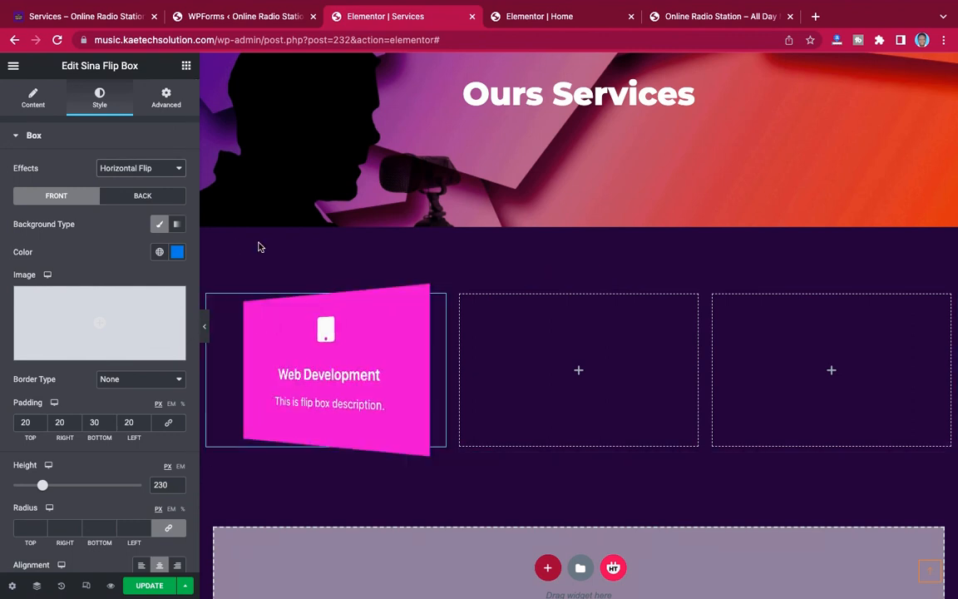
{"action": "left_click", "coordinate": [141, 168]}
{"action": "left_click", "coordinate": [142, 182]}
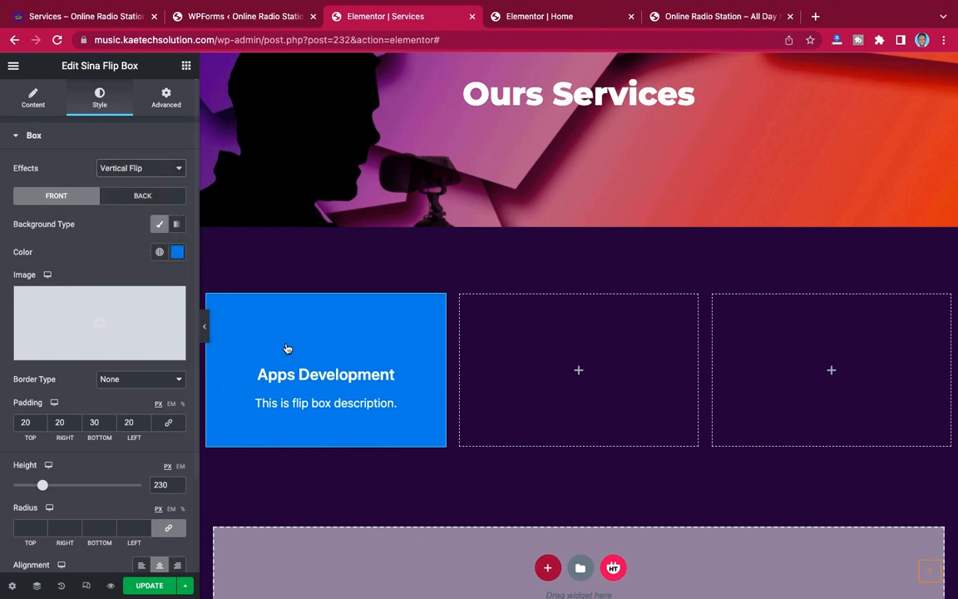
Search the widgets for "box" and place the HT Flip Box in the section's middle column
{"action": "left_click", "coordinate": [187, 66]}
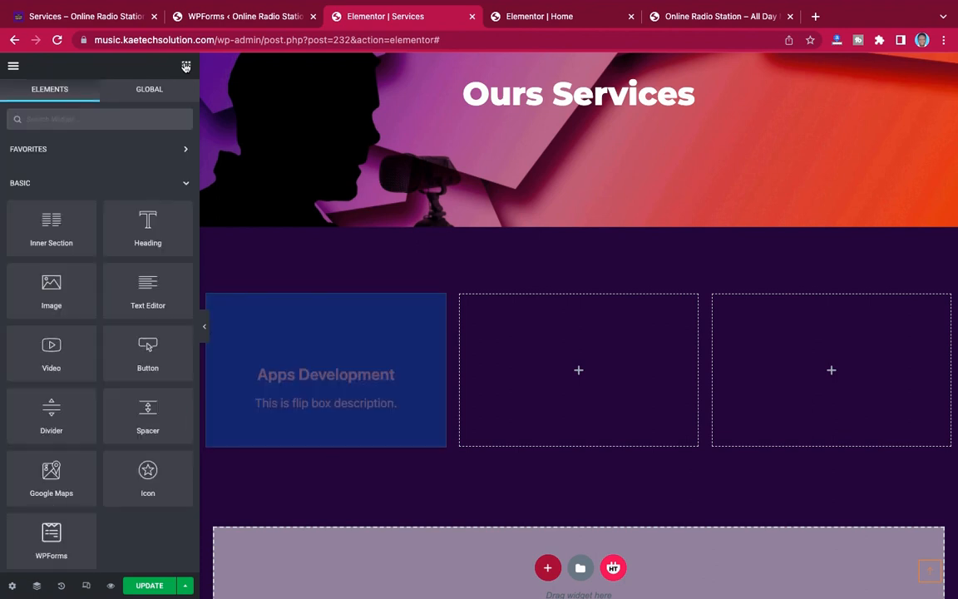
{"action": "left_click", "coordinate": [108, 119]}
{"action": "type", "text": "box"}
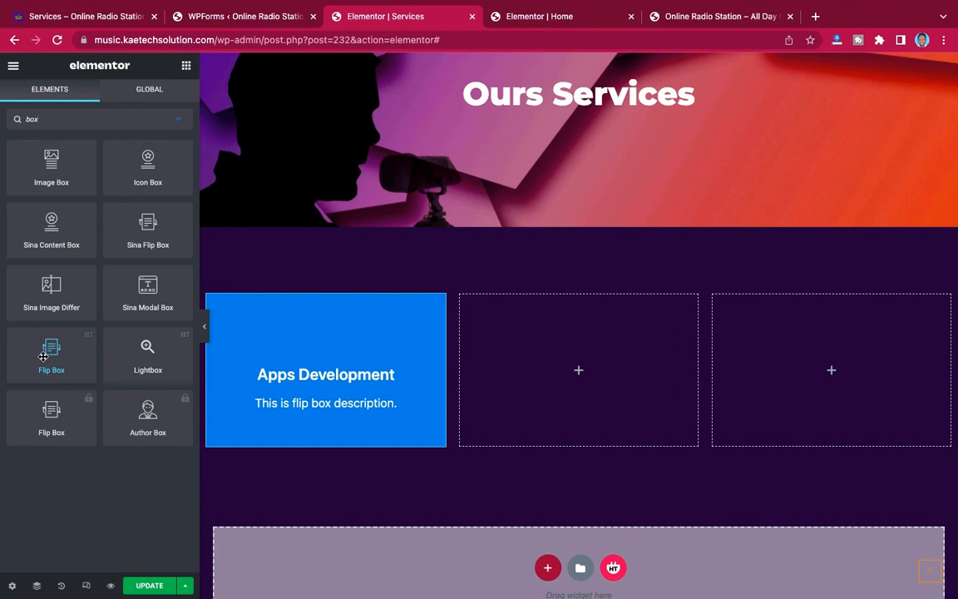
{"action": "left_click_drag", "start_coordinate": [43, 355], "coordinate": [607, 382]}
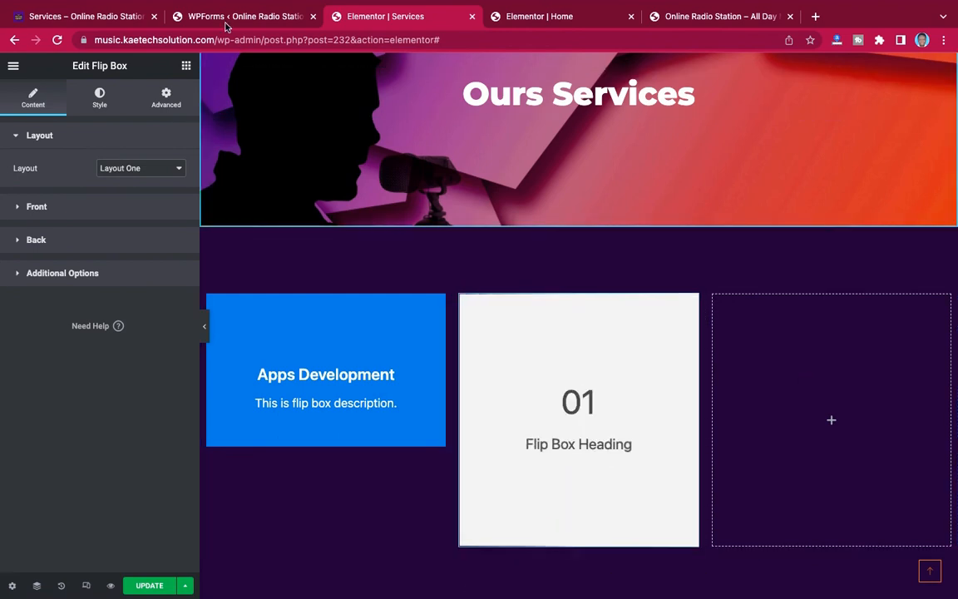
Compare the new box with the reference Services page and delete the Sina Flip Box from the first column
{"action": "left_click", "coordinate": [121, 23]}
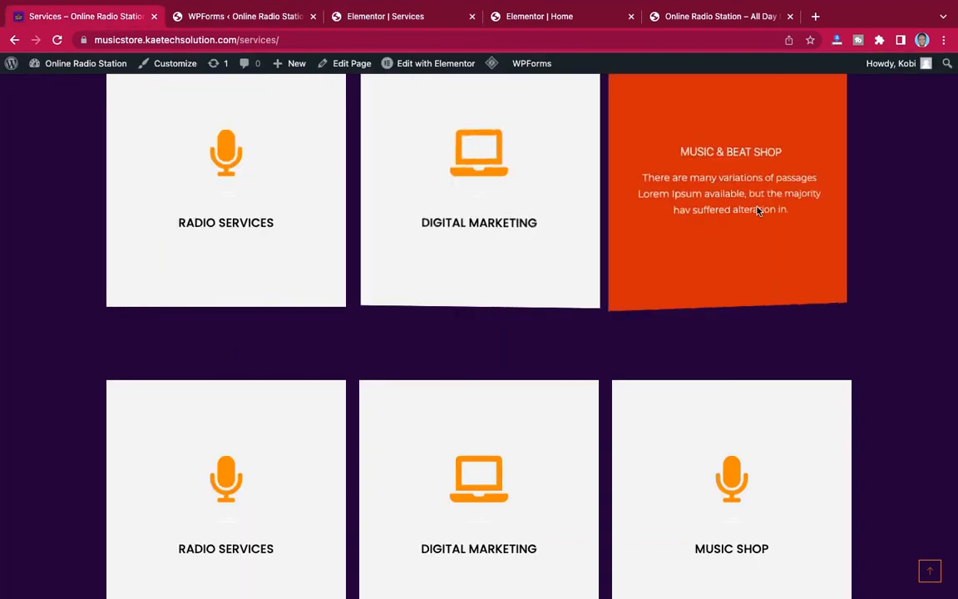
{"action": "left_click", "coordinate": [379, 20]}
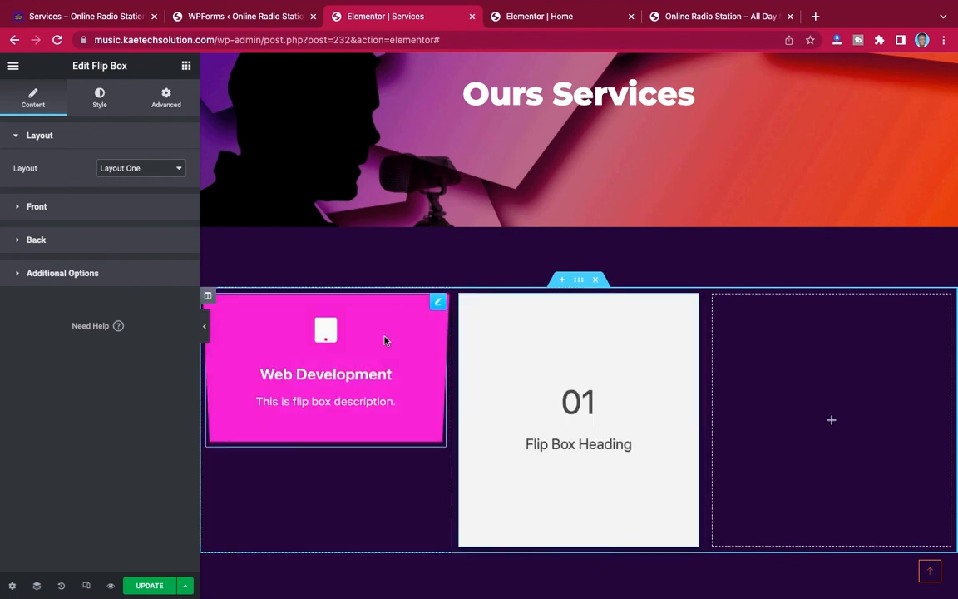
{"action": "right_click", "coordinate": [435, 304]}
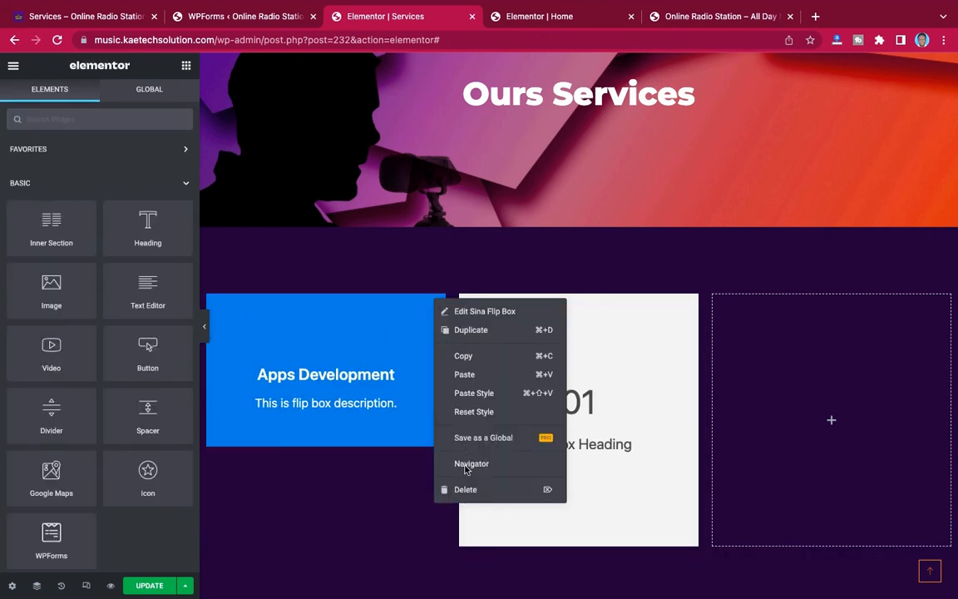
{"action": "left_click", "coordinate": [436, 489]}
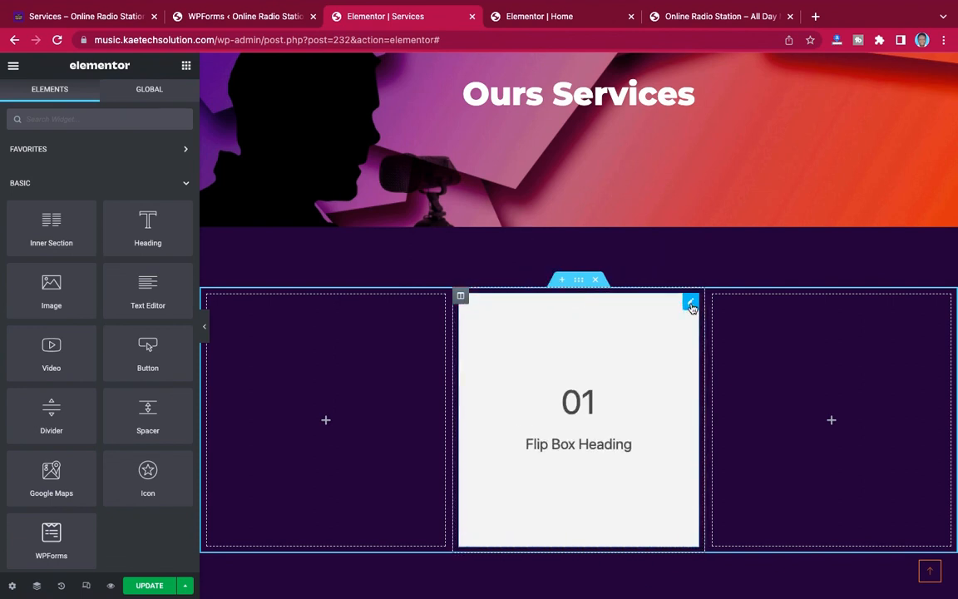
Set the Flip Box's front icon type to Icon and insert the plain microphone icon, matching the reference page
{"action": "left_click", "coordinate": [690, 304]}
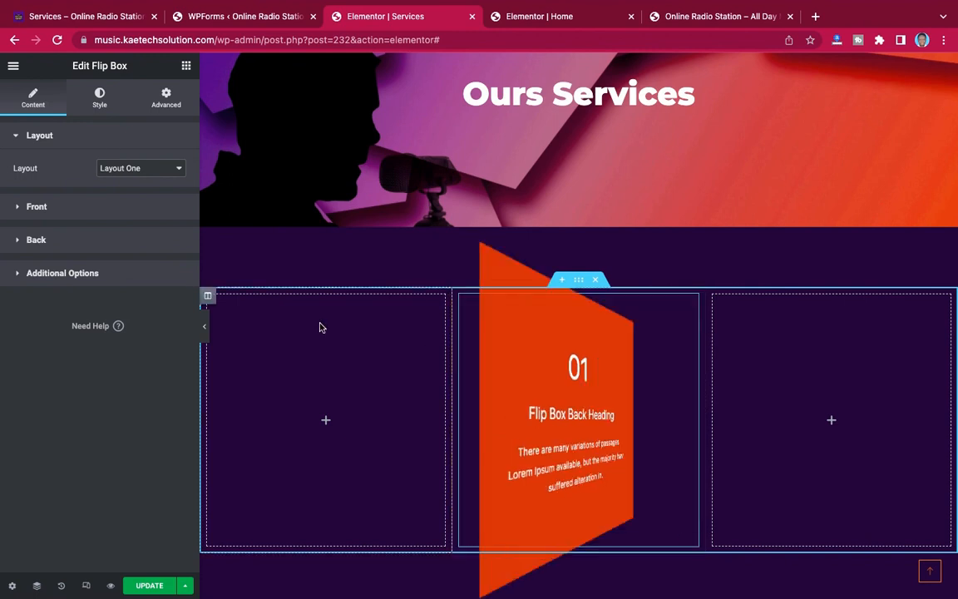
{"action": "left_click", "coordinate": [75, 206]}
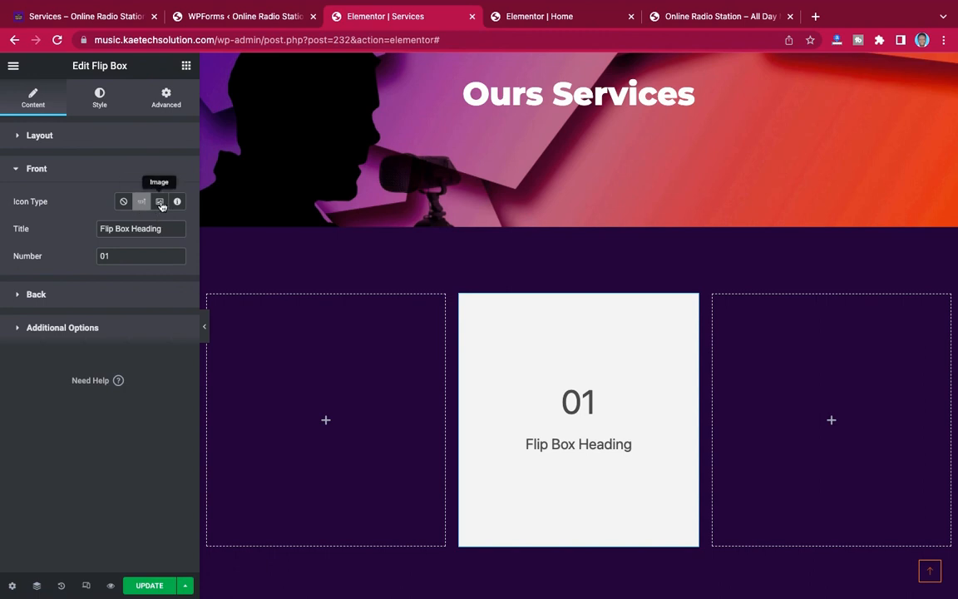
{"action": "left_click", "coordinate": [177, 202]}
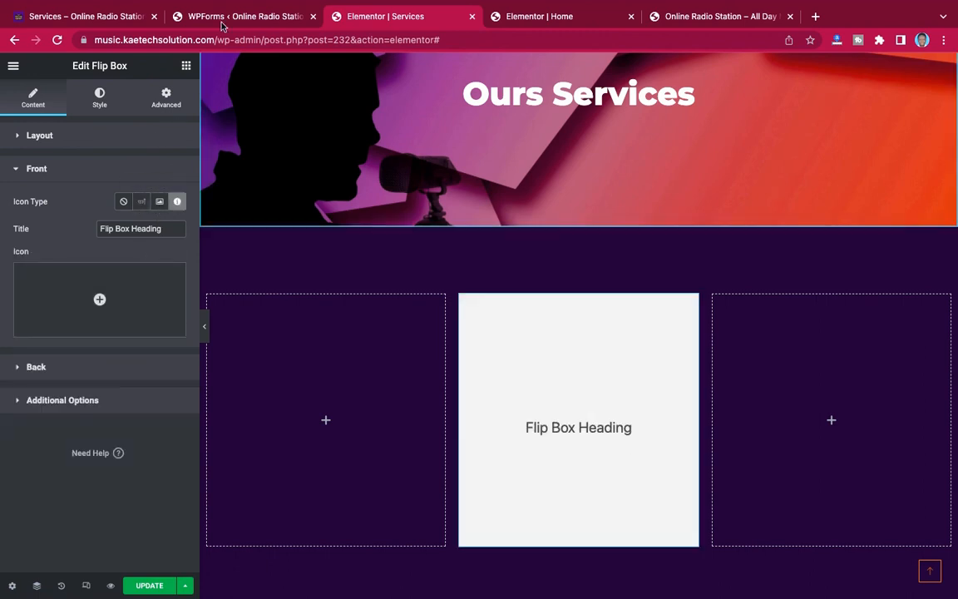
{"action": "left_click", "coordinate": [83, 16]}
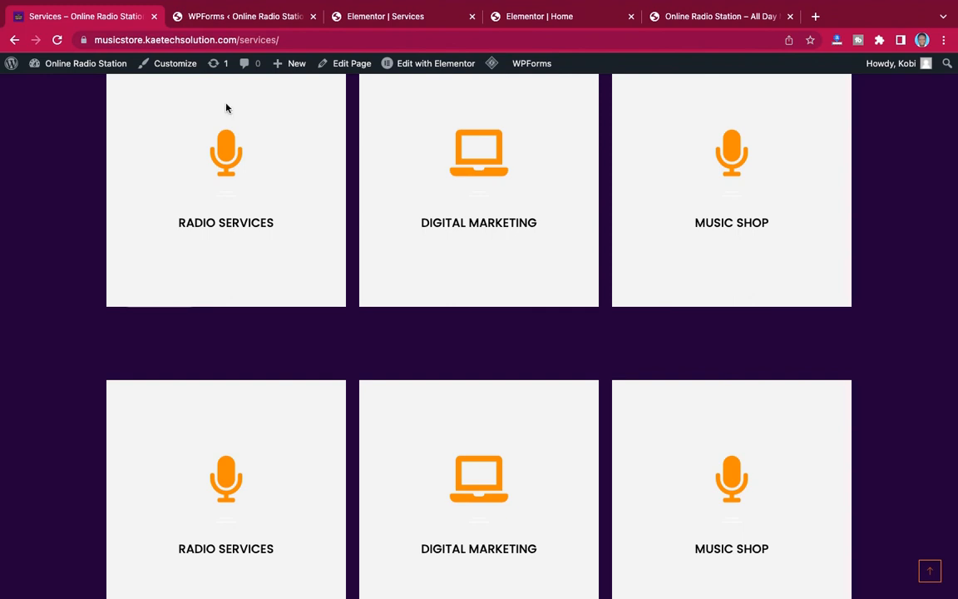
{"action": "left_click", "coordinate": [385, 16]}
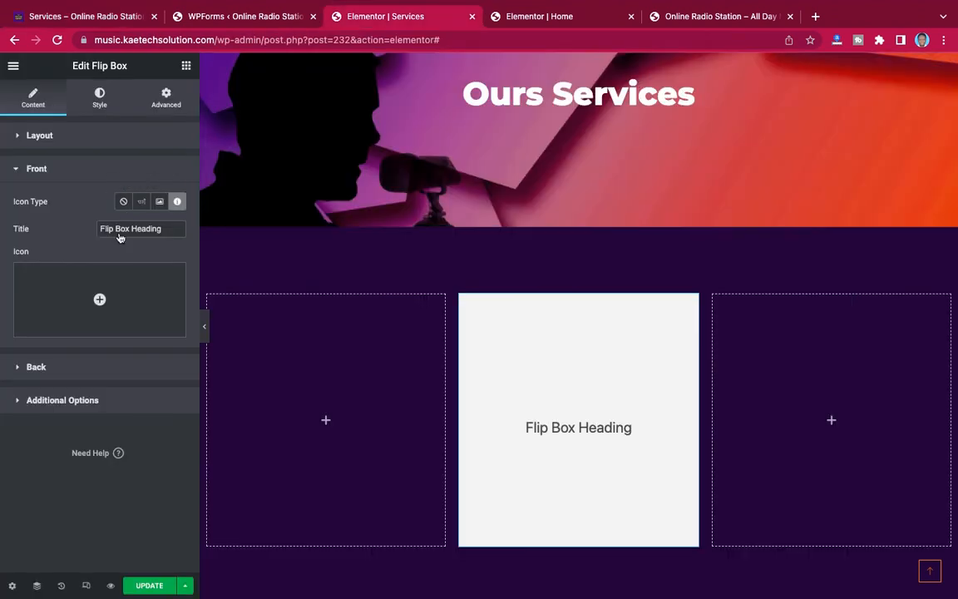
{"action": "left_click", "coordinate": [99, 294]}
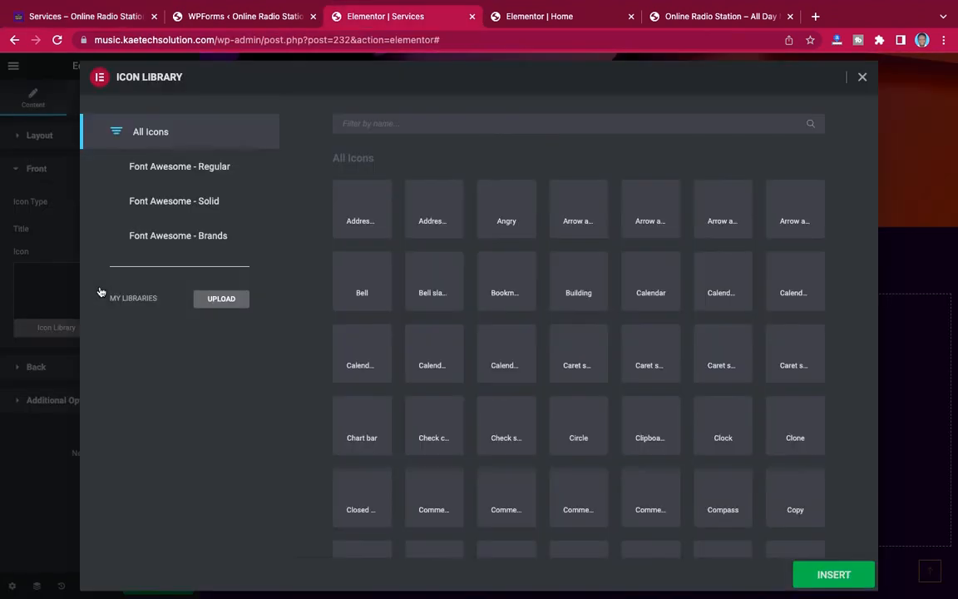
{"action": "left_click", "coordinate": [409, 124]}
{"action": "type", "text": "mic"}
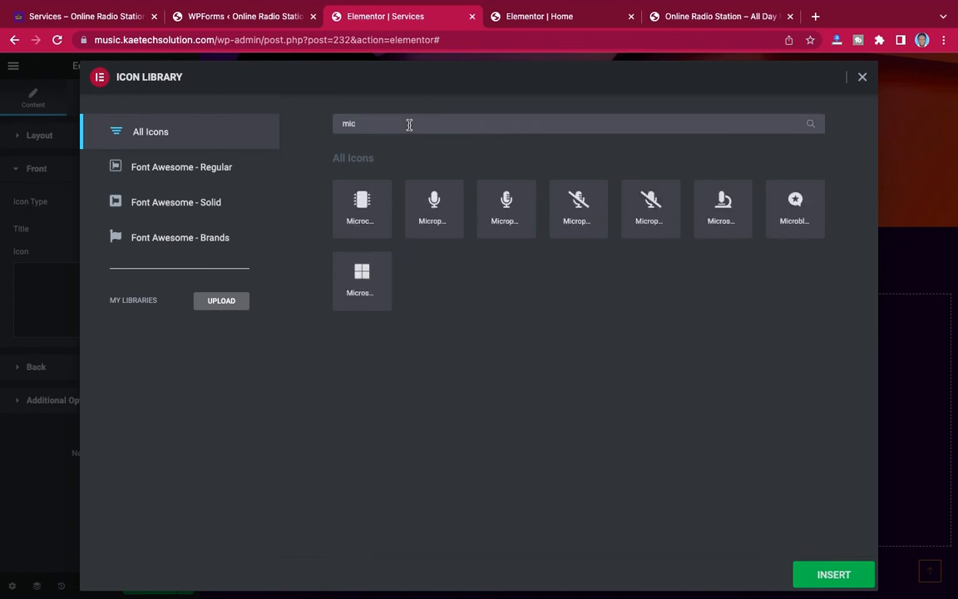
{"action": "left_click", "coordinate": [434, 207]}
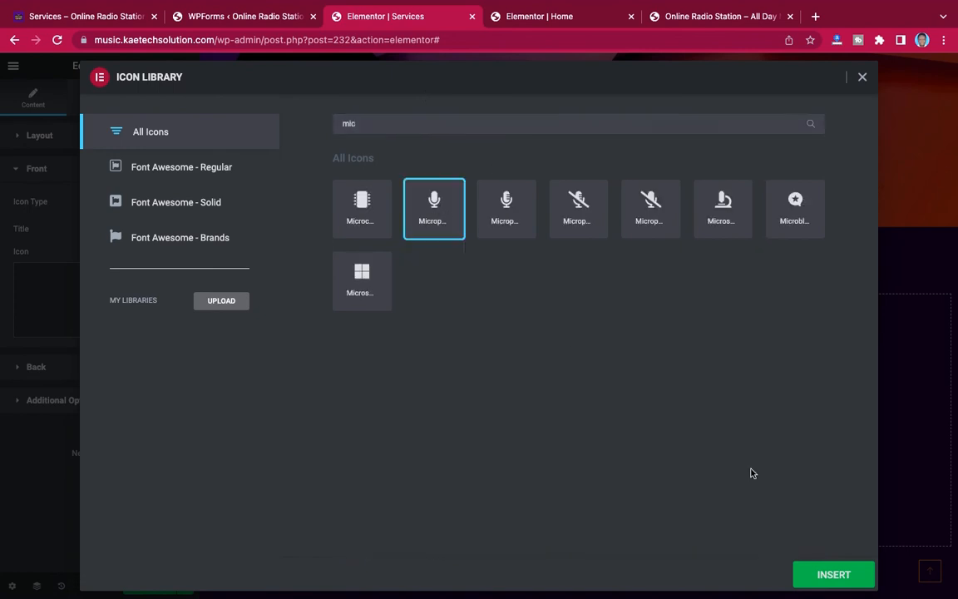
{"action": "left_click", "coordinate": [833, 574]}
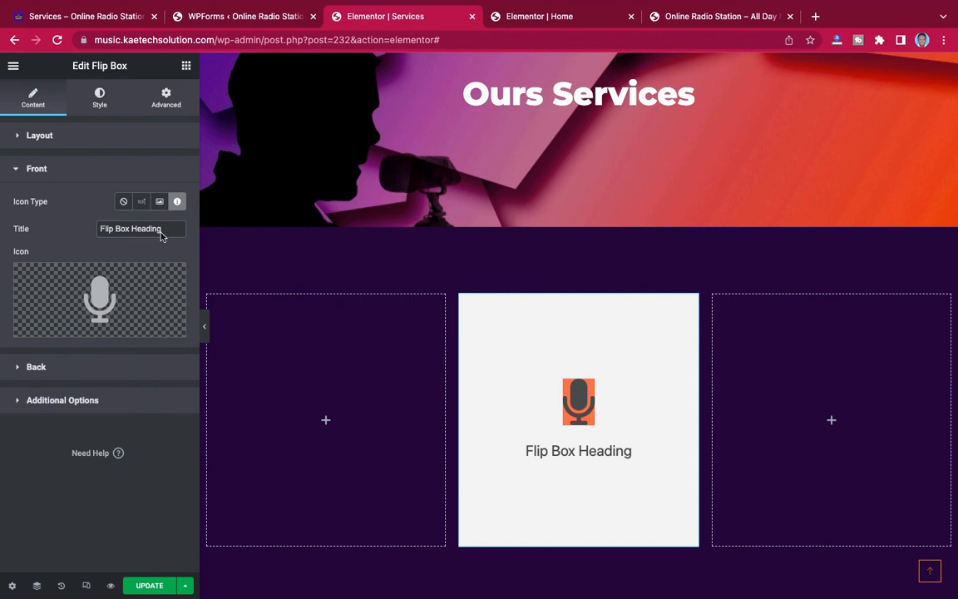
Check the reference page's first box title and set the Flip Box's front title to "RADIO SERVICES"
{"action": "left_click", "coordinate": [108, 20]}
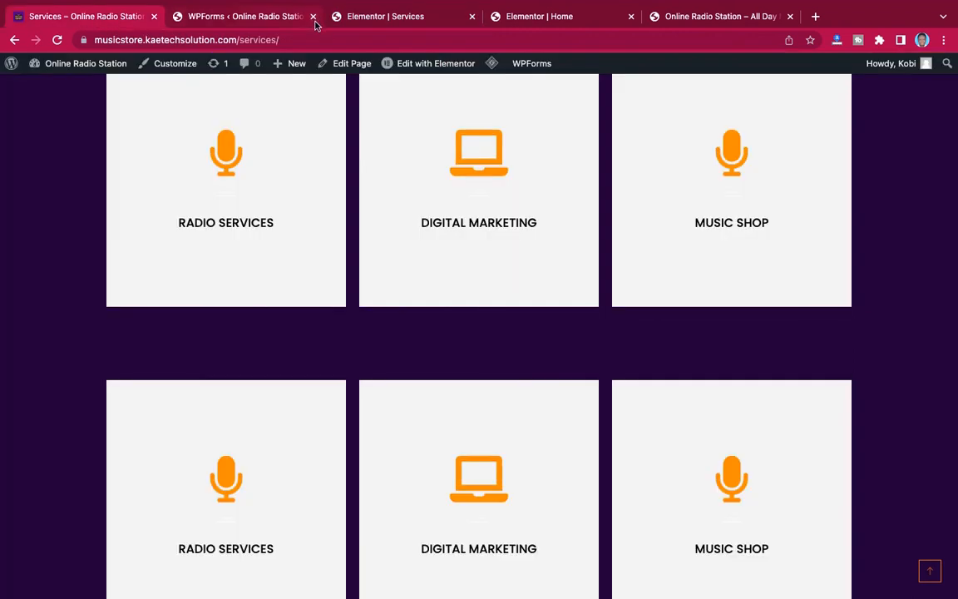
{"action": "left_click", "coordinate": [350, 18]}
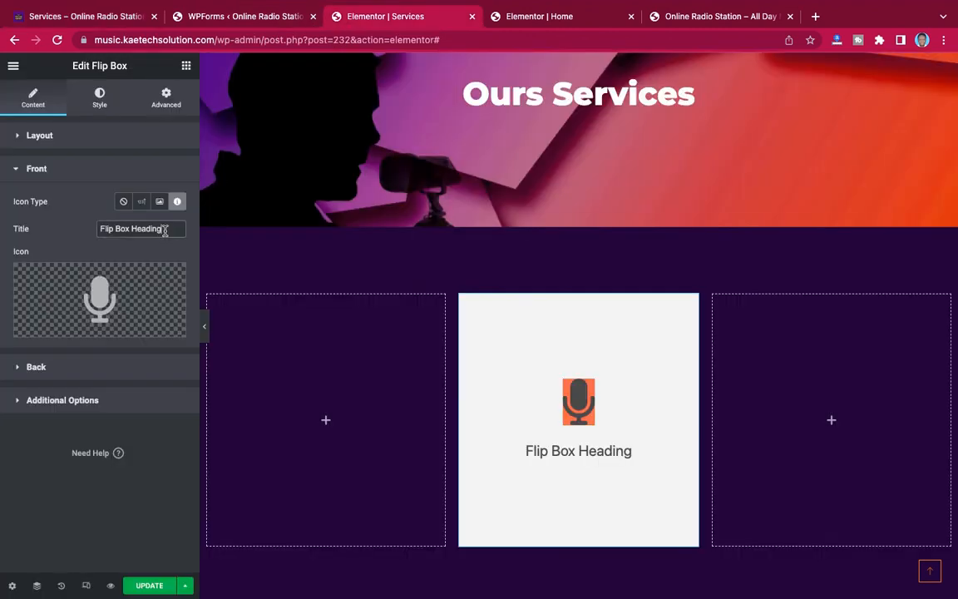
{"action": "left_click_drag", "start_coordinate": [165, 228], "coordinate": [75, 231]}
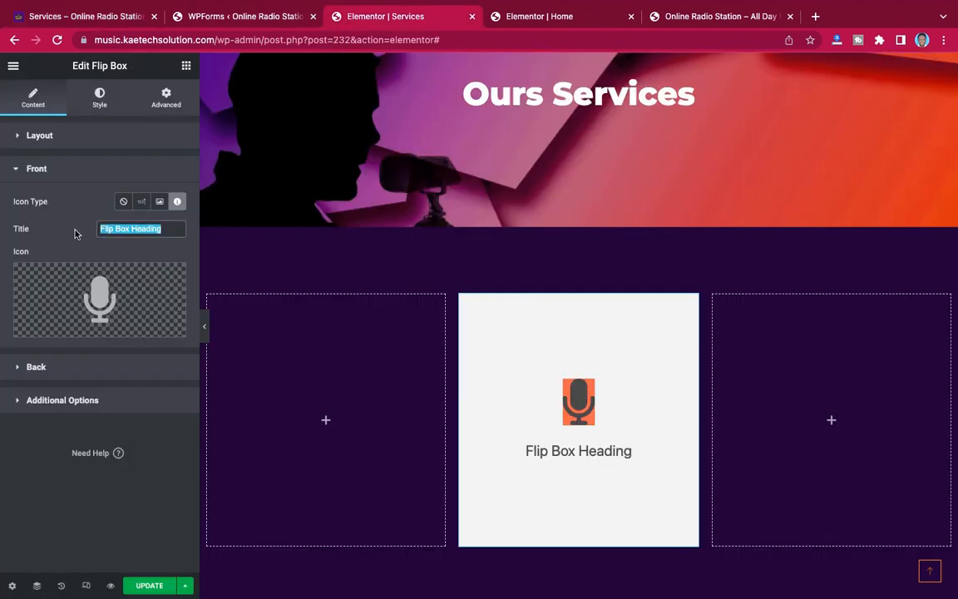
{"action": "type", "text": "RAD"}
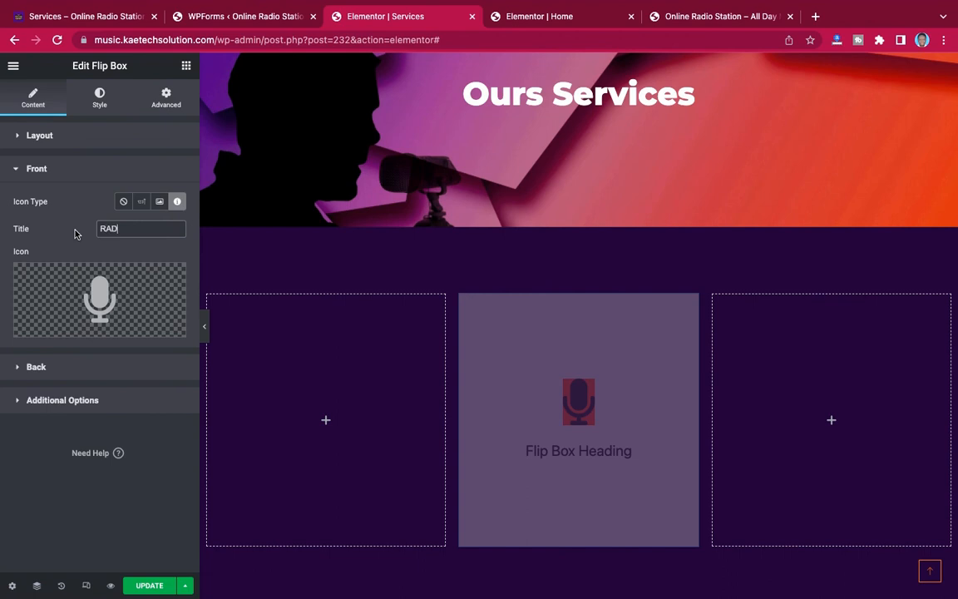
{"action": "type", "text": "IO SERVICES"}
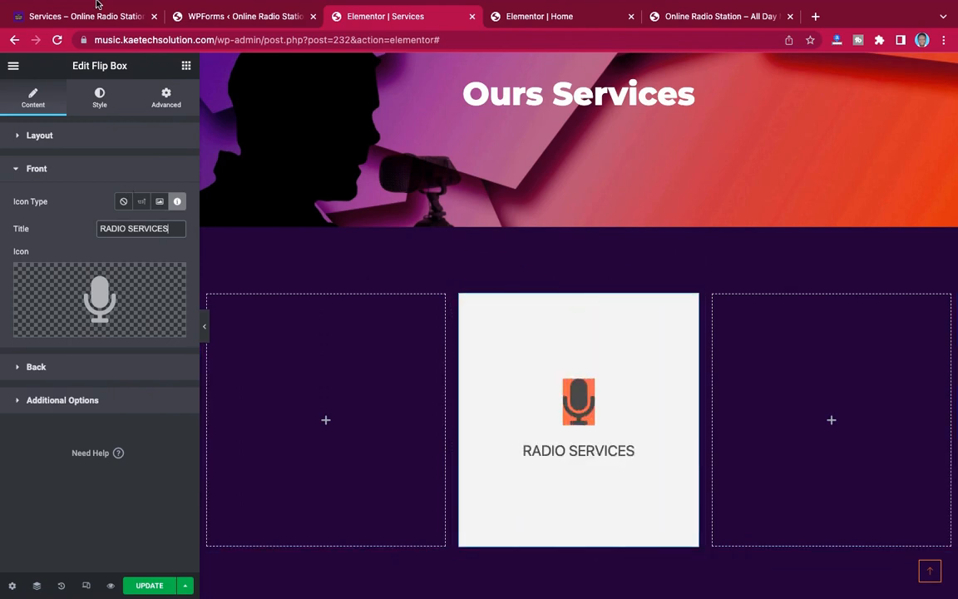
Check the reference box's back side, then set the Flip Box's back title to "RADIO SERVICES" and its back icon type to None
{"action": "mouse_move", "coordinate": [87, 3]}
{"action": "left_click", "coordinate": [87, 51]}
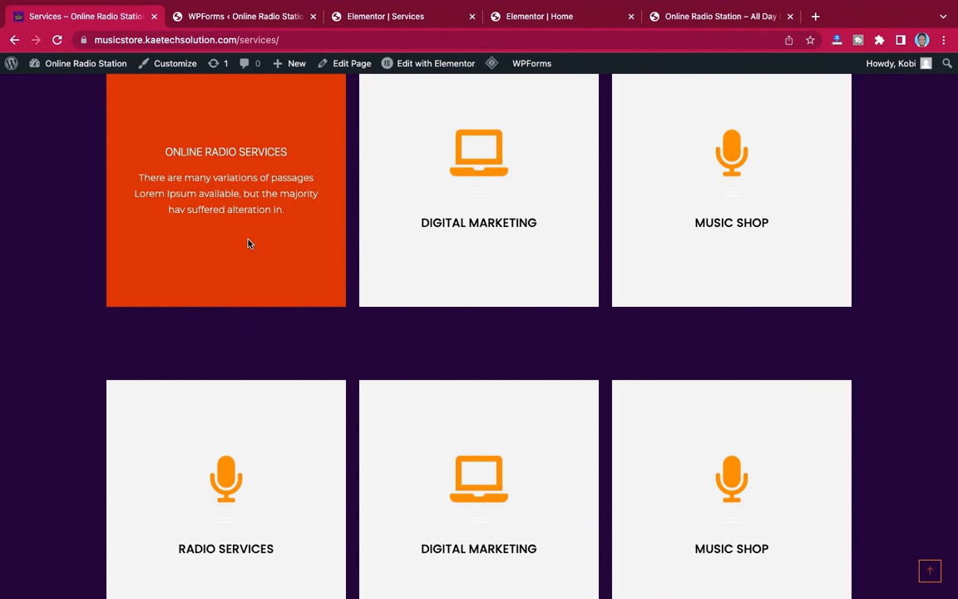
{"action": "left_click", "coordinate": [268, 16]}
{"action": "left_click", "coordinate": [375, 16]}
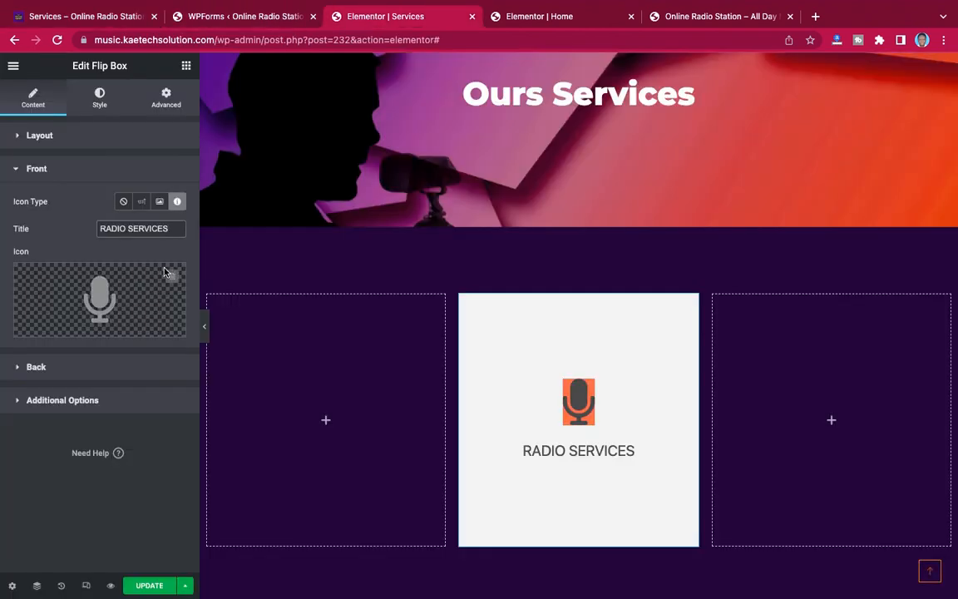
{"action": "left_click", "coordinate": [72, 366]}
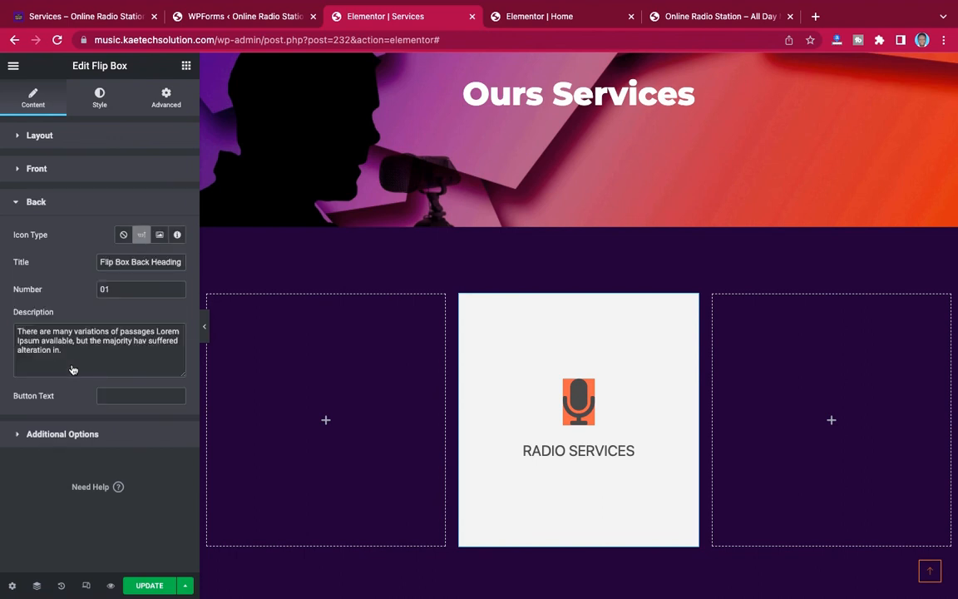
{"action": "triple_click", "coordinate": [176, 264]}
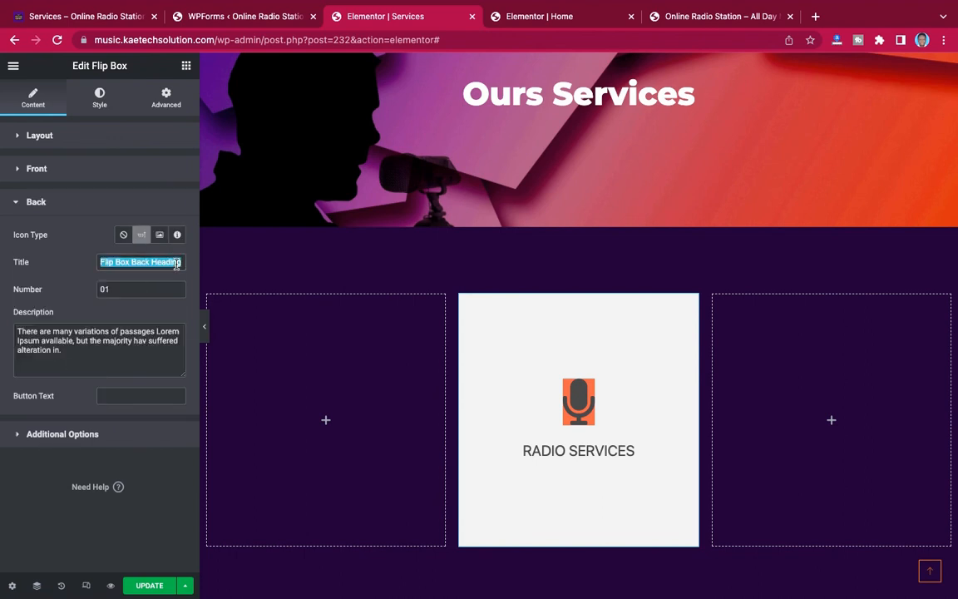
{"action": "type", "text": "RADIO SERVICES"}
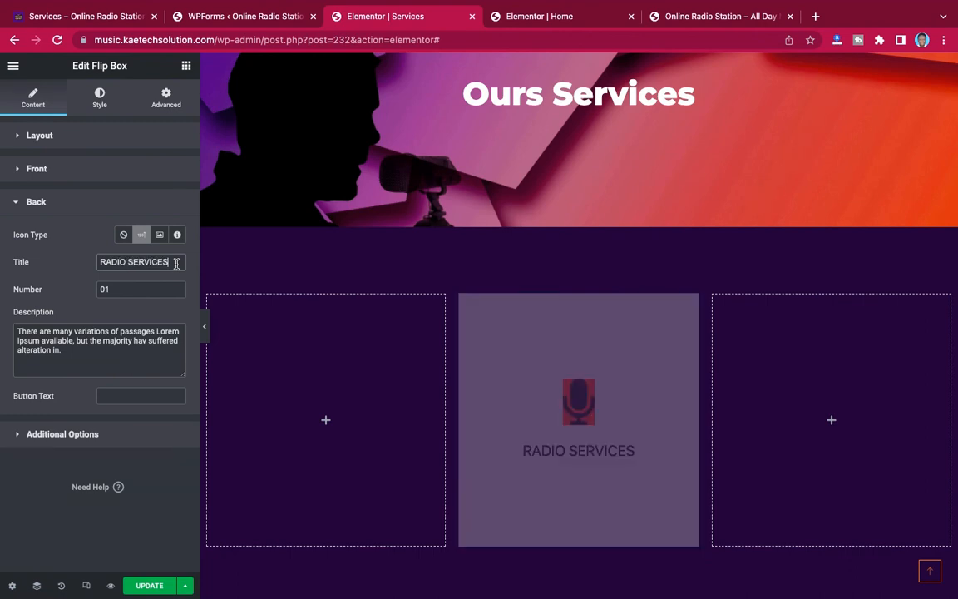
{"action": "left_click", "coordinate": [124, 235]}
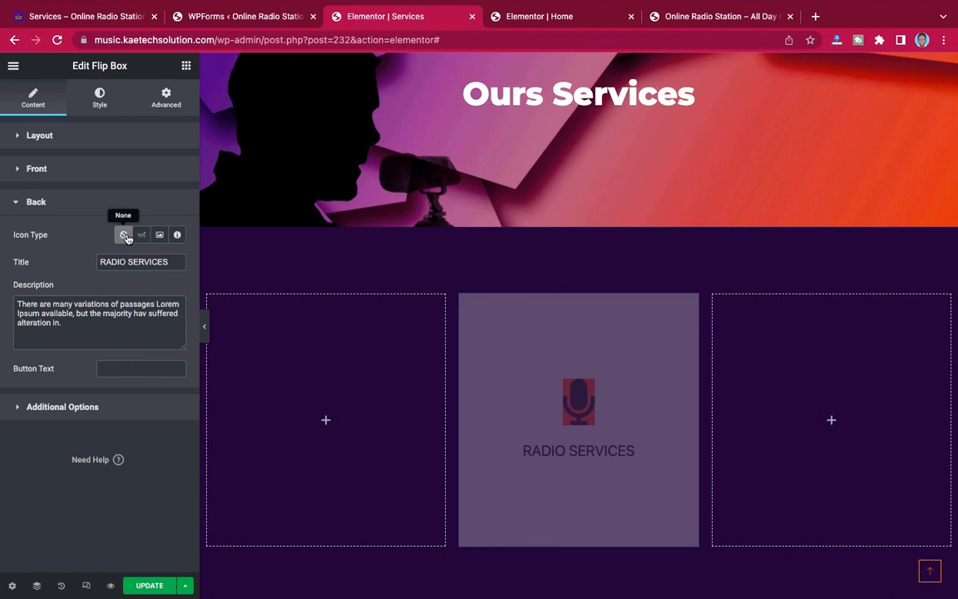
{"action": "mouse_move", "coordinate": [566, 400]}
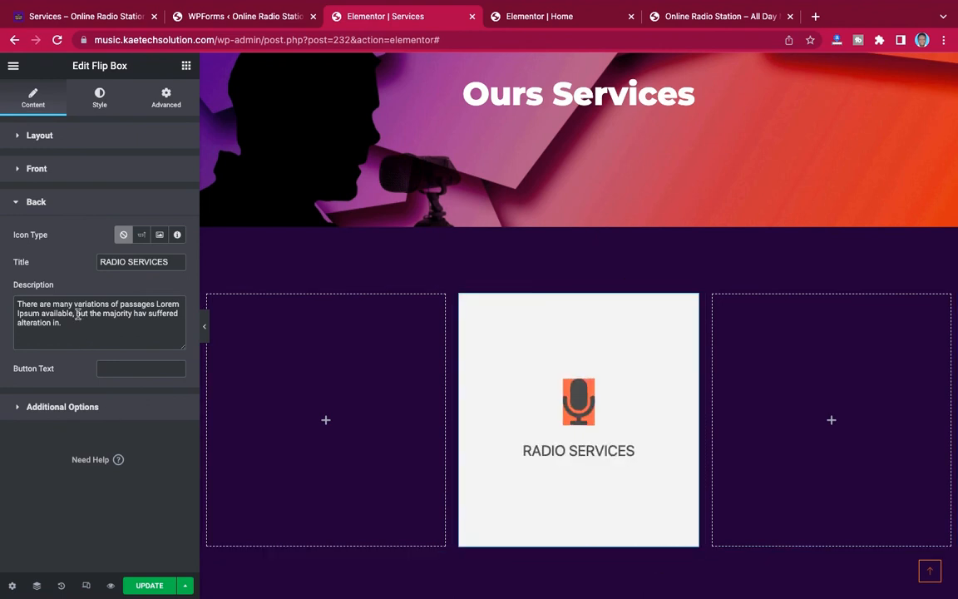
{"action": "left_click_drag", "start_coordinate": [76, 314], "coordinate": [11, 304]}
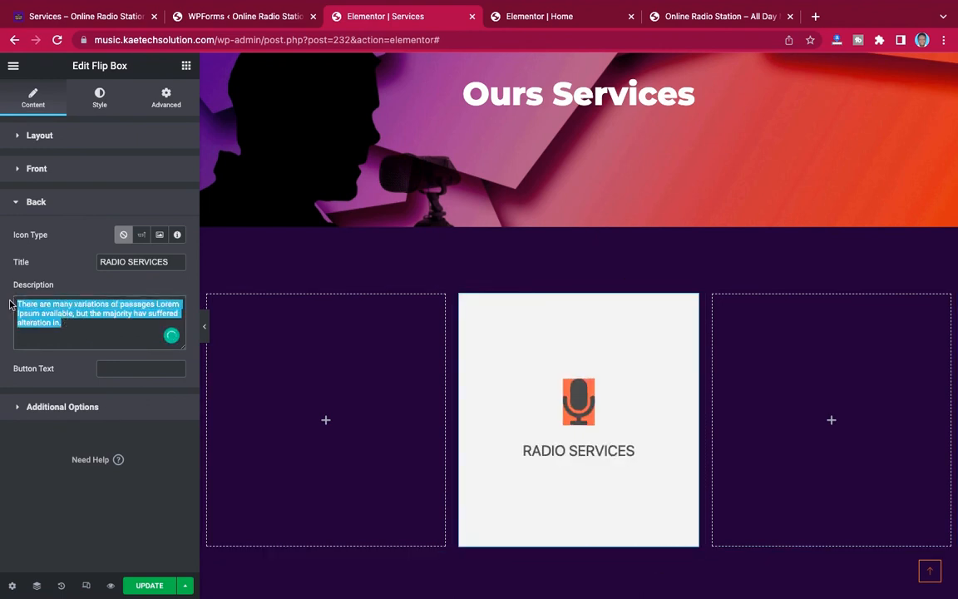
{"action": "left_click", "coordinate": [79, 322]}
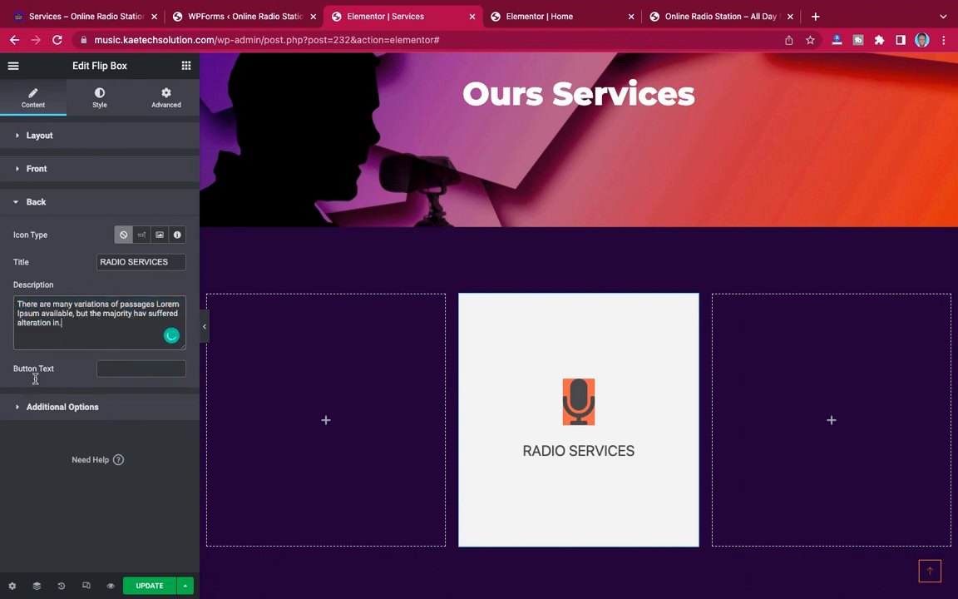
Review the Flip Box's front style settings and its additional height and animation options
{"action": "left_click", "coordinate": [128, 368]}
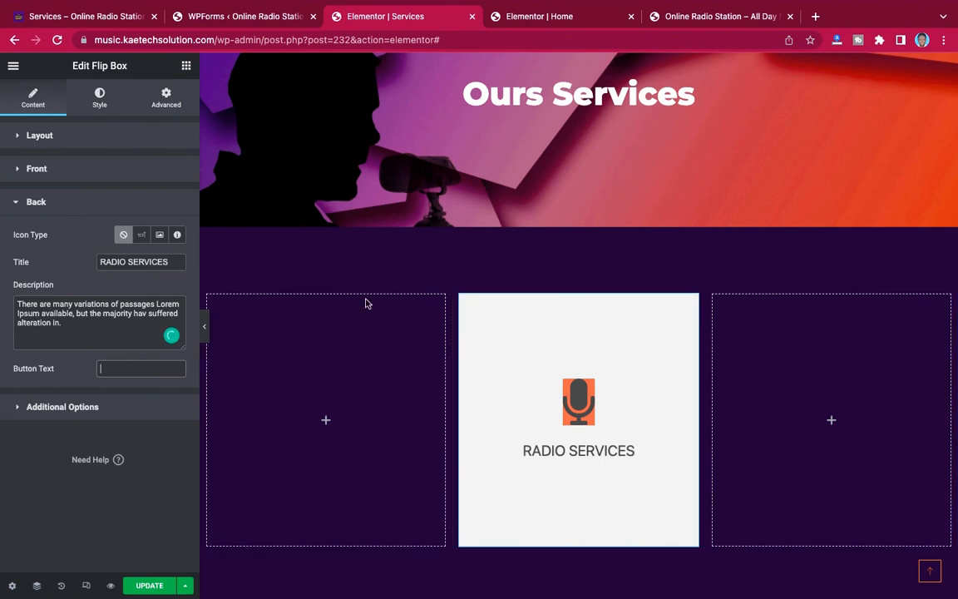
{"action": "left_click", "coordinate": [102, 98]}
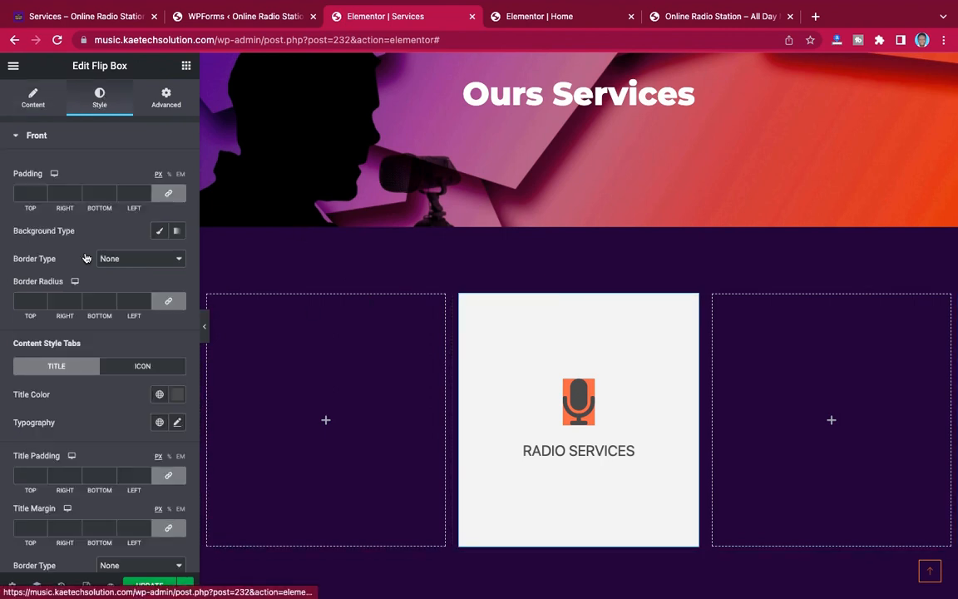
{"action": "scroll", "coordinate": [86, 253], "scroll_direction": "down", "scroll_amount": 2}
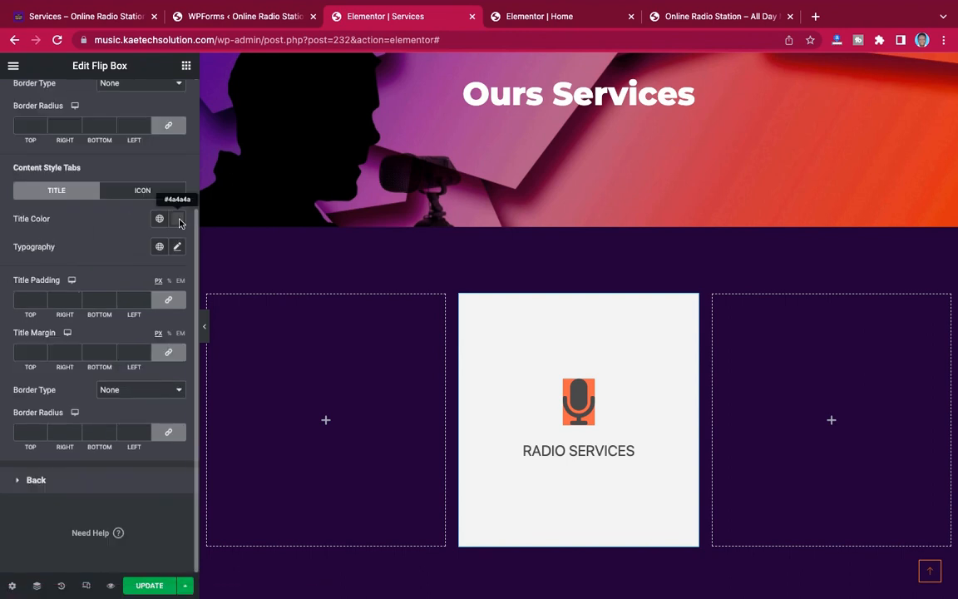
{"action": "scroll", "coordinate": [145, 220], "scroll_direction": "up", "scroll_amount": 2}
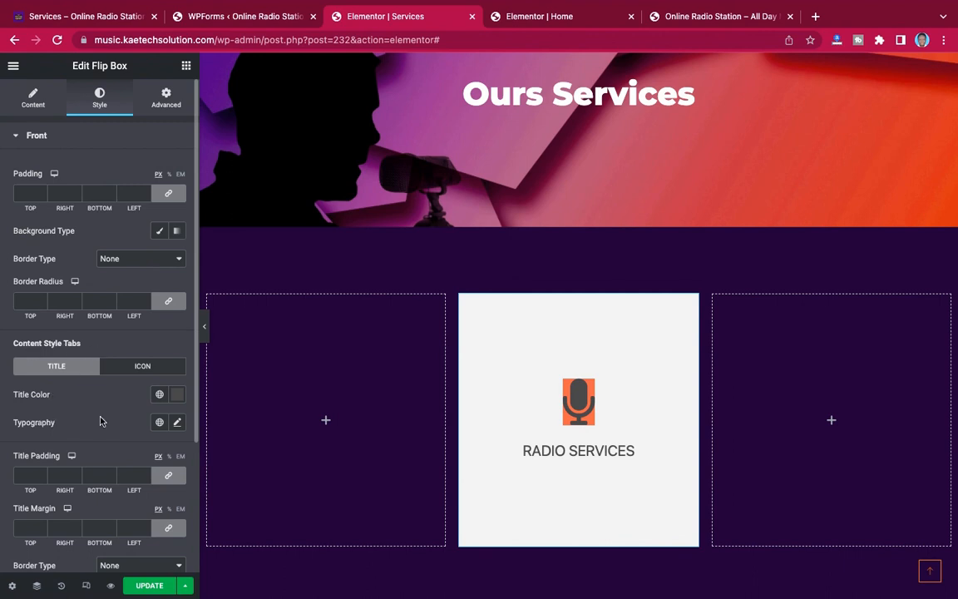
{"action": "scroll", "coordinate": [105, 428], "scroll_direction": "down", "scroll_amount": 4}
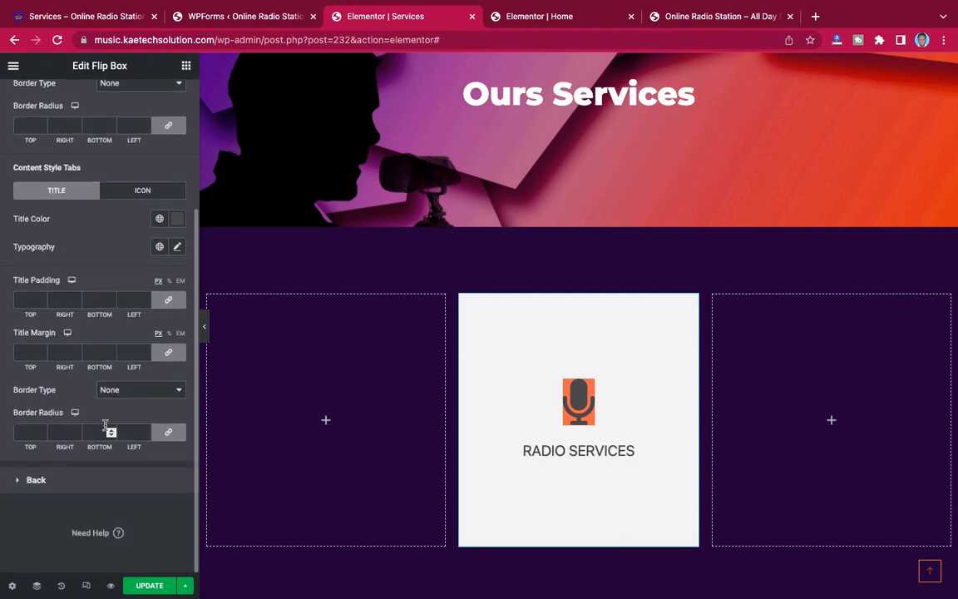
{"action": "scroll", "coordinate": [105, 426], "scroll_direction": "up", "scroll_amount": 4}
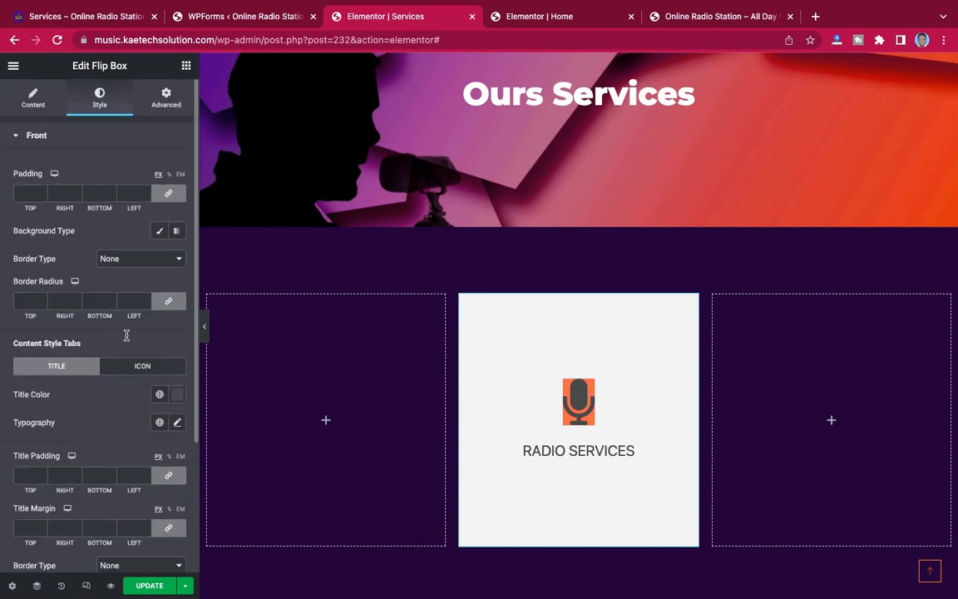
{"action": "scroll", "coordinate": [123, 375], "scroll_direction": "down", "scroll_amount": 4}
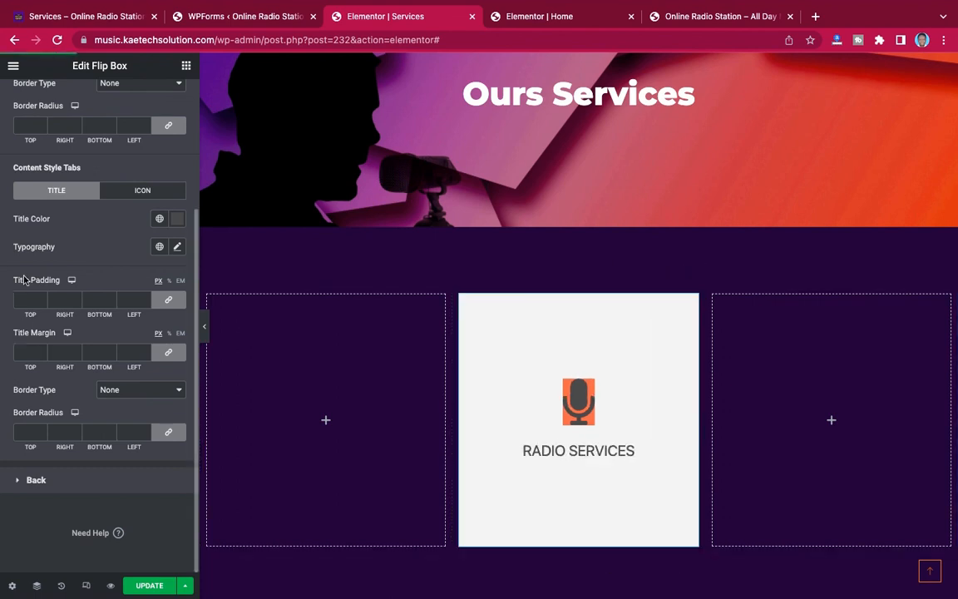
{"action": "scroll", "coordinate": [25, 280], "scroll_direction": "up", "scroll_amount": 4}
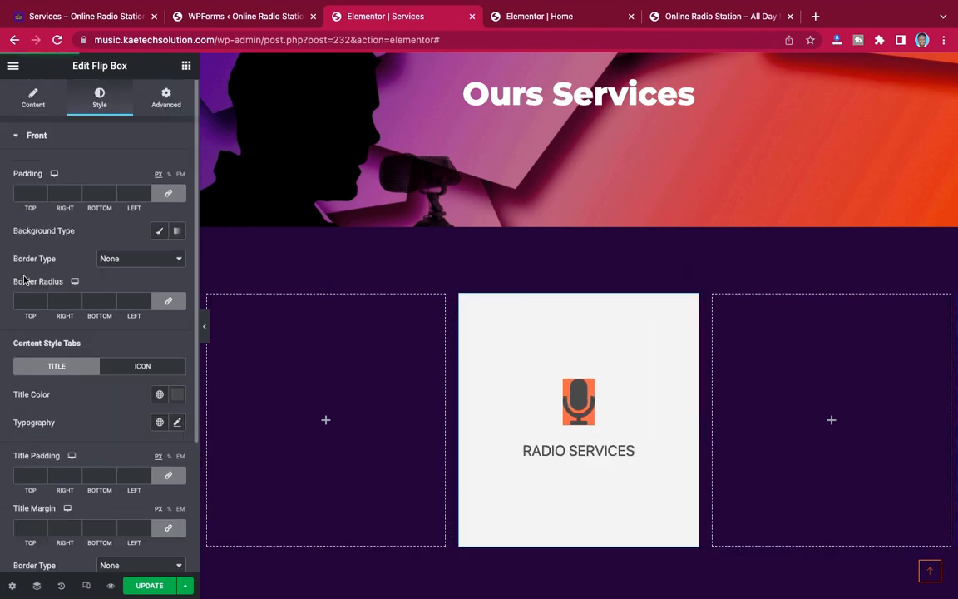
{"action": "left_click", "coordinate": [31, 106]}
{"action": "left_click", "coordinate": [73, 272]}
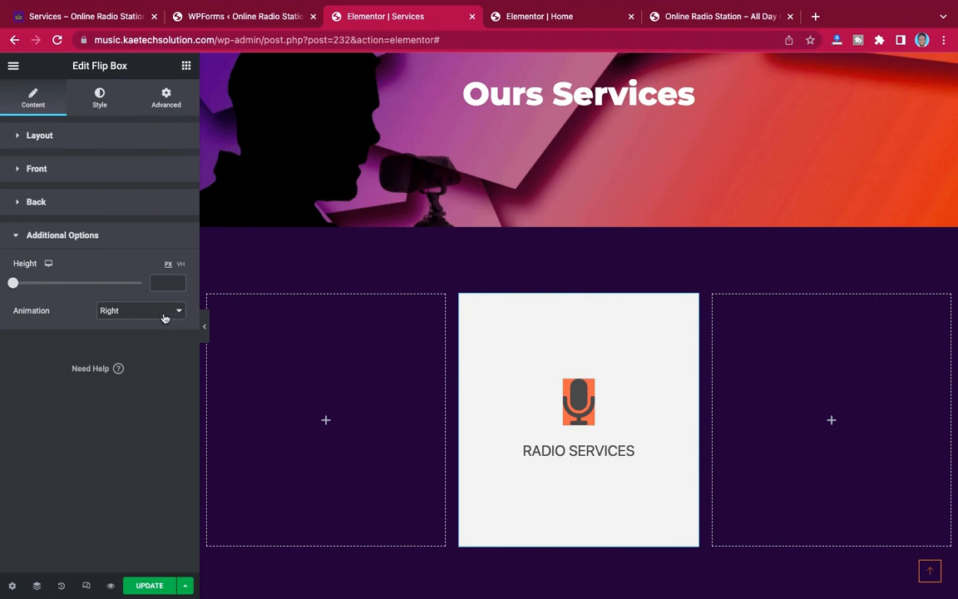
{"action": "left_click", "coordinate": [153, 313]}
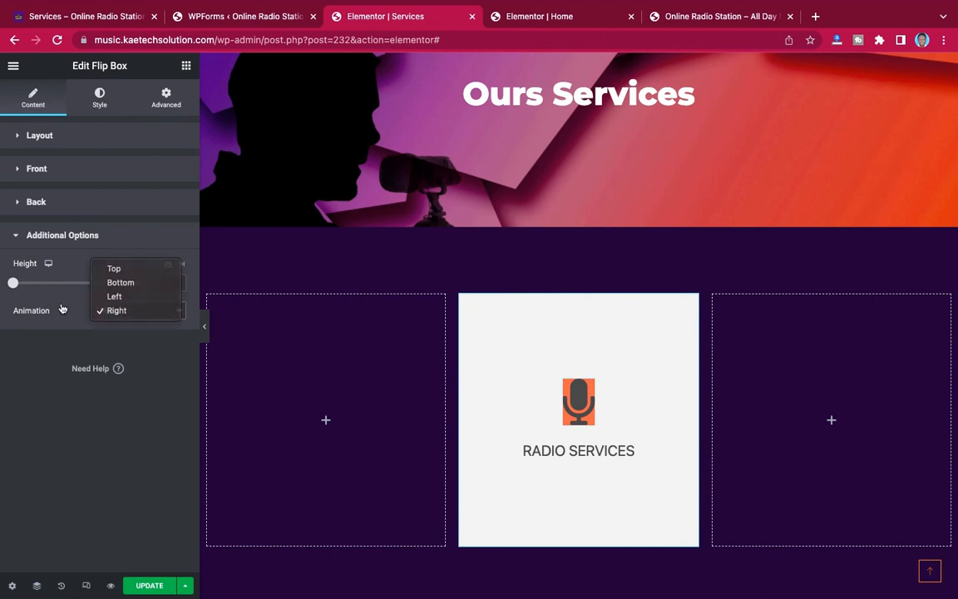
{"action": "left_click", "coordinate": [56, 277]}
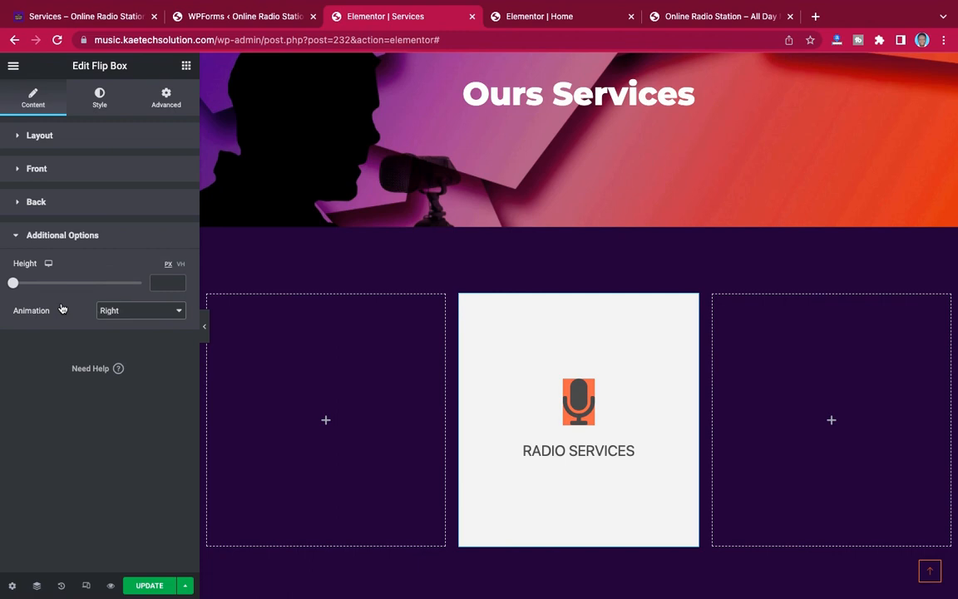
Check the icon colour on the reference Services page and set the Flip Box's front icon colour to orange (#F09F06)
{"action": "left_click", "coordinate": [100, 99]}
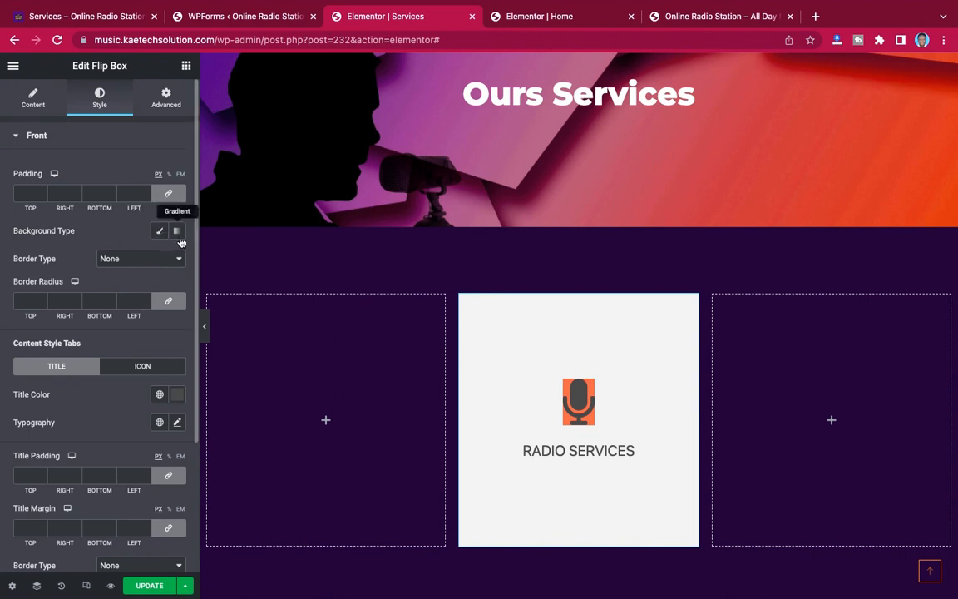
{"action": "scroll", "coordinate": [133, 260], "scroll_direction": "down", "scroll_amount": 3}
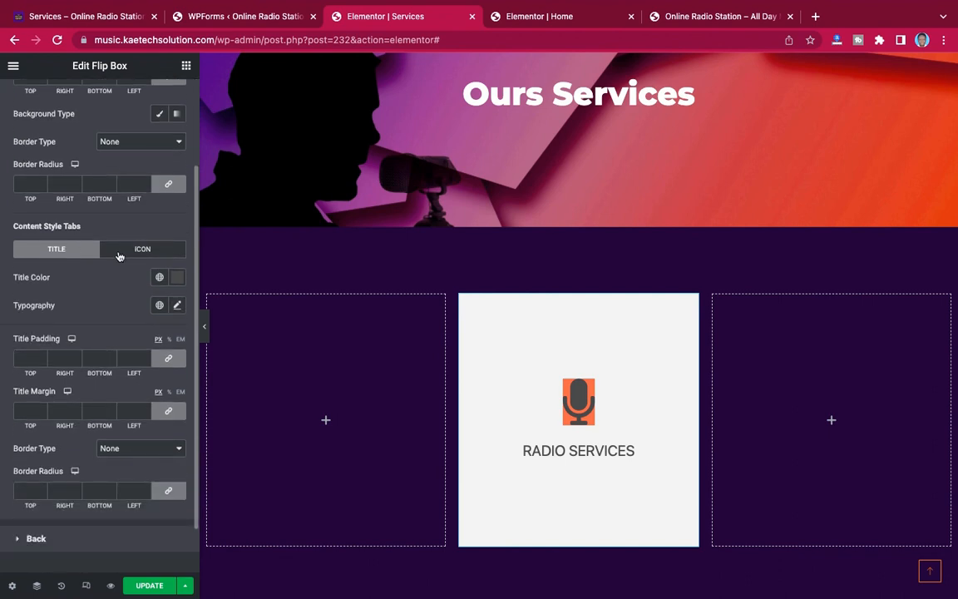
{"action": "left_click", "coordinate": [153, 253]}
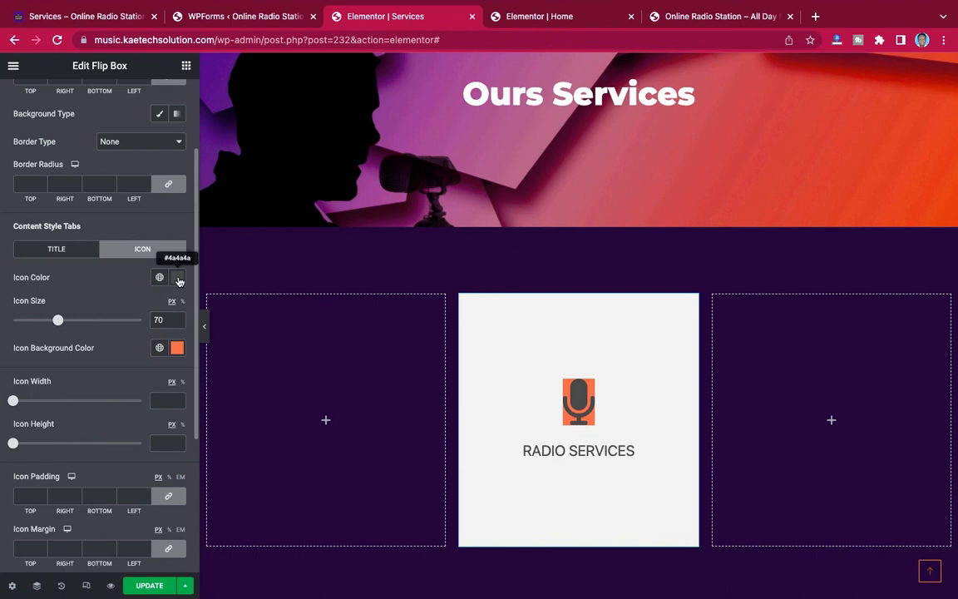
{"action": "left_click", "coordinate": [93, 18]}
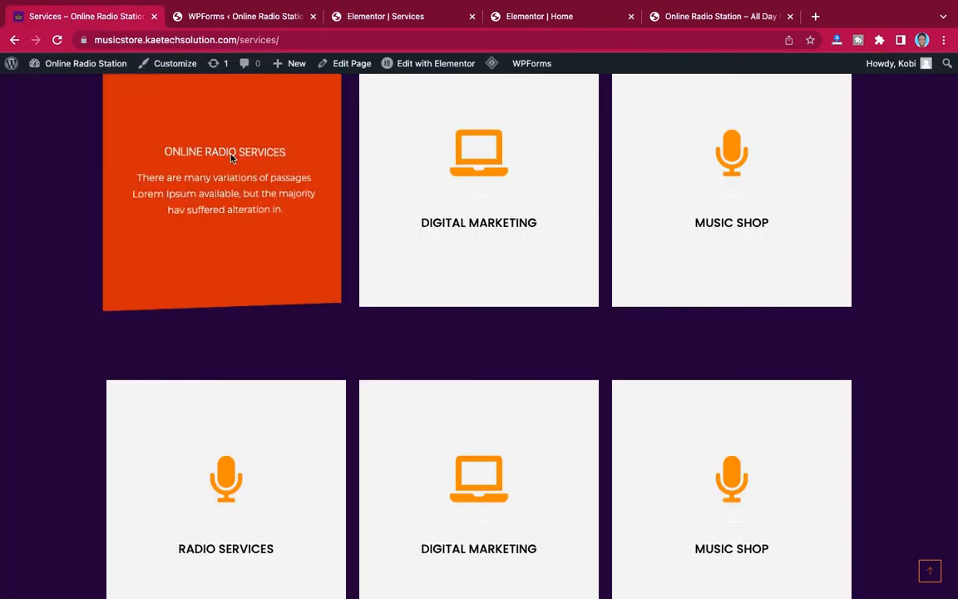
{"action": "left_click", "coordinate": [374, 15]}
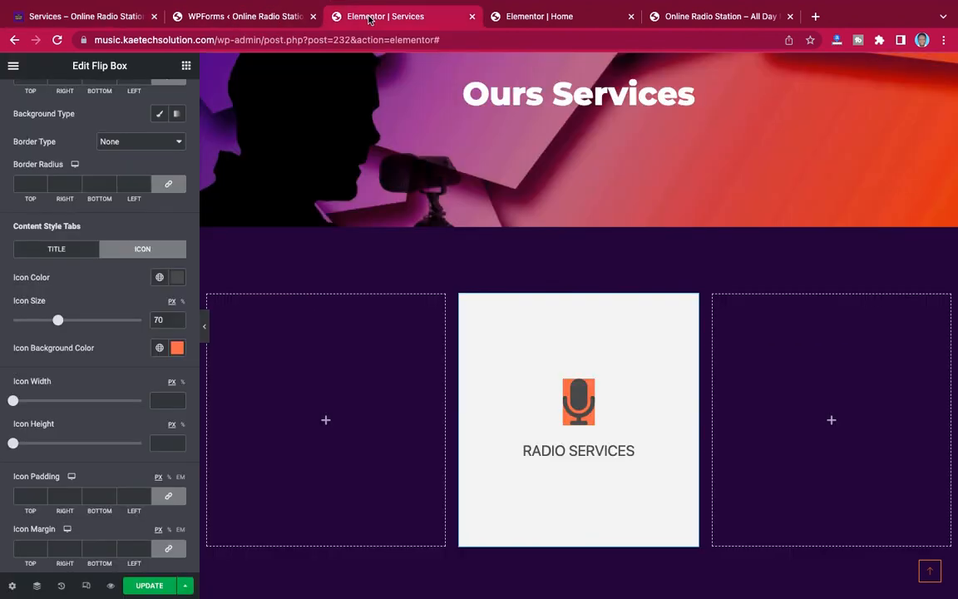
{"action": "left_click", "coordinate": [176, 278]}
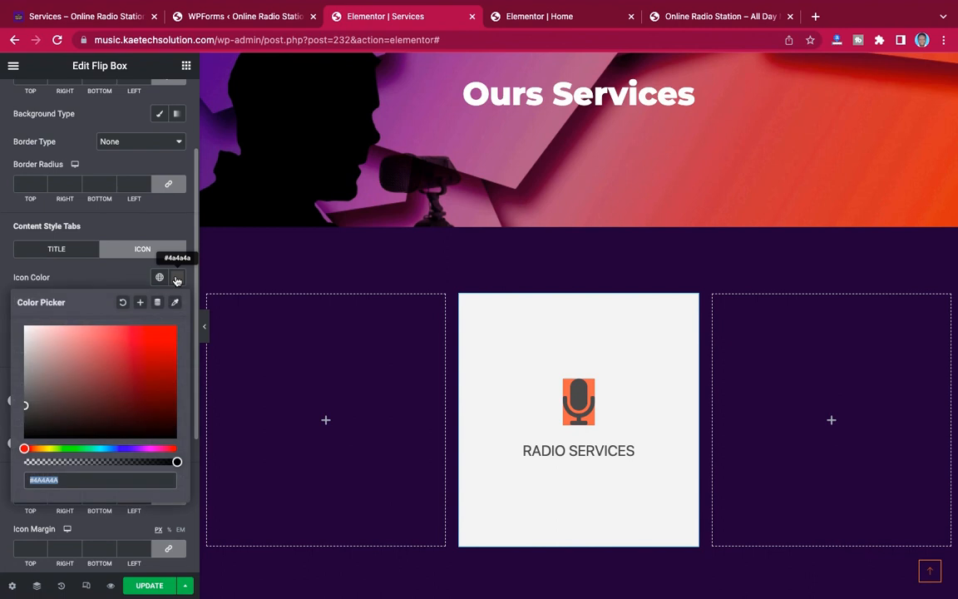
{"action": "left_click", "coordinate": [41, 448]}
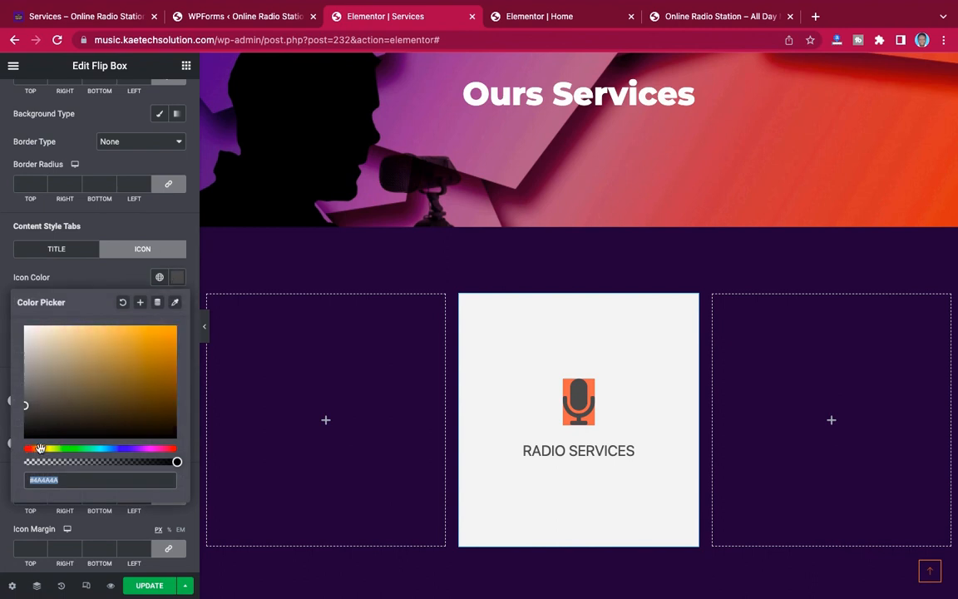
{"action": "left_click", "coordinate": [172, 331]}
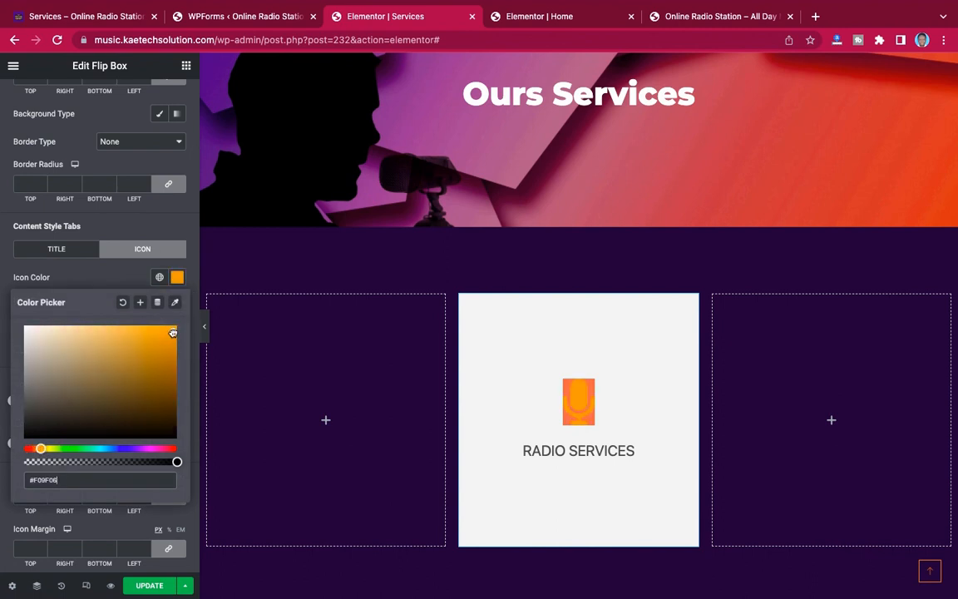
{"action": "left_click", "coordinate": [93, 276]}
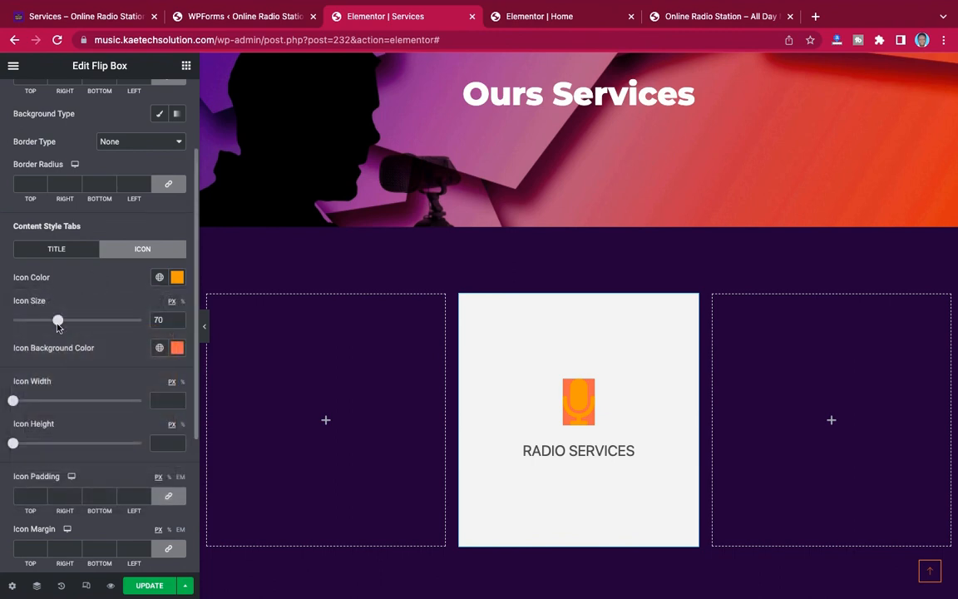
Clear the background colour behind the Flip Box's front microphone icon
{"action": "left_click", "coordinate": [178, 349]}
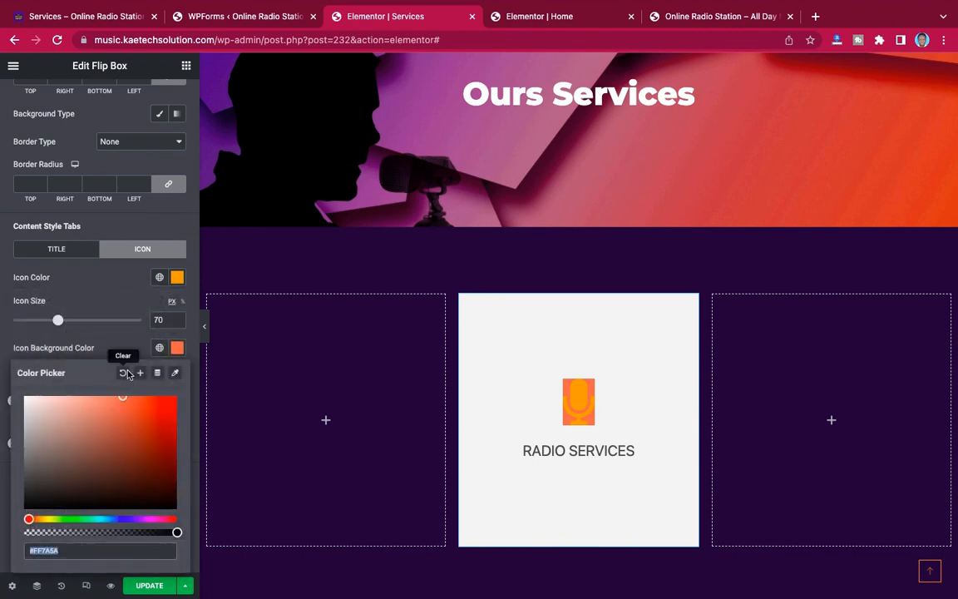
{"action": "left_click", "coordinate": [123, 376]}
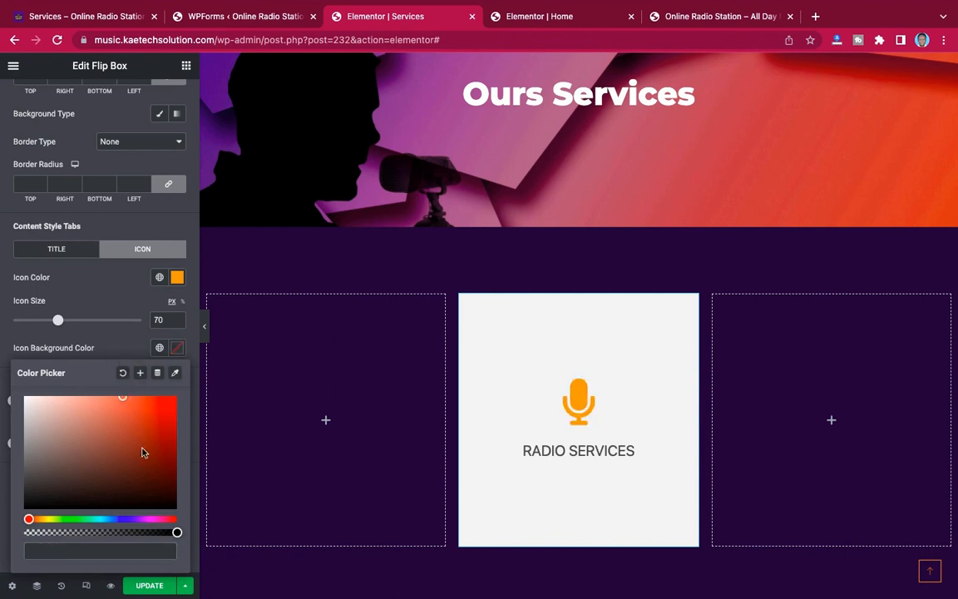
{"action": "left_click", "coordinate": [128, 342]}
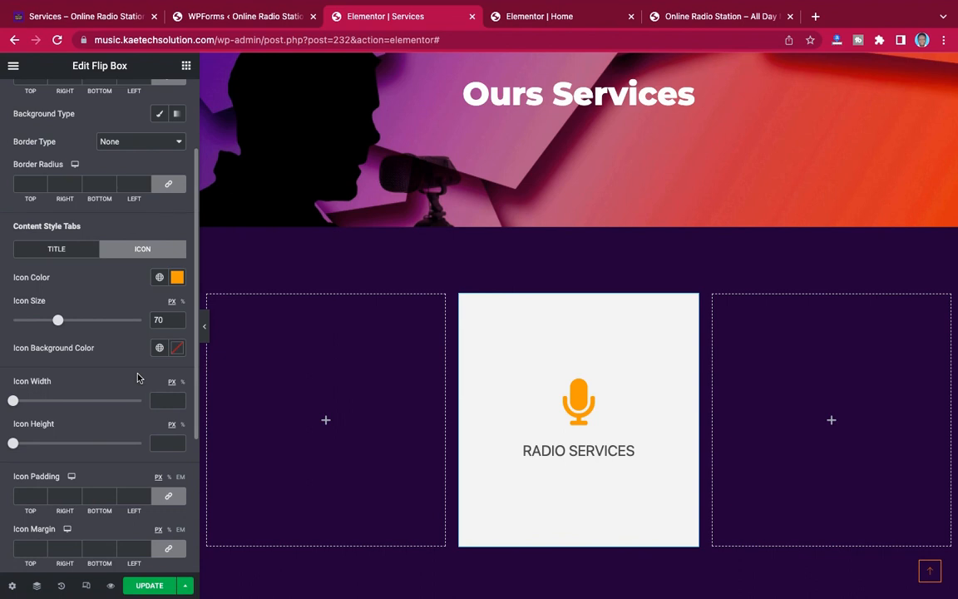
Look through the remaining front icon style settings and the style settings of the Flip Box's back side
{"action": "scroll", "coordinate": [138, 378], "scroll_direction": "down", "scroll_amount": 5}
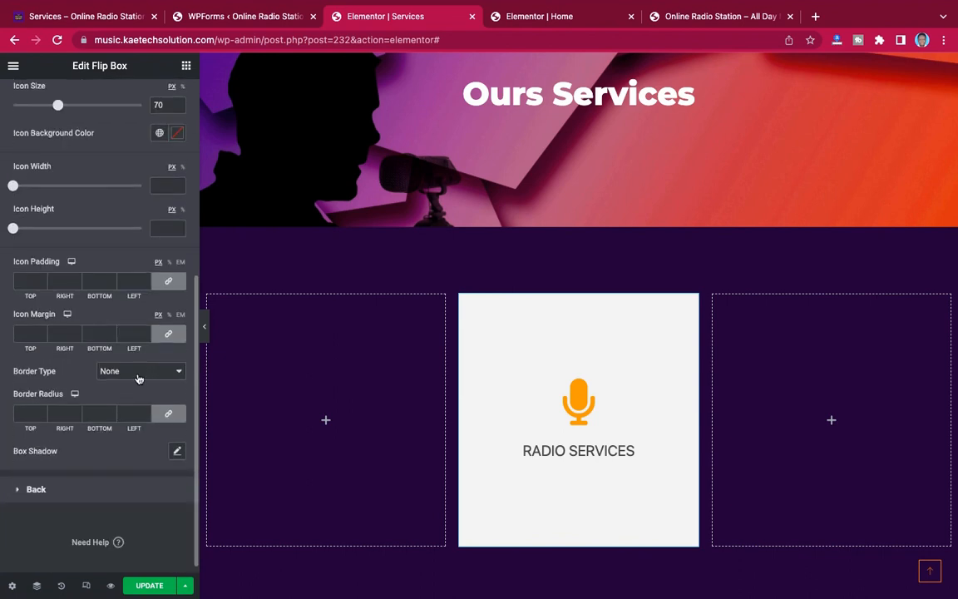
{"action": "scroll", "coordinate": [138, 378], "scroll_direction": "up", "scroll_amount": 2}
{"action": "scroll", "coordinate": [140, 376], "scroll_direction": "down", "scroll_amount": 2}
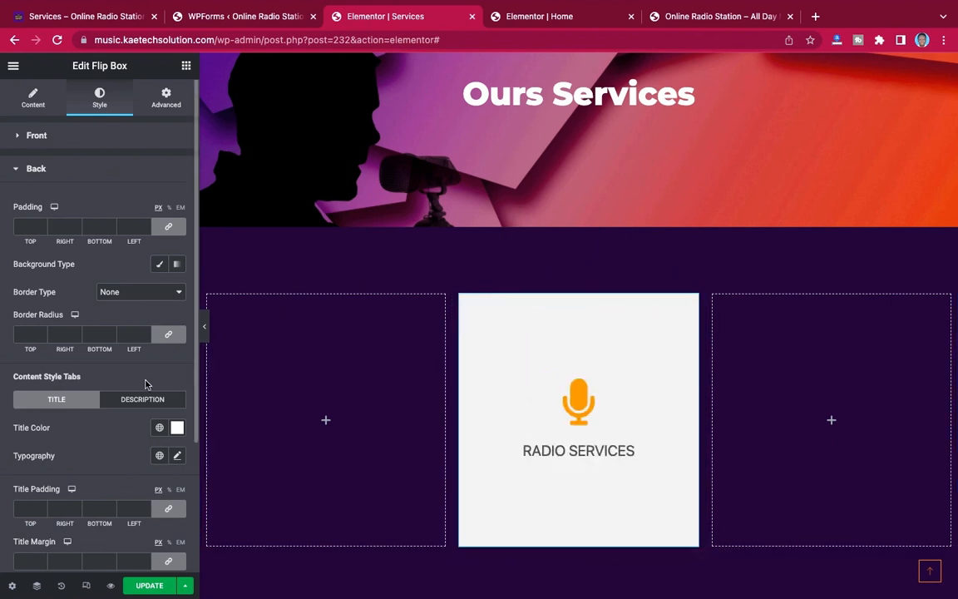
{"action": "scroll", "coordinate": [145, 383], "scroll_direction": "down", "scroll_amount": 3}
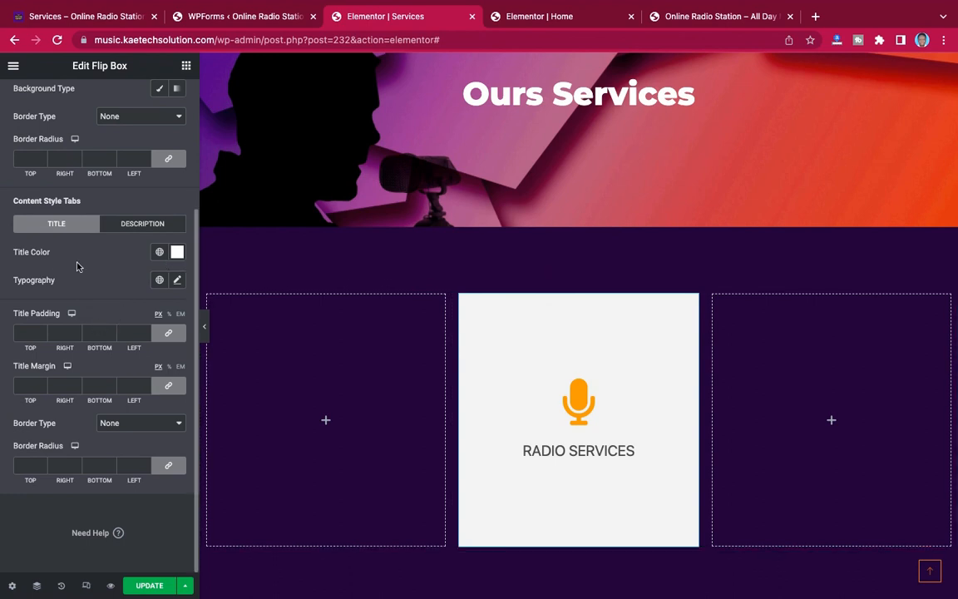
{"action": "scroll", "coordinate": [110, 309], "scroll_direction": "up", "scroll_amount": 4}
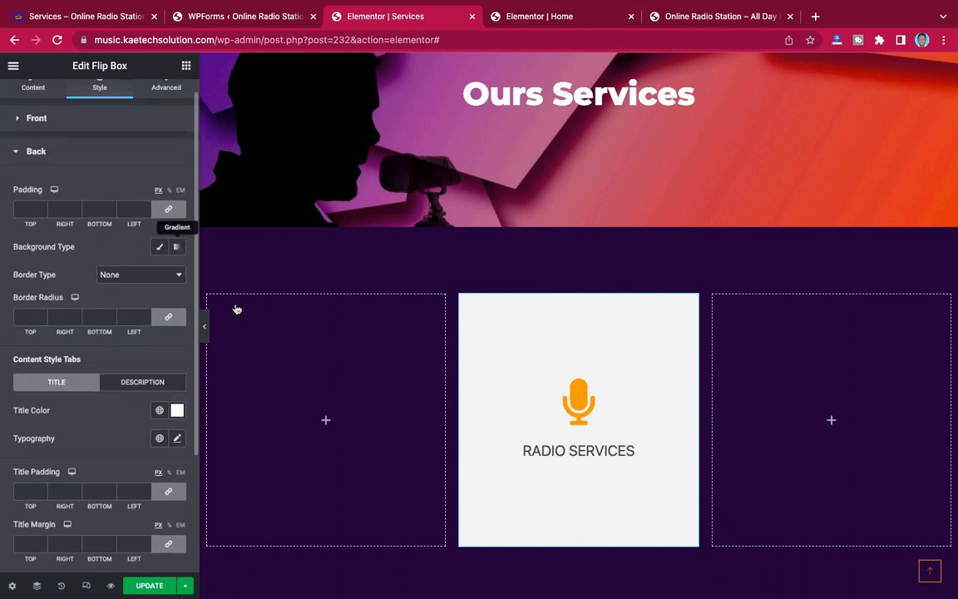
Copy the RADIO SERVICES Flip Box from the middle column and paste it into the empty third and first columns
{"action": "mouse_move", "coordinate": [482, 371]}
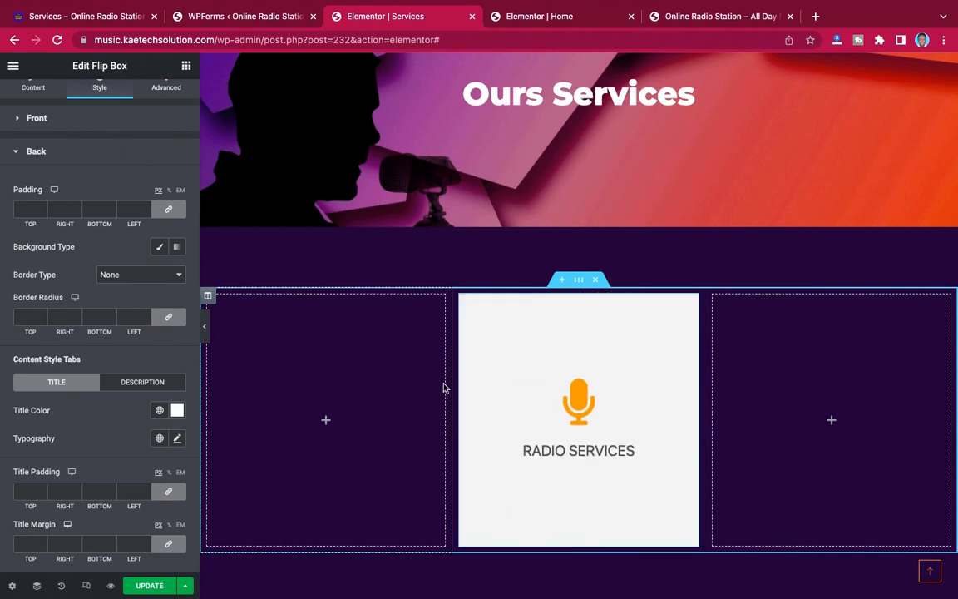
{"action": "mouse_move", "coordinate": [643, 368]}
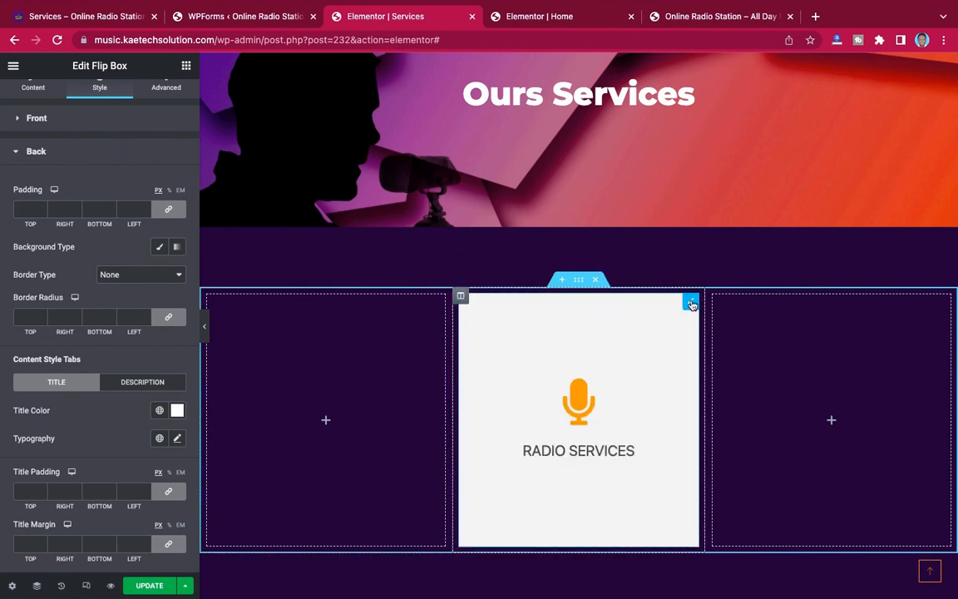
{"action": "right_click", "coordinate": [691, 304]}
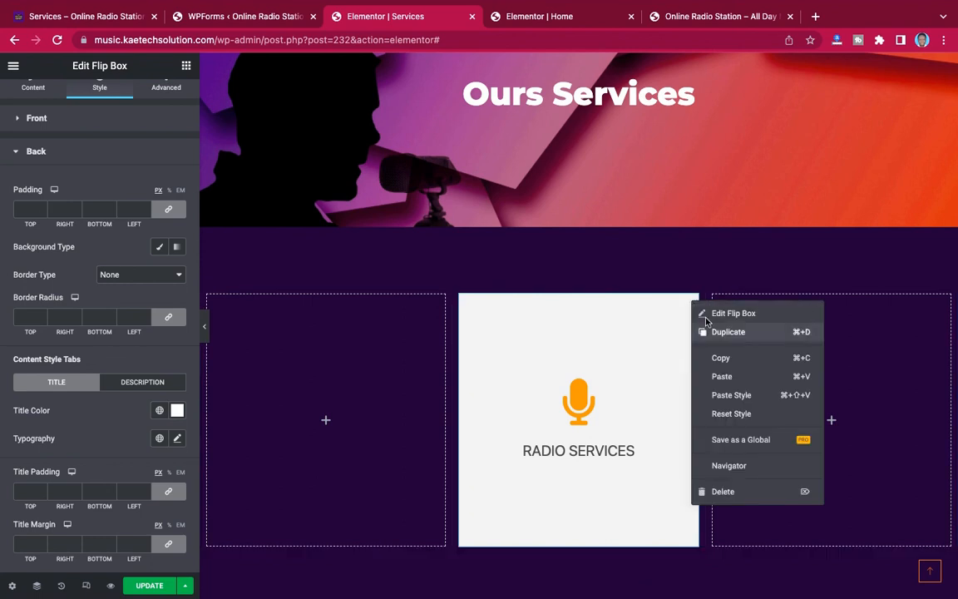
{"action": "left_click", "coordinate": [786, 357]}
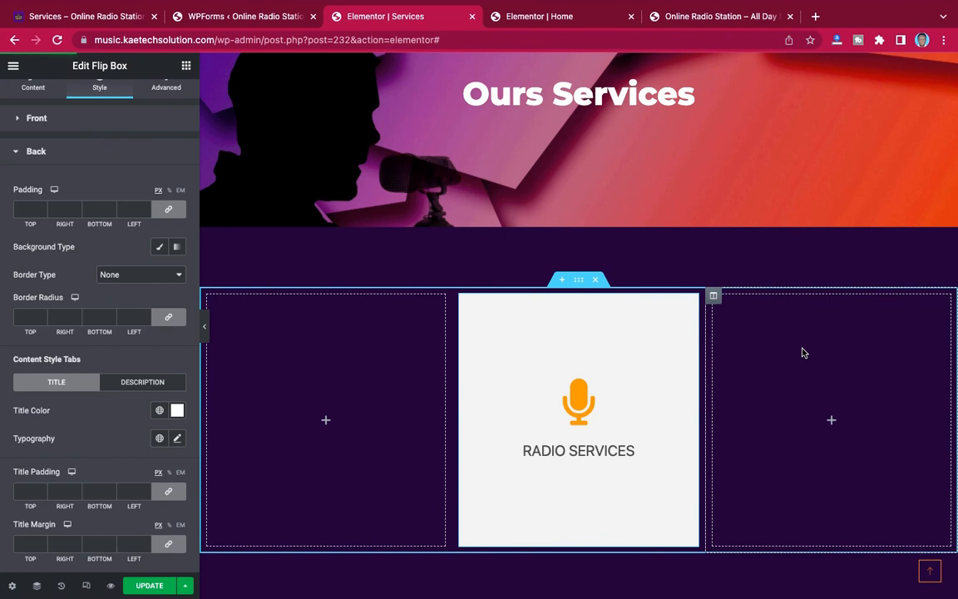
{"action": "right_click", "coordinate": [803, 352]}
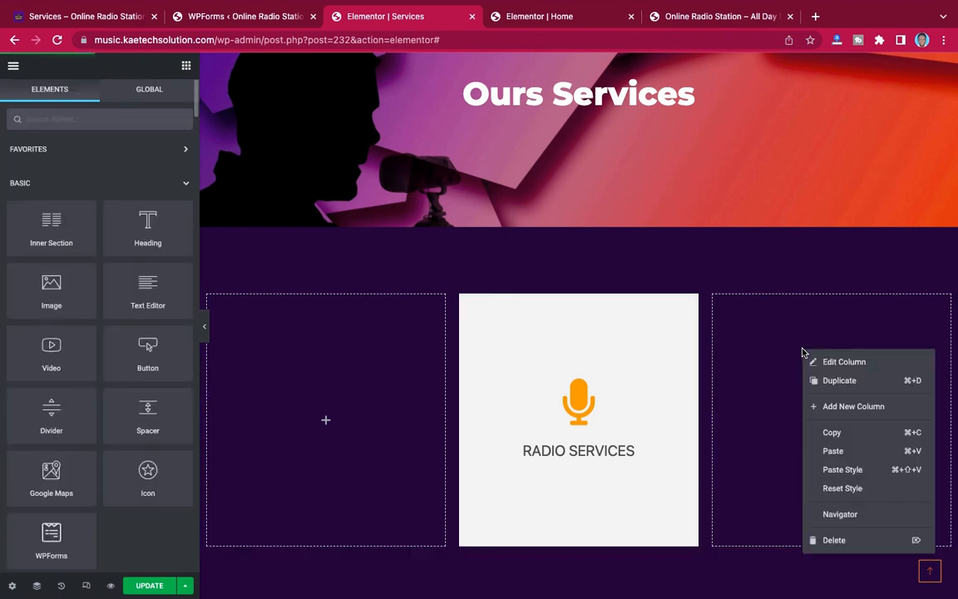
{"action": "left_click", "coordinate": [834, 450]}
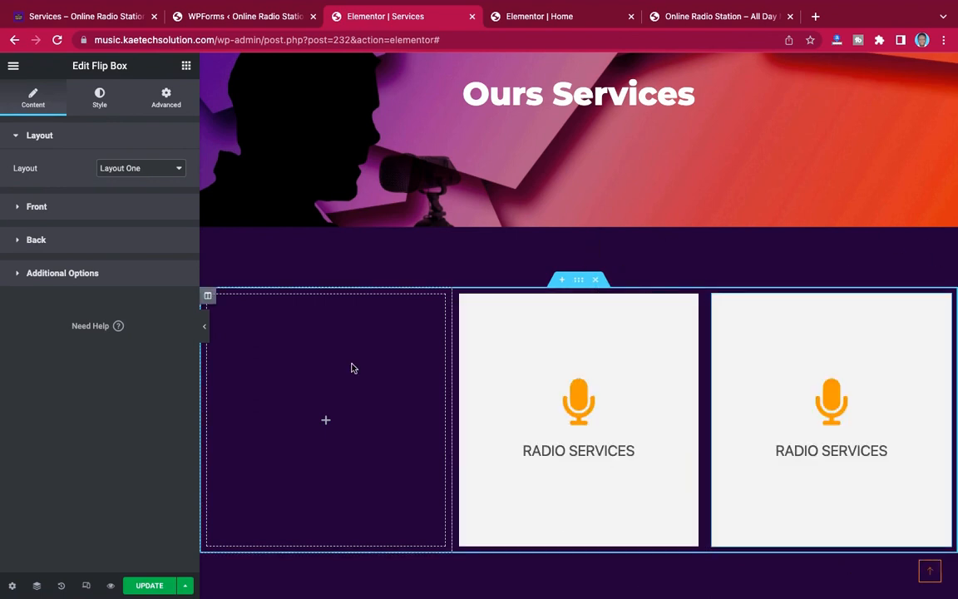
{"action": "right_click", "coordinate": [351, 368]}
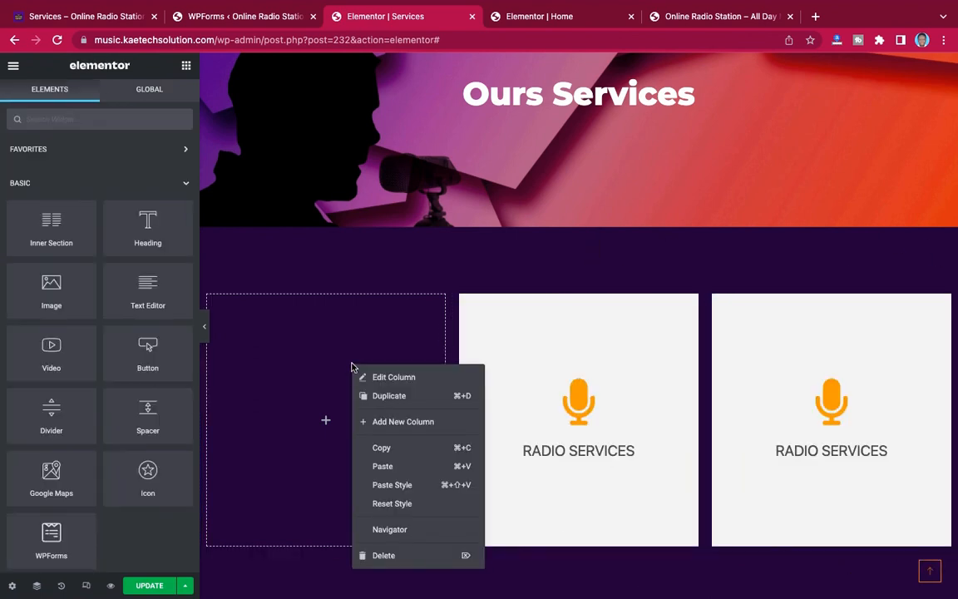
{"action": "left_click", "coordinate": [385, 471]}
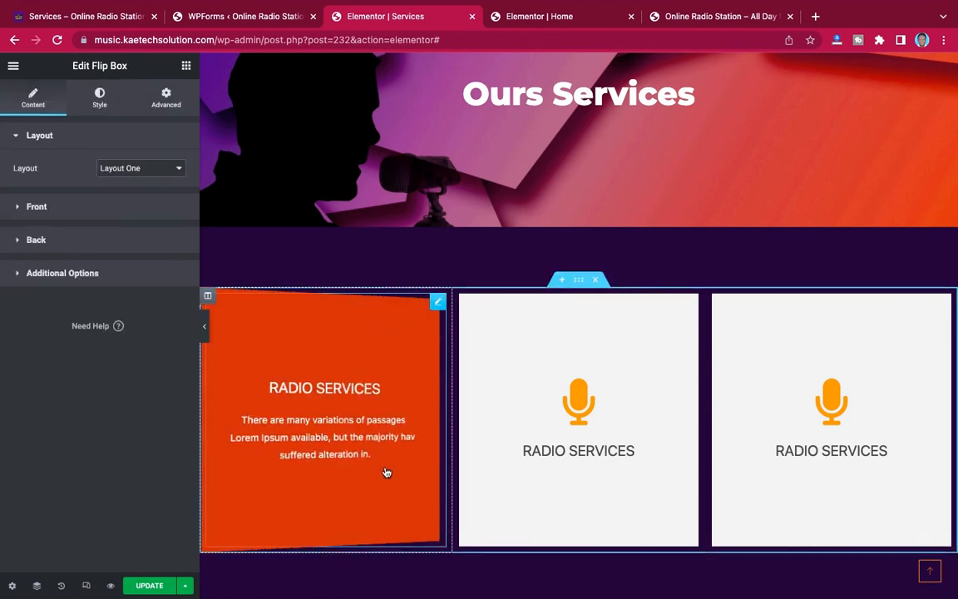
Duplicate the section holding the three RADIO SERVICES Flip Boxes to form a second row and update the page
{"action": "scroll", "coordinate": [612, 323], "scroll_direction": "down", "scroll_amount": 3}
{"action": "scroll", "coordinate": [611, 322], "scroll_direction": "up", "scroll_amount": 3}
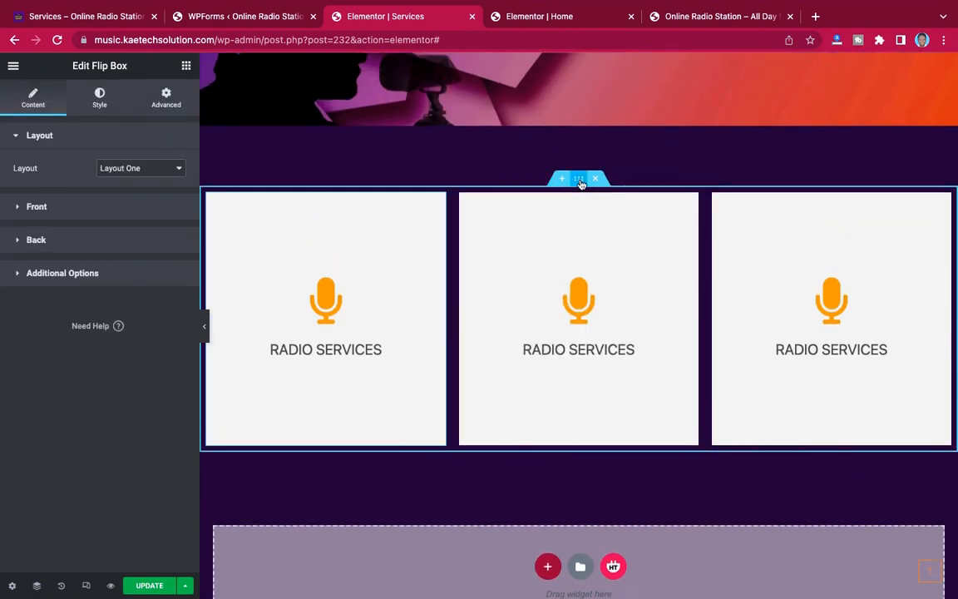
{"action": "right_click", "coordinate": [581, 183]}
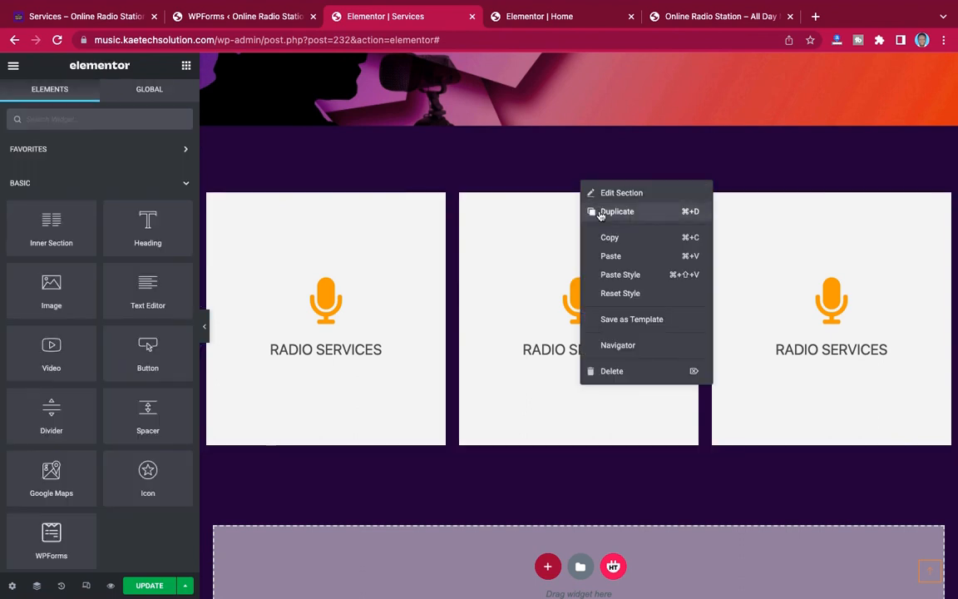
{"action": "left_click", "coordinate": [600, 213]}
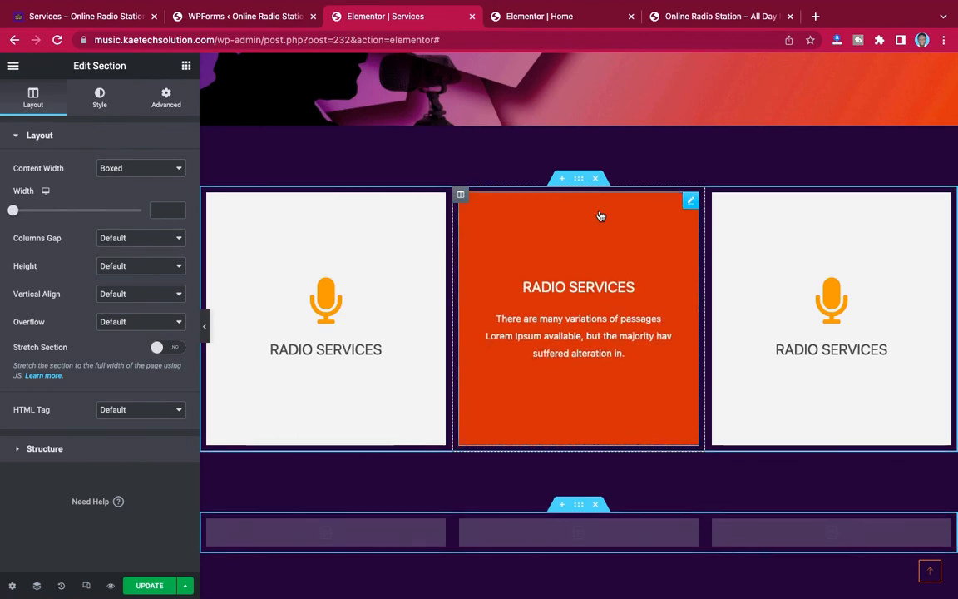
{"action": "scroll", "coordinate": [600, 217], "scroll_direction": "down", "scroll_amount": 5}
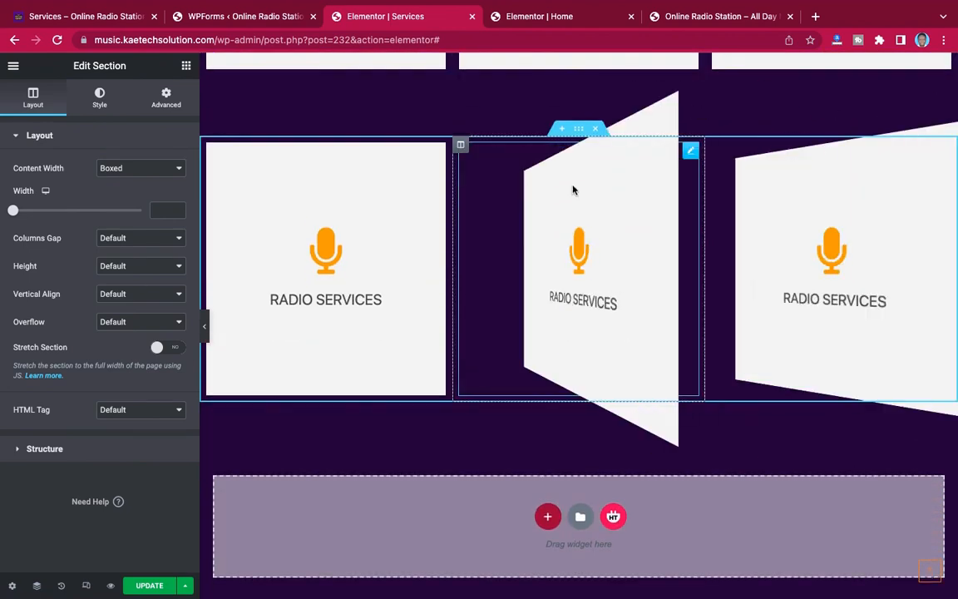
{"action": "scroll", "coordinate": [582, 199], "scroll_direction": "up", "scroll_amount": 3}
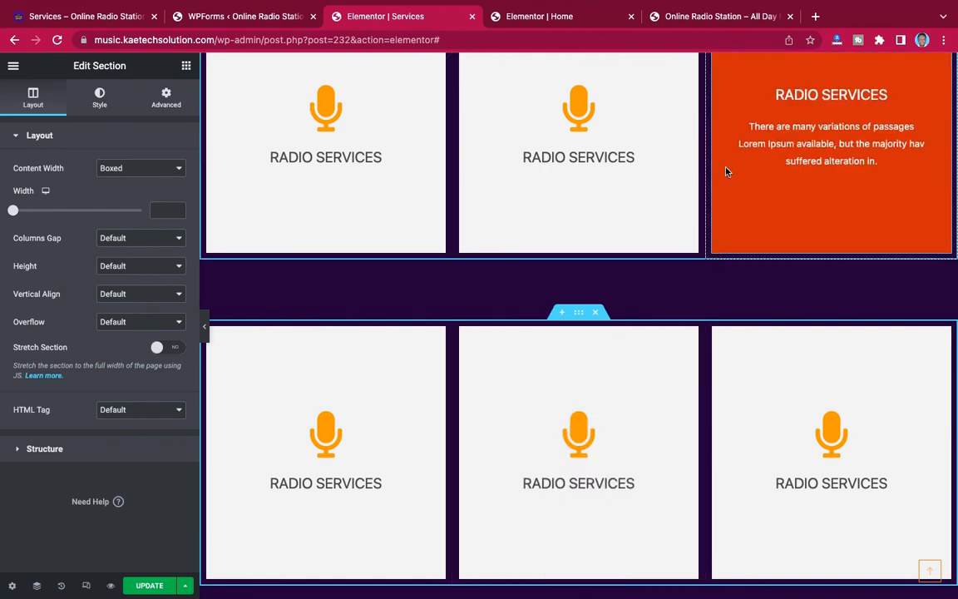
{"action": "scroll", "coordinate": [726, 171], "scroll_direction": "up", "scroll_amount": 3}
{"action": "scroll", "coordinate": [726, 171], "scroll_direction": "up", "scroll_amount": 3}
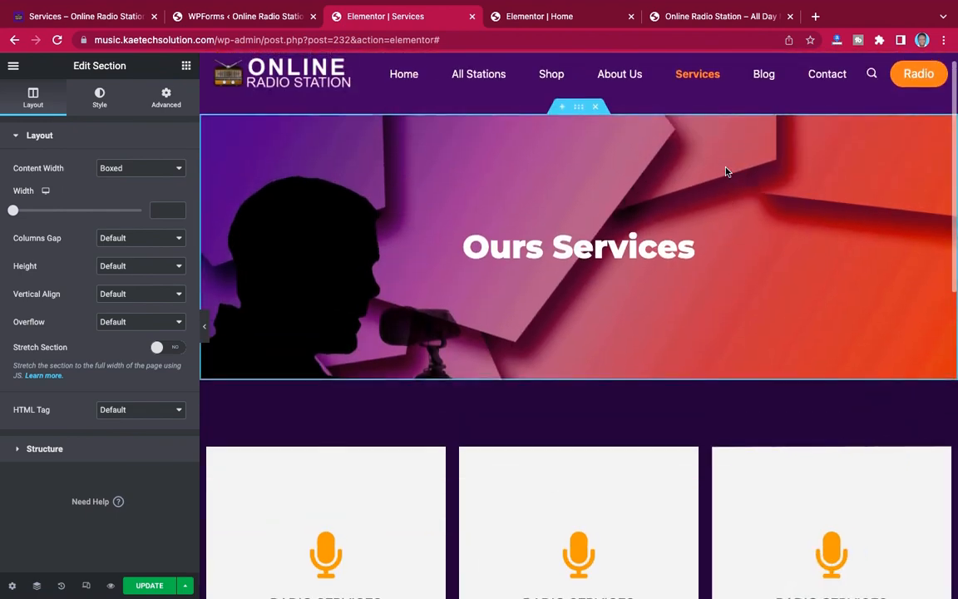
{"action": "scroll", "coordinate": [222, 304], "scroll_direction": "down", "scroll_amount": 3}
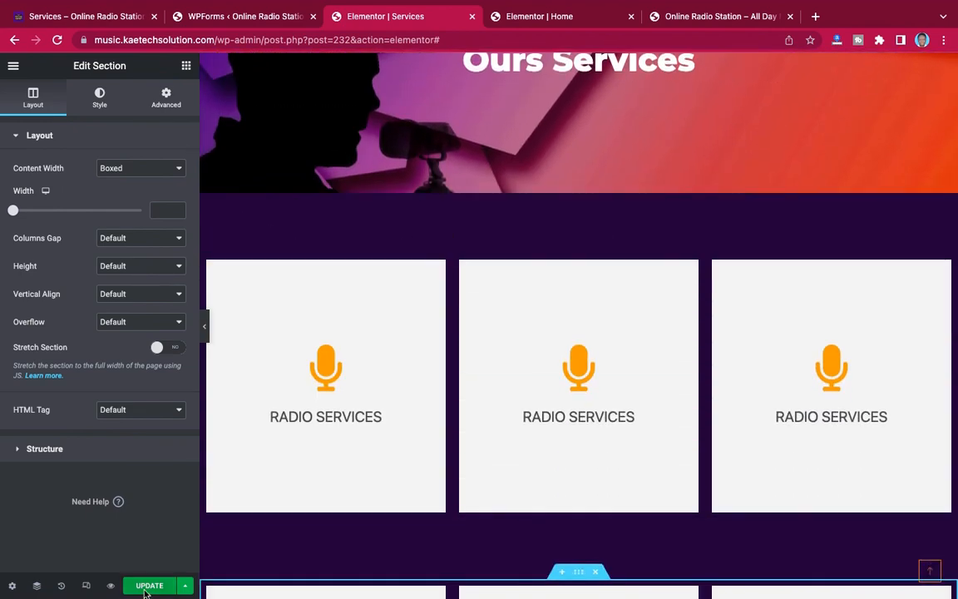
{"action": "left_click", "coordinate": [148, 586]}
Preview the Services page in the tablet and mobile responsive views, checking it down to the footer, and return to the desktop view
{"action": "left_click", "coordinate": [85, 585]}
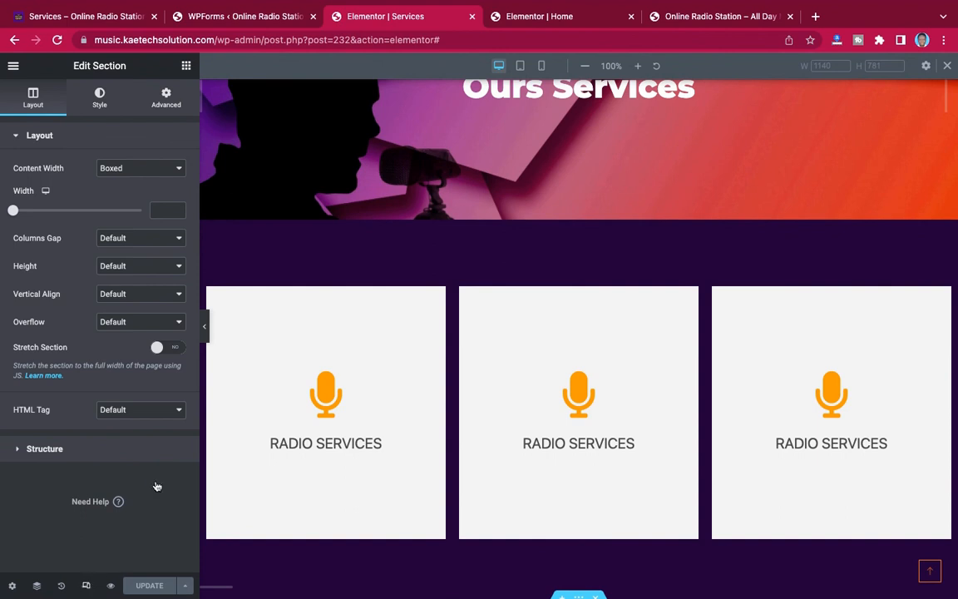
{"action": "left_click", "coordinate": [521, 67]}
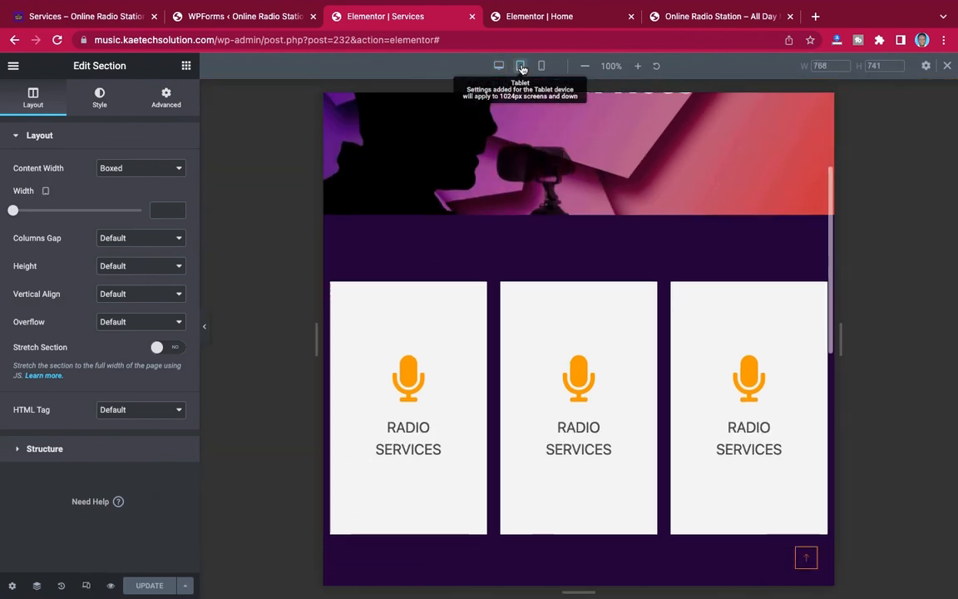
{"action": "left_click", "coordinate": [543, 65]}
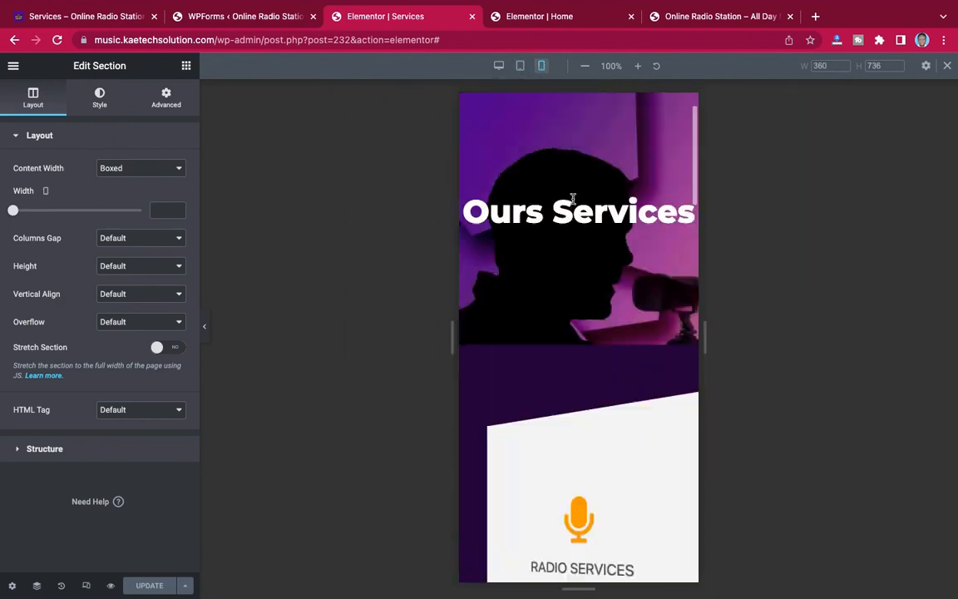
{"action": "scroll", "coordinate": [572, 200], "scroll_direction": "down", "scroll_amount": 5}
{"action": "scroll", "coordinate": [572, 202], "scroll_direction": "down", "scroll_amount": 5}
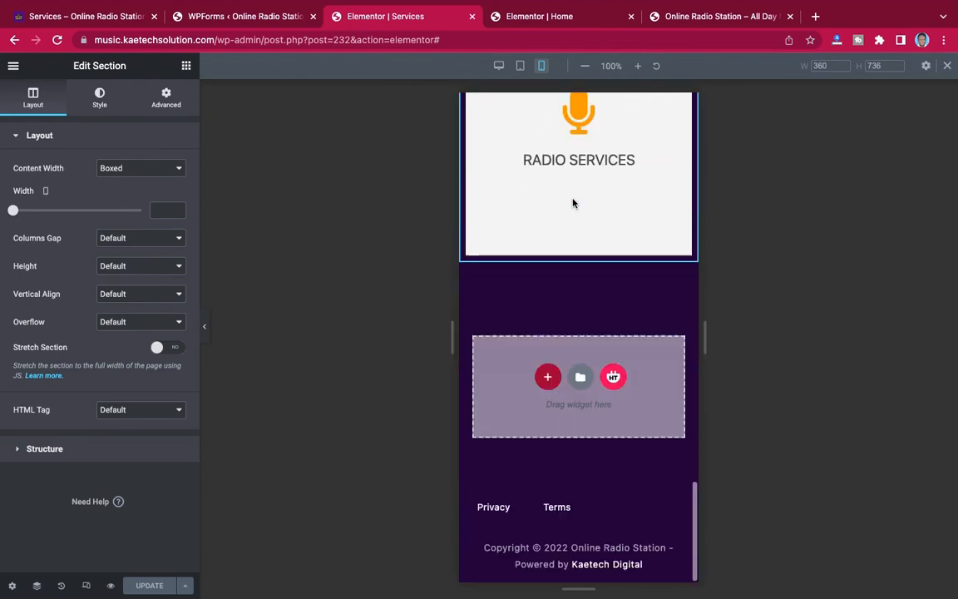
{"action": "scroll", "coordinate": [572, 202], "scroll_direction": "up", "scroll_amount": 15}
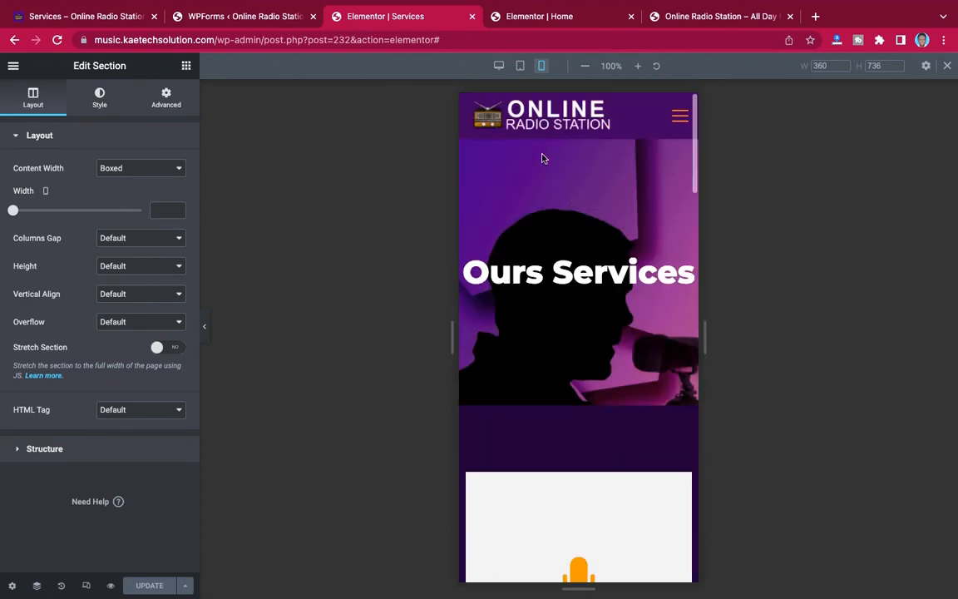
{"action": "left_click", "coordinate": [499, 66]}
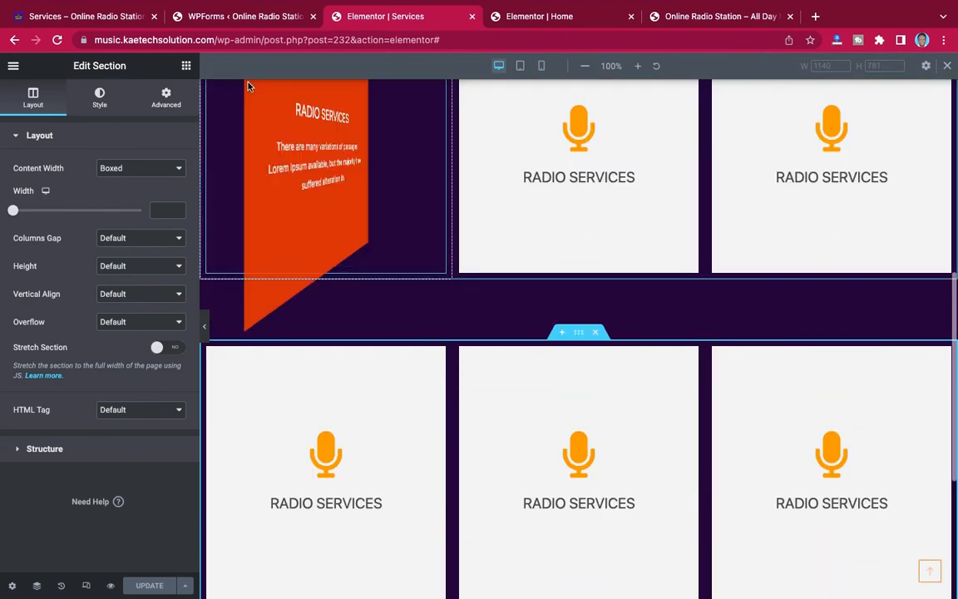
View the live Services page outside the editor and look over its whole length
{"action": "left_click", "coordinate": [13, 66]}
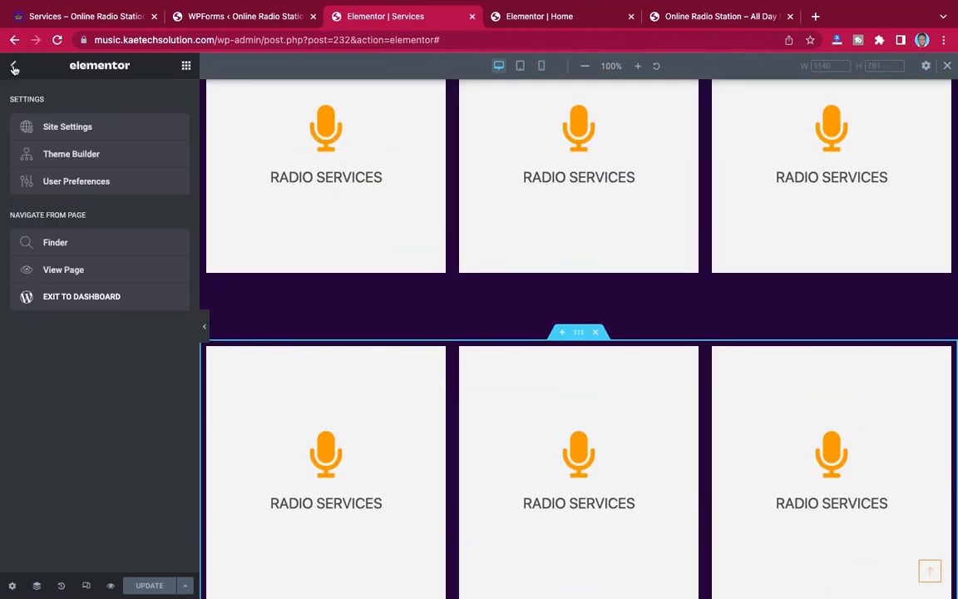
{"action": "left_click", "coordinate": [67, 270]}
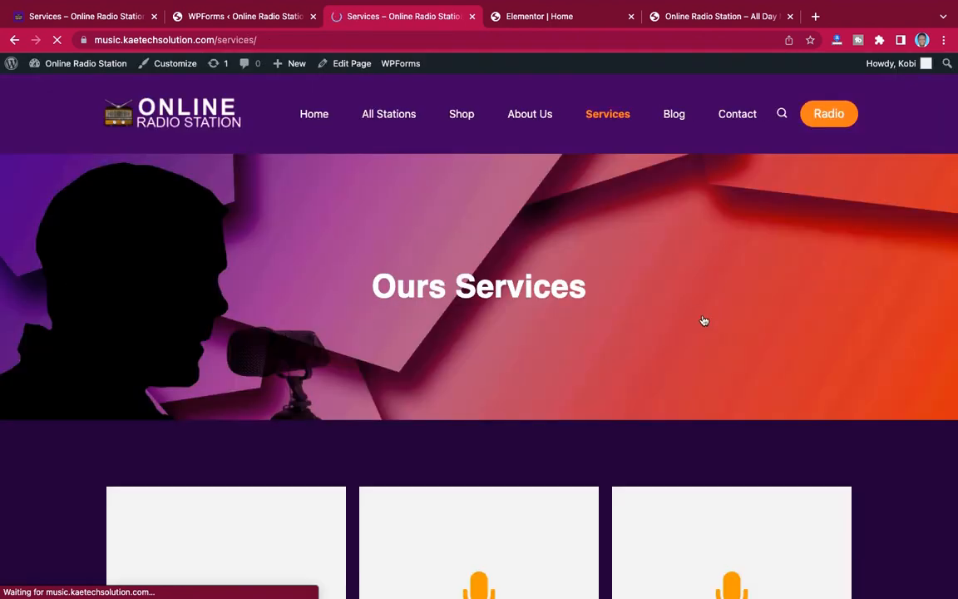
{"action": "scroll", "coordinate": [701, 320], "scroll_direction": "down", "scroll_amount": 7}
{"action": "scroll", "coordinate": [703, 319], "scroll_direction": "up", "scroll_amount": 7}
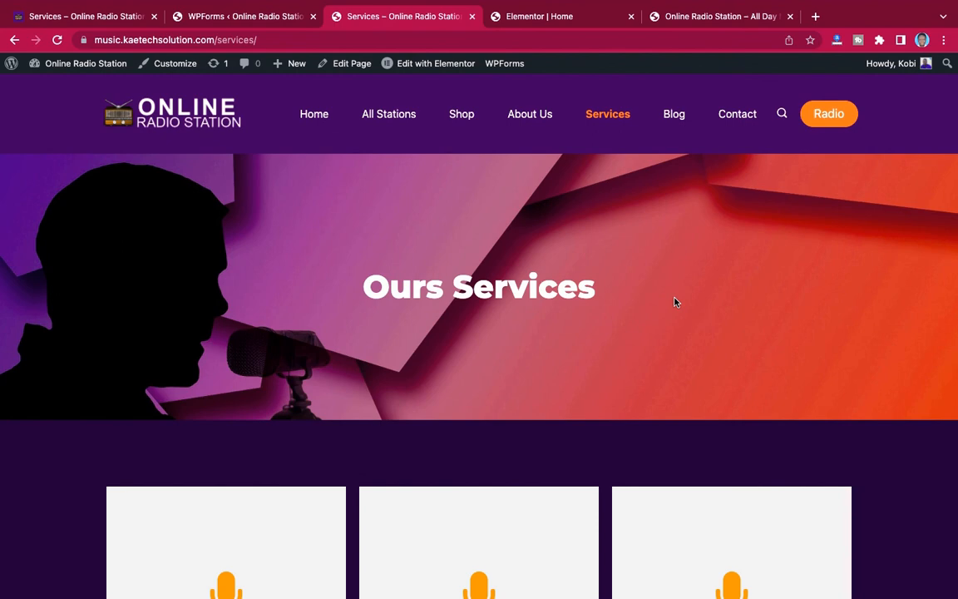
{"action": "scroll", "coordinate": [675, 302], "scroll_direction": "down", "scroll_amount": 10}
{"action": "scroll", "coordinate": [676, 300], "scroll_direction": "up", "scroll_amount": 10}
Open the Shop page on the new site and compare it with the reference site's Shop page and product grid
{"action": "left_click", "coordinate": [467, 116]}
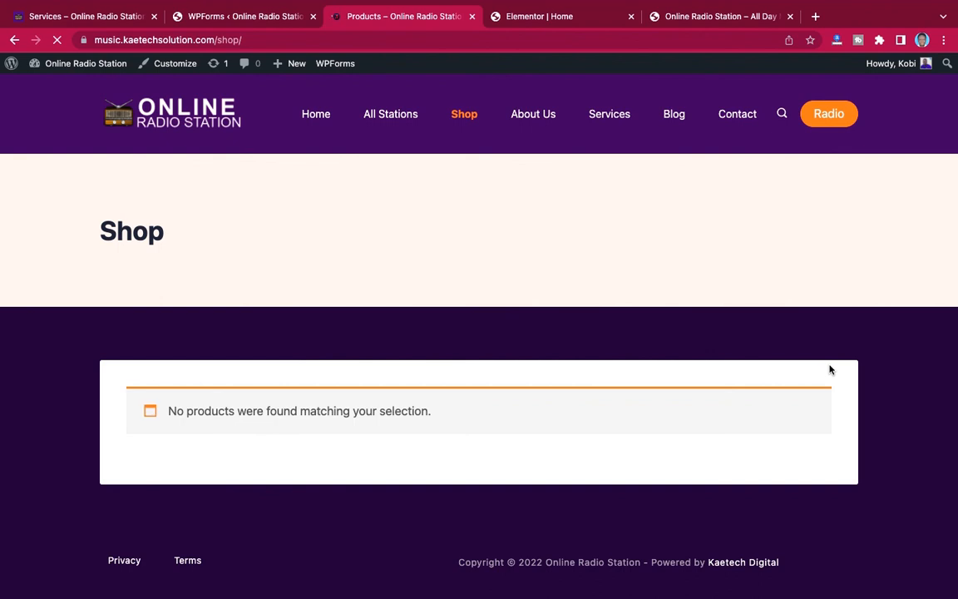
{"action": "left_click", "coordinate": [103, 25]}
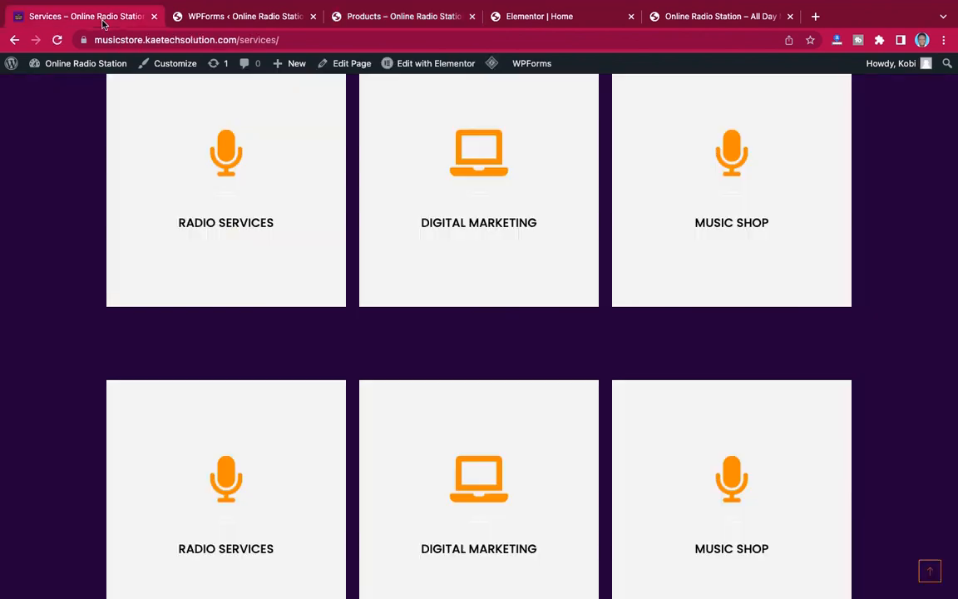
{"action": "scroll", "coordinate": [276, 150], "scroll_direction": "up", "scroll_amount": 10}
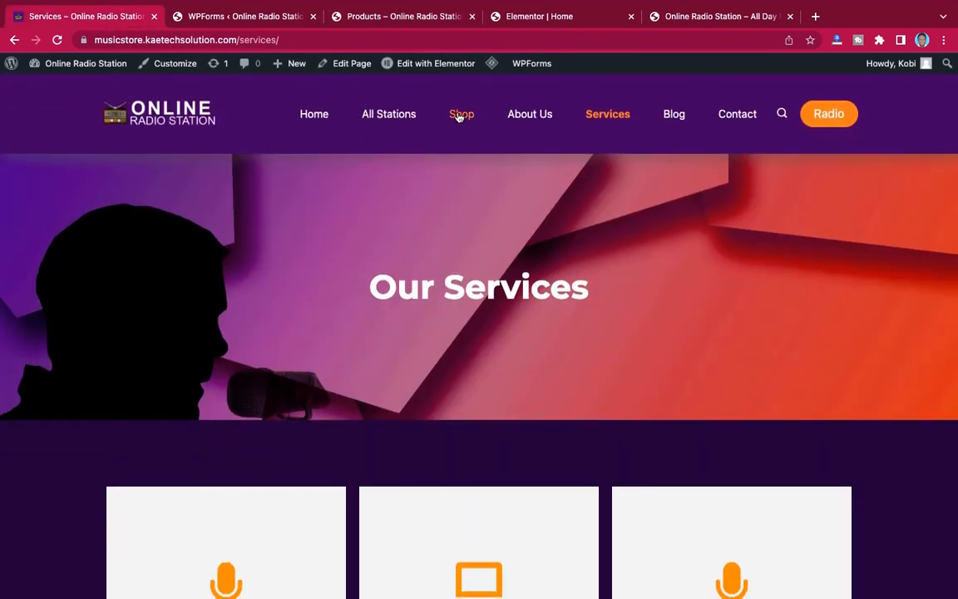
{"action": "left_click", "coordinate": [457, 114]}
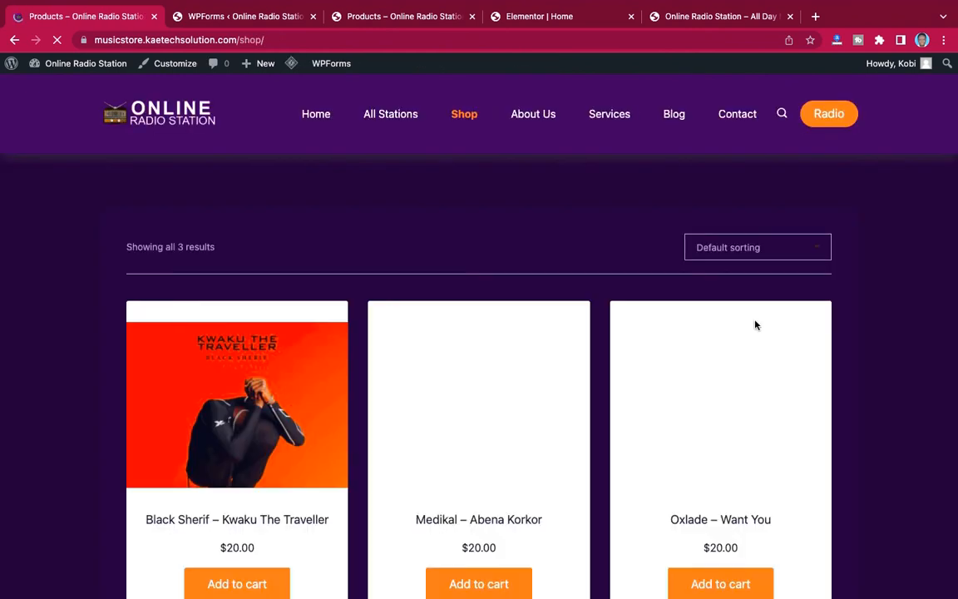
{"action": "scroll", "coordinate": [755, 324], "scroll_direction": "down", "scroll_amount": 5}
{"action": "scroll", "coordinate": [755, 325], "scroll_direction": "up", "scroll_amount": 1}
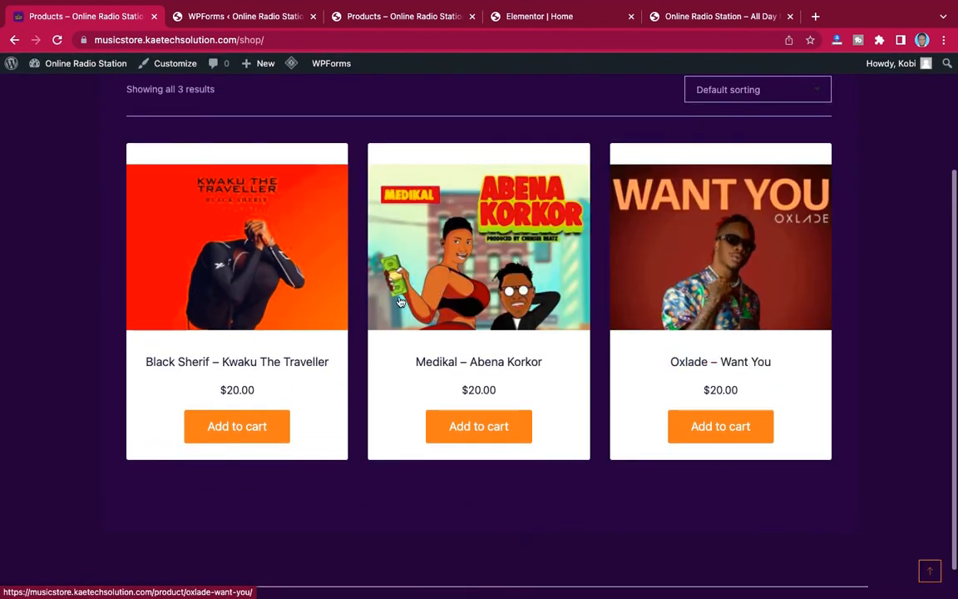
{"action": "scroll", "coordinate": [782, 279], "scroll_direction": "up", "scroll_amount": 3}
{"action": "scroll", "coordinate": [784, 273], "scroll_direction": "down", "scroll_amount": 3}
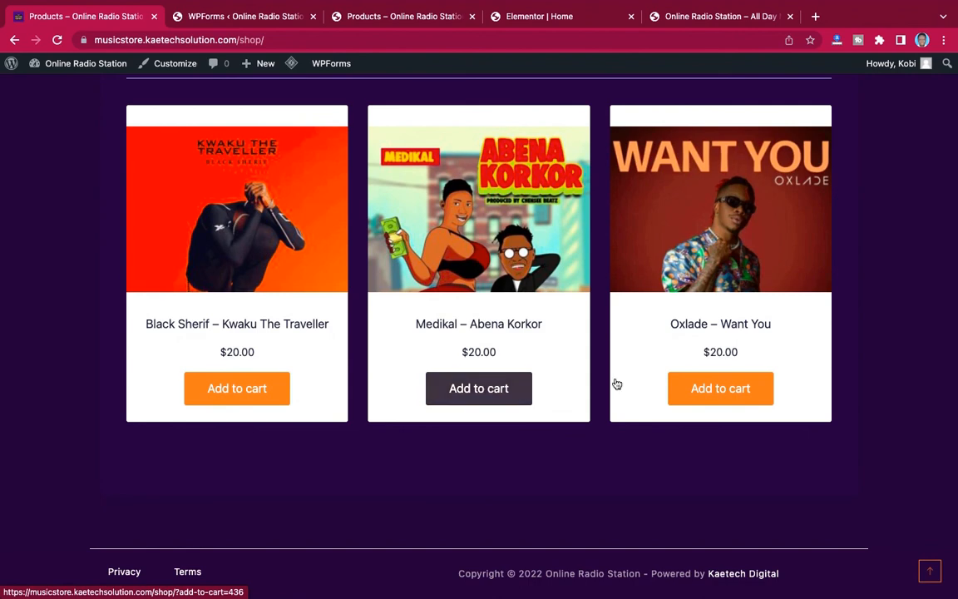
{"action": "scroll", "coordinate": [632, 349], "scroll_direction": "up", "scroll_amount": 3}
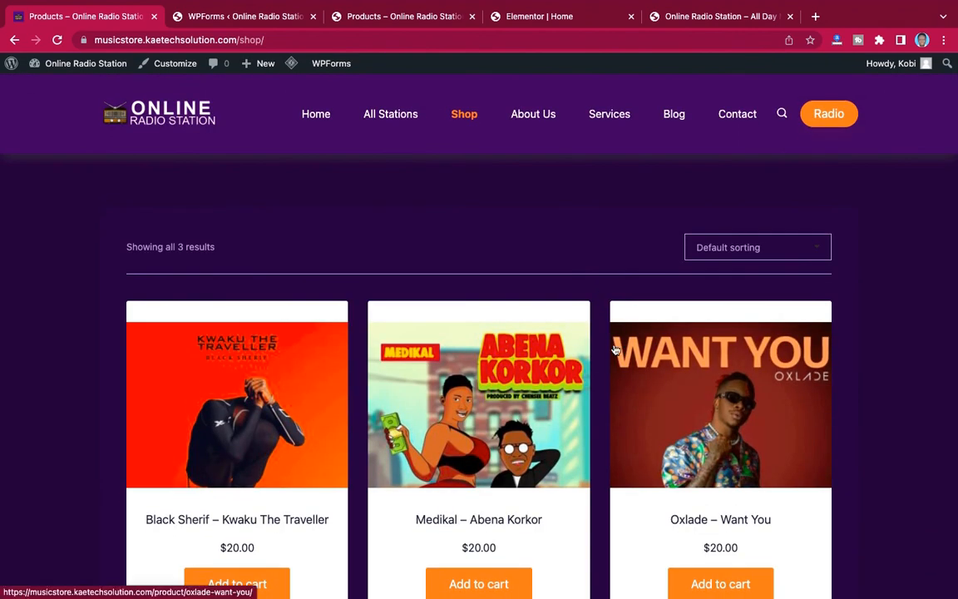
{"action": "left_click", "coordinate": [400, 22]}
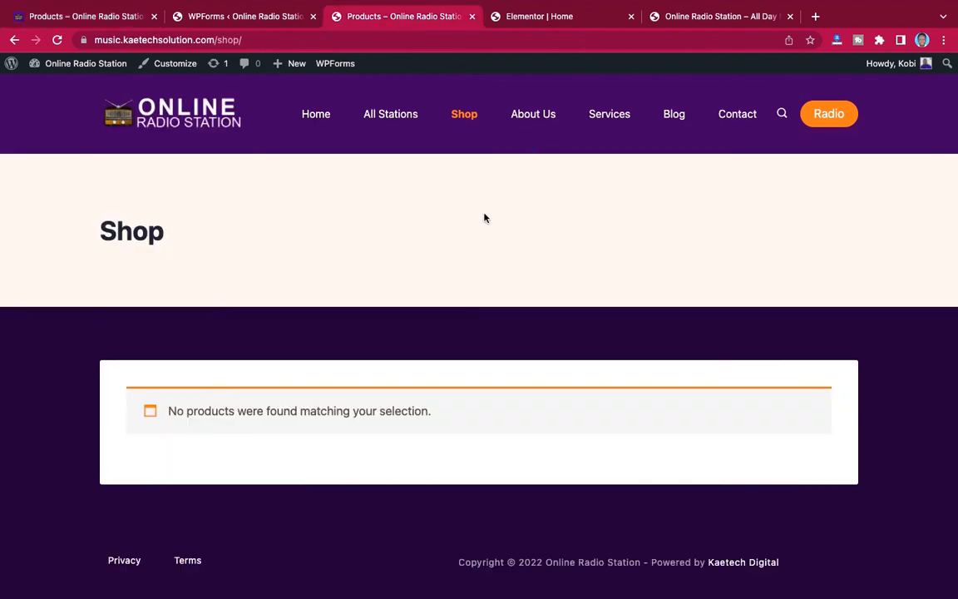